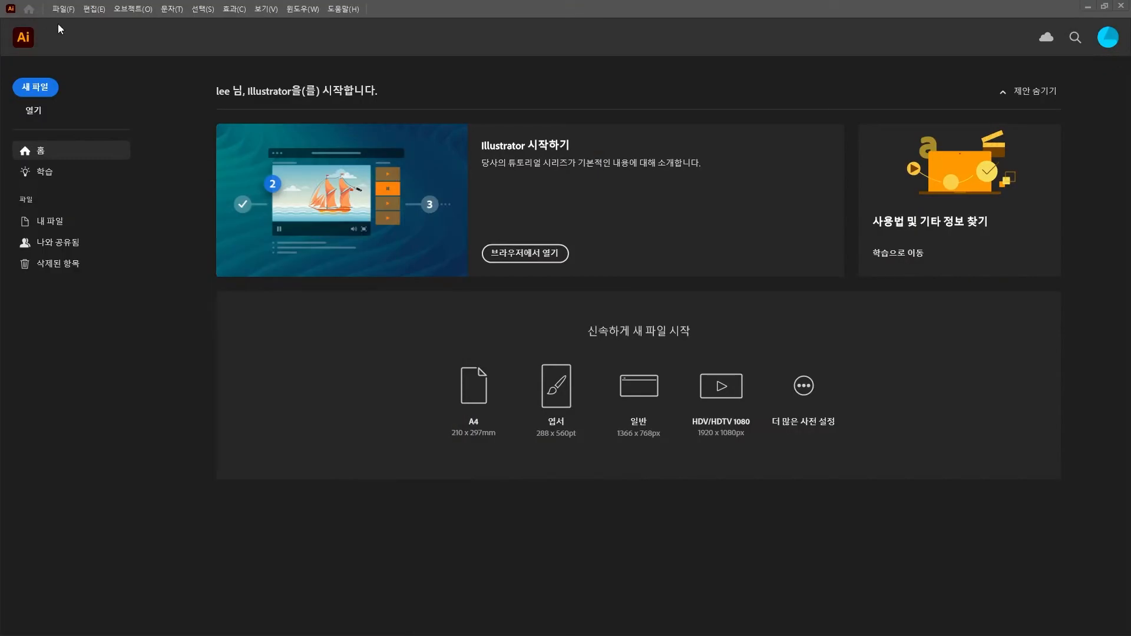
# Create a new 160 x 240 mm CMYK document named 공개문제9 with 3 mm bleed
pyautogui.click(63, 9)
pyautogui.click(77, 23)
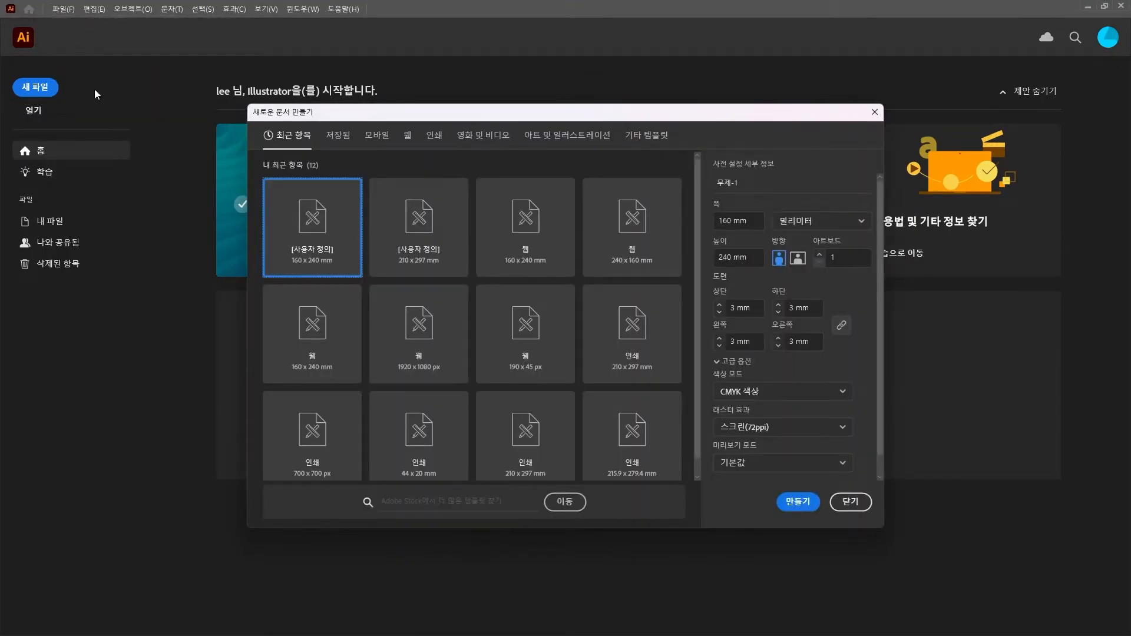
pyautogui.doubleClick(747, 180)
pyautogui.press('BackSpace')
pyautogui.write('공')
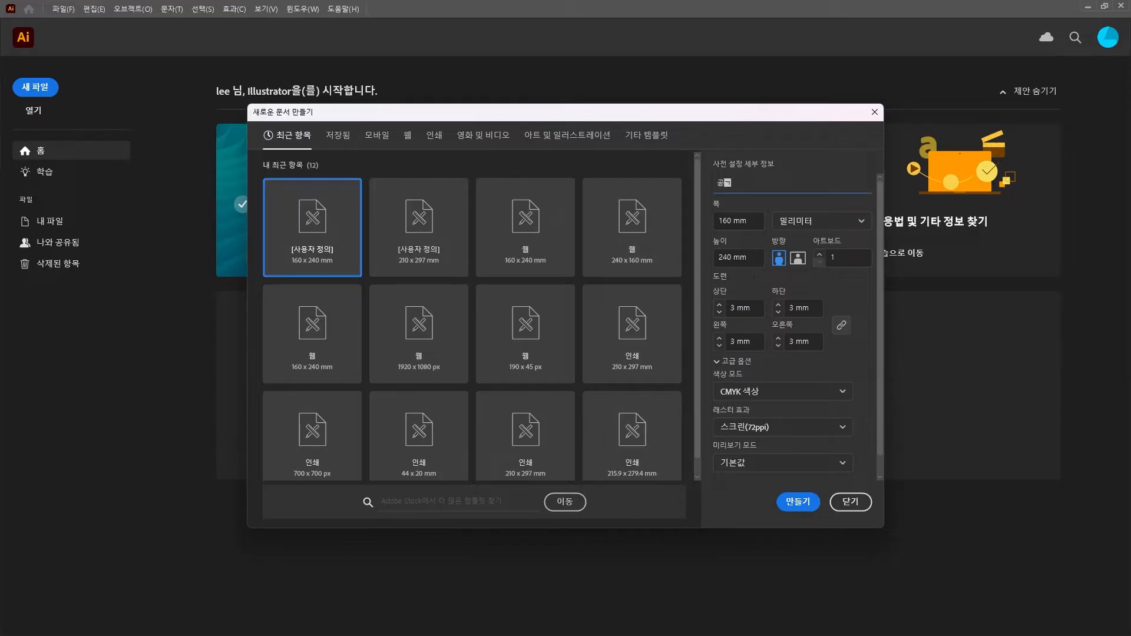
pyautogui.write('개문제9')
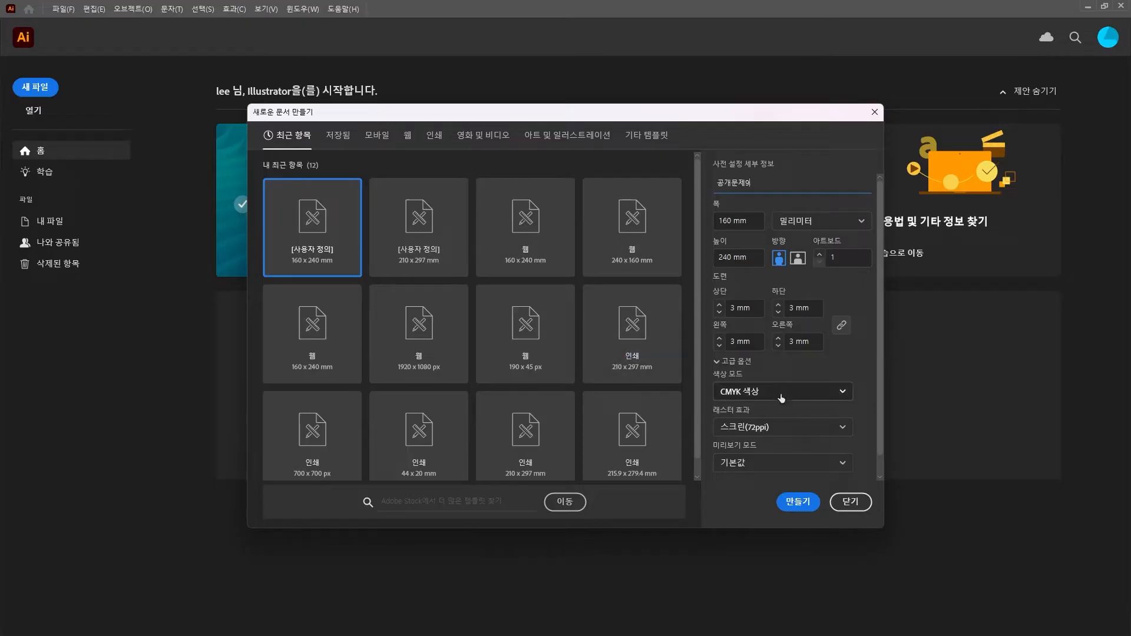
pyautogui.click(808, 502)
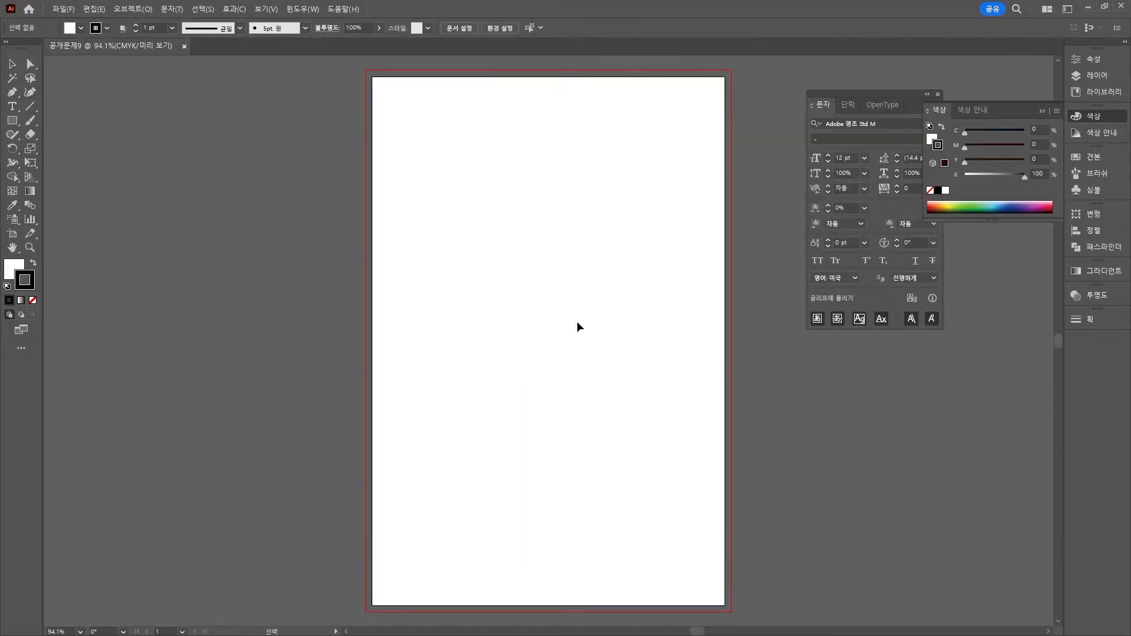
# Start a rectangular grid on the artboard with a width of 160 mm and a height of 240 mm
pyautogui.click(31, 108)
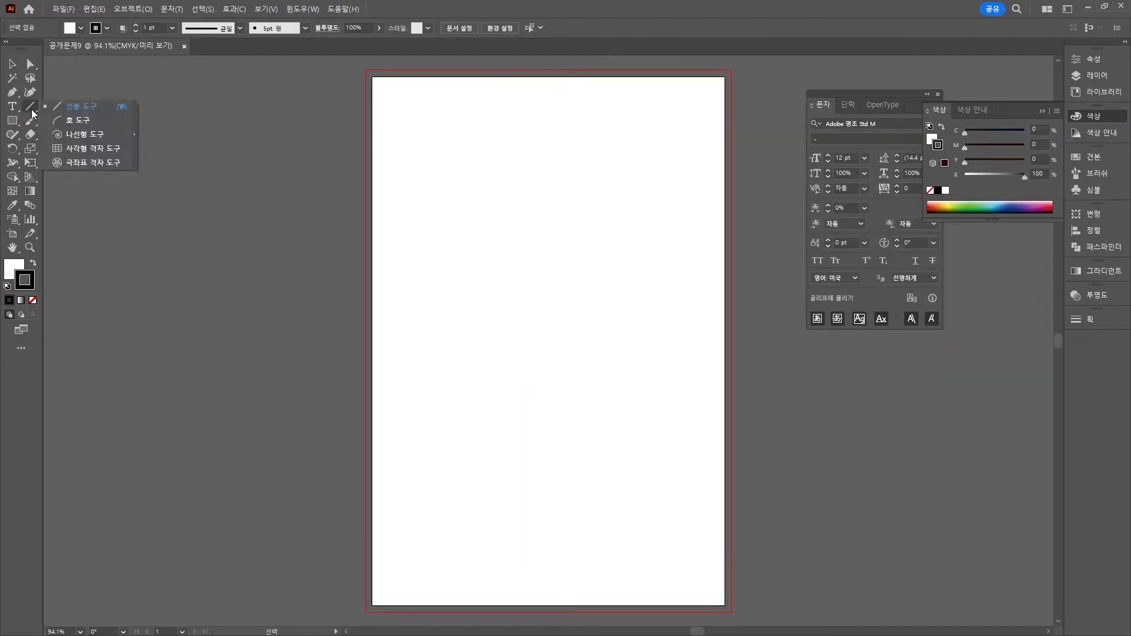
pyautogui.click(88, 147)
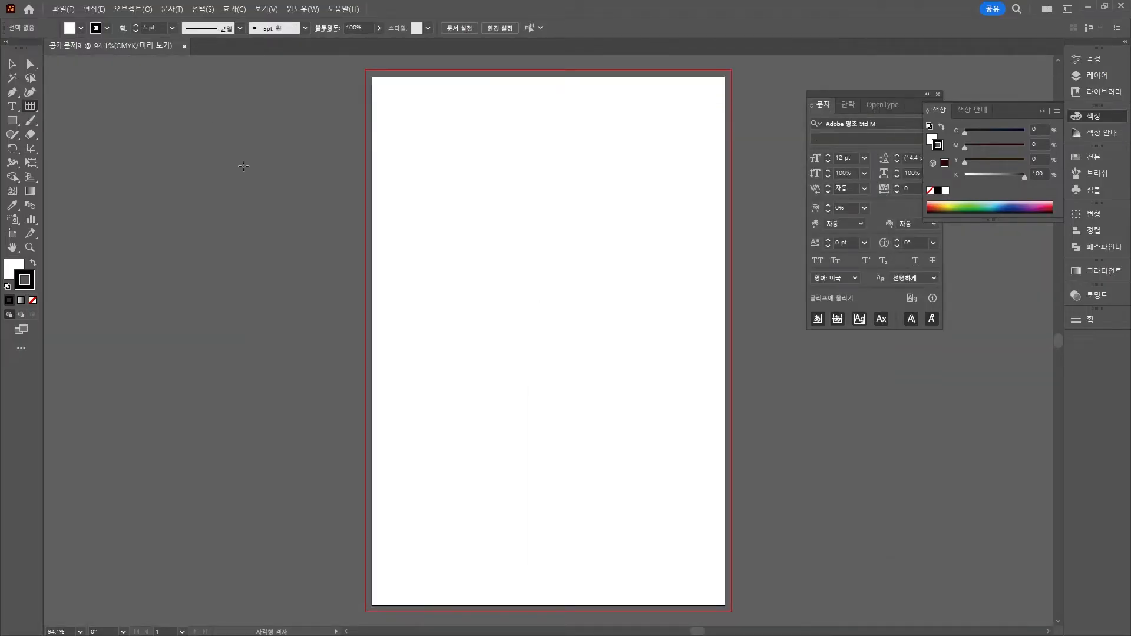
pyautogui.click(444, 194)
pyautogui.write('160')
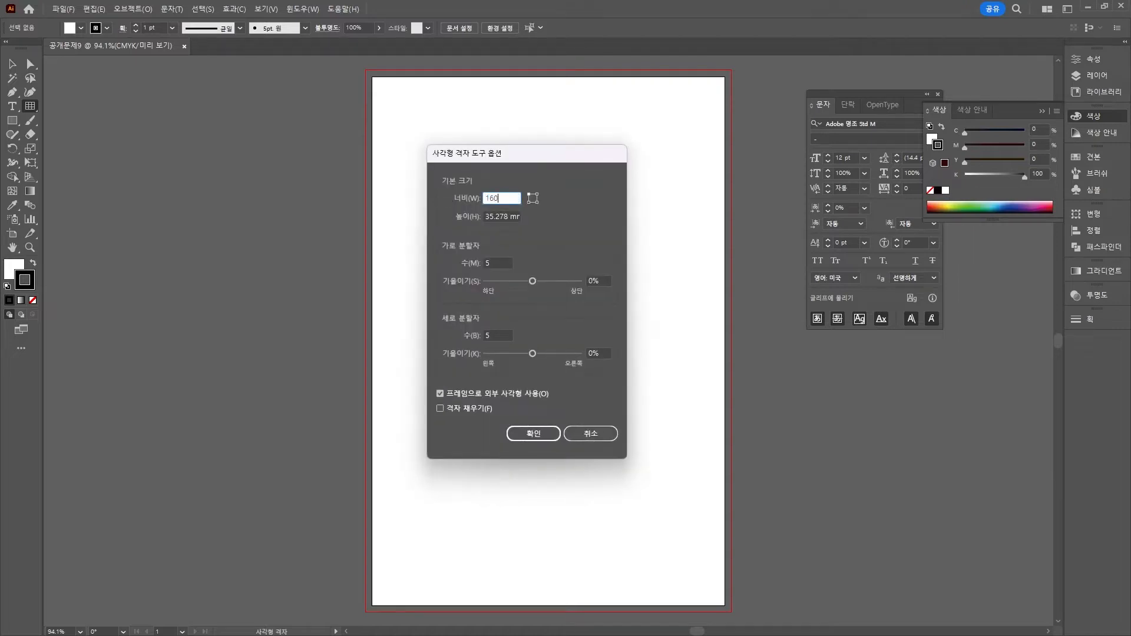
pyautogui.press('Tab')
pyautogui.write('24')
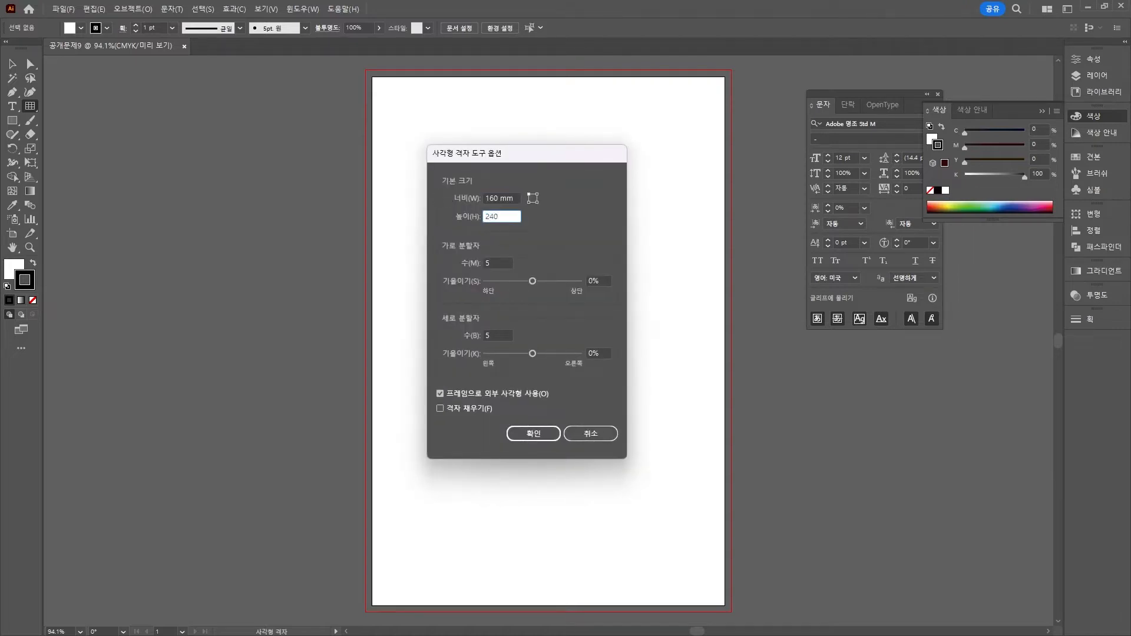
pyautogui.write('0')
# Give the grid 3 horizontal dividers with 0% skew and 3 vertical dividers, and create it
pyautogui.click(498, 259)
pyautogui.write('3')
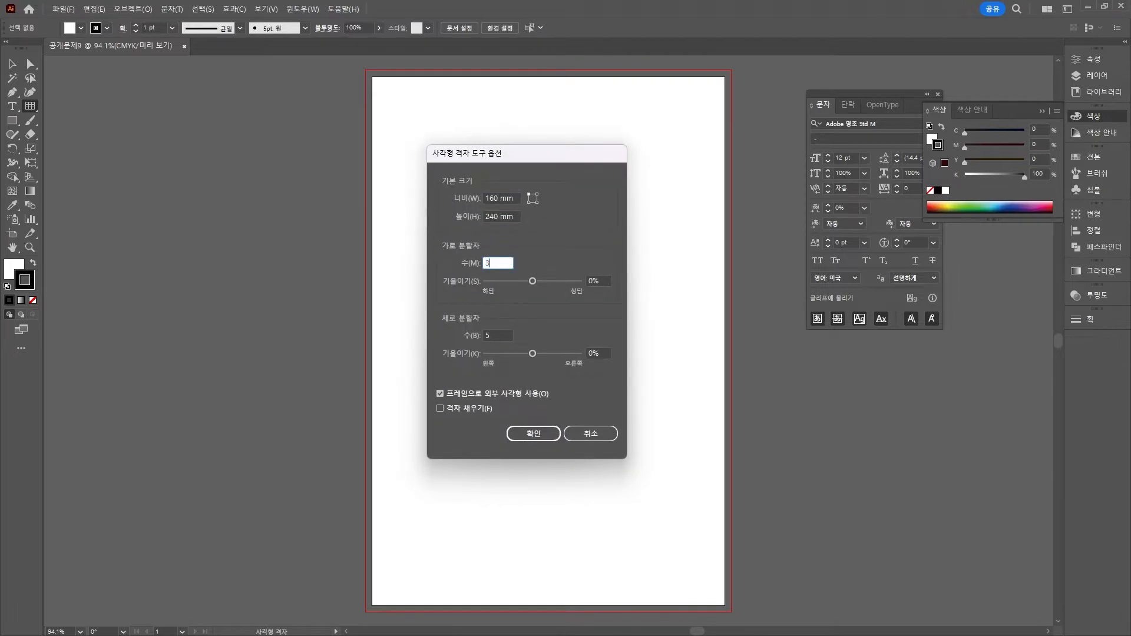
pyautogui.press('Tab')
pyautogui.press('Tab')
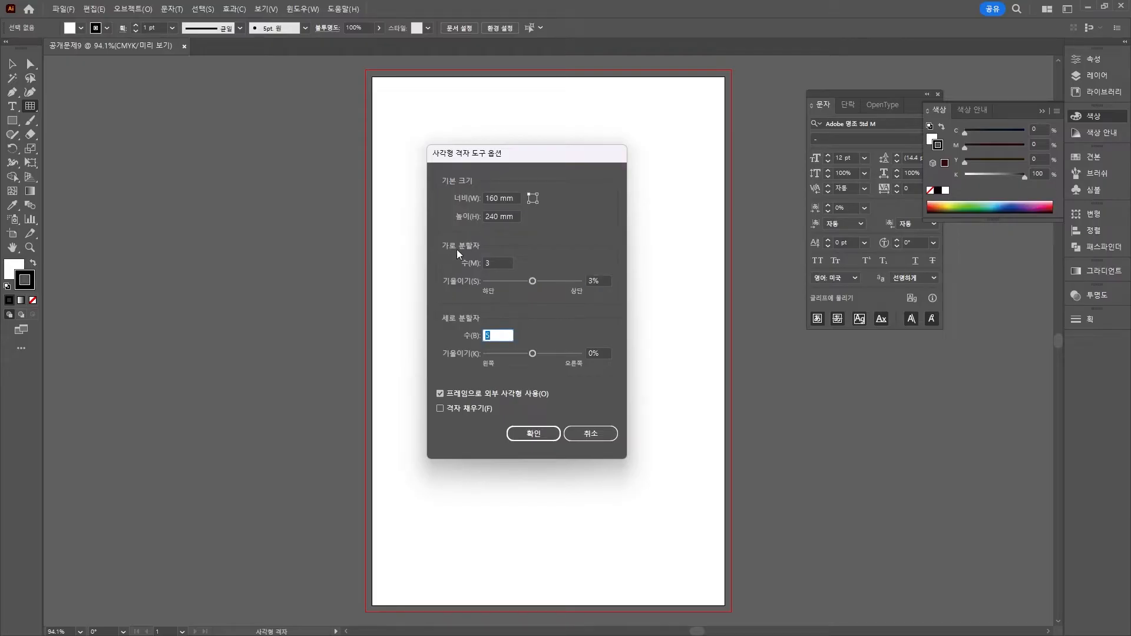
pyautogui.doubleClick(601, 279)
pyautogui.write('0')
pyautogui.press('Tab')
pyautogui.write('3')
pyautogui.press('Return')
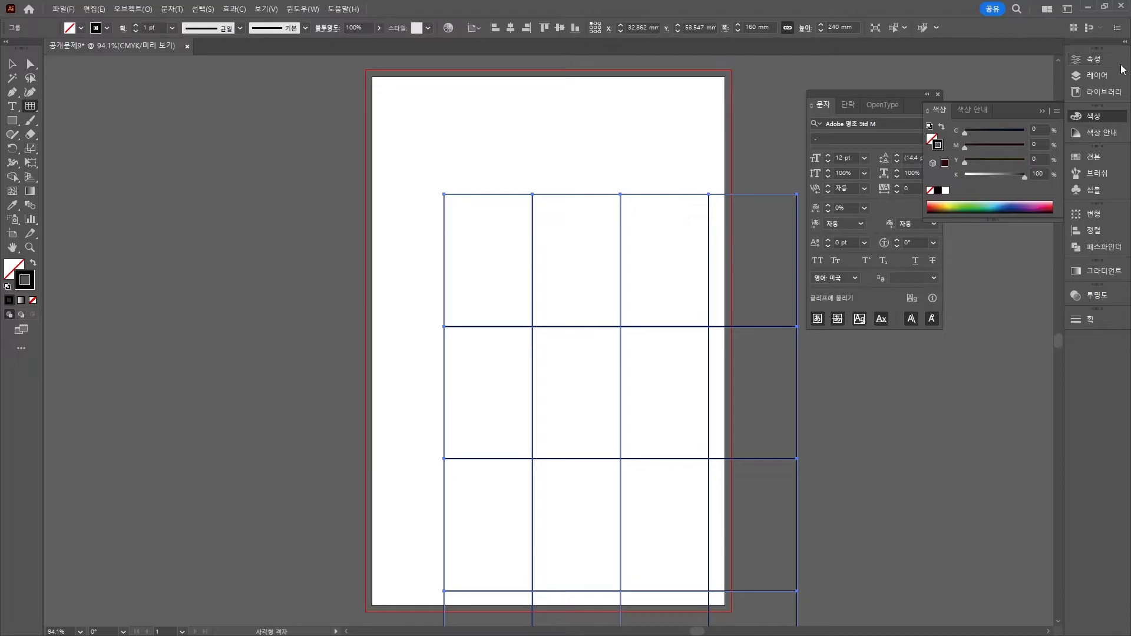
# Position the grid at X 0 mm and Y 0 mm so it covers the artboard
pyautogui.click(648, 28)
pyautogui.write('0')
pyautogui.press('Tab')
pyautogui.write('0')
pyautogui.press('Return')
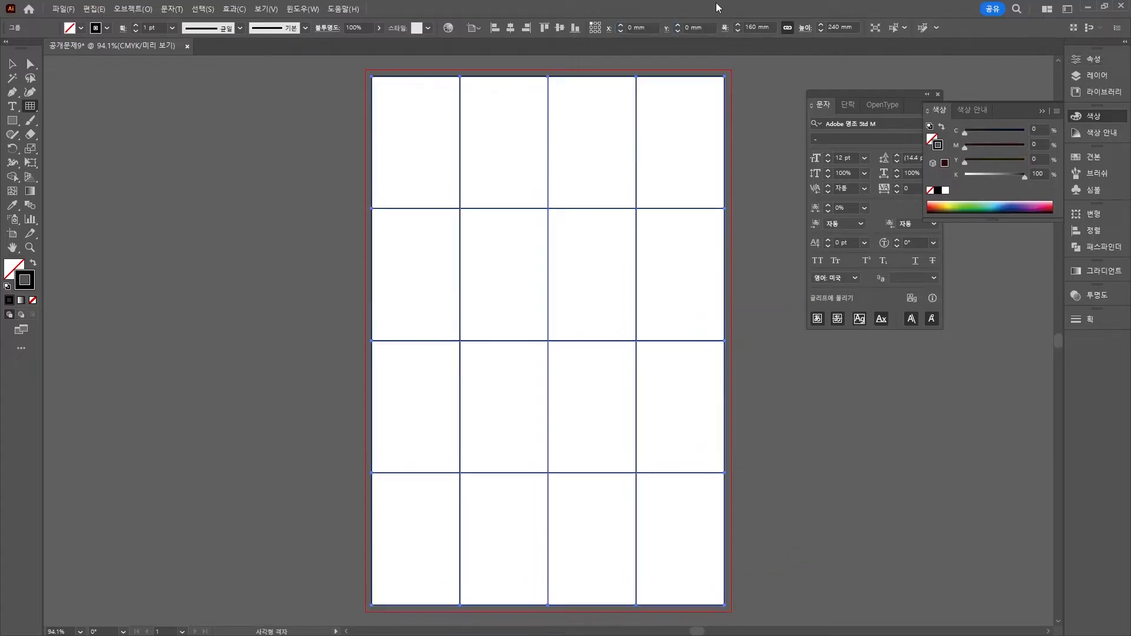
# Lock the grid's layer 레이어 1 and add a new layer above it for the diagonals
pyautogui.click(12, 93)
pyautogui.click(1080, 75)
pyautogui.click(943, 85)
# Draw seven parallel diagonal lines with the Pen tool through the grid intersections, rising from lower left to upper right
pyautogui.click(371, 605)
pyautogui.click(724, 77)
pyautogui.click(371, 472)
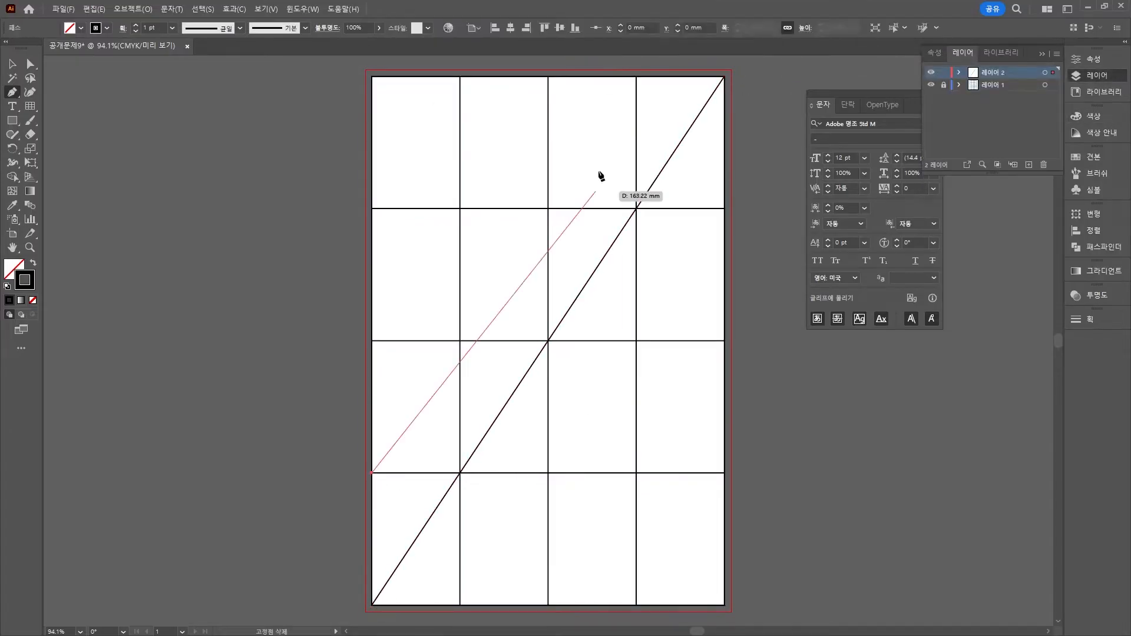
pyautogui.click(636, 77)
pyautogui.click(371, 340)
pyautogui.click(547, 77)
pyautogui.click(460, 605)
pyautogui.click(724, 208)
pyautogui.click(548, 605)
pyautogui.click(724, 340)
pyautogui.click(636, 605)
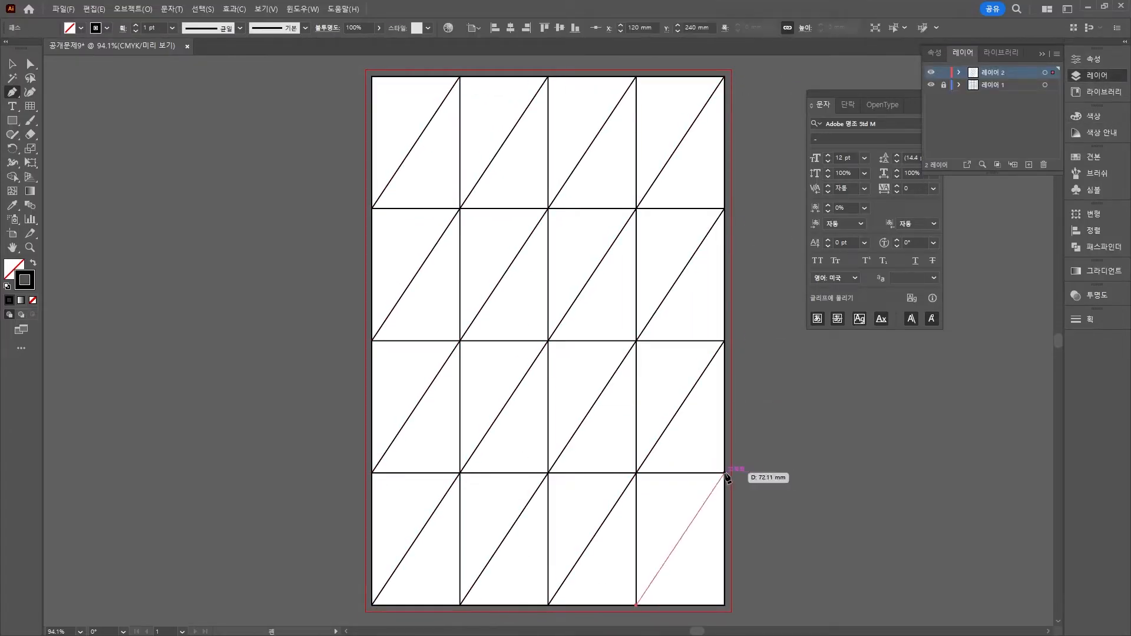
pyautogui.click(724, 472)
# Select all the diagonals and create a reflected copy of them so every grid cell is crossed both ways
pyautogui.hotkey('ctrl', 'a')
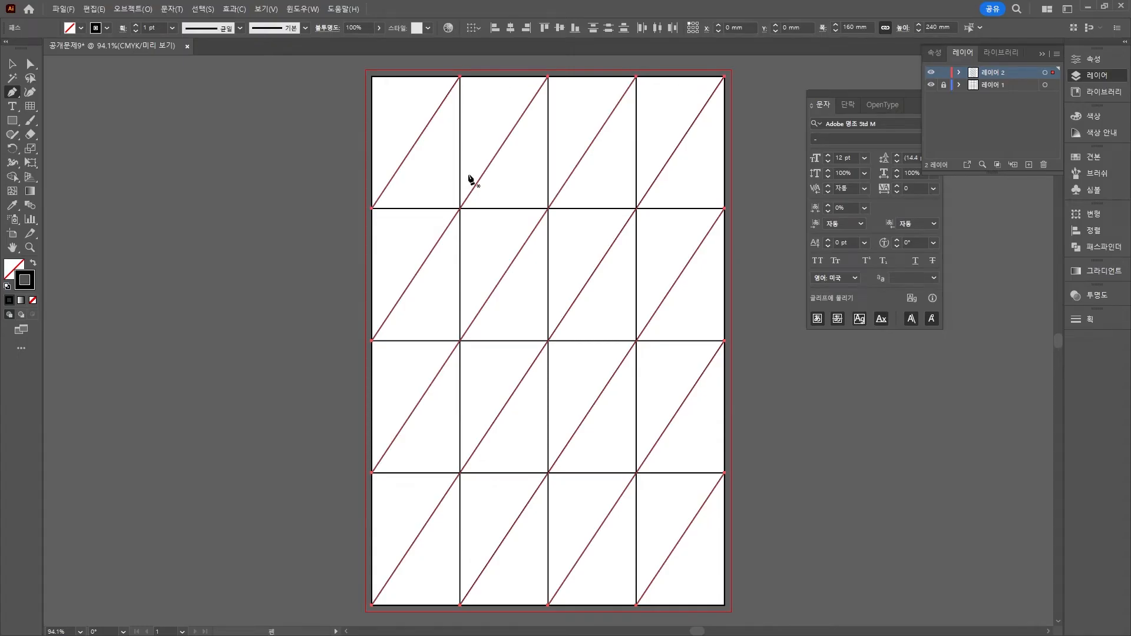
pyautogui.rightClick(471, 180)
pyautogui.moveTo(577, 408)
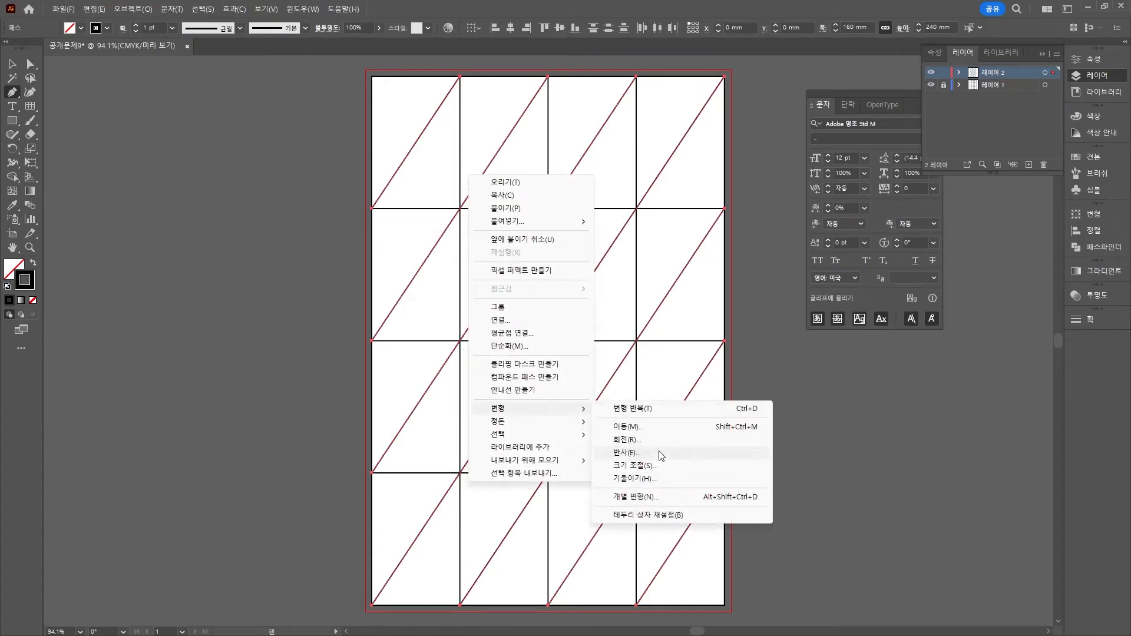
pyautogui.click(659, 452)
pyautogui.click(700, 476)
pyautogui.doubleClick(12, 63)
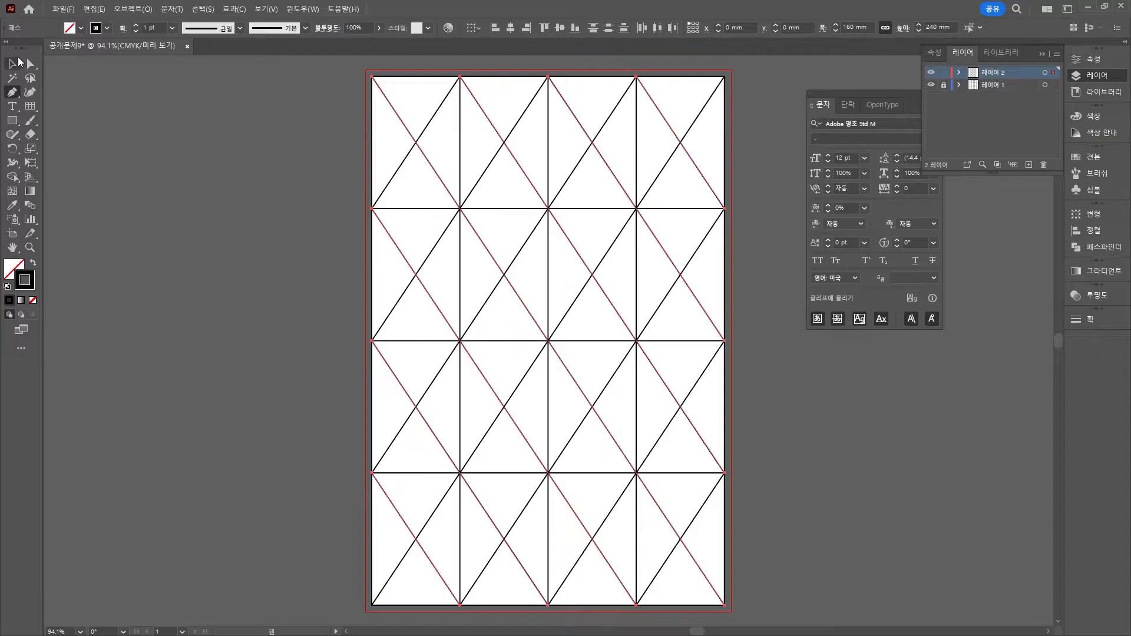
pyautogui.press('Escape')
pyautogui.click(224, 205)
# Unlock the grid layer 레이어 1 and send the reference poster image beside the artboard to the back
pyautogui.hscroll(5, 224, 204)
pyautogui.scroll(-1, 353, 235)
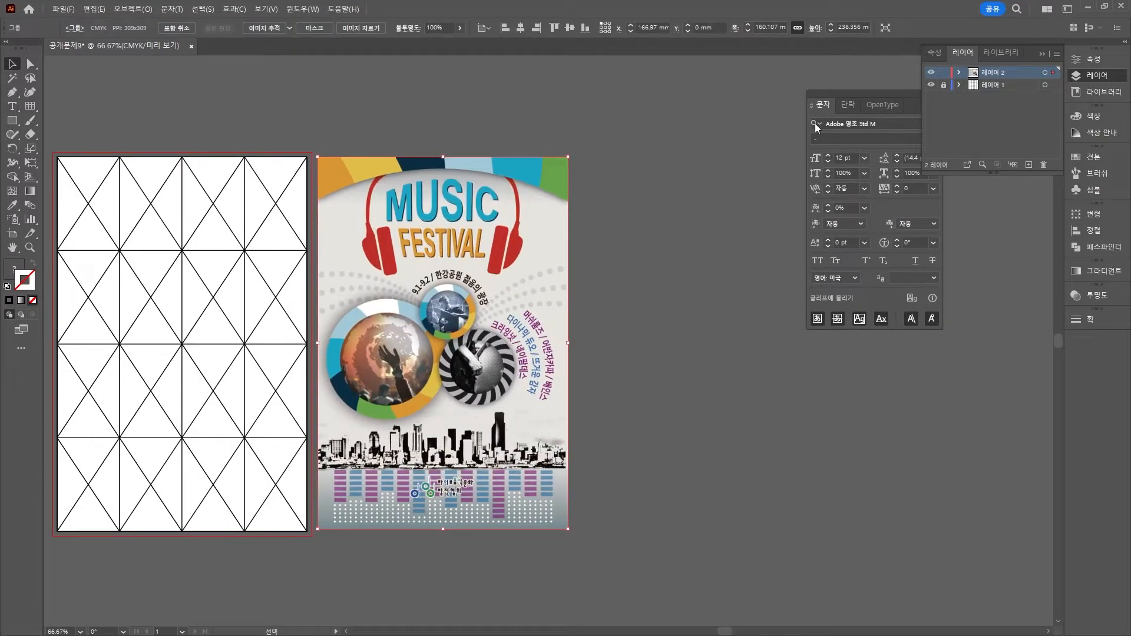
pyautogui.click(942, 85)
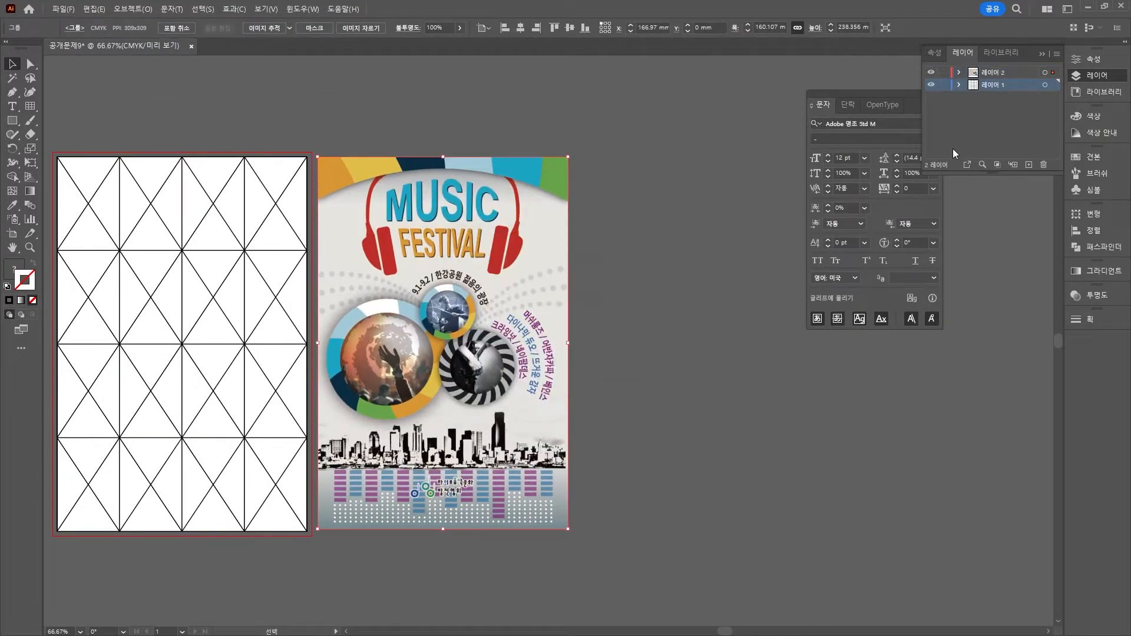
pyautogui.rightClick(517, 245)
pyautogui.click(683, 421)
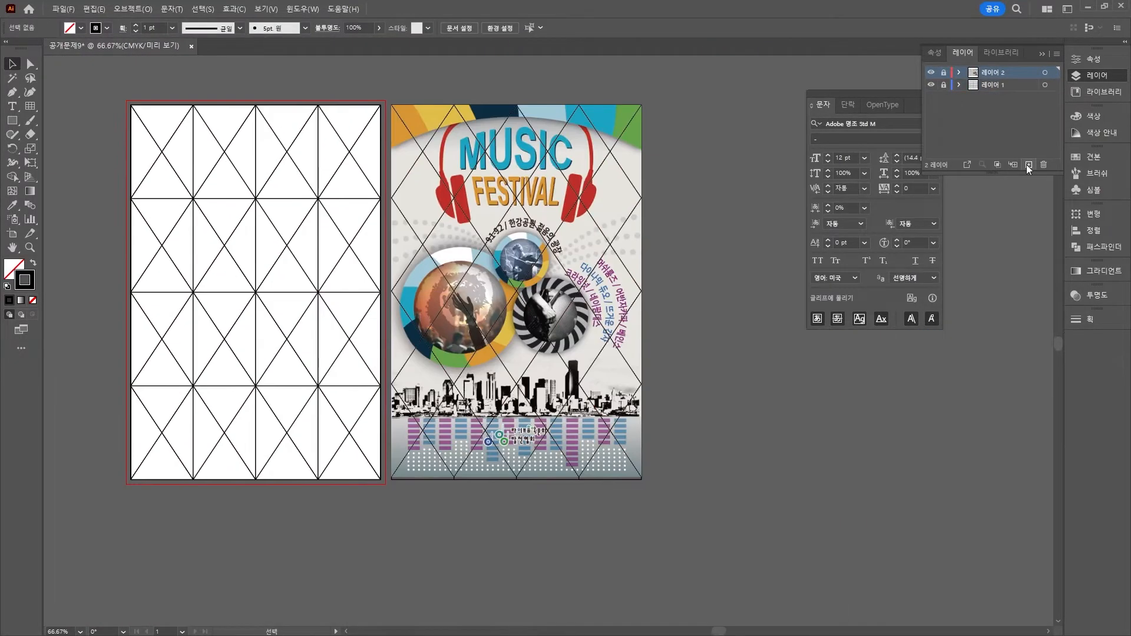
# Add a new layer and create separate text objects MUSIC and FESTIVAL below the lettering reference image
pyautogui.click(1027, 164)
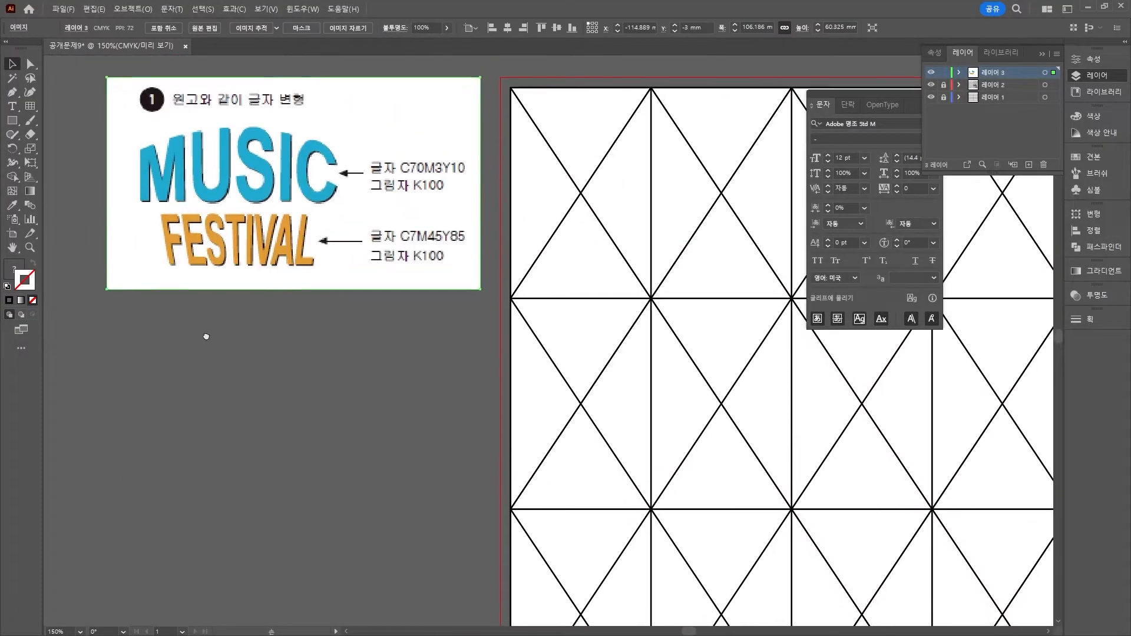
pyautogui.press('t')
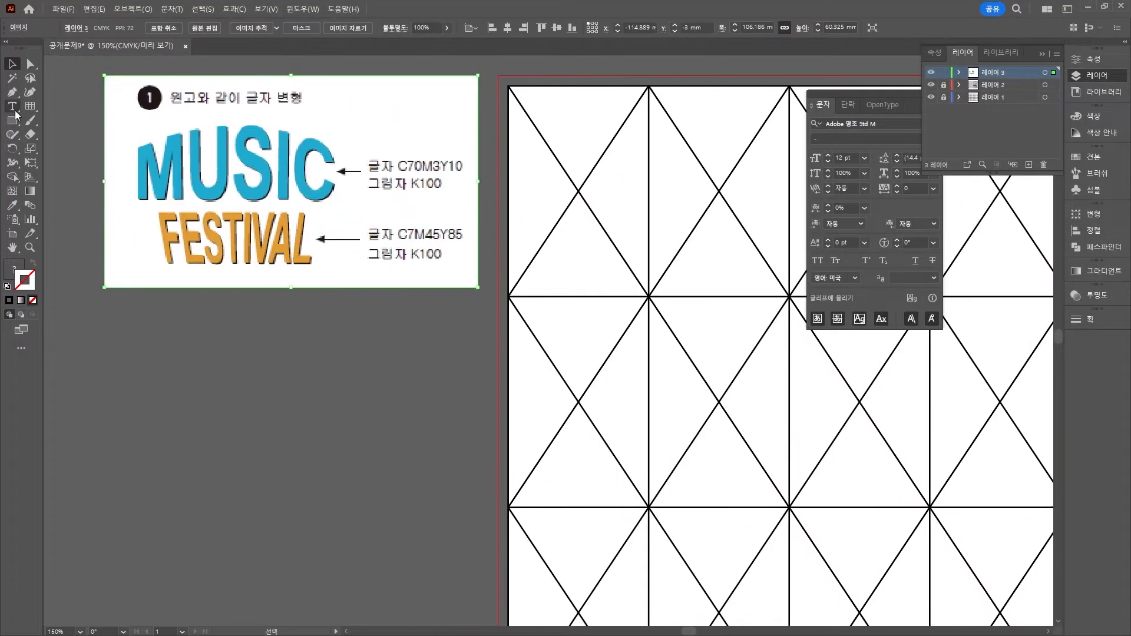
pyautogui.click(136, 344)
pyautogui.write('MUSIC')
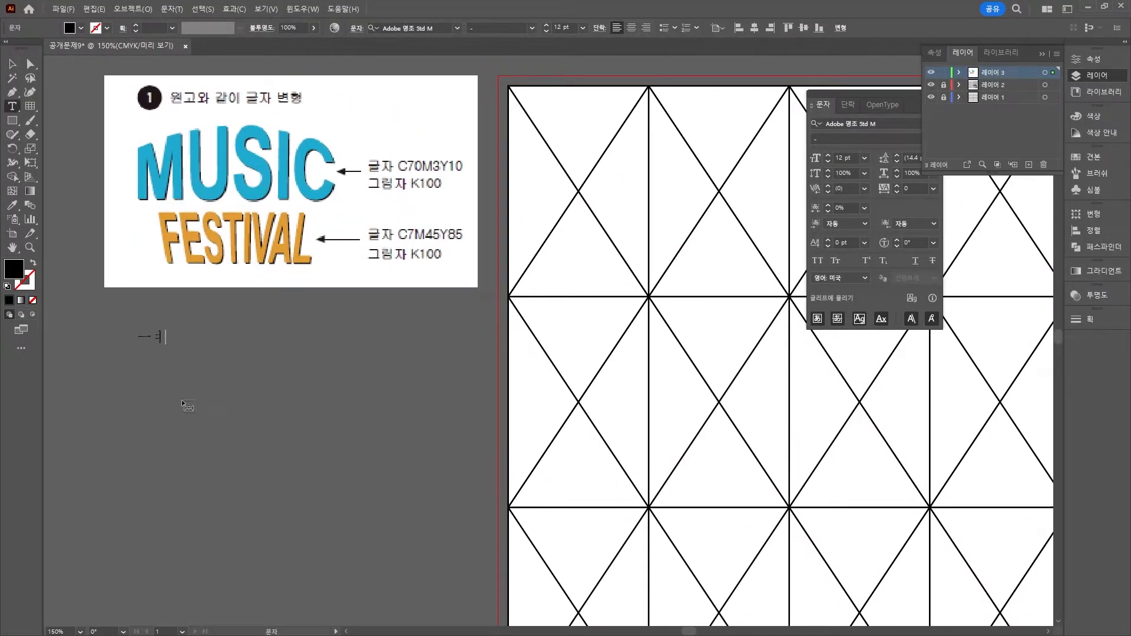
pyautogui.press('Escape')
pyautogui.press('t')
pyautogui.click(136, 373)
pyautogui.write('FESTIVAL')
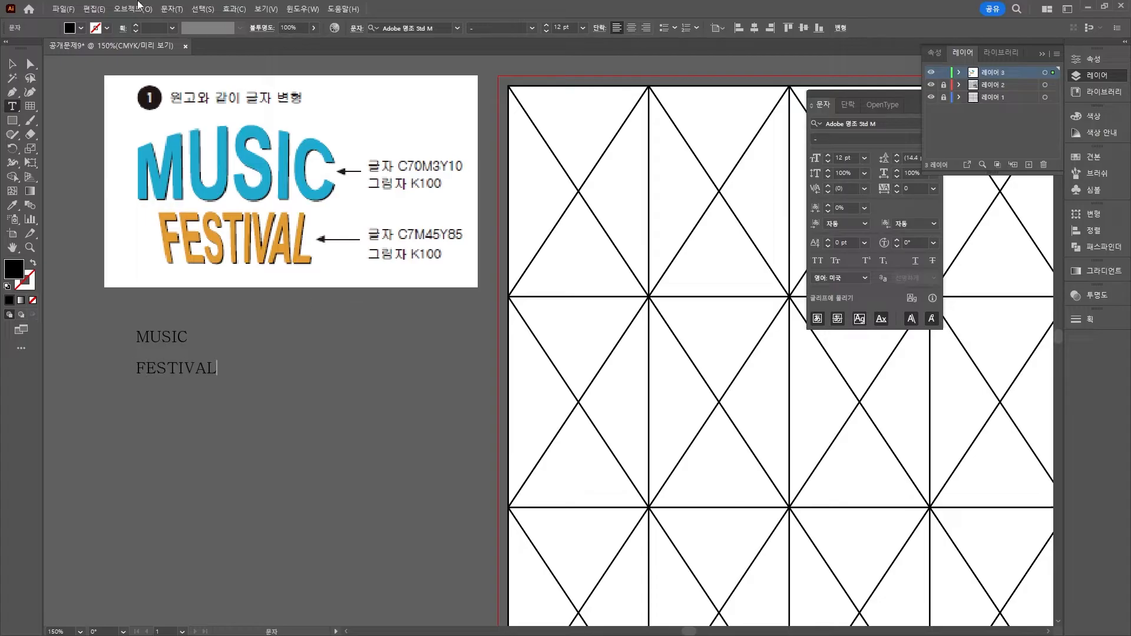
pyautogui.press('Escape')
pyautogui.press('Return')
pyautogui.press('Escape')
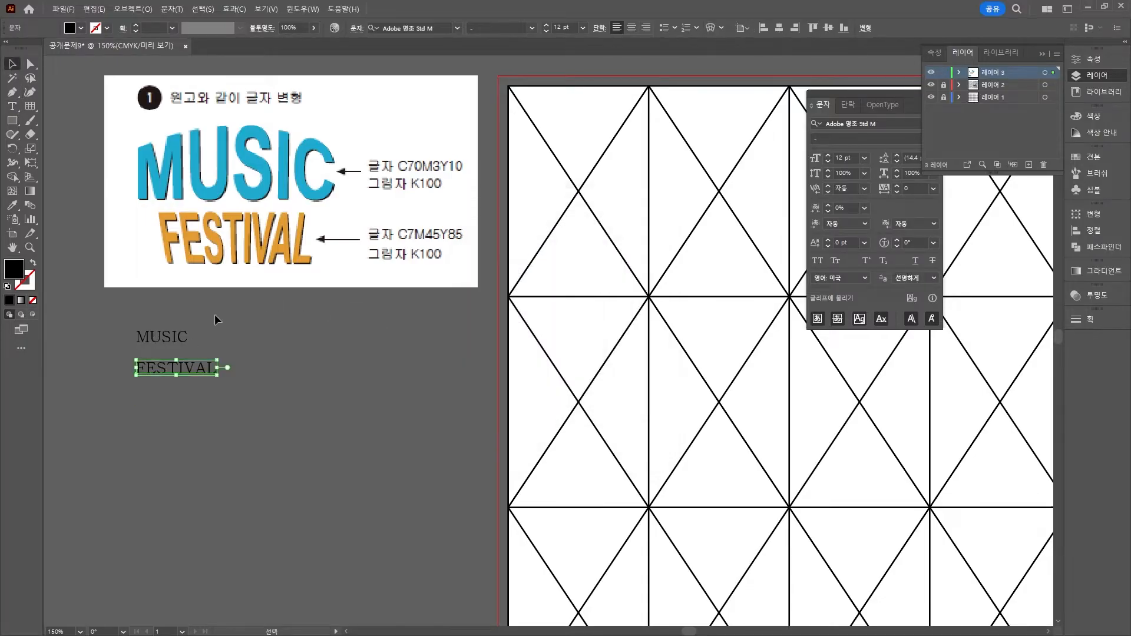
# Select both the MUSIC and FESTIVAL texts and set their font to 맑은 고딕 Bold
pyautogui.press('t')
pyautogui.click(162, 336)
pyautogui.press('Escape')
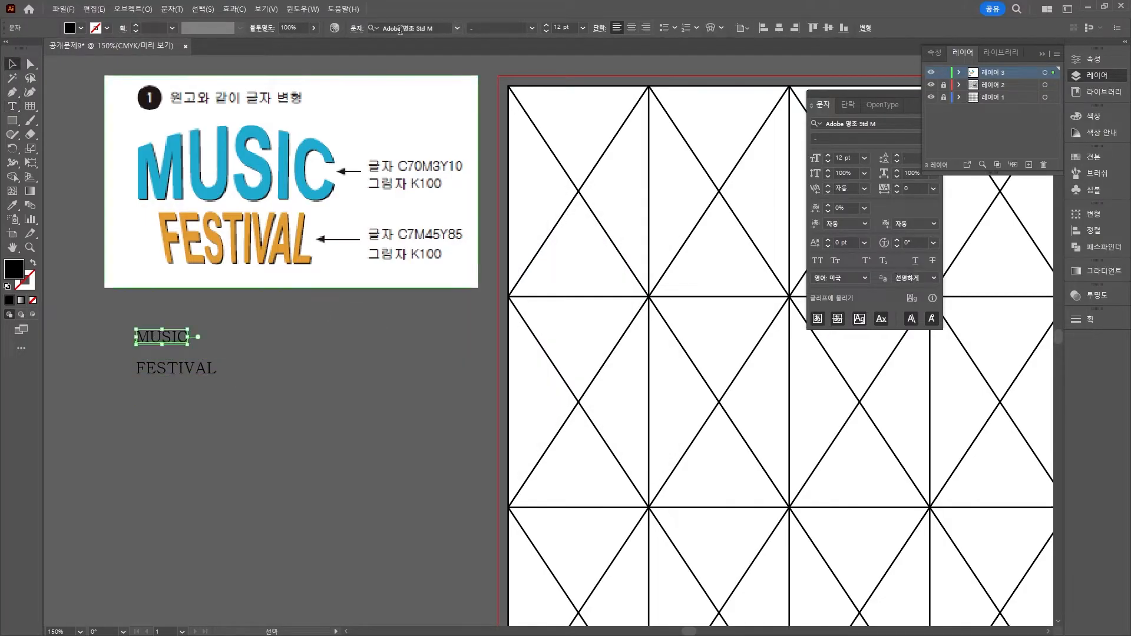
pyautogui.keyDown('shift'); pyautogui.click(202, 369); pyautogui.keyUp('shift')
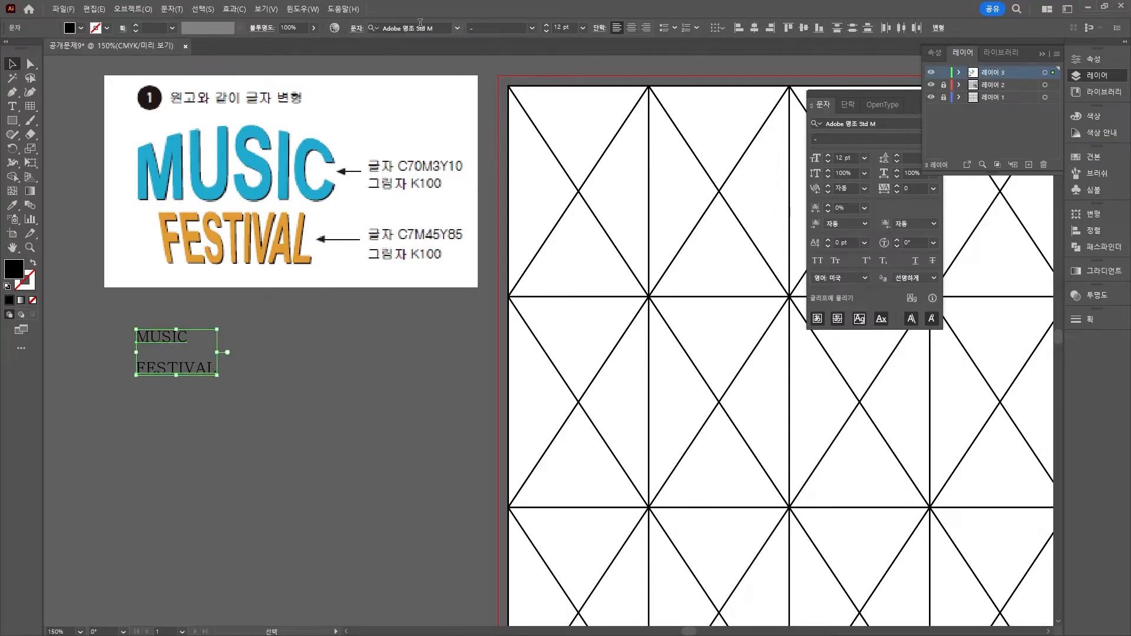
pyautogui.click(440, 26)
pyautogui.write('a맑은')
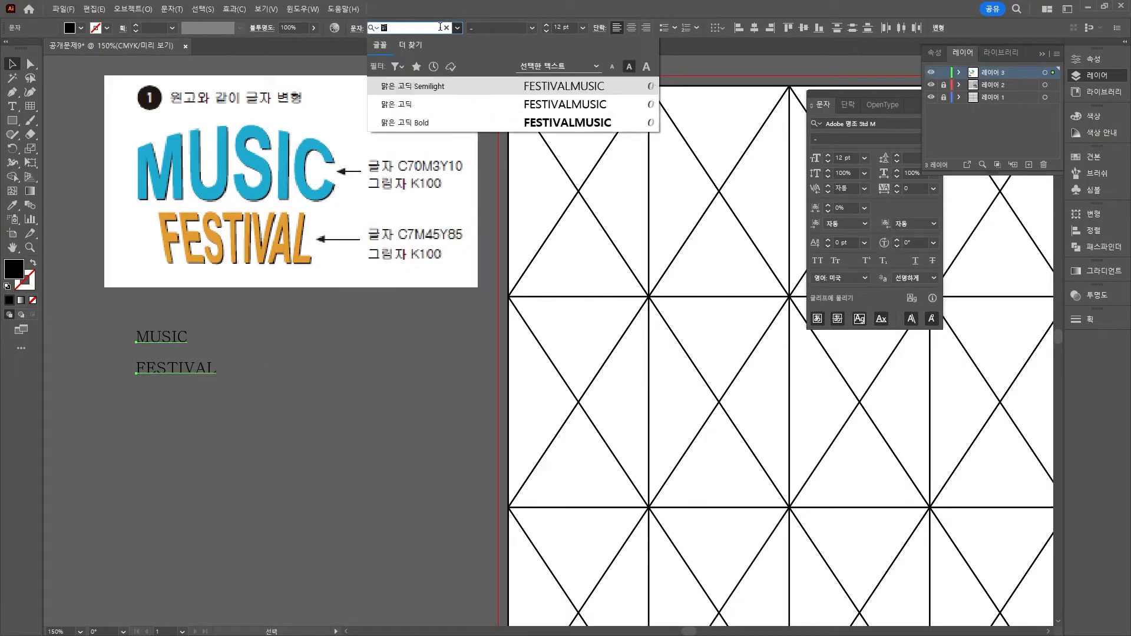
pyautogui.press('Down')
pyautogui.press('Down')
pyautogui.press('Return')
# Scale both texts up to about 39.5 pt and move them onto the upper part of the artboard grid
pyautogui.moveTo(201, 377); pyautogui.dragTo(349, 488)
pyautogui.moveTo(242, 364); pyautogui.dragTo(685, 216)
pyautogui.moveTo(682, 260); pyautogui.dragTo(623, 308)
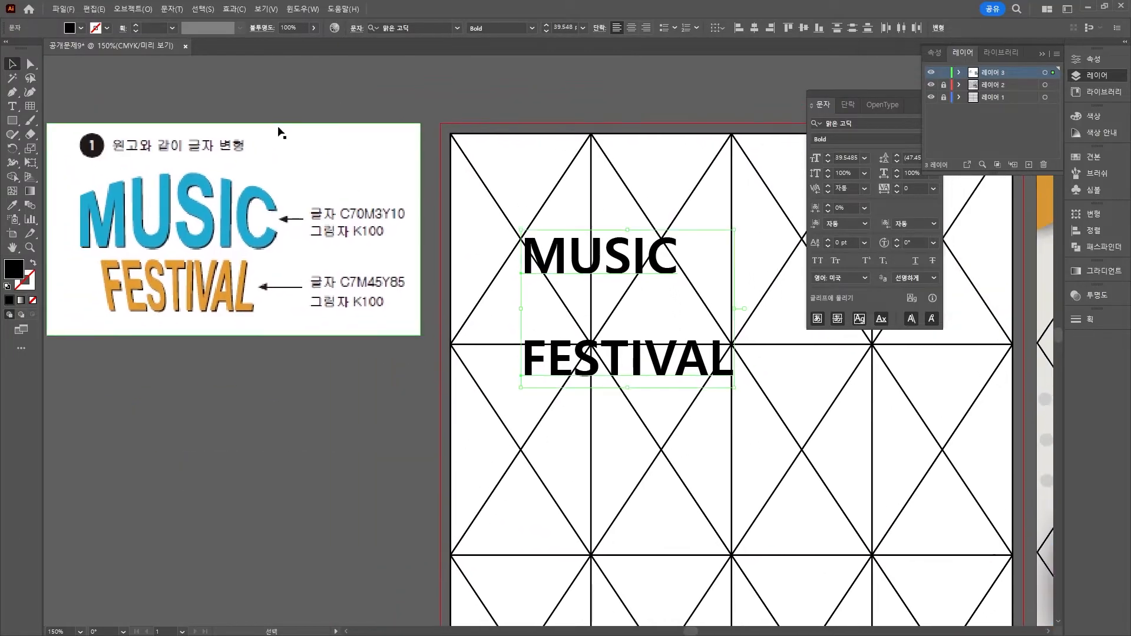
# Warp the MUSIC text with an envelope in the 위 부채꼴 style, horizontal, with a 37% bend
pyautogui.click(380, 83)
pyautogui.moveTo(601, 263); pyautogui.dragTo(602, 265)
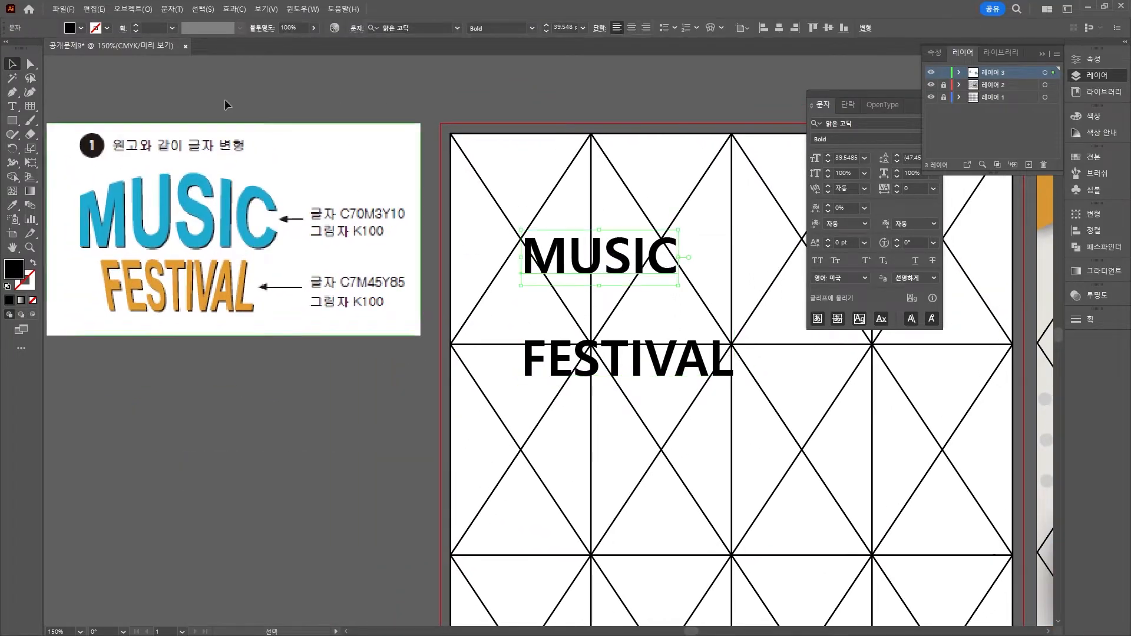
pyautogui.click(140, 10)
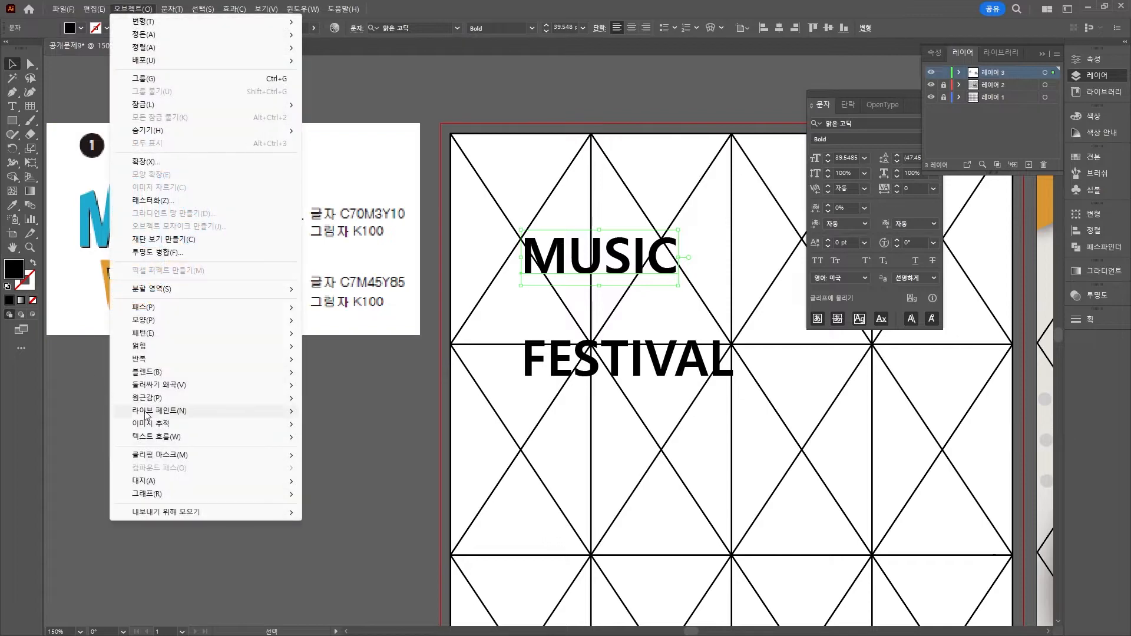
pyautogui.moveTo(183, 393)
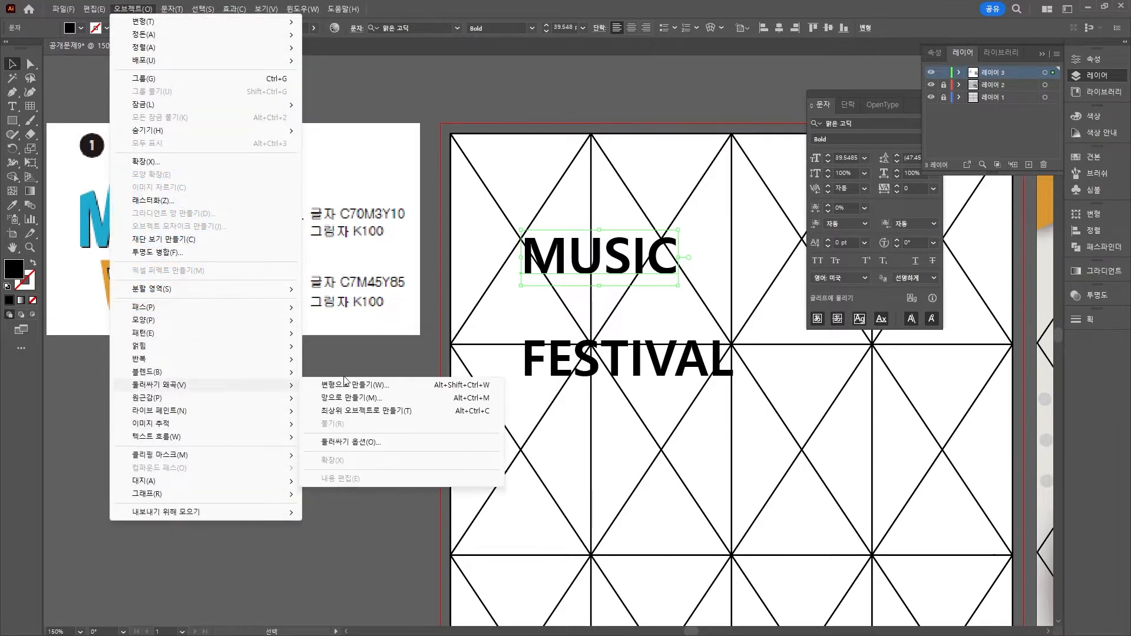
pyautogui.click(353, 384)
pyautogui.moveTo(772, 172); pyautogui.dragTo(316, 305)
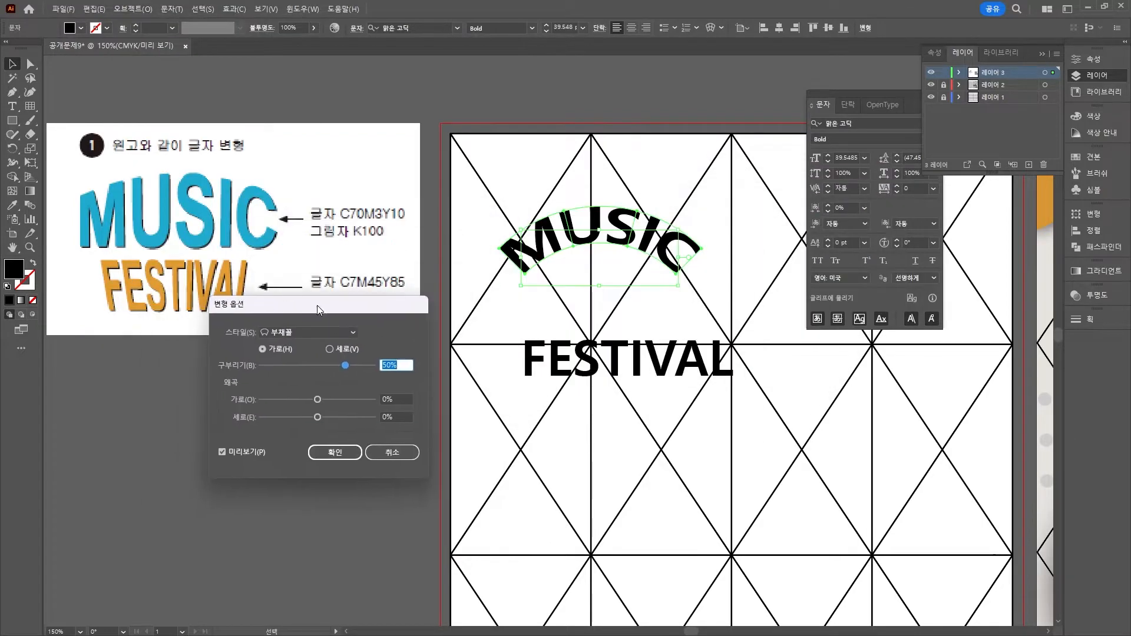
pyautogui.click(321, 333)
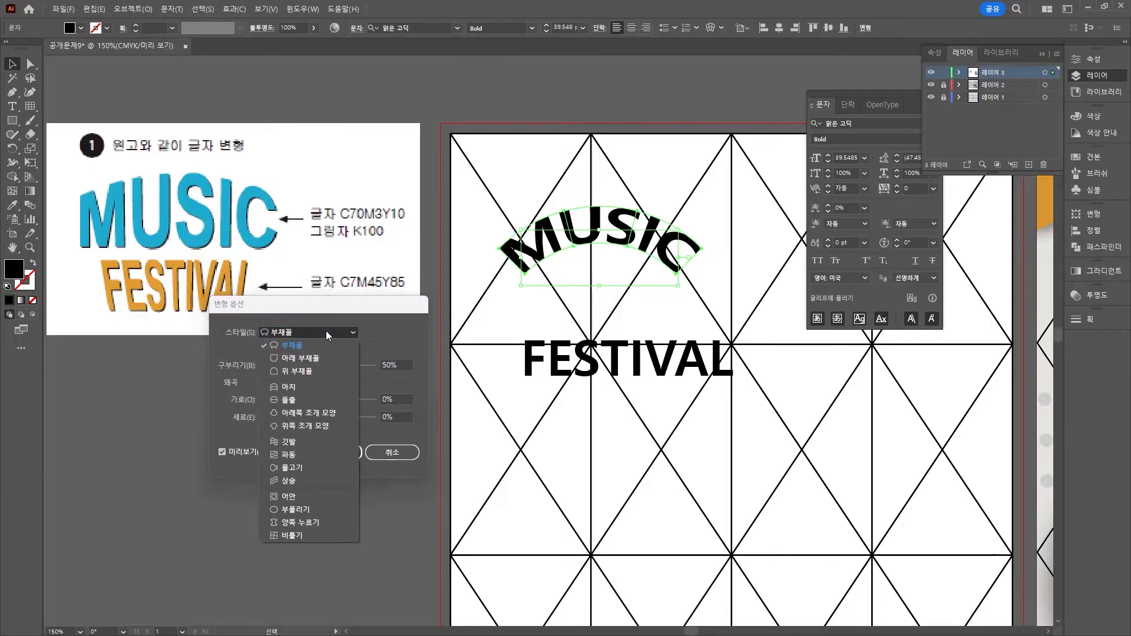
pyautogui.click(304, 358)
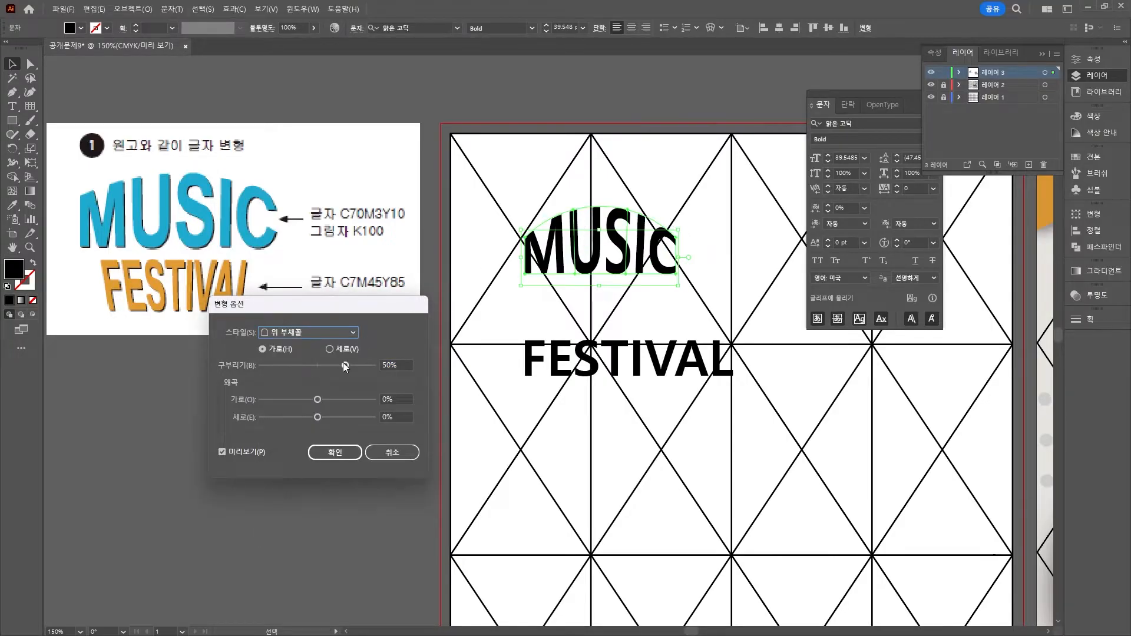
pyautogui.moveTo(345, 366); pyautogui.dragTo(338, 370)
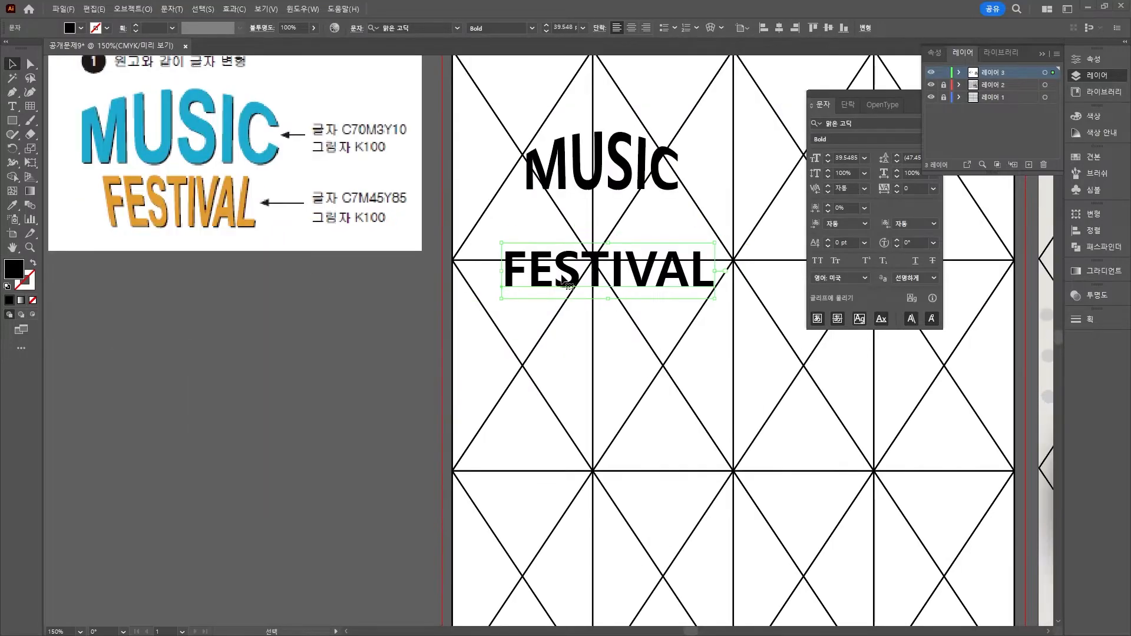
# Draw a black rectangle about 60 x 22 mm below FESTIVAL and pull its two upper corners outward into a trapezoid
pyautogui.click(14, 124)
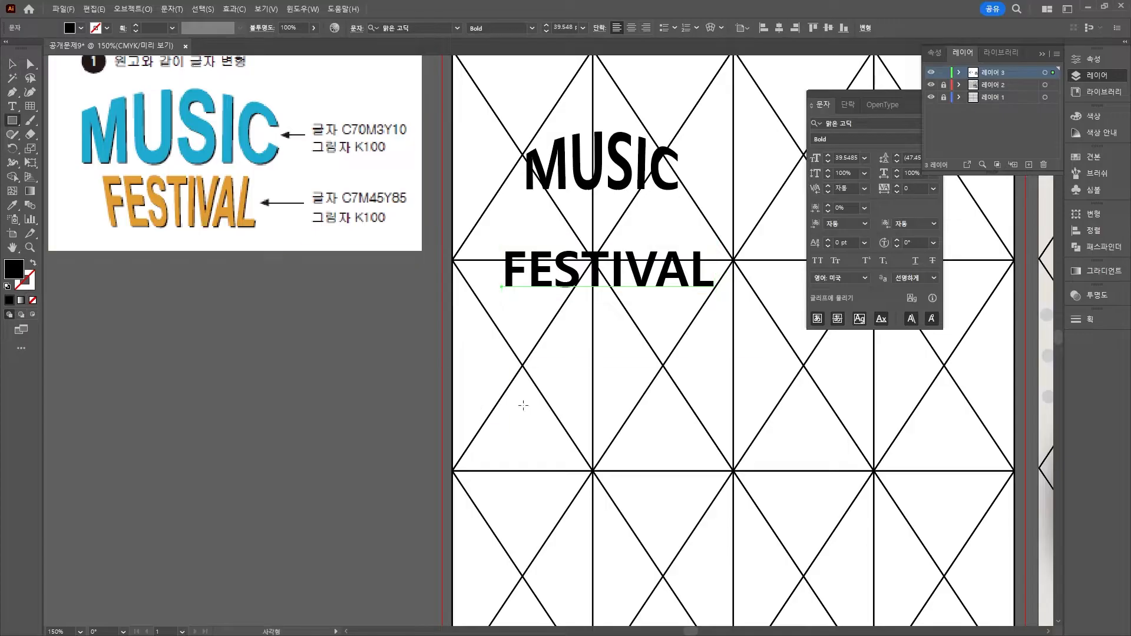
pyautogui.moveTo(495, 326)
pyautogui.mouseDown()
pyautogui.moveTo(648, 402)
pyautogui.moveTo(704, 391)
pyautogui.moveTo(708, 402)
pyautogui.mouseUp()
pyautogui.click(31, 64)
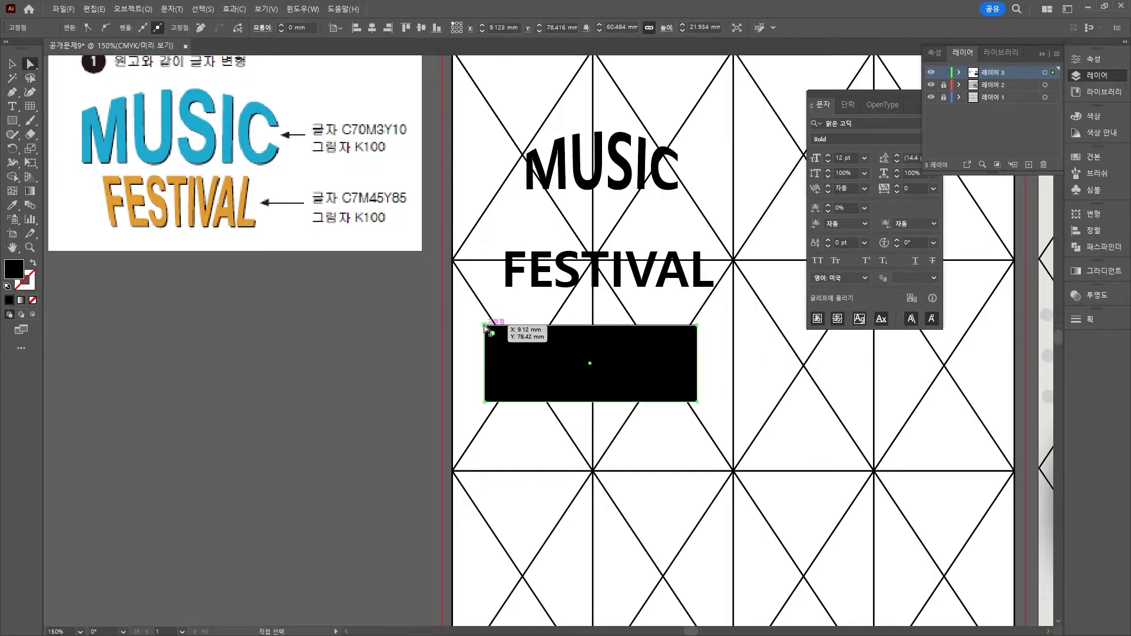
pyautogui.moveTo(495, 326); pyautogui.dragTo(481, 325)
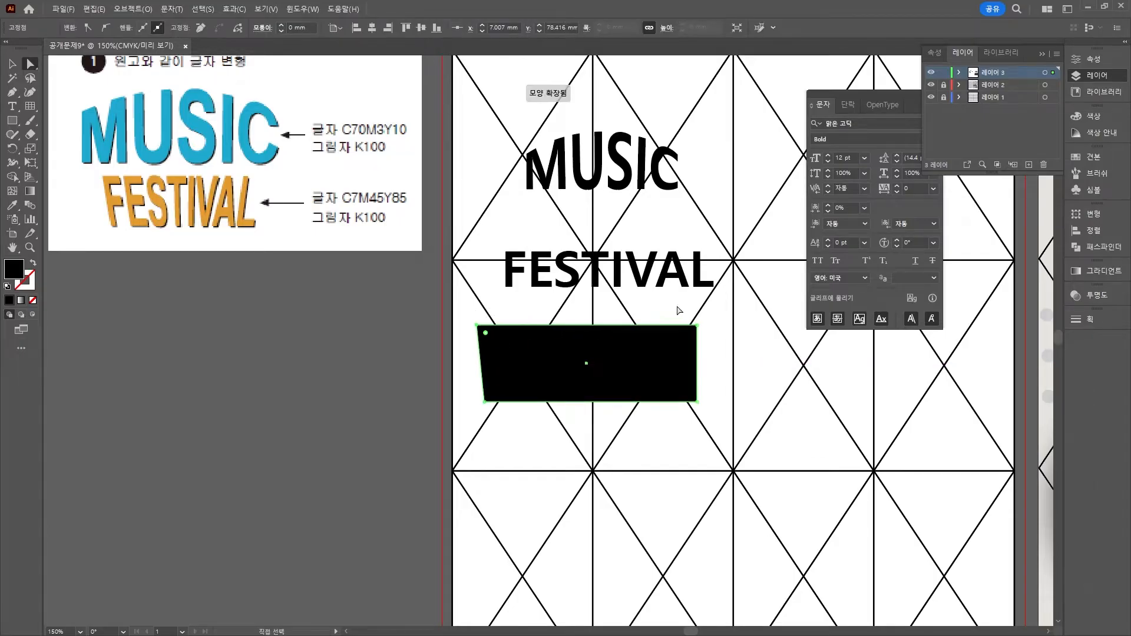
pyautogui.click(716, 346)
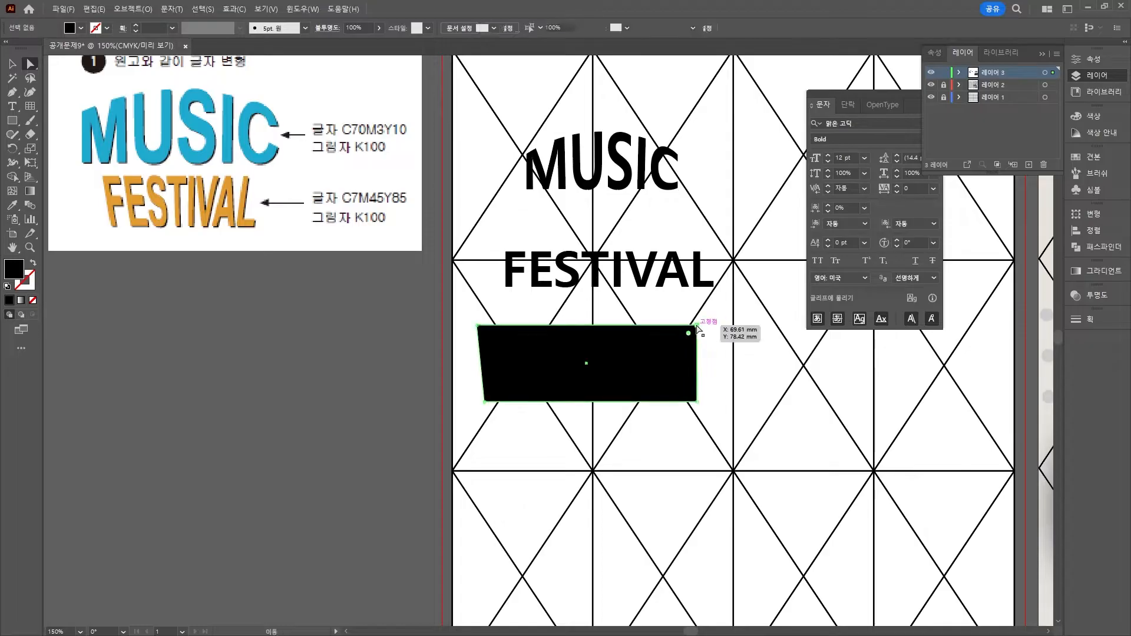
pyautogui.moveTo(698, 325); pyautogui.dragTo(713, 335)
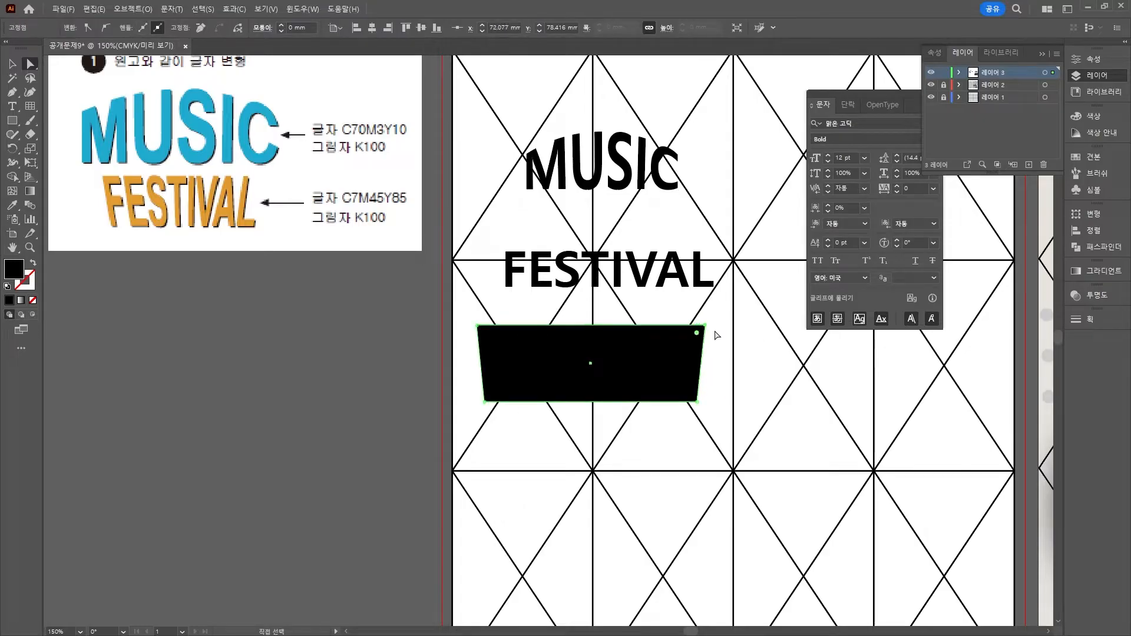
# Shift the trapezoid slightly to the right under FESTIVAL and bring it to the front of the stacking order
pyautogui.click(13, 65)
pyautogui.moveTo(524, 353)
pyautogui.mouseDown()
pyautogui.moveTo(544, 353)
pyautogui.moveTo(544, 330)
pyautogui.moveTo(544, 354)
pyautogui.mouseUp()
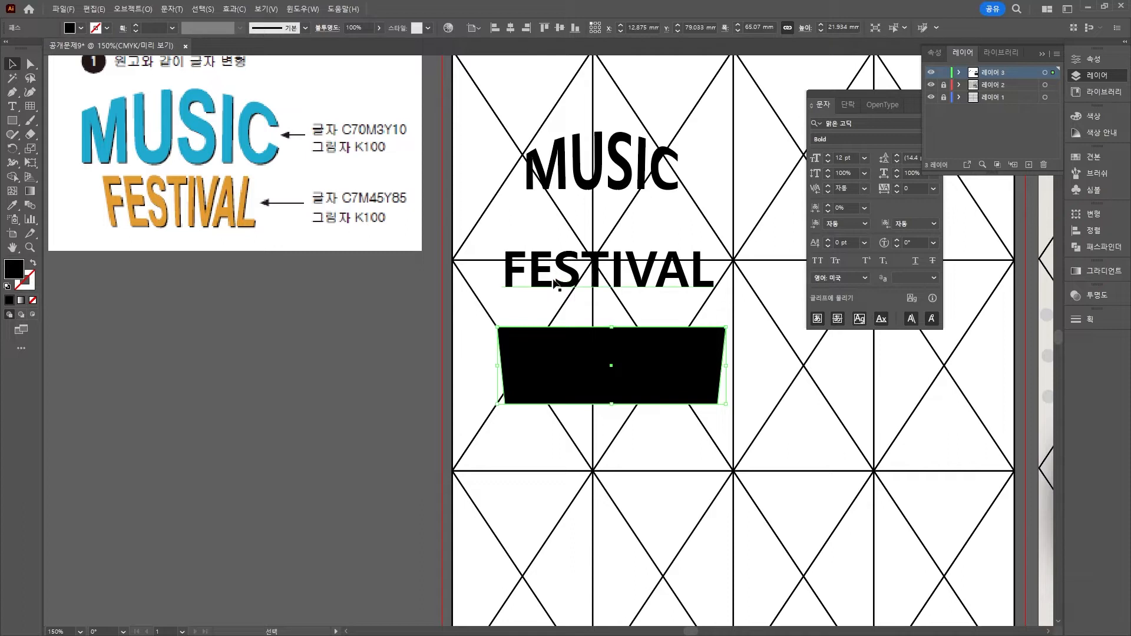
pyautogui.rightClick(542, 350)
pyautogui.moveTo(642, 276)
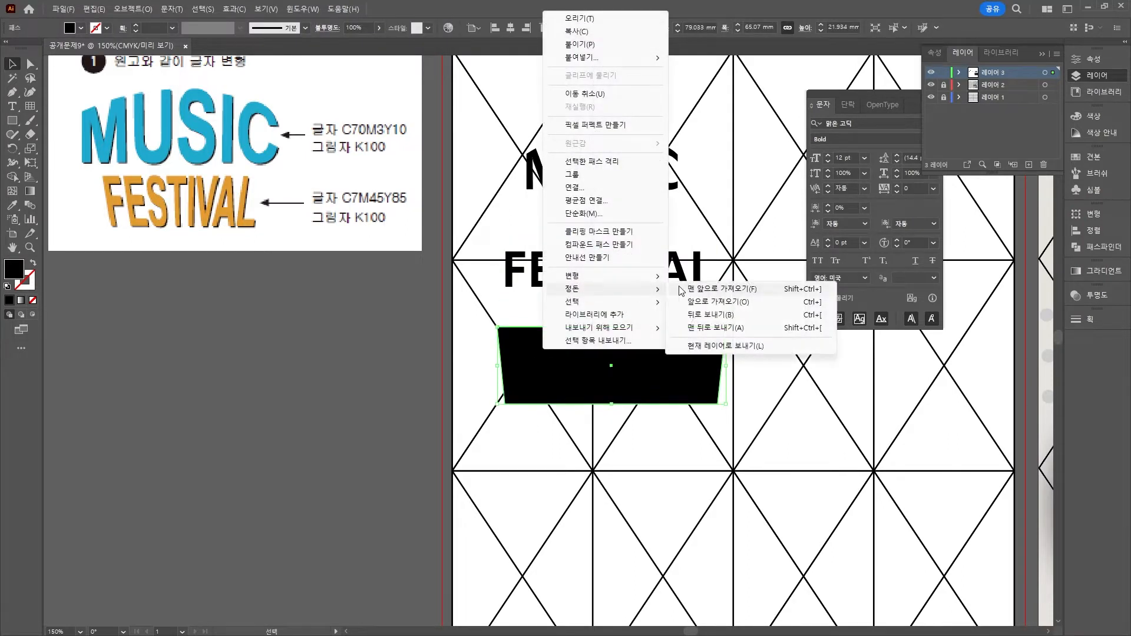
pyautogui.click(692, 291)
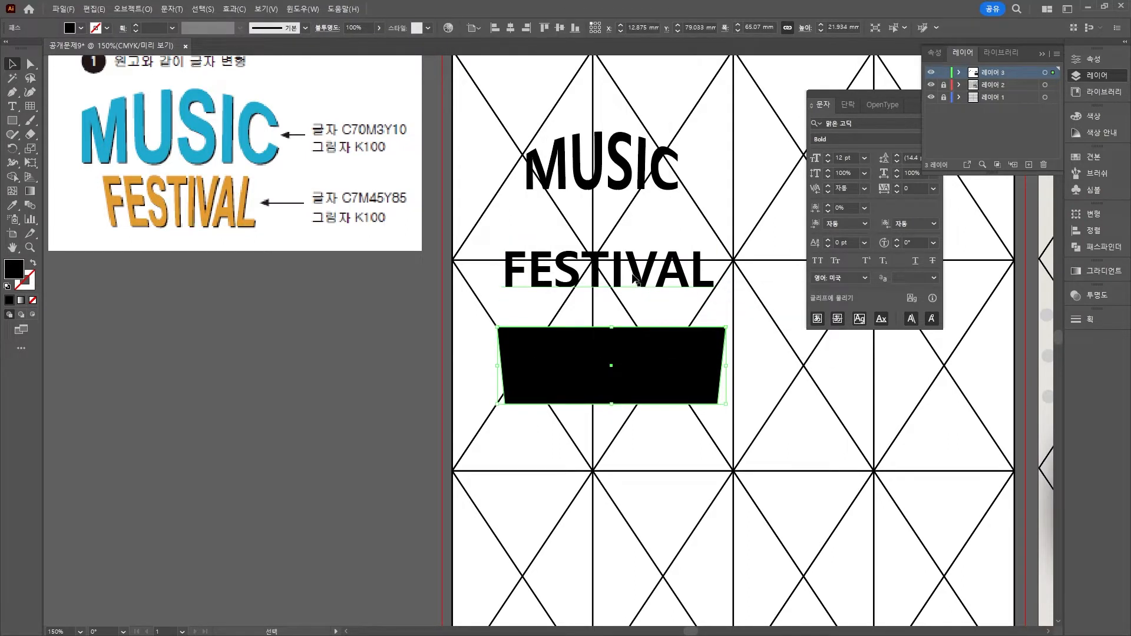
# Select FESTIVAL together with the trapezoid and distort the text with an envelope made from the top object
pyautogui.keyDown('shift'); pyautogui.click(635, 278); pyautogui.keyUp('shift')
pyautogui.click(132, 9)
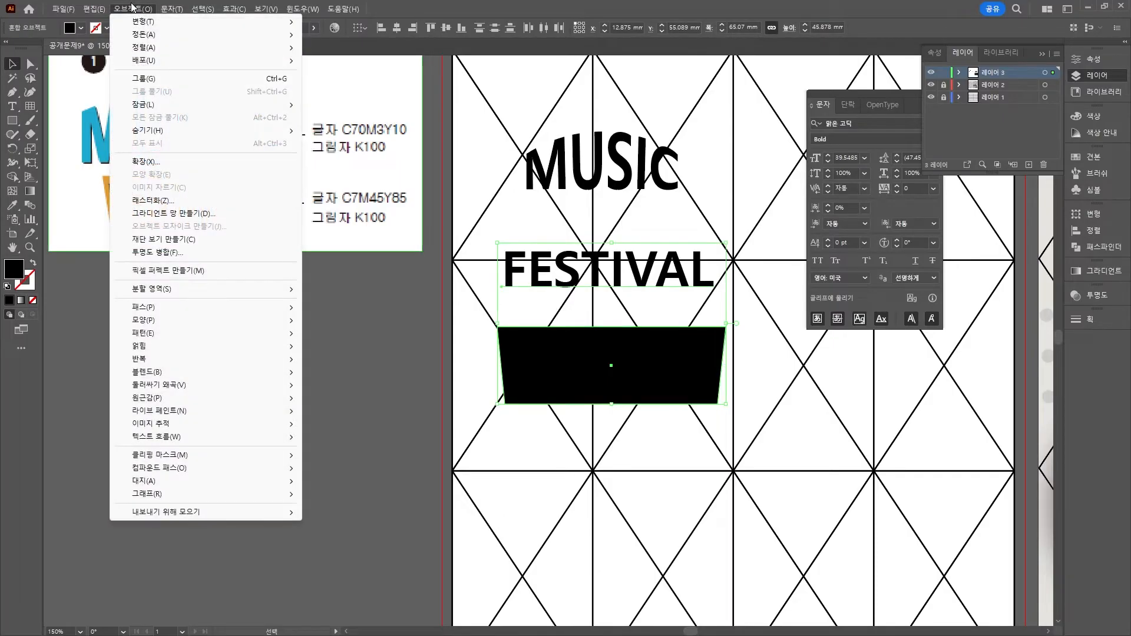
pyautogui.moveTo(273, 385)
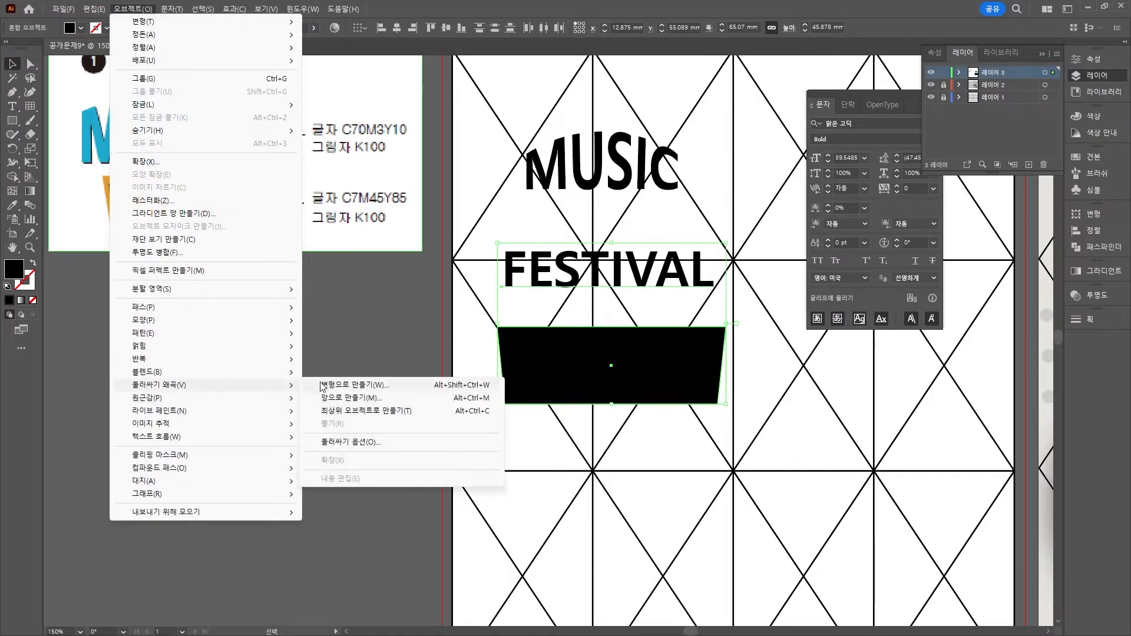
pyautogui.click(339, 416)
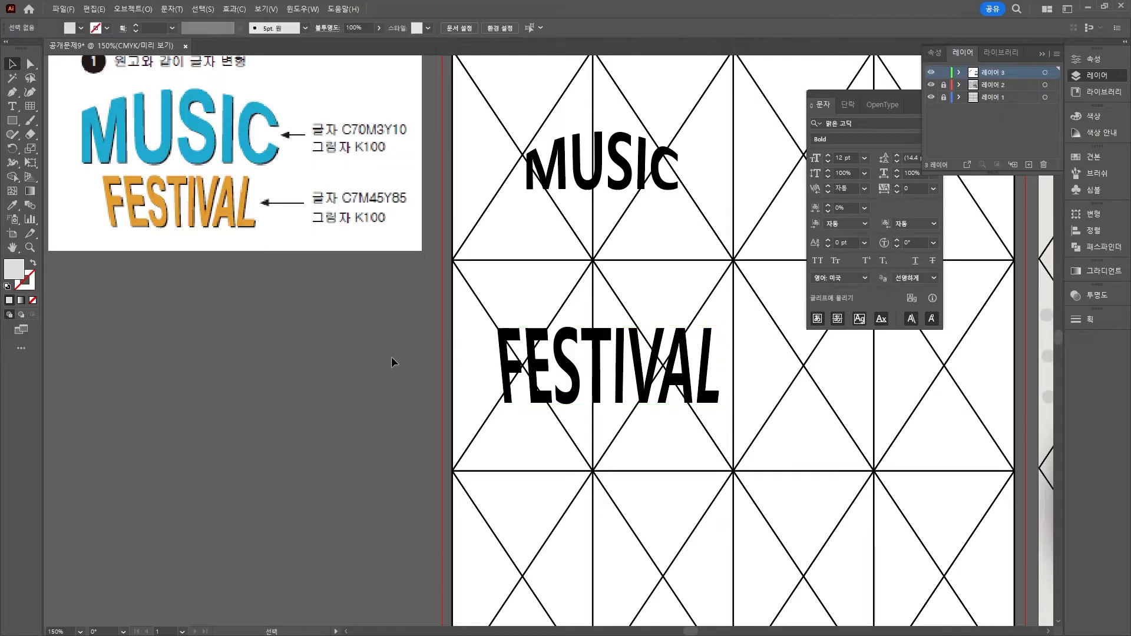
# Move FESTIVAL up beneath MUSIC and narrow it, then shift MUSIC left and enlarge it to about 55 x 21 mm
pyautogui.moveTo(663, 381); pyautogui.dragTo(660, 263)
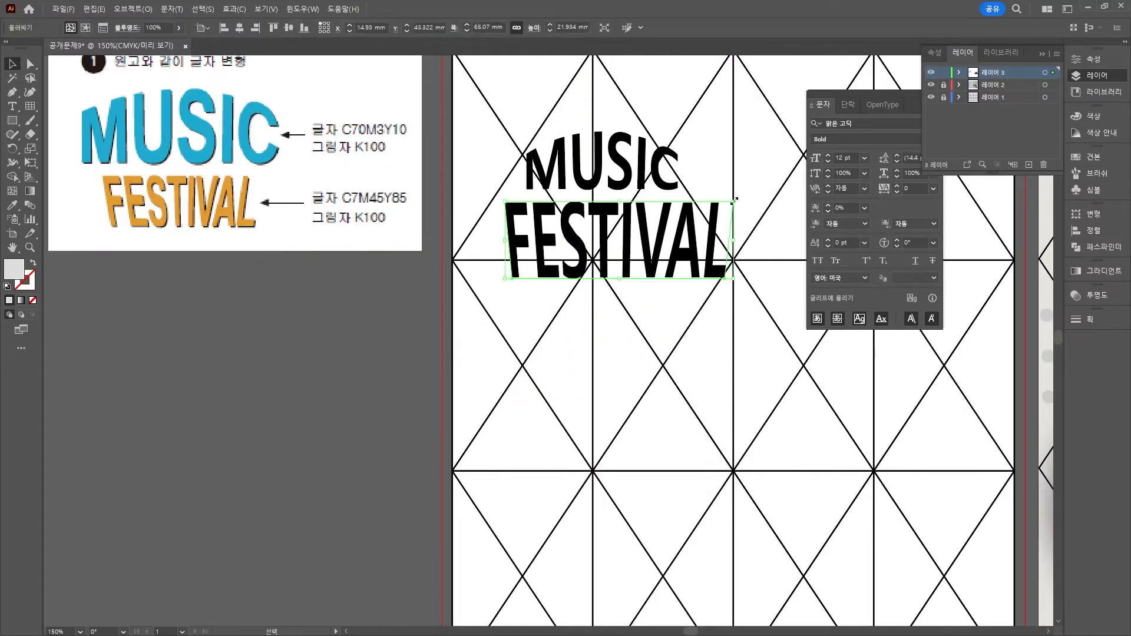
pyautogui.moveTo(732, 203); pyautogui.dragTo(661, 225)
pyautogui.moveTo(585, 172); pyautogui.dragTo(544, 194)
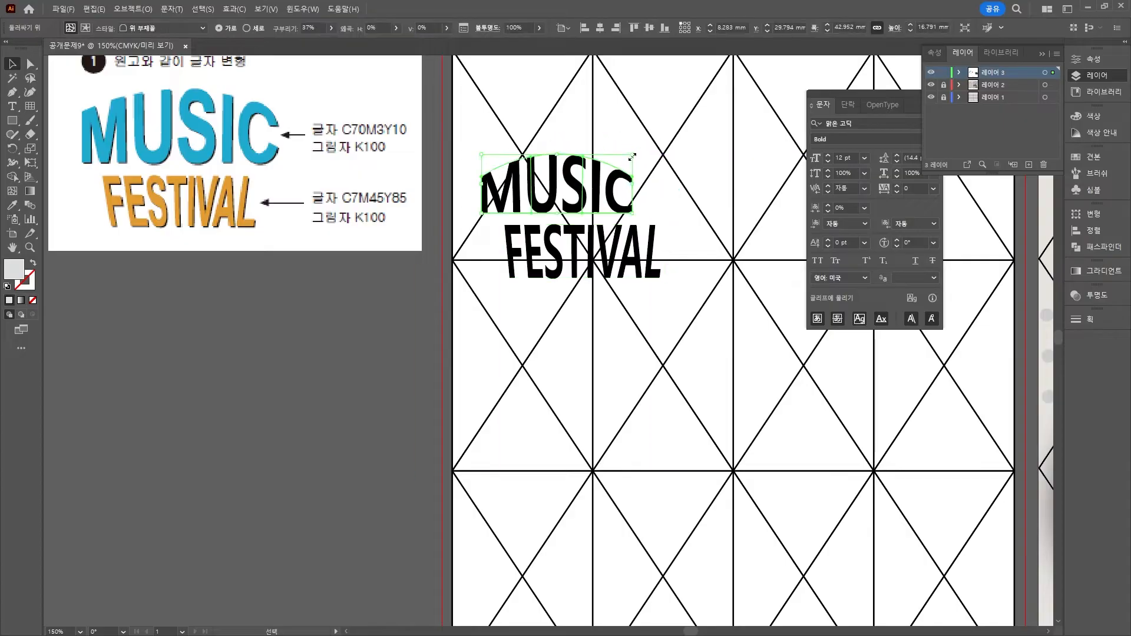
pyautogui.moveTo(631, 157); pyautogui.dragTo(675, 118)
pyautogui.click(663, 86)
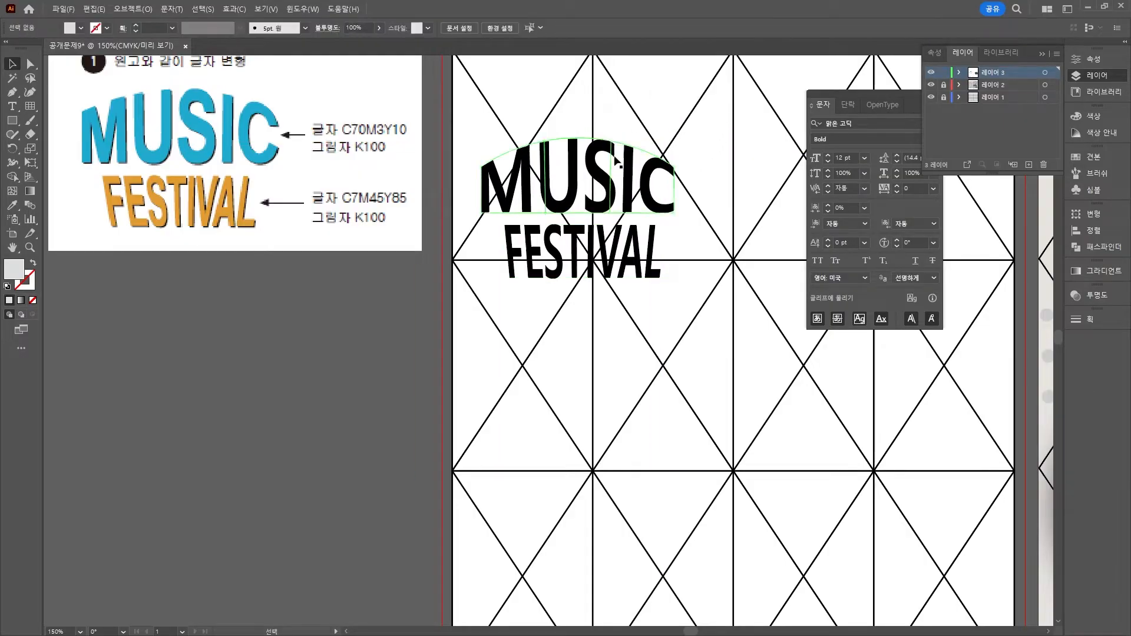
# Try to fill the warped MUSIC envelope with C70 M3 Y10 K0
pyautogui.click(616, 162)
pyautogui.doubleClick(14, 269)
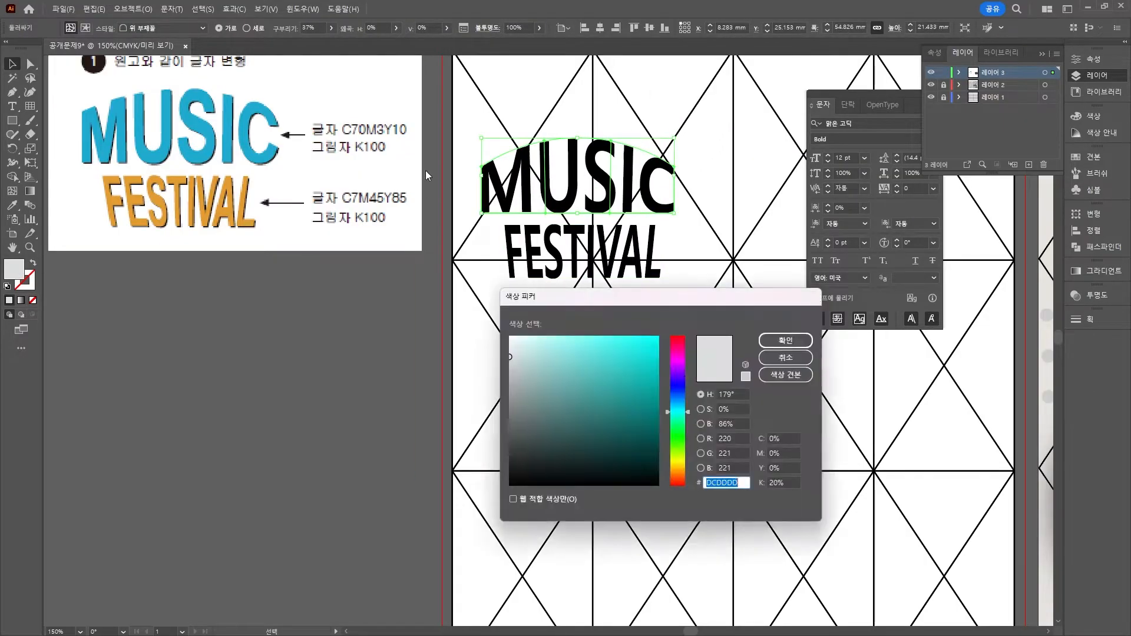
pyautogui.click(700, 438)
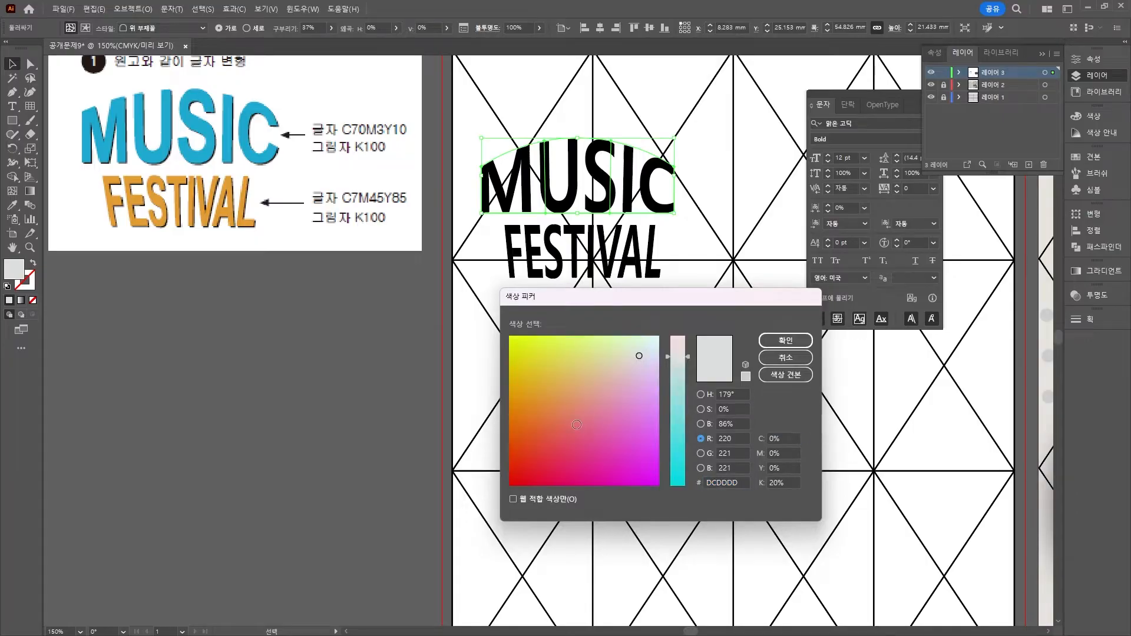
pyautogui.click(784, 438)
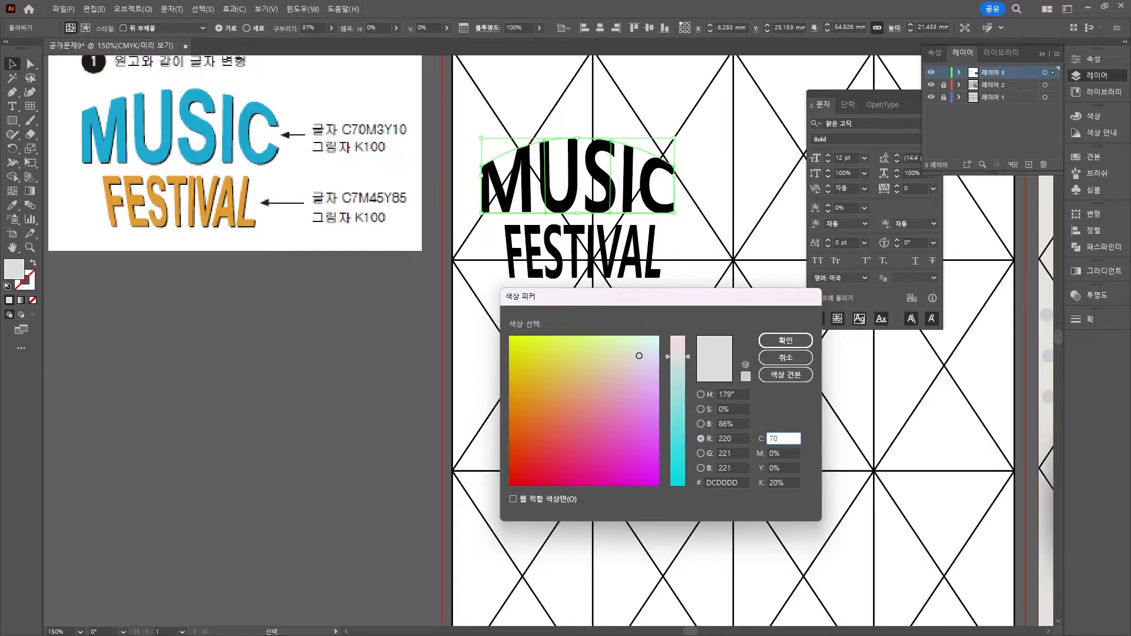
pyautogui.write('70')
pyautogui.press('Tab')
pyautogui.write('3')
pyautogui.press('Tab')
pyautogui.write('10')
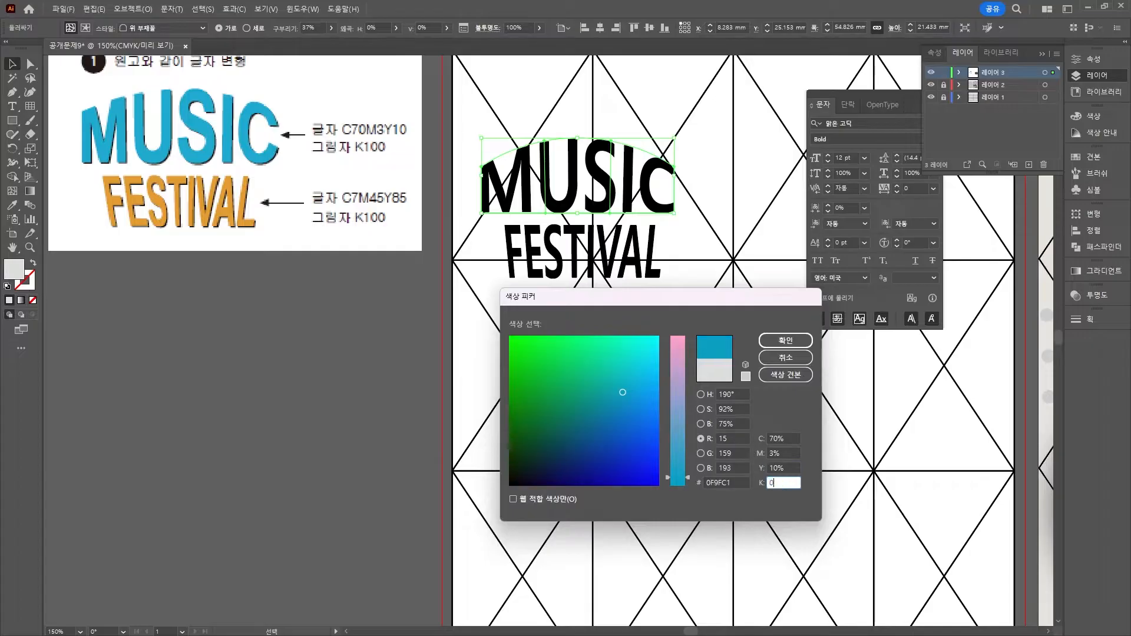
pyautogui.press('Return')
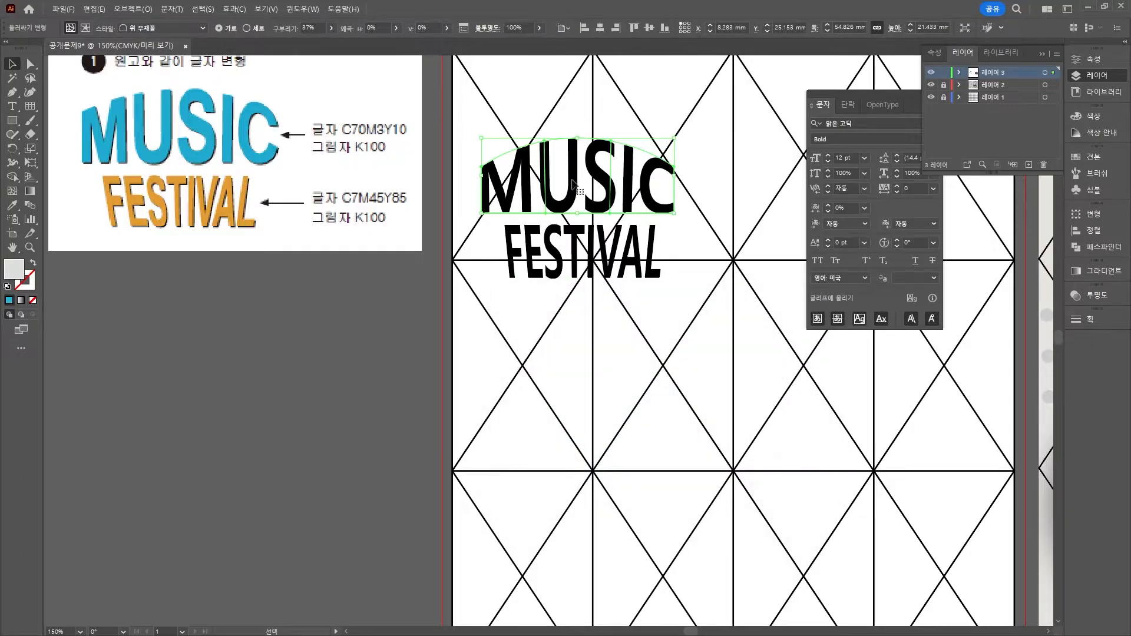
# Expand the MUSIC envelope's object and fill into editable shapes
pyautogui.click(133, 8)
pyautogui.click(154, 161)
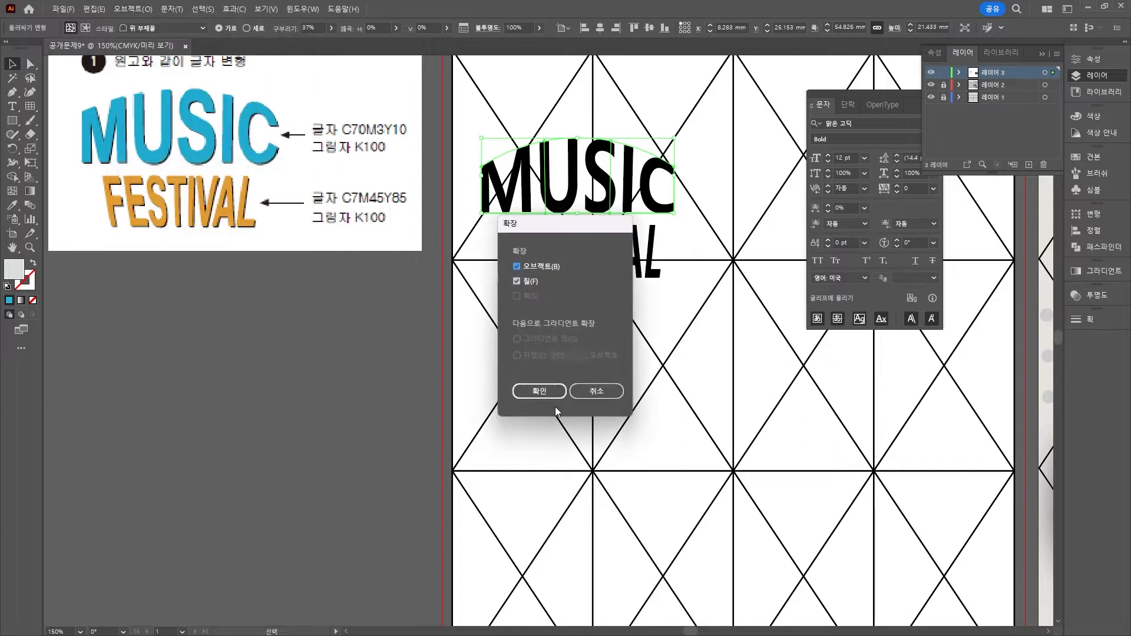
pyautogui.click(539, 388)
# Fill the expanded MUSIC lettering with C70 M3 Y10 K0 and deselect it
pyautogui.doubleClick(15, 269)
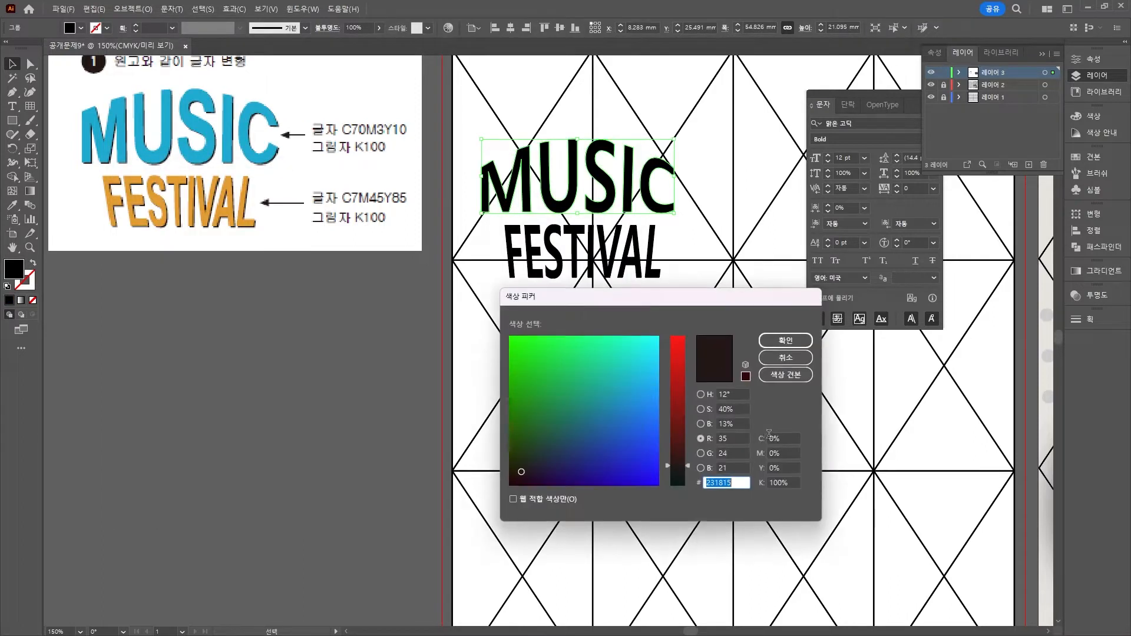
pyautogui.doubleClick(782, 438)
pyautogui.write('70')
pyautogui.press('Tab')
pyautogui.write('3')
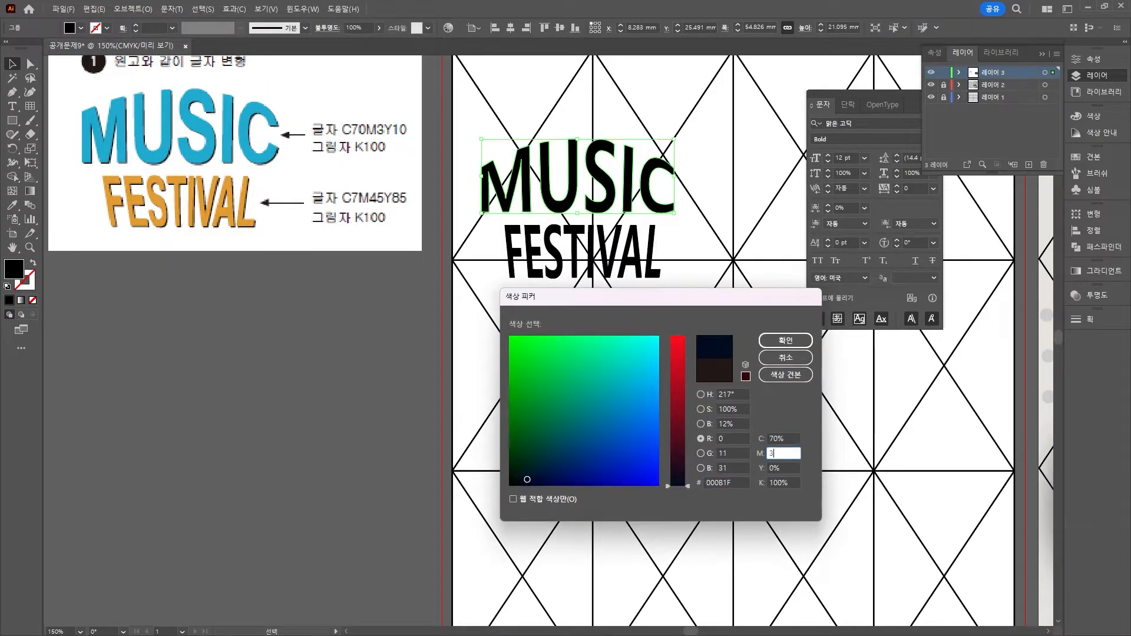
pyautogui.press('Tab')
pyautogui.write('10')
pyautogui.press('Return')
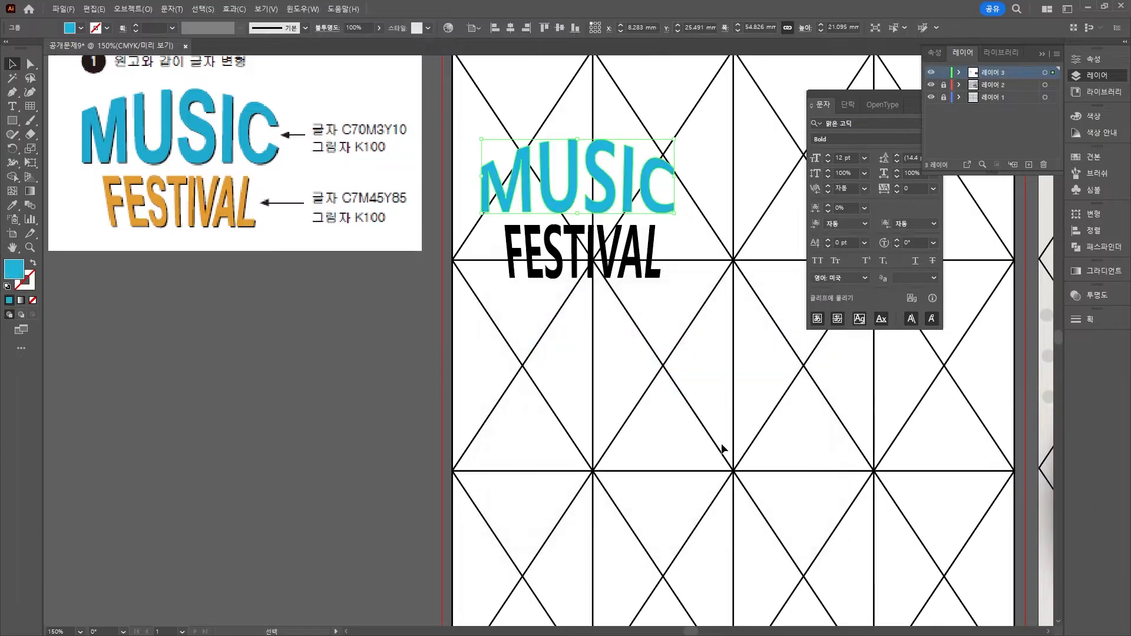
pyautogui.click(577, 350)
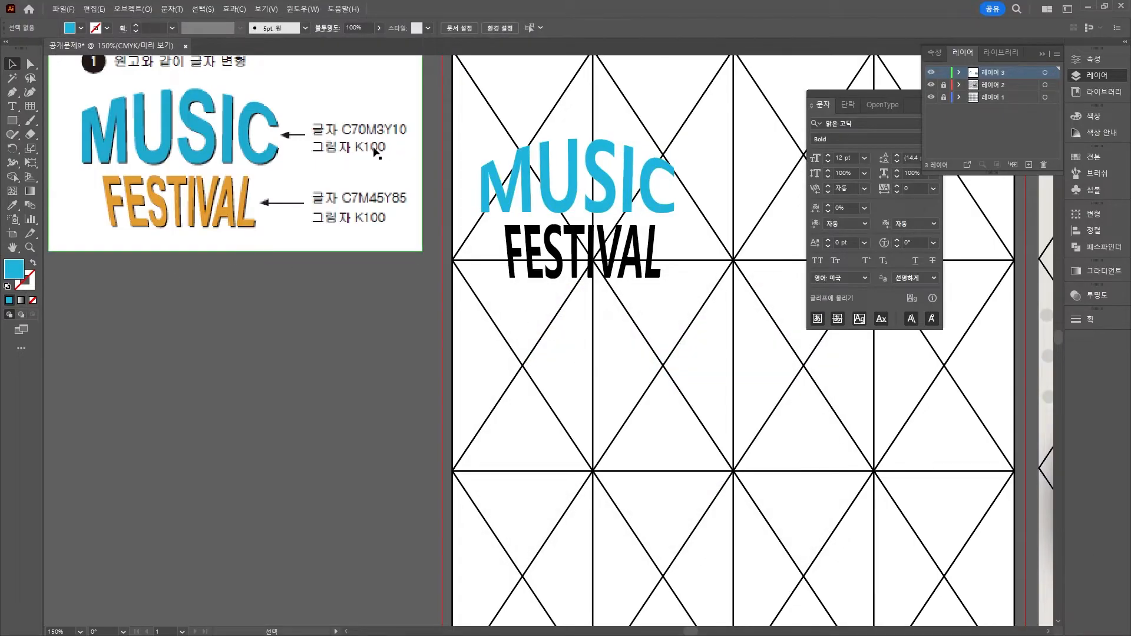
# Duplicate the blue MUSIC lettering directly above the original and fill the copy with C0 M0 Y0 K100
pyautogui.click(555, 201)
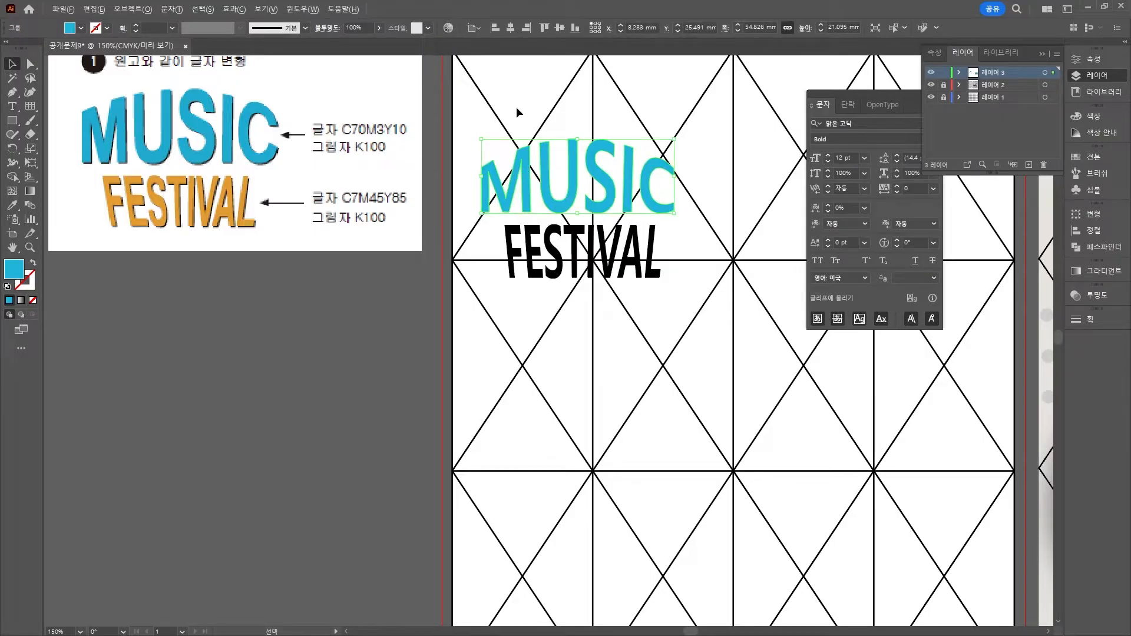
pyautogui.moveTo(517, 158); pyautogui.dragTo(523, 76)
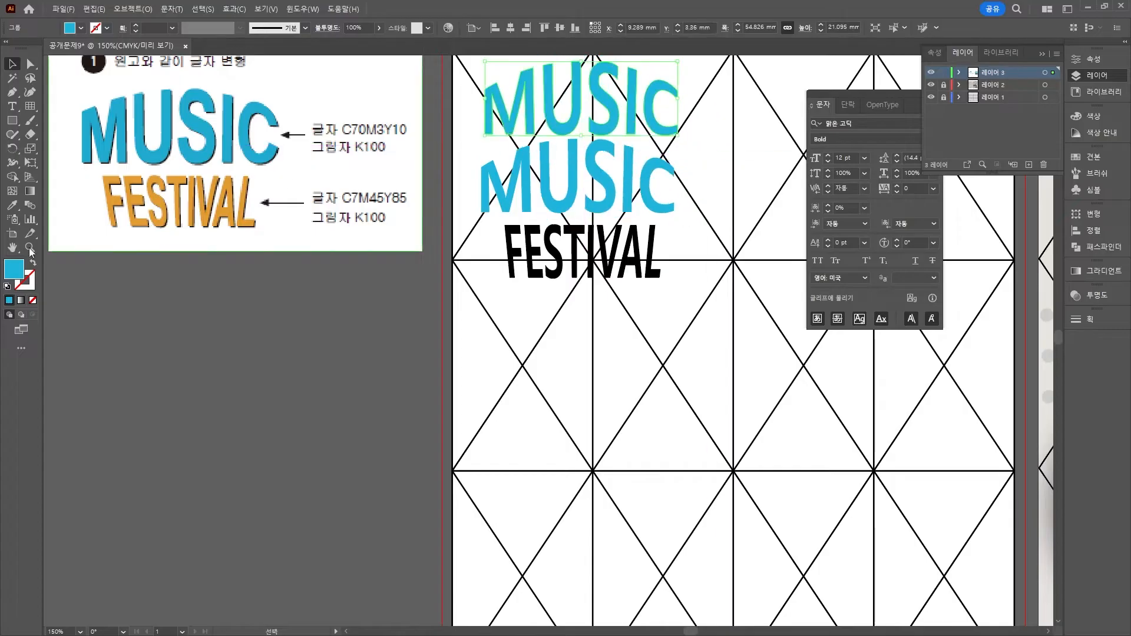
pyautogui.doubleClick(14, 269)
pyautogui.click(781, 438)
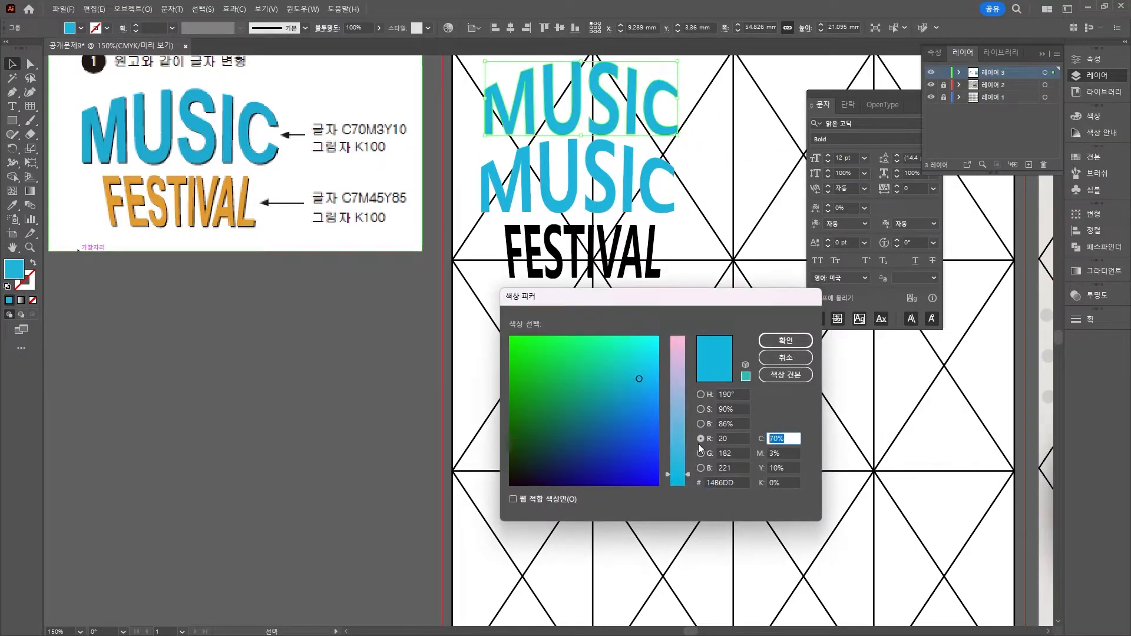
pyautogui.write('0')
pyautogui.press('Tab')
pyautogui.write('0')
pyautogui.press('Tab')
pyautogui.write('0')
pyautogui.press('Tab')
pyautogui.write('100')
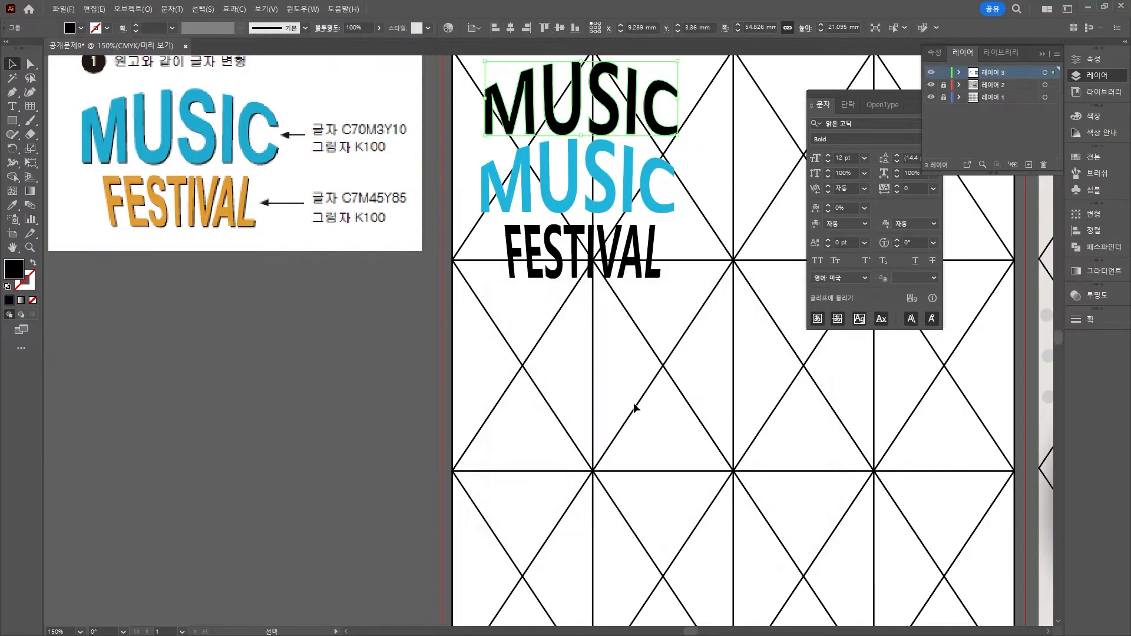
# Move the black MUSIC copy onto the blue lettering and bring the blue lettering in front of it
pyautogui.press('Return')
pyautogui.moveTo(492, 88); pyautogui.dragTo(501, 170)
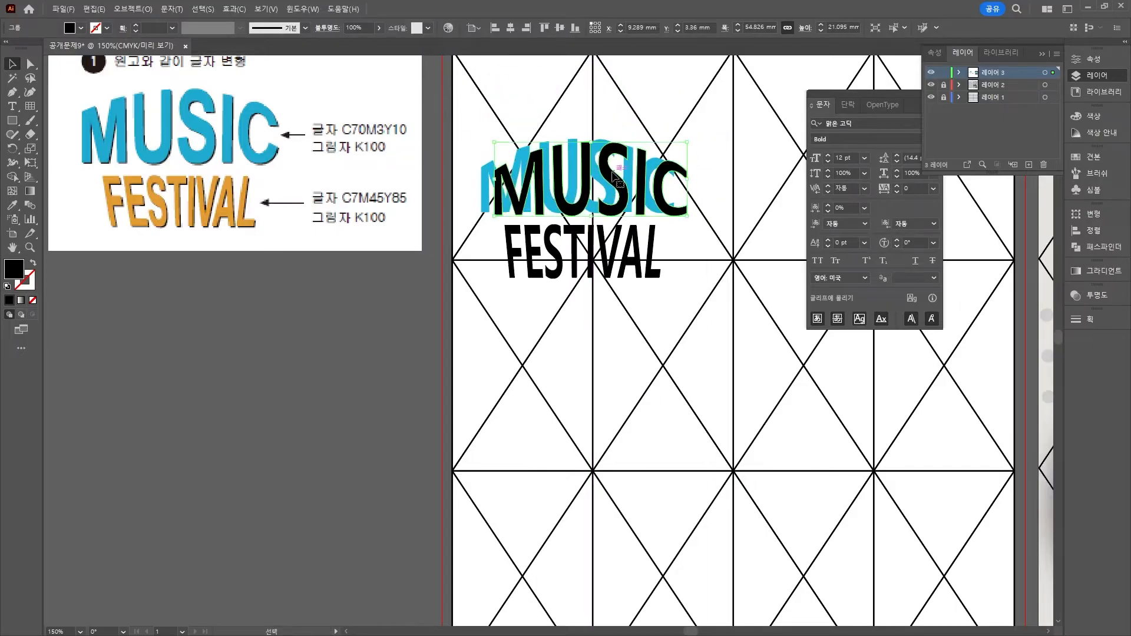
pyautogui.rightClick(483, 176)
pyautogui.moveTo(527, 381)
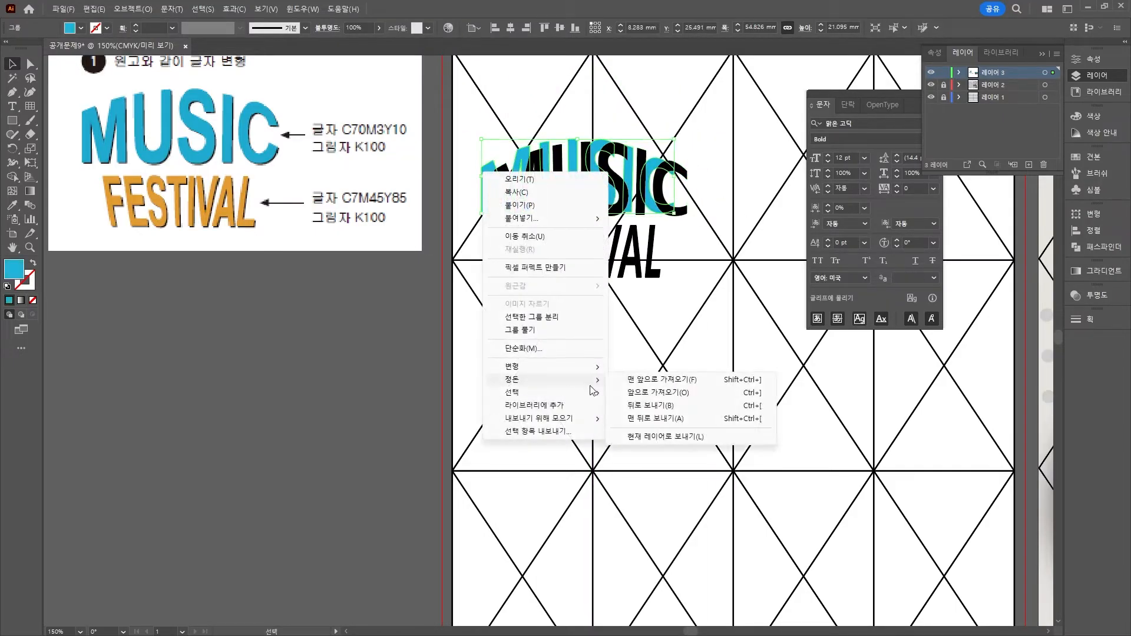
pyautogui.click(635, 412)
# Nudge the blue MUSIC lettering over its black copy so the black forms a thin offset shadow
pyautogui.press('Right')
pyautogui.press('Right')
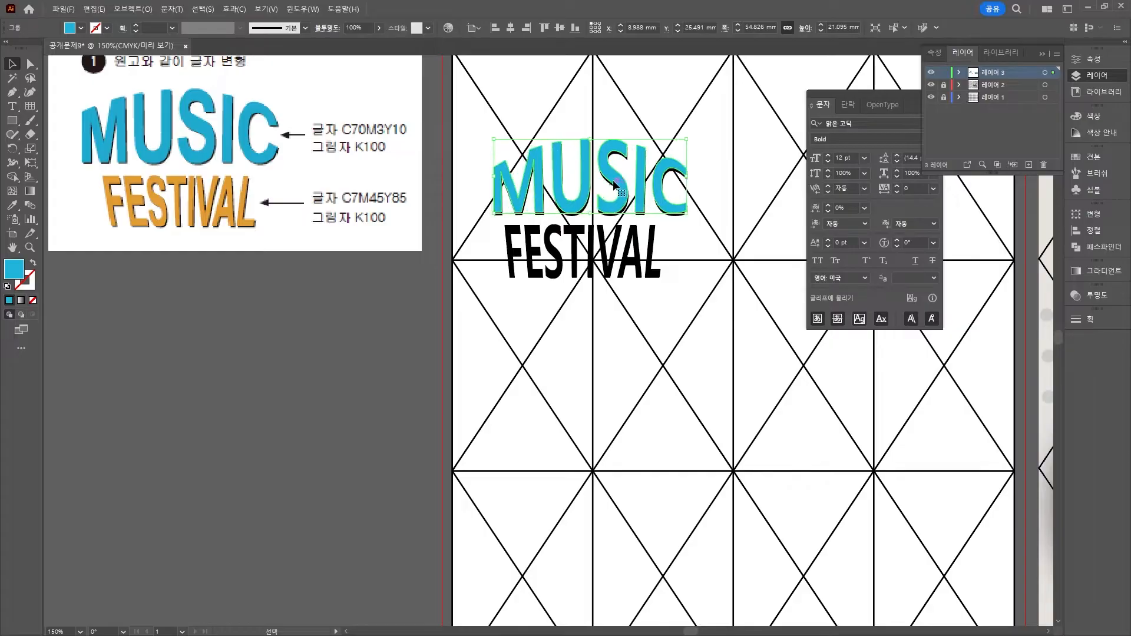
pyautogui.click(683, 233)
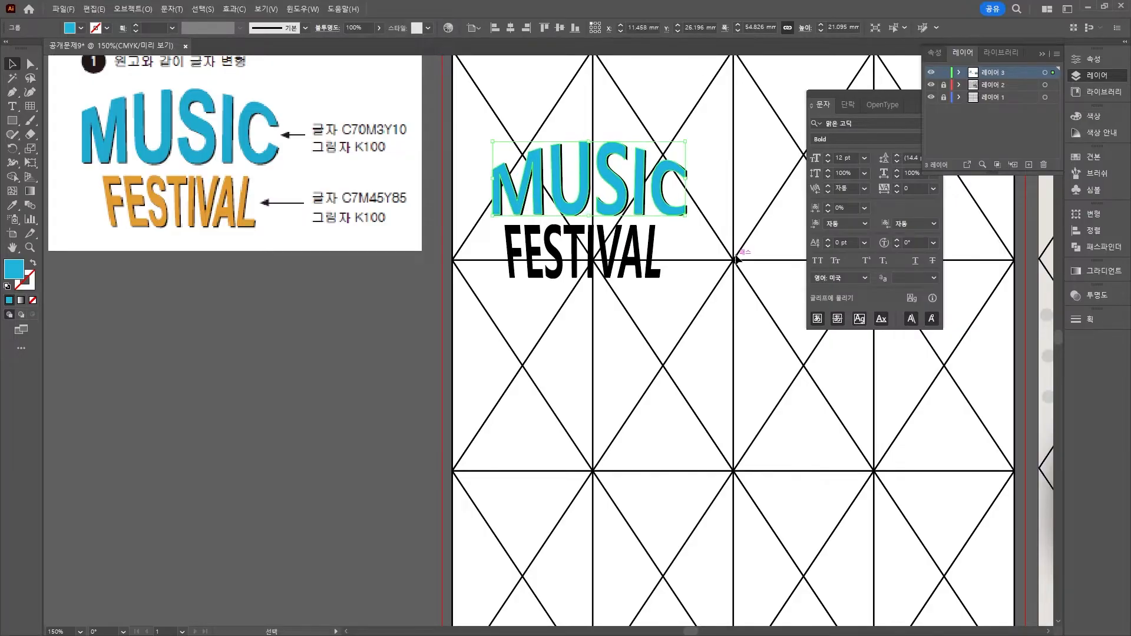
# Shift the FESTIVAL envelope slightly right under MUSIC and expand its object and fill into editable shapes
pyautogui.moveTo(651, 259); pyautogui.dragTo(671, 259)
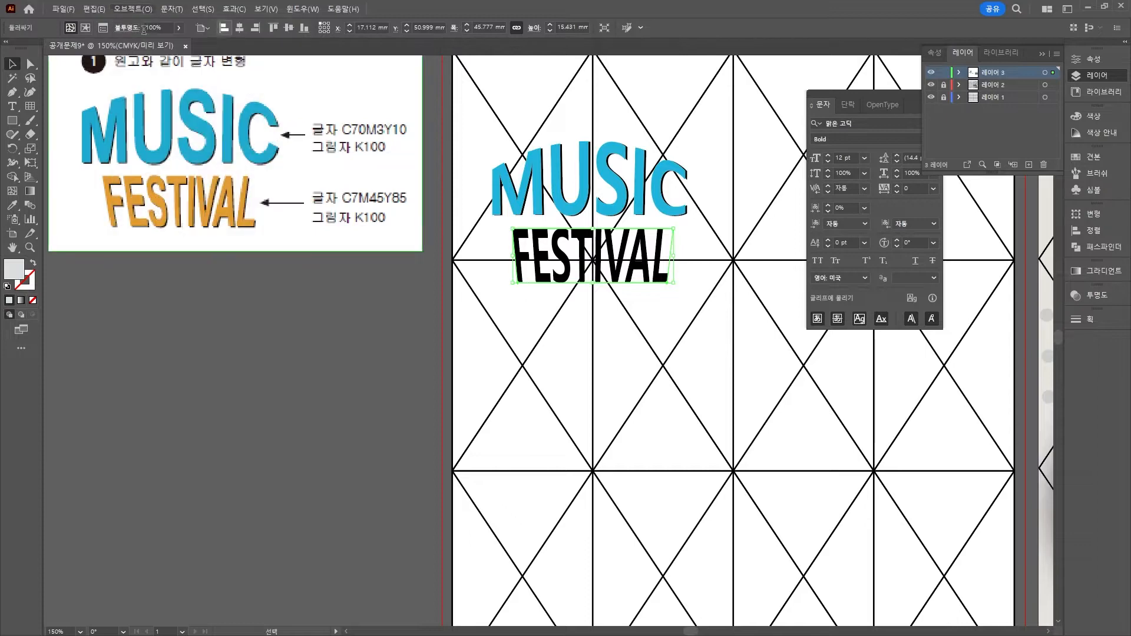
pyautogui.click(132, 9)
pyautogui.click(146, 161)
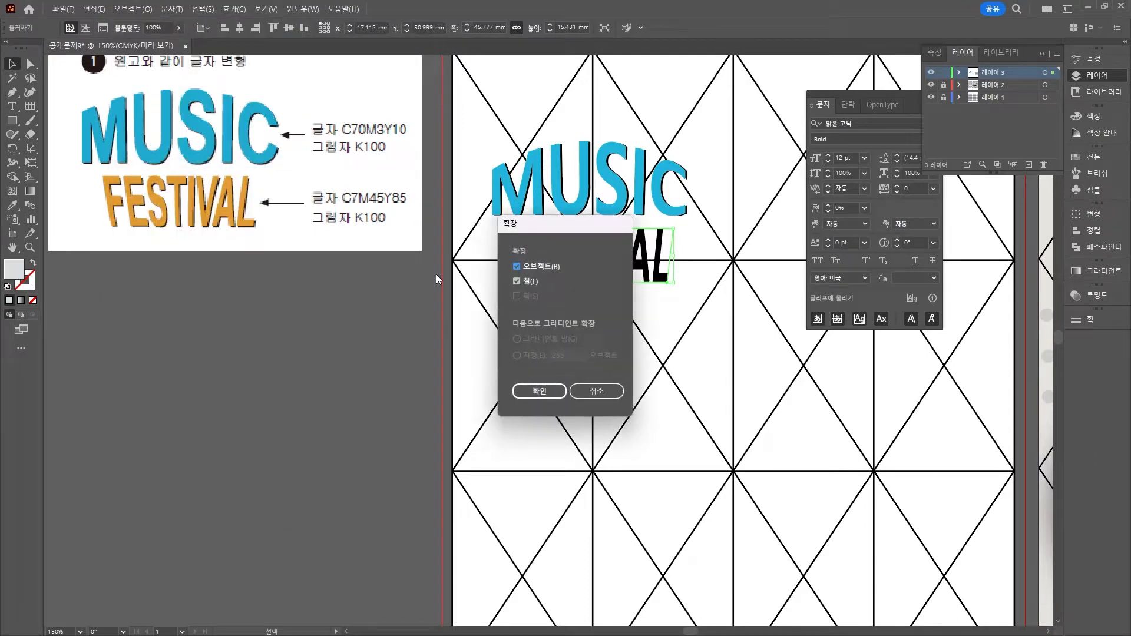
pyautogui.click(527, 390)
pyautogui.press('a')
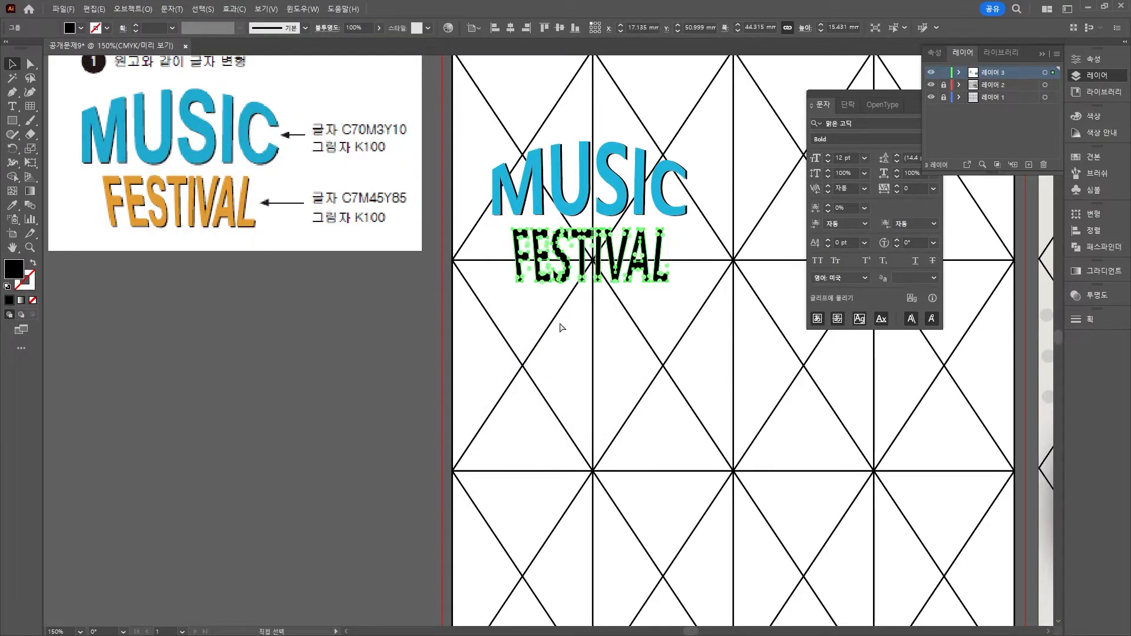
pyautogui.press('v')
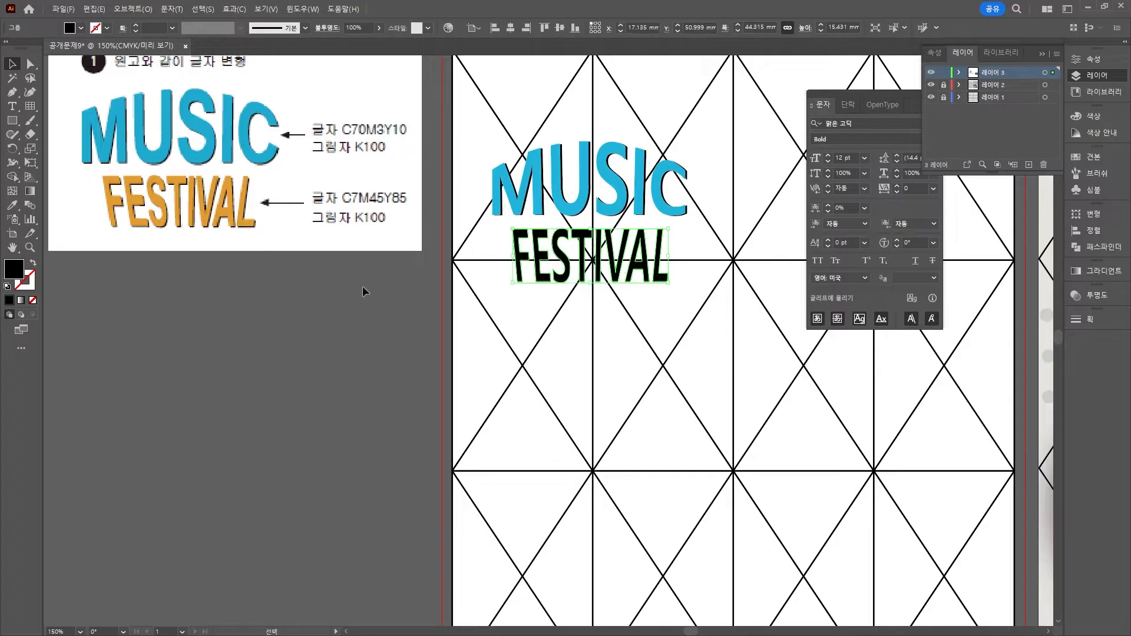
# Fill the expanded FESTIVAL lettering with C7 M45 Y85 K0
pyautogui.doubleClick(9, 271)
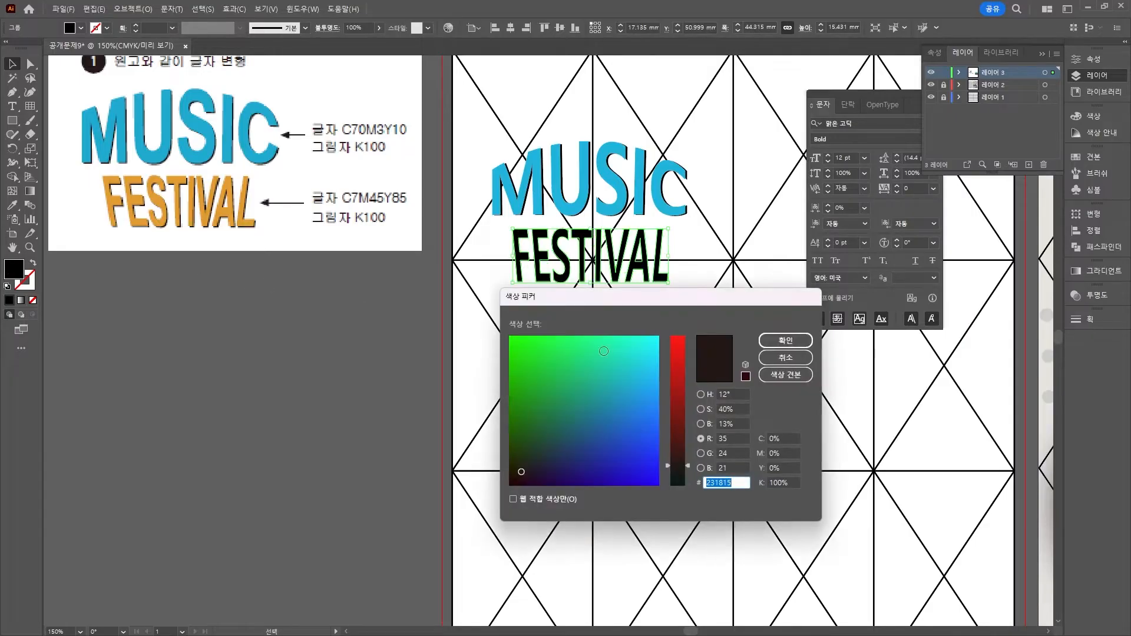
pyautogui.click(778, 437)
pyautogui.write('7')
pyautogui.press('Tab')
pyautogui.write('45')
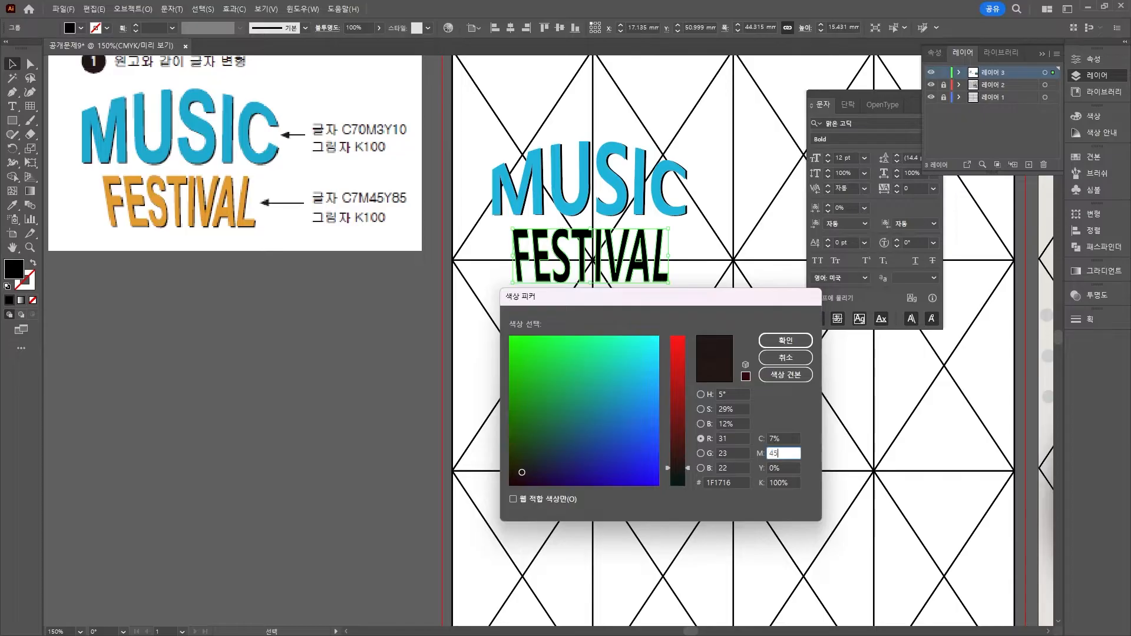
pyautogui.press('Tab')
pyautogui.write('85')
pyautogui.press('Tab')
pyautogui.write('0')
pyautogui.press('Return')
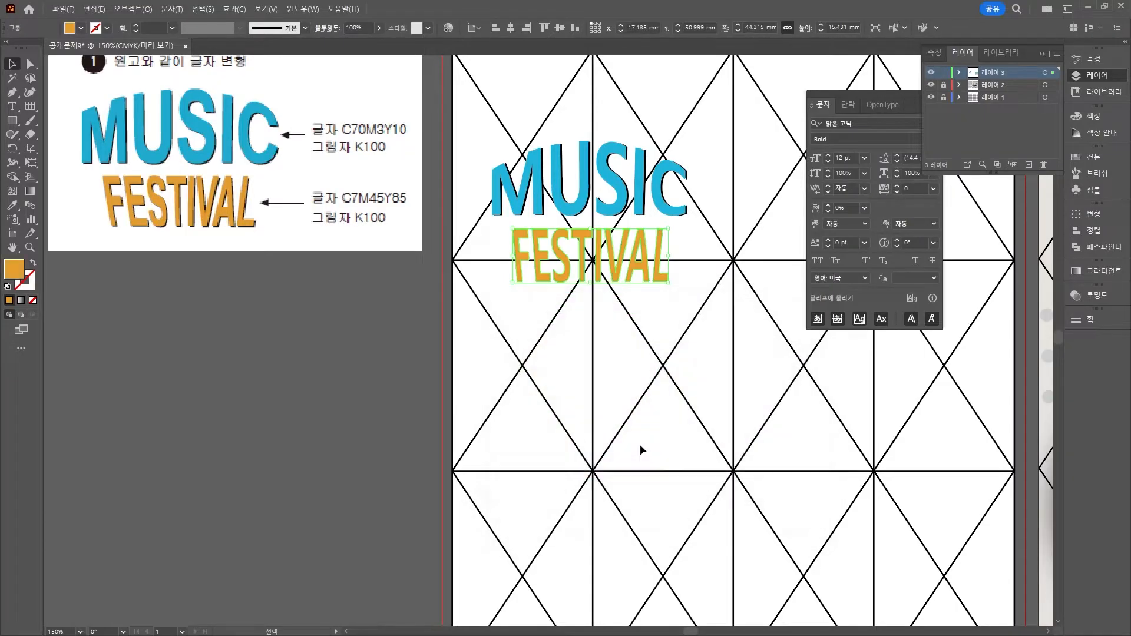
# Offset the orange FESTIVAL lettering to the left over a black copy so that the black forms a shadow
pyautogui.press('Left')
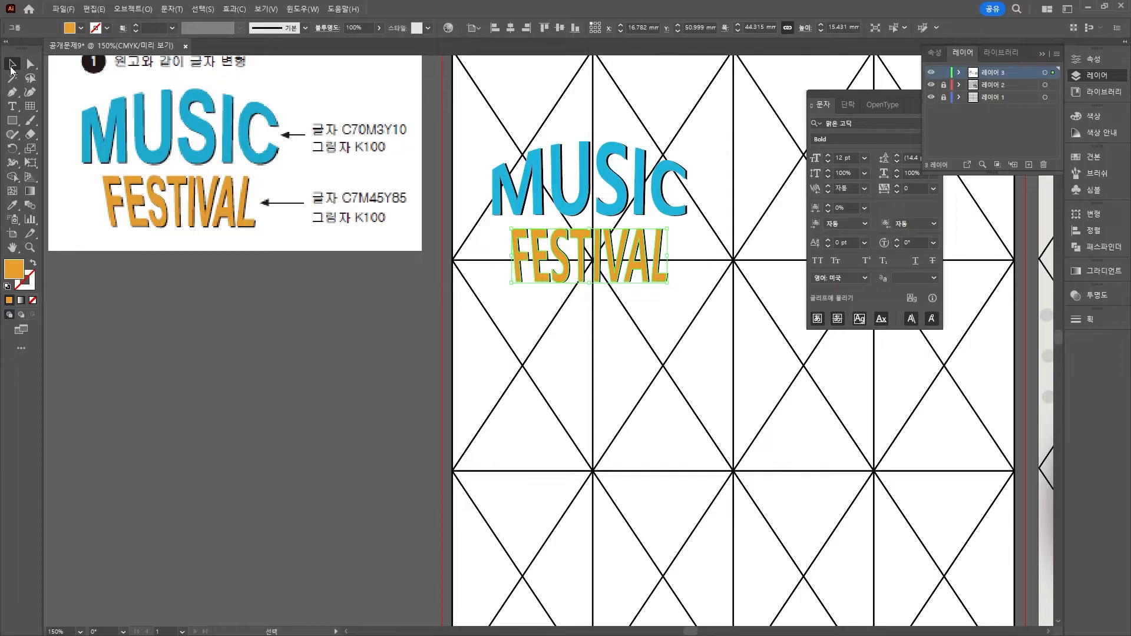
pyautogui.click(235, 325)
pyautogui.moveTo(462, 299); pyautogui.dragTo(412, 357)
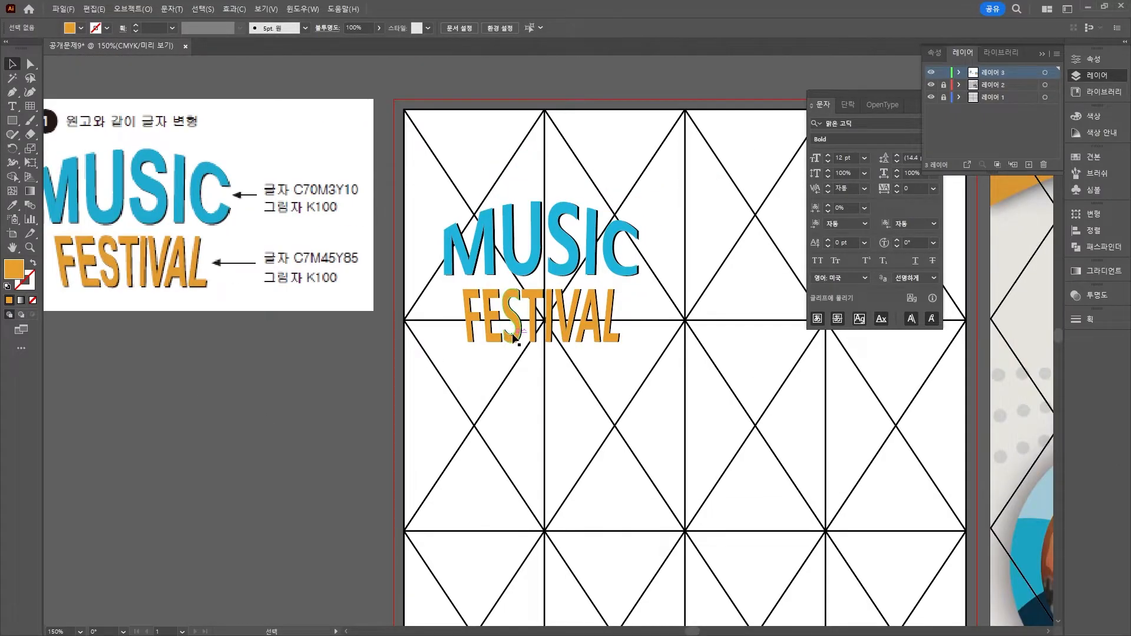
pyautogui.click(512, 334)
pyautogui.press('Left')
pyautogui.press('Left')
pyautogui.click(497, 408)
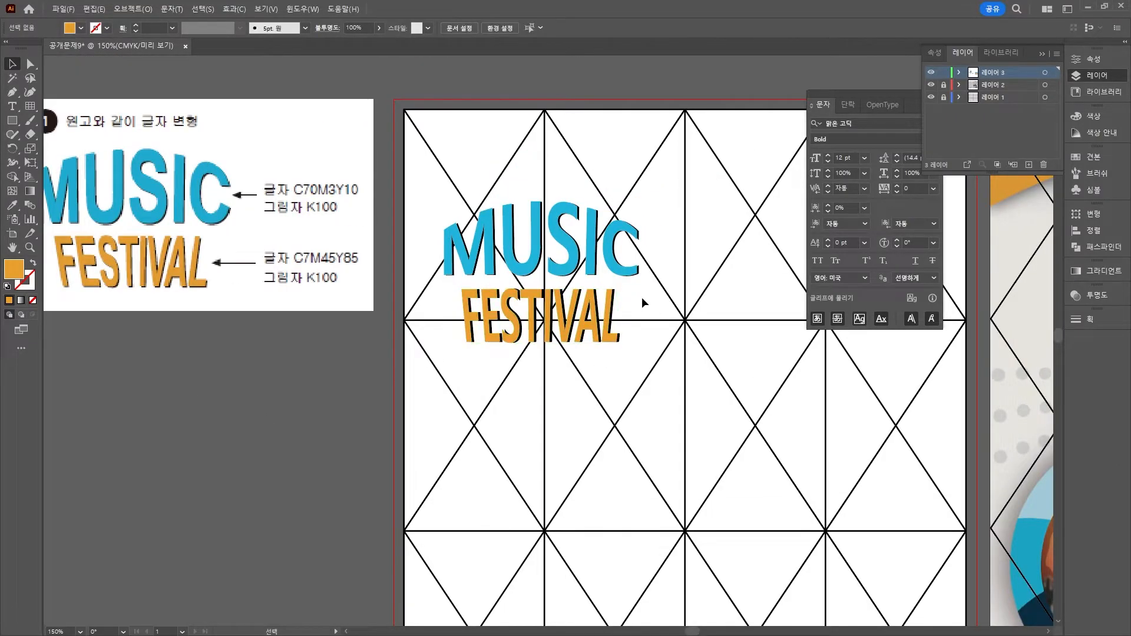
# Nudge the black FESTIVAL shadow slightly further right behind the orange lettering
pyautogui.click(612, 307)
pyautogui.press('Right')
pyautogui.click(648, 299)
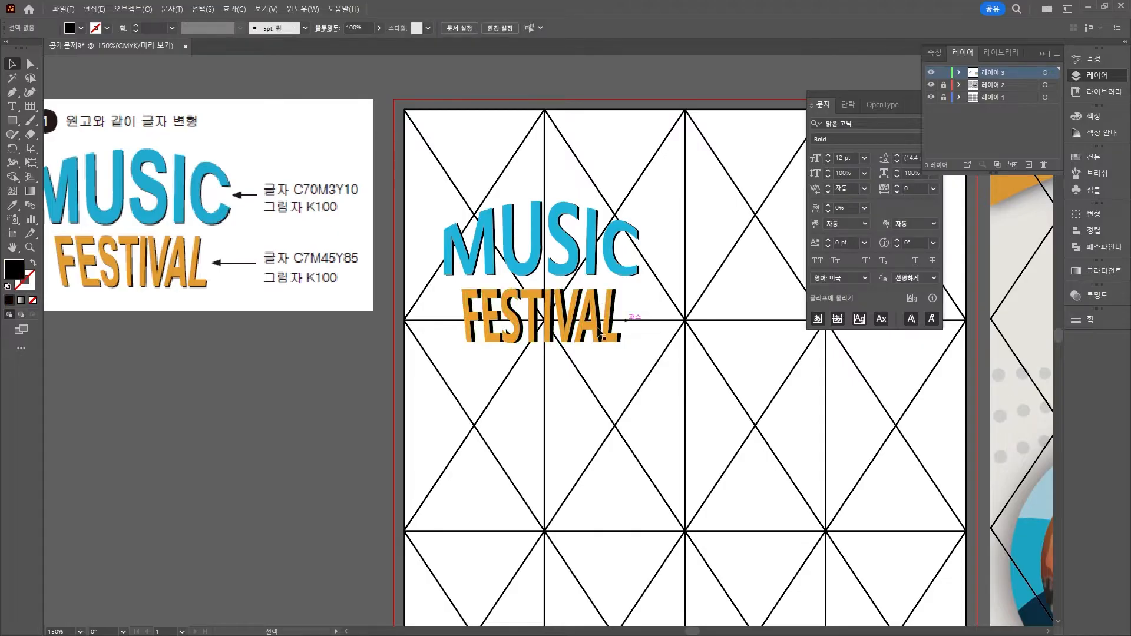
pyautogui.click(496, 326)
pyautogui.click(525, 388)
# Enlarge the whole MUSIC FESTIVAL title to about 85 x 62 mm and centre it across the upper part of the poster
pyautogui.scroll(-1, 312, 423)
pyautogui.hscroll(5, 504, 466)
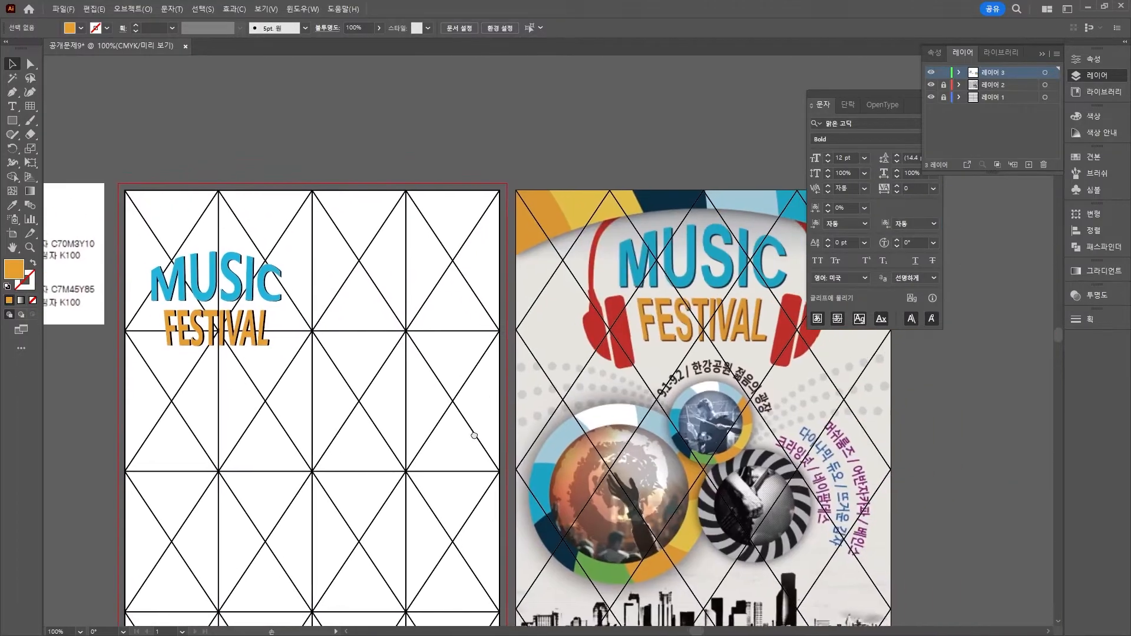
pyautogui.moveTo(350, 348); pyautogui.dragTo(214, 419)
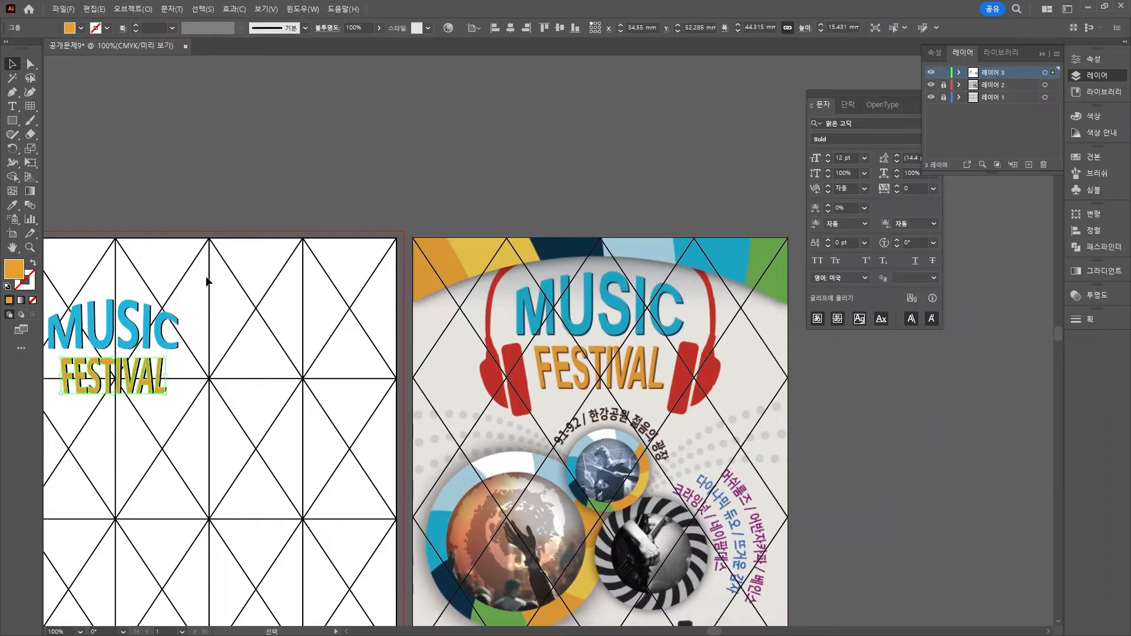
pyautogui.hscroll(-1, 206, 278)
pyautogui.click(119, 285)
pyautogui.moveTo(119, 285); pyautogui.dragTo(197, 465)
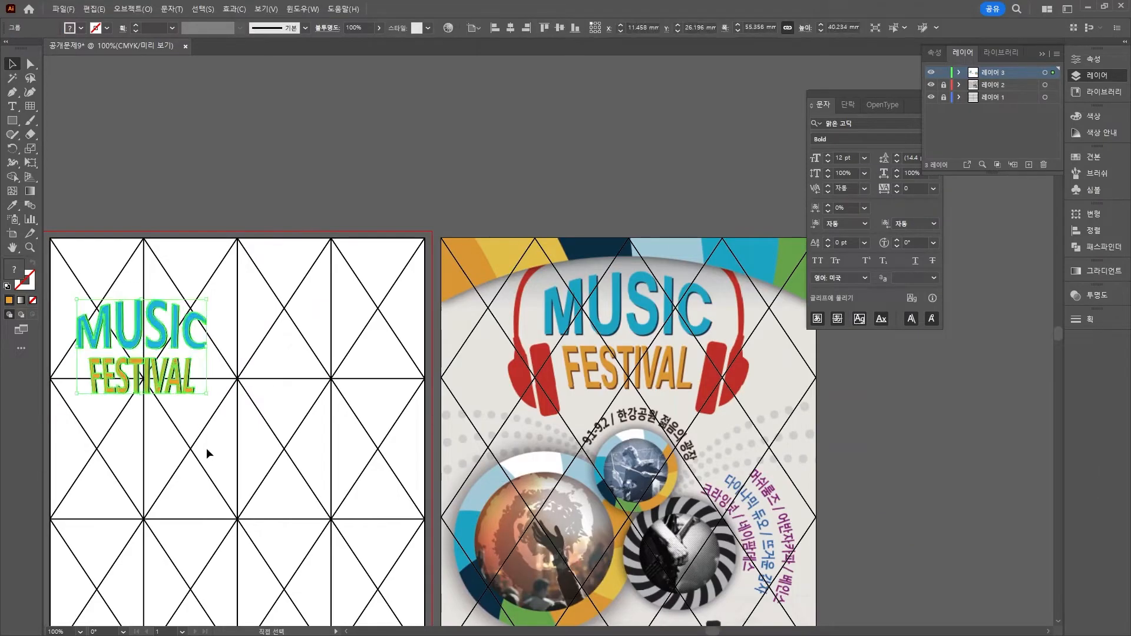
pyautogui.moveTo(209, 397); pyautogui.dragTo(277, 444)
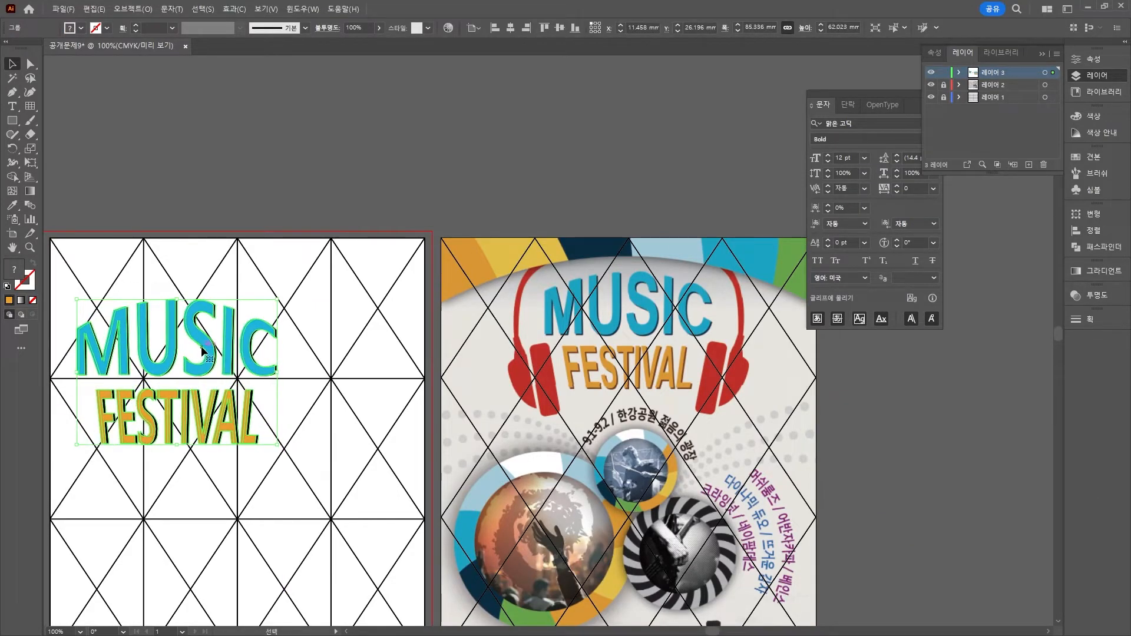
pyautogui.moveTo(212, 349); pyautogui.dragTo(582, 209)
pyautogui.hotkey('ctrl', 'shift', 'a')
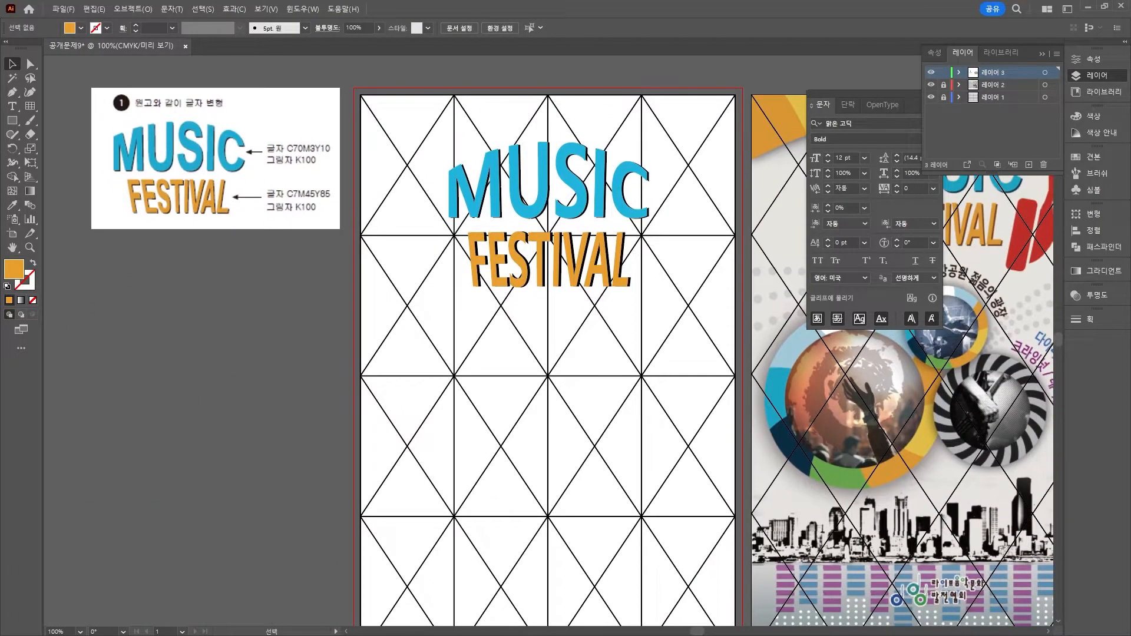
# Paste the logo reference image numbered 2 beside the artboard, below the title reference
pyautogui.hotkey('ctrl', 'v')
pyautogui.moveTo(209, 390); pyautogui.dragTo(335, 307)
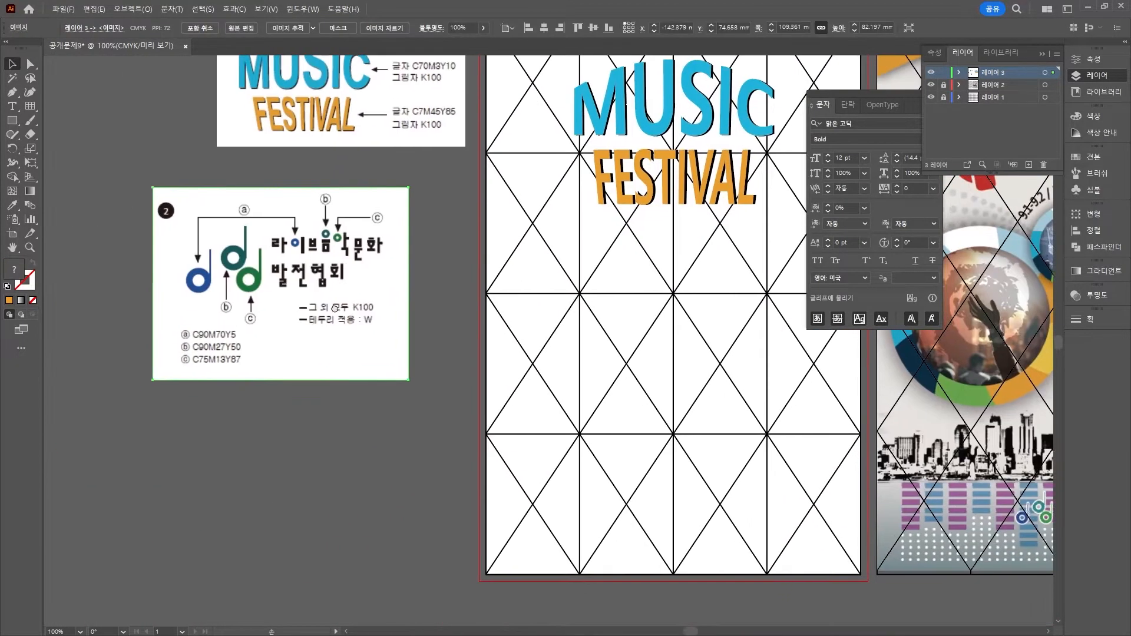
pyautogui.moveTo(265, 490); pyautogui.dragTo(222, 394)
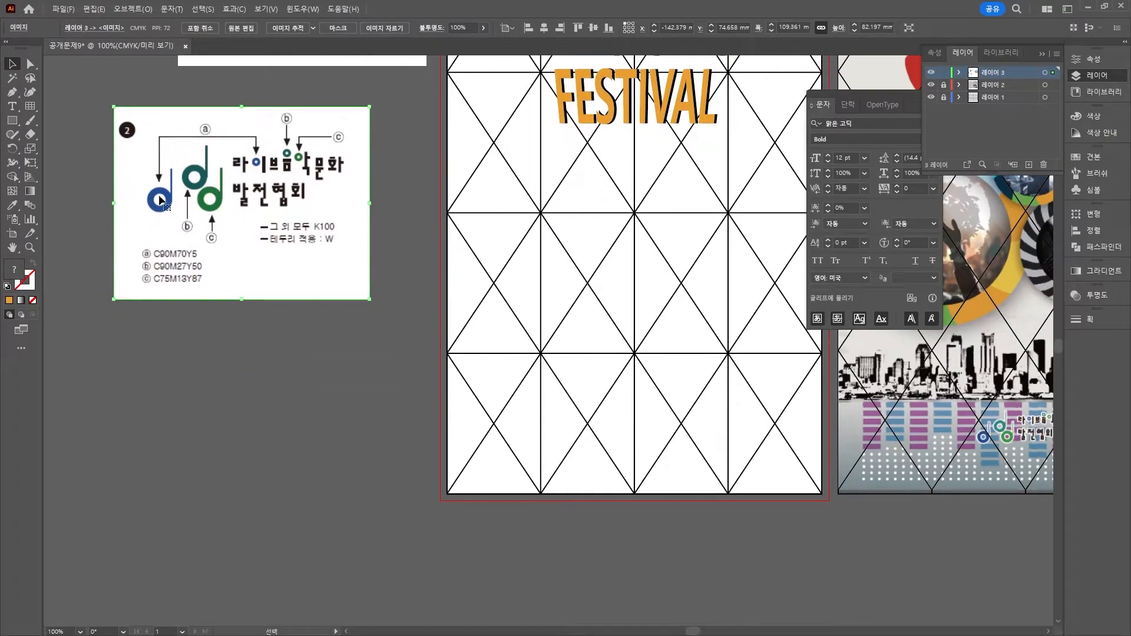
# Draw a circle about 14 mm across below the logo reference, with no fill and a 7 pt orange stroke
pyautogui.moveTo(25, 123); pyautogui.dragTo(68, 151)
pyautogui.moveTo(141, 387); pyautogui.dragTo(175, 420)
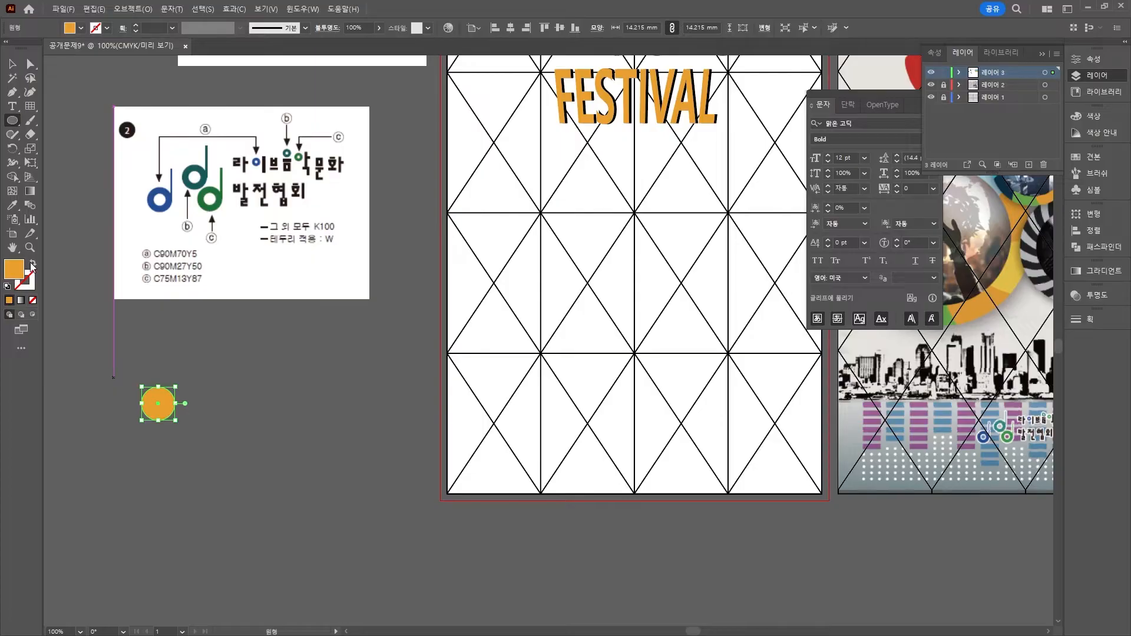
pyautogui.click(32, 265)
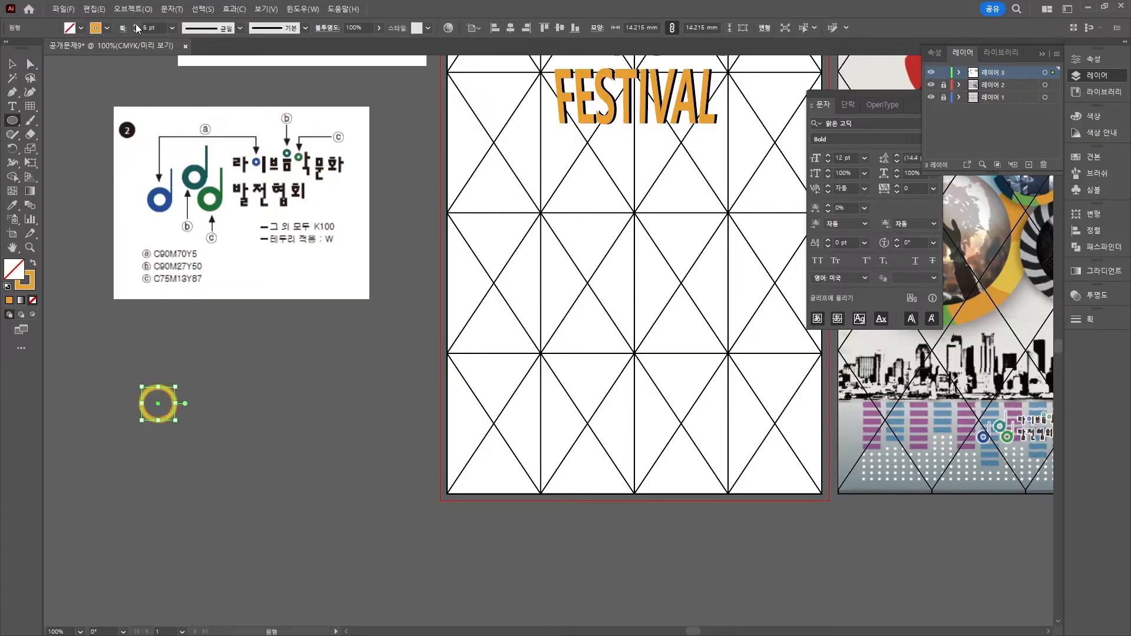
pyautogui.click(135, 24)
# Draw a vertical note stem about 19 mm tall rising from the ring's right edge and give it a 2 pt stroke
pyautogui.click(12, 63)
pyautogui.moveTo(30, 106); pyautogui.dragTo(64, 114)
pyautogui.moveTo(174, 360); pyautogui.dragTo(175, 407)
pyautogui.click(12, 63)
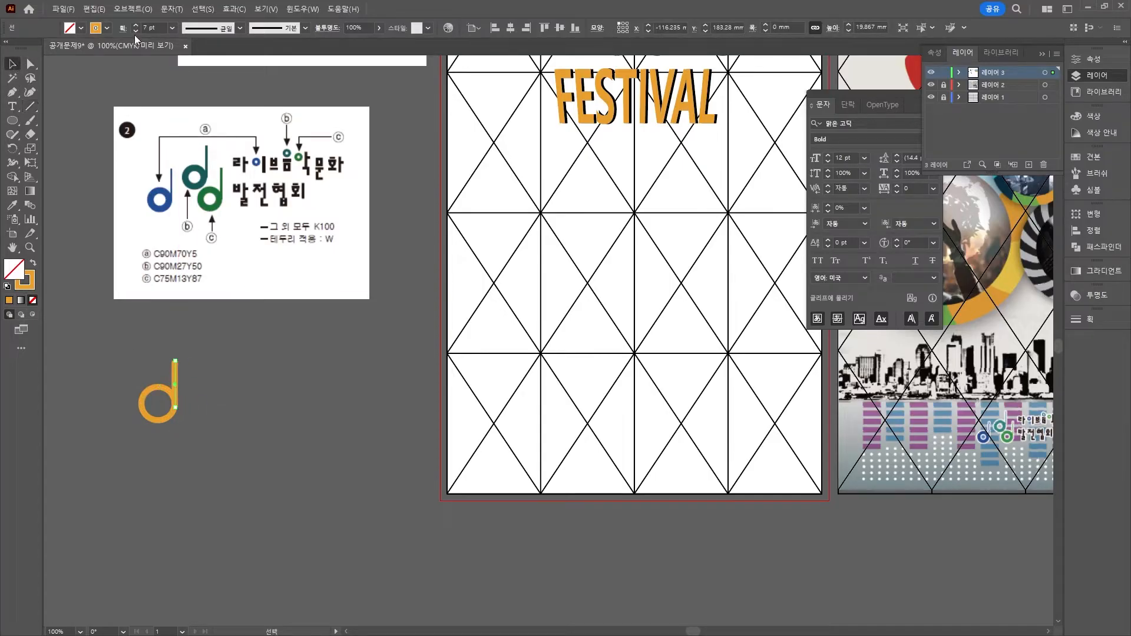
pyautogui.click(259, 386)
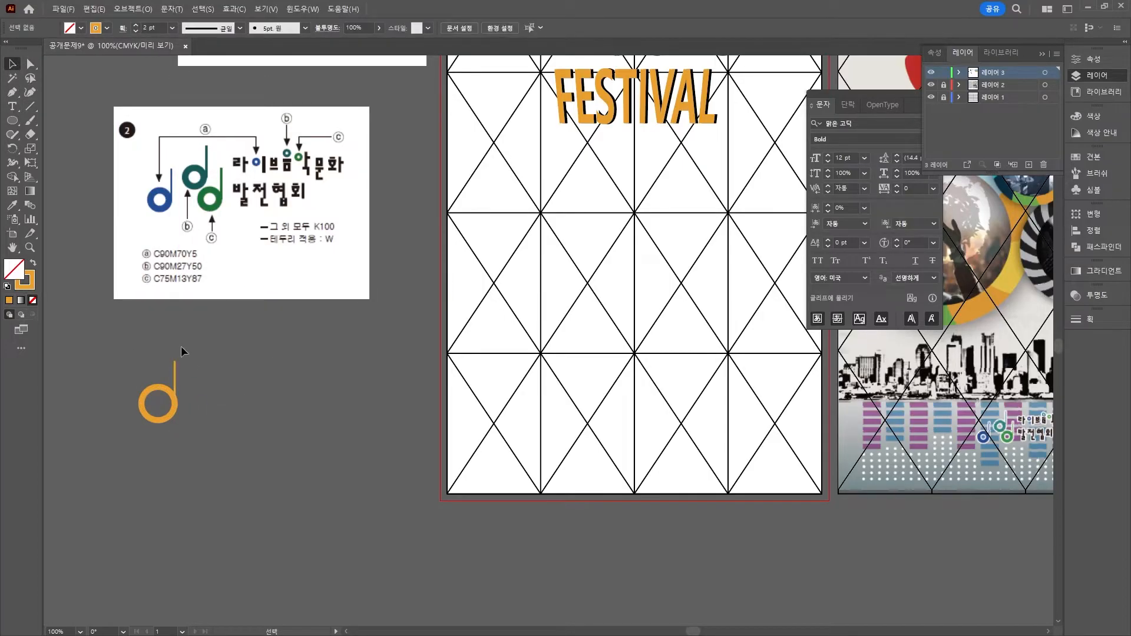
pyautogui.hotkey('ctrl', 'a')
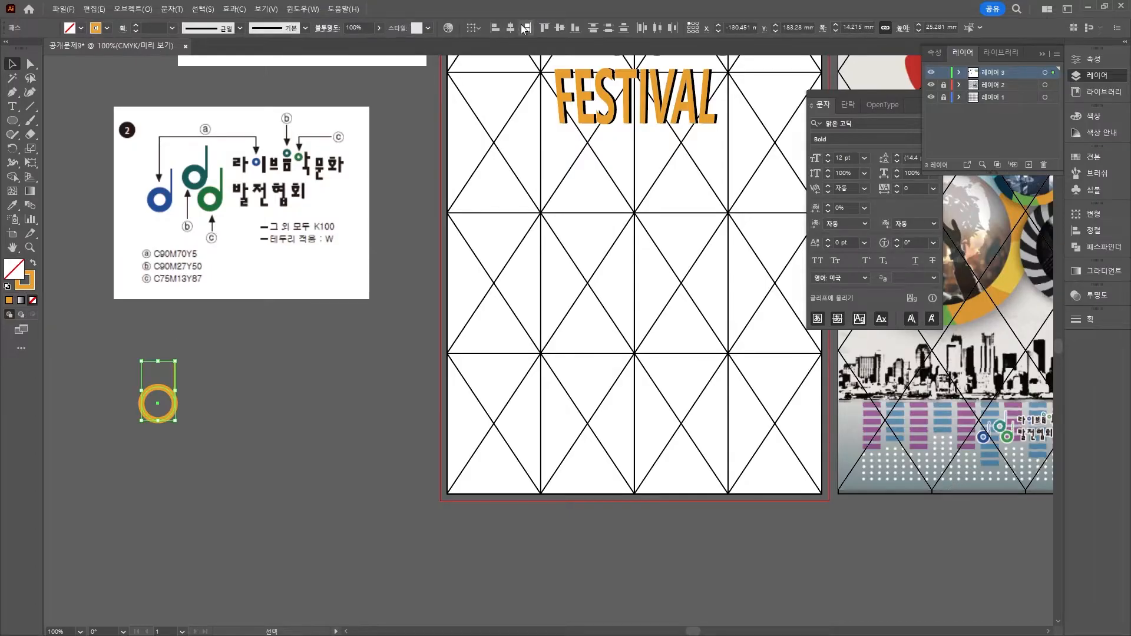
pyautogui.click(182, 424)
# Shrink the ring about its centre to about 12.7 mm so its outer edge lines up with the stem
pyautogui.scroll(4, 182, 424)
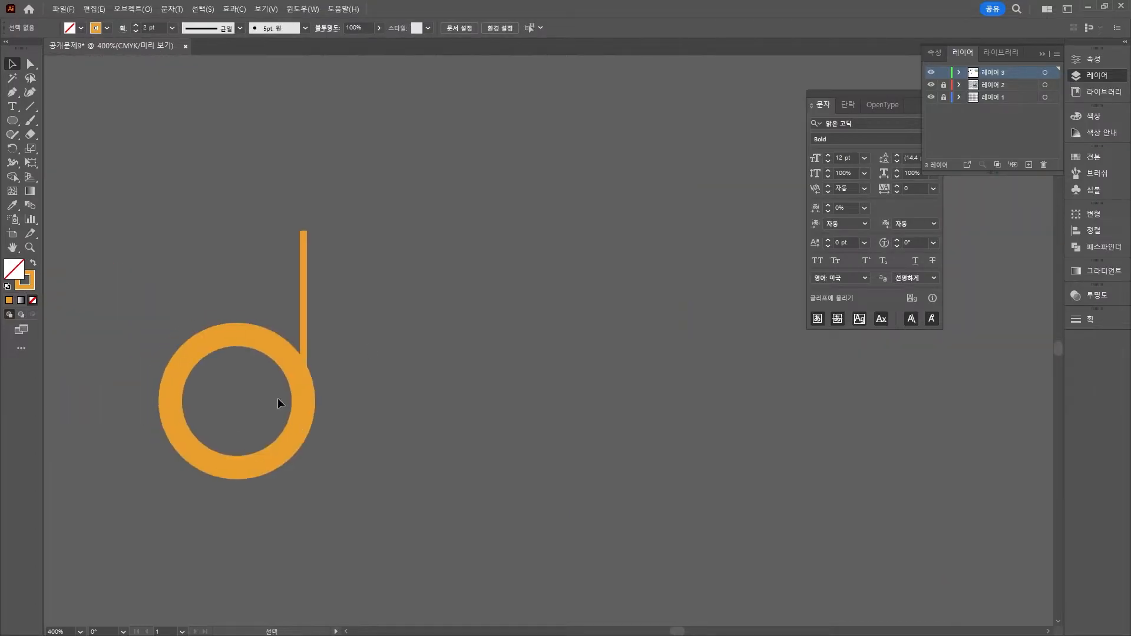
pyautogui.click(268, 348)
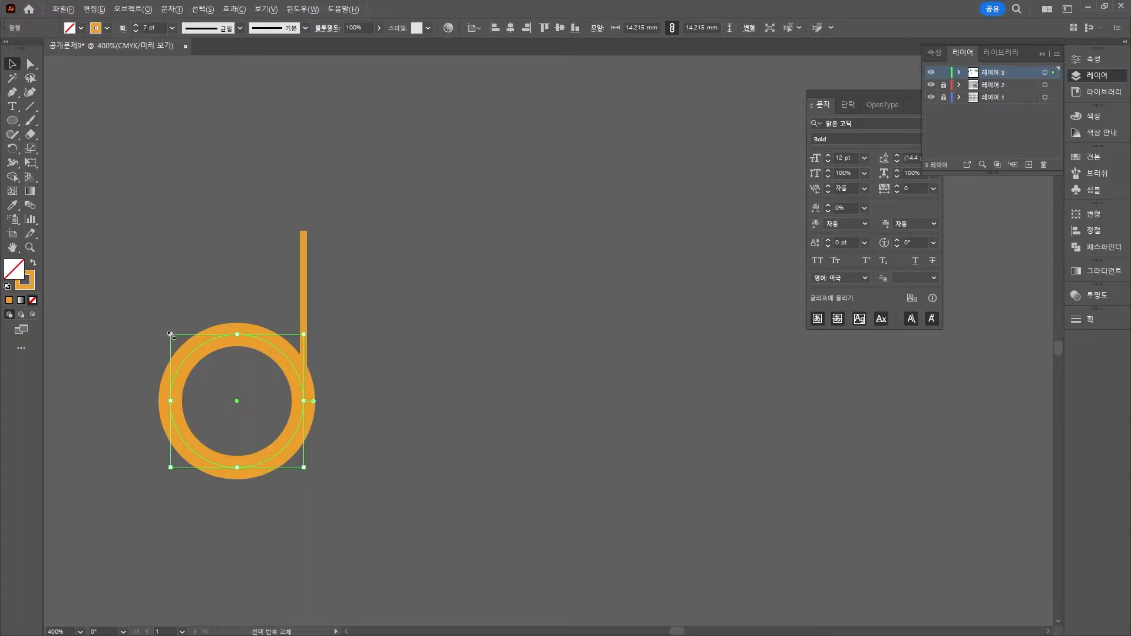
pyautogui.moveTo(170, 333); pyautogui.dragTo(177, 341)
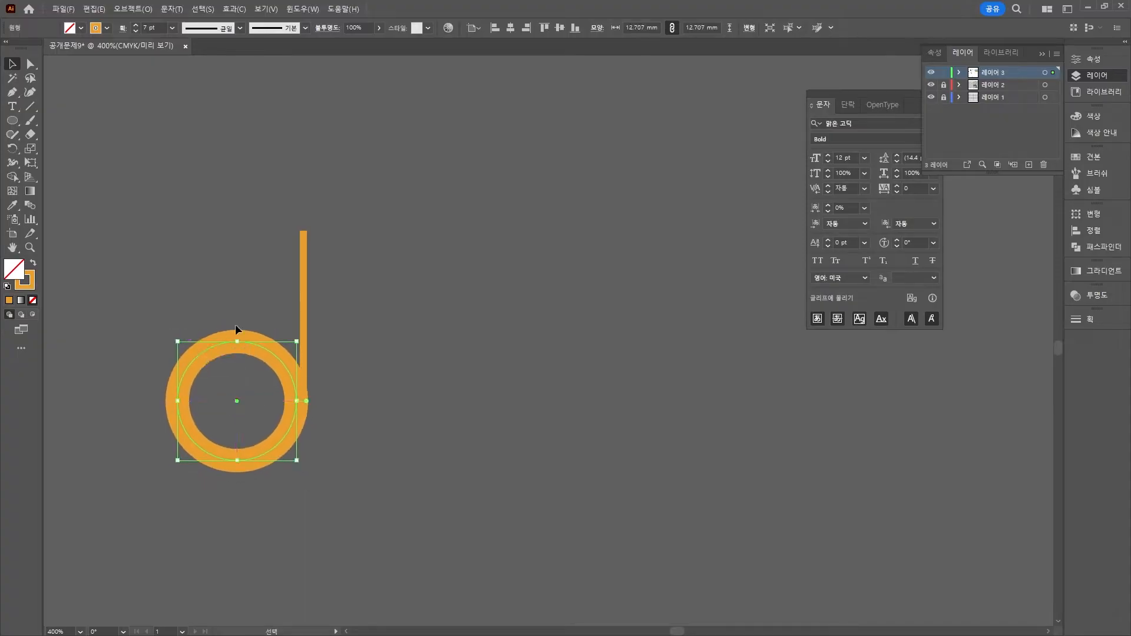
pyautogui.click(368, 299)
# Duplicate the ring-and-stem note twice to the right, with the middle note raised as in the logo reference
pyautogui.scroll(-3, 367, 298)
pyautogui.moveTo(407, 303); pyautogui.dragTo(297, 433)
pyautogui.moveTo(168, 391); pyautogui.dragTo(291, 473)
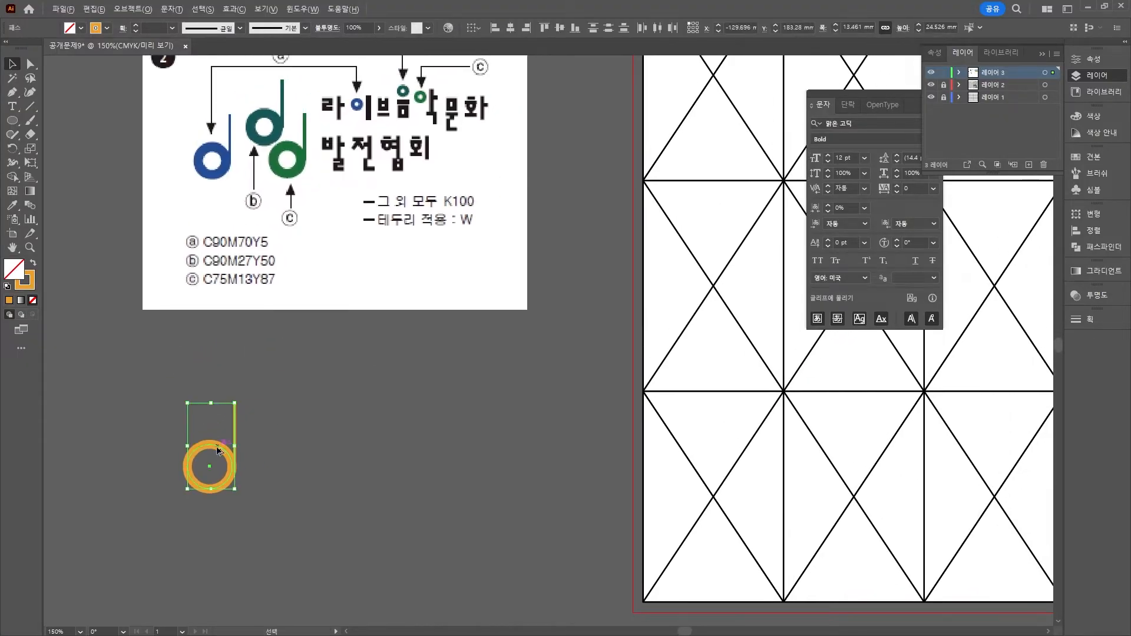
pyautogui.moveTo(218, 450); pyautogui.dragTo(336, 455)
pyautogui.click(263, 555)
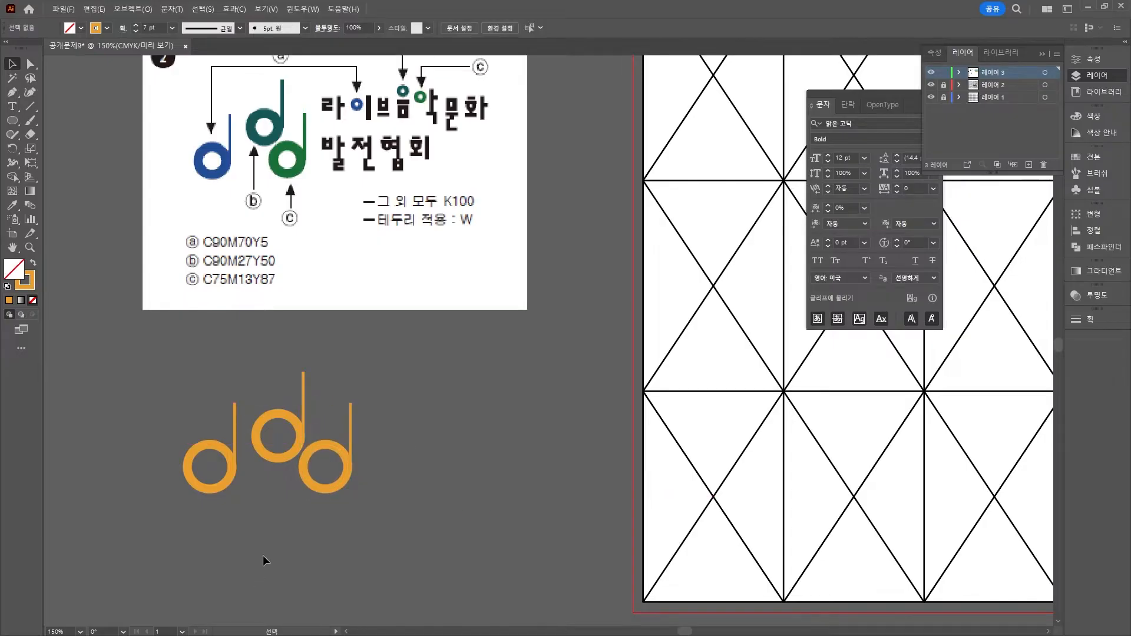
# Set the leftmost note's ring stroke to C90 M70 Y5 K0
pyautogui.moveTo(334, 508); pyautogui.dragTo(341, 504)
pyautogui.moveTo(394, 477); pyautogui.dragTo(374, 505)
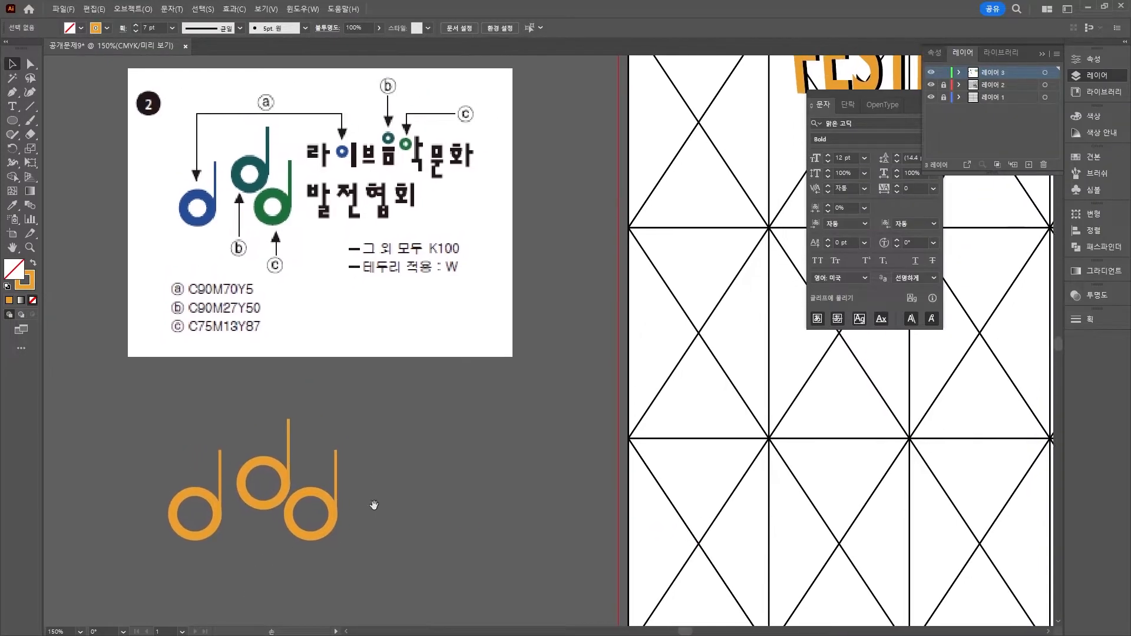
pyautogui.click(186, 510)
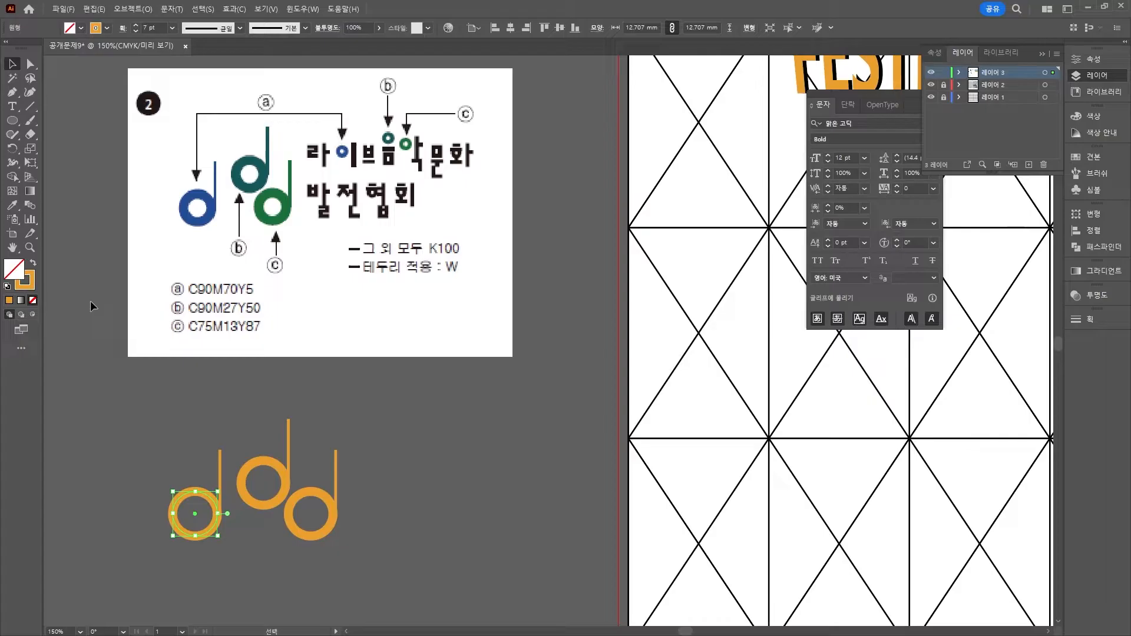
pyautogui.doubleClick(32, 287)
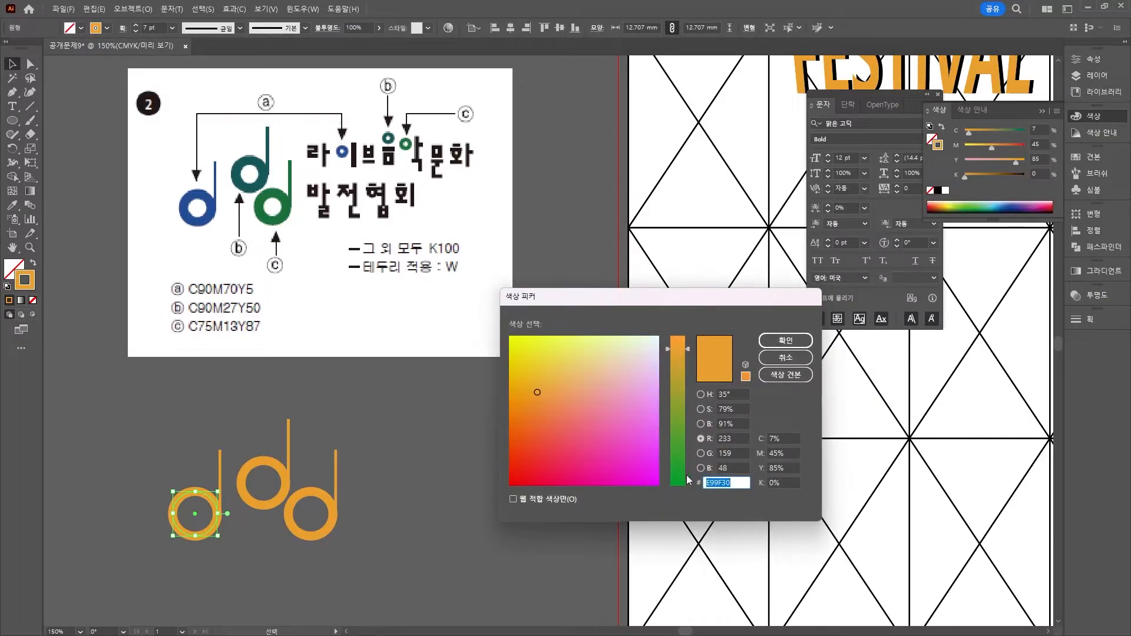
pyautogui.press('Tab')
pyautogui.write('90')
pyautogui.press('Tab')
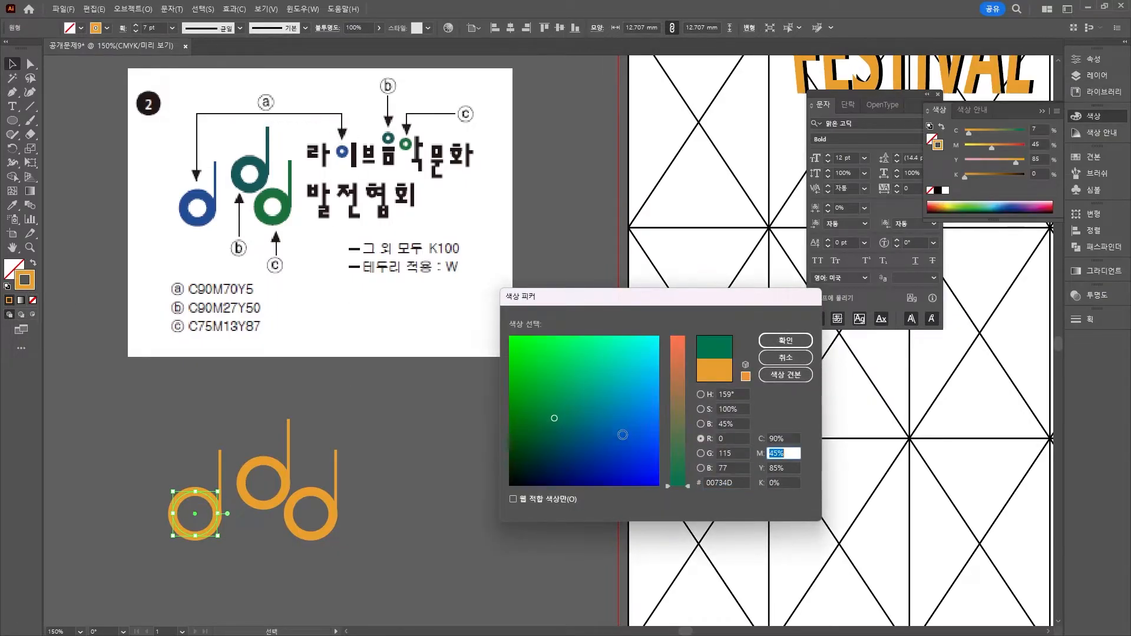
pyautogui.press('Tab')
pyautogui.press('Return')
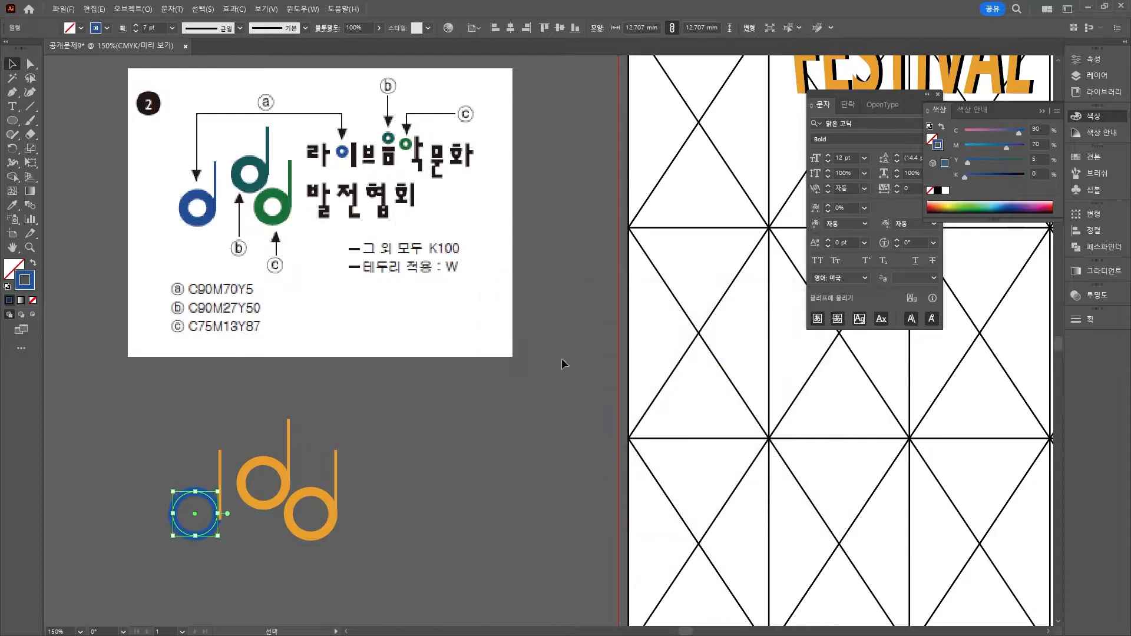
# Set the leftmost note's stem stroke to the same blue, C90 M70 Y5 K0
pyautogui.click(221, 463)
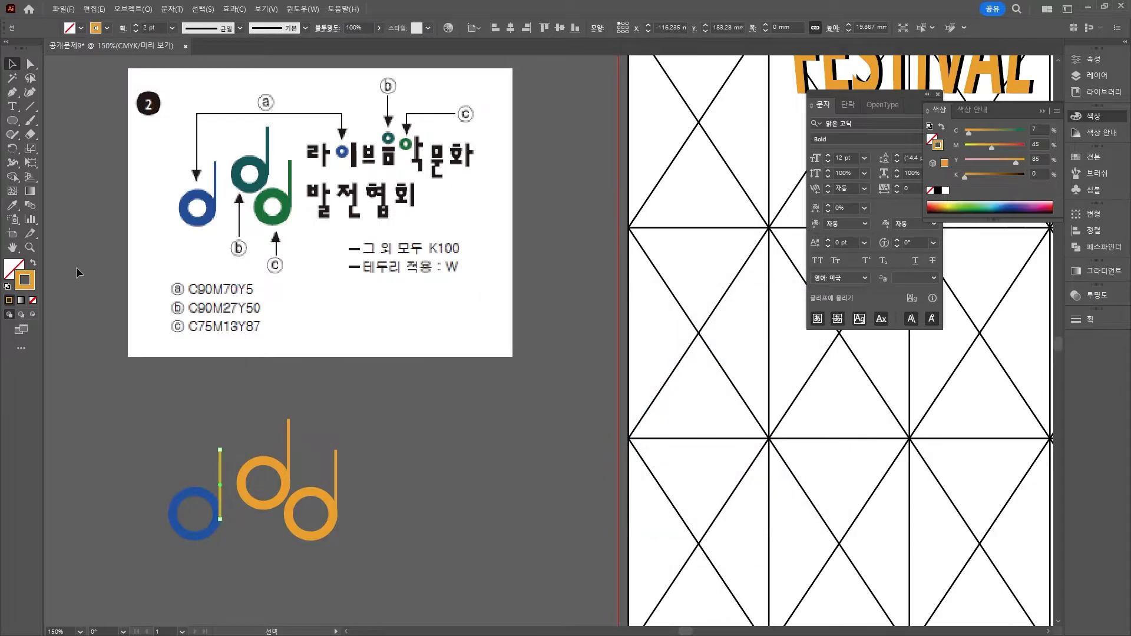
pyautogui.doubleClick(24, 282)
pyautogui.write('90')
pyautogui.press('Tab')
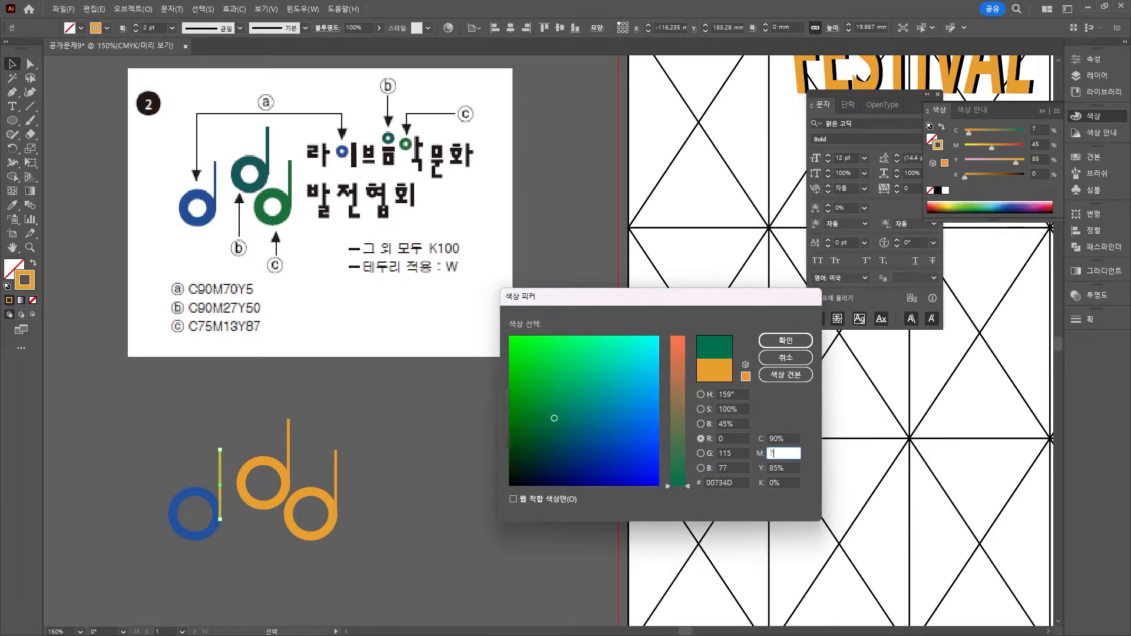
pyautogui.write('70')
pyautogui.press('Tab')
pyautogui.write('5')
pyautogui.press('Return')
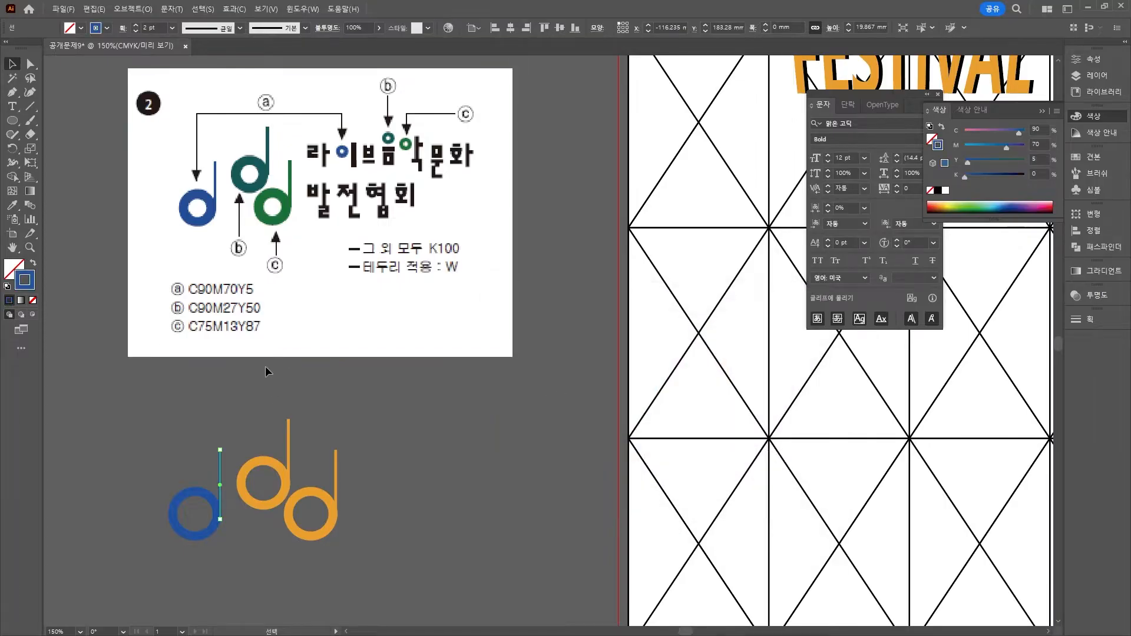
# Set the stroke of the raised middle note's ring and stem to C90 M27 Y50 K0
pyautogui.click(277, 392)
pyautogui.click(257, 462)
pyautogui.click(267, 433)
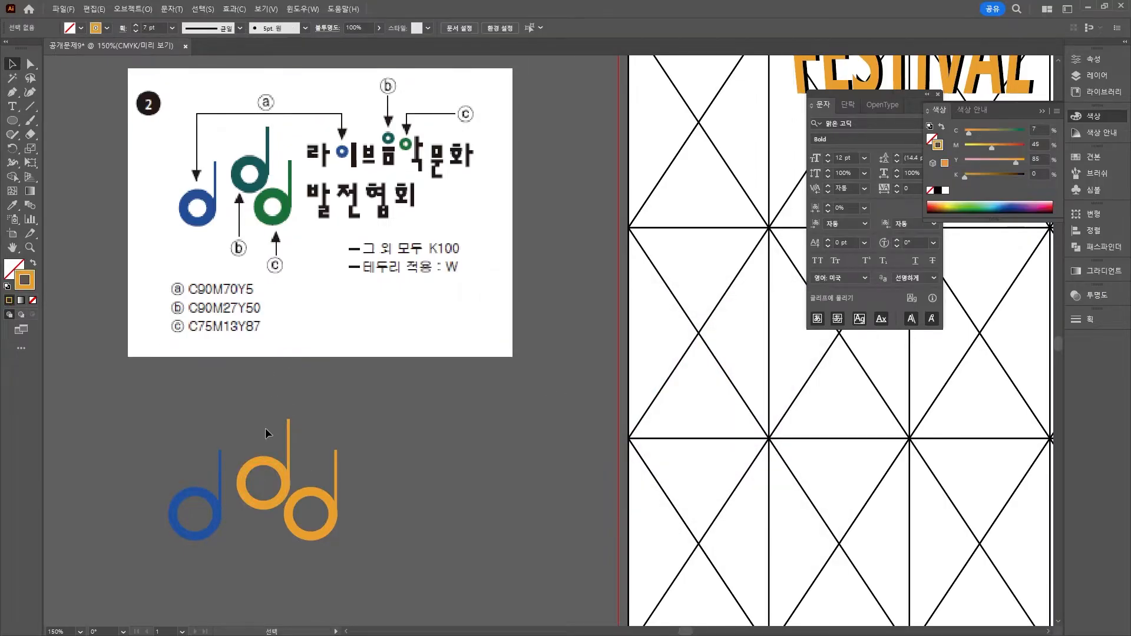
pyautogui.click(285, 473)
pyautogui.doubleClick(24, 284)
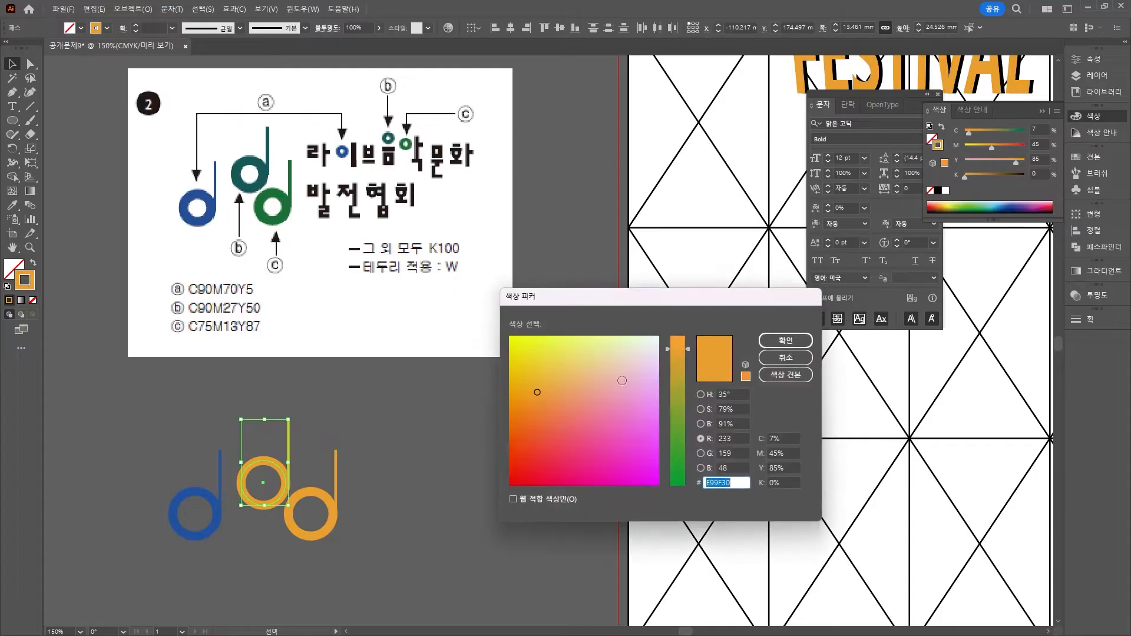
pyautogui.click(793, 434)
pyautogui.write('90')
pyautogui.press('Tab')
pyautogui.write('2')
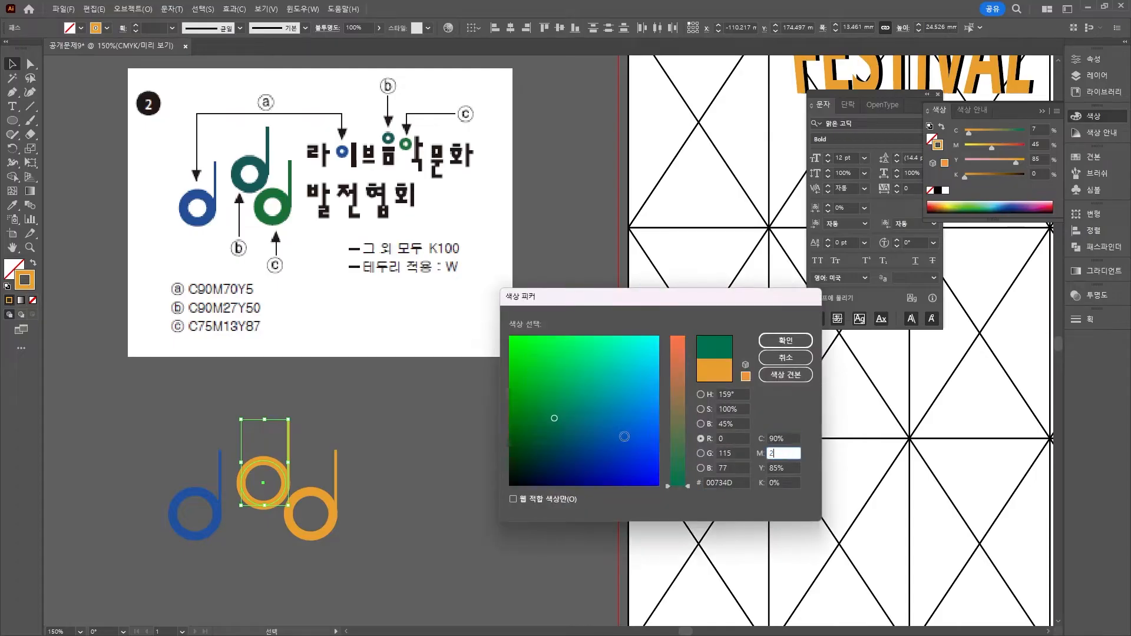
pyautogui.write('7')
pyautogui.press('Tab')
pyautogui.write('50')
pyautogui.press('Return')
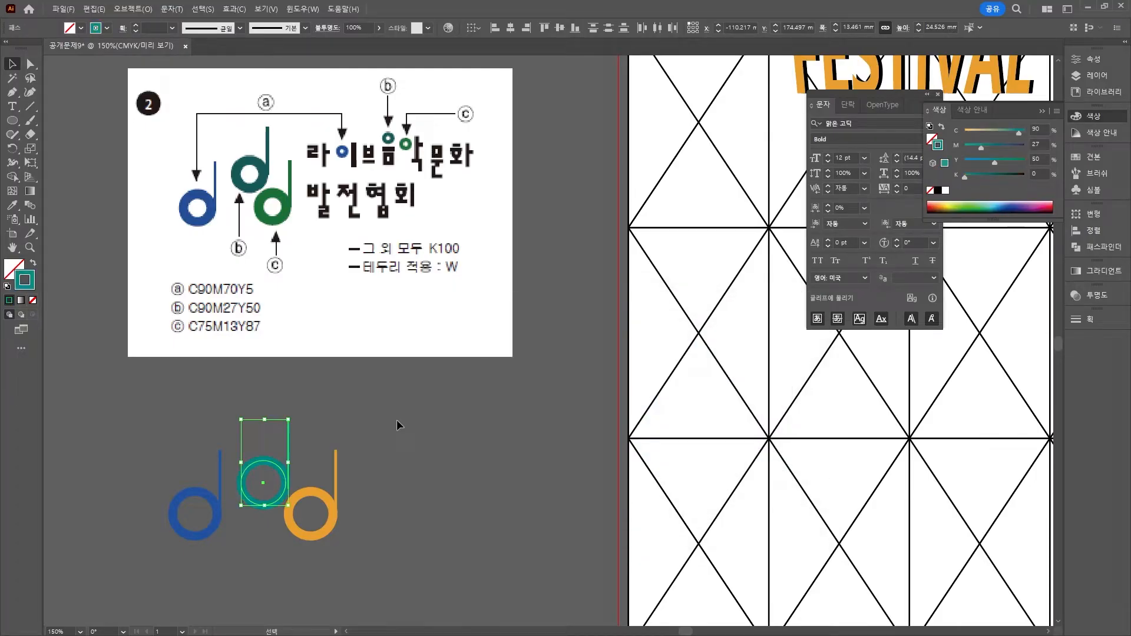
# Set the stroke of the rightmost note's ring and stem to C75 M13 Y87 K0
pyautogui.click(405, 565)
pyautogui.click(318, 533)
pyautogui.doubleClick(30, 279)
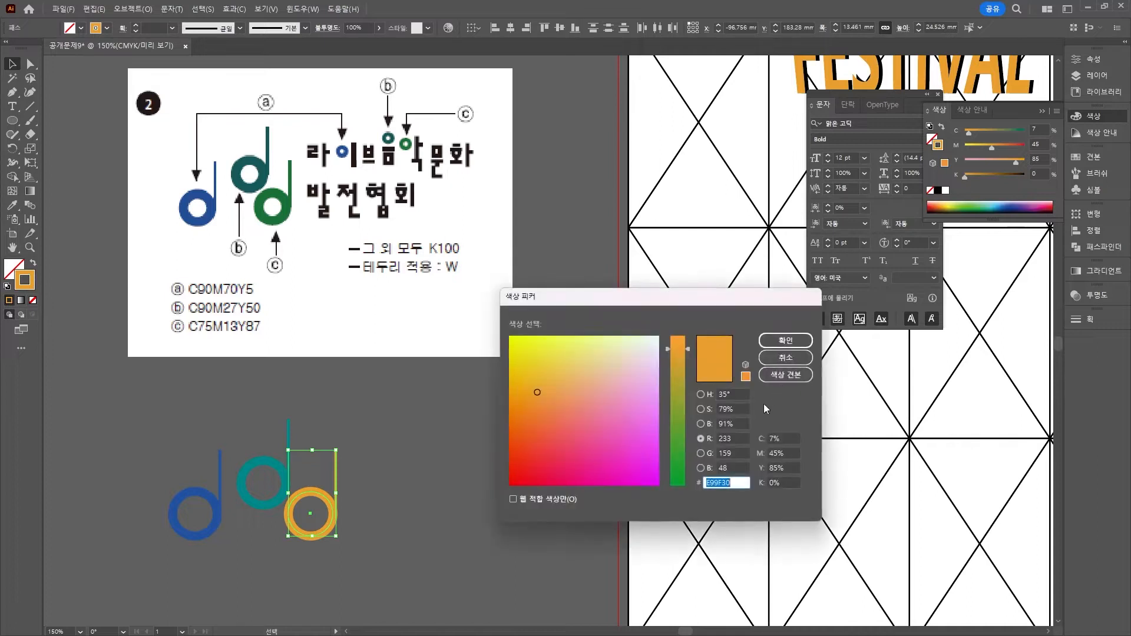
pyautogui.write('75')
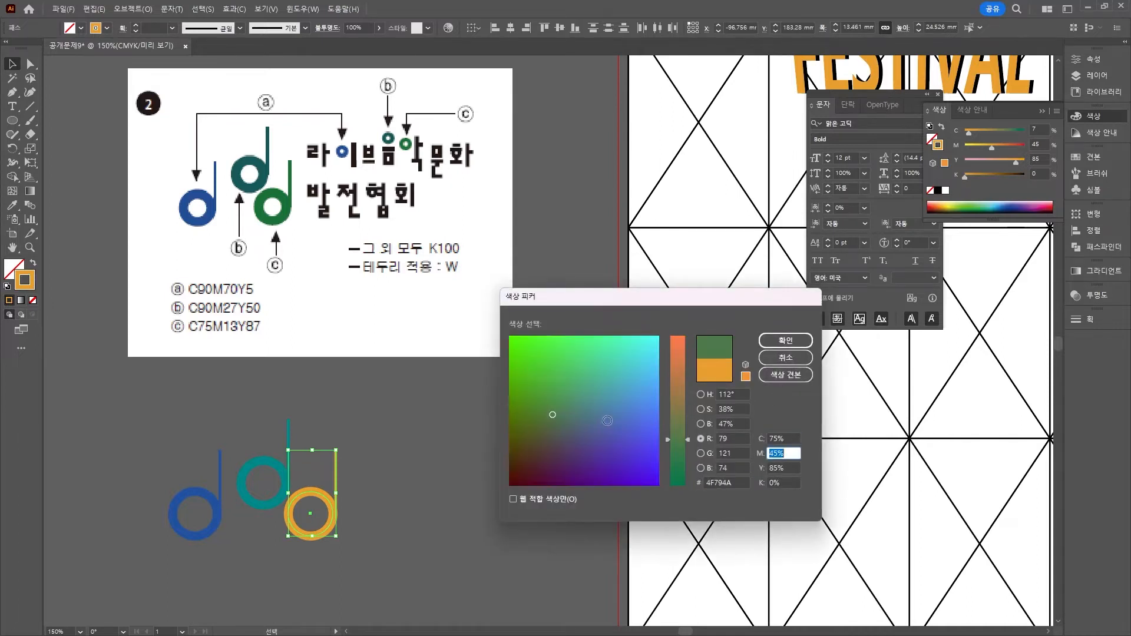
pyautogui.press('Tab')
pyautogui.write('13')
pyautogui.press('Tab')
pyautogui.write('87')
pyautogui.press('Return')
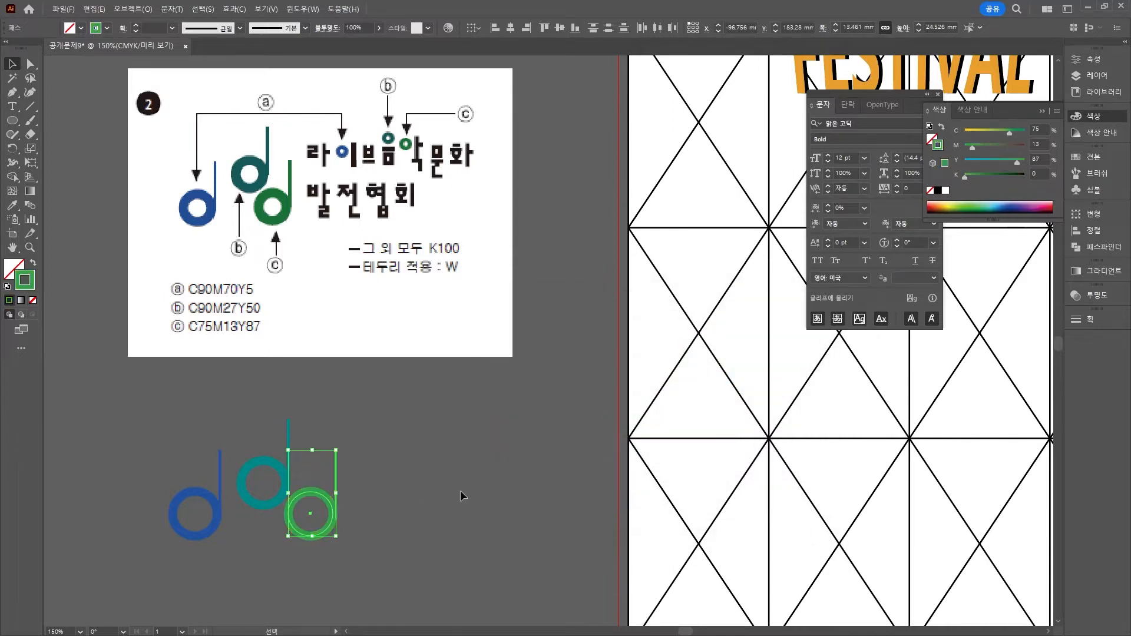
# Nudge the teal middle note slightly to the left, away from the green note
pyautogui.click(461, 491)
pyautogui.click(296, 485)
pyautogui.click(356, 459)
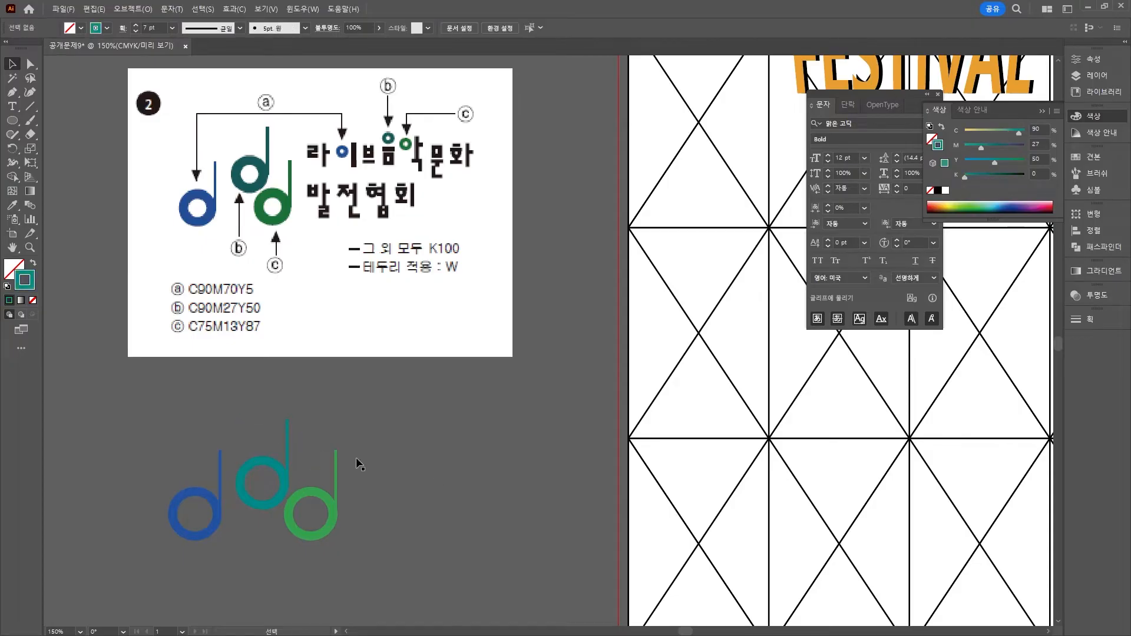
# Add point text beside the notes reading 라이브음악문화 on the first line and 발전협회 on the second
pyautogui.moveTo(399, 477); pyautogui.dragTo(371, 447)
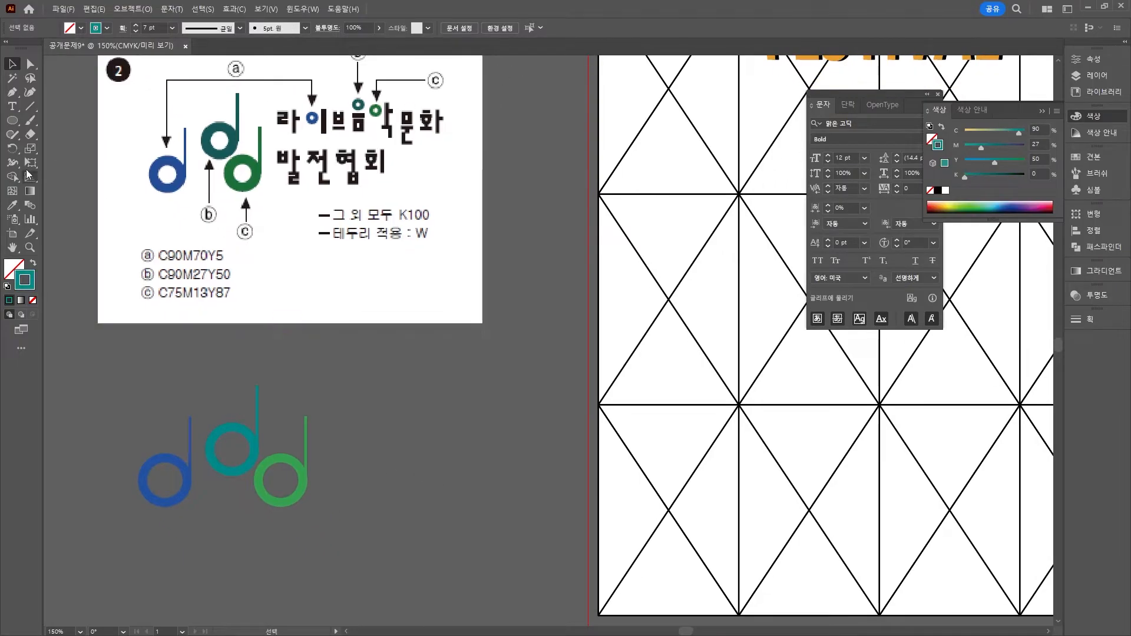
pyautogui.click(18, 113)
pyautogui.click(340, 435)
pyautogui.write('ㄹ')
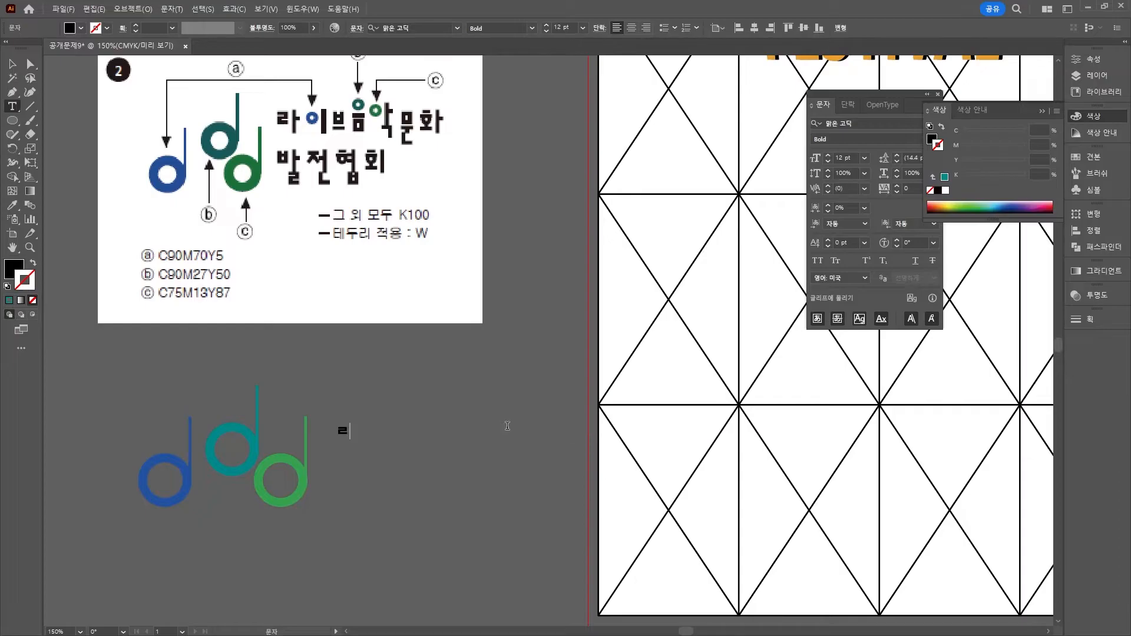
pyautogui.write('ㅏ입음악ㅁ')
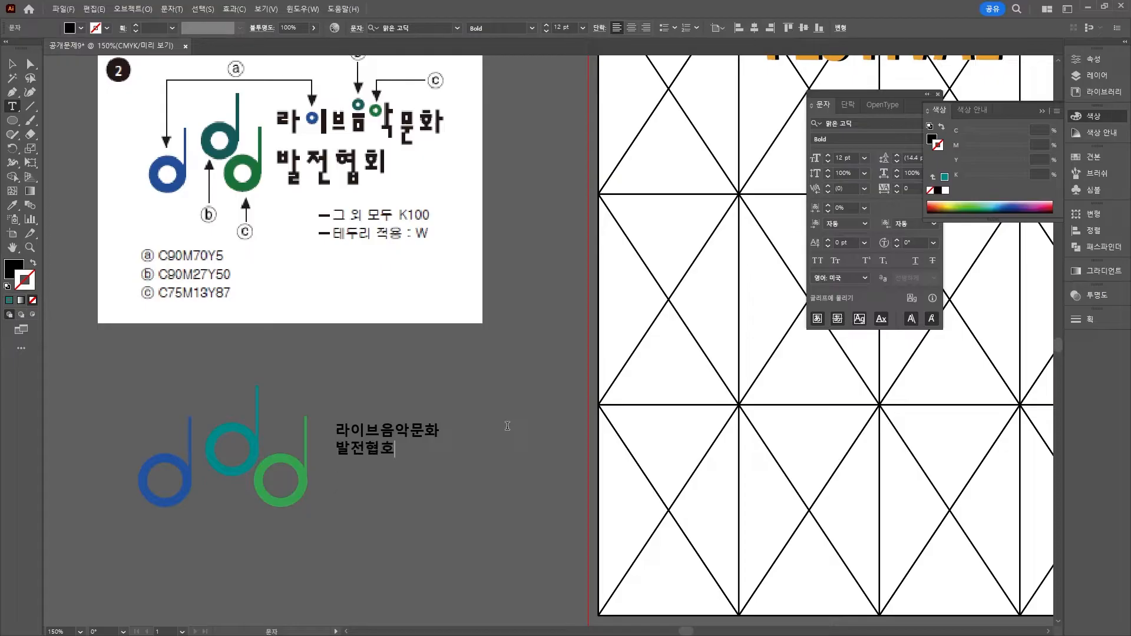
pyautogui.write('ㅣ')
# Set the font of both lines of the association name to HY얕은샘물M
pyautogui.hotkey('ctrl', 'a')
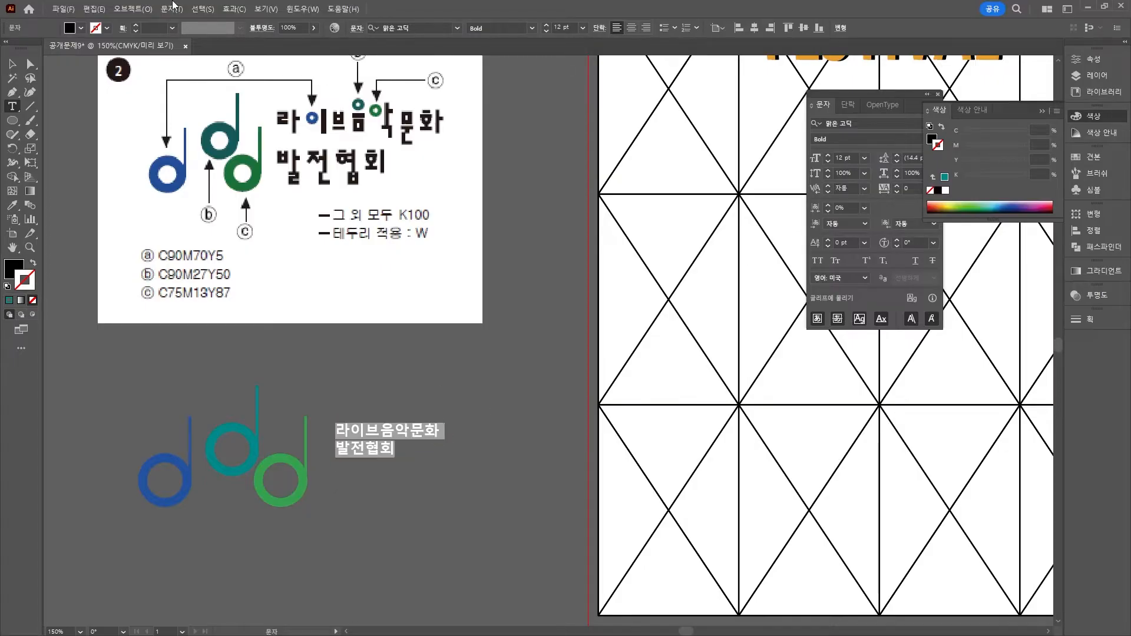
pyautogui.click(459, 28)
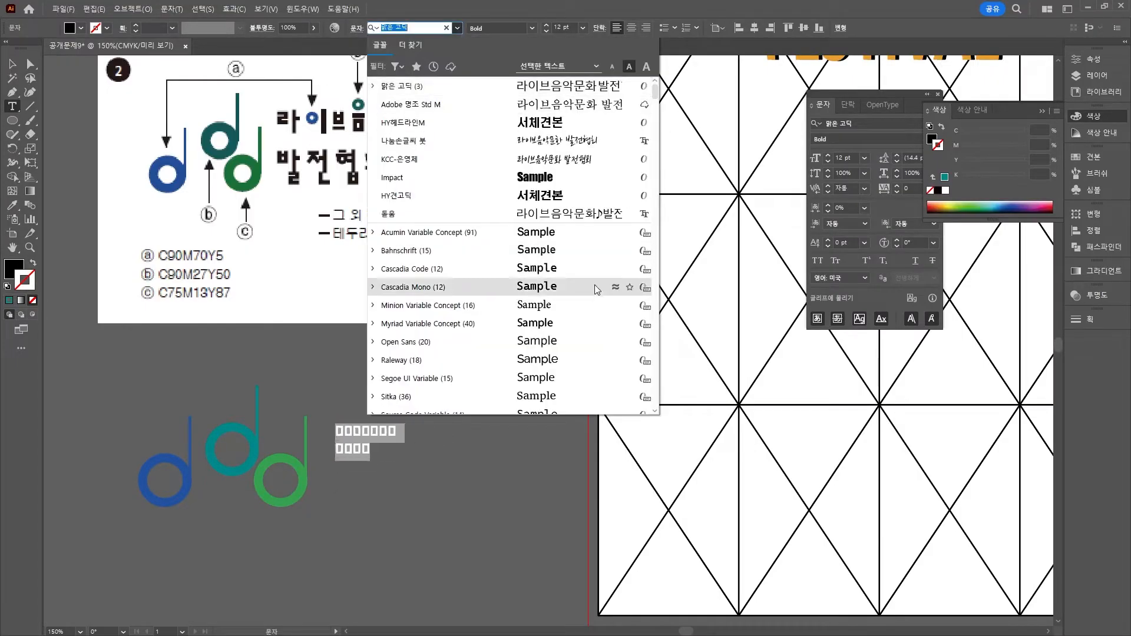
pyautogui.scroll(-10, 589, 276)
pyautogui.click(563, 252)
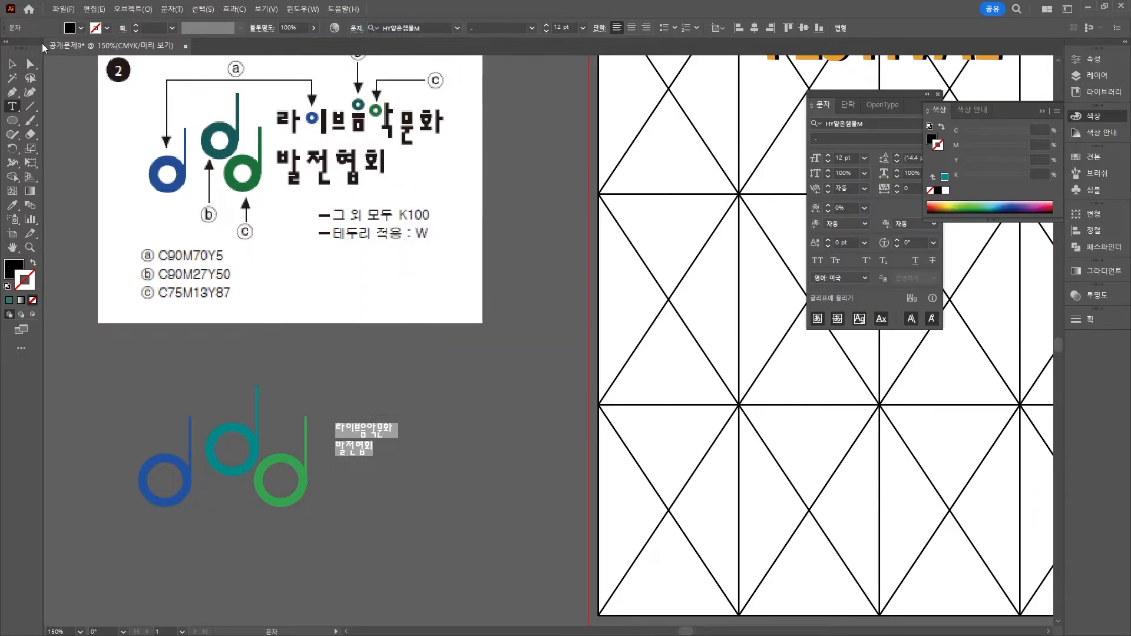
# Enlarge the association name to about 47.5 pt and place it to the right of the three notes
pyautogui.click(17, 67)
pyautogui.moveTo(394, 456); pyautogui.dragTo(481, 525)
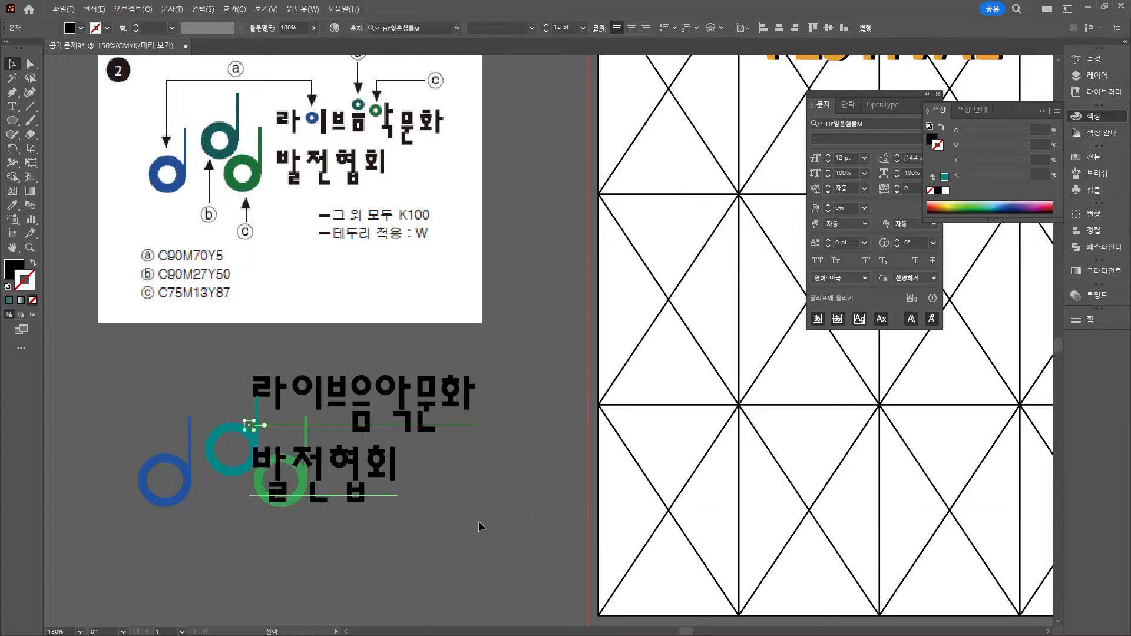
pyautogui.moveTo(355, 396); pyautogui.dragTo(457, 467)
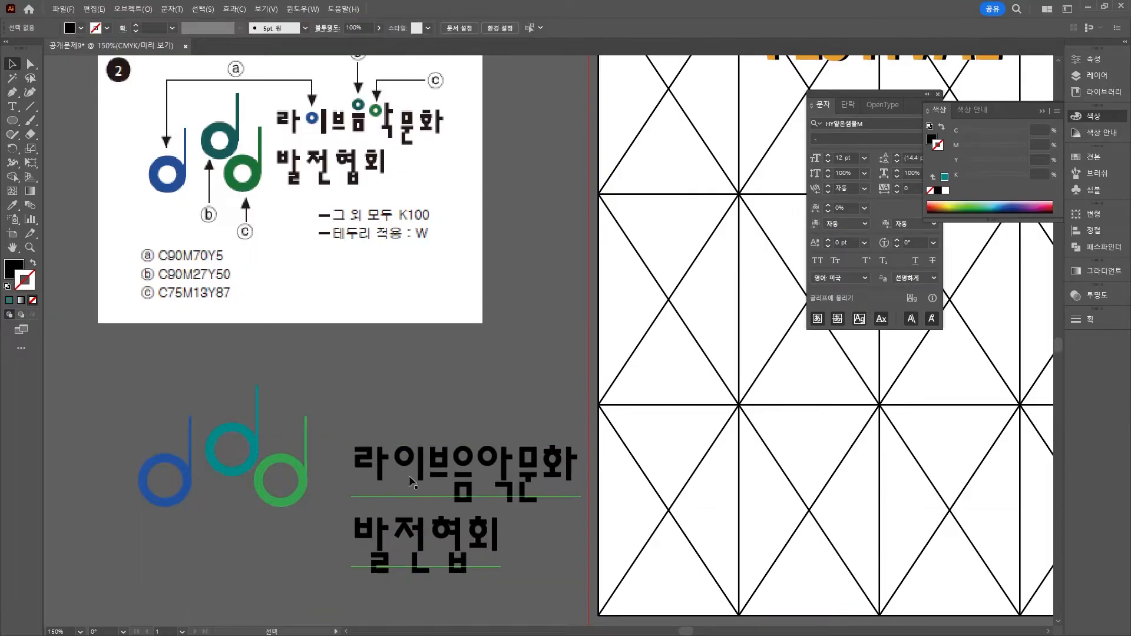
# Move the notes and association name onto the artboard below FESTIVAL and bring the text closer to the notes
pyautogui.click(515, 577)
pyautogui.moveTo(515, 577); pyautogui.dragTo(134, 380)
pyautogui.moveTo(433, 465); pyautogui.dragTo(940, 384)
pyautogui.moveTo(808, 382); pyautogui.dragTo(789, 391)
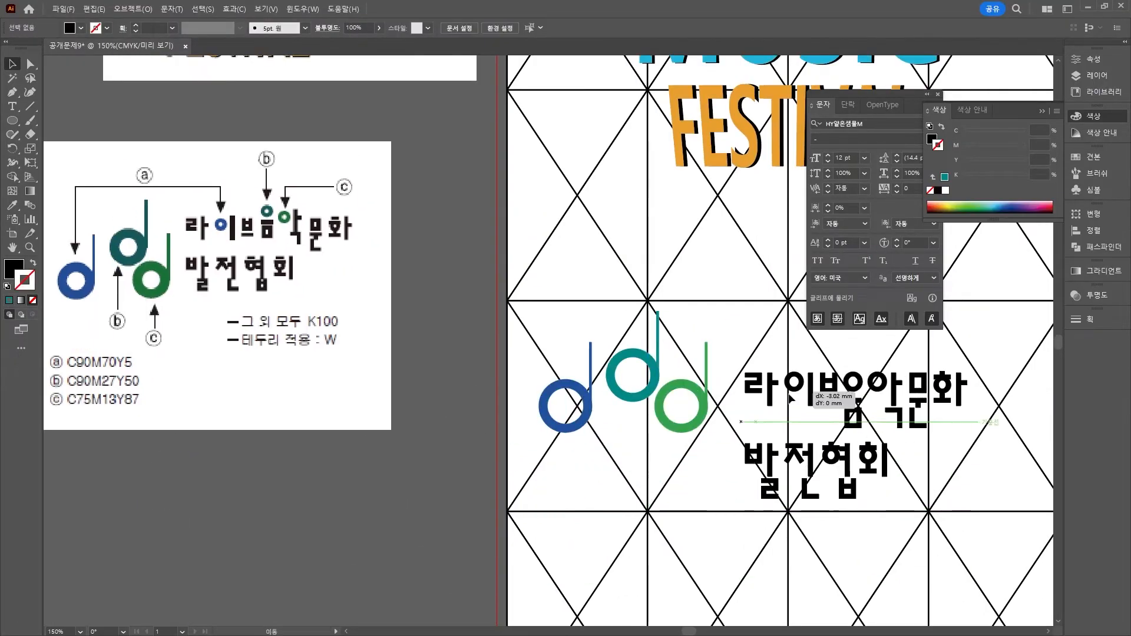
pyautogui.moveTo(830, 406); pyautogui.dragTo(727, 398)
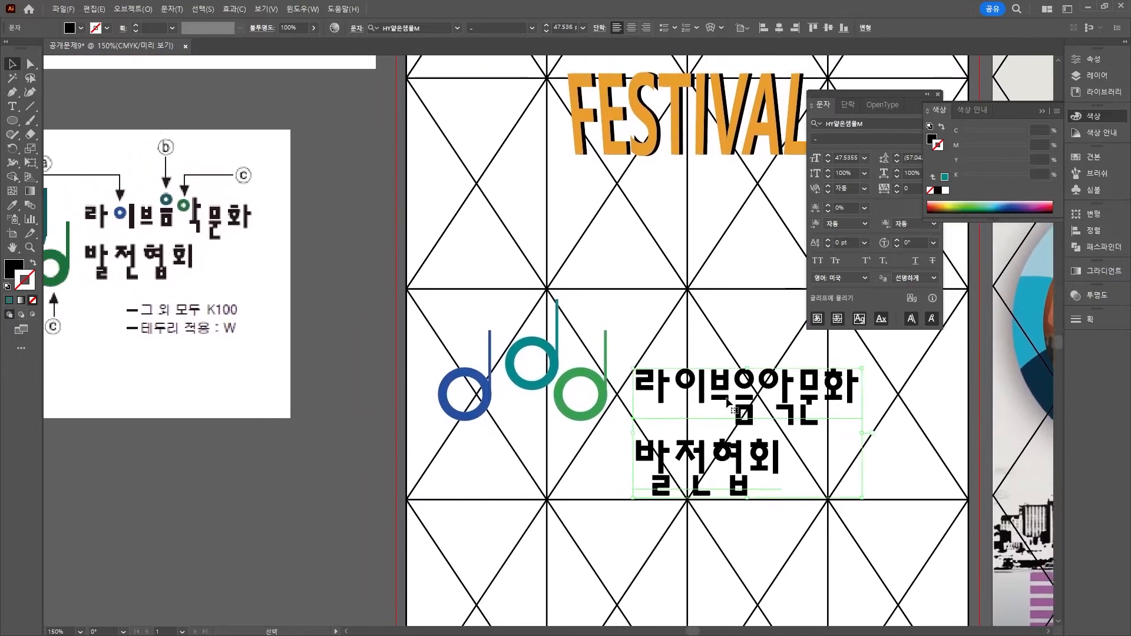
# Convert the association name to outlines and ungroup the letters
pyautogui.rightClick(728, 403)
pyautogui.click(789, 215)
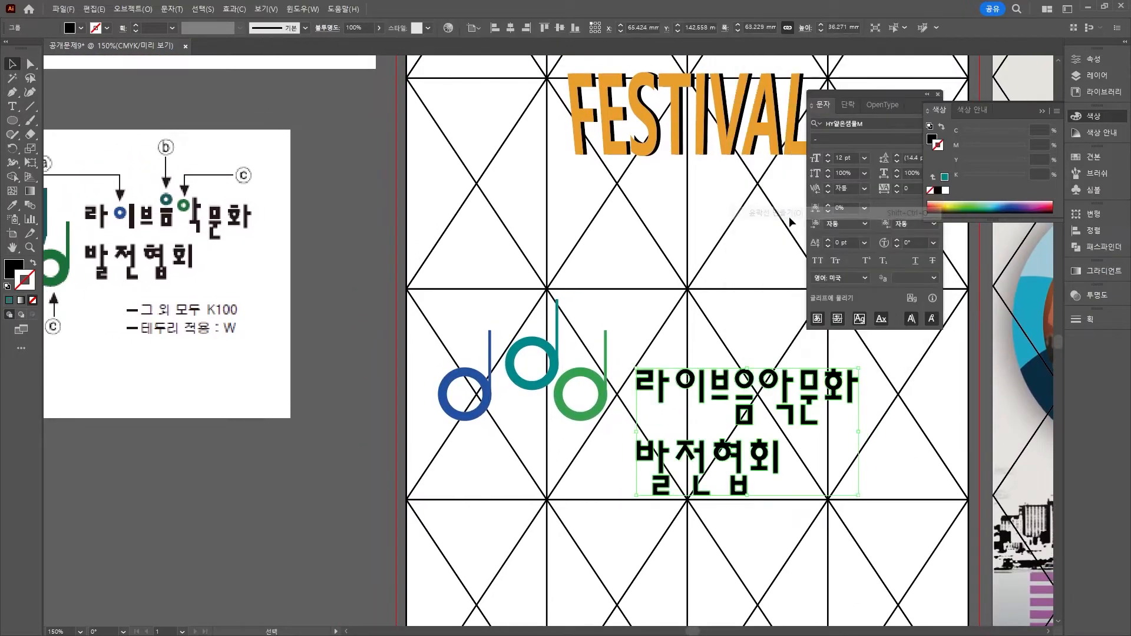
pyautogui.rightClick(666, 393)
pyautogui.click(733, 286)
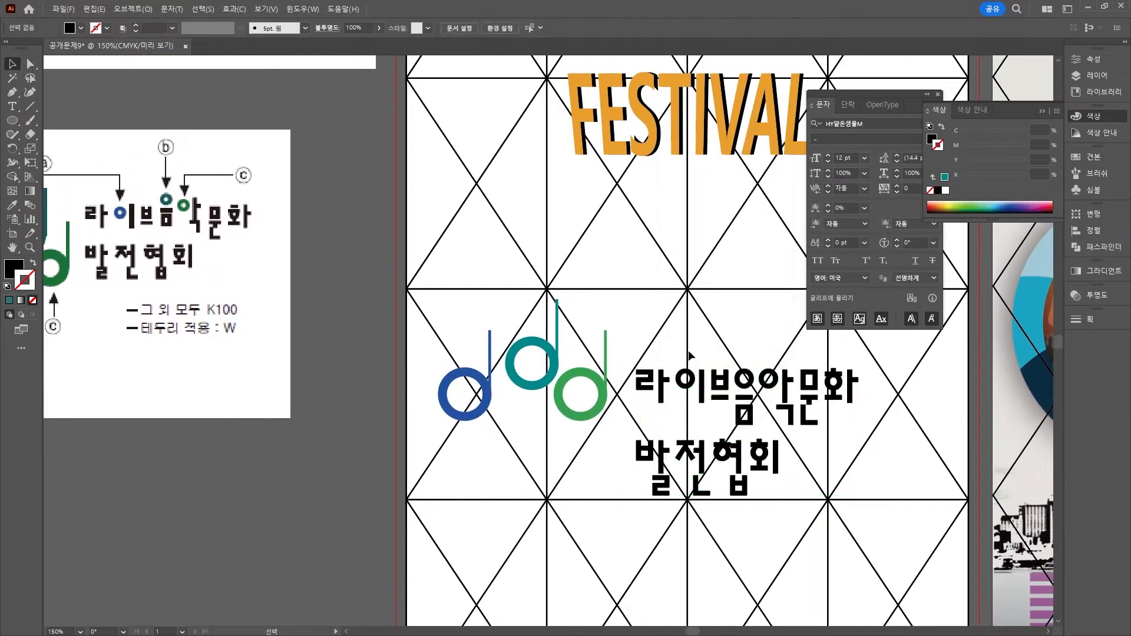
pyautogui.click(693, 391)
pyautogui.rightClick(695, 393)
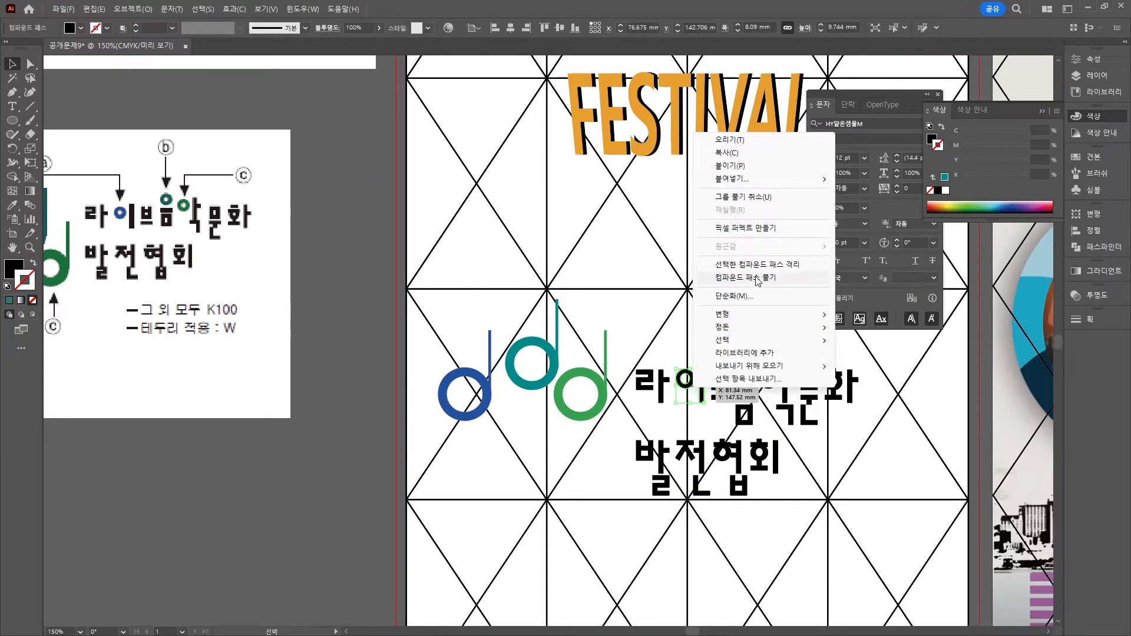
pyautogui.click(757, 278)
pyautogui.click(722, 385)
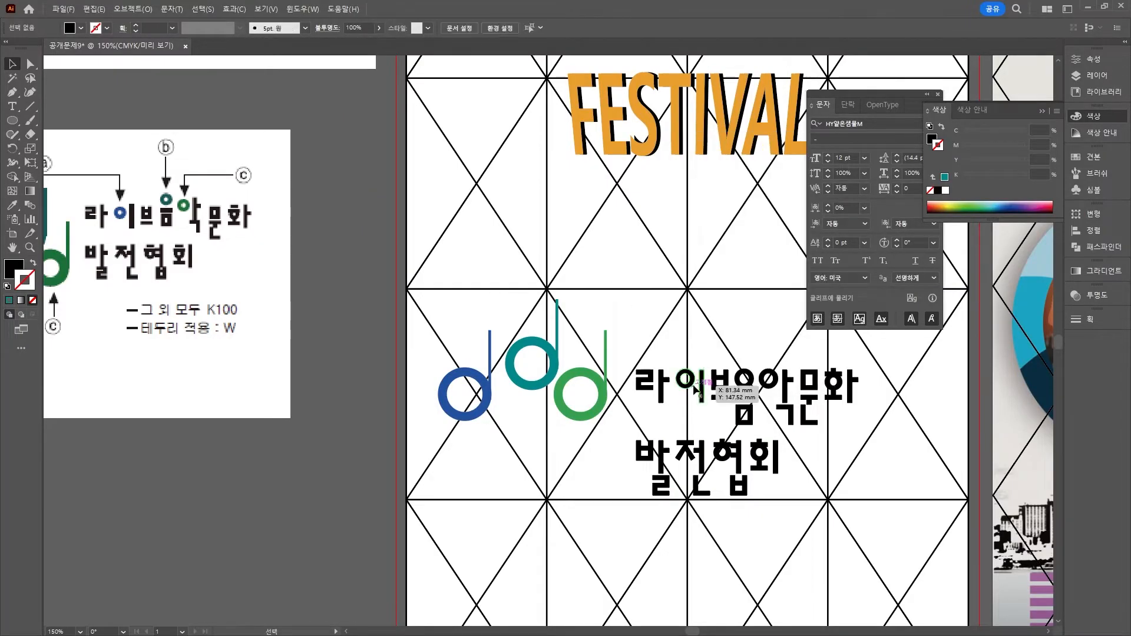
# Raise the letters 음 and 악 and lower 문 to stagger the first line as in the logo reference
pyautogui.moveTo(763, 403); pyautogui.dragTo(764, 372)
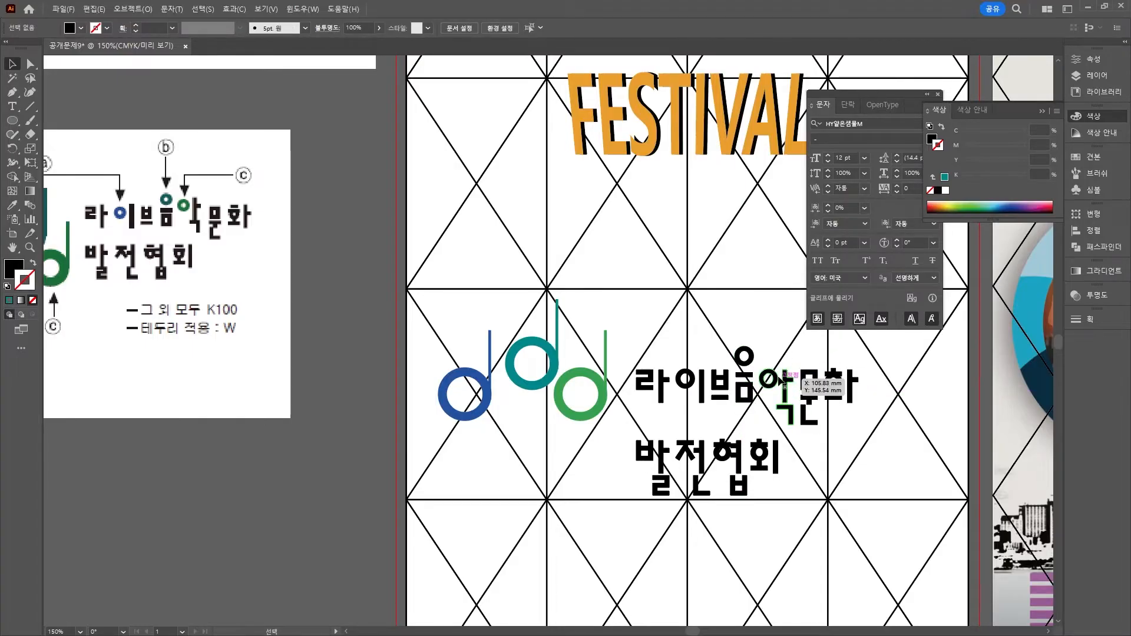
pyautogui.click(784, 380)
pyautogui.moveTo(802, 388); pyautogui.dragTo(811, 408)
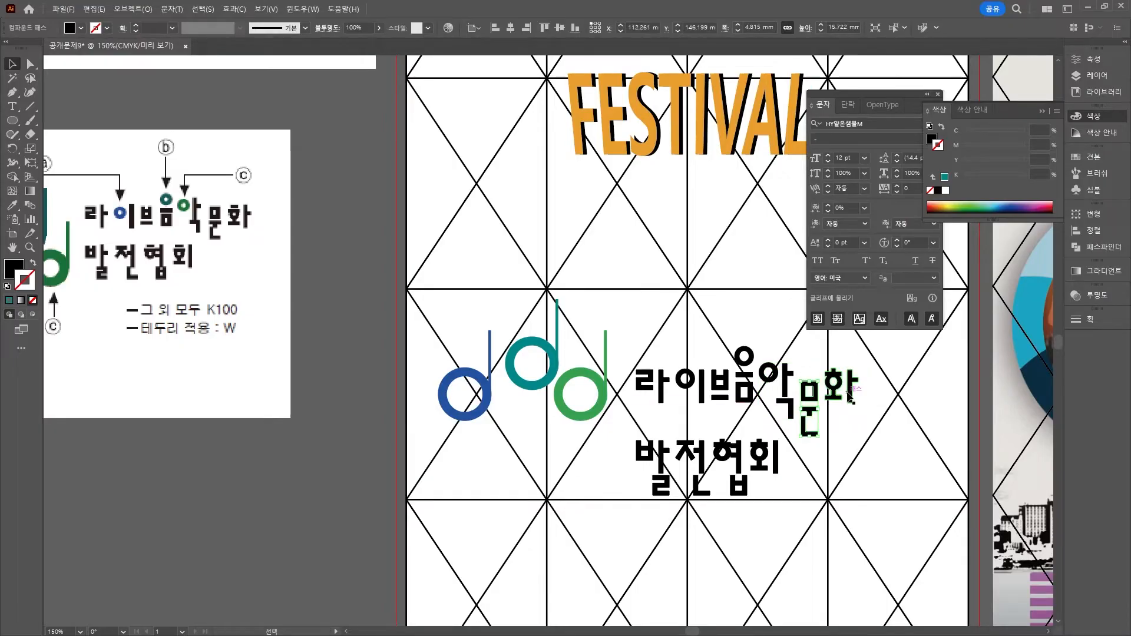
pyautogui.click(853, 411)
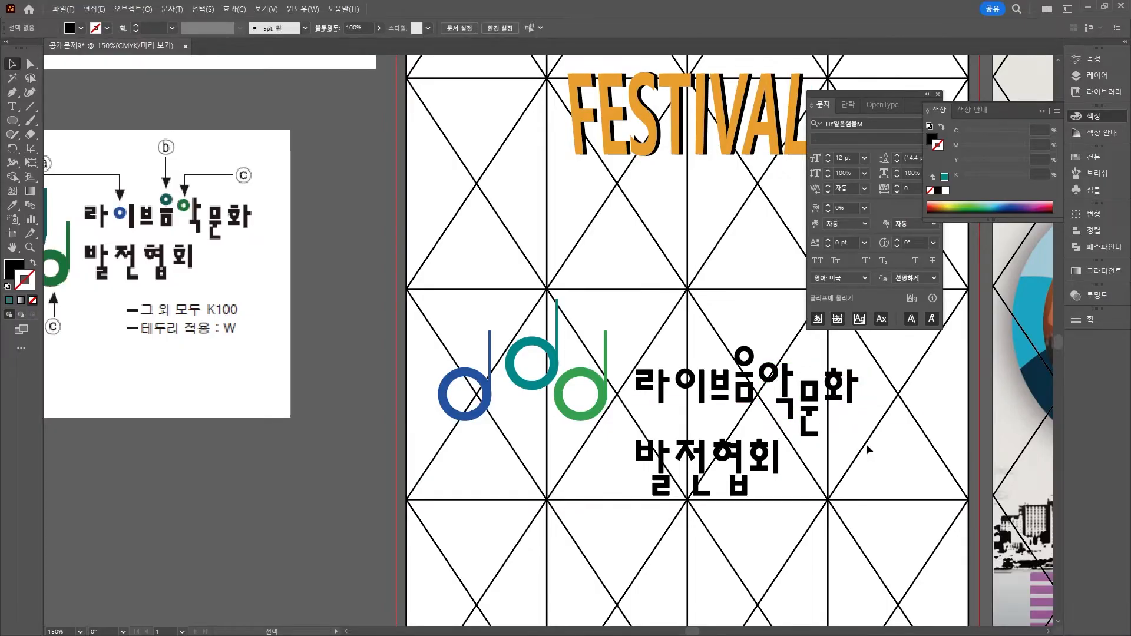
# Release the letter 이 into separate paths and cut the inner circle out of its ㅇ with Minus Front
pyautogui.click(683, 384)
pyautogui.rightClick(683, 385)
pyautogui.click(732, 396)
pyautogui.click(689, 382)
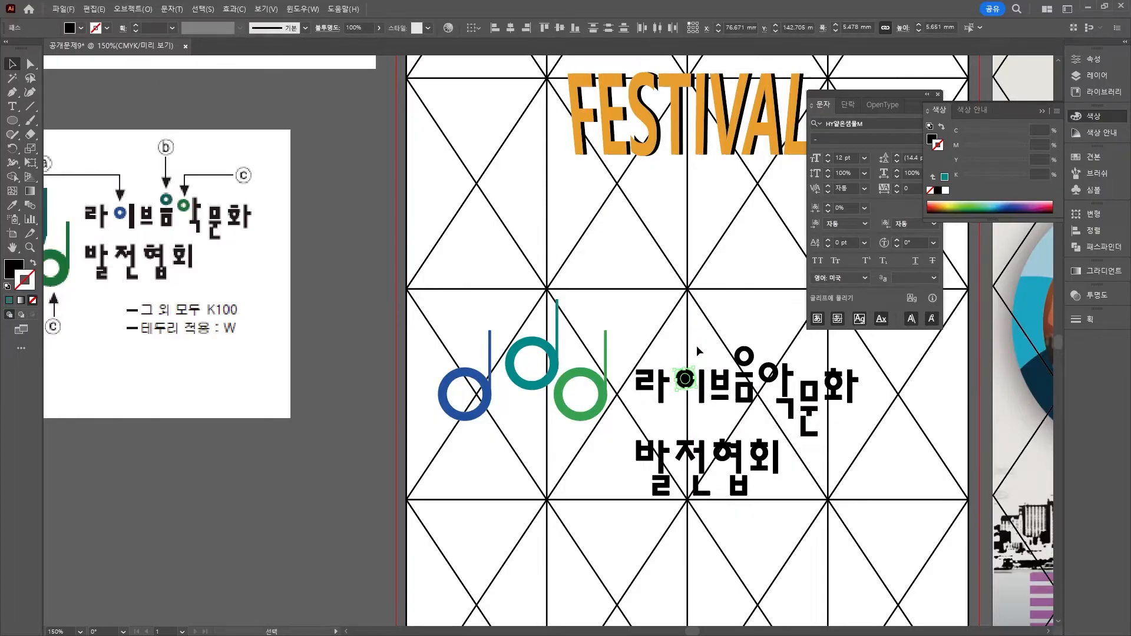
pyautogui.click(1092, 249)
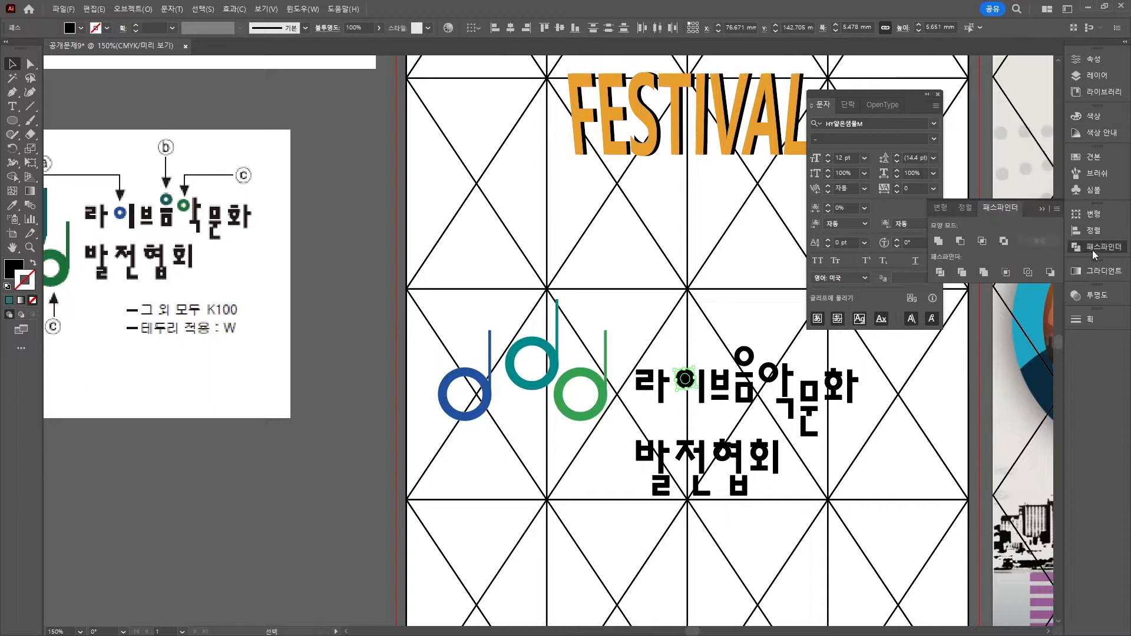
pyautogui.click(960, 241)
pyautogui.click(700, 363)
pyautogui.click(685, 379)
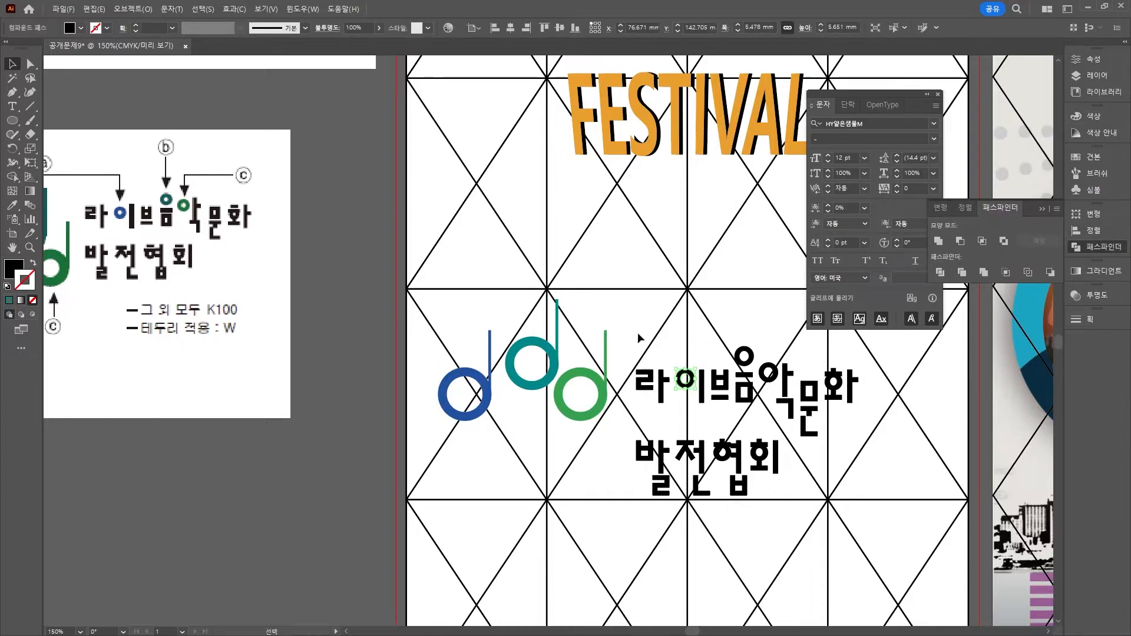
# Fill the ㅇ ring of the letter 이 with C90 M70 Y5 K0
pyautogui.hscroll(-5, 637, 333)
pyautogui.doubleClick(14, 268)
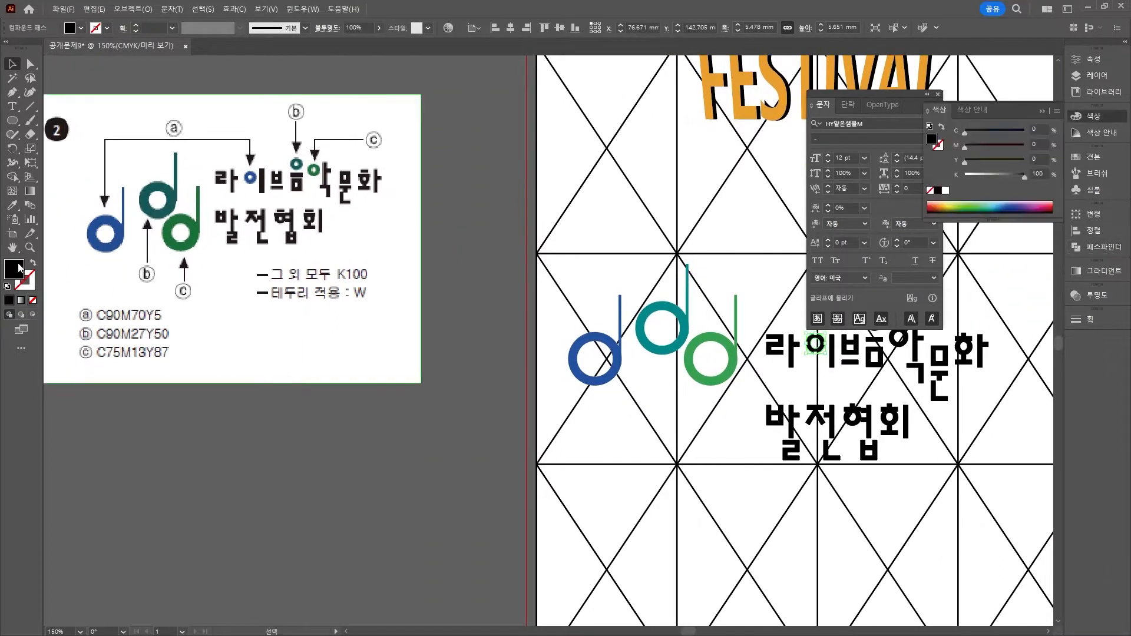
pyautogui.click(786, 438)
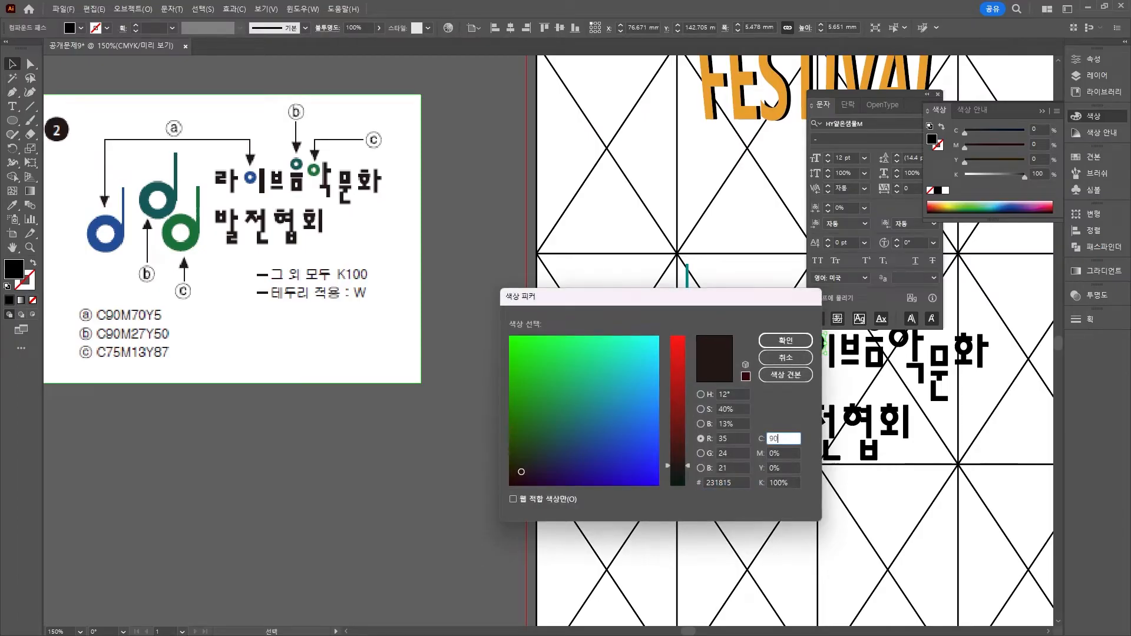
pyautogui.press('Tab')
pyautogui.write('70')
pyautogui.press('Tab')
pyautogui.press('Tab')
pyautogui.write('0')
pyautogui.press('Return')
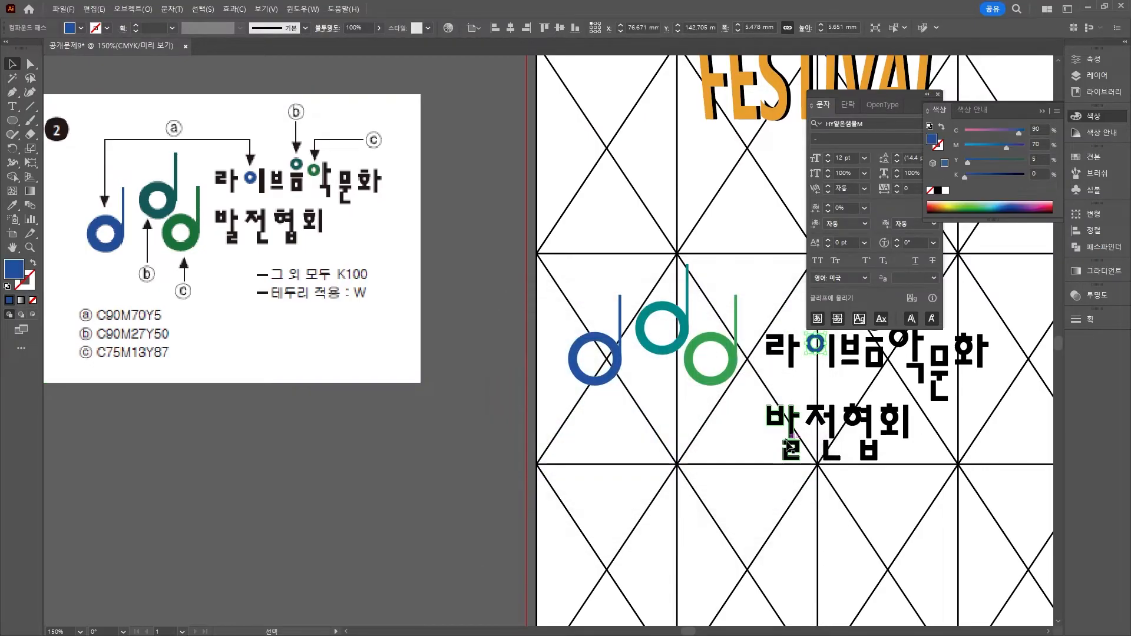
pyautogui.click(692, 453)
# Separate the letter 음 into its paths and cut the inner shapes out of its ㅇ and ㅁ with Minus Front
pyautogui.hscroll(3, 692, 453)
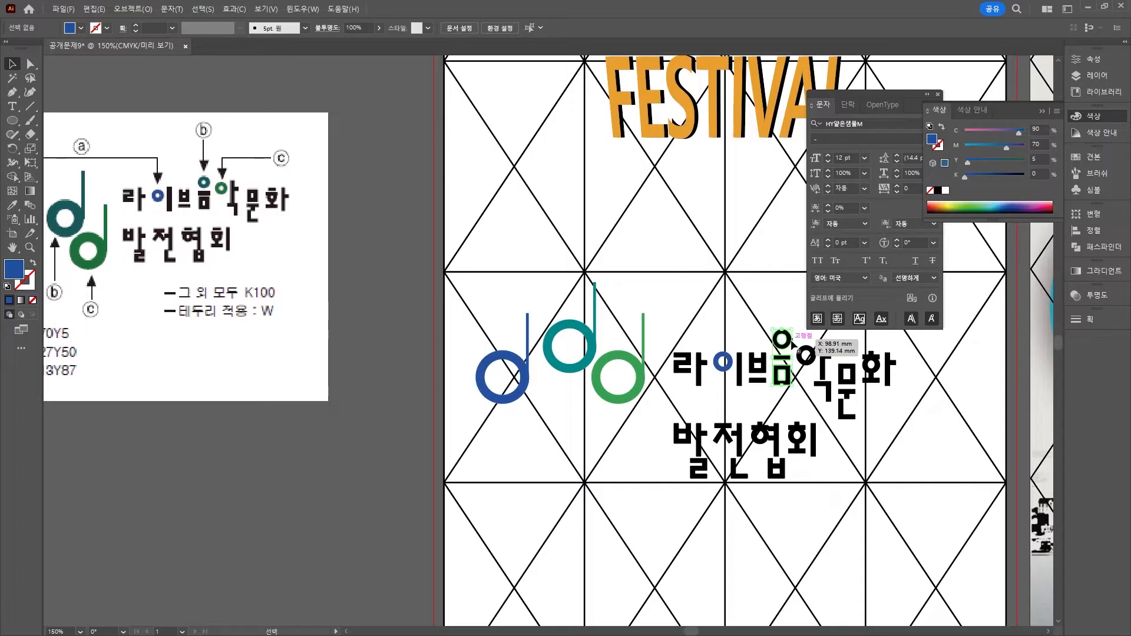
pyautogui.click(791, 344)
pyautogui.rightClick(786, 344)
pyautogui.click(835, 490)
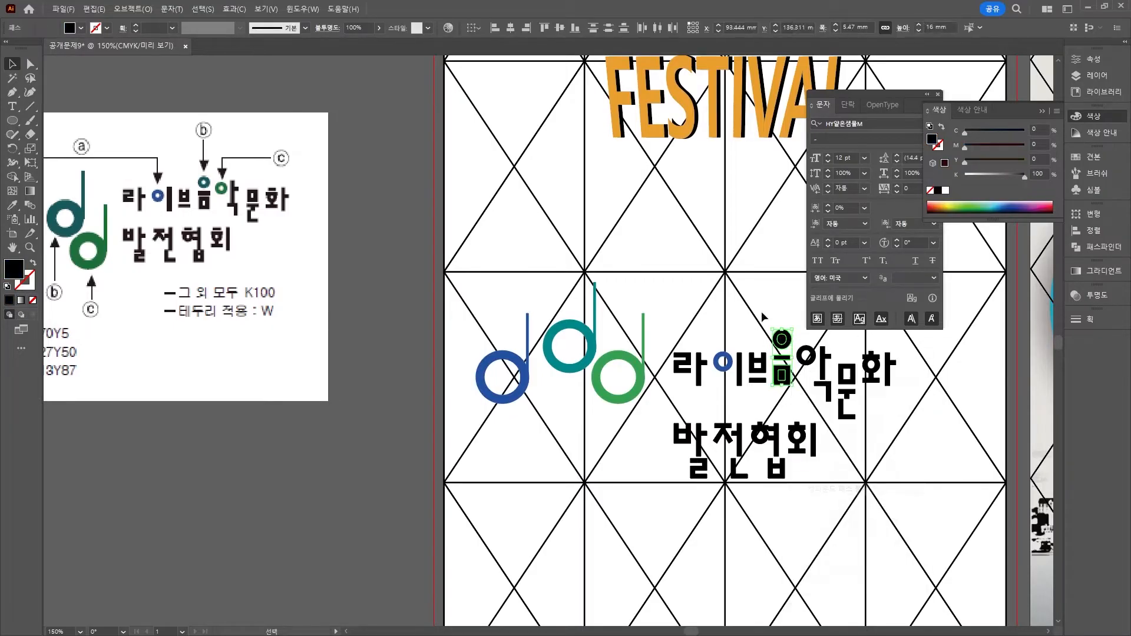
pyautogui.rightClick(779, 353)
pyautogui.click(825, 100)
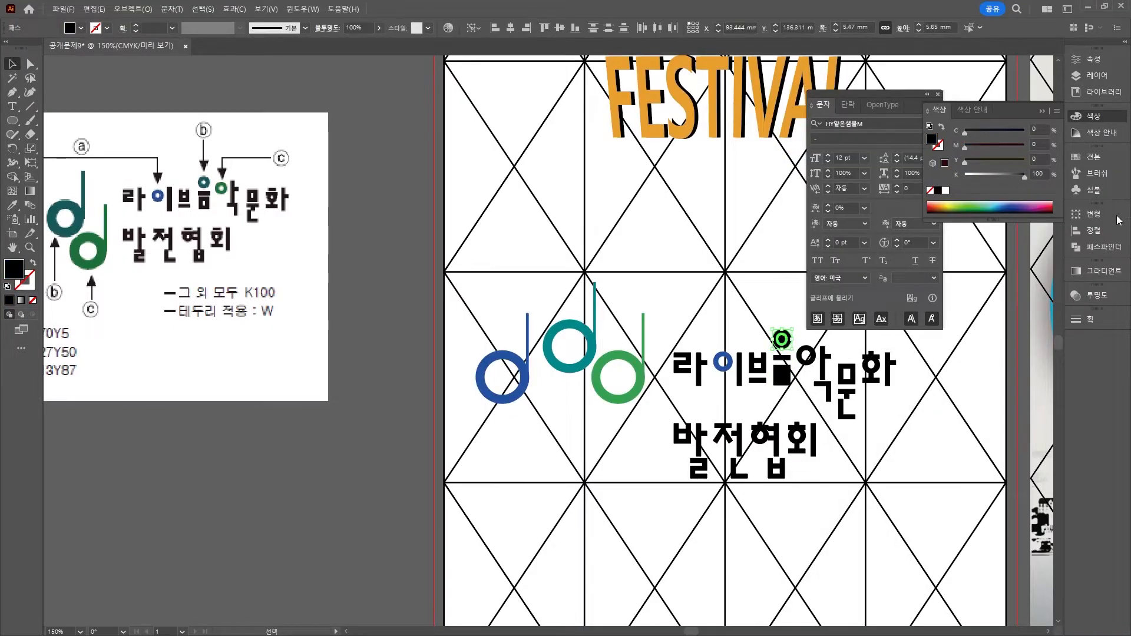
pyautogui.click(1103, 246)
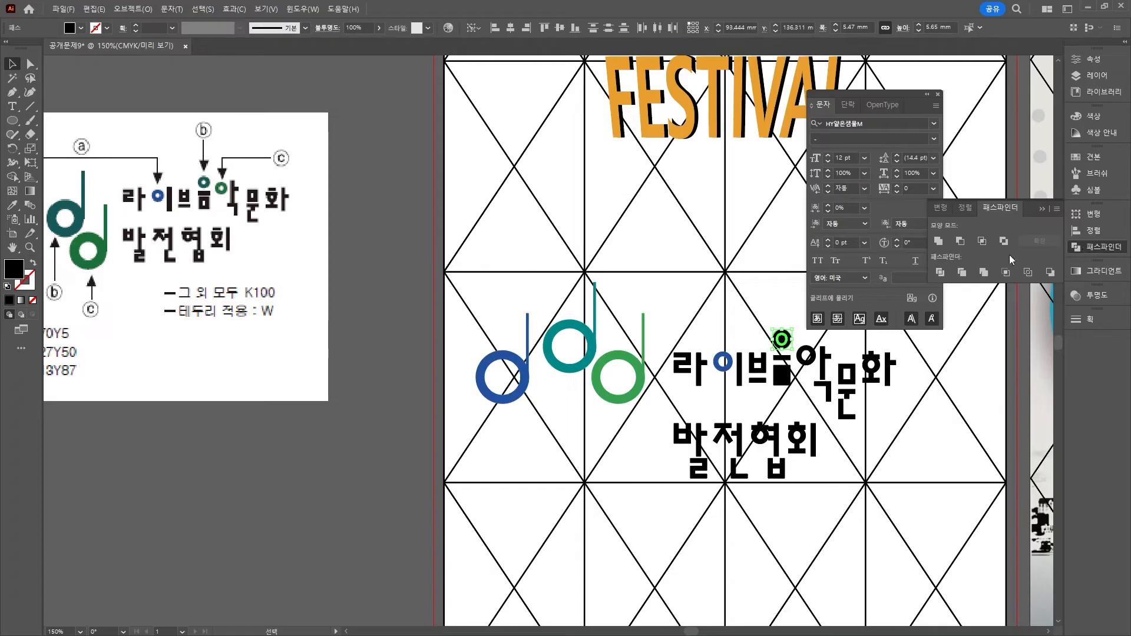
pyautogui.click(959, 242)
pyautogui.click(784, 341)
pyautogui.click(785, 377)
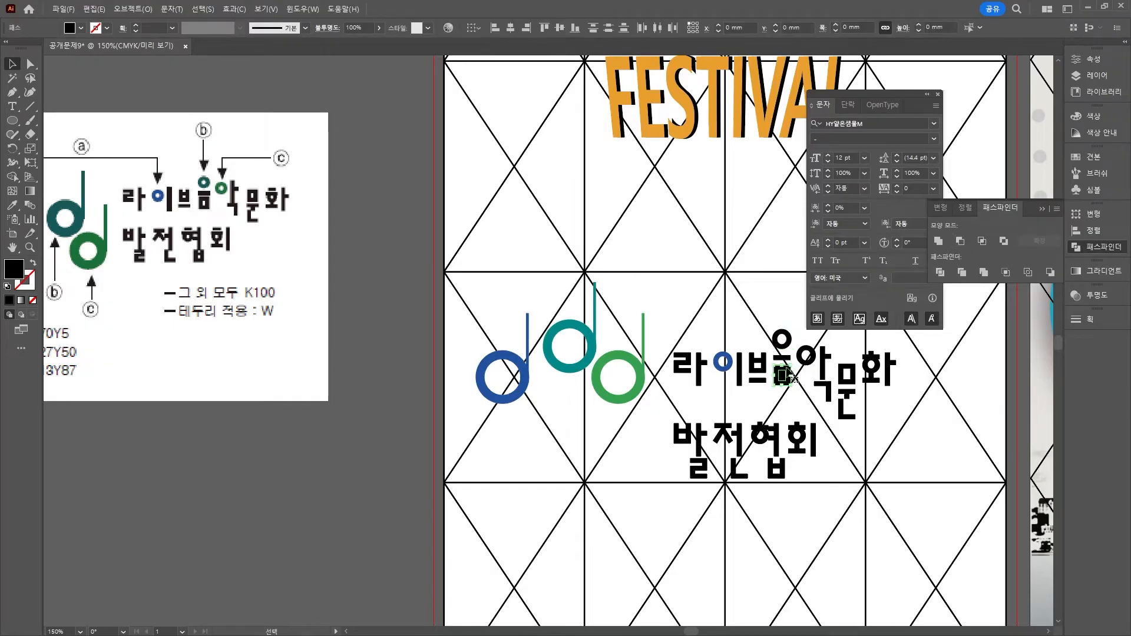
pyautogui.click(960, 241)
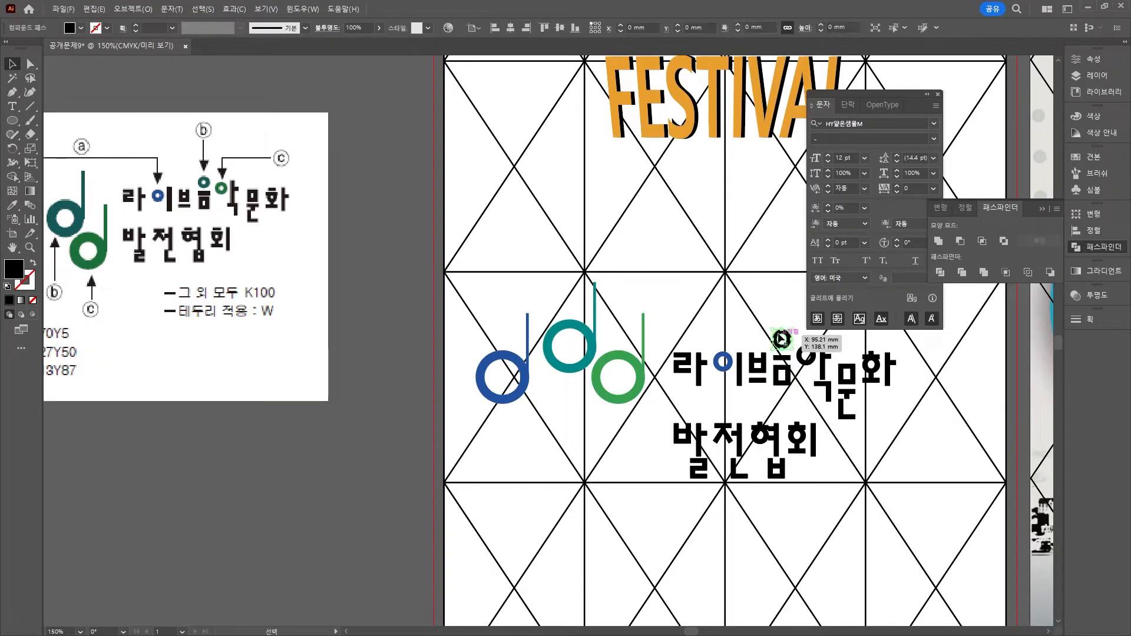
# Fill the ㅇ ring of the letter 음 with C90 M27 Y50 K0
pyautogui.doubleClick(17, 274)
pyautogui.press('Escape')
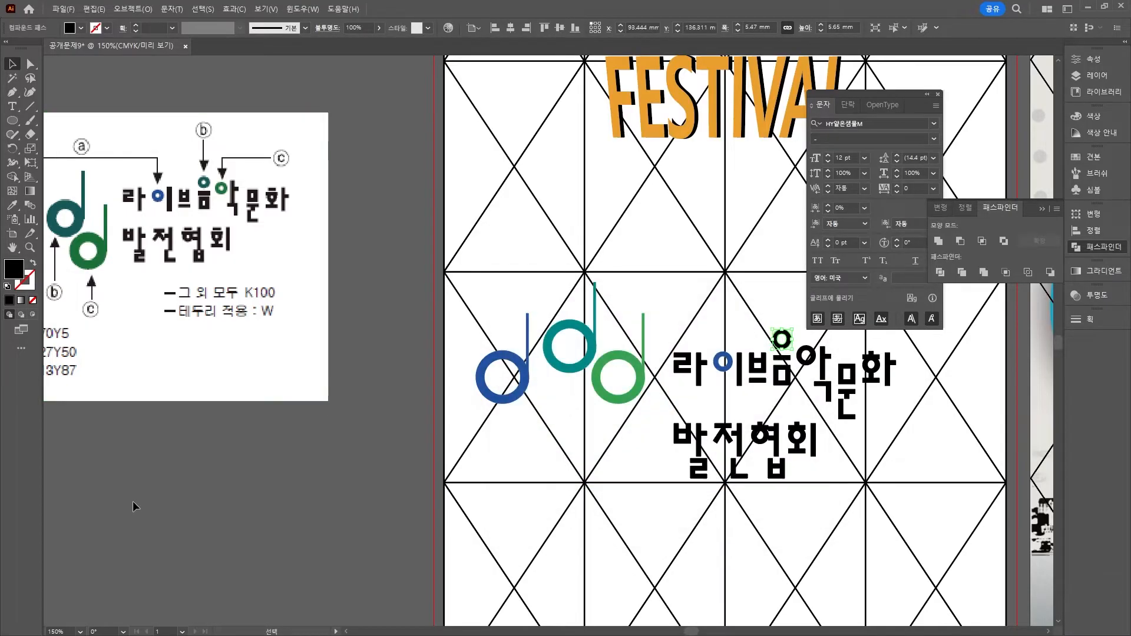
pyautogui.click(132, 501)
pyautogui.moveTo(125, 476); pyautogui.dragTo(194, 493)
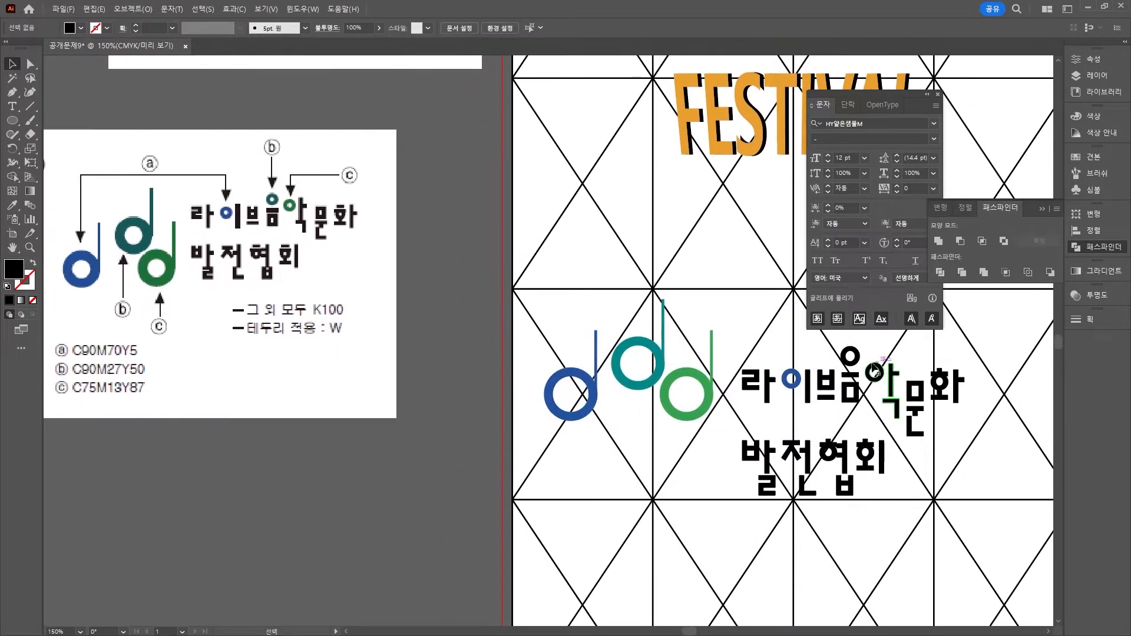
pyautogui.click(856, 356)
pyautogui.doubleClick(15, 270)
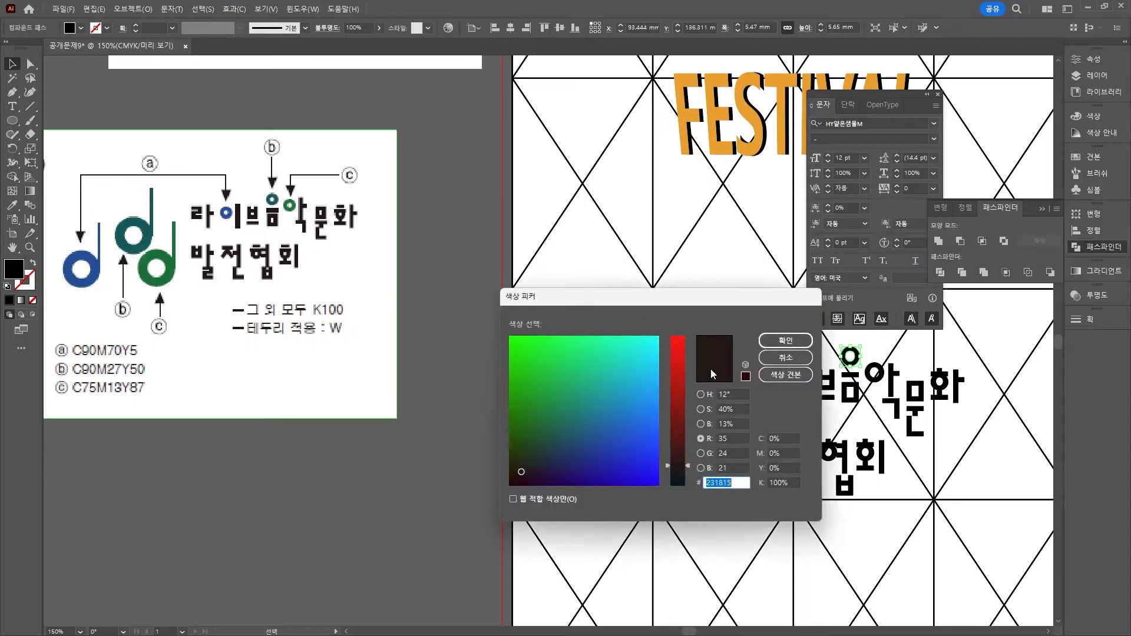
pyautogui.click(778, 438)
pyautogui.write('90')
pyautogui.press('Tab')
pyautogui.write('27')
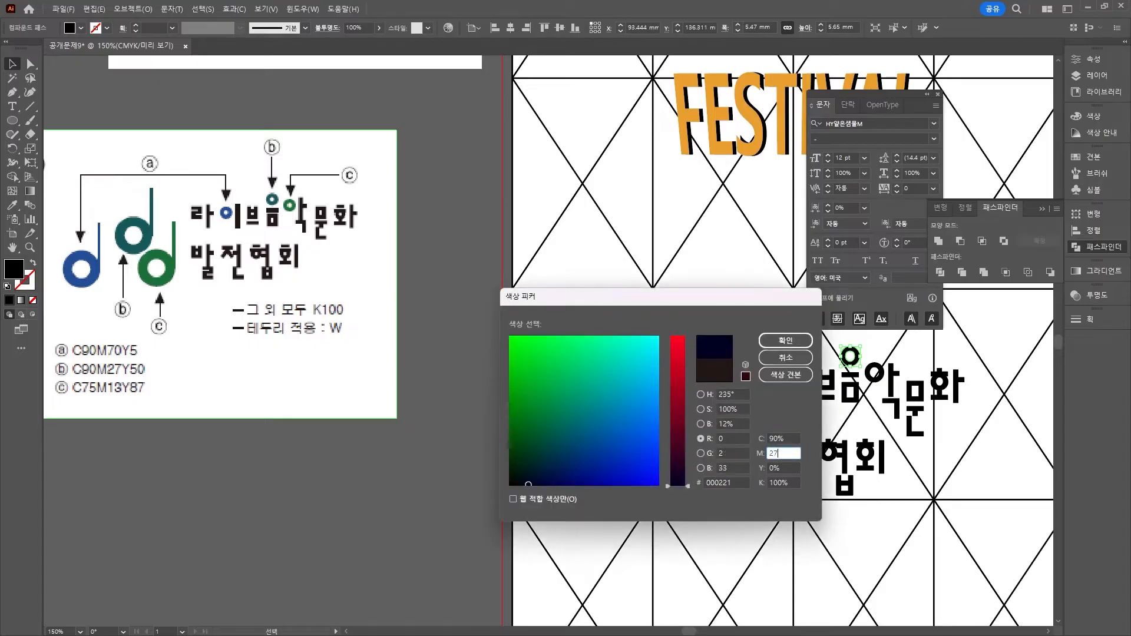
pyautogui.press('Tab')
pyautogui.write('50')
pyautogui.press('Tab')
pyautogui.write('0')
pyautogui.press('Return')
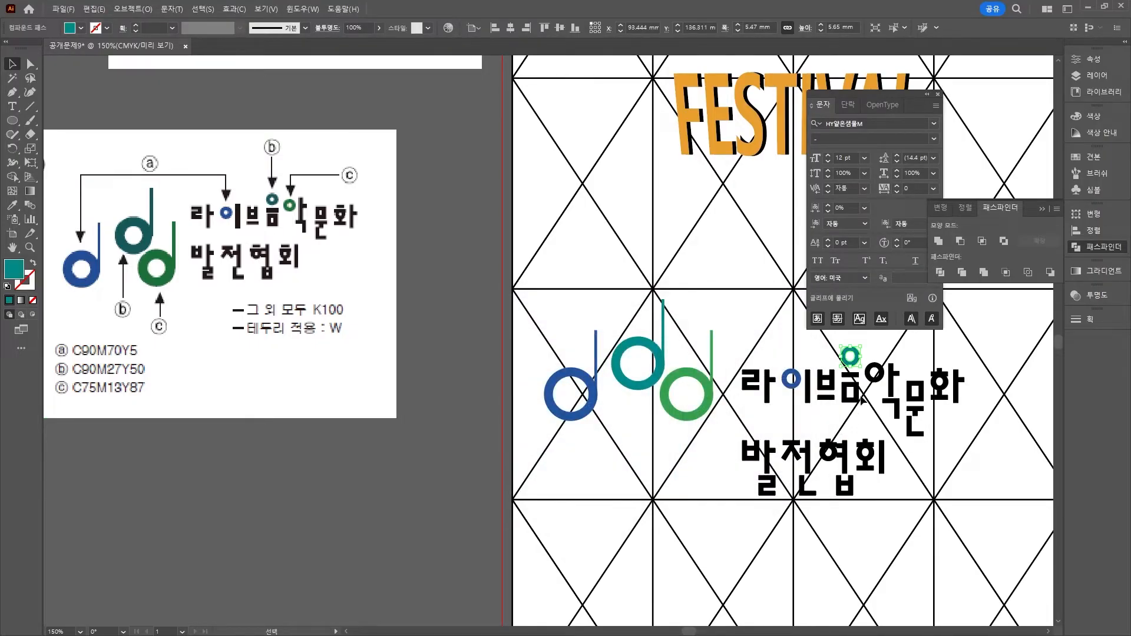
# Release the compound path of the letter 악 and restore the hole in its ㅇ as a separate ring
pyautogui.click(871, 386)
pyautogui.rightClick(873, 393)
pyautogui.click(936, 271)
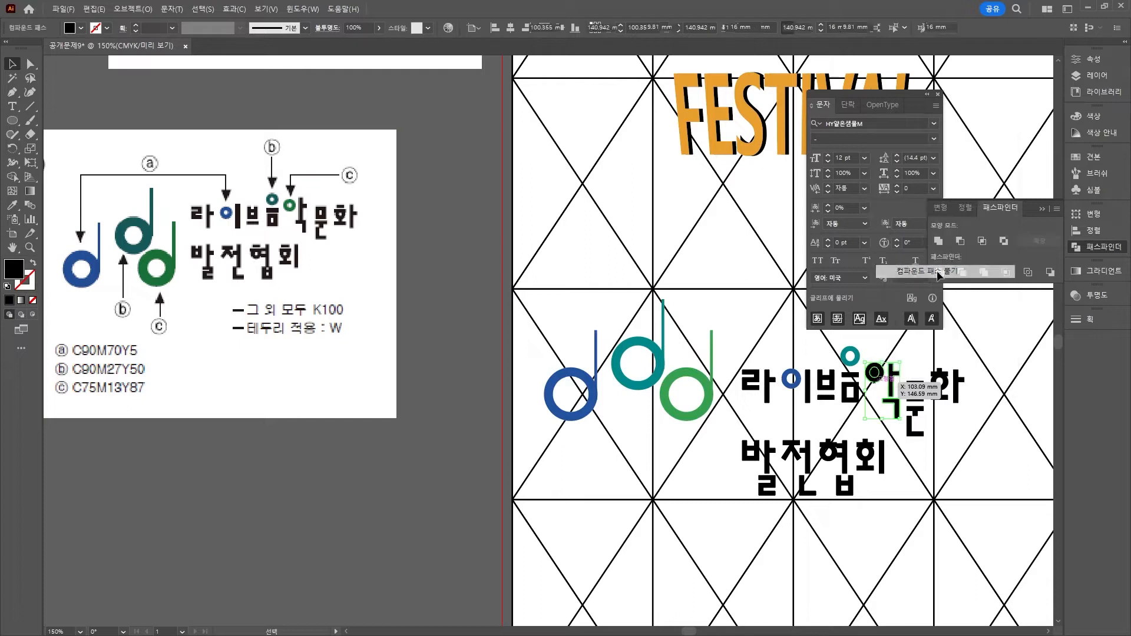
pyautogui.rightClick(895, 377)
pyautogui.click(904, 357)
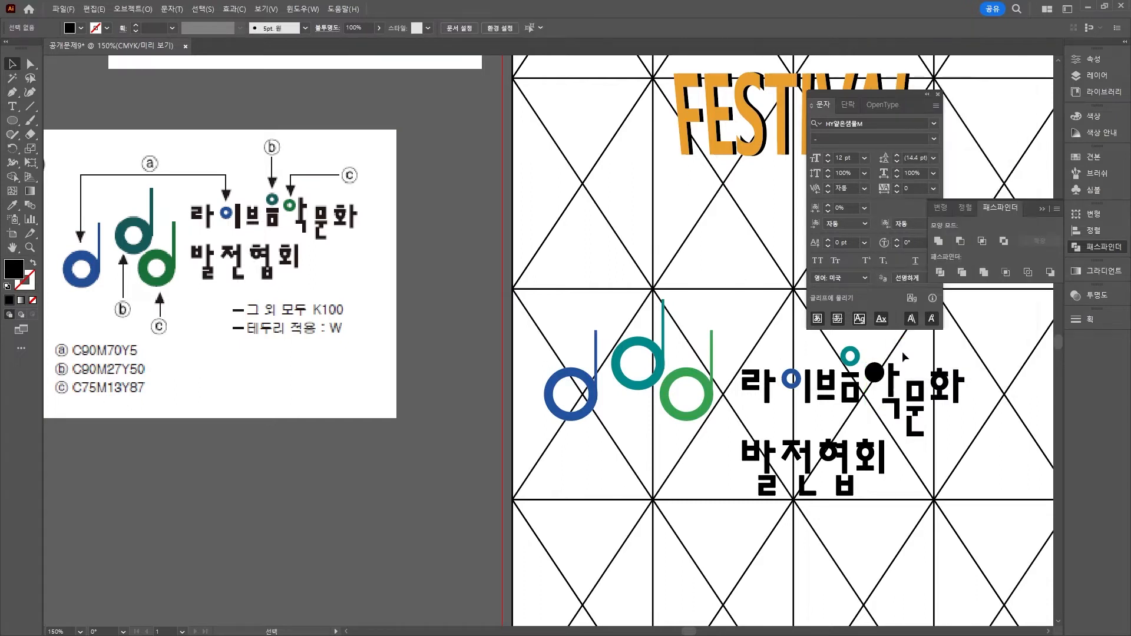
pyautogui.click(875, 371)
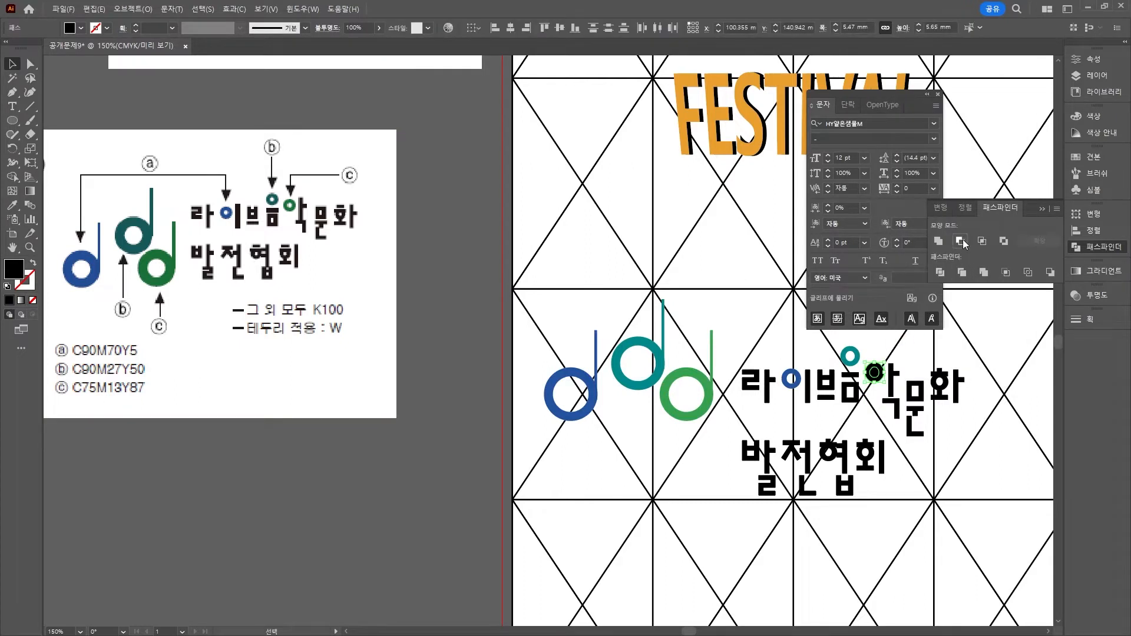
pyautogui.hotkey('ctrl', '8')
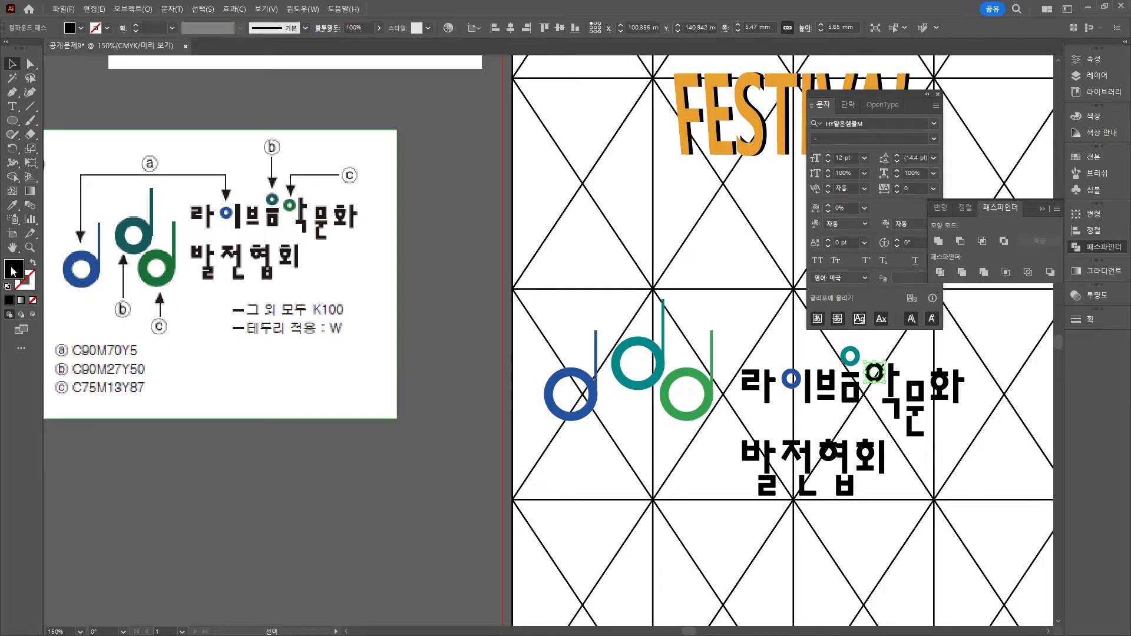
# Fill the ㅇ ring of the letter 악 with C75 M13 Y87
pyautogui.doubleClick(13, 271)
pyautogui.write('75')
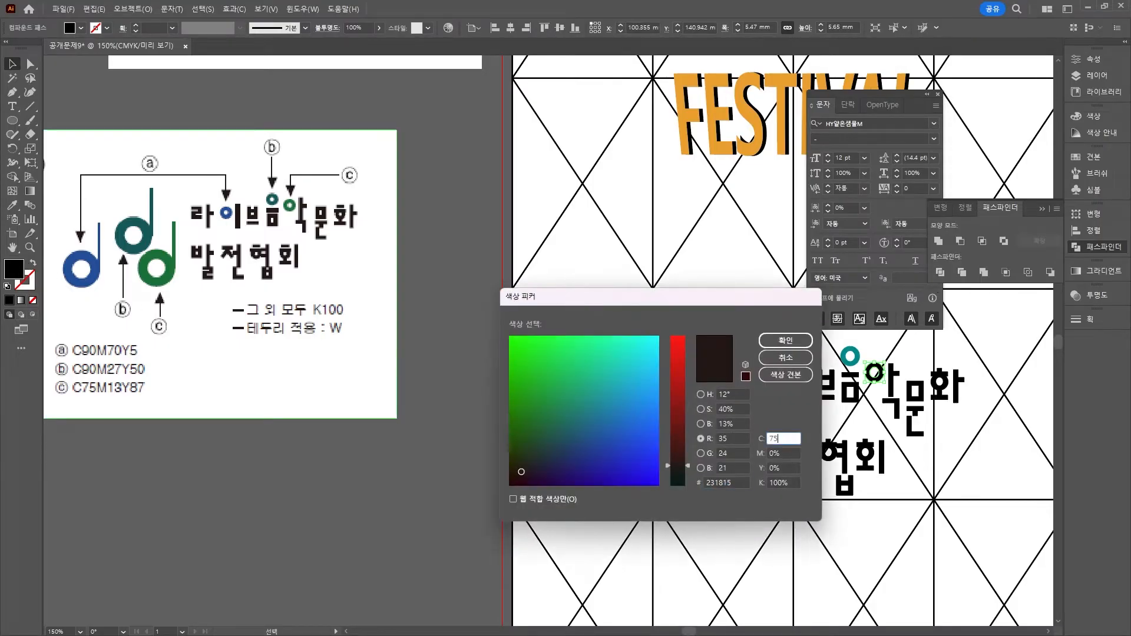
pyautogui.press('Tab')
pyautogui.write('13')
pyautogui.press('Tab')
pyautogui.write('87')
pyautogui.press('Return')
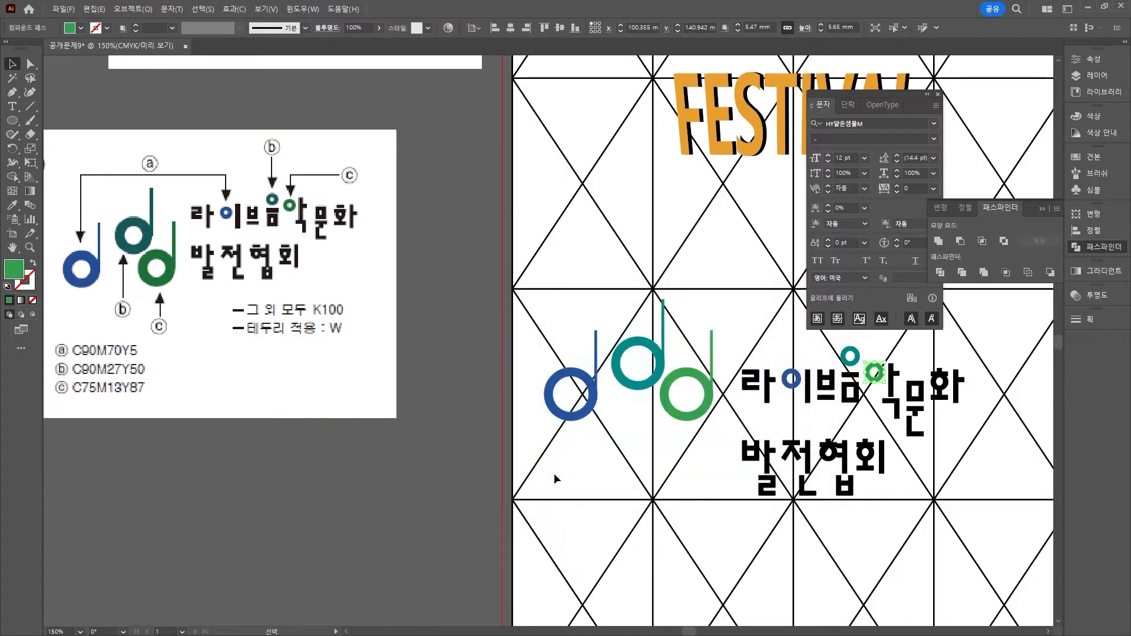
pyautogui.click(664, 517)
# Check the CMYK fill of the remaining black letters against the reference
pyautogui.moveTo(664, 517); pyautogui.dragTo(727, 494)
pyautogui.hotkey('ctrl', '-')
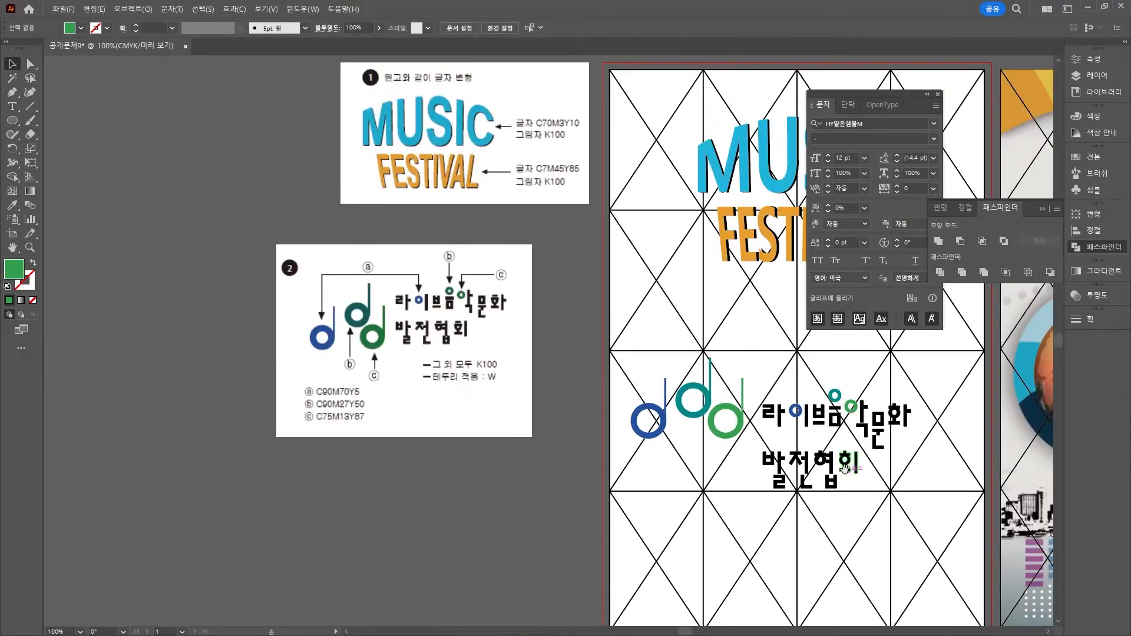
pyautogui.moveTo(701, 462); pyautogui.dragTo(701, 463)
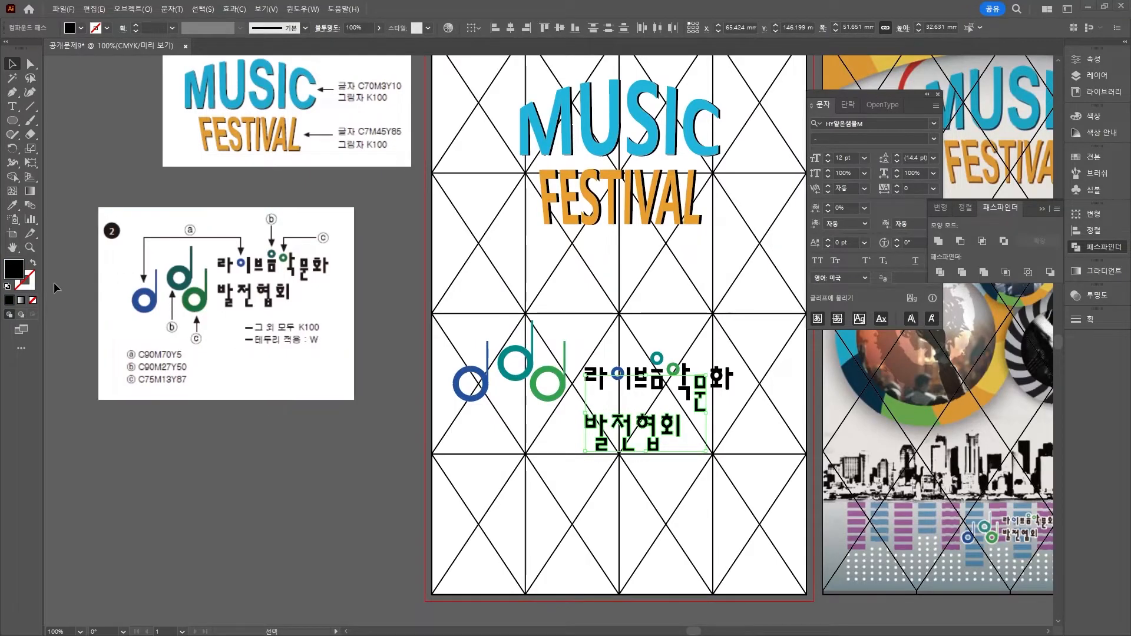
pyautogui.doubleClick(12, 275)
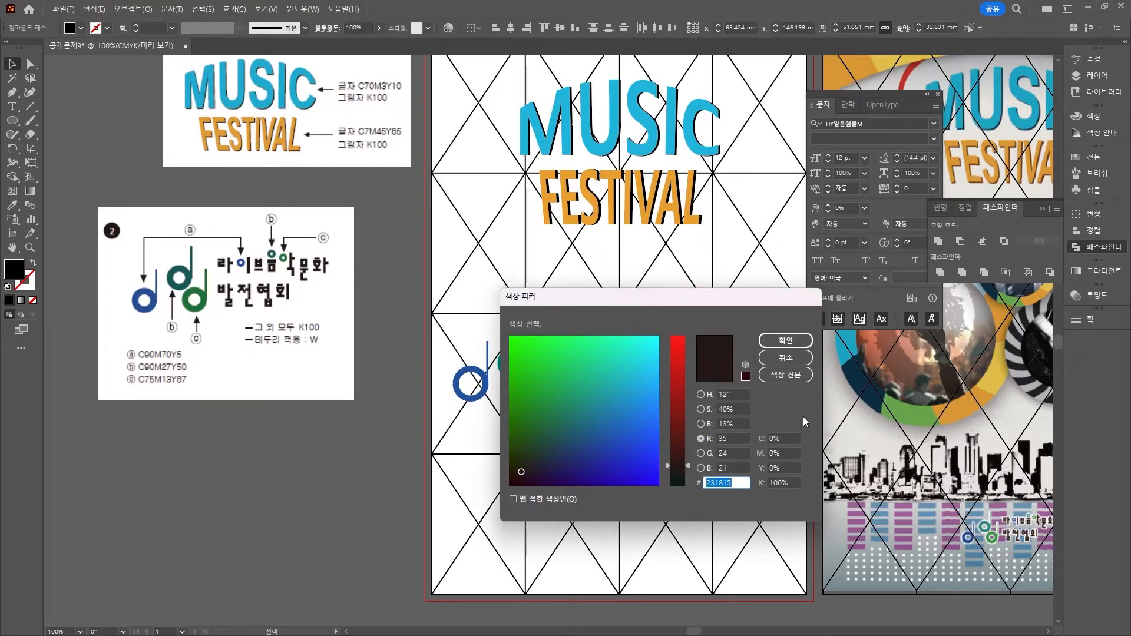
pyautogui.click(786, 357)
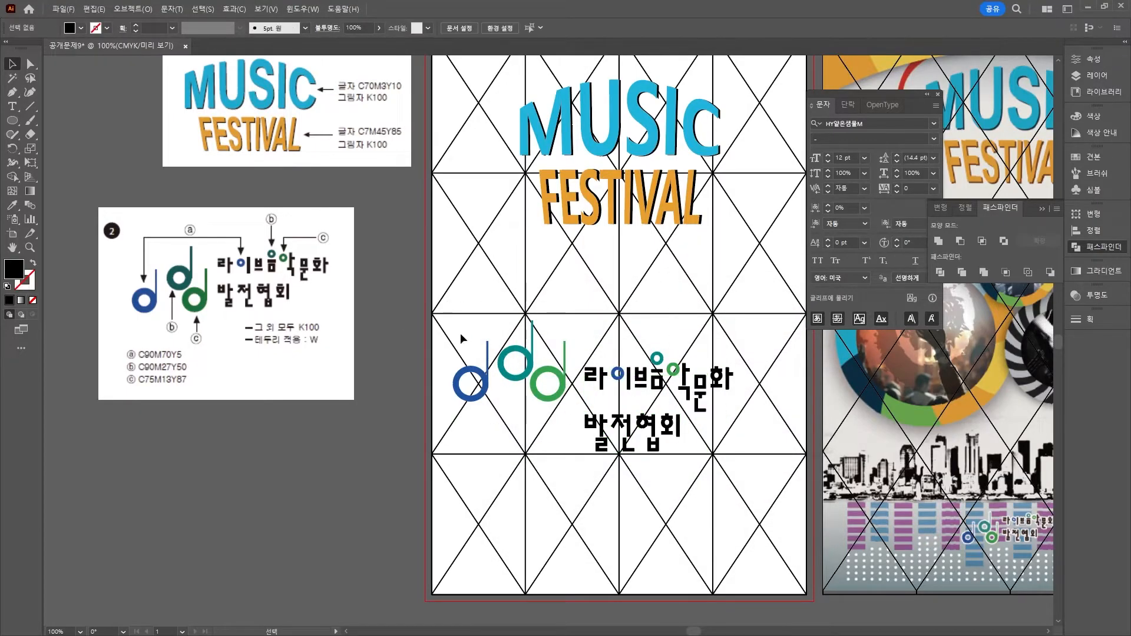
# Group the three notes with the association name and move the logo into the artboard's lowest grid row
pyautogui.moveTo(442, 324); pyautogui.dragTo(714, 480)
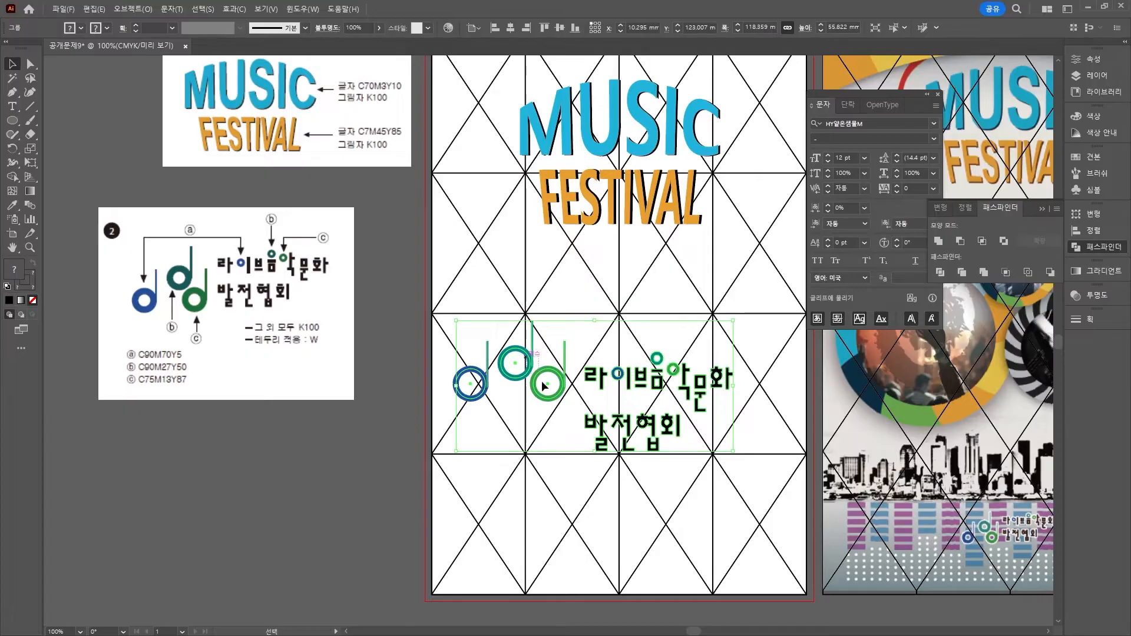
pyautogui.moveTo(545, 386); pyautogui.dragTo(571, 521)
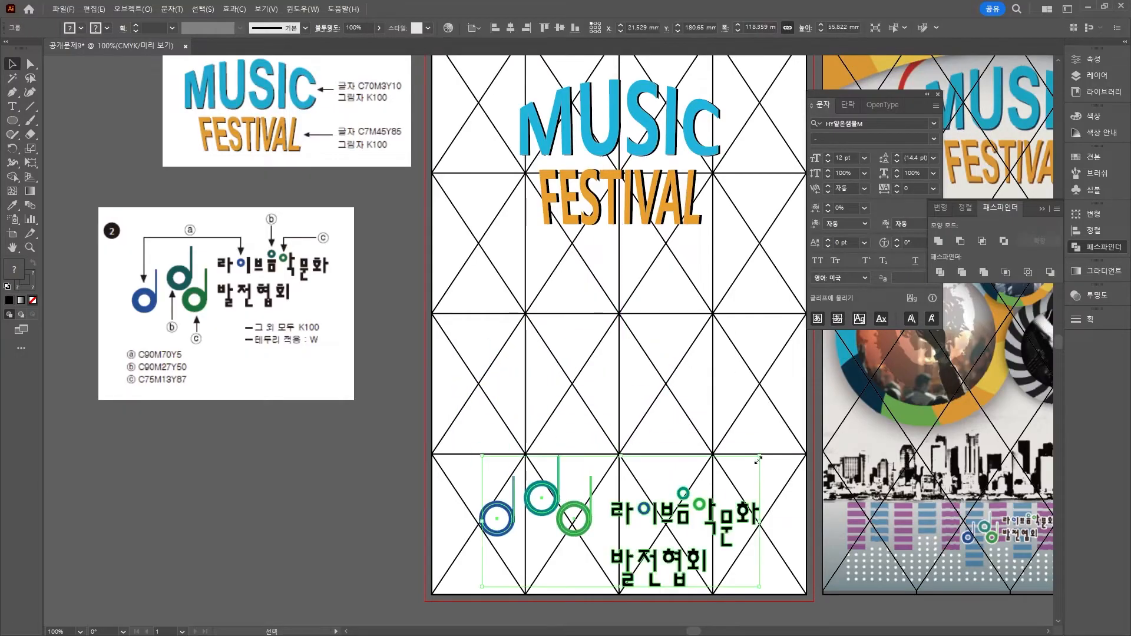
pyautogui.moveTo(758, 460); pyautogui.dragTo(685, 535)
pyautogui.hotkey('ctrl', 'z')
# Enable scaling of strokes and effects and shrink the logo to about 42 x 20 mm, centred near the artboard's lower edge
pyautogui.hscroll(5, 289, 452)
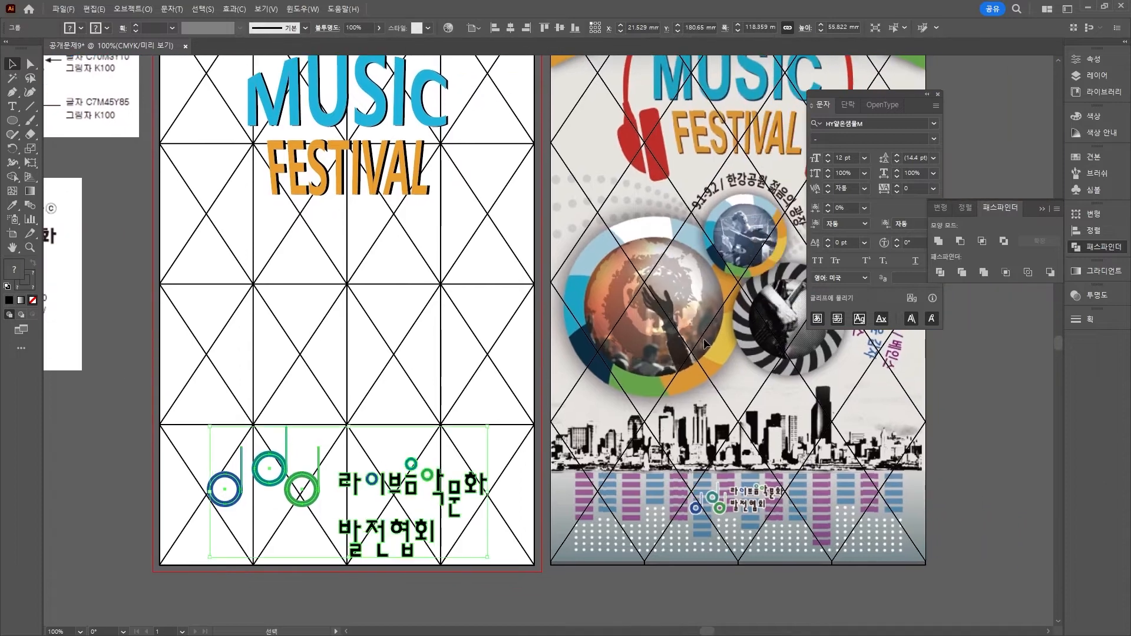
pyautogui.click(1085, 59)
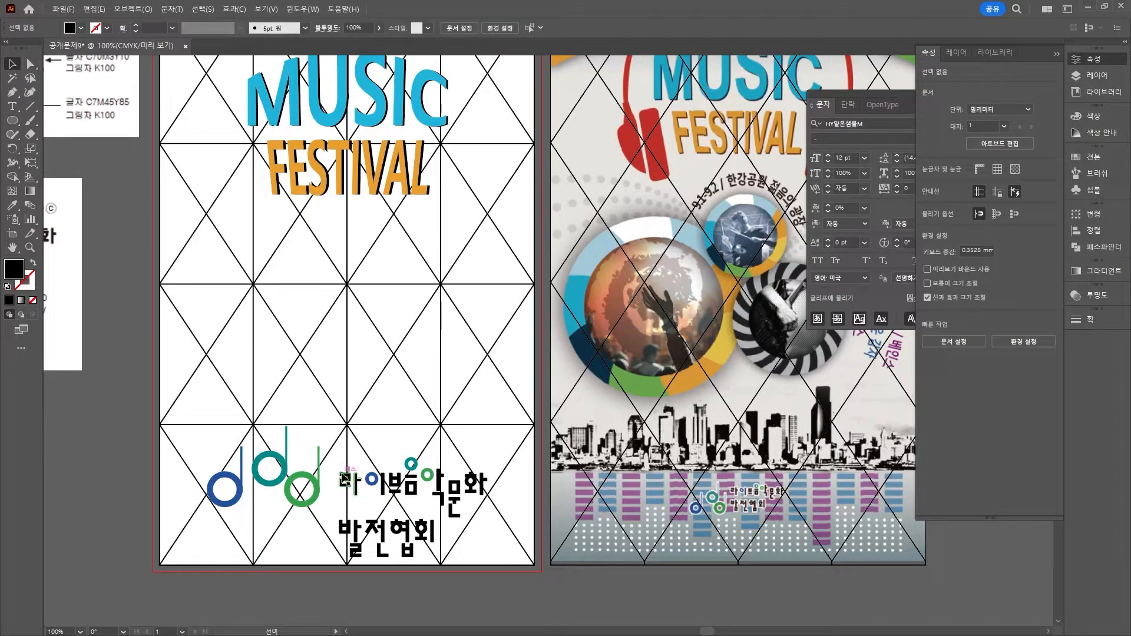
pyautogui.click(351, 481)
pyautogui.moveTo(489, 424); pyautogui.dragTo(362, 506)
# Ungroup the logo and lower the three notes to line up with the two-line association name
pyautogui.rightClick(382, 511)
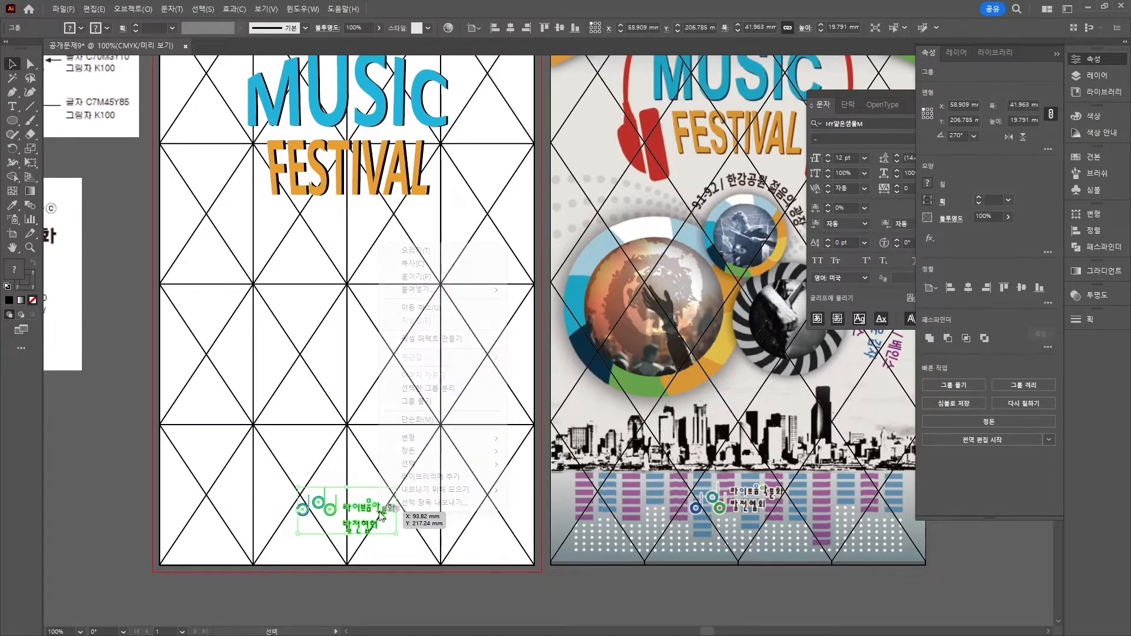
pyautogui.press('Escape')
pyautogui.click(299, 478)
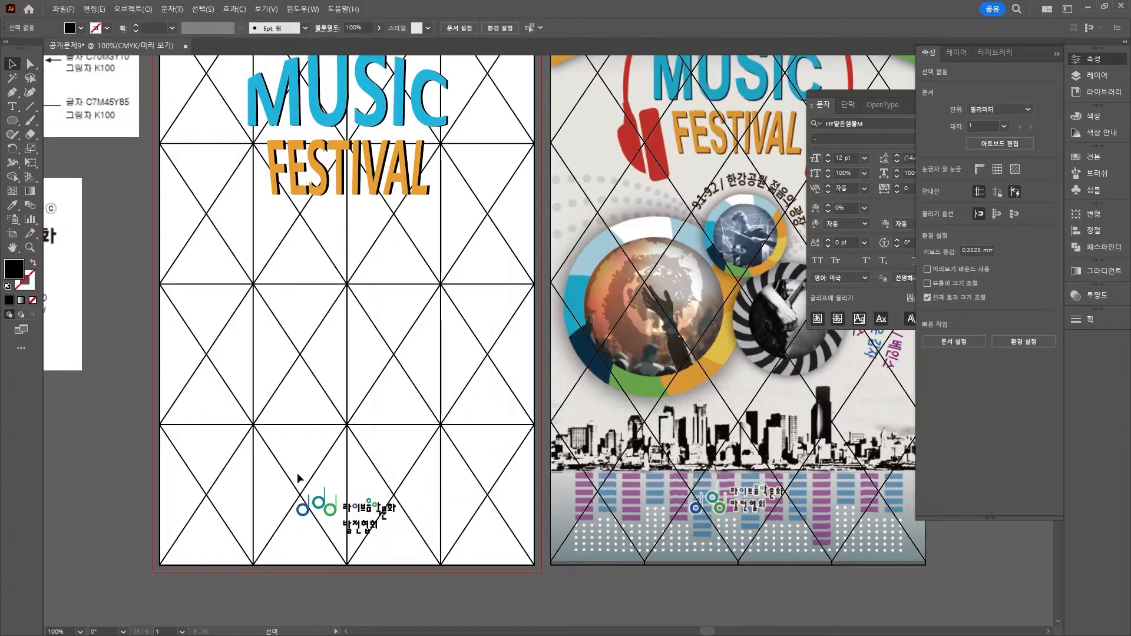
pyautogui.click(327, 511)
pyautogui.moveTo(369, 507)
pyautogui.mouseDown()
pyautogui.moveTo(377, 501)
pyautogui.moveTo(356, 516)
pyautogui.mouseUp()
pyautogui.click(364, 508)
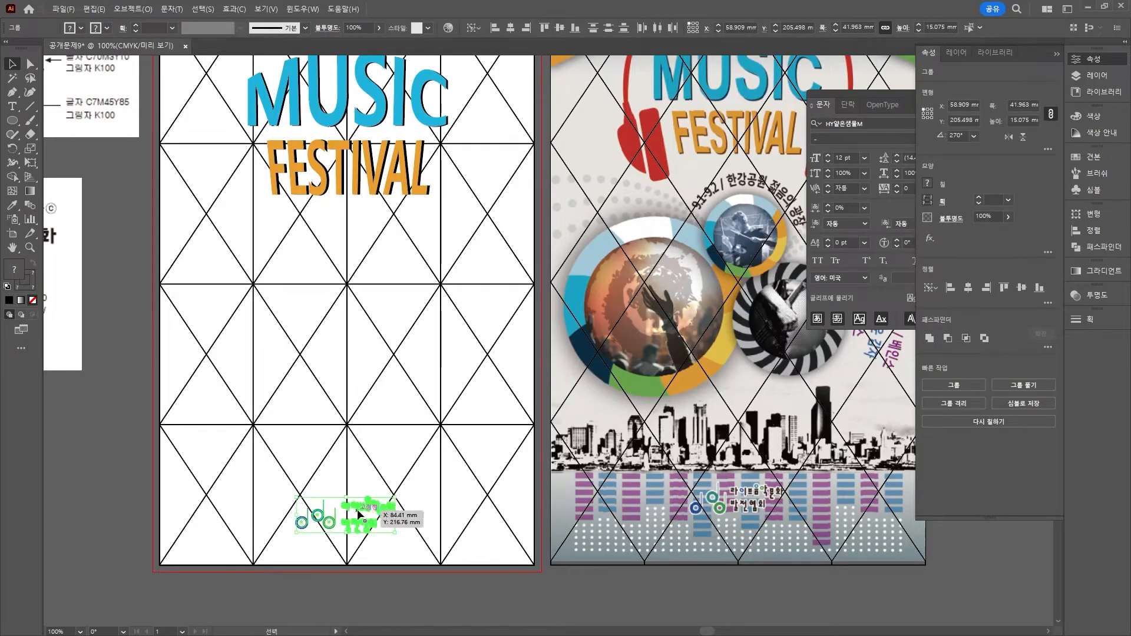
pyautogui.click(434, 428)
pyautogui.moveTo(467, 353); pyautogui.dragTo(487, 385)
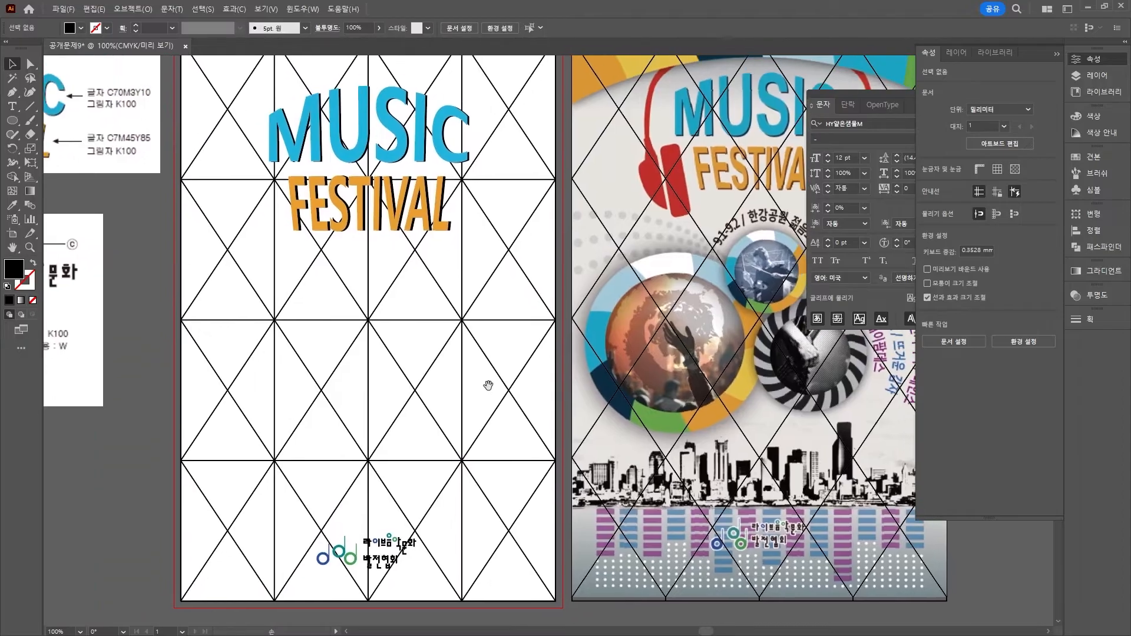
# Shift the association logo slightly, and paste the colour ring reference image outside the artboard below the logo reference
pyautogui.moveTo(389, 556); pyautogui.dragTo(393, 555)
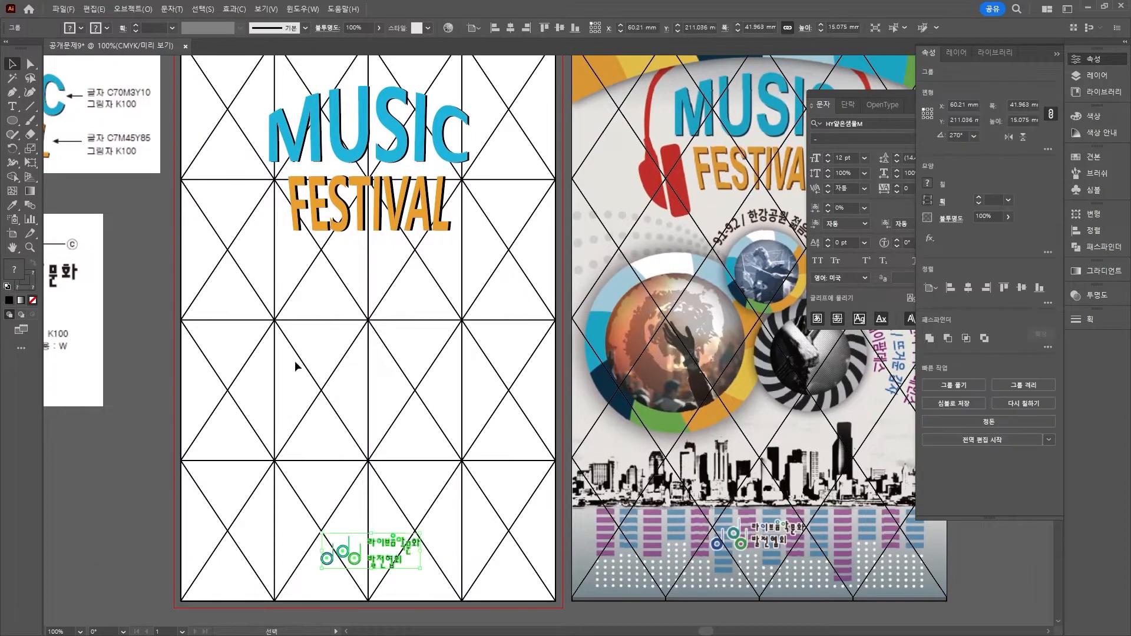
pyautogui.click(100, 486)
pyautogui.hotkey('ctrl', 'v')
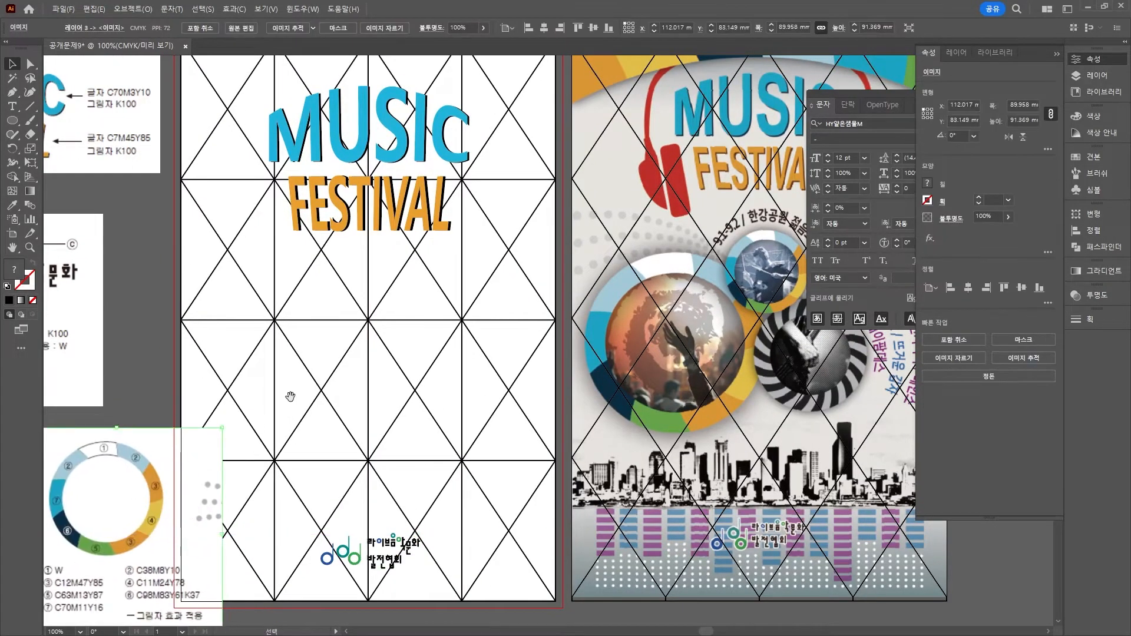
pyautogui.moveTo(159, 454); pyautogui.dragTo(274, 406)
pyautogui.moveTo(479, 297); pyautogui.dragTo(352, 287)
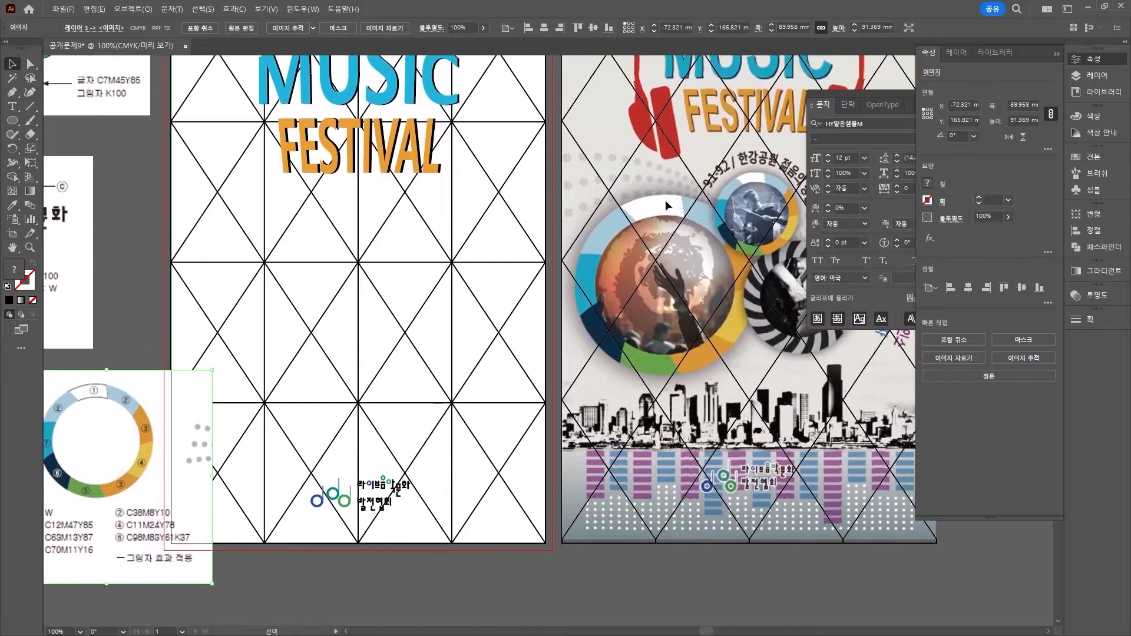
pyautogui.moveTo(322, 389); pyautogui.dragTo(575, 259)
pyautogui.moveTo(352, 319); pyautogui.dragTo(330, 325)
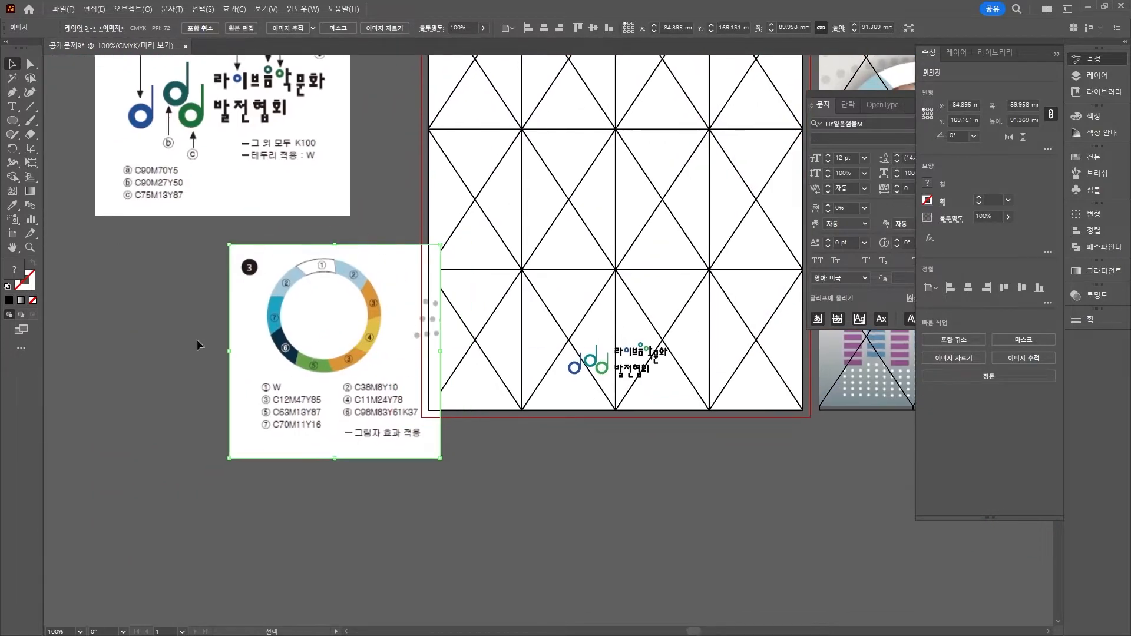
# Draw a circle about 48 mm across beside the ring reference and give it a black stroke with no fill
pyautogui.scroll(1, 247, 357)
pyautogui.moveTo(247, 357); pyautogui.dragTo(397, 326)
pyautogui.press('l')
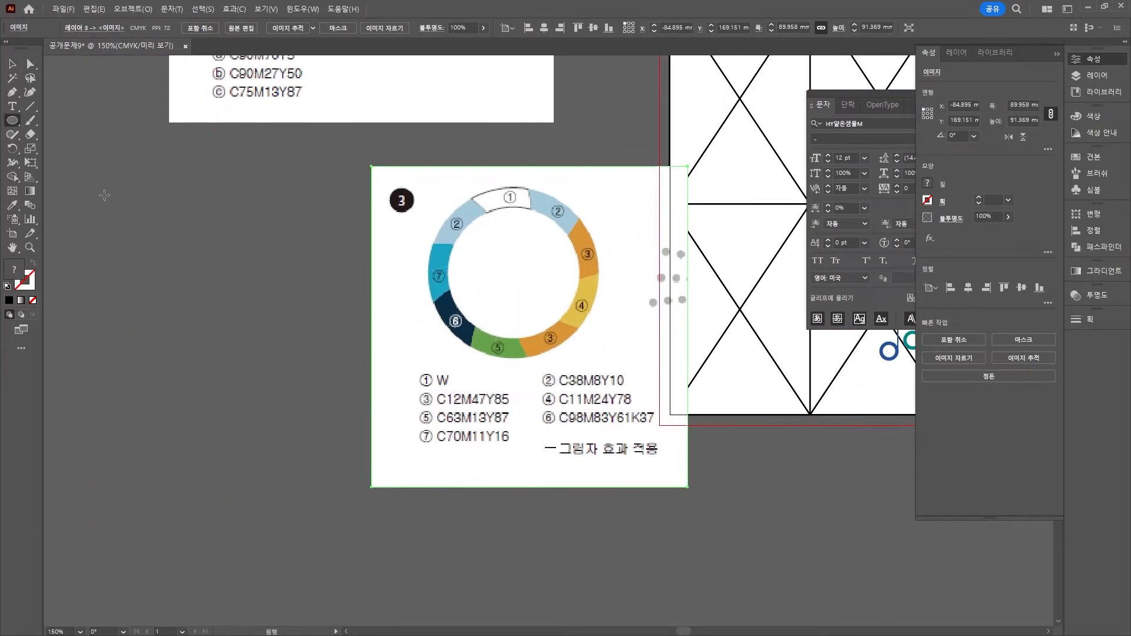
pyautogui.moveTo(101, 194); pyautogui.dragTo(272, 363)
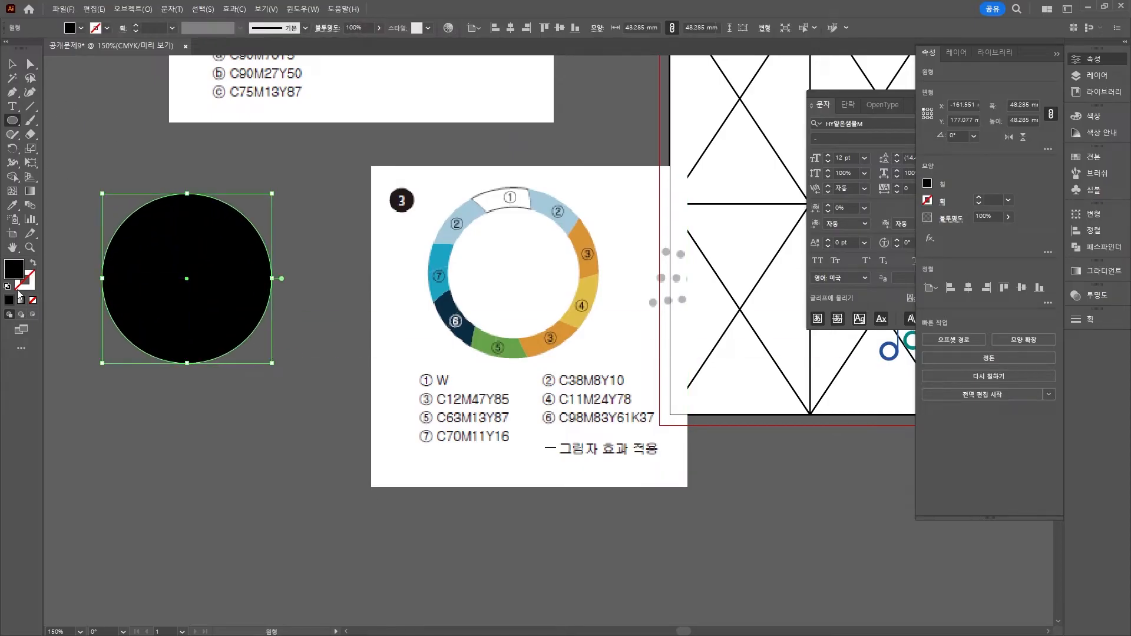
pyautogui.click(33, 264)
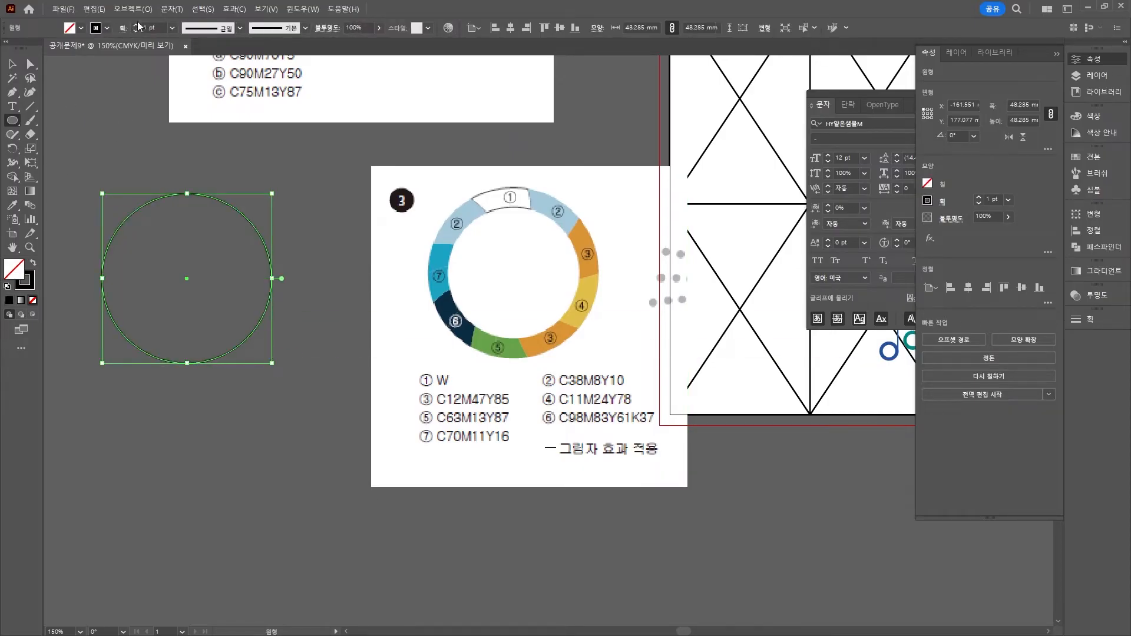
# Increase the circle's stroke weight to 15 pt
pyautogui.click(135, 24)
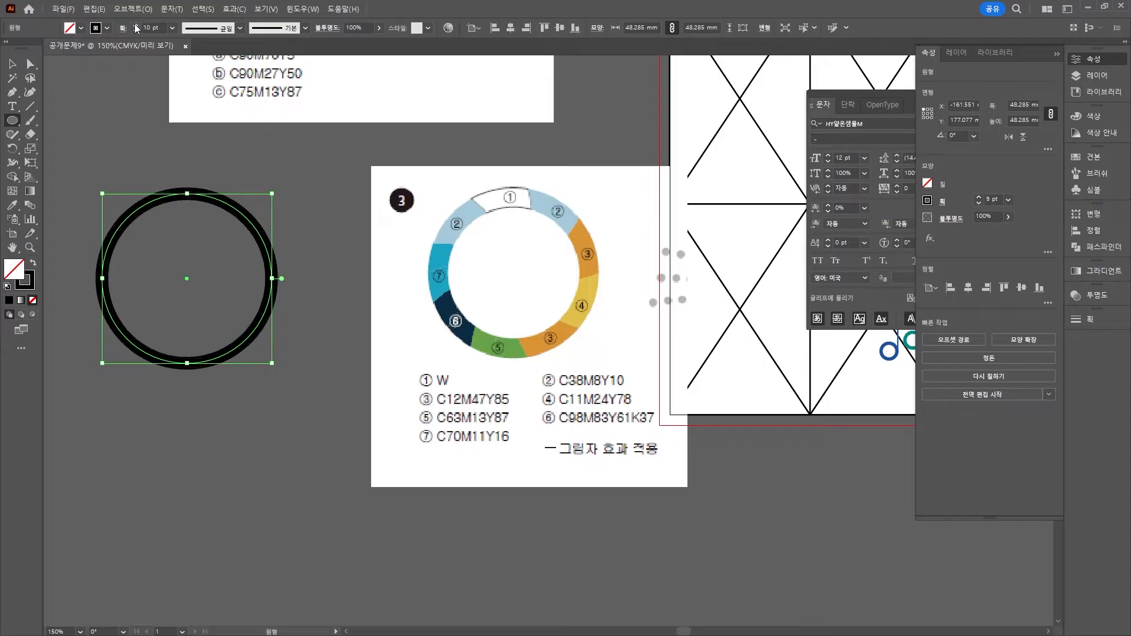
pyautogui.click(136, 24)
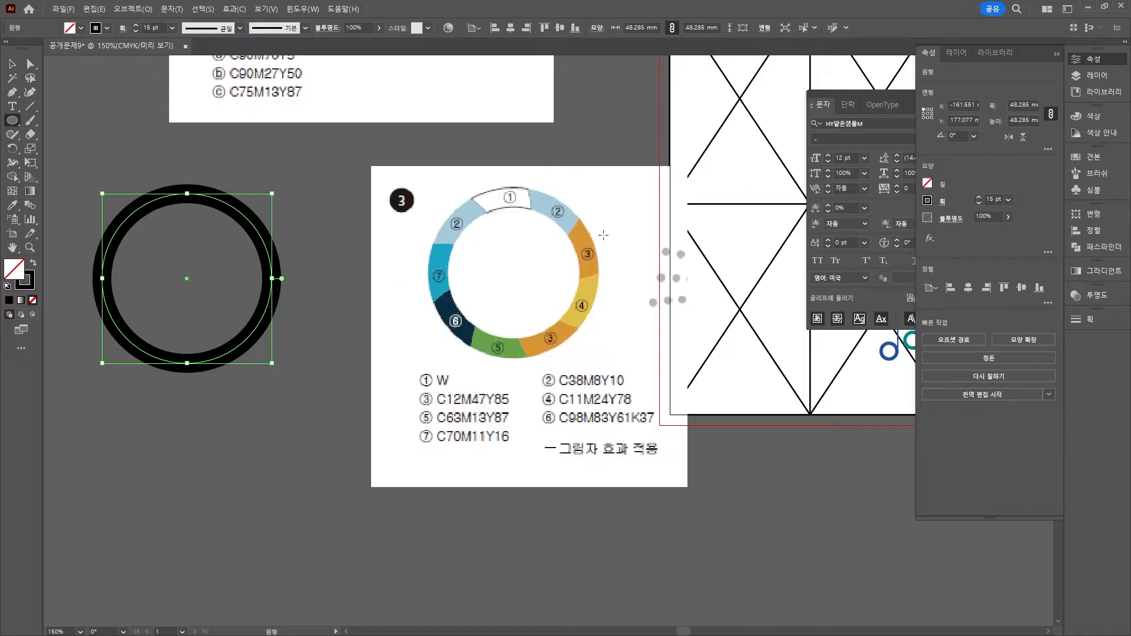
pyautogui.click(603, 235)
pyautogui.click(595, 341)
pyautogui.click(11, 64)
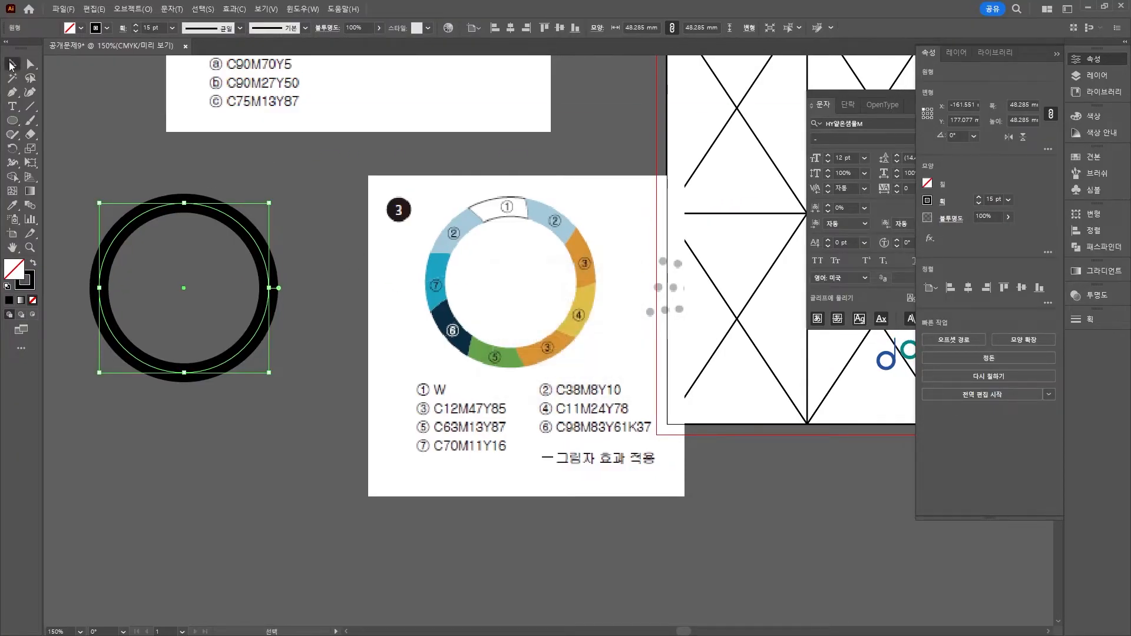
# Move the circle onto the artboard's left half, below the FESTIVAL title, and enlarge it to about 58 mm across
pyautogui.click(330, 182)
pyautogui.moveTo(471, 235); pyautogui.dragTo(103, 382)
pyautogui.moveTo(485, 303); pyautogui.dragTo(663, 296)
pyautogui.moveTo(68, 403); pyautogui.dragTo(672, 207)
pyautogui.moveTo(715, 282); pyautogui.dragTo(256, 415)
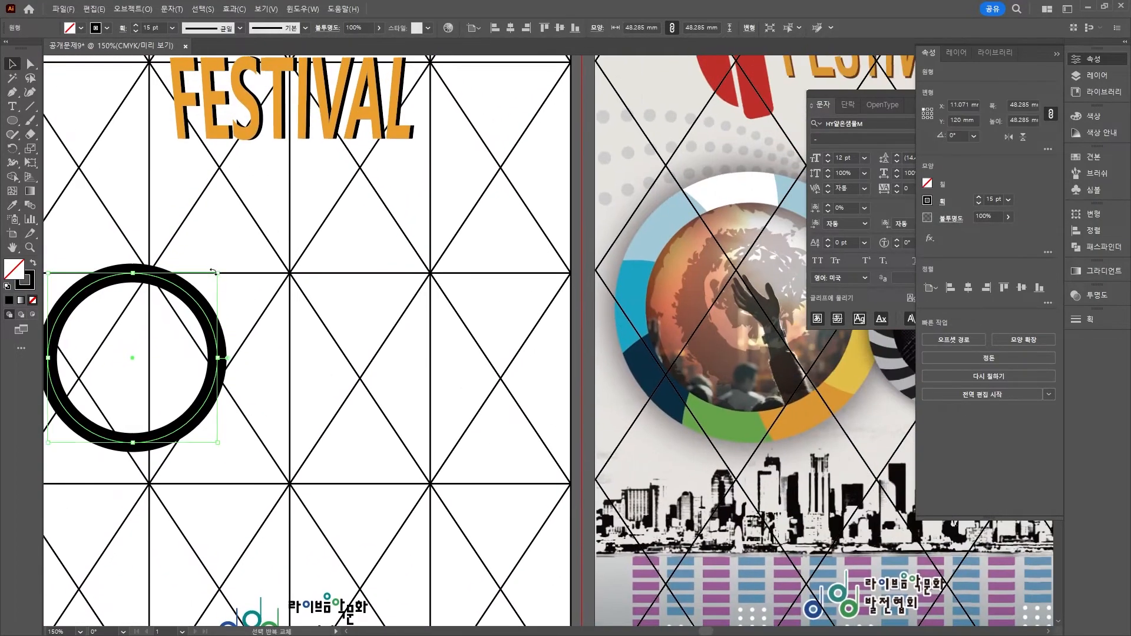
pyautogui.moveTo(213, 272); pyautogui.dragTo(257, 258)
pyautogui.keyDown('alt'); pyautogui.scroll(-1, 298, 282); pyautogui.keyUp('alt')
pyautogui.scroll(1, 330, 318)
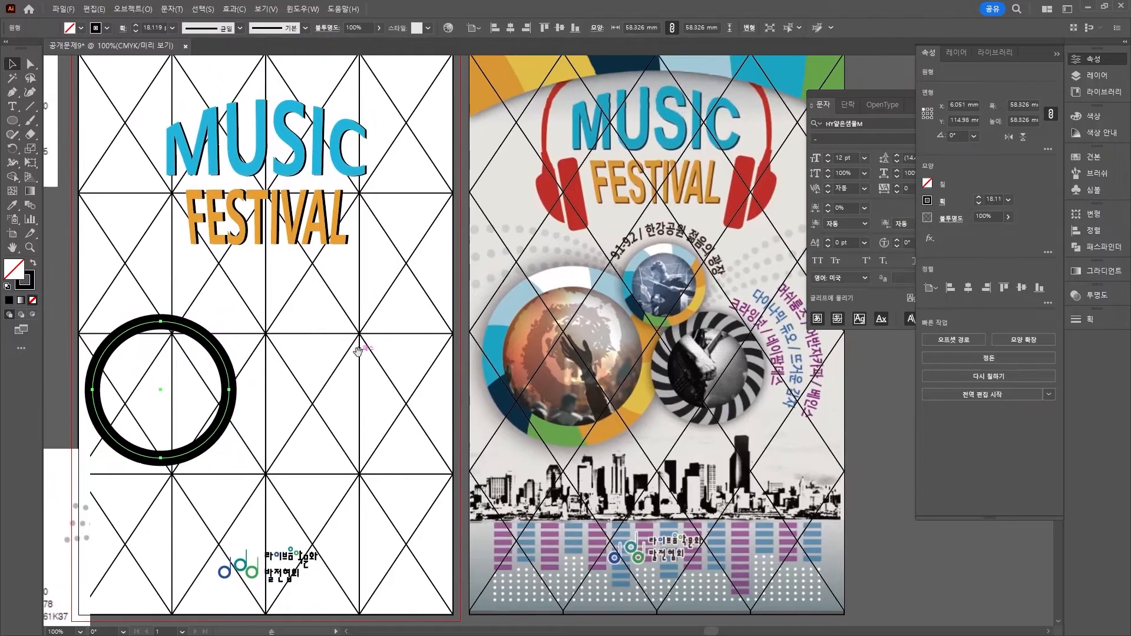
pyautogui.moveTo(207, 334)
pyautogui.mouseDown()
pyautogui.moveTo(211, 318)
pyautogui.moveTo(227, 316)
pyautogui.mouseUp()
# Enlarge the circle from its centre to about 67 mm across and set its stroke weight to 30 pt
pyautogui.click(136, 26)
pyautogui.click(136, 26)
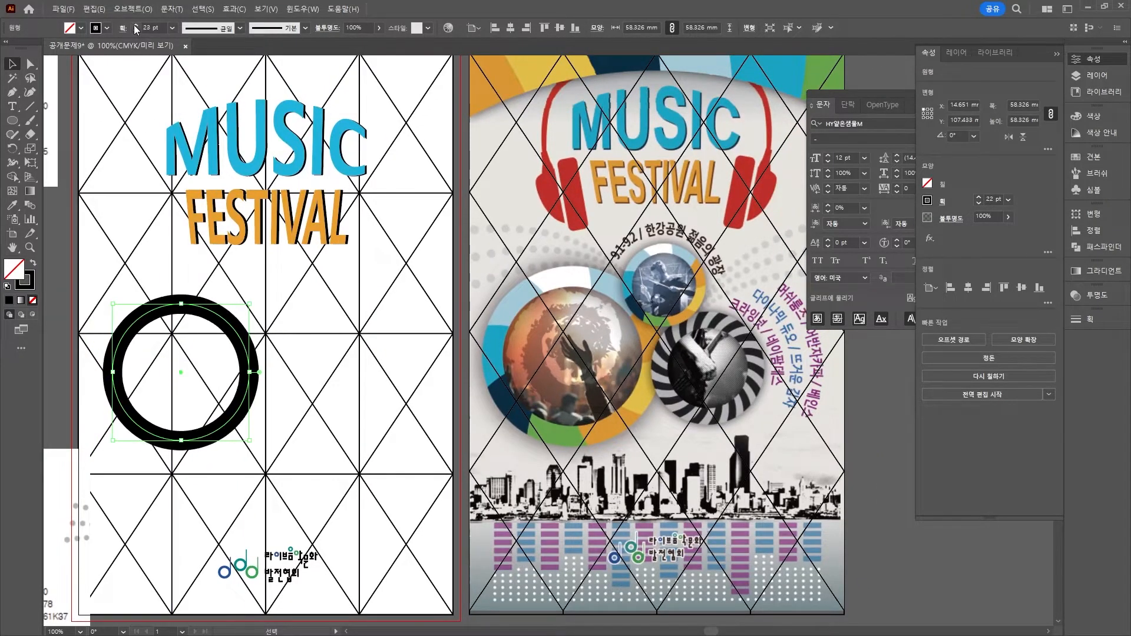
pyautogui.click(135, 25)
pyautogui.click(136, 25)
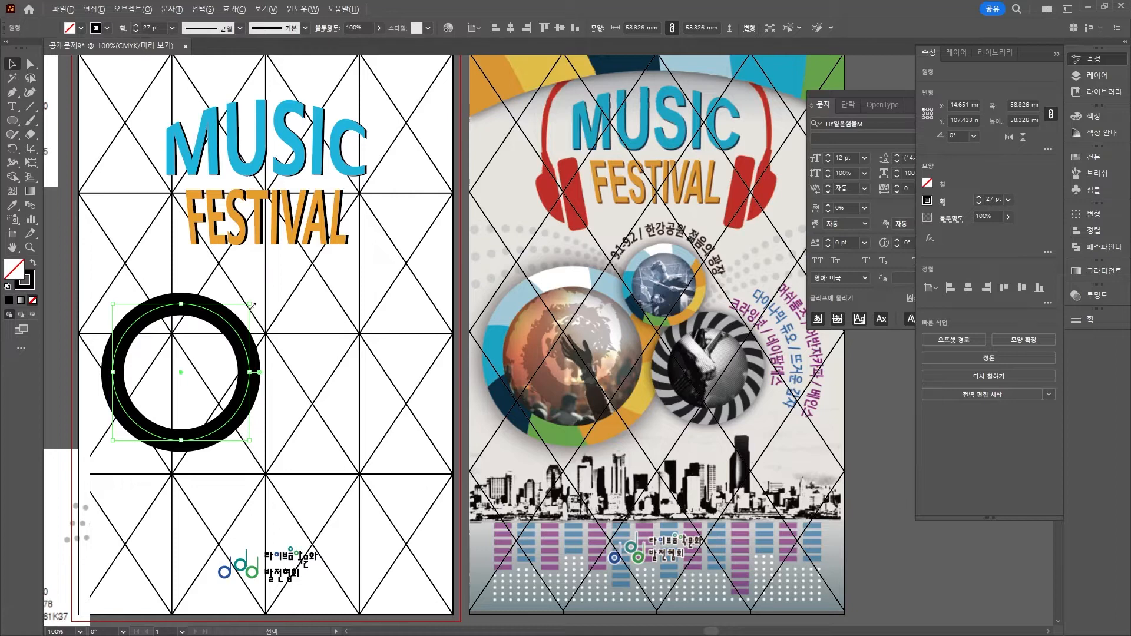
pyautogui.moveTo(252, 305); pyautogui.dragTo(260, 294)
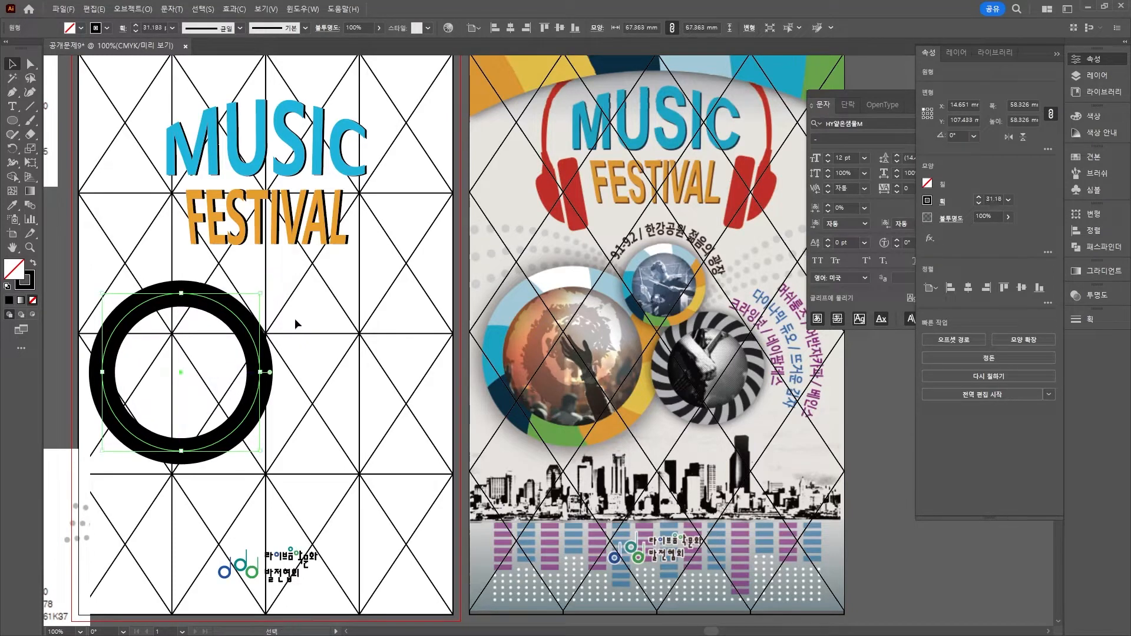
pyautogui.click(135, 32)
pyautogui.click(161, 169)
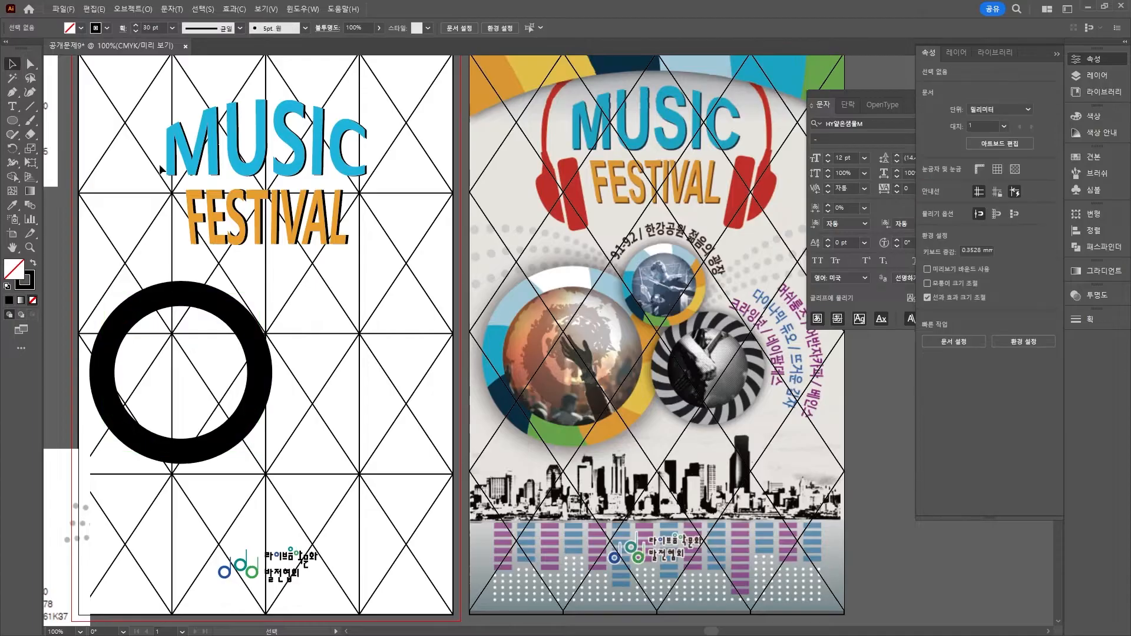
# Expand the circle's stroke into a filled ring shape and leave isolation mode
pyautogui.click(165, 305)
pyautogui.click(132, 9)
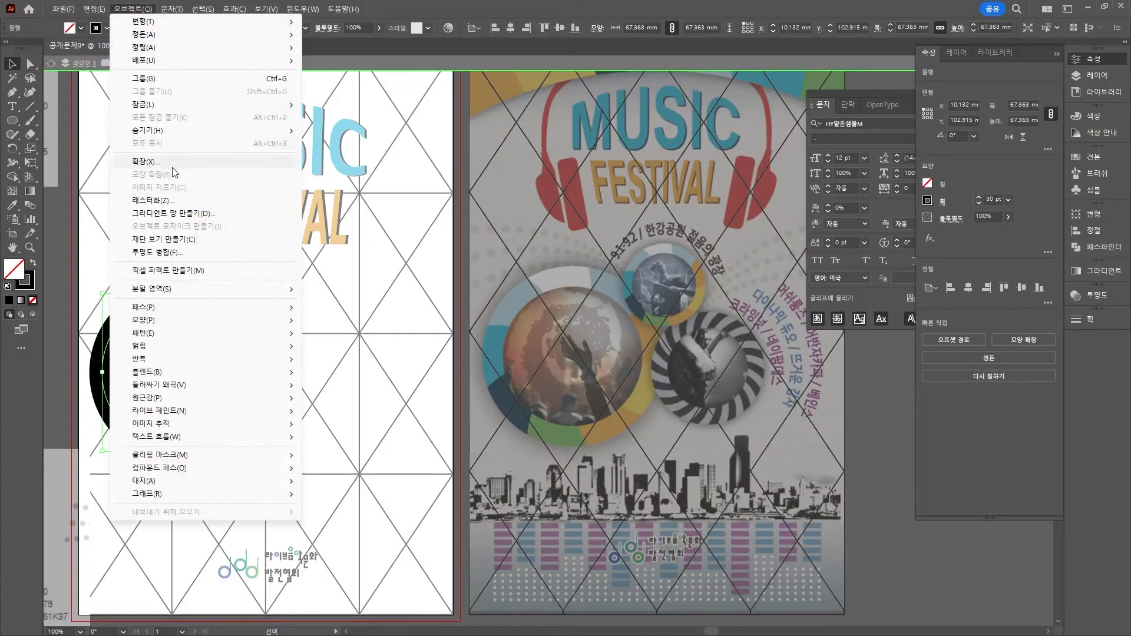
pyautogui.click(124, 146)
pyautogui.click(537, 392)
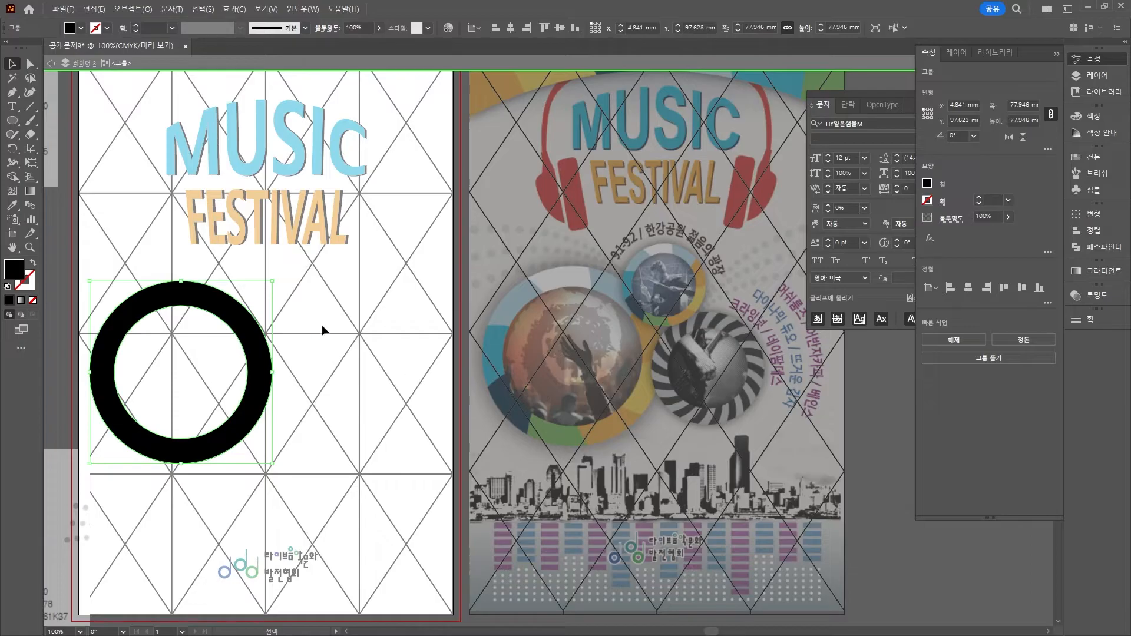
pyautogui.click(52, 63)
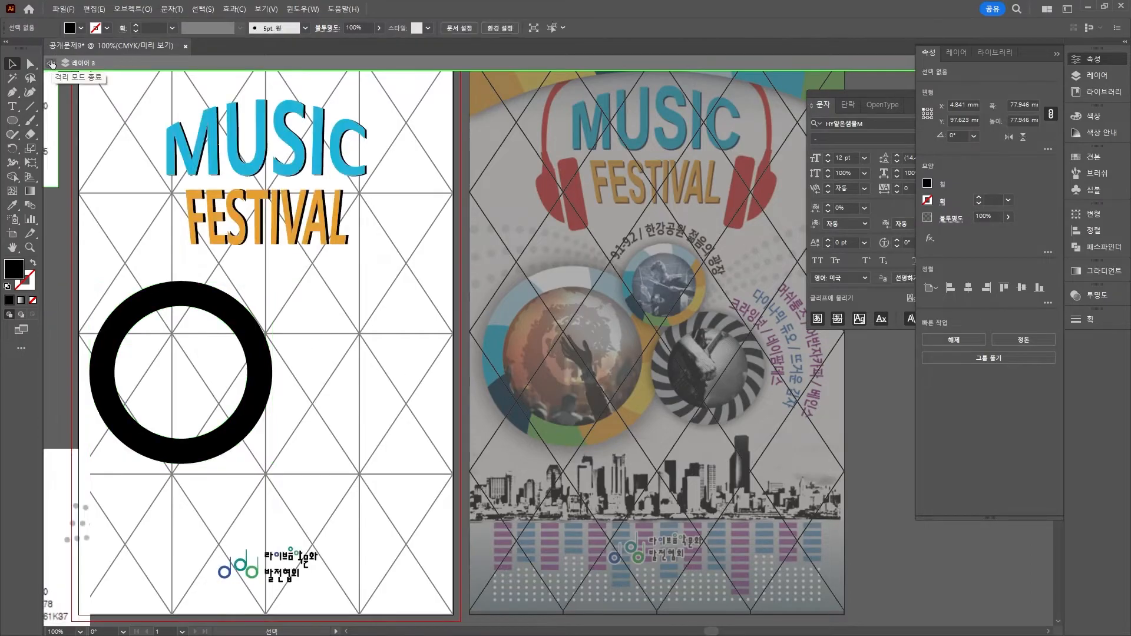
# Move the expanded ring off the artboard to the empty space beside the colour ring reference
pyautogui.click(224, 312)
pyautogui.scroll(-5, 353, 265)
pyautogui.hscroll(-10, 354, 265)
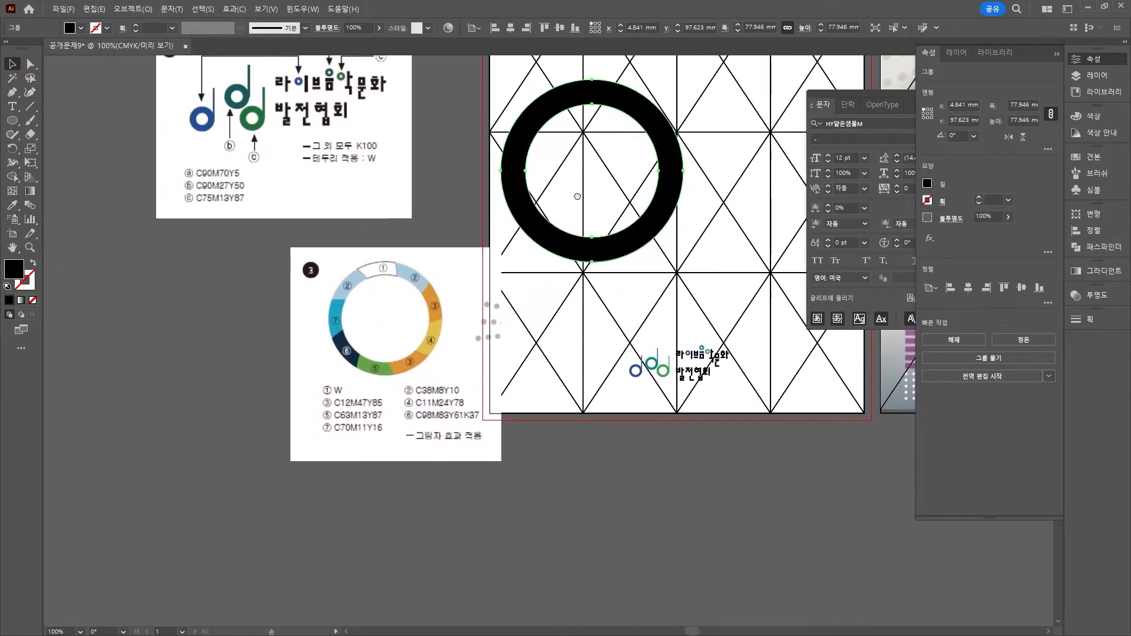
pyautogui.moveTo(528, 171); pyautogui.dragTo(72, 359)
pyautogui.scroll(-1, 72, 359)
pyautogui.hscroll(-2, 73, 359)
pyautogui.moveTo(193, 265); pyautogui.dragTo(222, 243)
pyautogui.scroll(-1, 301, 283)
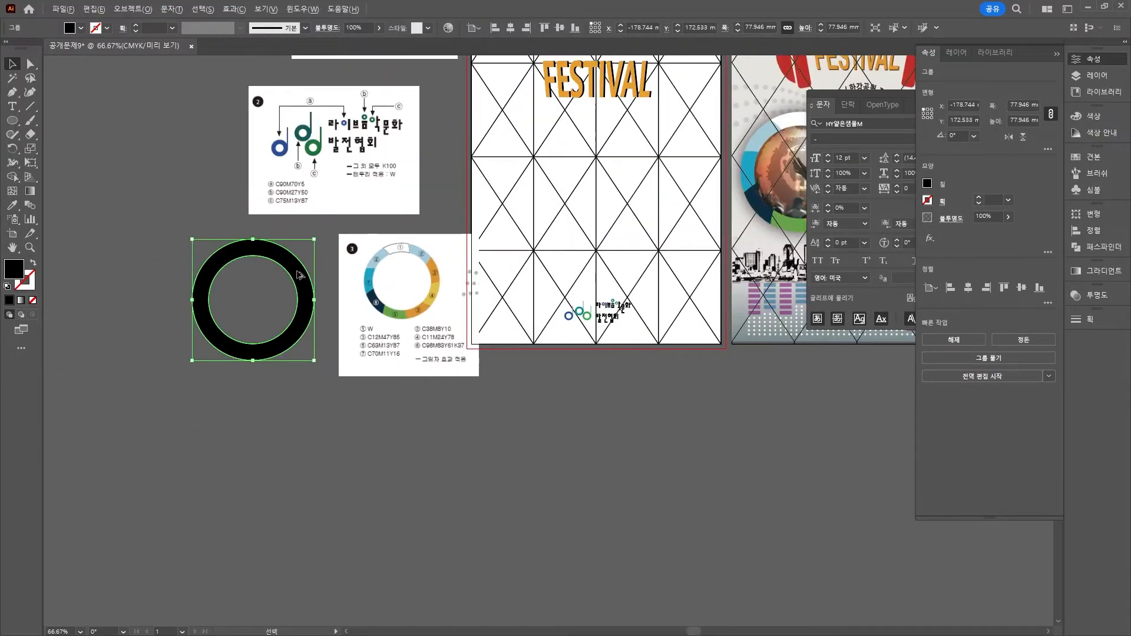
# Draw a curved dividing path across the upper part of the ring with the Pen tool and position it over the band
pyautogui.scroll(2, 303, 277)
pyautogui.scroll(1, 298, 247)
pyautogui.hscroll(-1, 298, 247)
pyautogui.click(11, 92)
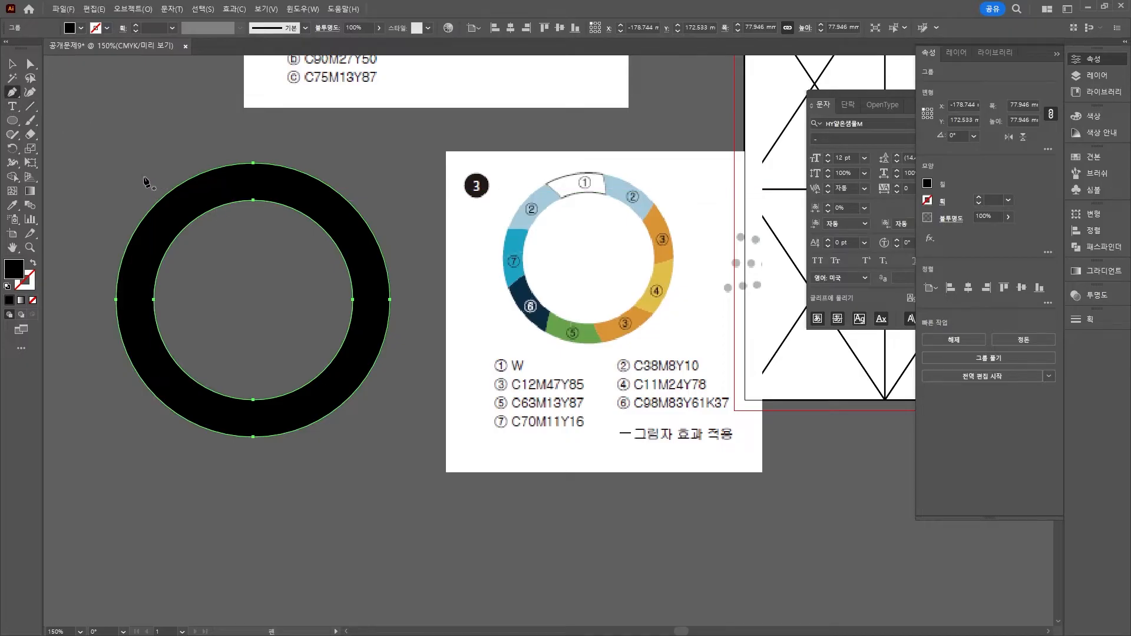
pyautogui.click(271, 151)
pyautogui.moveTo(272, 223); pyautogui.dragTo(258, 242)
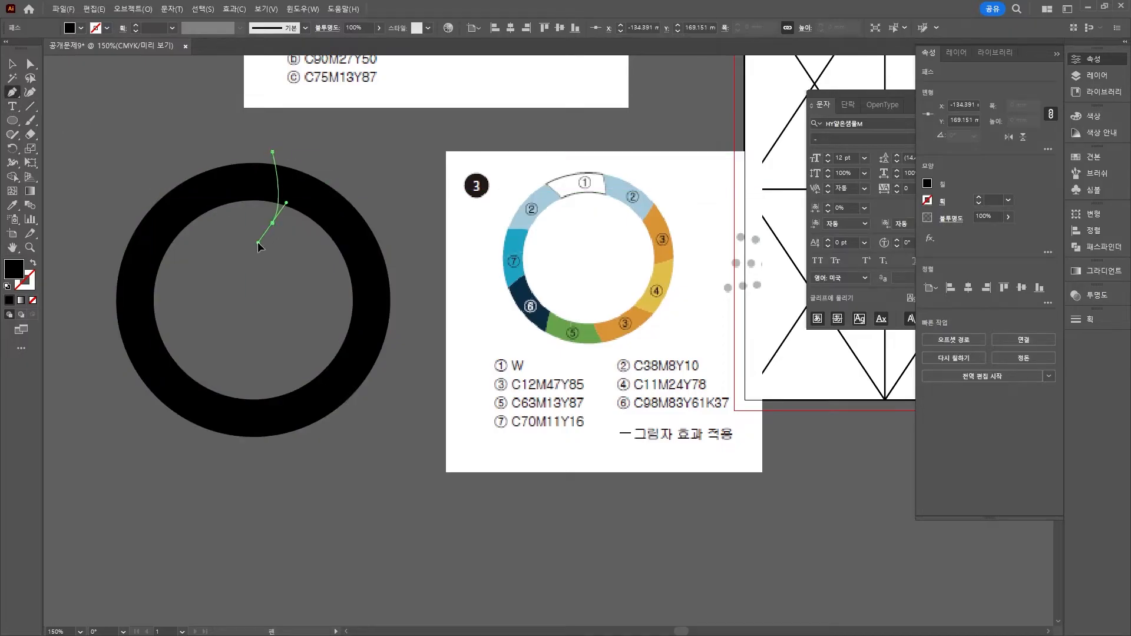
pyautogui.click(254, 256)
pyautogui.keyDown('ctrl'); pyautogui.click(309, 279); pyautogui.keyUp('ctrl')
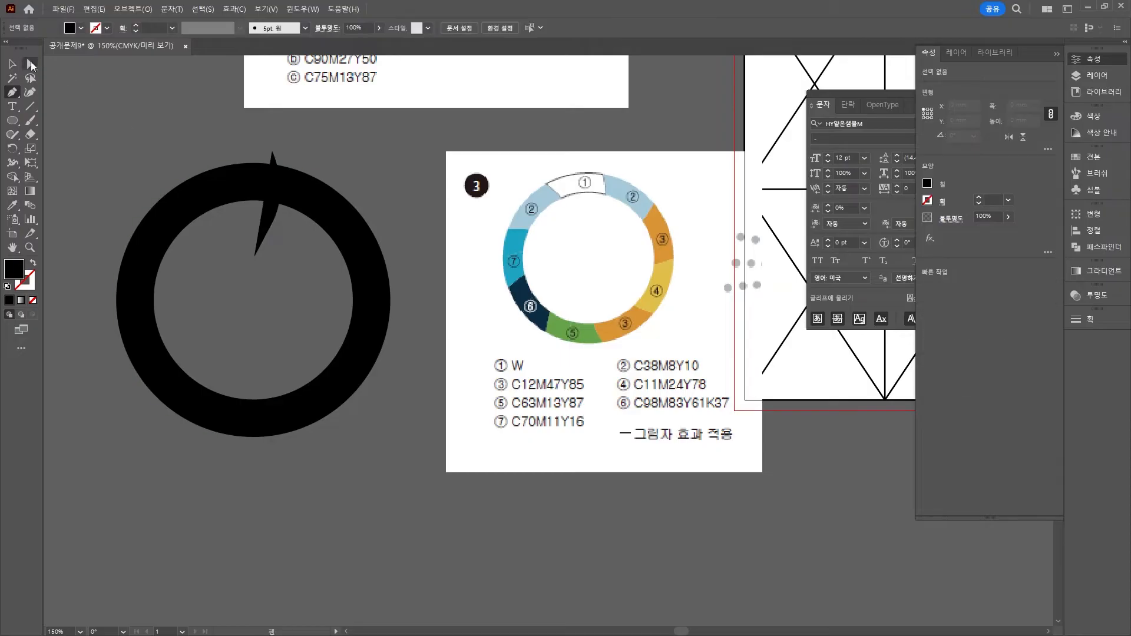
pyautogui.click(12, 64)
pyautogui.click(268, 177)
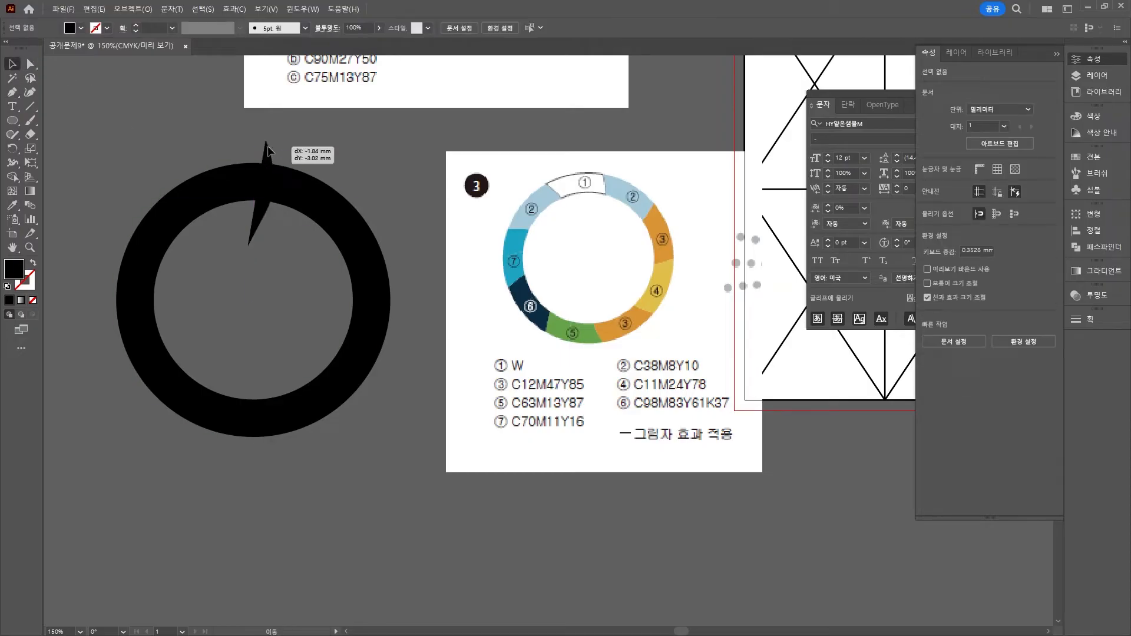
# Give the dividing curve a white 1 pt stroke and no fill
pyautogui.click(6, 287)
pyautogui.click(33, 263)
pyautogui.click(33, 301)
pyautogui.click(275, 288)
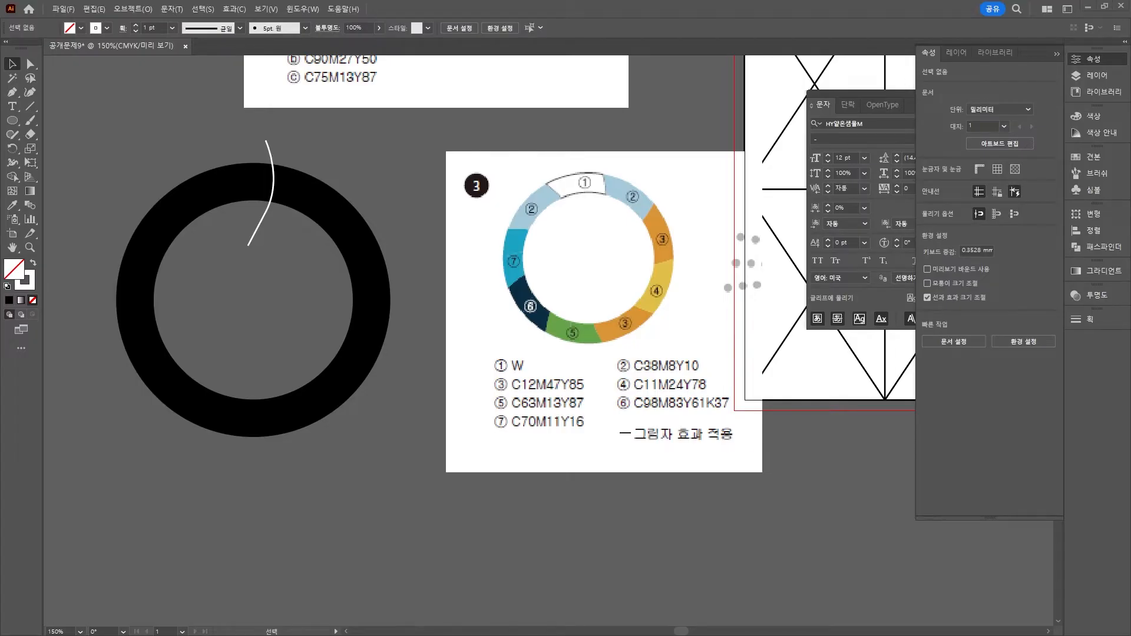
# Switch to Calculator to compute 360/9 for the rotation angle, and return to the ring drawing
pyautogui.hotkey('alt', 'Tab')
pyautogui.write('360/9')
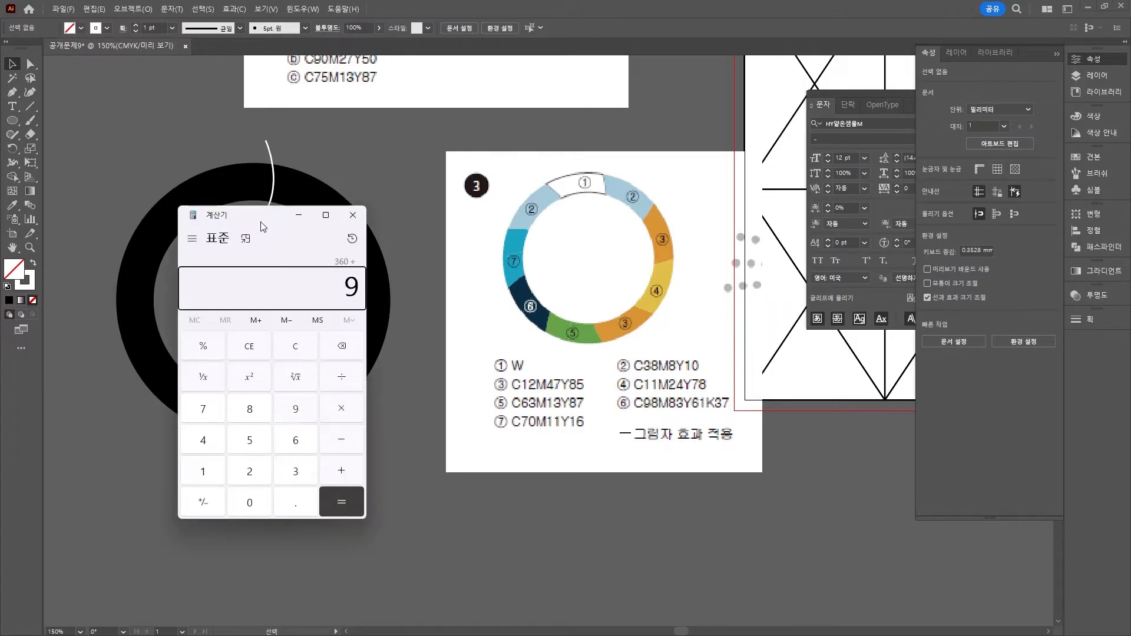
pyautogui.press('Return')
pyautogui.hotkey('alt', 'Tab')
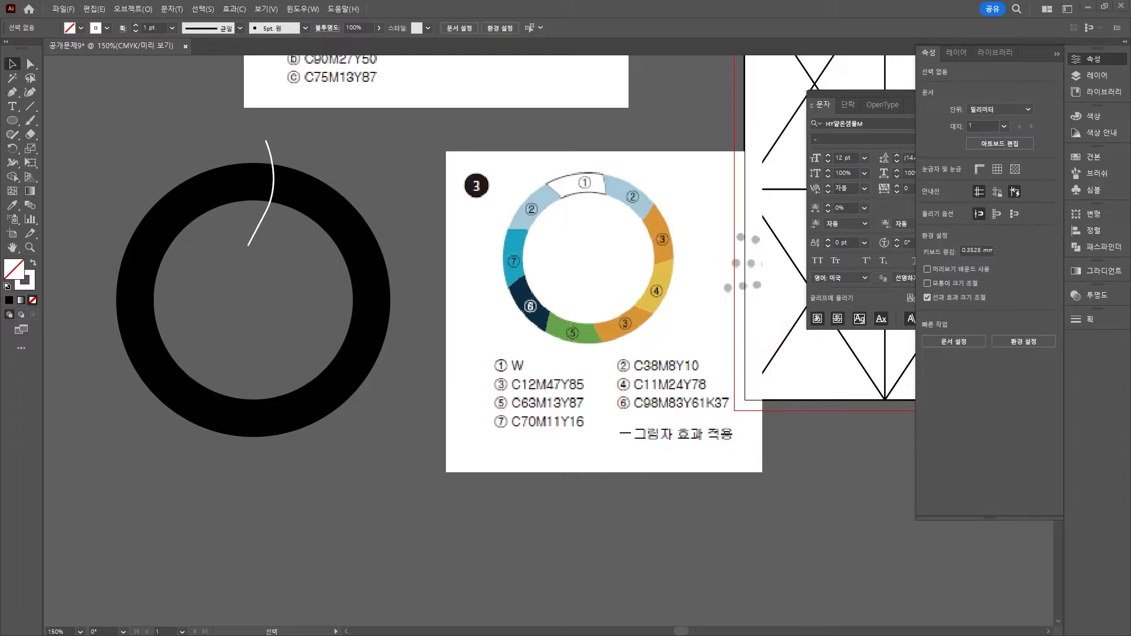
# Rotate copies of the white curve about the ring's centre in 40° increments until nine curves surround the ring
pyautogui.click(260, 225)
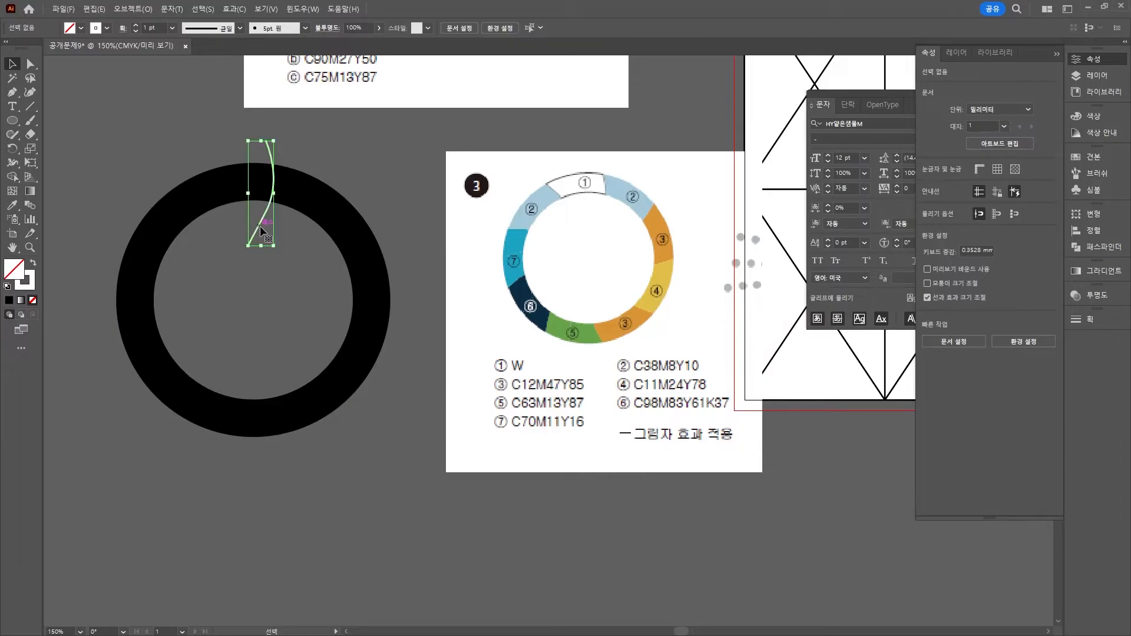
pyautogui.click(12, 150)
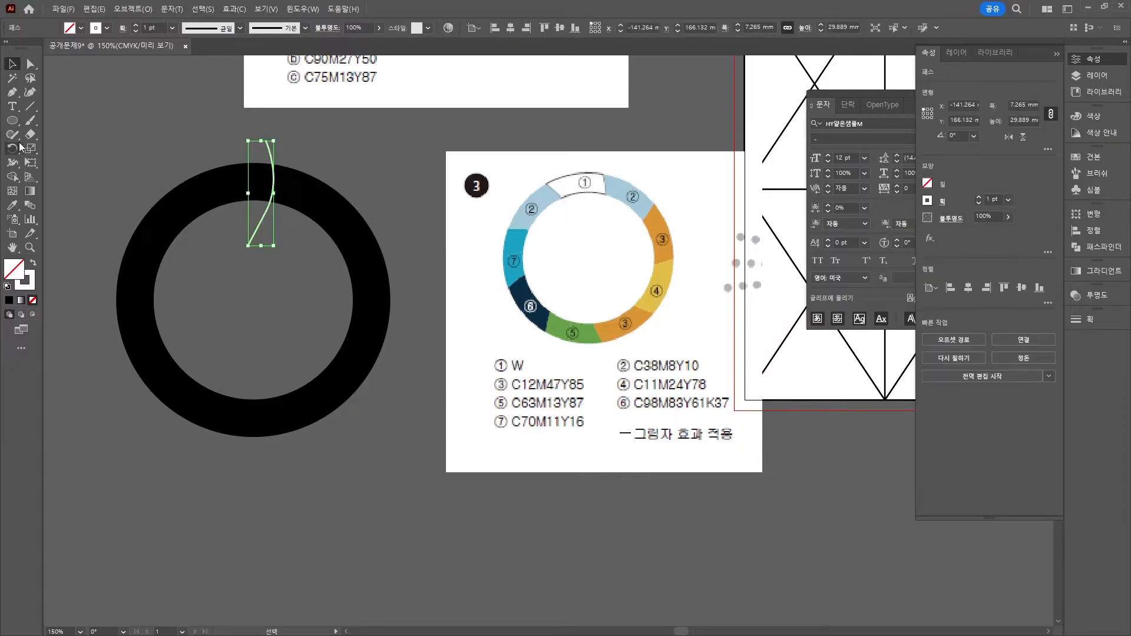
pyautogui.keyDown('alt'); pyautogui.click(252, 299); pyautogui.keyUp('alt')
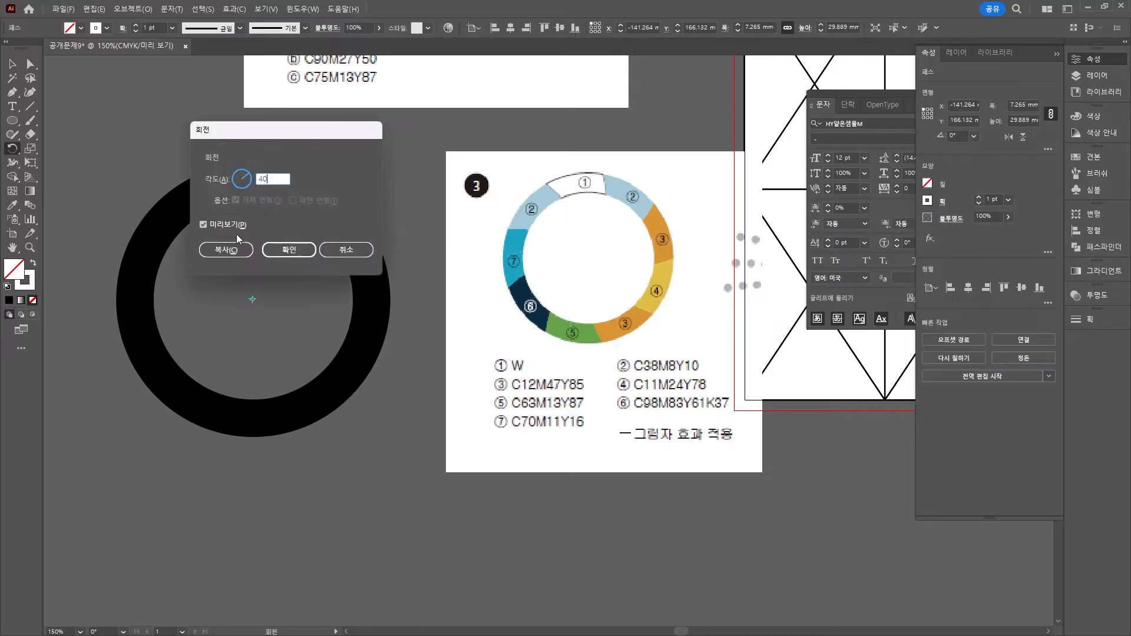
pyautogui.click(235, 252)
pyautogui.hotkey('ctrl', 'd')
pyautogui.hotkey('ctrl', 'd')
pyautogui.hotkey('ctrl', 'd')
pyautogui.hotkey('ctrl', 'd')
pyautogui.hotkey('ctrl', 'd')
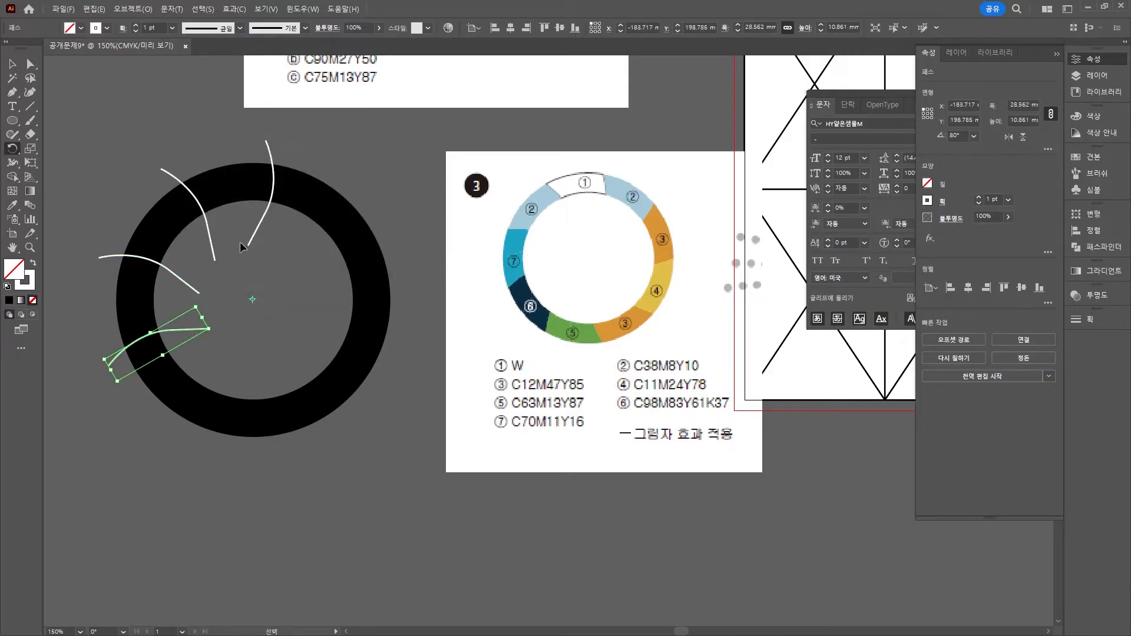
pyautogui.hotkey('ctrl', 'd')
pyautogui.hotkey('ctrl', 'd')
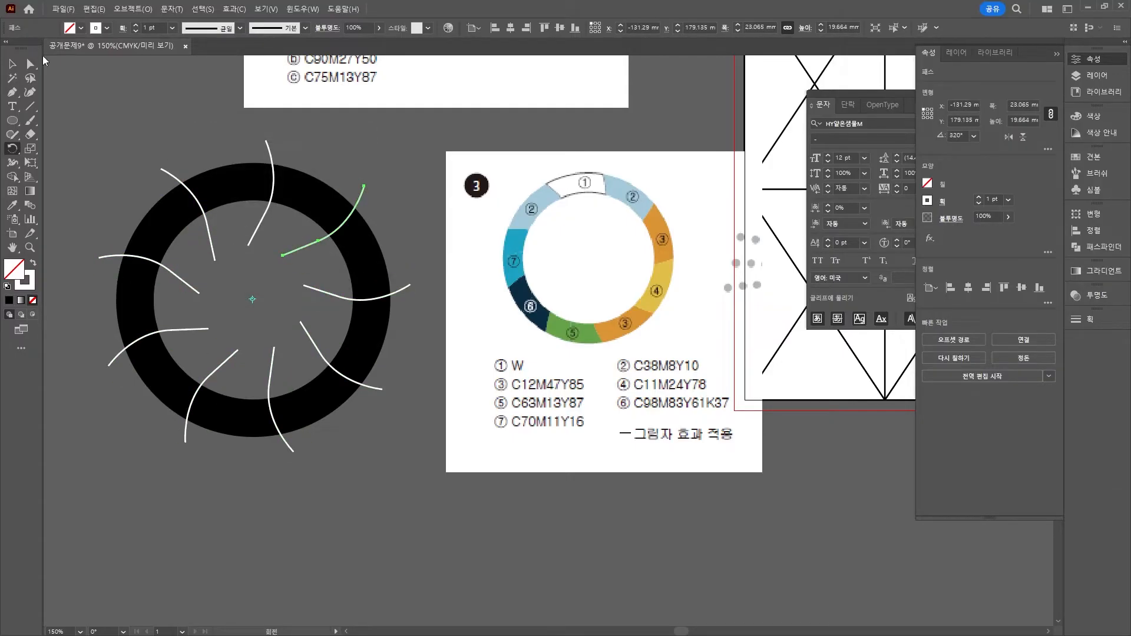
# Divide the black ring along the nine white curves into ungrouped segments and clear the stray paths inside it
pyautogui.click(19, 66)
pyautogui.moveTo(88, 131); pyautogui.dragTo(411, 468)
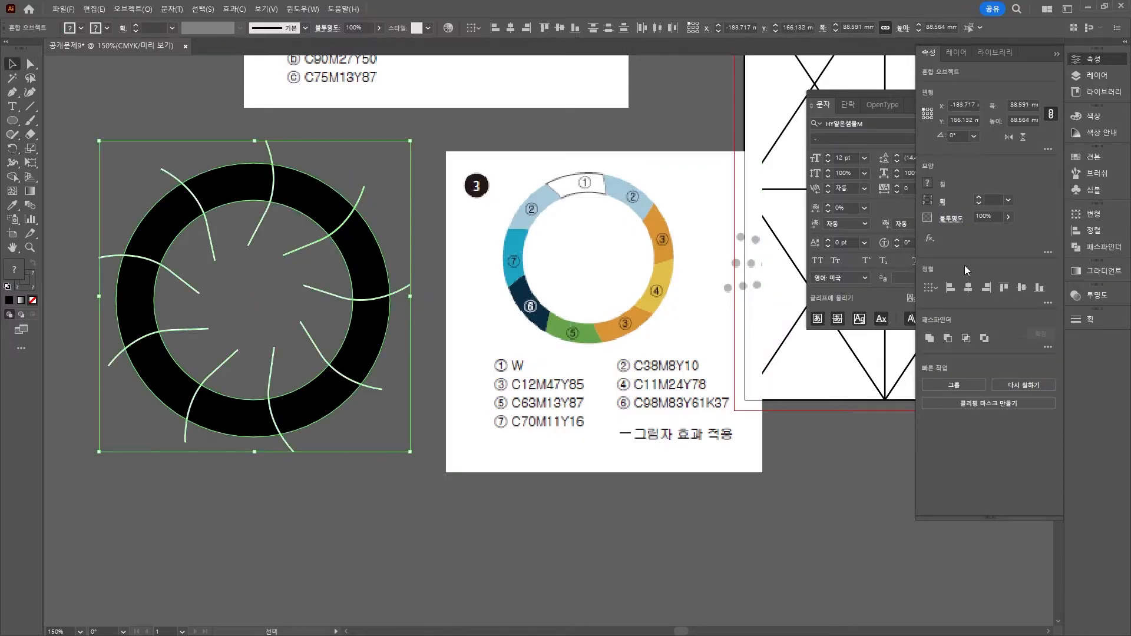
pyautogui.click(1097, 247)
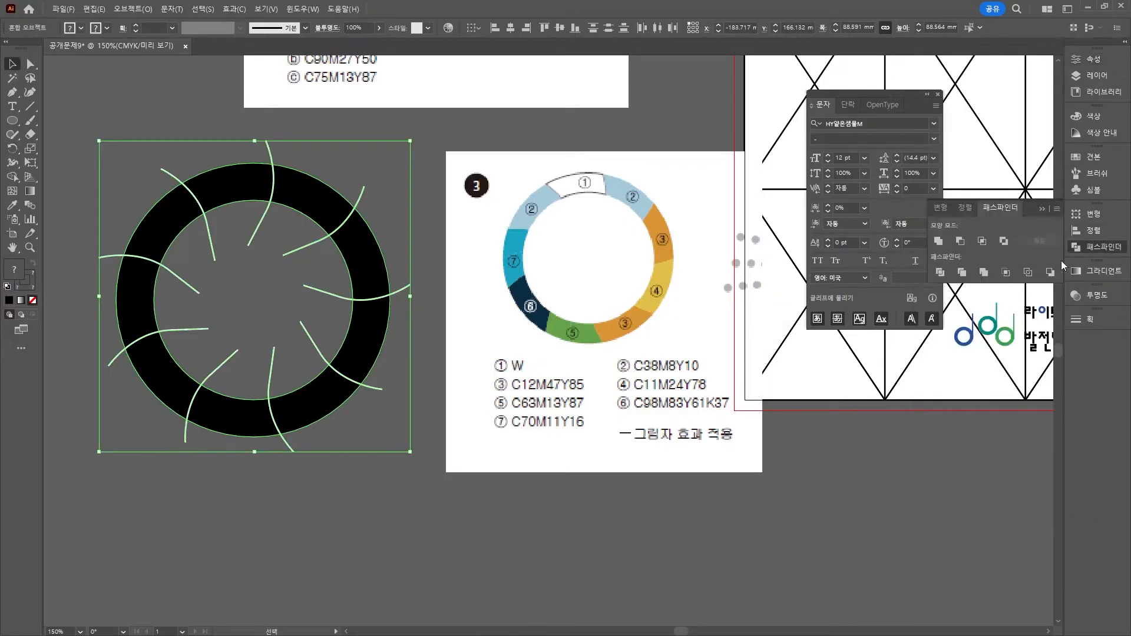
pyautogui.click(940, 272)
pyautogui.rightClick(375, 259)
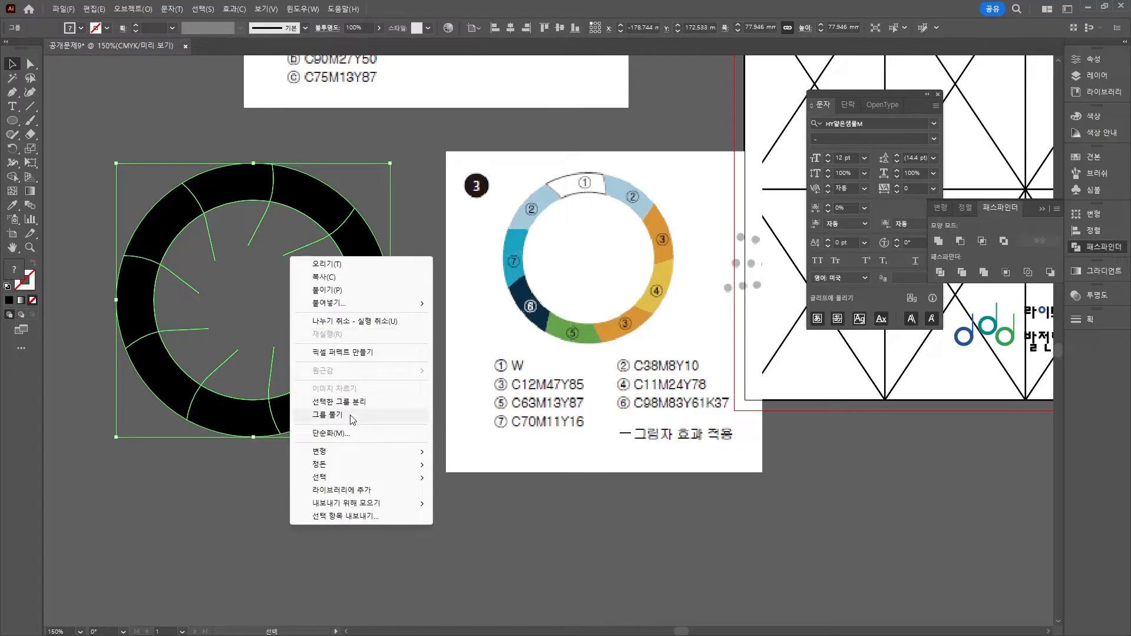
pyautogui.click(351, 415)
pyautogui.click(245, 358)
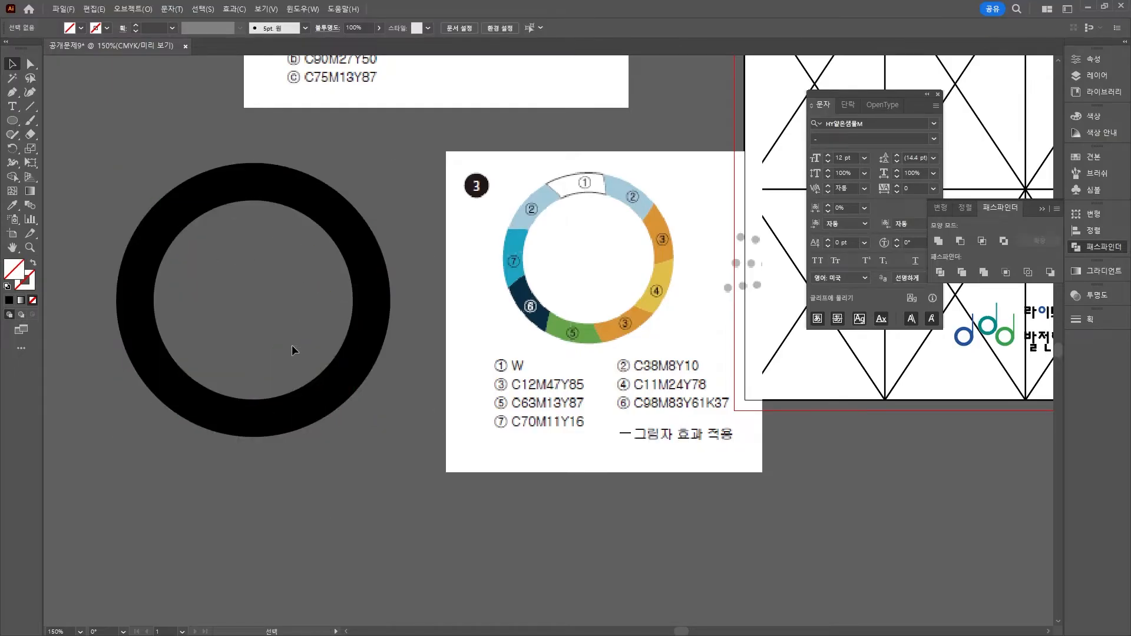
pyautogui.moveTo(297, 267); pyautogui.dragTo(270, 348)
# Fill the ring's top segment with white by setting its black value to 0%
pyautogui.click(229, 187)
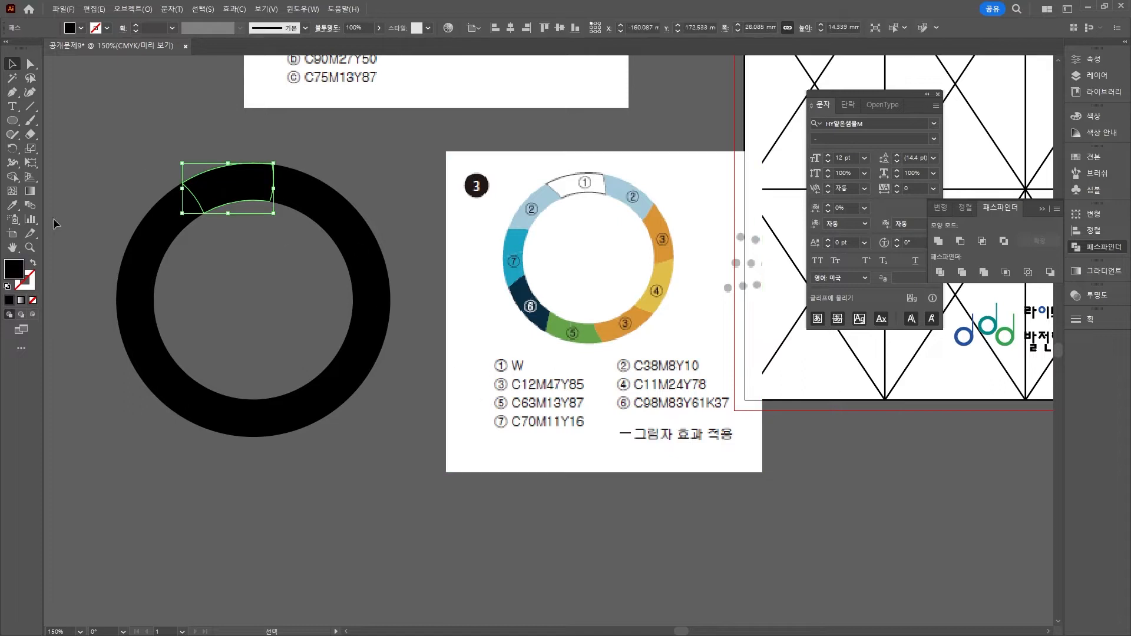
pyautogui.doubleClick(14, 270)
pyautogui.doubleClick(782, 483)
pyautogui.write('0')
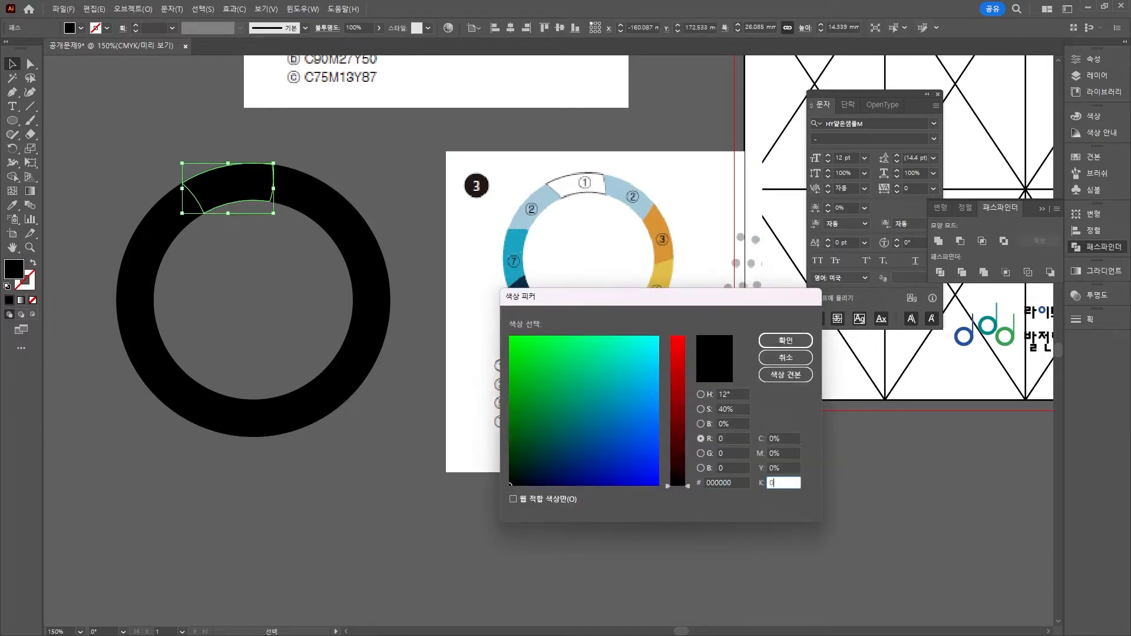
pyautogui.press('Return')
# Fill the two segments flanking the white one with light blue, C38 M8 Y10 K0
pyautogui.click(312, 194)
pyautogui.keyDown('shift'); pyautogui.click(165, 221); pyautogui.keyUp('shift')
pyautogui.doubleClick(14, 269)
pyautogui.moveTo(412, 333); pyautogui.dragTo(276, 336)
pyautogui.doubleClick(465, 478)
pyautogui.click(1093, 116)
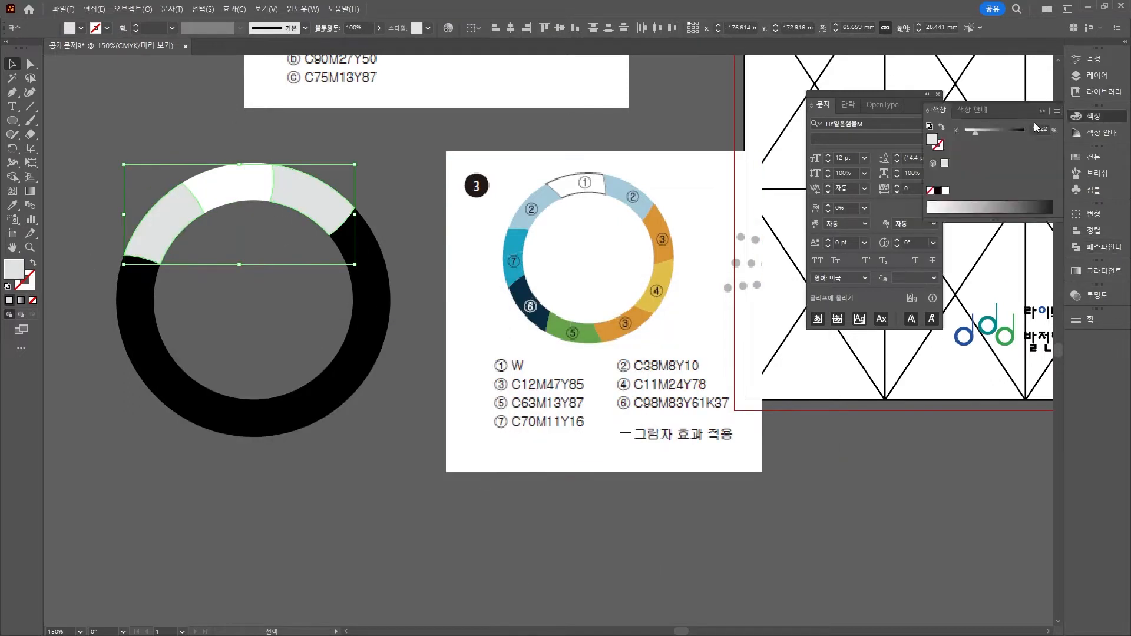
pyautogui.click(1056, 111)
pyautogui.click(966, 175)
pyautogui.click(1038, 130)
pyautogui.write('38\t8\t10')
pyautogui.press('Tab')
pyautogui.write('0')
# Fill the ring's upper-right and lower-right segments with orange, C12 M47 Y85 K0
pyautogui.click(368, 253)
pyautogui.keyDown('shift'); pyautogui.click(336, 401); pyautogui.keyUp('shift')
pyautogui.click(1057, 110)
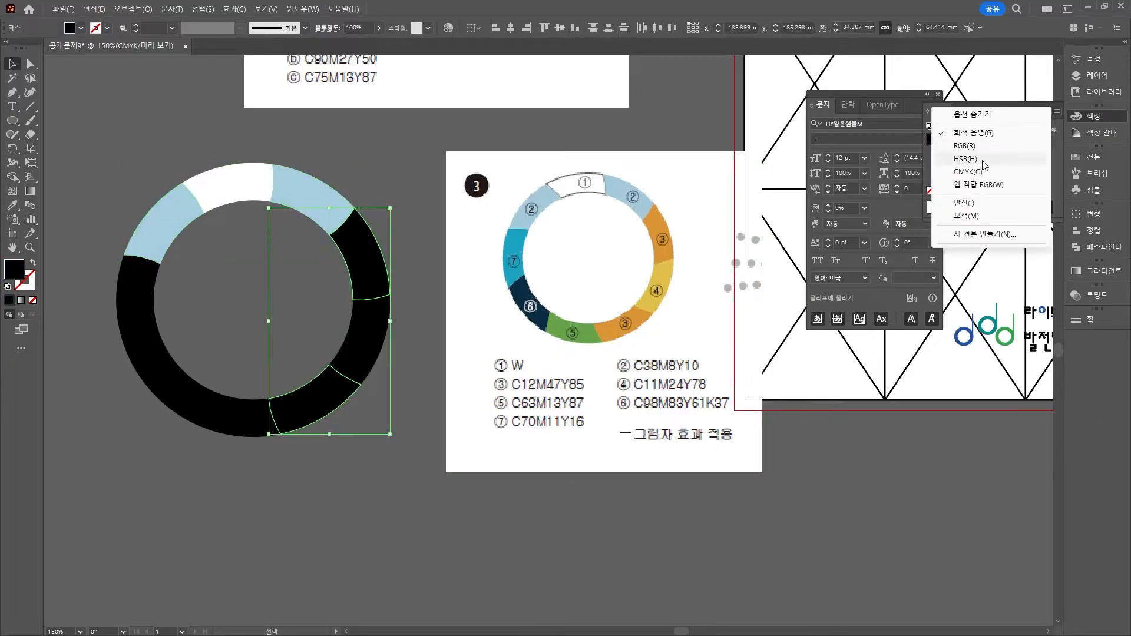
pyautogui.click(981, 170)
pyautogui.moveTo(1046, 132); pyautogui.dragTo(1017, 121)
pyautogui.write('12\t47\t85\t0')
# Fill the segment between the two orange ones with yellow, C11 M24 Y78 K0
pyautogui.click(369, 332)
pyautogui.click(1057, 110)
pyautogui.click(981, 171)
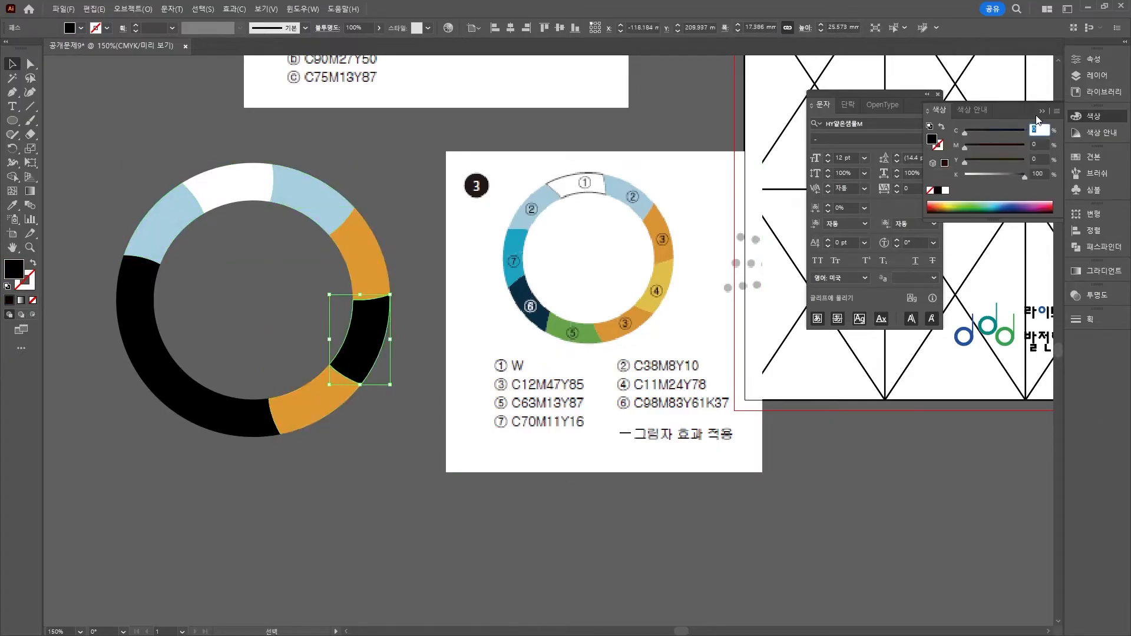
pyautogui.write('11\t24\t78\t0')
# Fill the ring's bottom segment with green, C63 M13 Y87 K0
pyautogui.click(233, 415)
pyautogui.click(1056, 110)
pyautogui.click(981, 171)
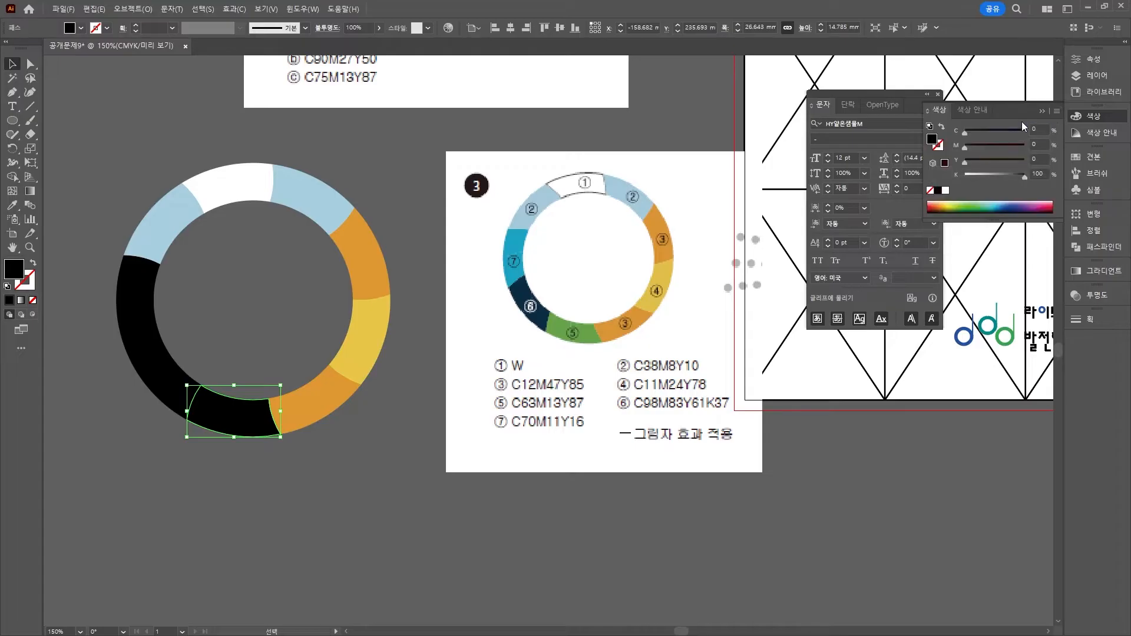
pyautogui.write('63\t13\t87\t0')
# Fill the ring's lower-left segment with navy, C98 M83 Y61 K37
pyautogui.click(154, 376)
pyautogui.click(1056, 110)
pyautogui.click(981, 171)
pyautogui.click(1038, 130)
pyautogui.write('98\t83\t61\t37')
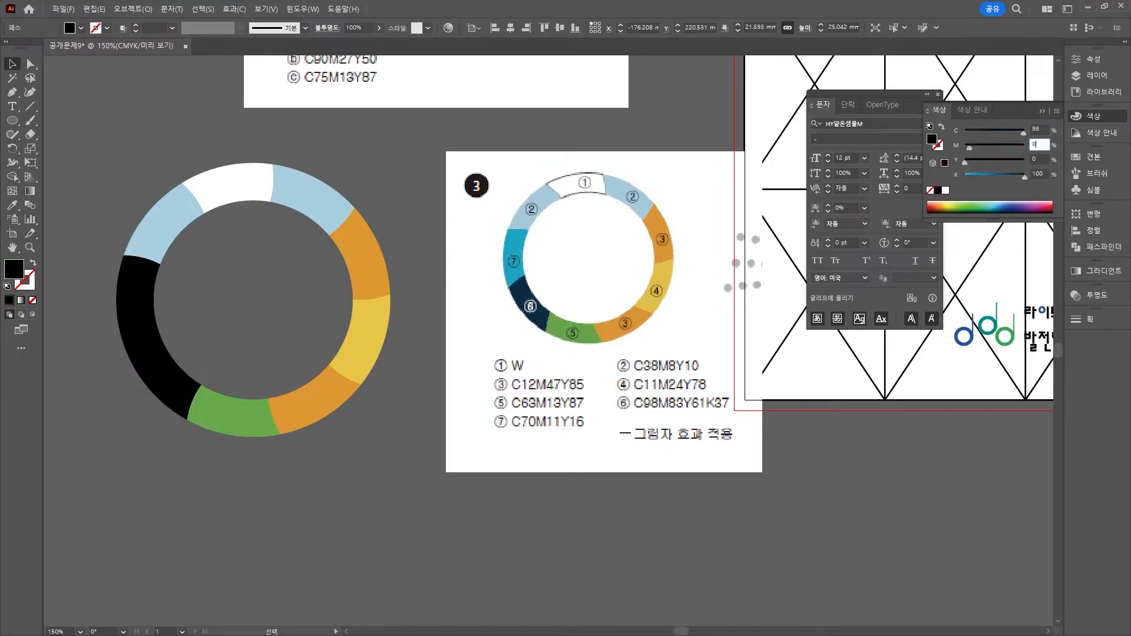
# Fill the remaining black segment on the ring's left with turquoise, C70 M11 Y16 K0
pyautogui.click(137, 298)
pyautogui.click(1057, 111)
pyautogui.click(981, 171)
pyautogui.click(1038, 129)
pyautogui.write('70\t11\t16\t0')
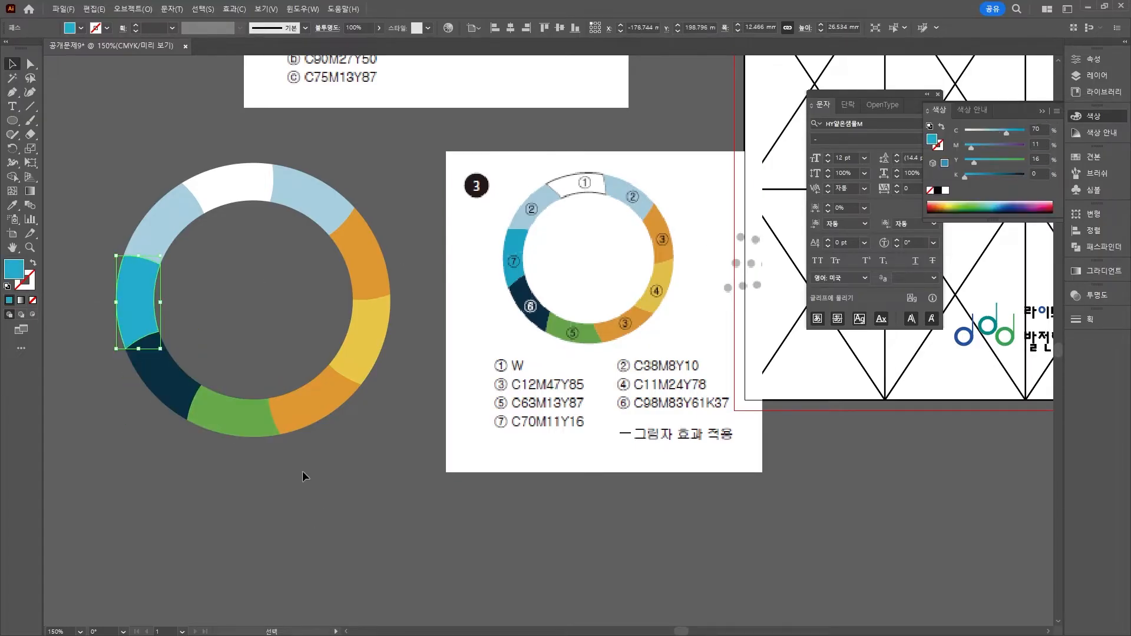
# Group the ring segments and place two copies on the poster below the title, one about 78 mm wide and a smaller one about 39 mm wide
pyautogui.click(77, 94)
pyautogui.scroll(-2, 88, 99)
pyautogui.moveTo(672, 140); pyautogui.dragTo(633, 340)
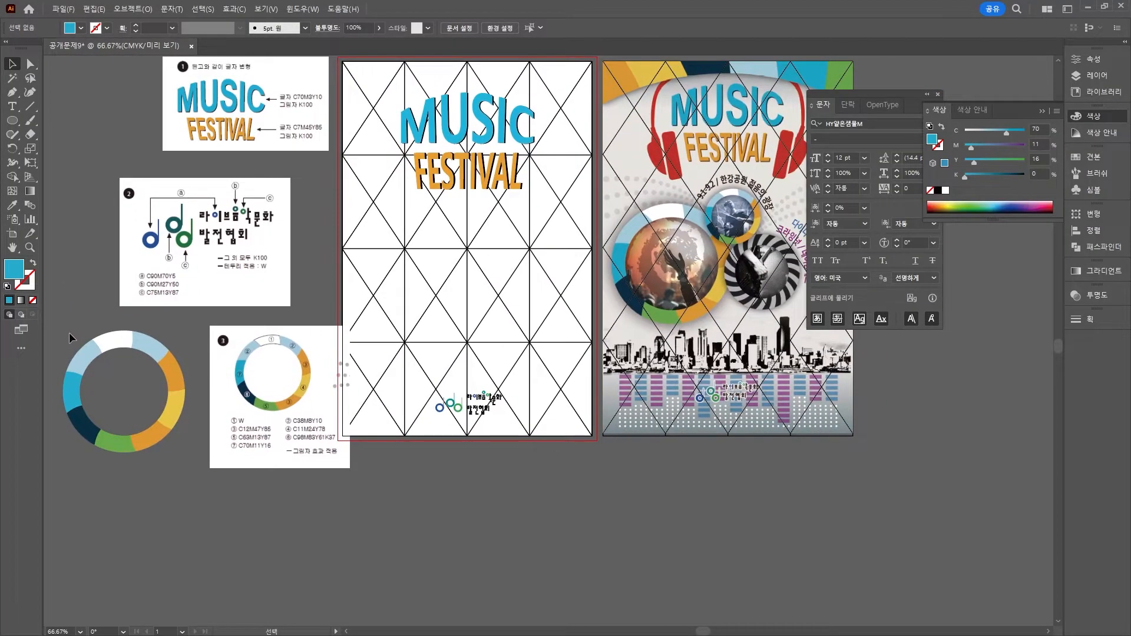
pyautogui.moveTo(69, 338); pyautogui.dragTo(186, 443)
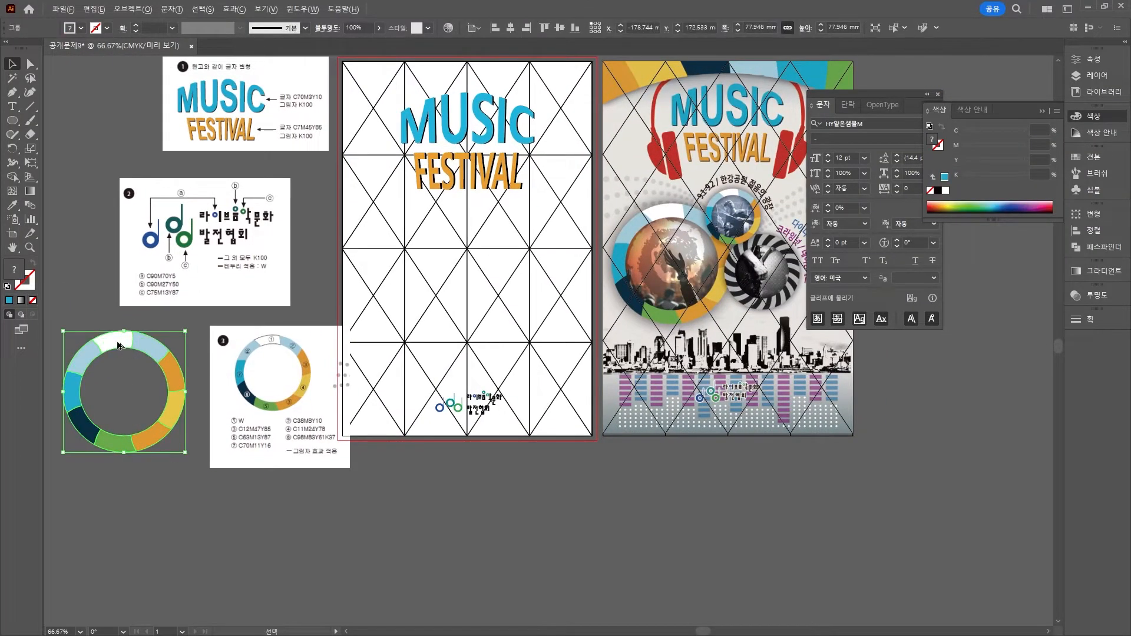
pyautogui.moveTo(117, 345); pyautogui.dragTo(478, 190)
pyautogui.moveTo(544, 176); pyautogui.dragTo(503, 218)
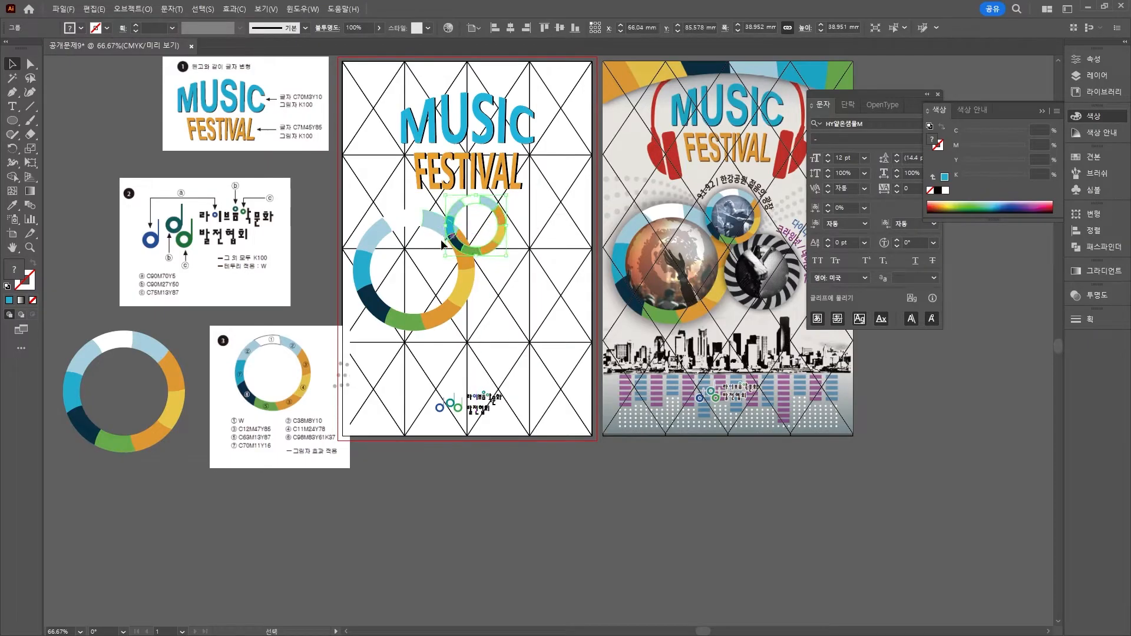
pyautogui.click(412, 225)
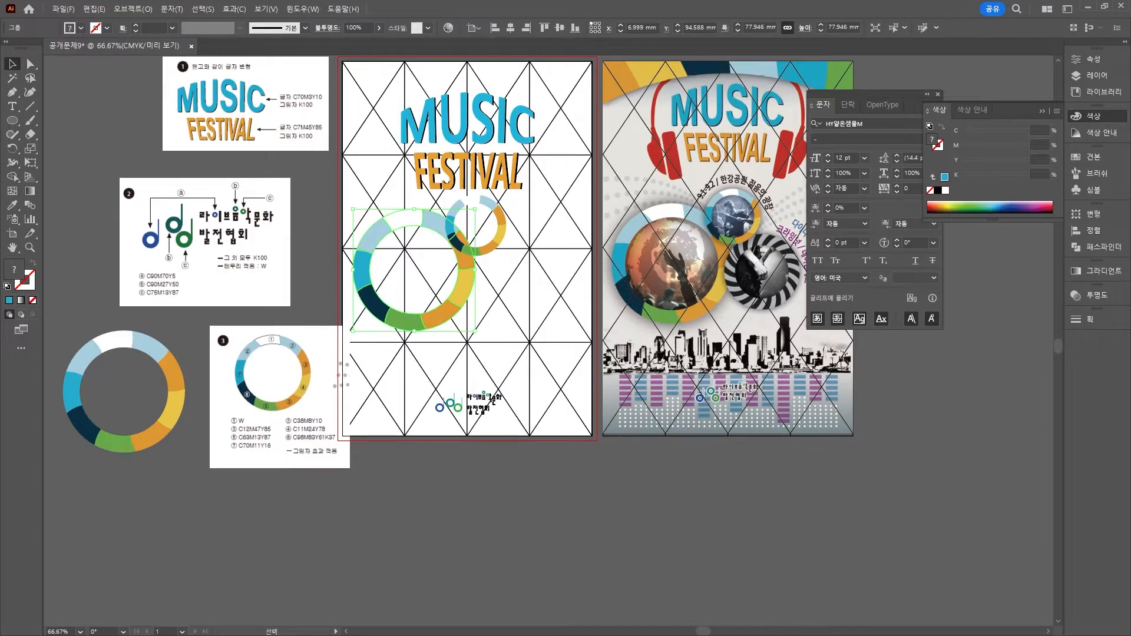
# Set the fill to a red of about C0 M96 Y95 K0 for the headphones of reference 4
pyautogui.scroll(-5, 547, 332)
pyautogui.moveTo(200, 382); pyautogui.dragTo(295, 363)
pyautogui.scroll(1, 288, 415)
pyautogui.scroll(1, 296, 359)
pyautogui.click(13, 92)
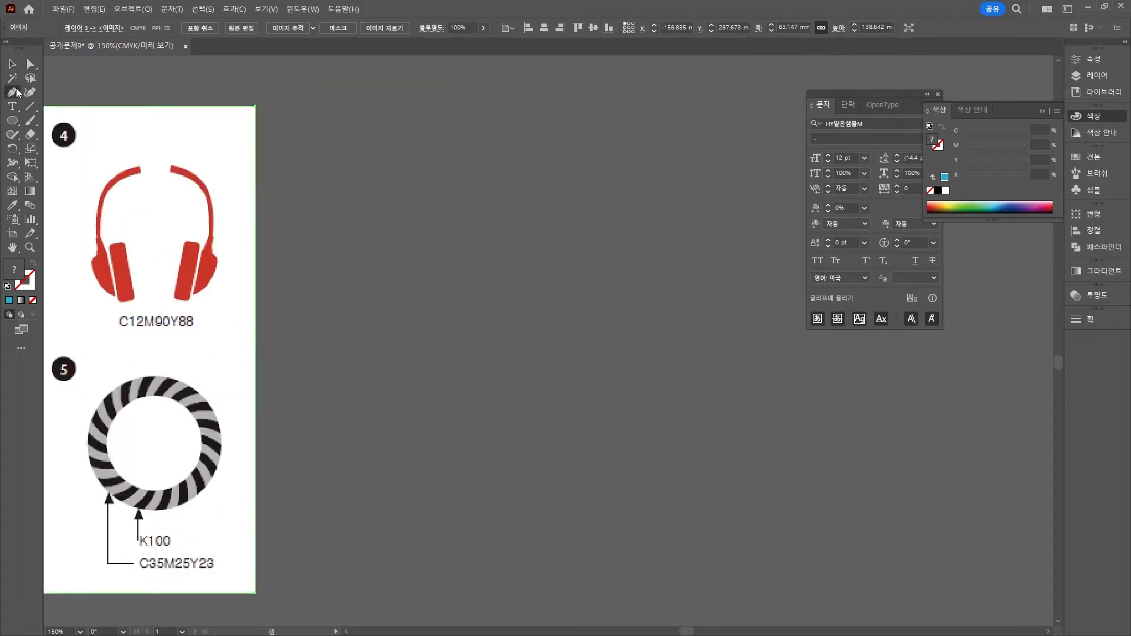
pyautogui.doubleClick(12, 272)
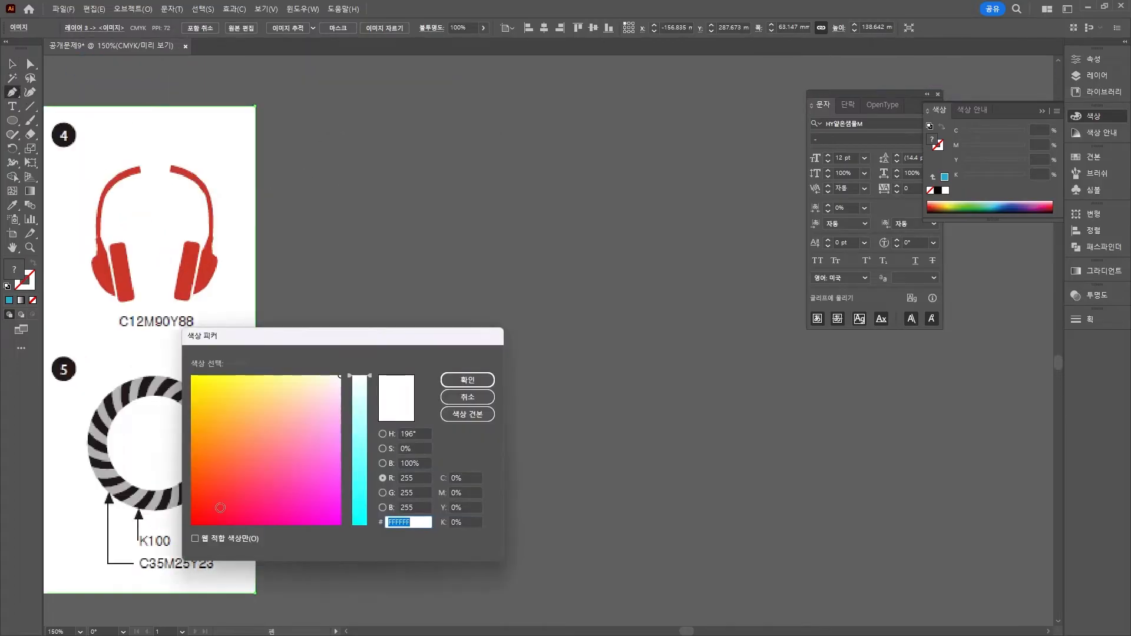
pyautogui.moveTo(220, 507); pyautogui.dragTo(191, 524)
pyautogui.press('Return')
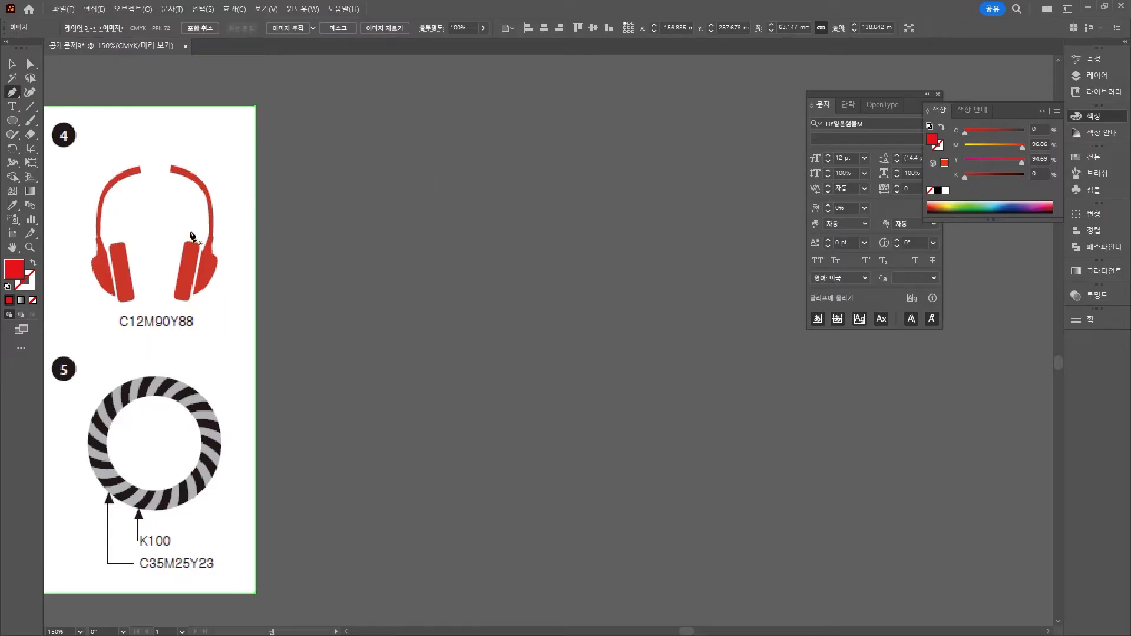
# Draw the headphone's ear pad as a red rounded rectangle about 6.5 x 23.8 mm beside reference 4
pyautogui.moveTo(18, 120); pyautogui.dragTo(53, 131)
pyautogui.moveTo(362, 219); pyautogui.dragTo(397, 310)
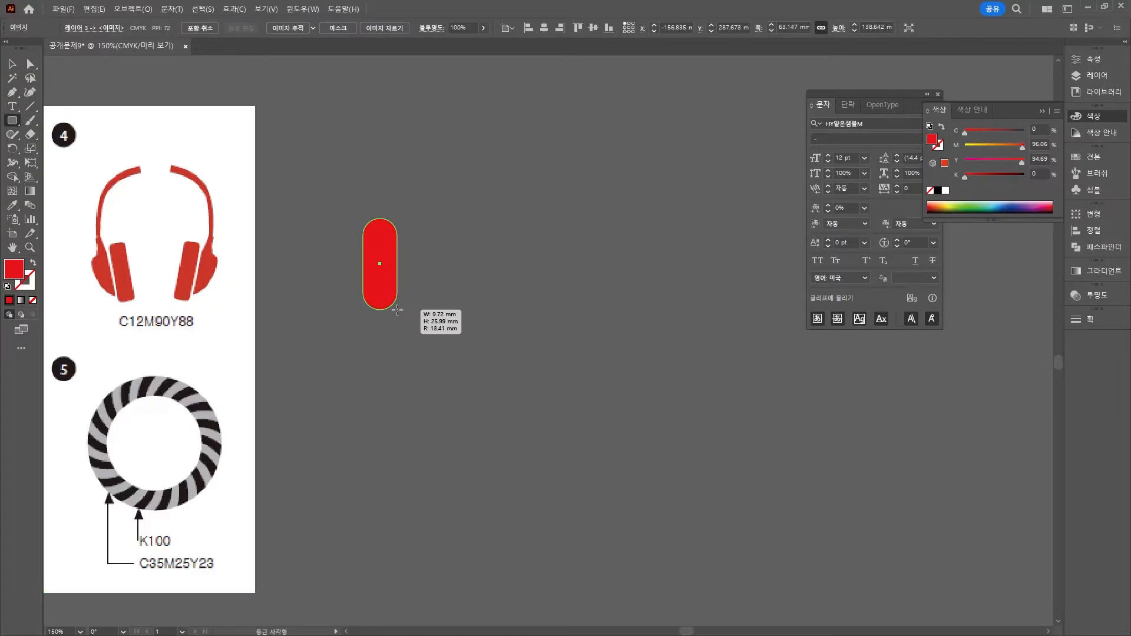
pyautogui.press('Left')
pyautogui.moveTo(397, 310); pyautogui.dragTo(387, 302)
pyautogui.press('Up')
pyautogui.press('Up')
pyautogui.press('Up')
# Draw the curved outer ear cup left of the pad with the Pen tool and widen it to about 7.4 mm
pyautogui.press('p')
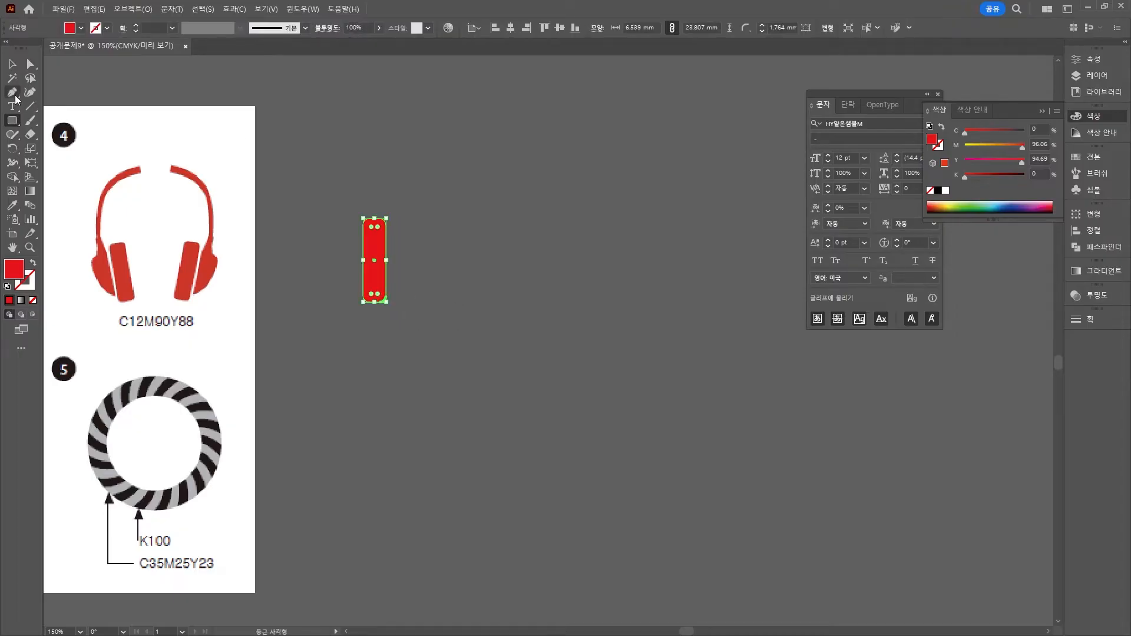
pyautogui.click(341, 235)
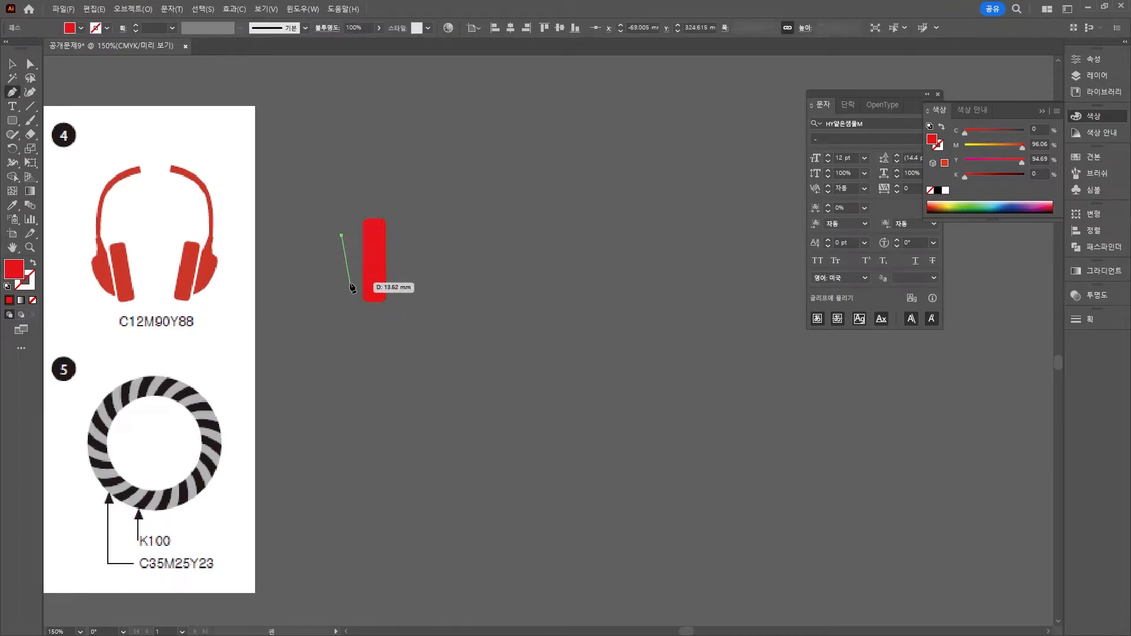
pyautogui.moveTo(351, 288); pyautogui.dragTo(379, 317)
pyautogui.click(352, 288)
pyautogui.click(351, 205)
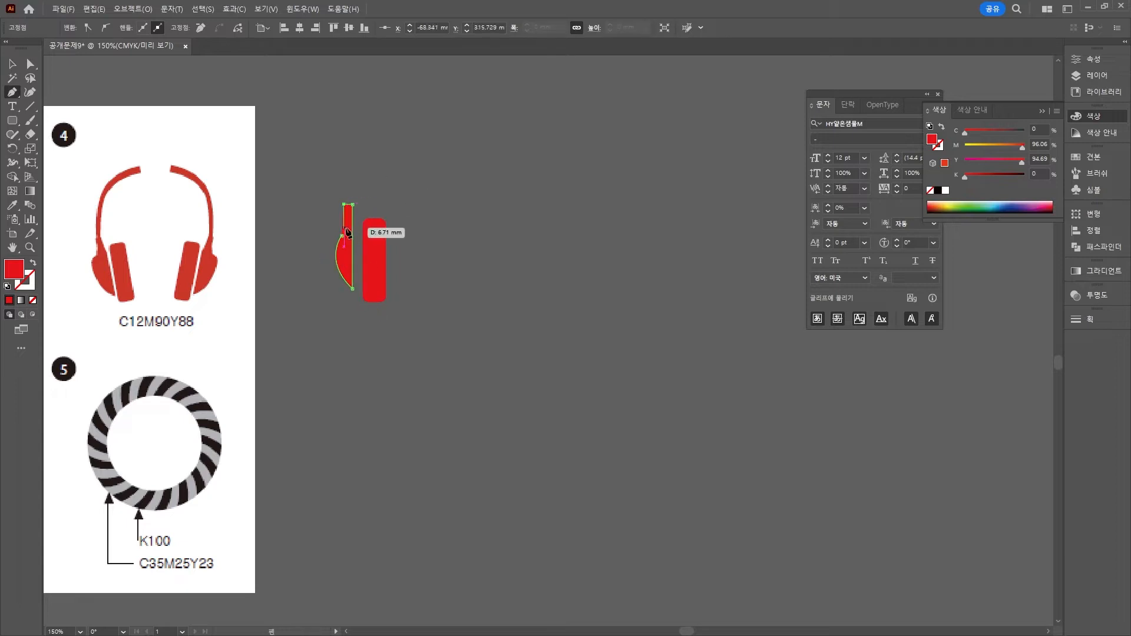
pyautogui.keyDown('ctrl'); pyautogui.click(343, 149); pyautogui.keyUp('ctrl')
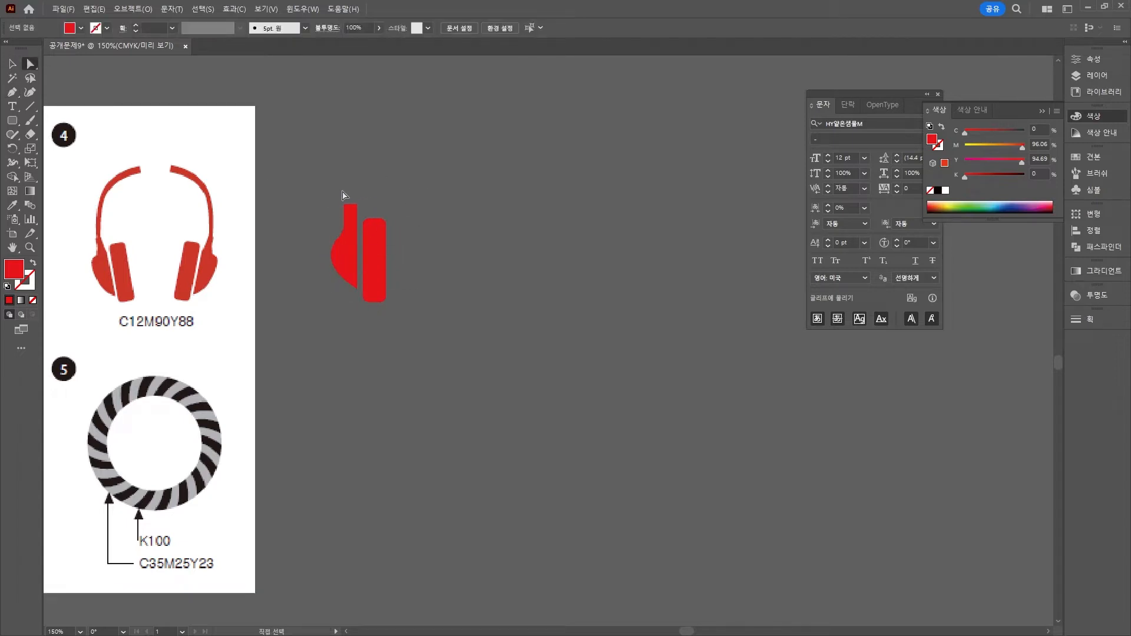
pyautogui.moveTo(343, 195); pyautogui.dragTo(361, 291)
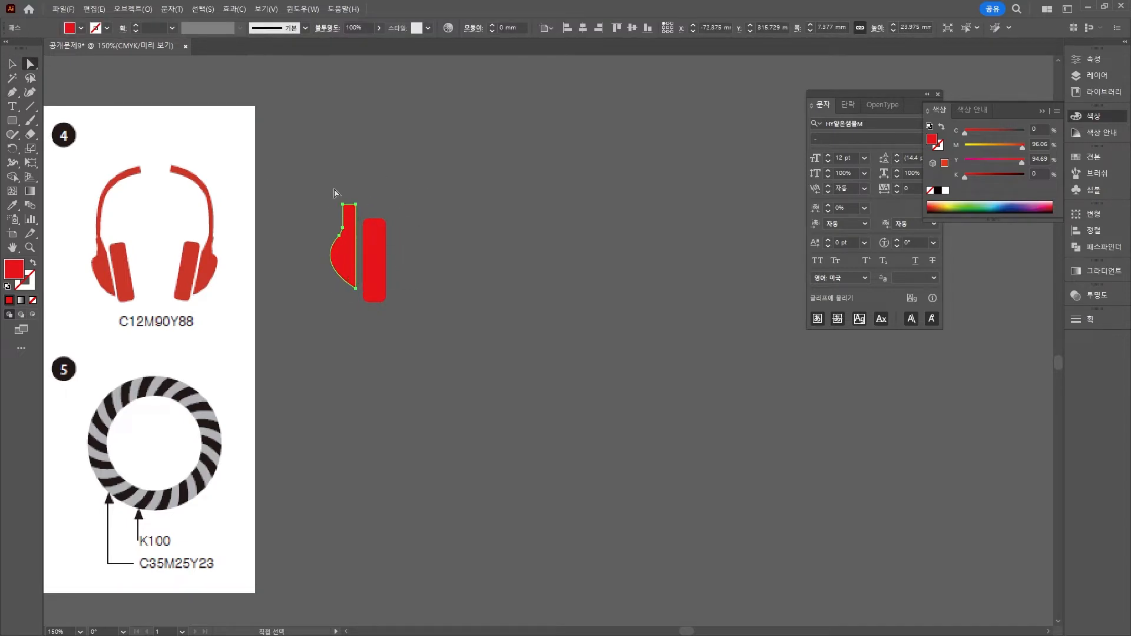
# Draw the curved left half of the headband with the Pen tool, rising from the ear cup's top
pyautogui.scroll(3, 501, 260)
pyautogui.press('p')
pyautogui.click(352, 296)
pyautogui.moveTo(420, 163); pyautogui.dragTo(504, 157)
pyautogui.click(420, 164)
pyautogui.click(436, 163)
pyautogui.click(436, 170)
pyautogui.moveTo(373, 208); pyautogui.dragTo(362, 253)
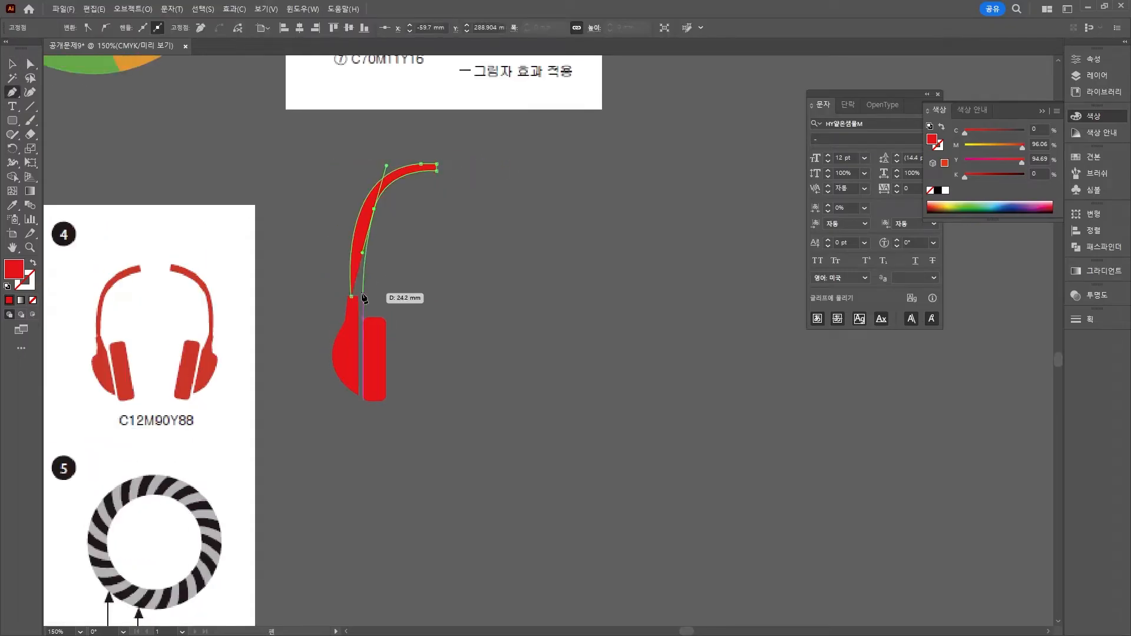
pyautogui.click(351, 297)
pyautogui.hotkey('ctrl', 'shift', 'a')
# Refine the headband's inner edge by adjusting its anchor points into a smooth, tapering curve
pyautogui.click(31, 64)
pyautogui.click(364, 236)
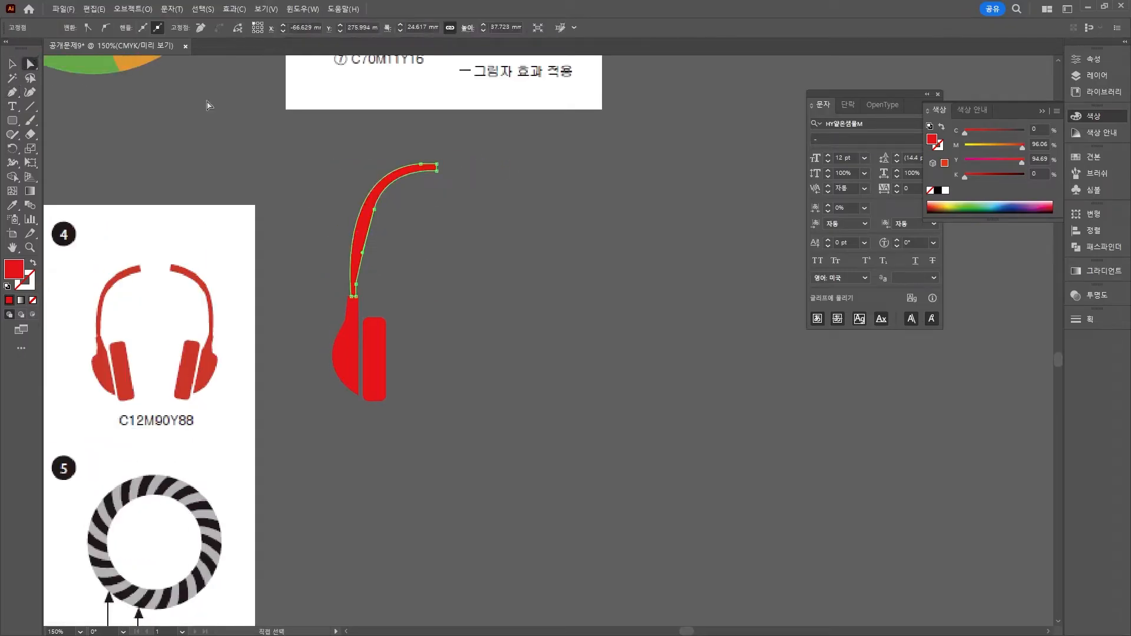
pyautogui.moveTo(375, 209); pyautogui.dragTo(375, 216)
pyautogui.click(462, 130)
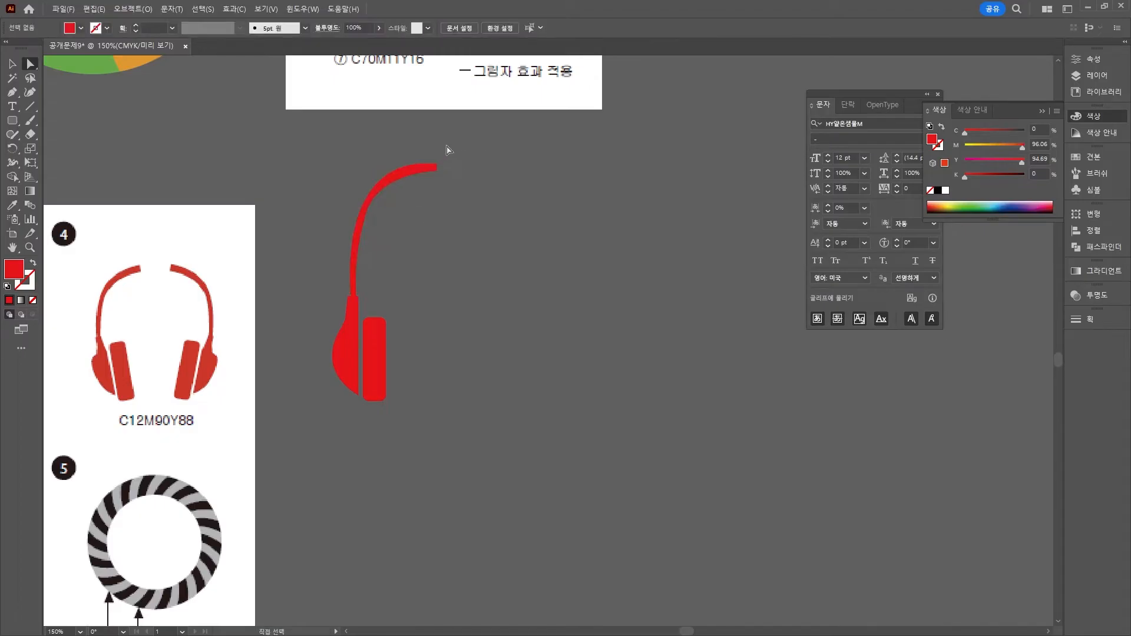
pyautogui.click(437, 169)
pyautogui.click(472, 121)
# Rotate the headphone half about 8° counterclockwise and enlarge its ear cup and pad
pyautogui.click(11, 64)
pyautogui.click(388, 402)
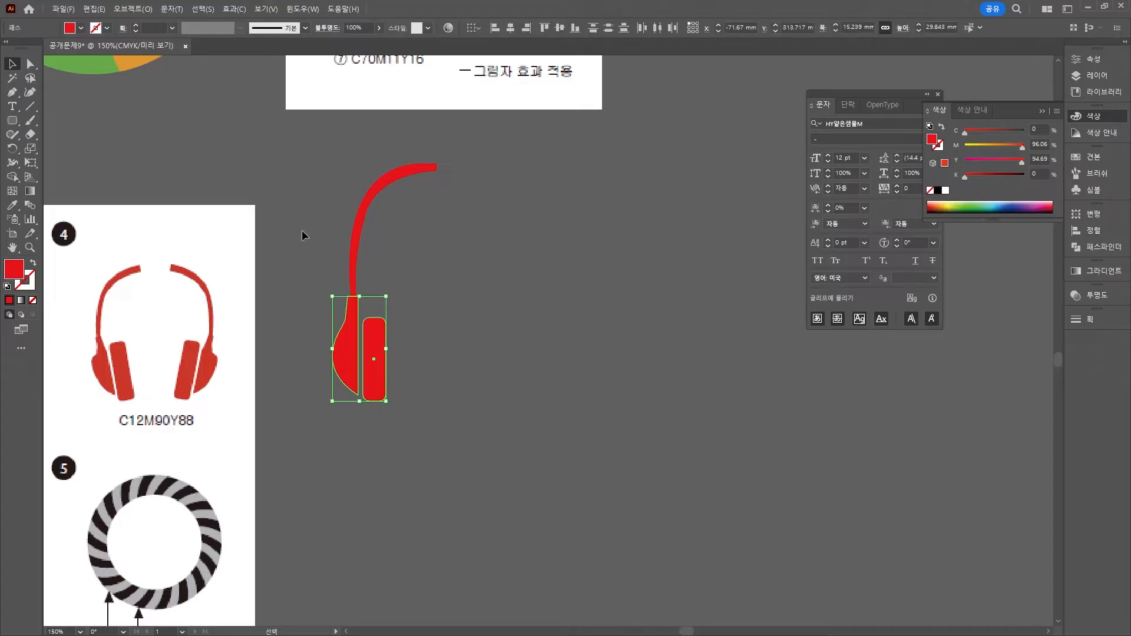
pyautogui.click(463, 205)
pyautogui.hotkey('ctrl', 'a')
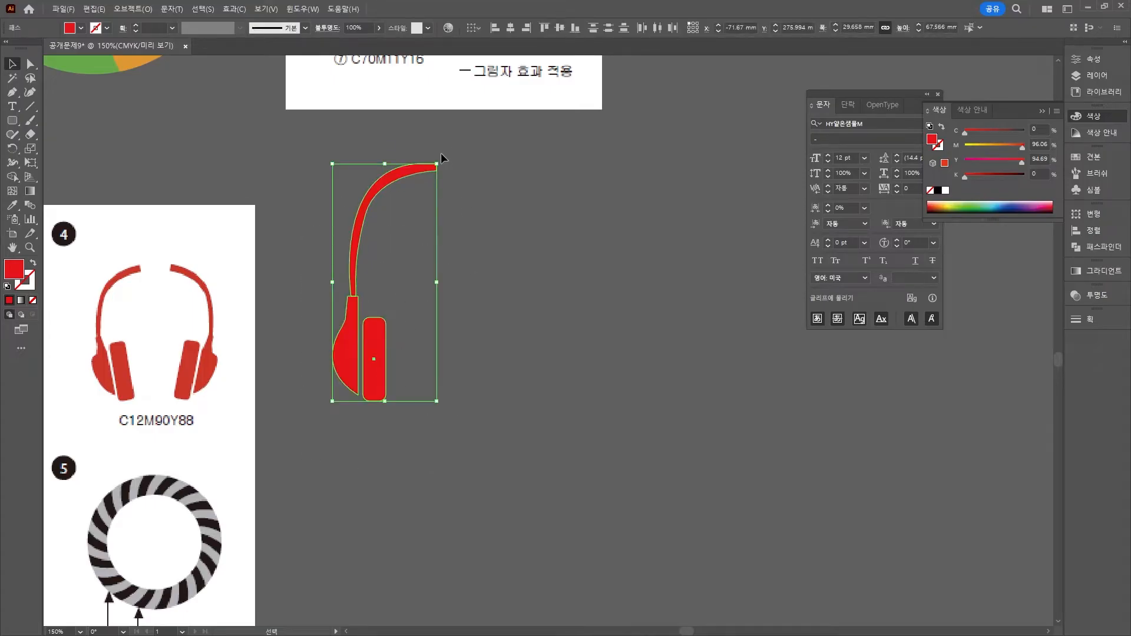
pyautogui.moveTo(440, 156); pyautogui.dragTo(449, 141)
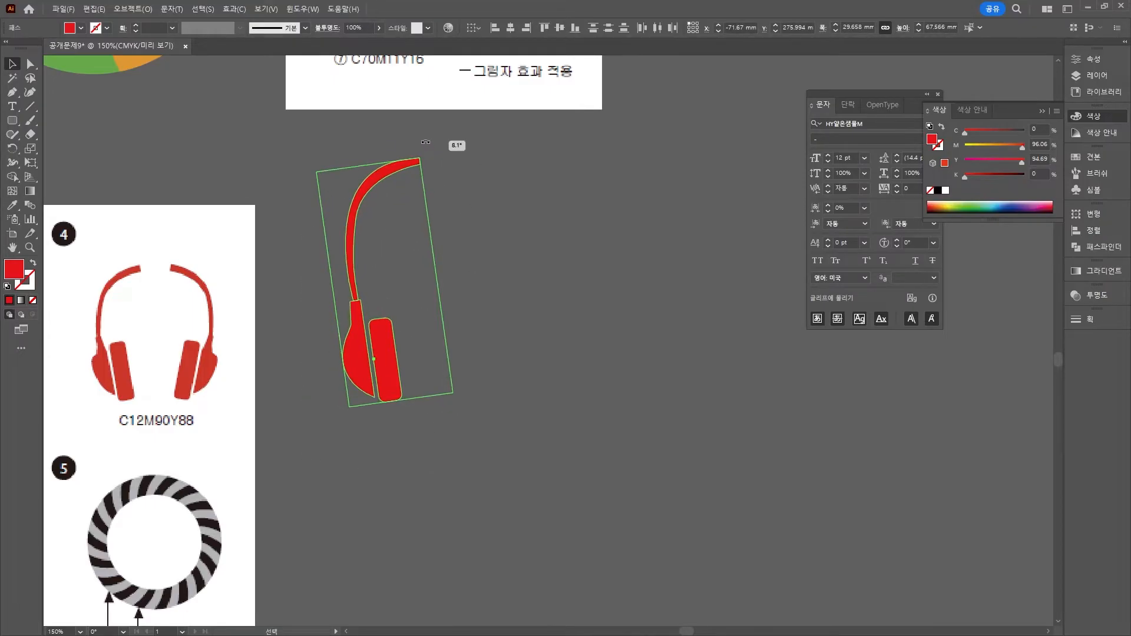
pyautogui.click(450, 396)
pyautogui.moveTo(348, 398); pyautogui.dragTo(391, 380)
pyautogui.click(521, 372)
# Adjust the ear cup's top-left anchor point so its neck lines up with the headband
pyautogui.press('a')
pyautogui.click(350, 294)
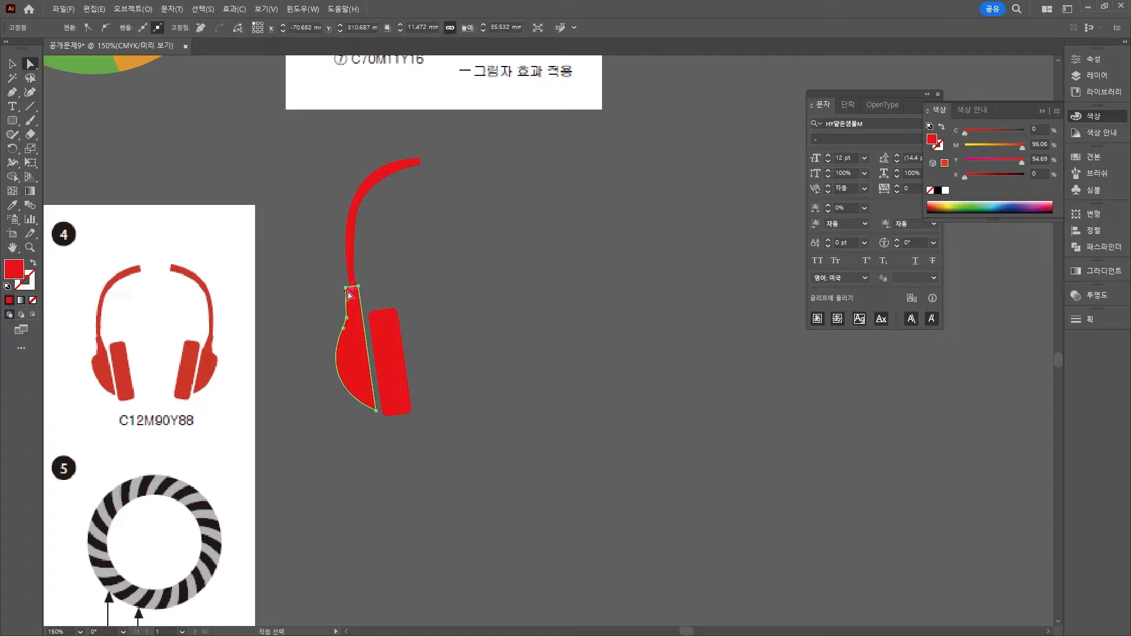
pyautogui.moveTo(346, 288); pyautogui.dragTo(345, 287)
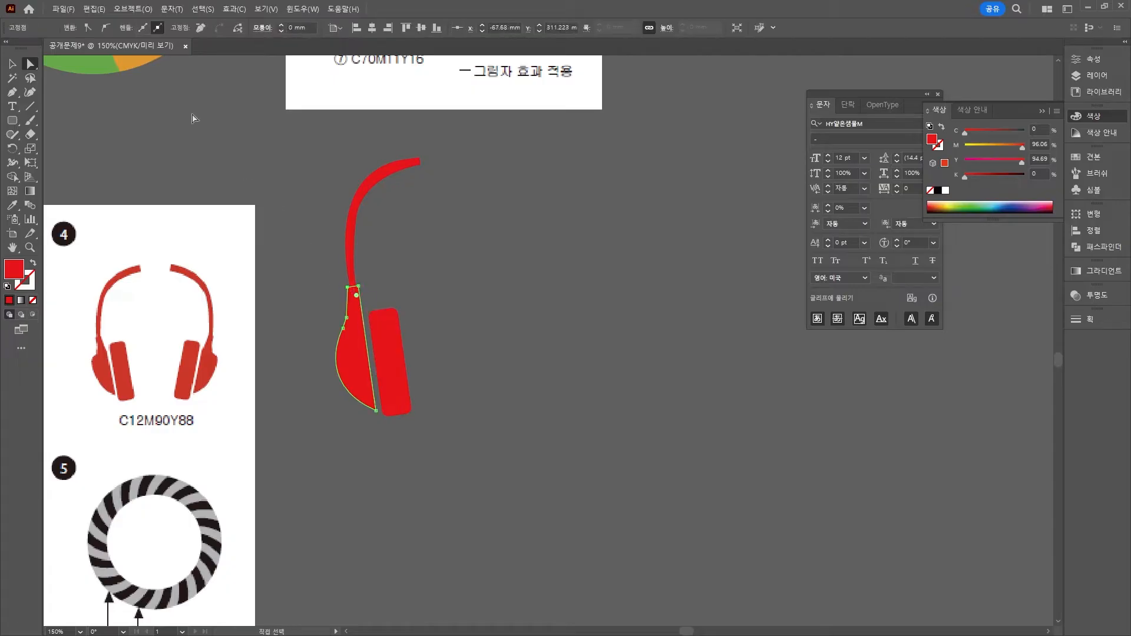
# Duplicate the entire headphone half to the right and reflect the copy vertically to form the other half
pyautogui.press('v')
pyautogui.click(472, 465)
pyautogui.hotkey('ctrl', 'a')
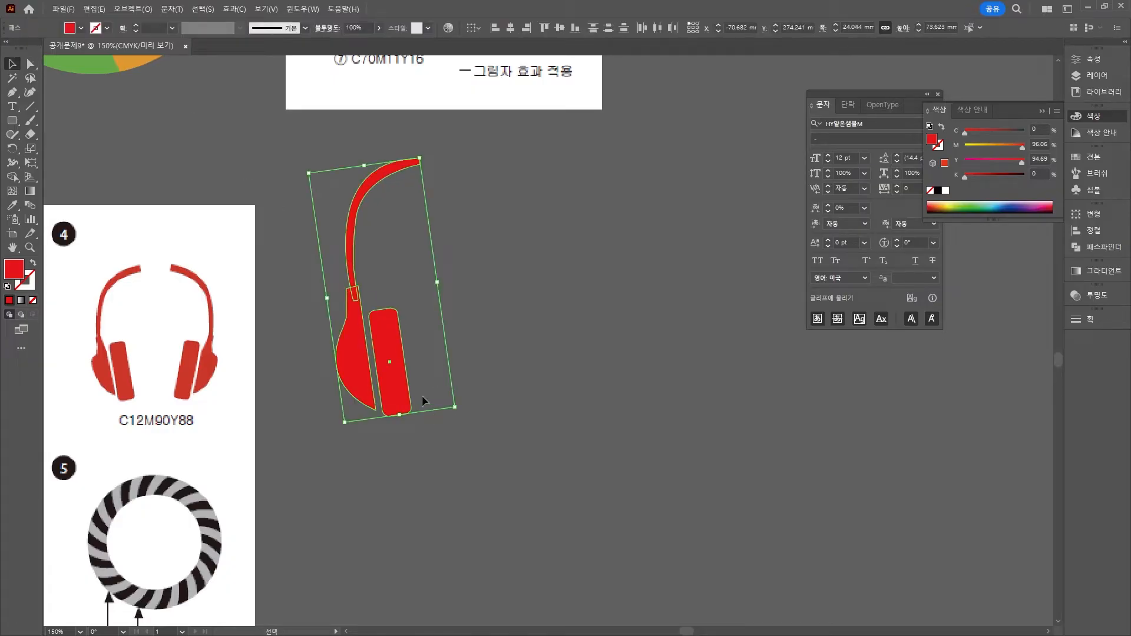
pyautogui.moveTo(390, 372); pyautogui.dragTo(553, 367)
pyautogui.rightClick(553, 366)
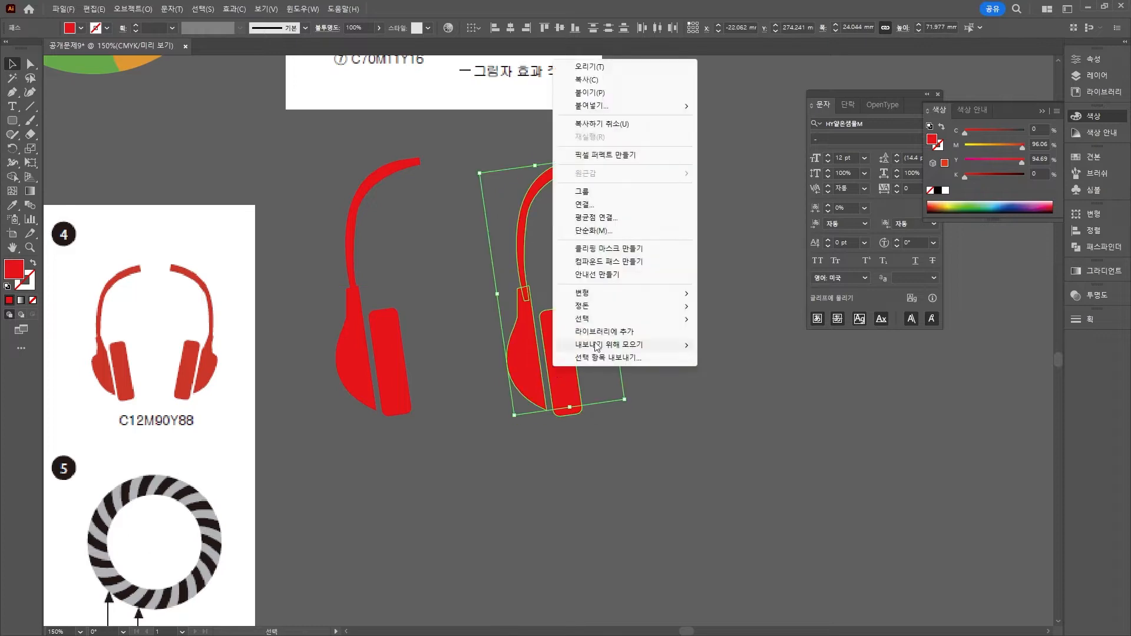
pyautogui.moveTo(624, 293)
pyautogui.click(734, 338)
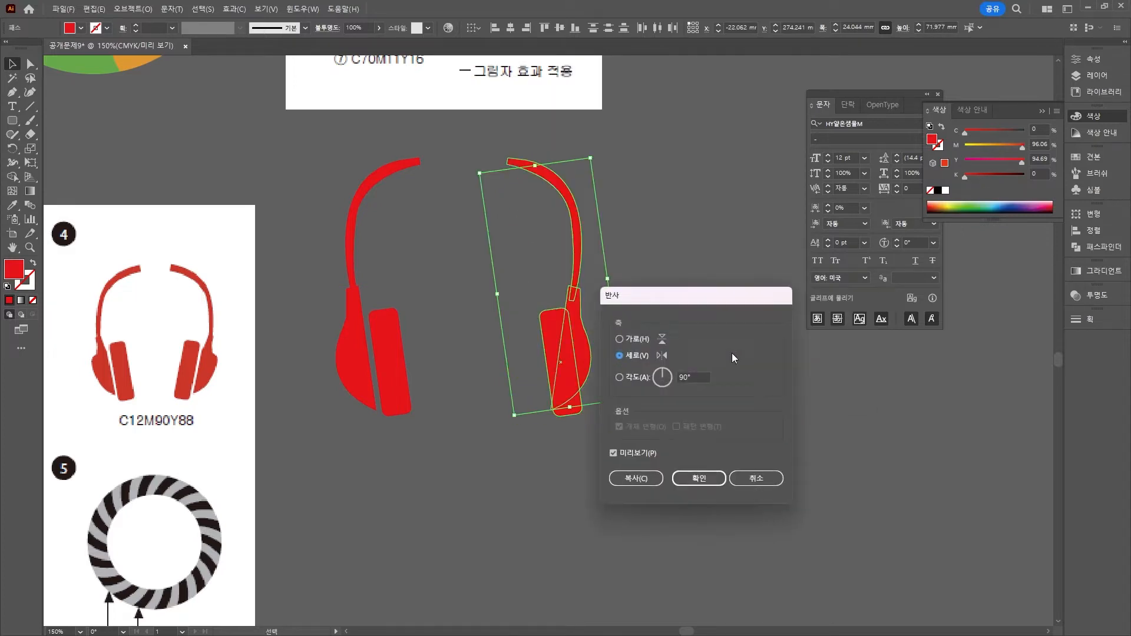
pyautogui.click(699, 478)
pyautogui.click(702, 484)
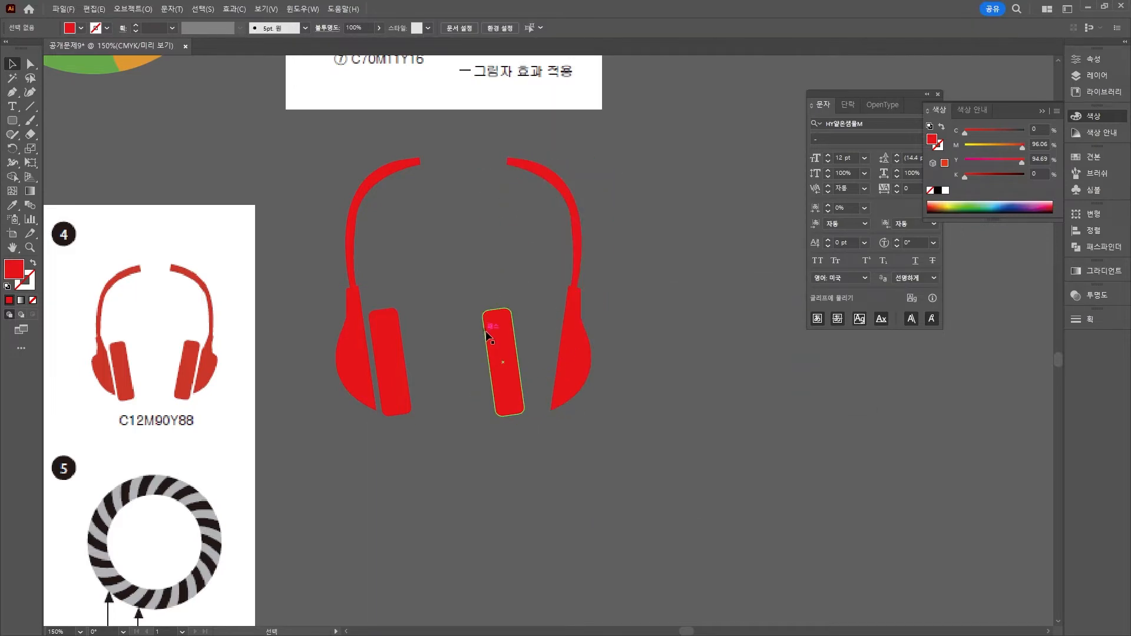
# Reflect the right ear pad vertically and move it beside the right ear cup
pyautogui.rightClick(502, 353)
pyautogui.rightClick(508, 334)
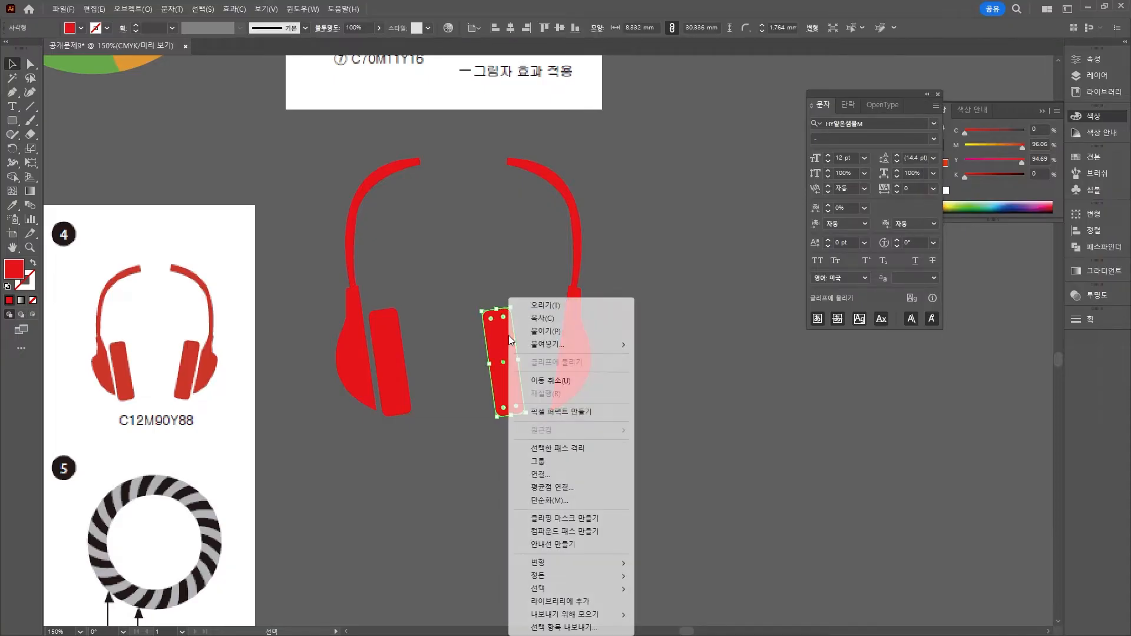
pyautogui.moveTo(581, 567)
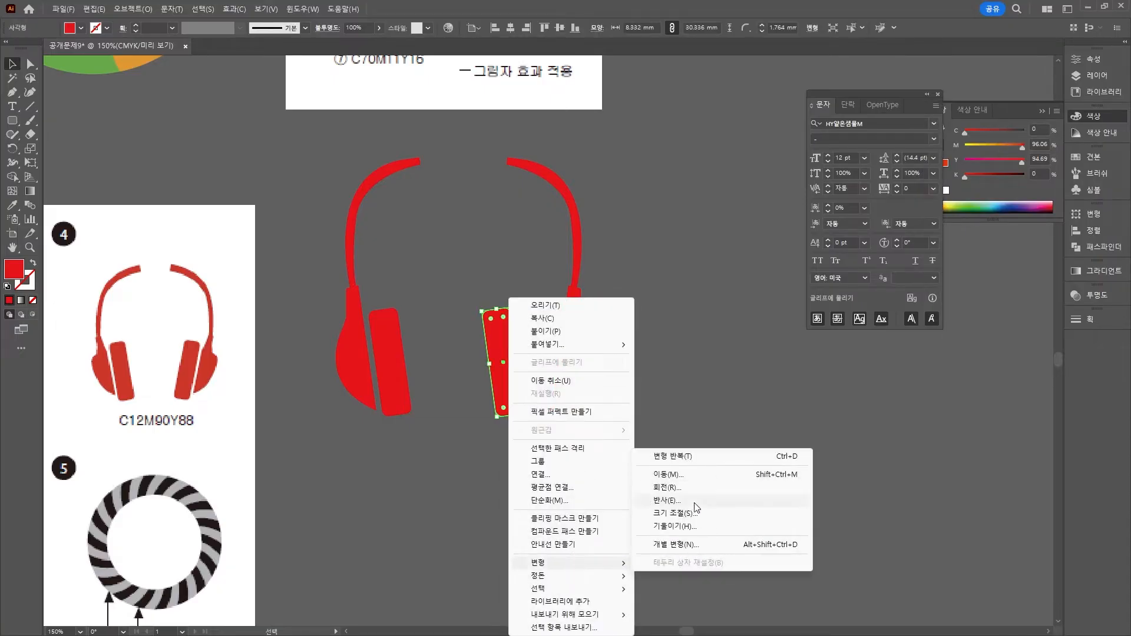
pyautogui.click(698, 500)
pyautogui.click(698, 480)
pyautogui.click(655, 475)
pyautogui.moveTo(505, 373); pyautogui.dragTo(538, 371)
pyautogui.click(448, 450)
# Lengthen both ear pads to about 36 mm and raise them slightly beside their ear cups
pyautogui.click(391, 387)
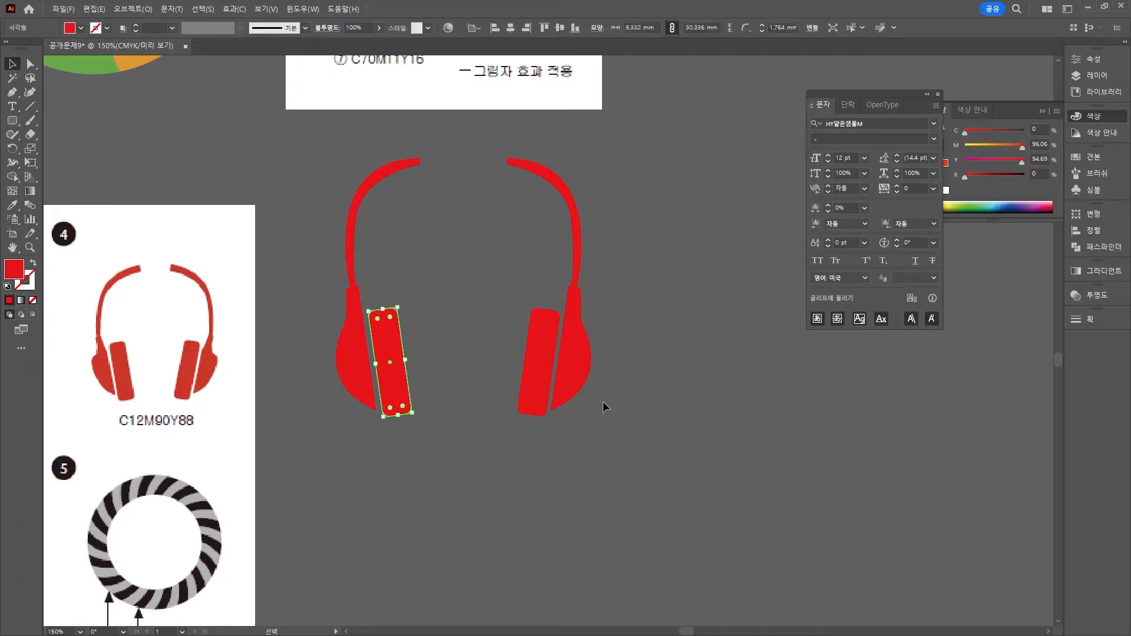
pyautogui.moveTo(397, 420); pyautogui.dragTo(400, 437)
pyautogui.click(527, 415)
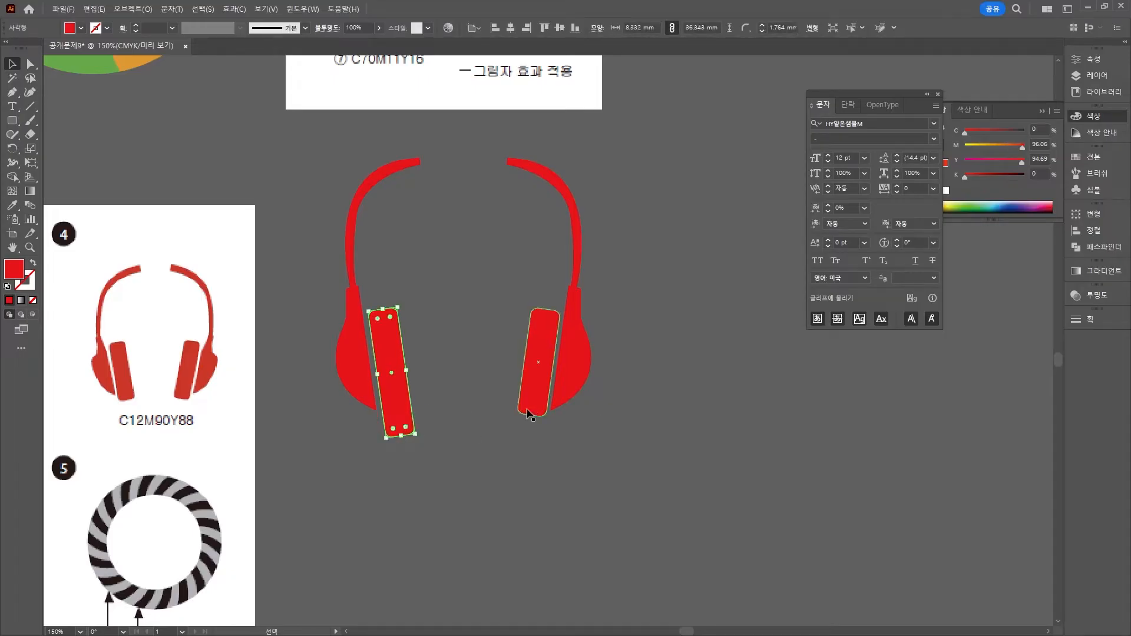
pyautogui.moveTo(530, 416); pyautogui.dragTo(530, 435)
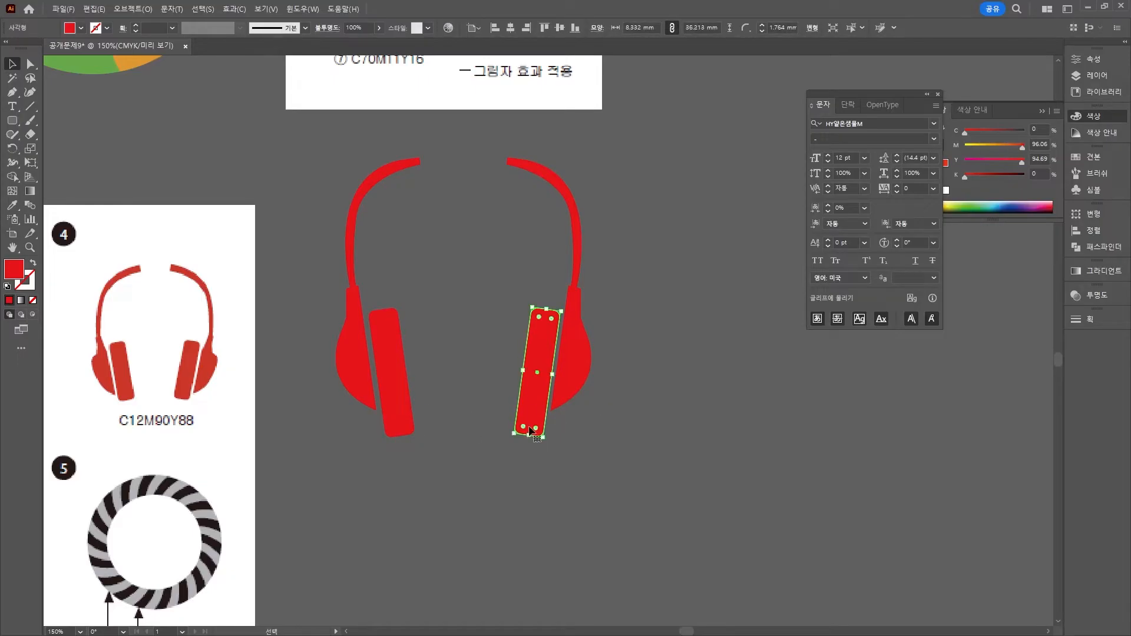
pyautogui.click(391, 337)
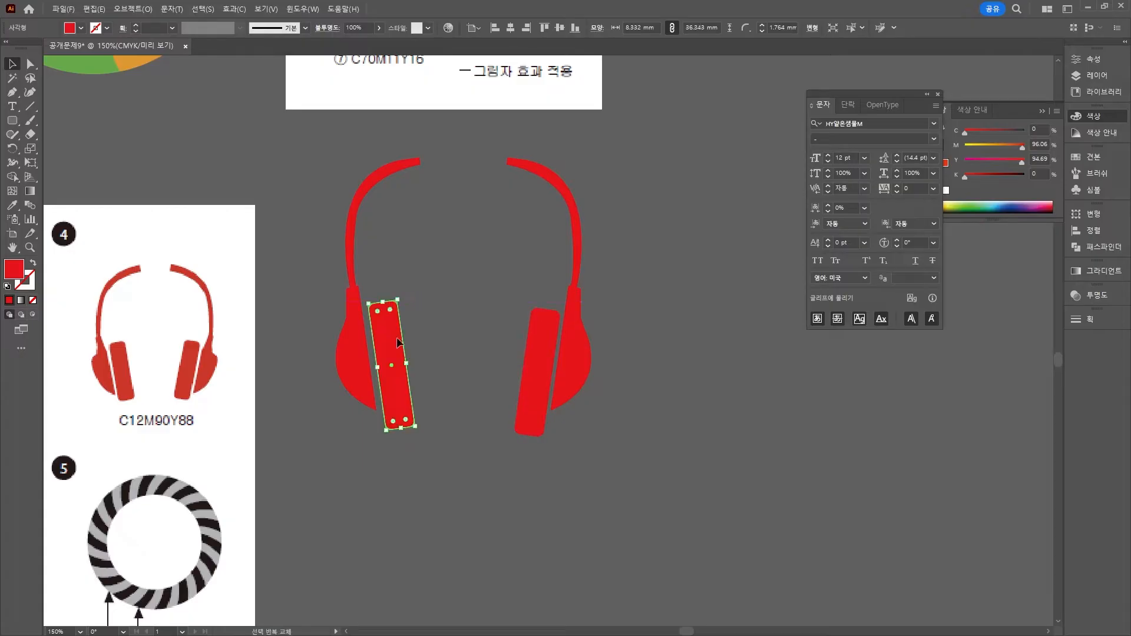
pyautogui.moveTo(394, 357); pyautogui.dragTo(394, 351)
pyautogui.moveTo(541, 352); pyautogui.dragTo(545, 334)
pyautogui.click(674, 337)
# Extend the right headband's upper end toward the center and adjust its curve by moving the anchor points
pyautogui.click(27, 60)
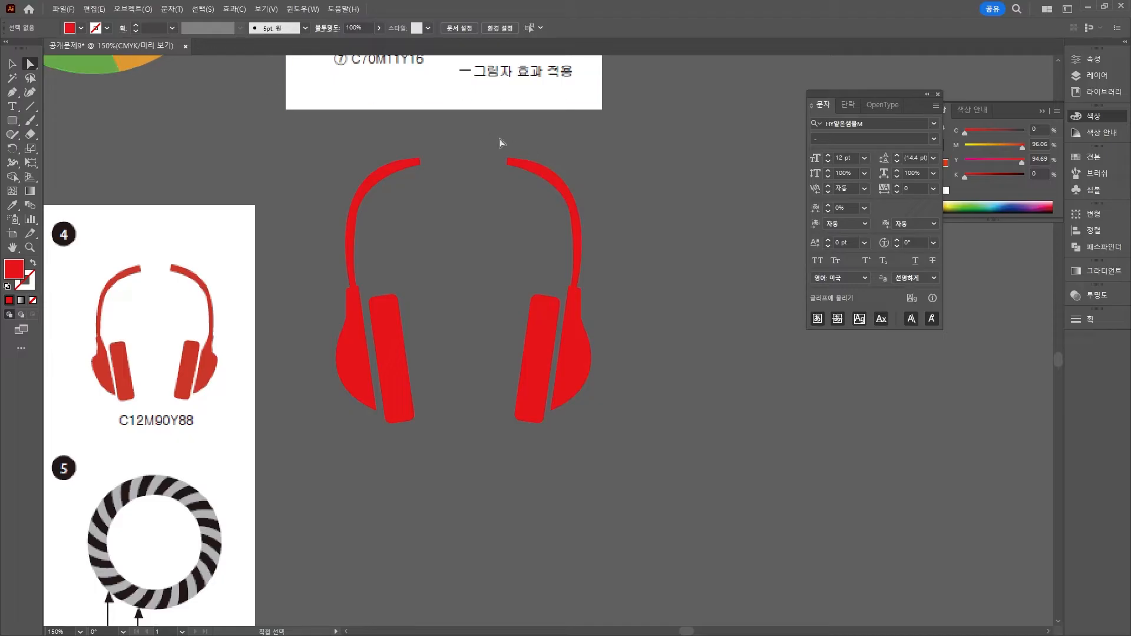
pyautogui.moveTo(508, 160); pyautogui.dragTo(474, 158)
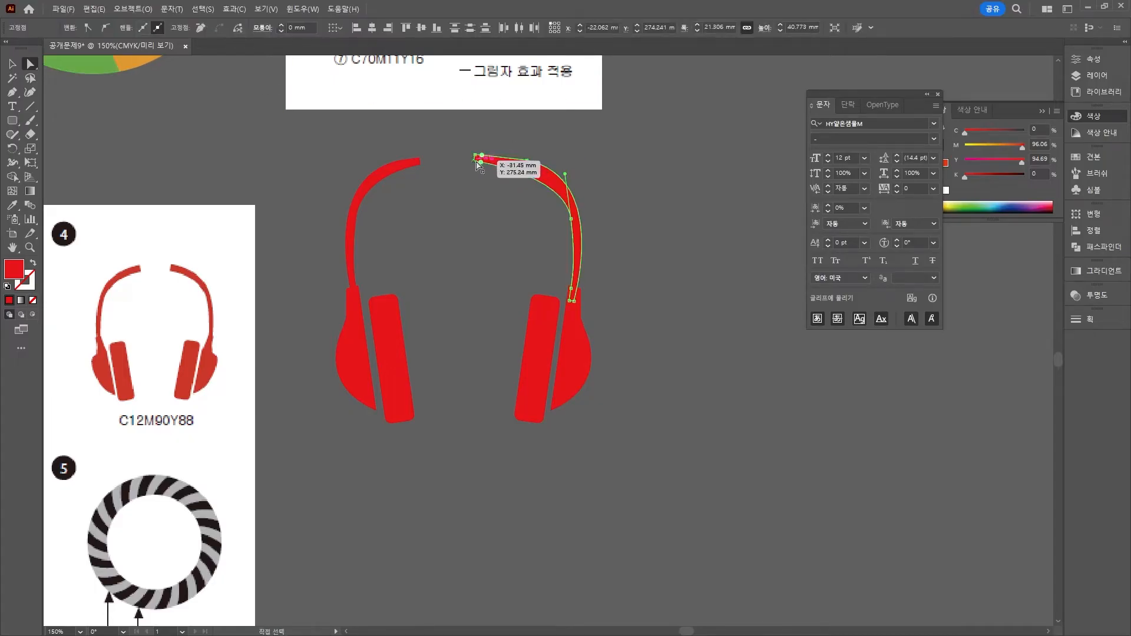
pyautogui.click(549, 158)
pyautogui.click(554, 170)
# Replace the right ear pad with a mirrored copy of the left pad, placed beside the right ear cup
pyautogui.click(12, 64)
pyautogui.click(537, 360)
pyautogui.press('Delete')
pyautogui.moveTo(401, 398); pyautogui.dragTo(500, 399)
pyautogui.rightClick(500, 398)
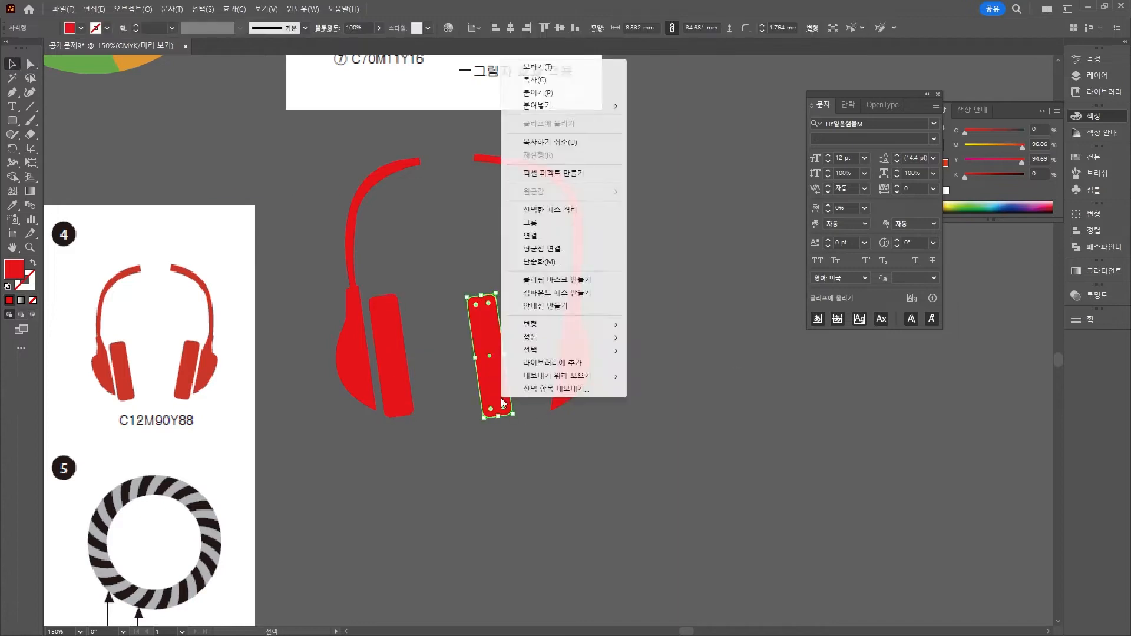
pyautogui.moveTo(490, 356); pyautogui.dragTo(538, 362)
pyautogui.click(714, 289)
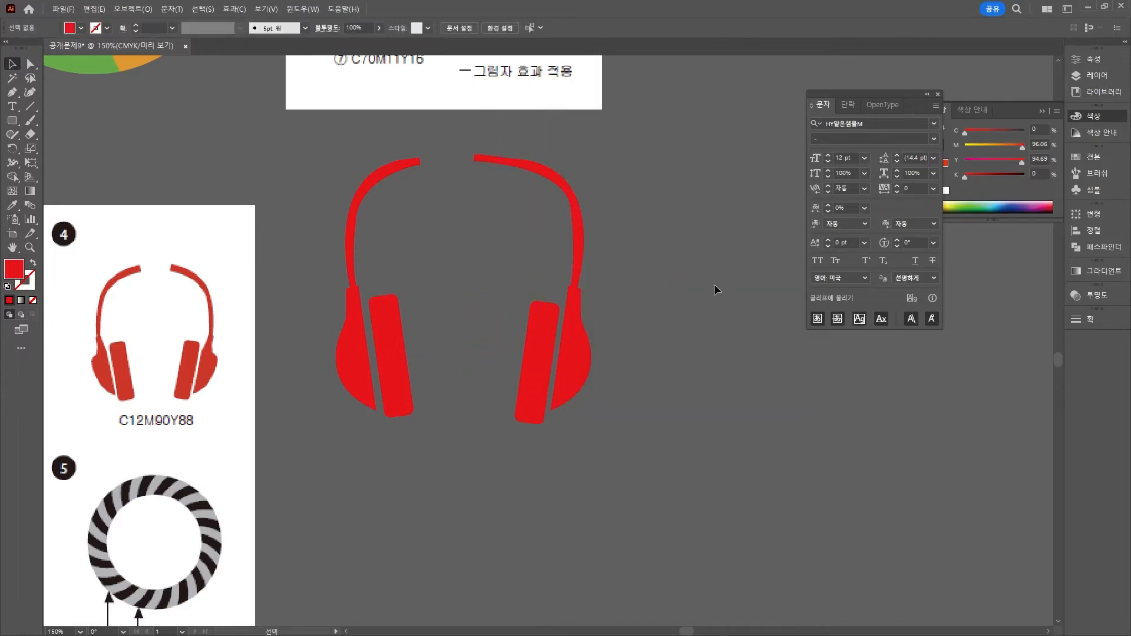
# Nudge the right ear pad slightly right and up to level it with the left pad
pyautogui.click(550, 370)
pyautogui.press('Right')
pyautogui.press('Up')
pyautogui.press('Up')
pyautogui.press('Up')
pyautogui.click(641, 370)
# Fill all the headphone shapes with C12 M90 Y88
pyautogui.scroll(-1, 429, 342)
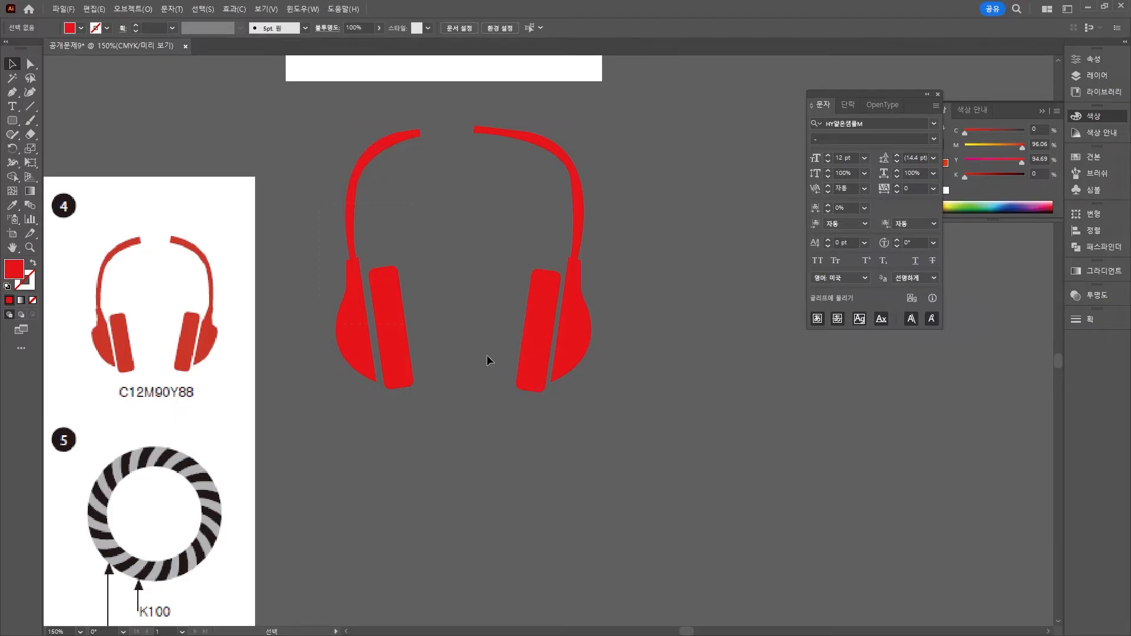
pyautogui.hotkey('ctrl', 'a')
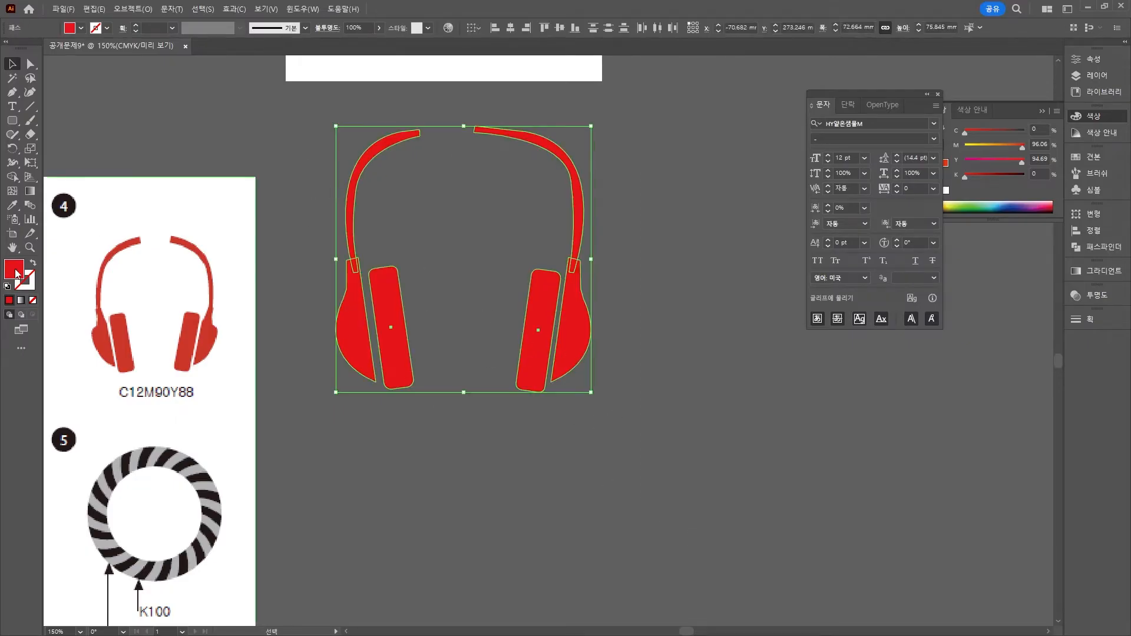
pyautogui.doubleClick(14, 269)
pyautogui.click(474, 478)
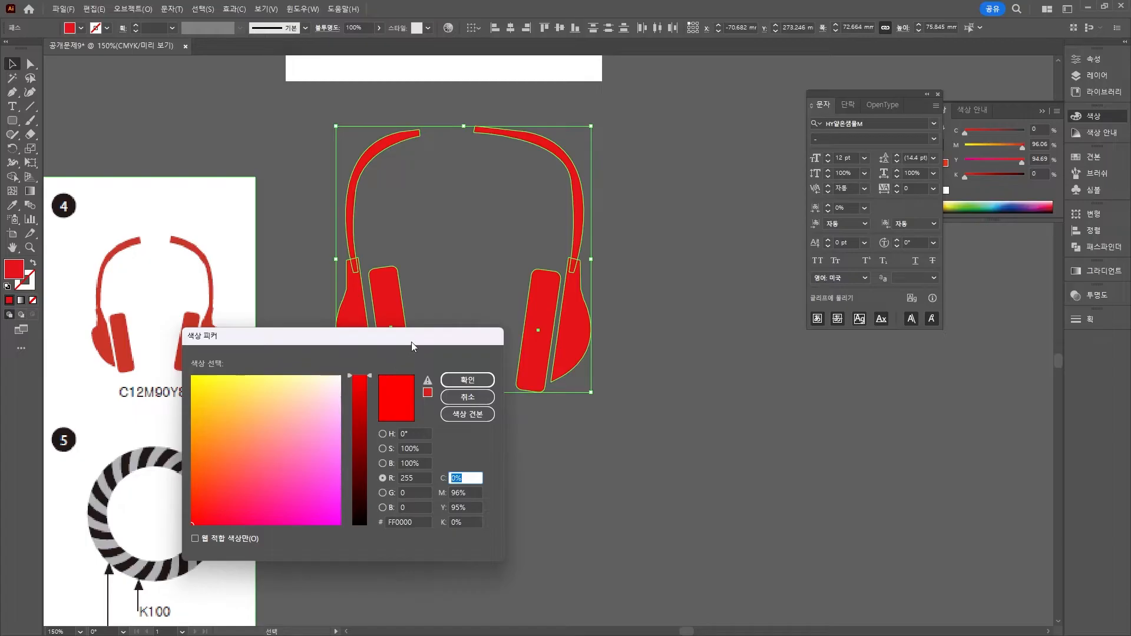
pyautogui.moveTo(412, 347); pyautogui.dragTo(576, 202)
pyautogui.write('12')
pyautogui.press('Tab')
pyautogui.write('9')
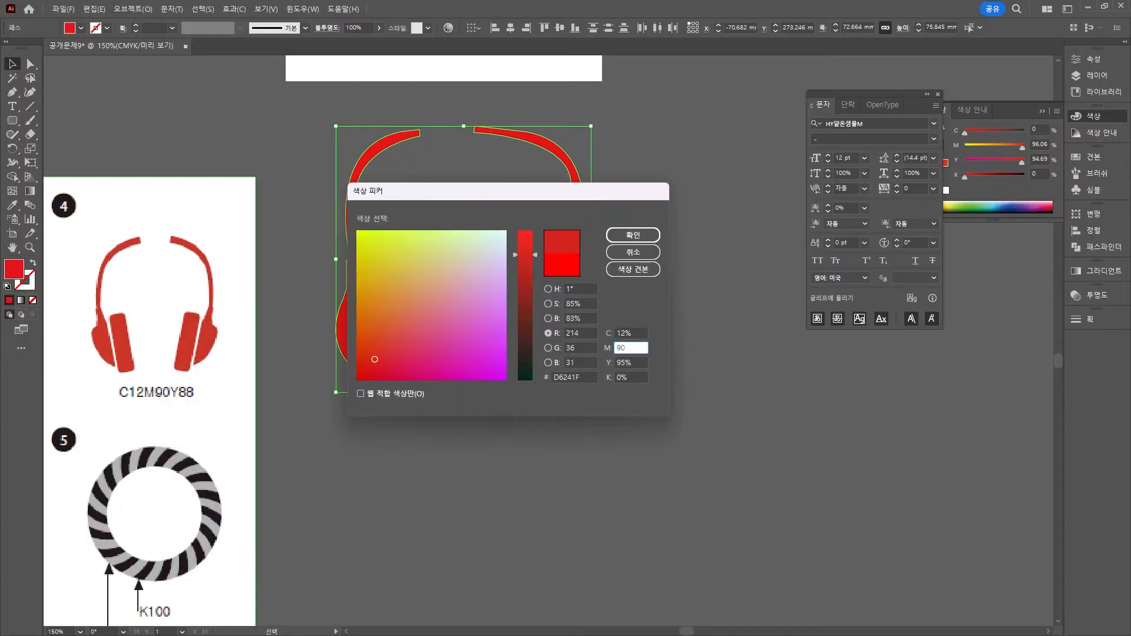
pyautogui.press('Tab')
pyautogui.write('88')
pyautogui.press('Return')
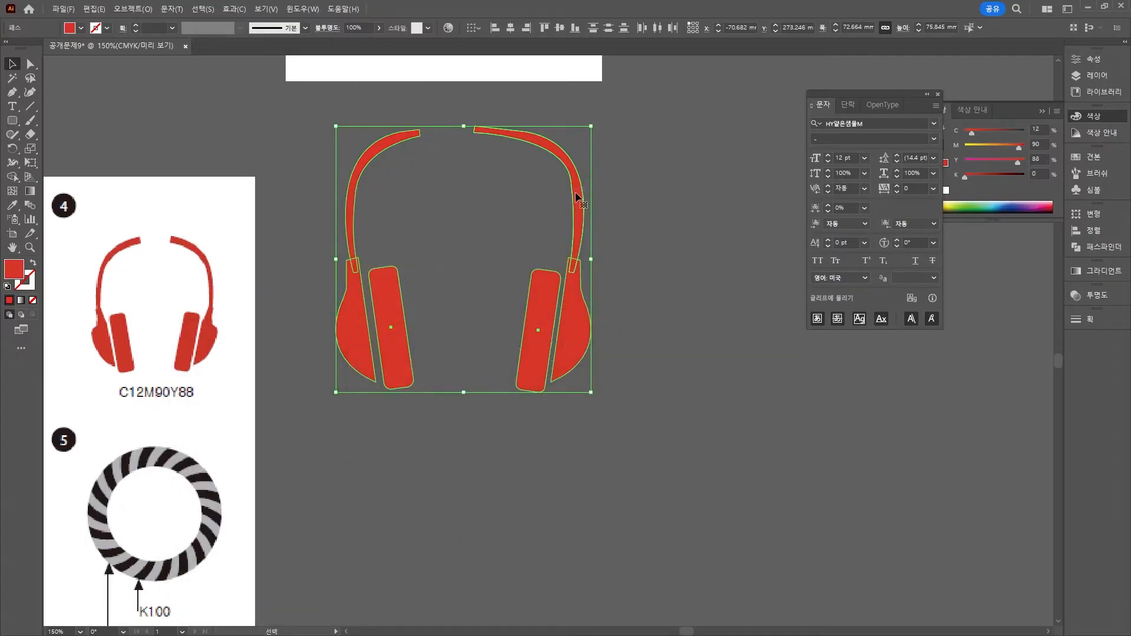
pyautogui.click(625, 418)
# Draw a circle about 51 mm wide below the headphones and turn it into an unfilled 18 pt red ring
pyautogui.scroll(-2, 624, 418)
pyautogui.scroll(-2, 585, 463)
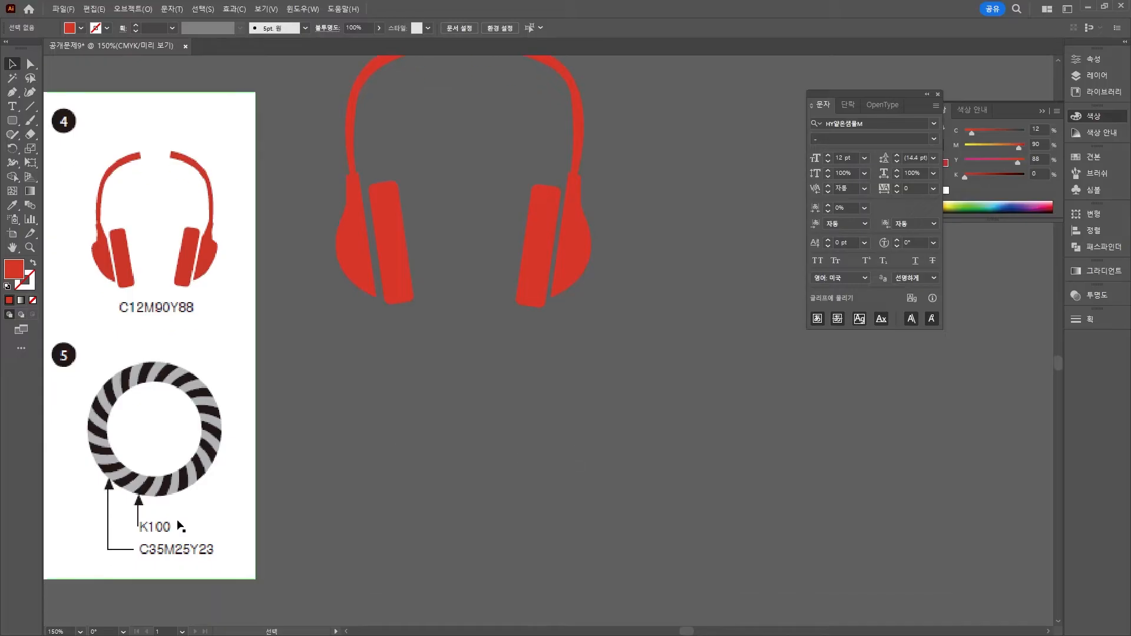
pyautogui.moveTo(22, 121); pyautogui.dragTo(70, 148)
pyautogui.click(387, 401)
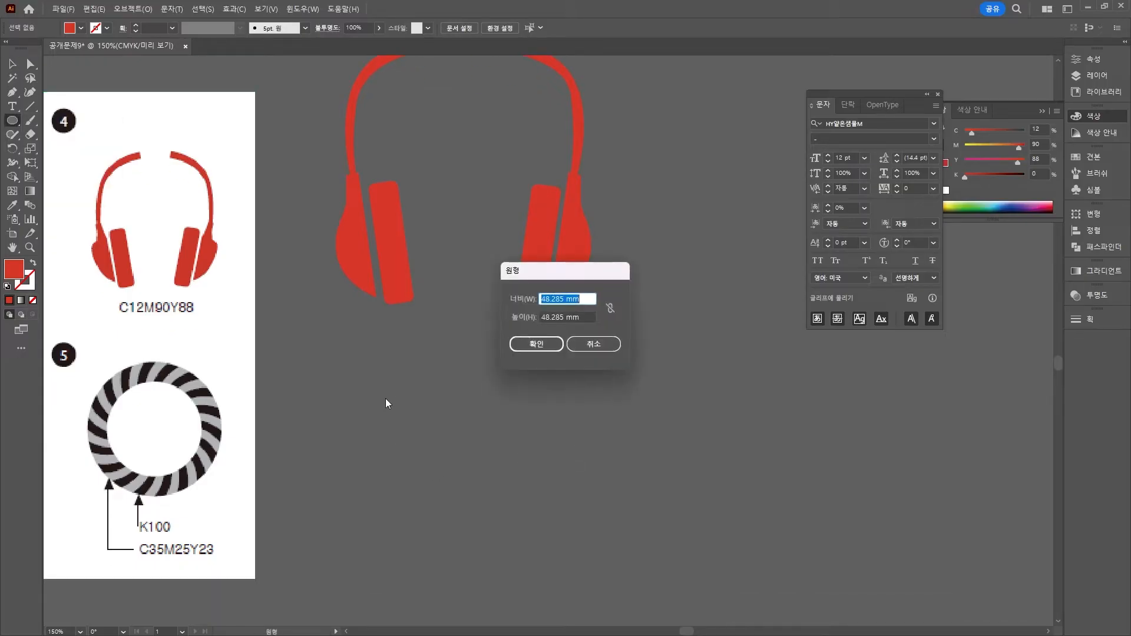
pyautogui.click(615, 344)
pyautogui.moveTo(387, 377); pyautogui.dragTo(566, 556)
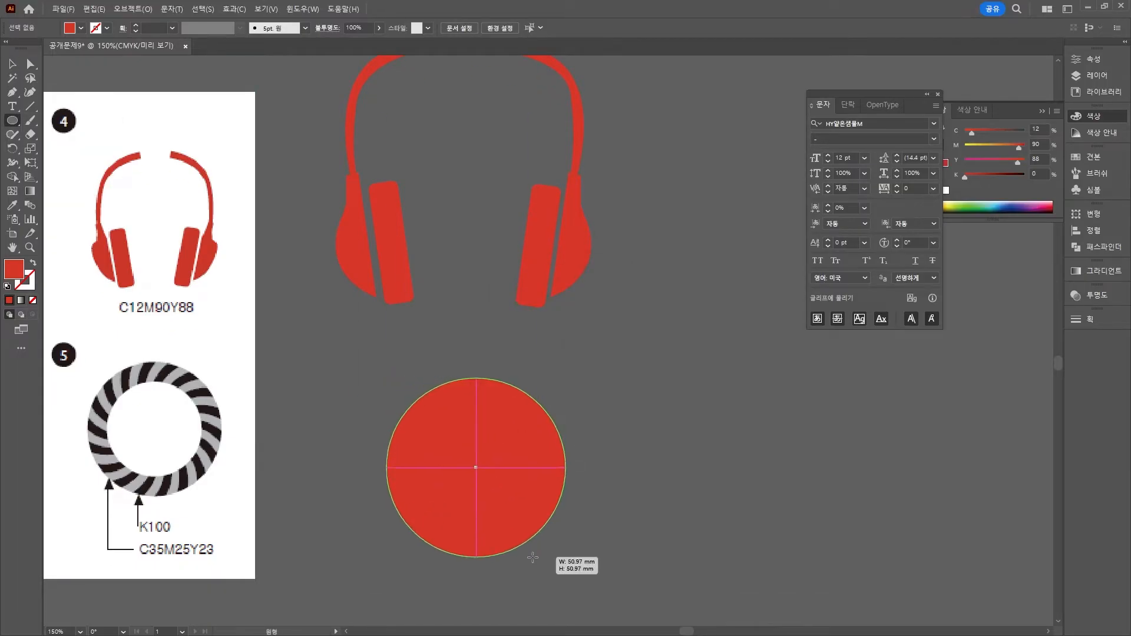
pyautogui.click(532, 556)
pyautogui.press('Escape')
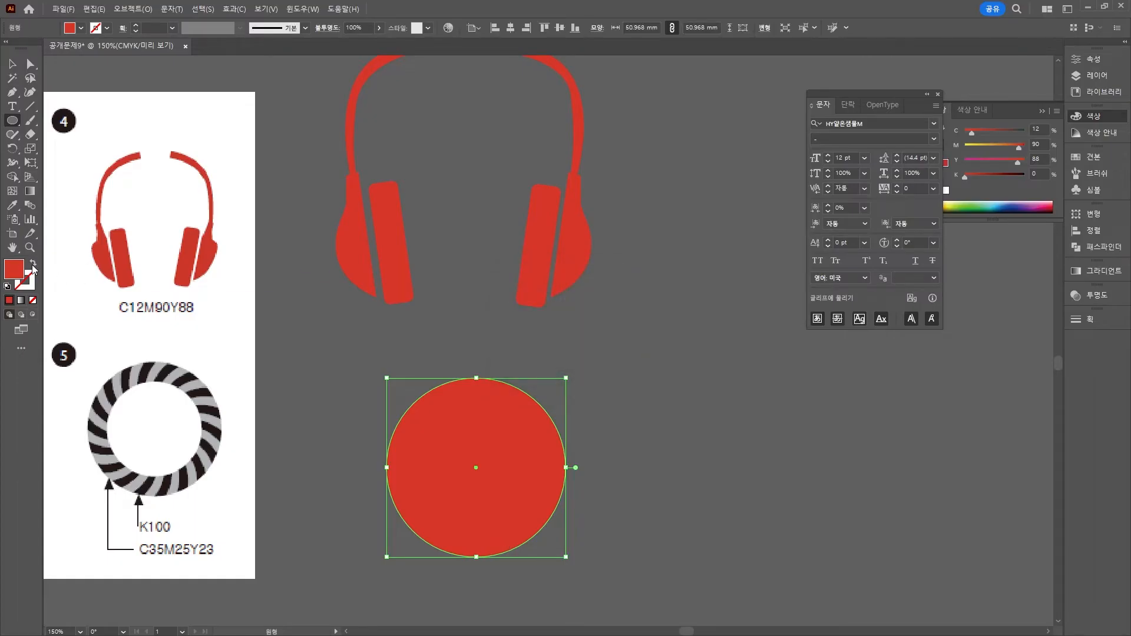
pyautogui.click(33, 265)
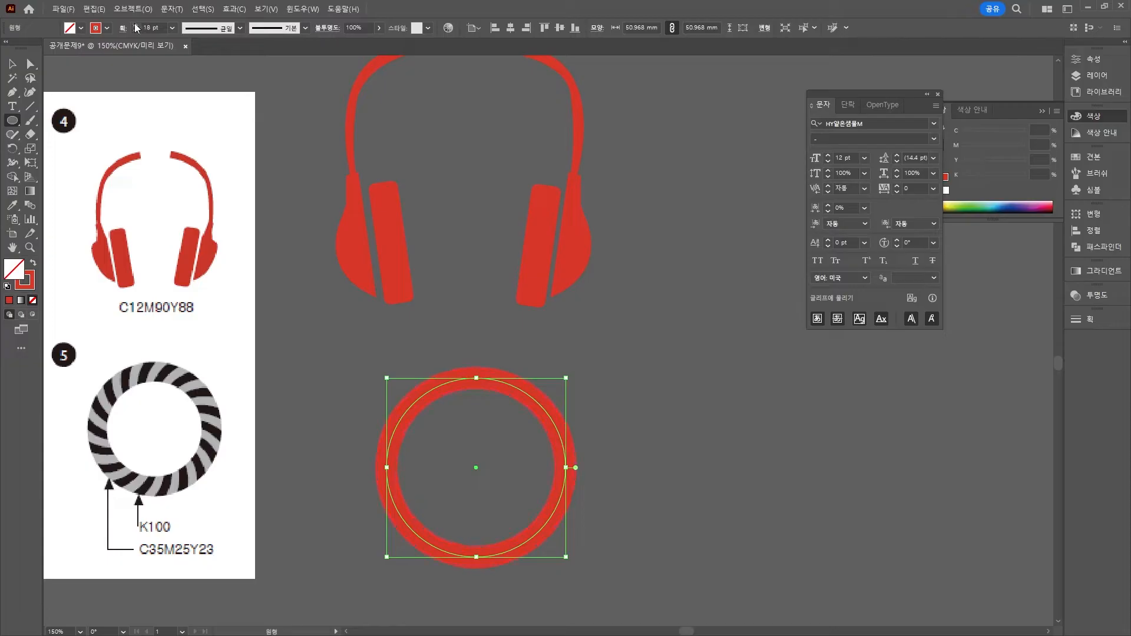
pyautogui.press('v')
# Move the red ring onto the poster, right of the large multicolored ring, and scale it to about 37 mm
pyautogui.scroll(-5, 329, 502)
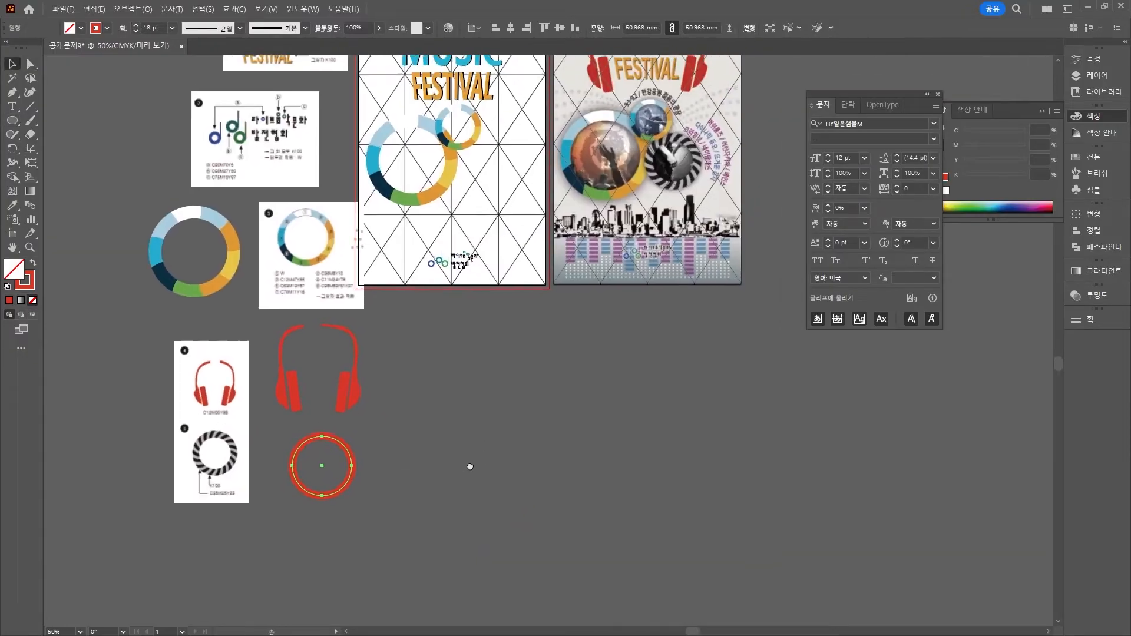
pyautogui.moveTo(339, 456); pyautogui.dragTo(502, 168)
pyautogui.moveTo(513, 218); pyautogui.dragTo(493, 198)
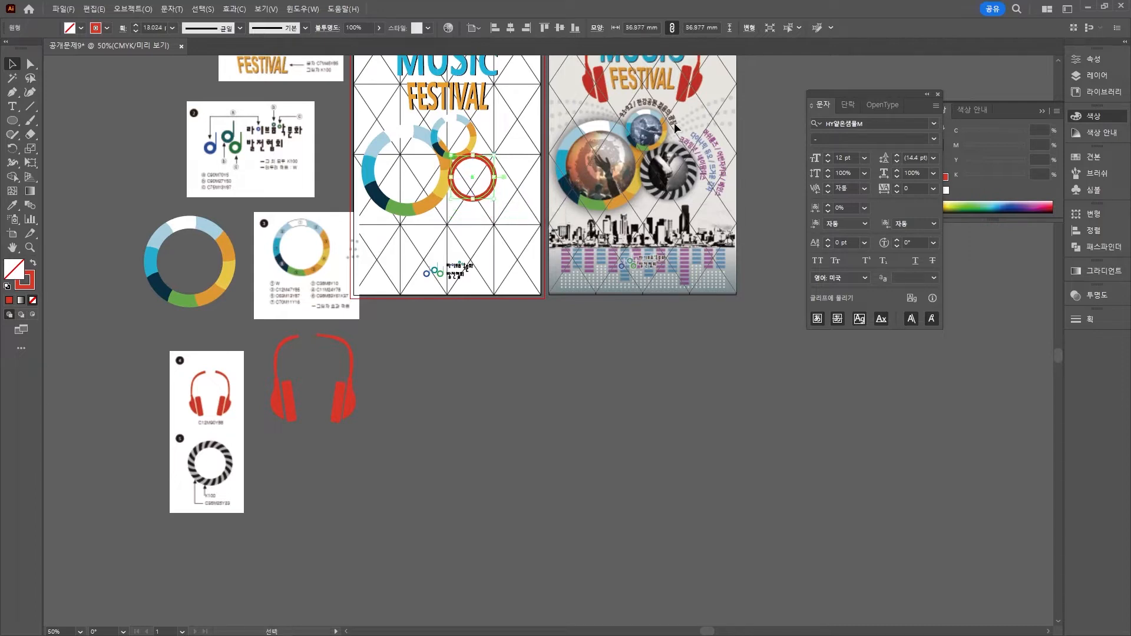
# Increase the red ring's stroke weight to 21 pt
pyautogui.click(137, 25)
pyautogui.click(137, 25)
pyautogui.click(137, 25)
pyautogui.click(136, 24)
pyautogui.click(136, 24)
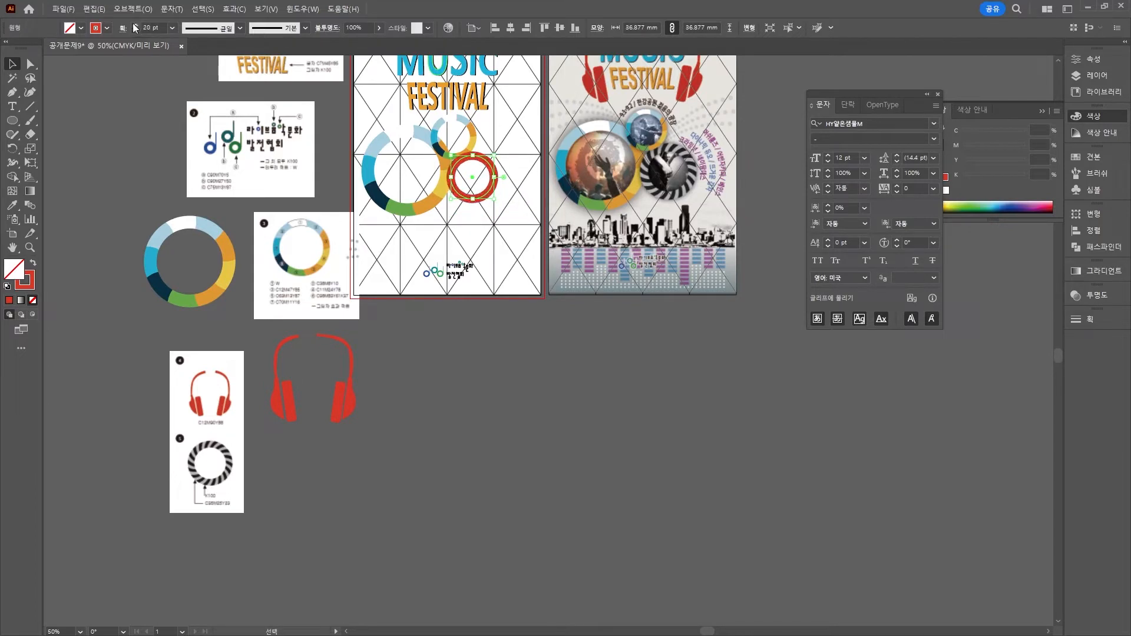
# Move the red ring back beside reference 5 and expand its stroke into a filled shape
pyautogui.moveTo(492, 191); pyautogui.dragTo(379, 497)
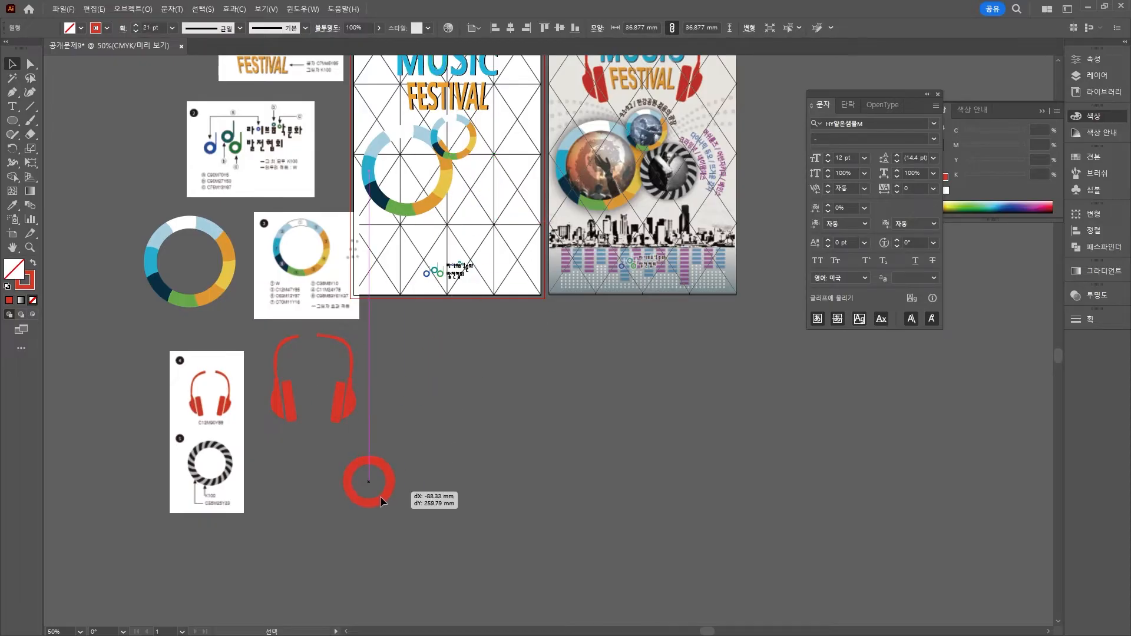
pyautogui.scroll(3, 383, 477)
pyautogui.moveTo(308, 485); pyautogui.dragTo(562, 397)
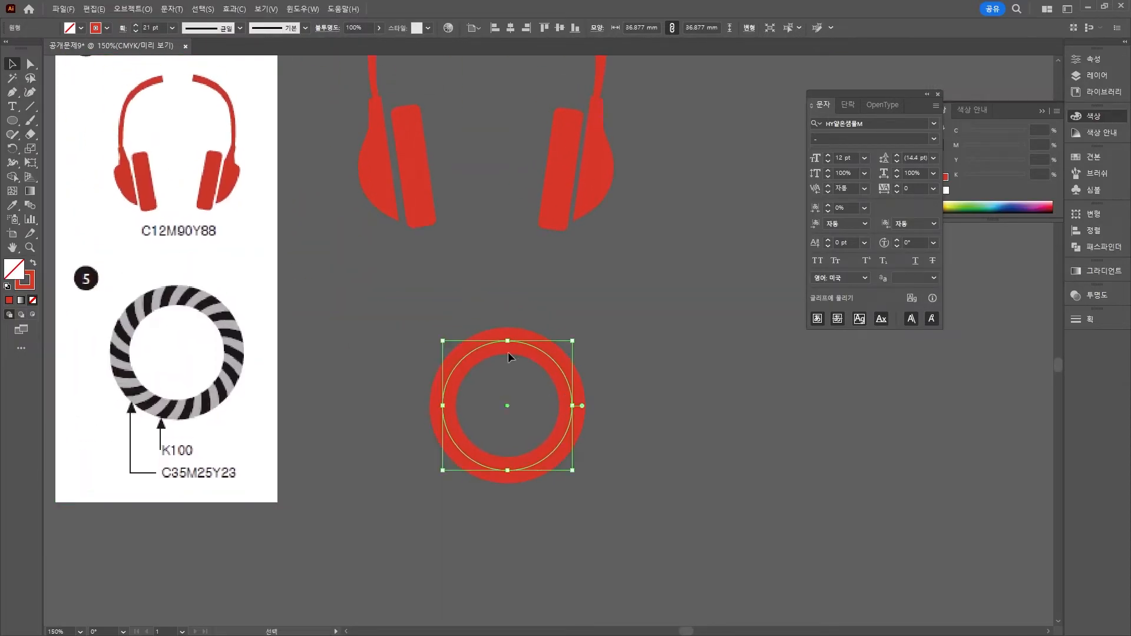
pyautogui.moveTo(534, 350); pyautogui.dragTo(483, 312)
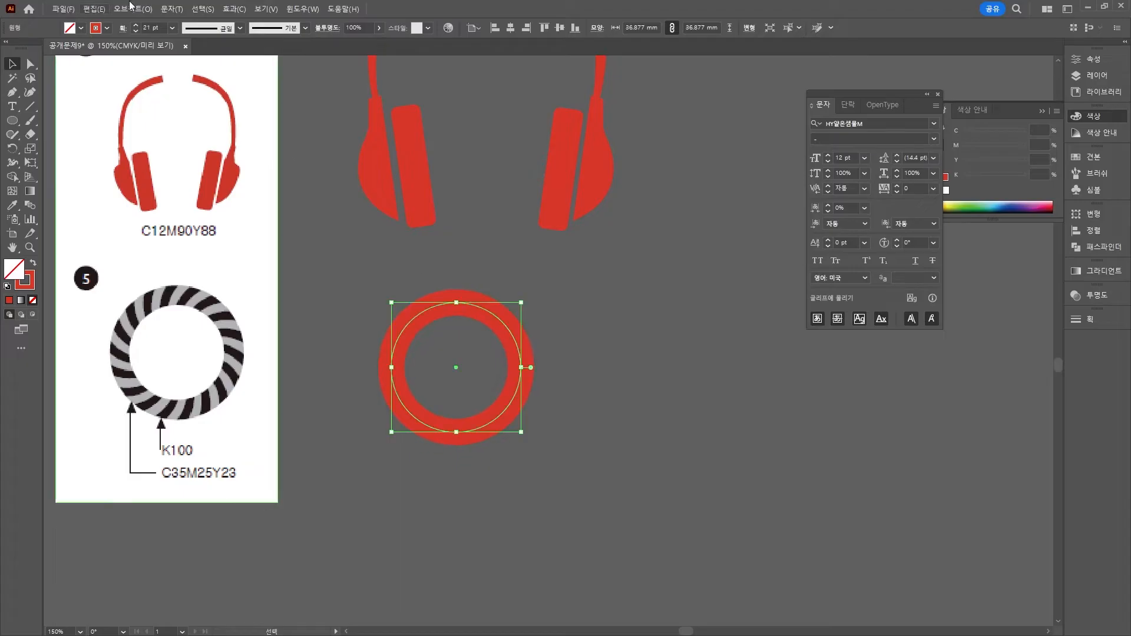
pyautogui.click(133, 9)
pyautogui.click(150, 162)
pyautogui.click(535, 392)
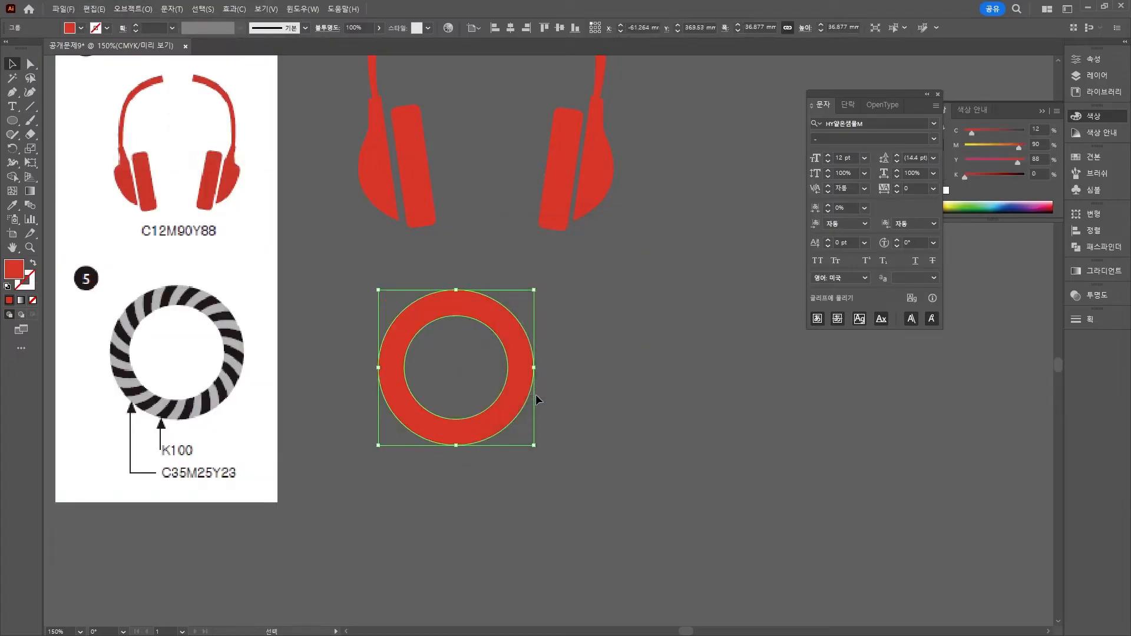
# Fill the expanded ring with C35 M25 Y23
pyautogui.doubleClick(13, 270)
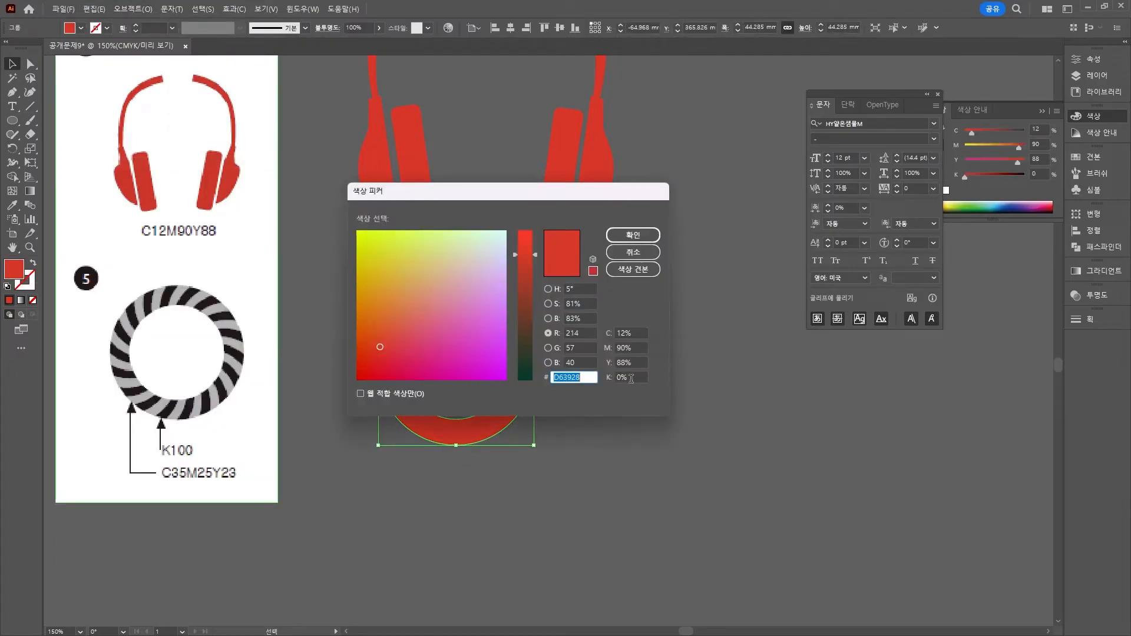
pyautogui.click(640, 336)
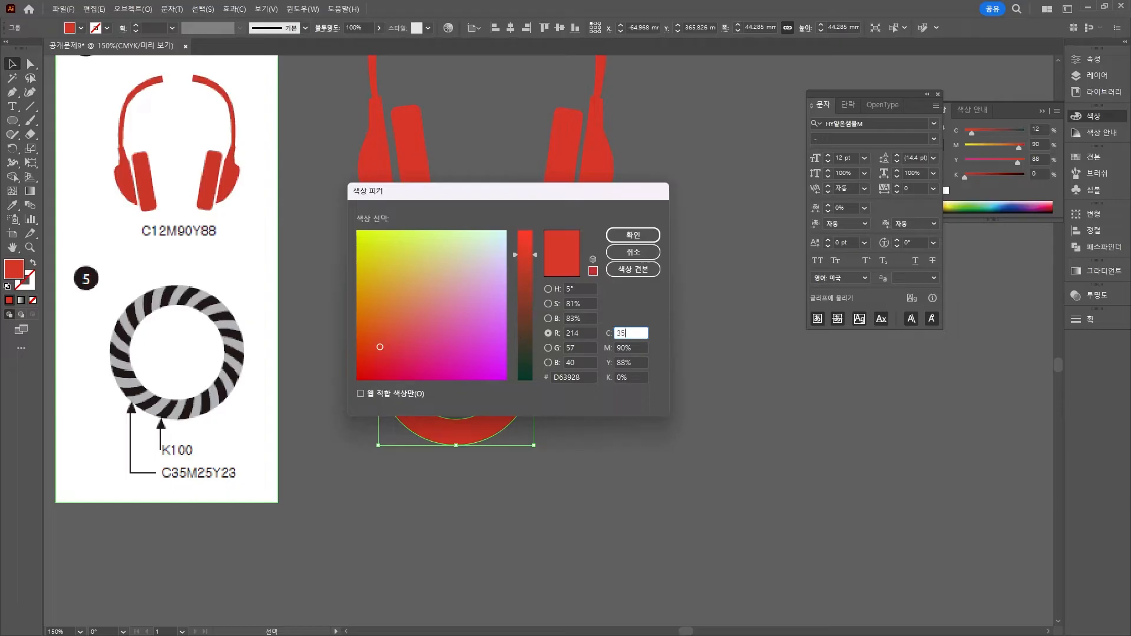
pyautogui.write('35')
pyautogui.press('Tab')
pyautogui.write('25')
pyautogui.press('Tab')
pyautogui.write('23')
pyautogui.press('Return')
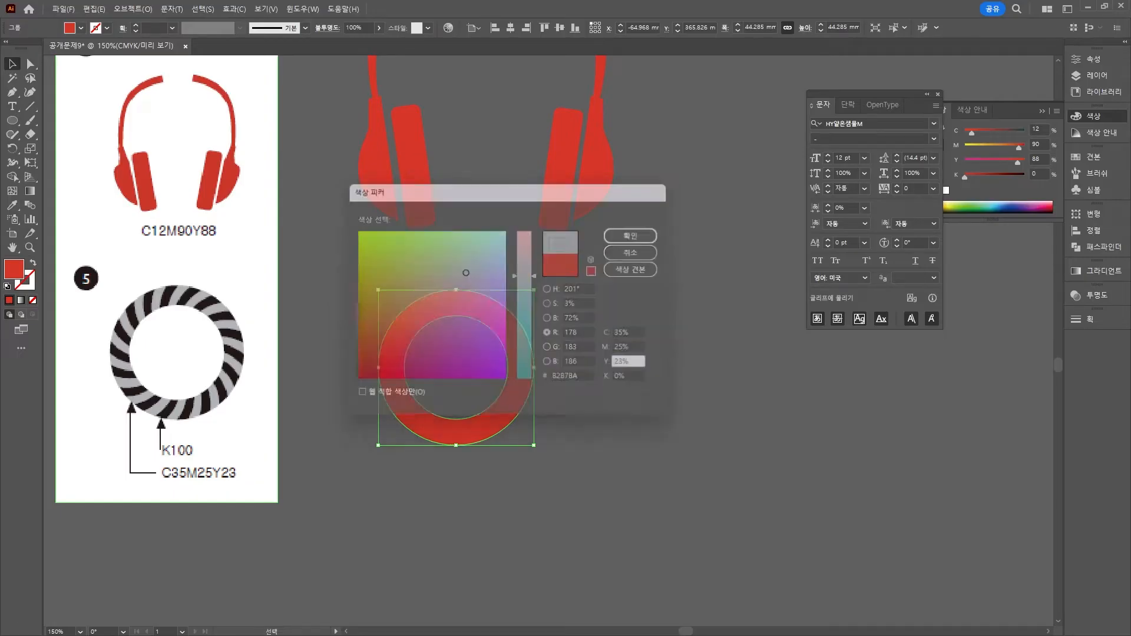
pyautogui.click(699, 378)
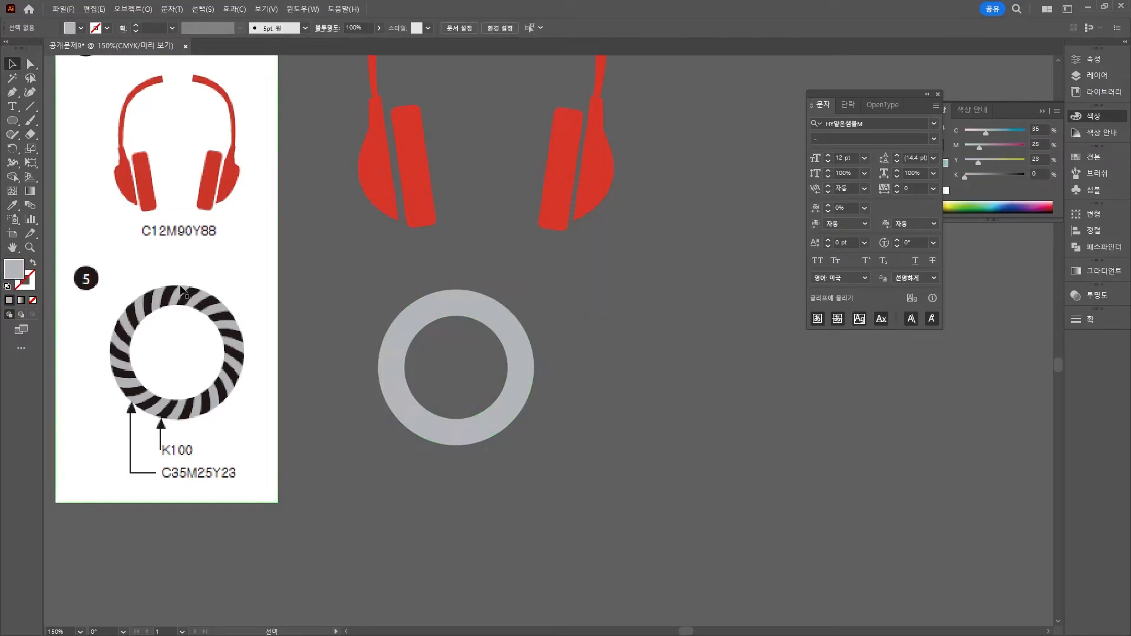
# Draw a slightly curved open path about 15 mm tall across the upper band of the gray ring with the Pen tool
pyautogui.click(12, 92)
pyautogui.click(462, 280)
pyautogui.click(457, 333)
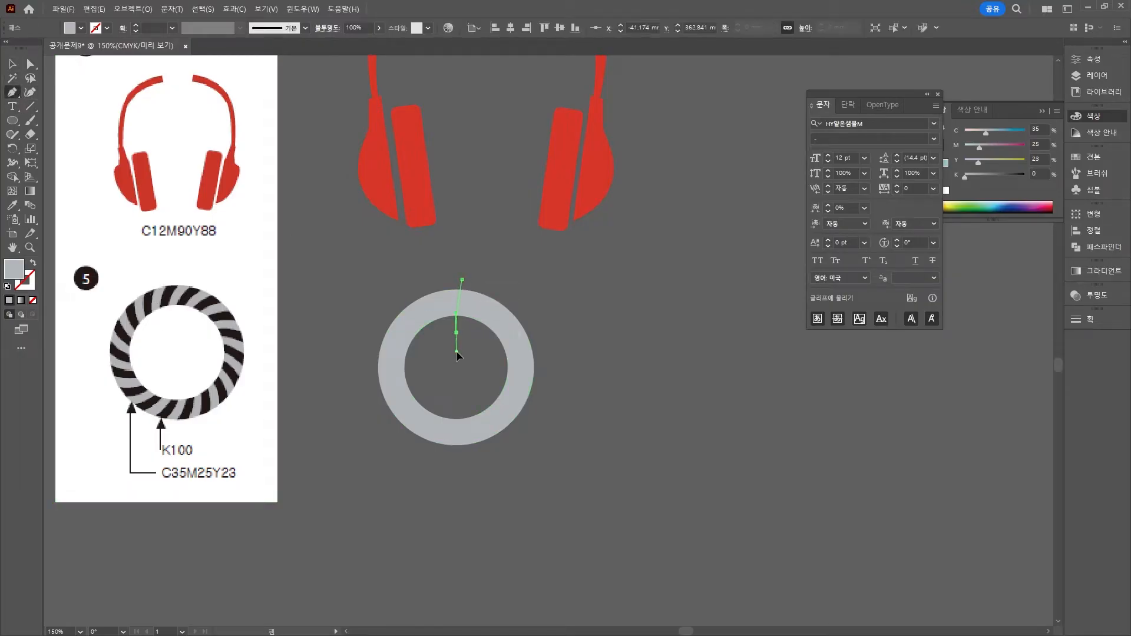
pyautogui.hotkey('ctrl', 'shift', 'a')
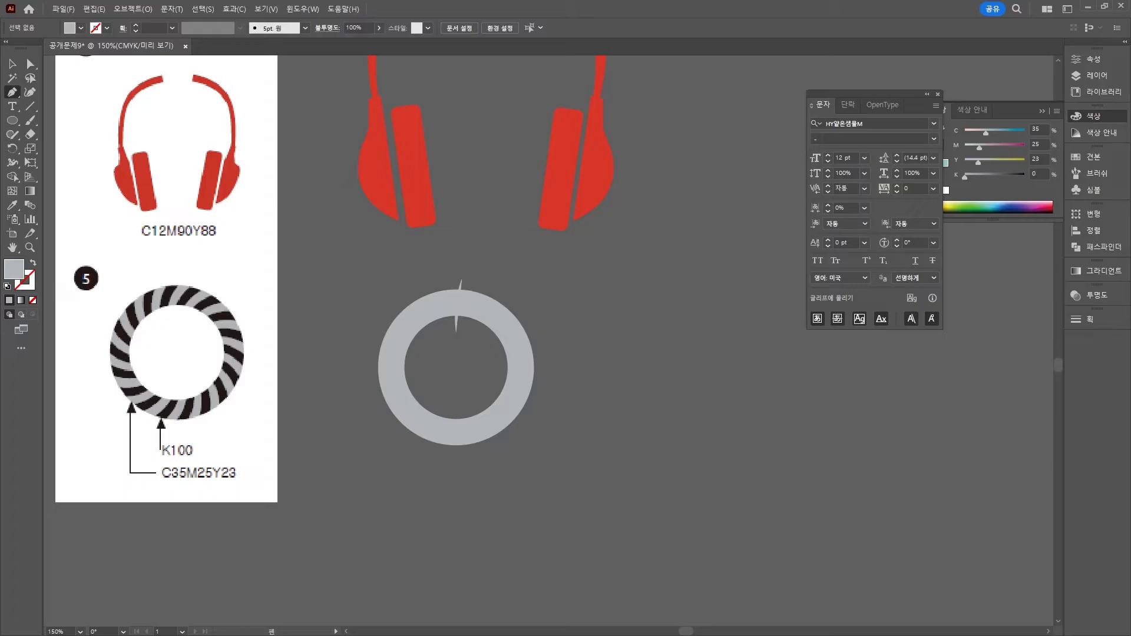
# Give the curved path no fill and a black stroke of 7 pt
pyautogui.click(13, 63)
pyautogui.click(463, 286)
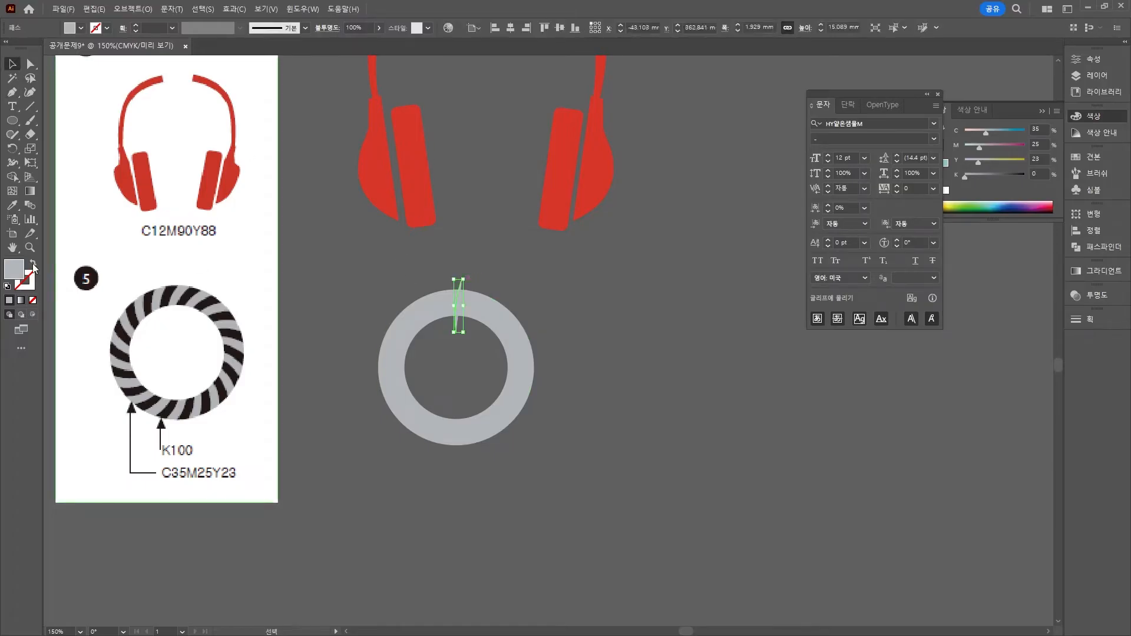
pyautogui.press('d')
pyautogui.click(32, 299)
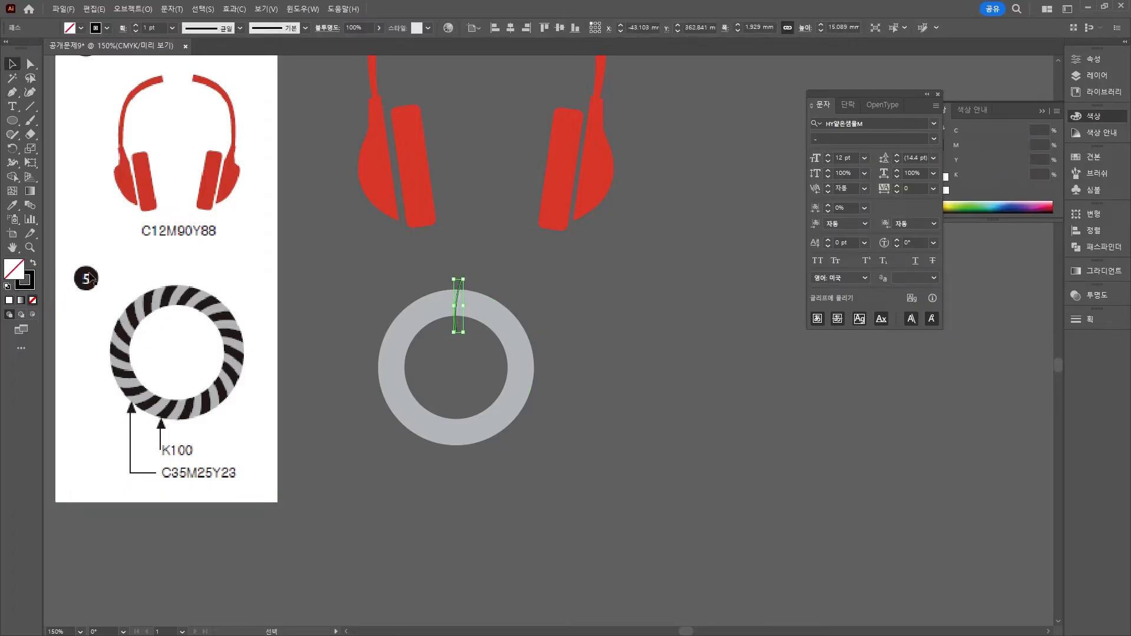
pyautogui.click(135, 26)
pyautogui.click(135, 26)
pyautogui.click(136, 26)
pyautogui.click(552, 309)
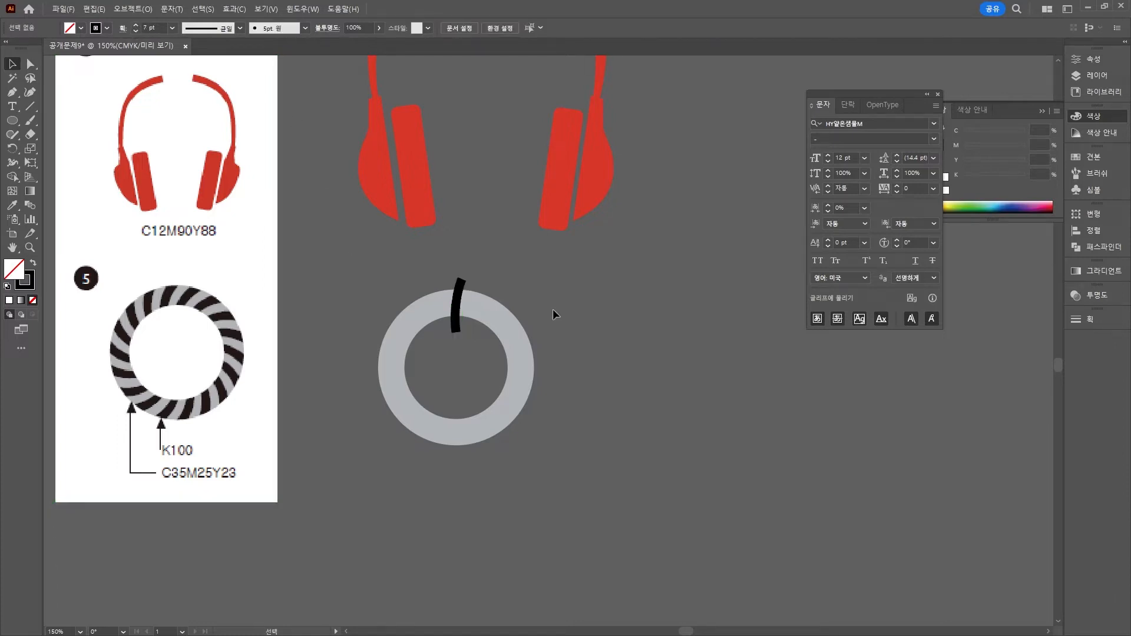
# Select the black curved stripe crossing the upper band of the gray ring
pyautogui.scroll(1, 505, 318)
pyautogui.click(437, 306)
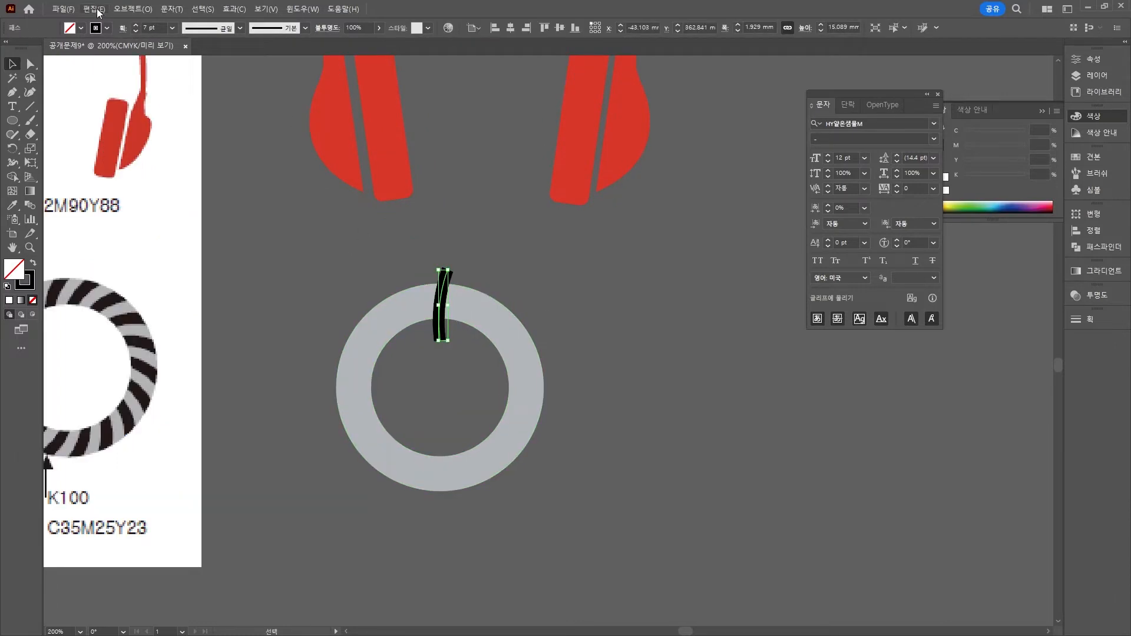
# Expand the black curved line's fill and stroke into a filled shape
pyautogui.click(134, 9)
pyautogui.click(145, 161)
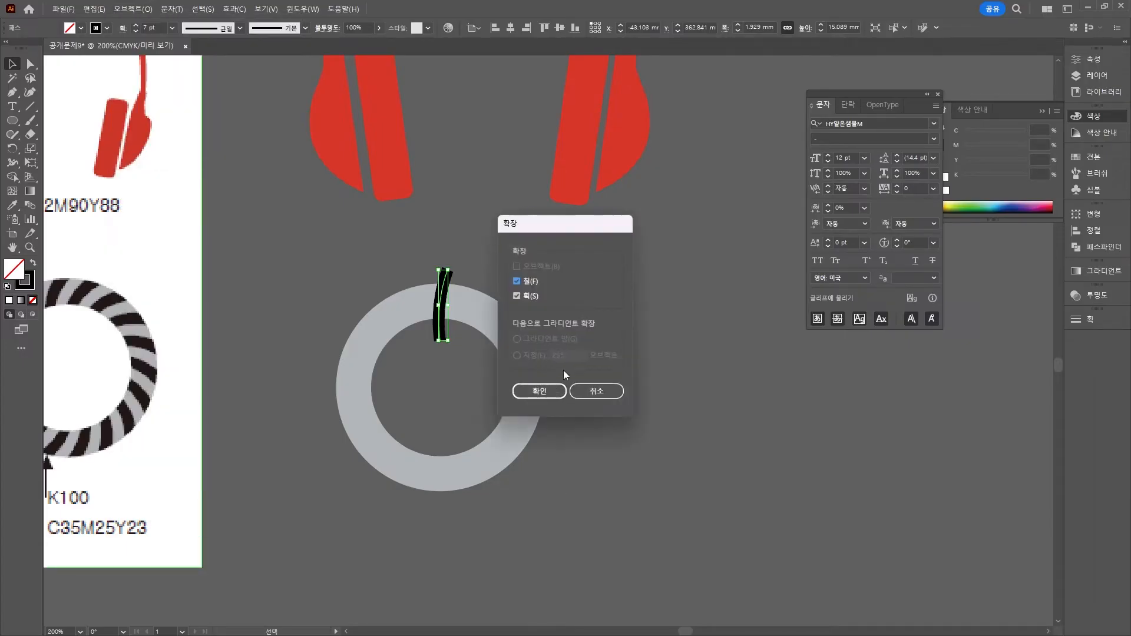
pyautogui.click(533, 386)
# Widen the black stripe's outer end by moving its outer right corner point outward, matching the flared stripes in reference 5
pyautogui.scroll(2, 461, 394)
pyautogui.scroll(1, 461, 394)
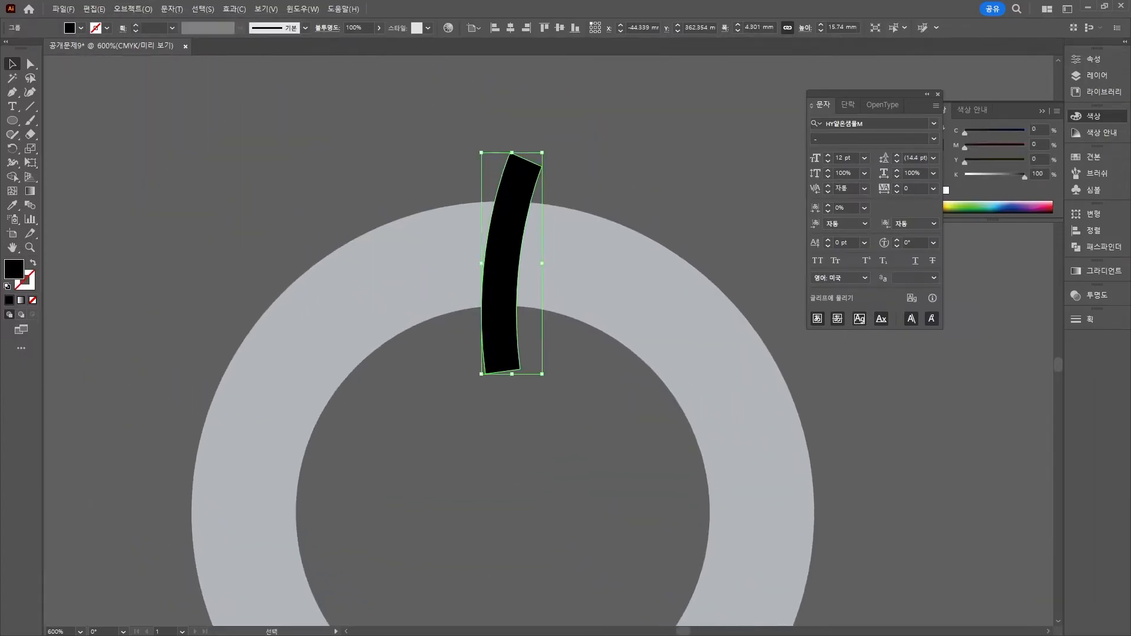
pyautogui.press('a')
pyautogui.moveTo(542, 169); pyautogui.dragTo(557, 172)
pyautogui.click(357, 186)
pyautogui.hscroll(-5, 357, 186)
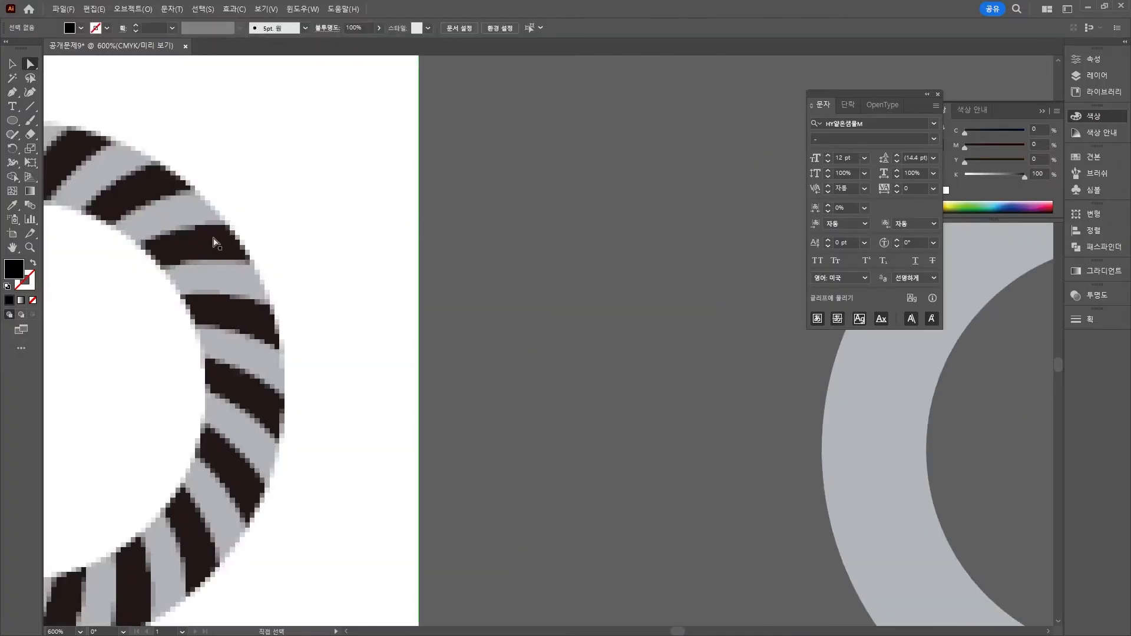
pyautogui.hscroll(6, 460, 240)
pyautogui.scroll(1, 589, 118)
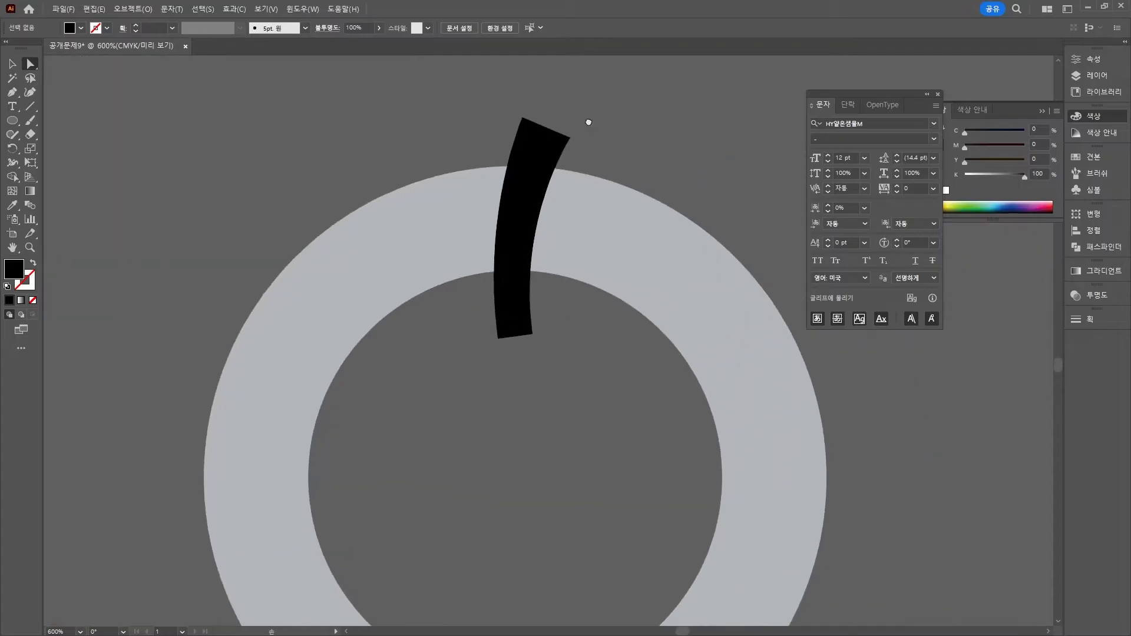
pyautogui.click(564, 141)
pyautogui.moveTo(564, 141); pyautogui.dragTo(573, 146)
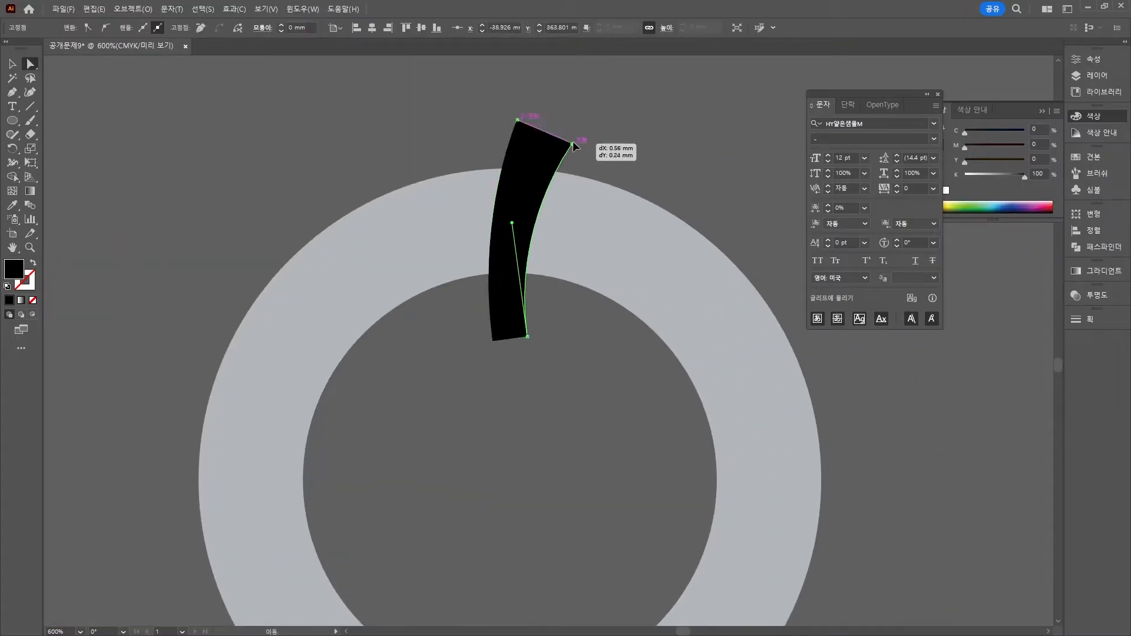
pyautogui.click(642, 153)
pyautogui.scroll(-2, 692, 180)
pyautogui.scroll(-1, 693, 180)
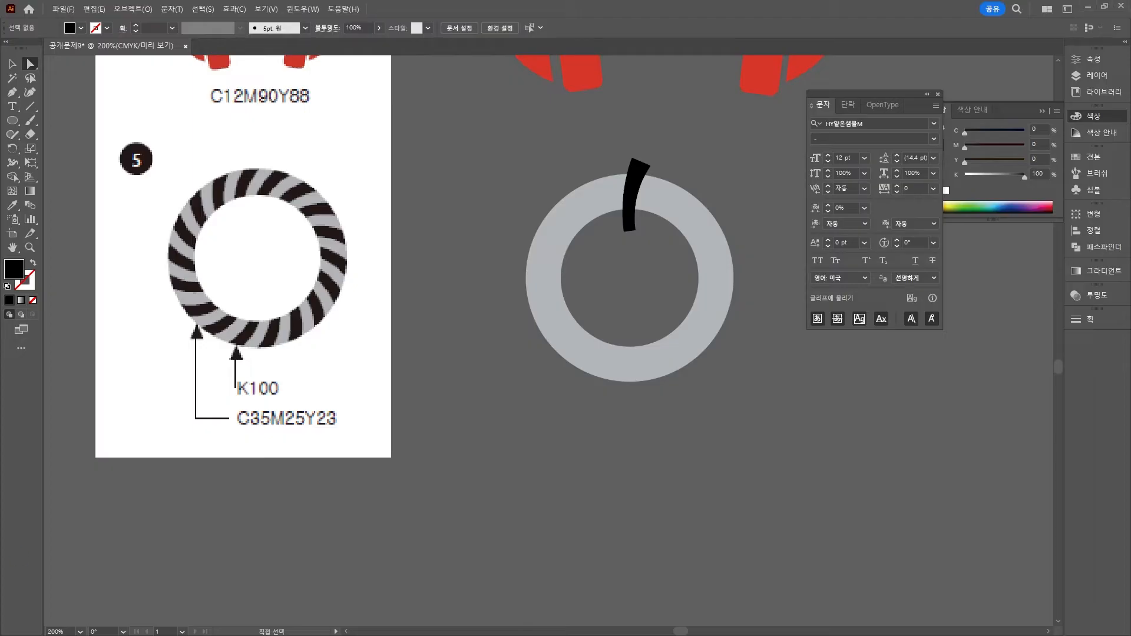
# Switch to the calculator, divide 360 by 18 to get the stripe spacing angle, and return to the drawing
pyautogui.hotkey('alt', 'Tab')
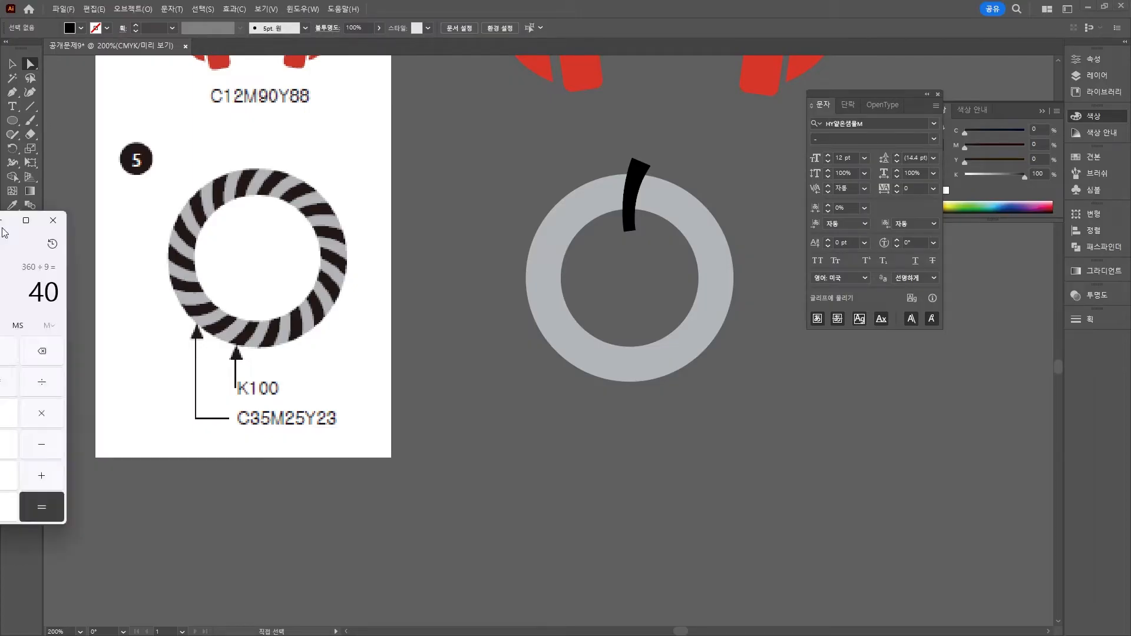
pyautogui.write('360/1')
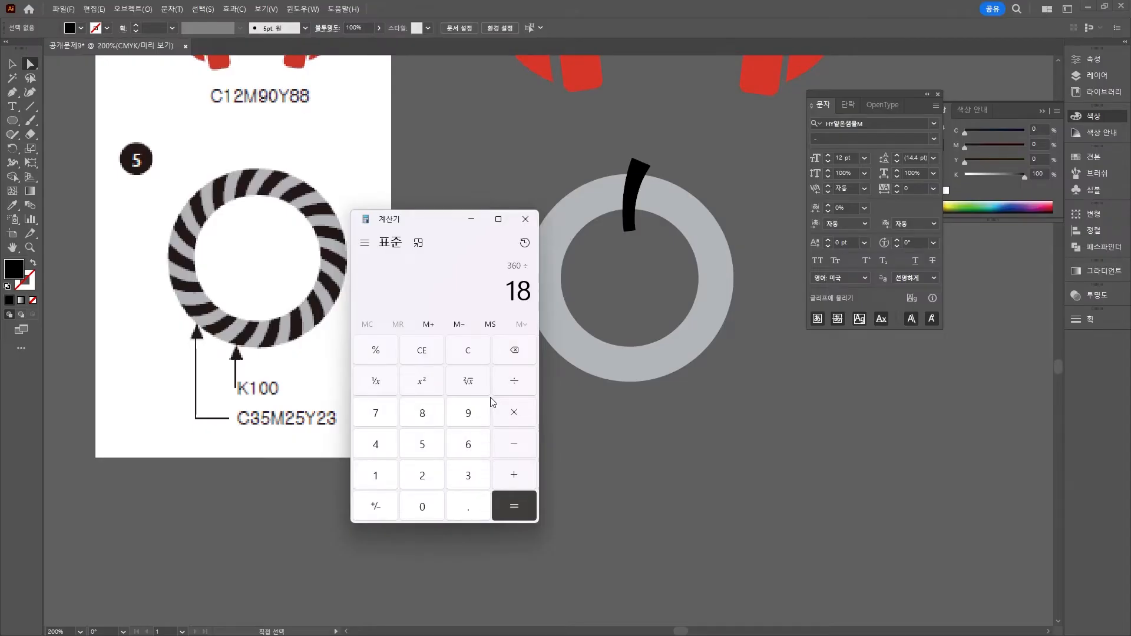
pyautogui.press('Return')
pyautogui.hotkey('alt', 'Tab')
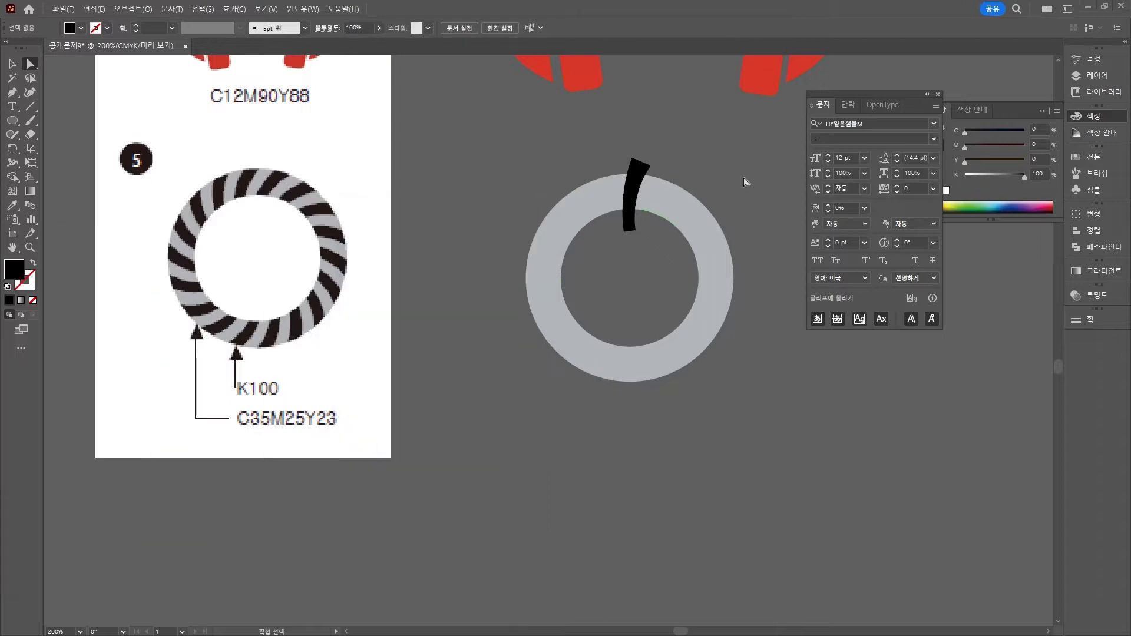
# Create a rotated copy of the black stripe around the grey ring's centre using the calculated spacing angle
pyautogui.click(636, 194)
pyautogui.press('r')
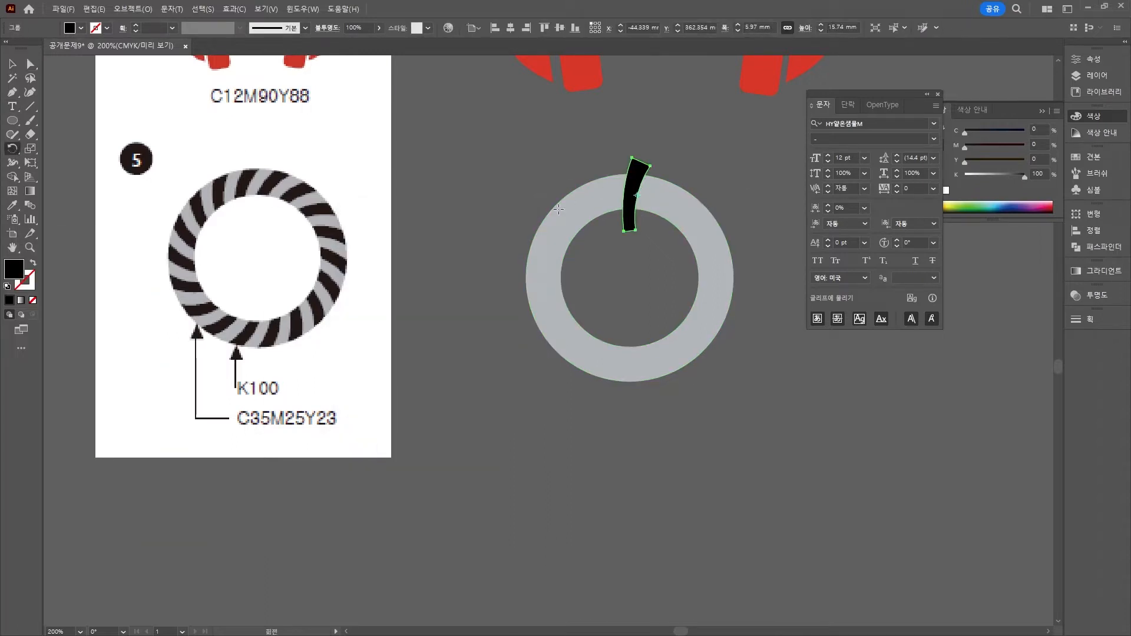
pyautogui.keyDown('alt'); pyautogui.click(629, 277); pyautogui.keyUp('alt')
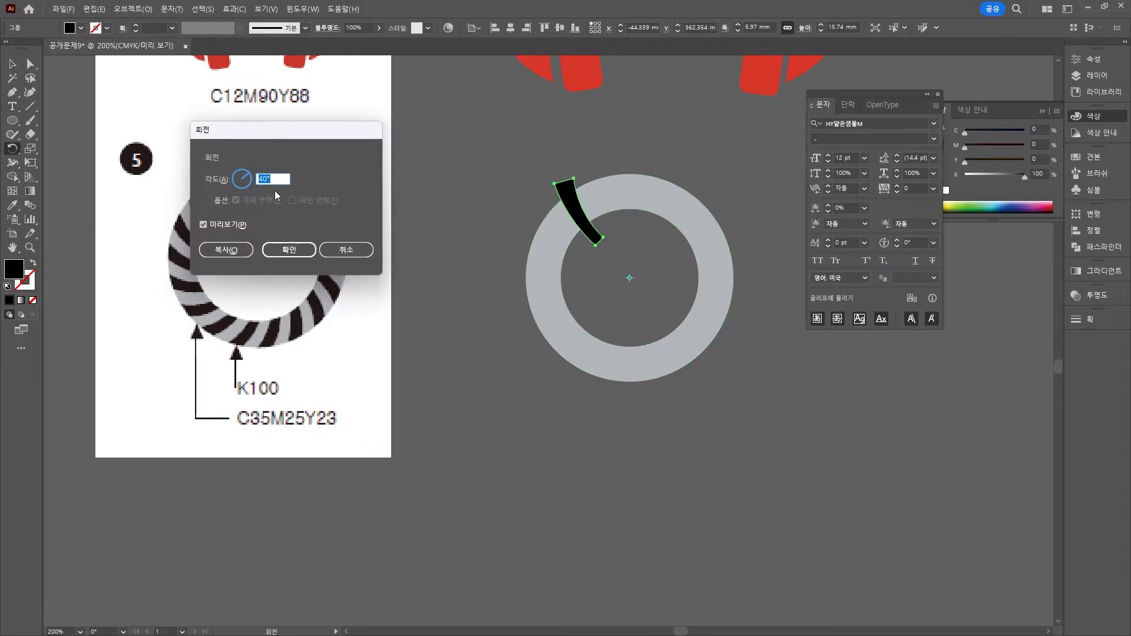
pyautogui.click(229, 254)
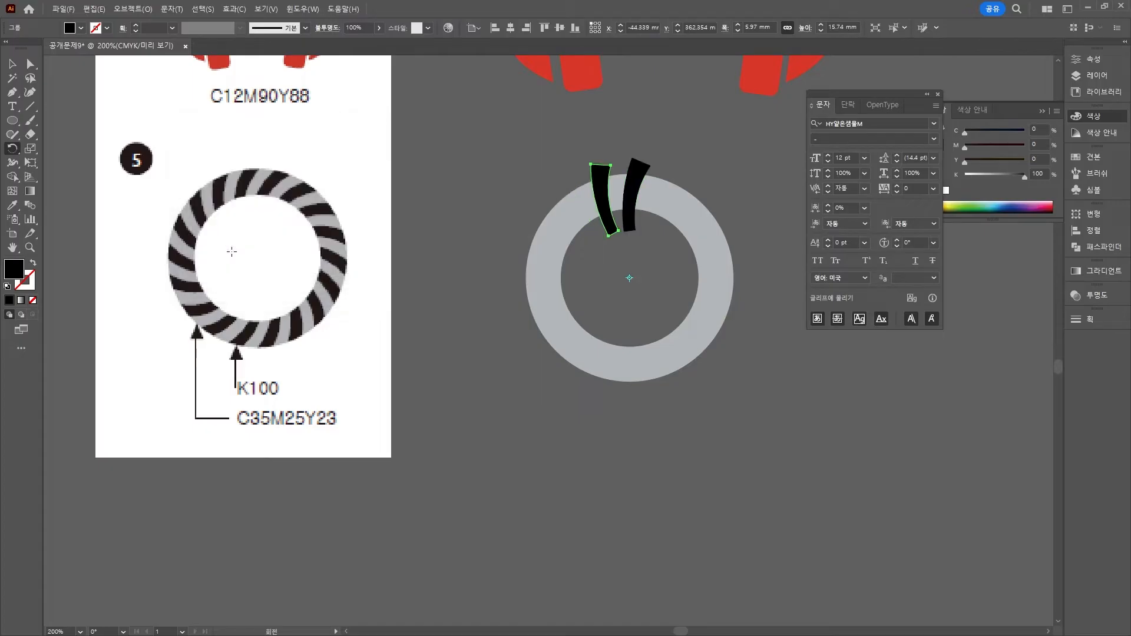
# Repeat the rotated stripe copy until evenly spaced stripes go all the way around the ring, undoing any surplus copy
pyautogui.hotkey('ctrl', 'd')
pyautogui.hotkey('ctrl', 'd')
pyautogui.hotkey('ctrl', 'd')
pyautogui.hotkey('ctrl', 'd')
pyautogui.hotkey('ctrl', 'd')
pyautogui.hotkey('ctrl', 'd')
pyautogui.hotkey('ctrl', 'd')
pyautogui.hotkey('ctrl', 'd')
pyautogui.hotkey('ctrl', 'd')
pyautogui.hotkey('ctrl', 'd')
pyautogui.hotkey('ctrl', 'd')
pyautogui.hotkey('ctrl', 'd')
pyautogui.hotkey('ctrl', 'd')
pyautogui.hotkey('ctrl', 'd')
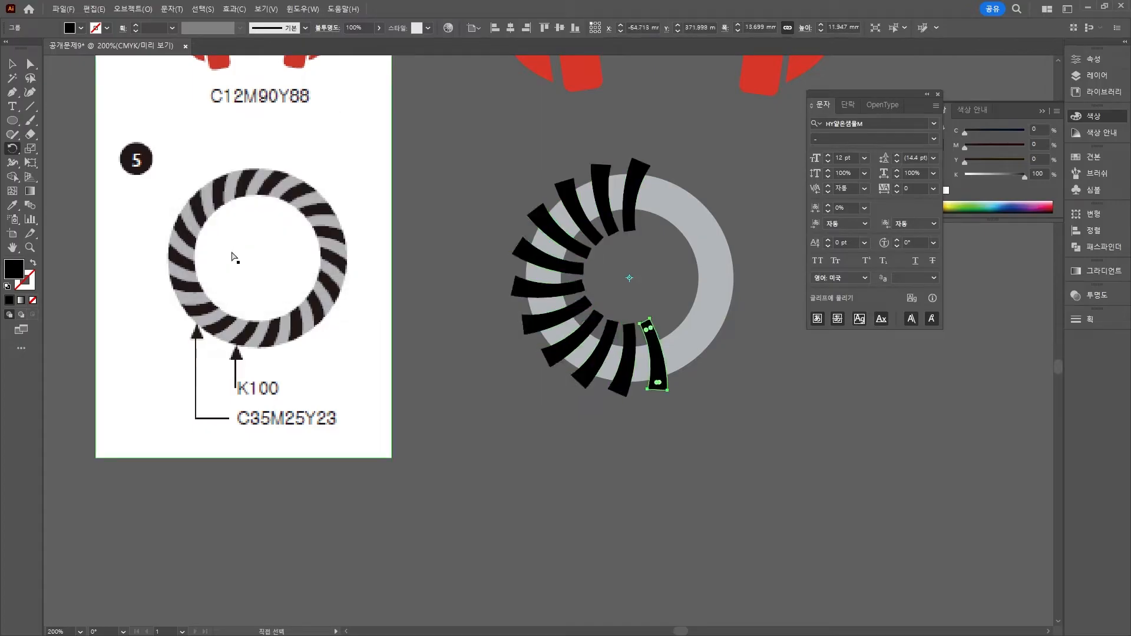
pyautogui.hotkey('ctrl', 'z')
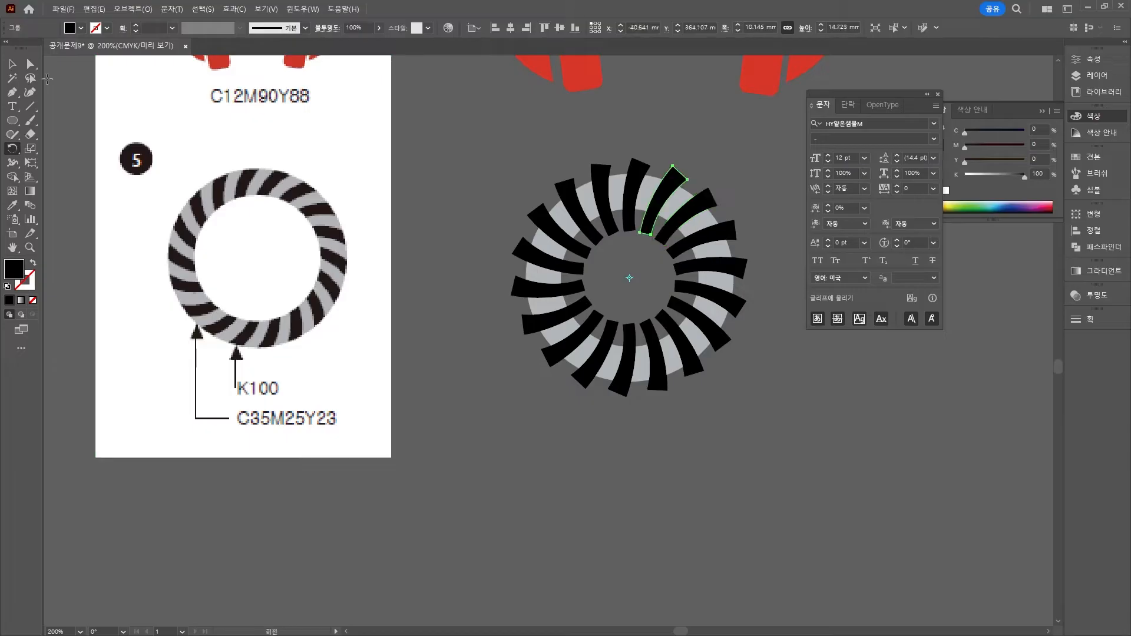
# Select the ring and stripes and remove every stripe end outside the ring and inside its hole with Shape Builder
pyautogui.hotkey('ctrl', 'a')
pyautogui.click(12, 176)
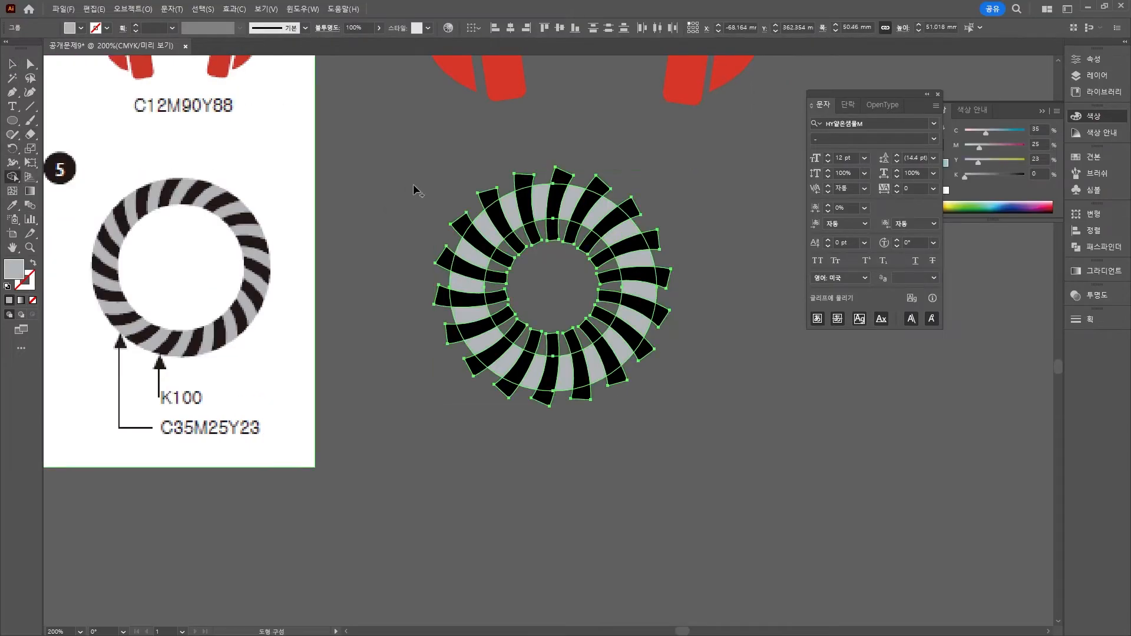
pyautogui.keyDown('alt'); pyautogui.click(459, 224); pyautogui.keyUp('alt')
pyautogui.keyDown('alt'); pyautogui.click(489, 198); pyautogui.keyUp('alt')
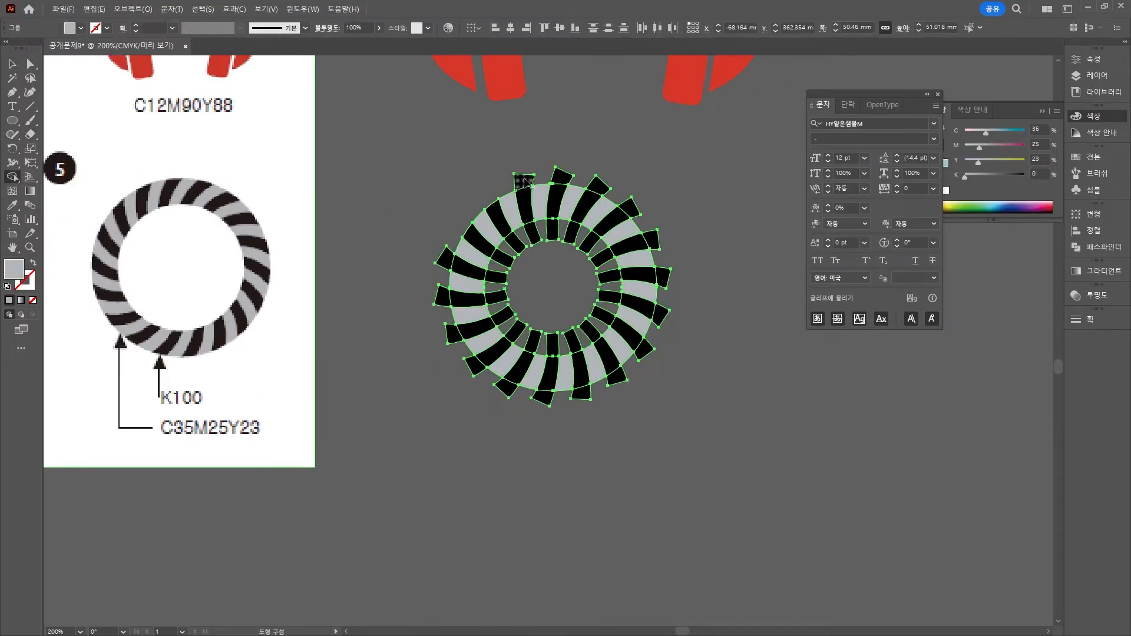
pyautogui.keyDown('alt'); pyautogui.click(523, 181); pyautogui.keyUp('alt')
pyautogui.keyDown('alt'); pyautogui.click(563, 175); pyautogui.keyUp('alt')
pyautogui.keyDown('alt'); pyautogui.click(598, 186); pyautogui.keyUp('alt')
pyautogui.moveTo(606, 289)
pyautogui.mouseDown()
pyautogui.moveTo(568, 235)
pyautogui.moveTo(516, 243)
pyautogui.moveTo(529, 340)
pyautogui.moveTo(589, 333)
pyautogui.moveTo(603, 256)
pyautogui.moveTo(591, 240)
pyautogui.mouseUp()
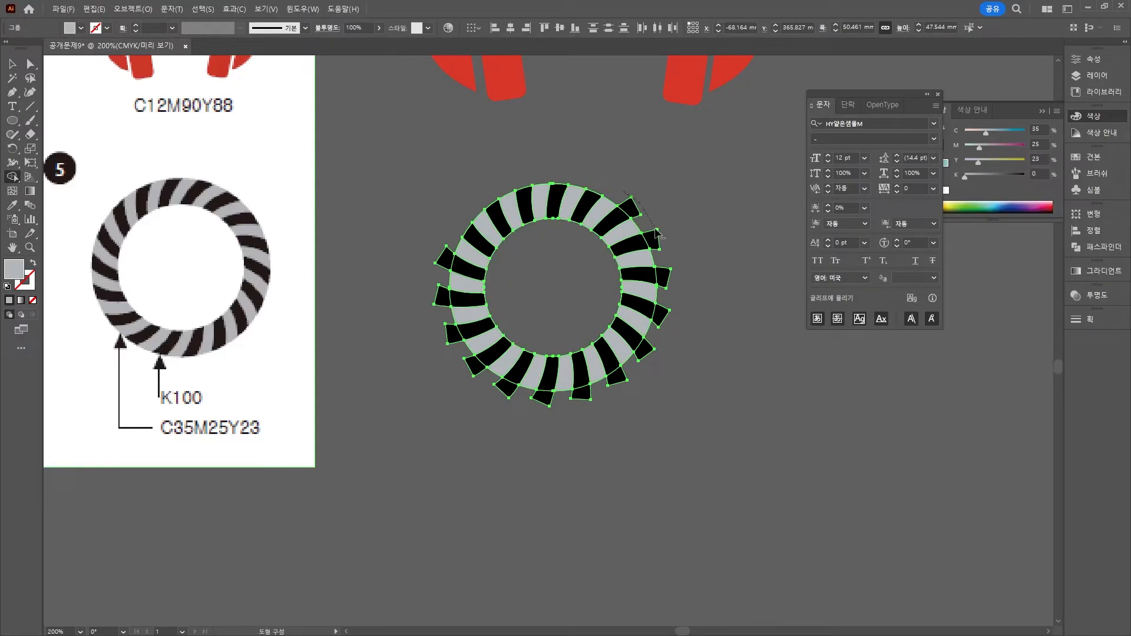
pyautogui.moveTo(665, 282); pyautogui.dragTo(663, 330)
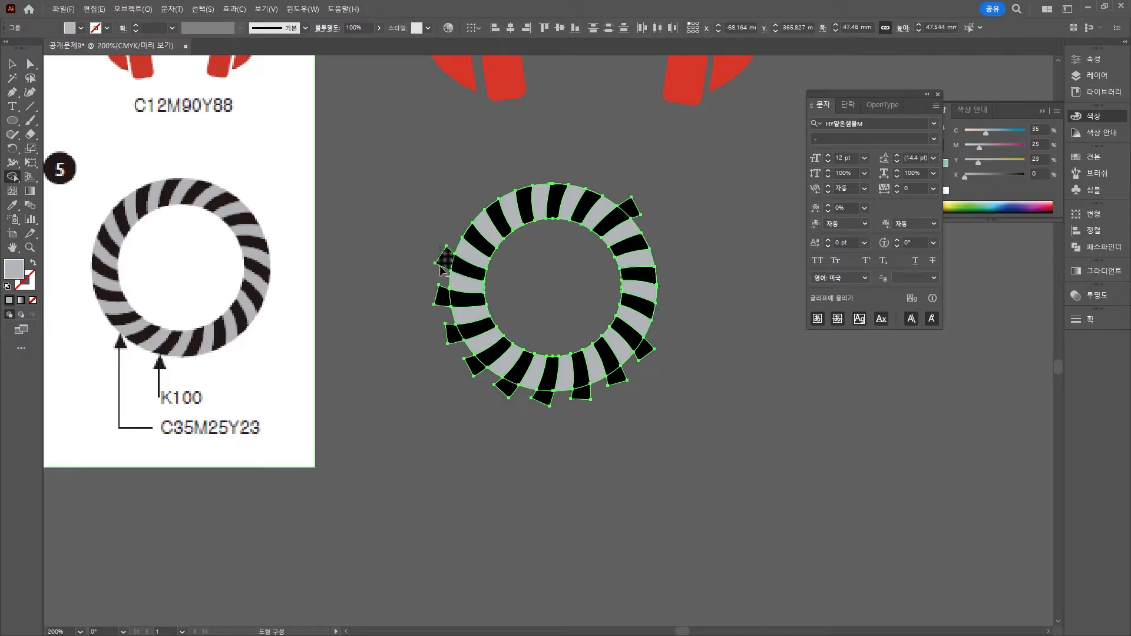
pyautogui.moveTo(441, 270); pyautogui.dragTo(443, 308)
pyautogui.moveTo(479, 380)
pyautogui.mouseDown()
pyautogui.moveTo(547, 403)
pyautogui.moveTo(583, 398)
pyautogui.moveTo(642, 355)
pyautogui.mouseUp()
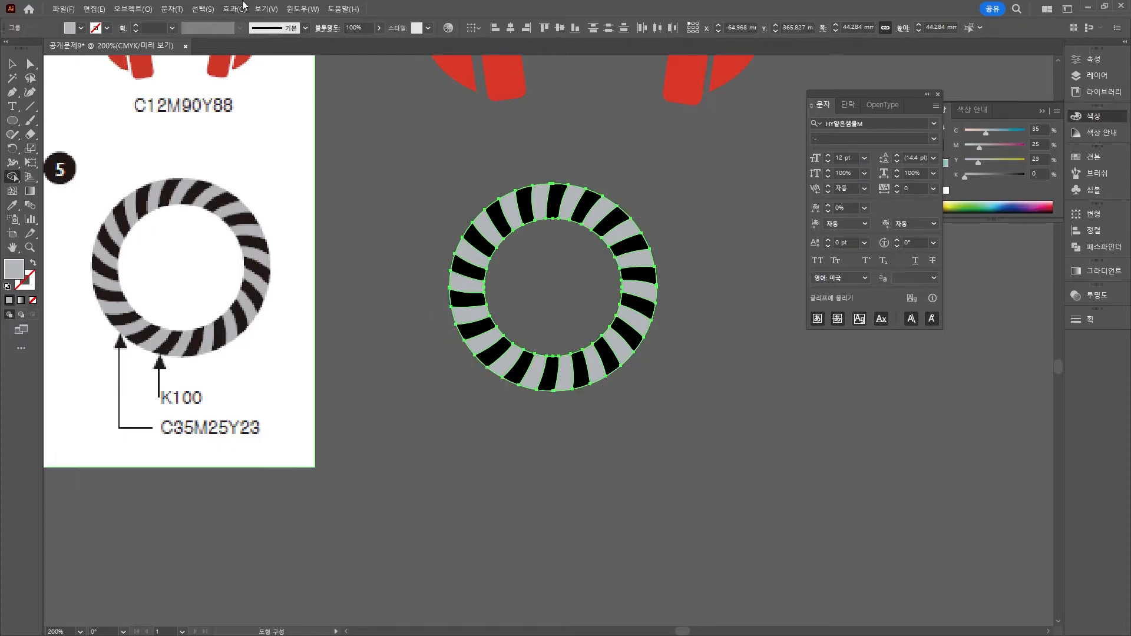
# Move the finished striped ring onto the poster artboard, beside the large coloured ring and below the small one
pyautogui.press('v')
pyautogui.moveTo(431, 176); pyautogui.dragTo(779, 483)
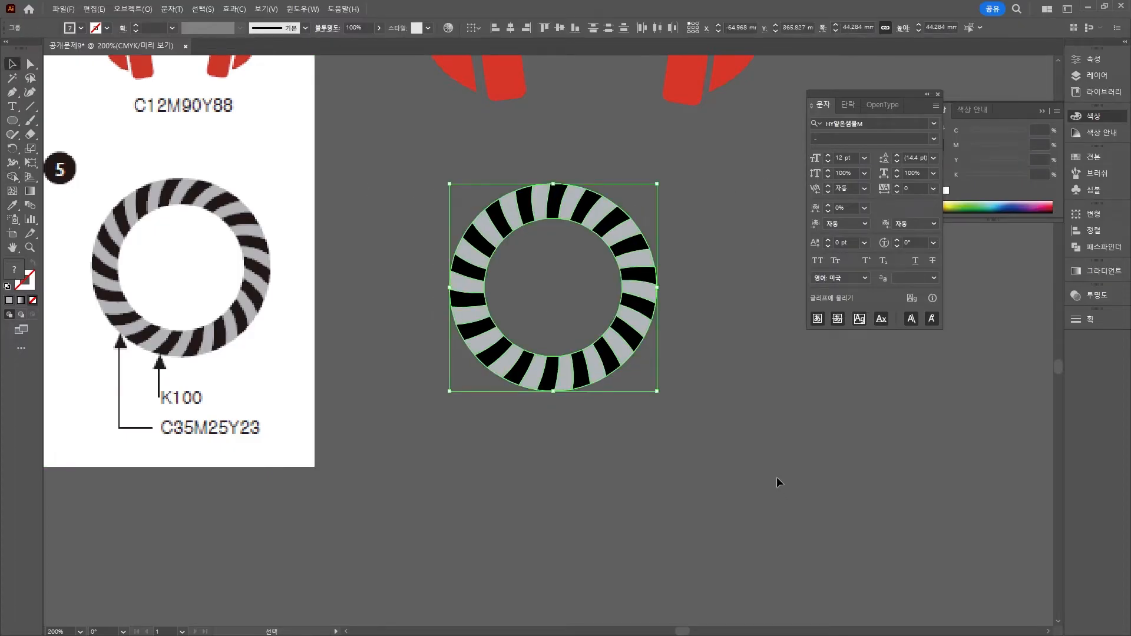
pyautogui.hotkey('ctrl', '-')
pyautogui.hotkey('ctrl', '-')
pyautogui.hotkey('ctrl', '-')
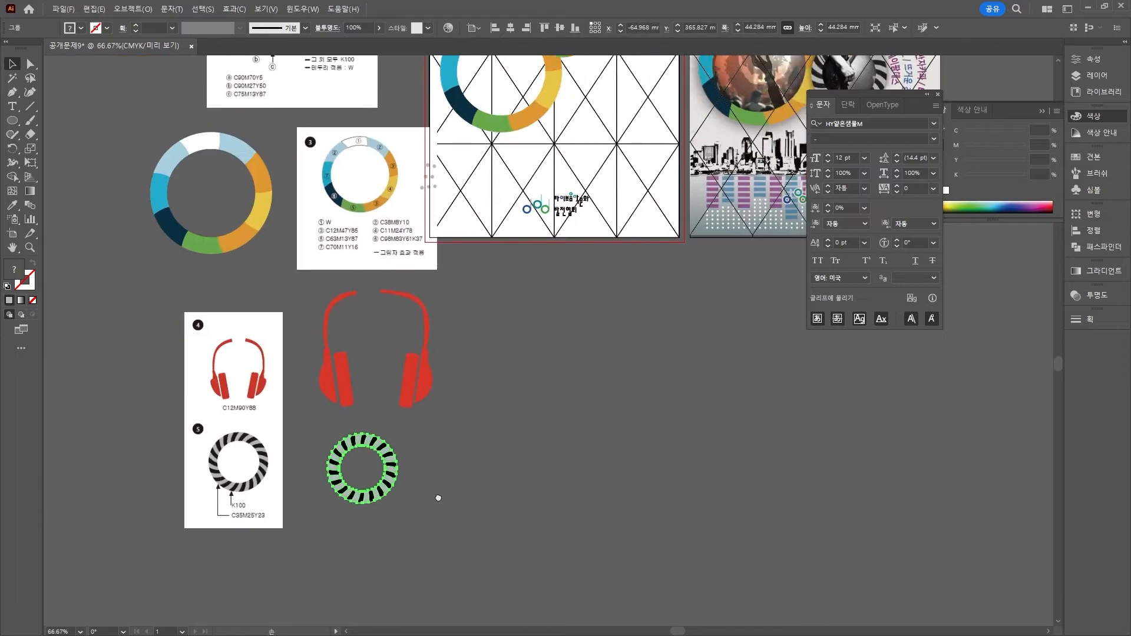
pyautogui.moveTo(438, 497); pyautogui.dragTo(321, 560)
pyautogui.moveTo(243, 545); pyautogui.dragTo(460, 155)
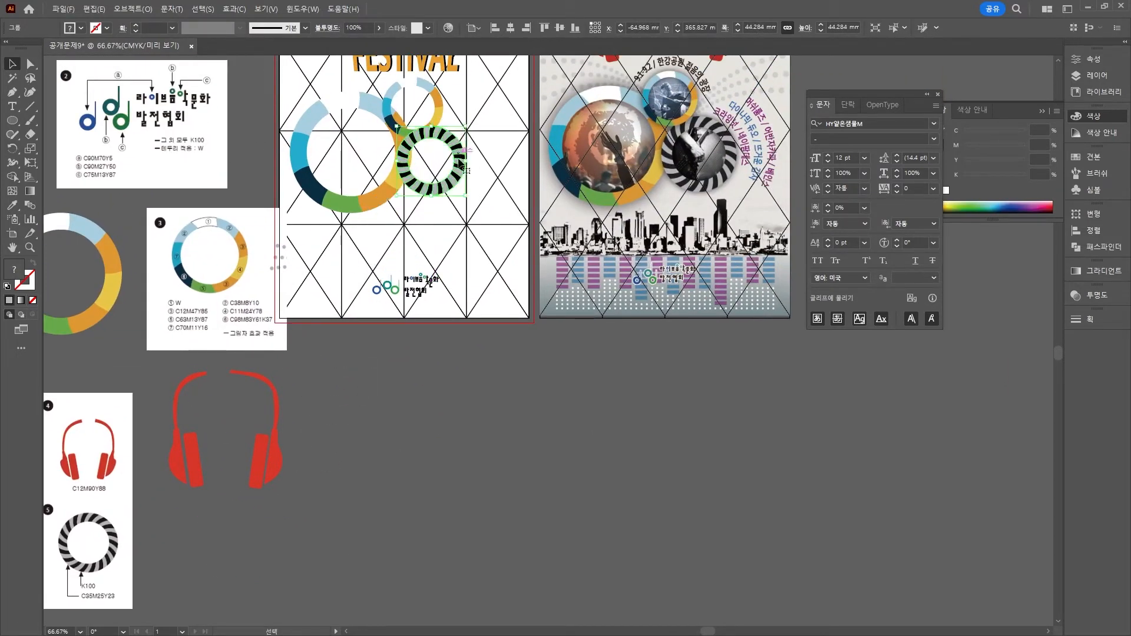
pyautogui.click(455, 454)
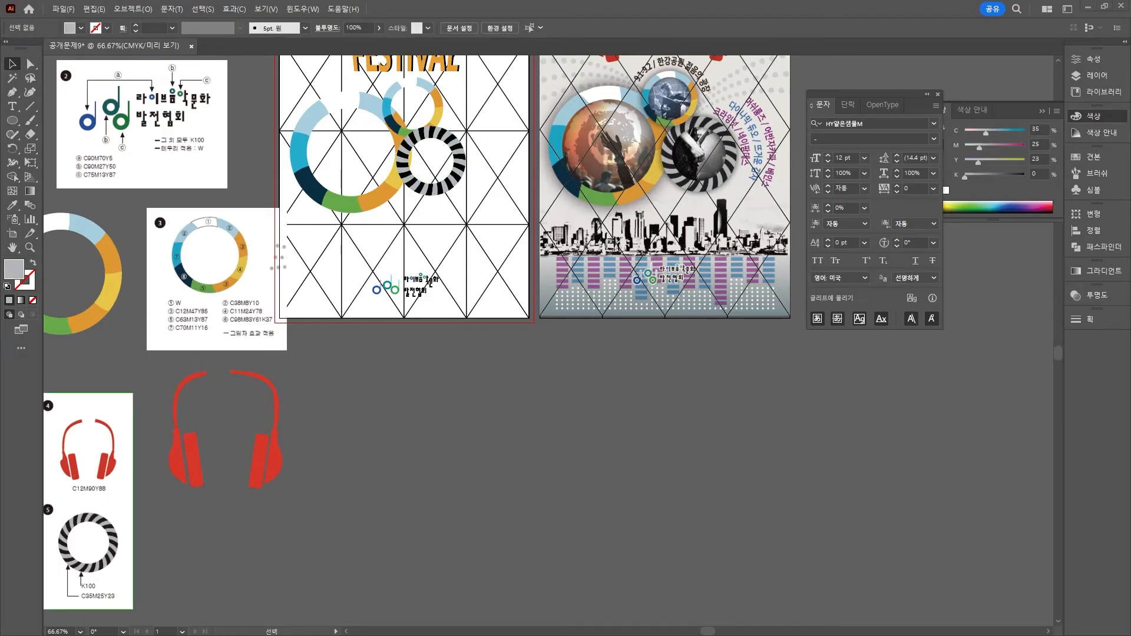
# Paste the reference image for element 6 and place it in the empty area below the poster artboards
pyautogui.hotkey('ctrl', 'v')
pyautogui.moveTo(582, 460); pyautogui.dragTo(372, 366)
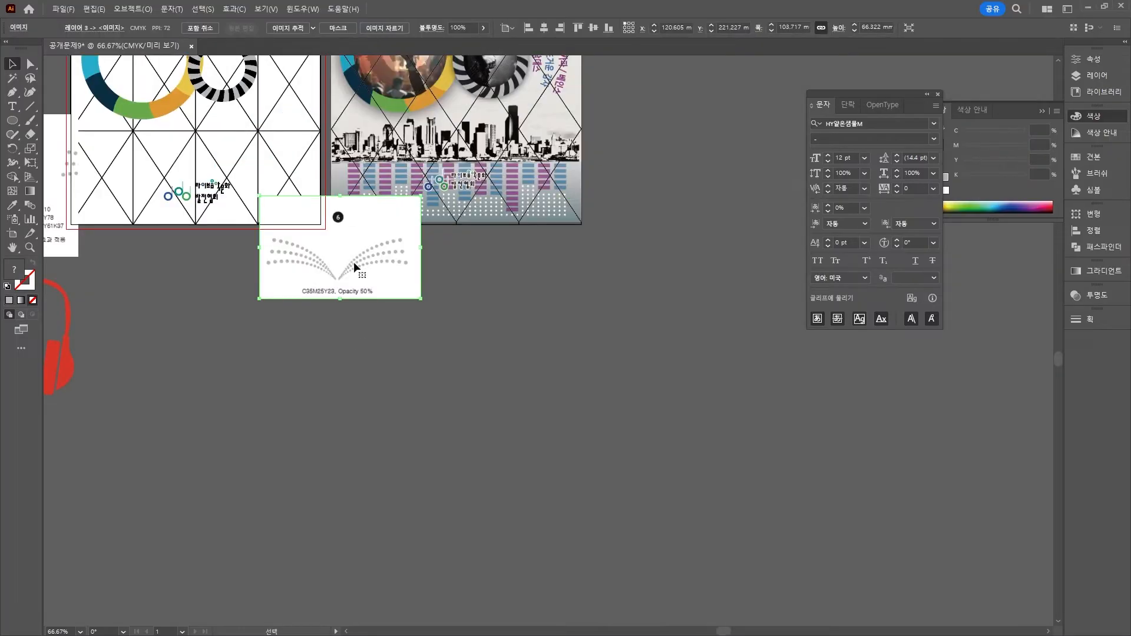
pyautogui.moveTo(402, 278); pyautogui.dragTo(313, 340)
pyautogui.scroll(5, 463, 293)
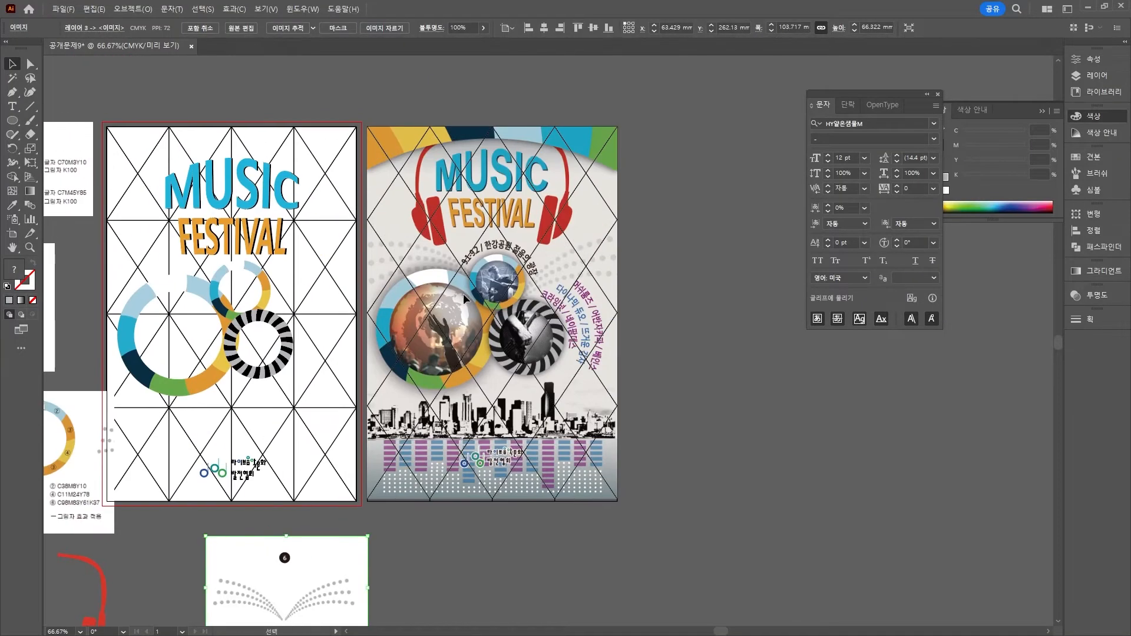
pyautogui.scroll(-5, 604, 247)
# Draw a grey circle about 1.5 mm wide below reference 6 and a larger one up and to its right
pyautogui.scroll(2, 380, 391)
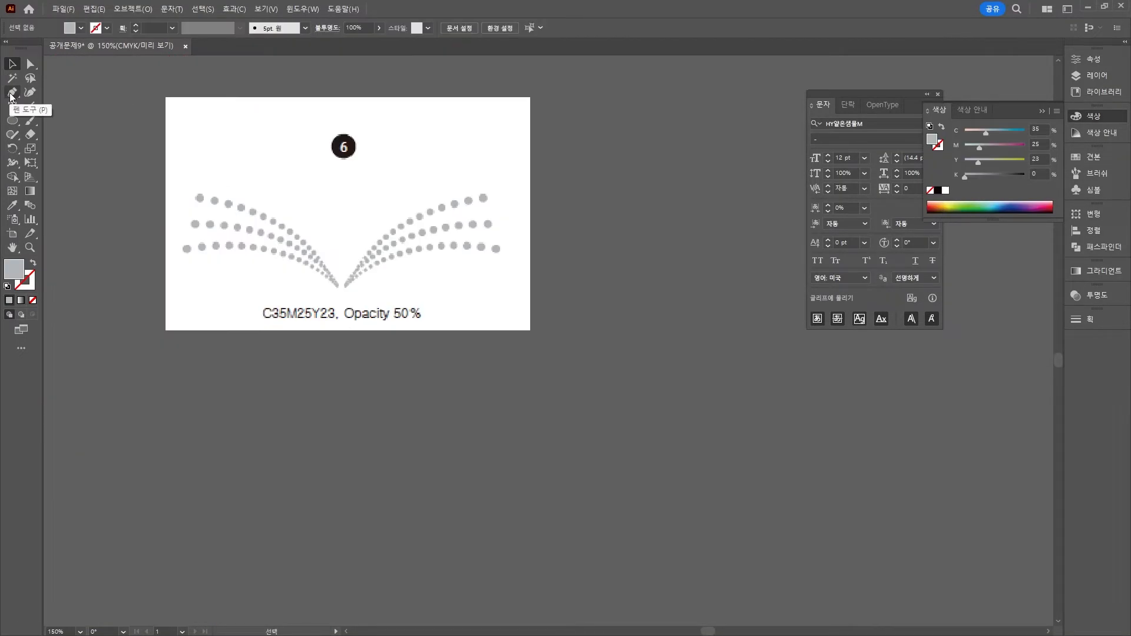
pyautogui.click(12, 93)
pyautogui.press('l')
pyautogui.moveTo(323, 472)
pyautogui.mouseDown()
pyautogui.moveTo(502, 406)
pyautogui.moveTo(517, 386)
pyautogui.mouseUp()
pyautogui.click(12, 63)
pyautogui.click(308, 482)
pyautogui.hotkey('ctrl', 'shift', 'a')
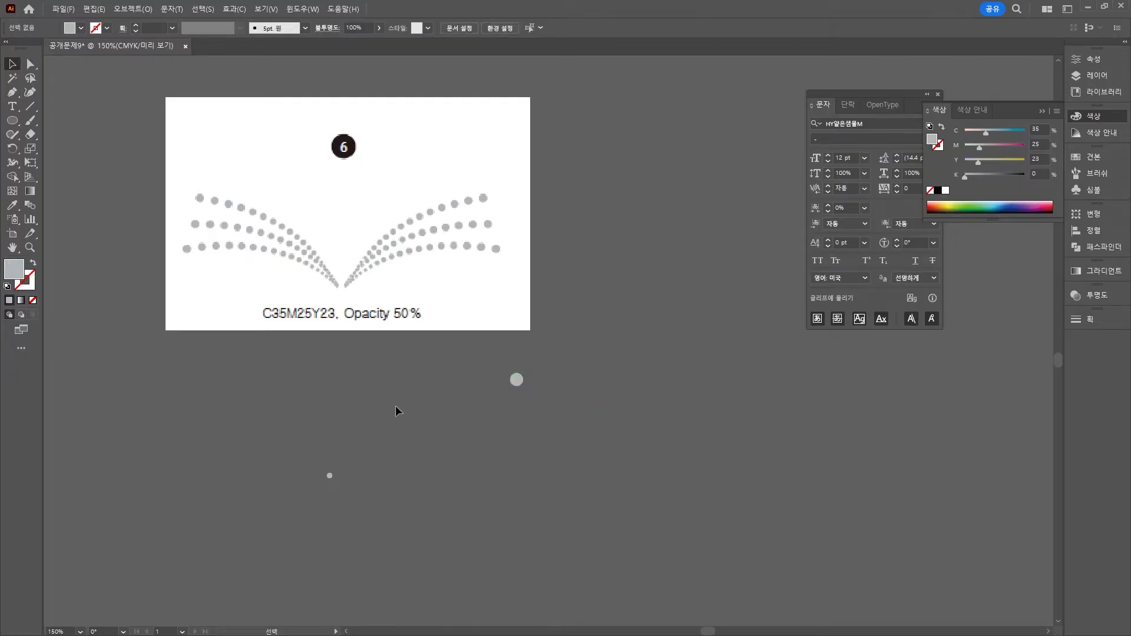
# Select both grey circles and set the blend spacing to 18 specified steps
pyautogui.click(330, 475)
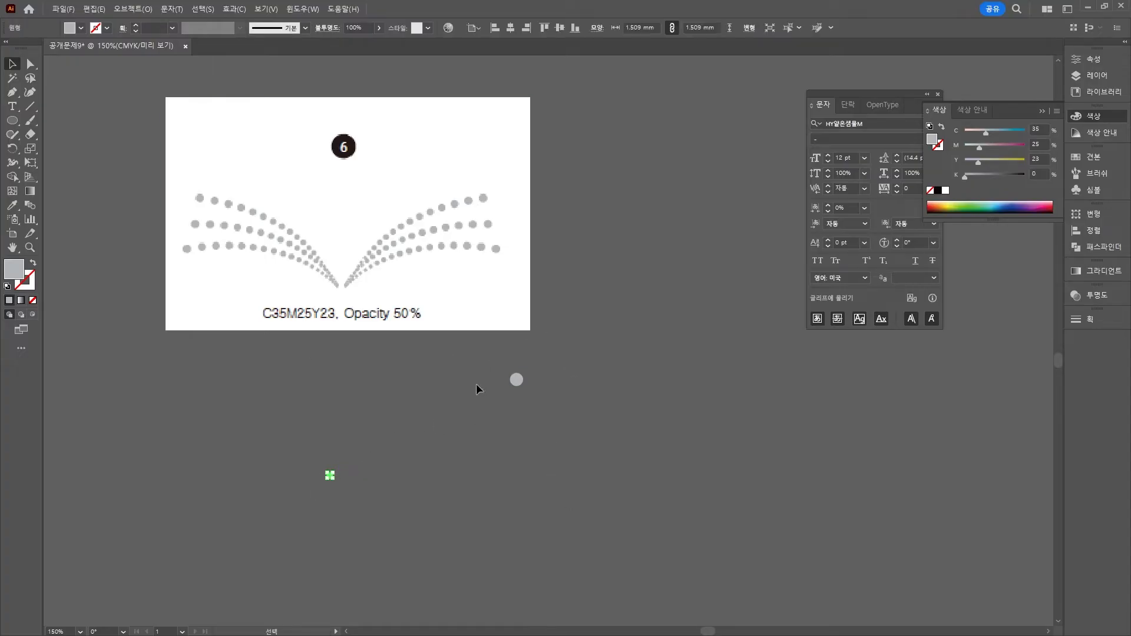
pyautogui.keyDown('shift'); pyautogui.click(517, 382); pyautogui.keyUp('shift')
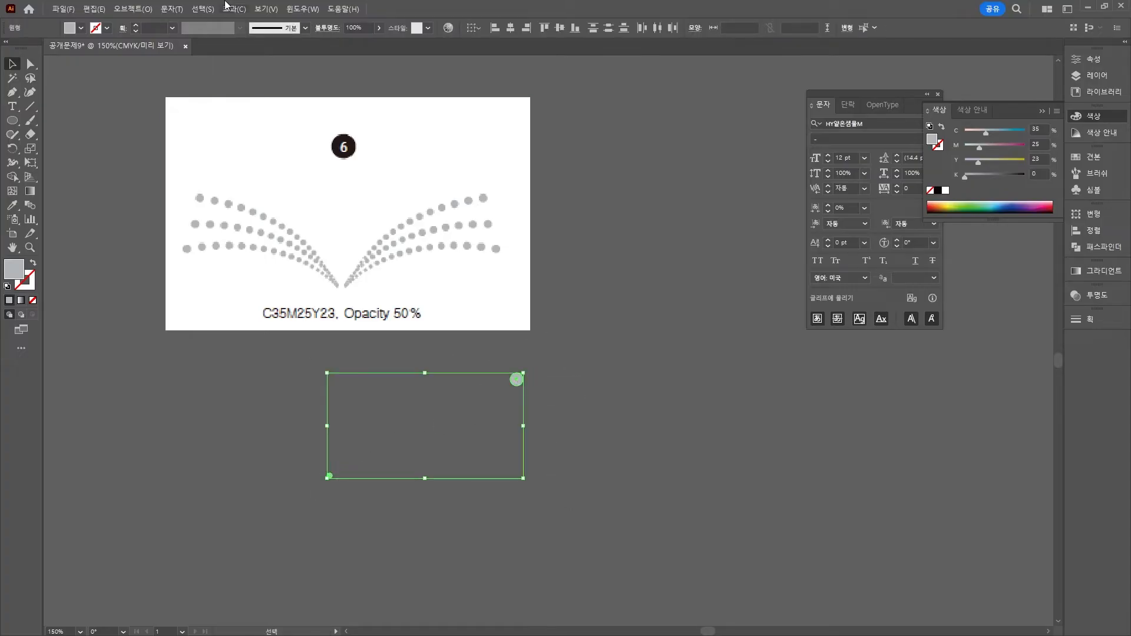
pyautogui.click(141, 9)
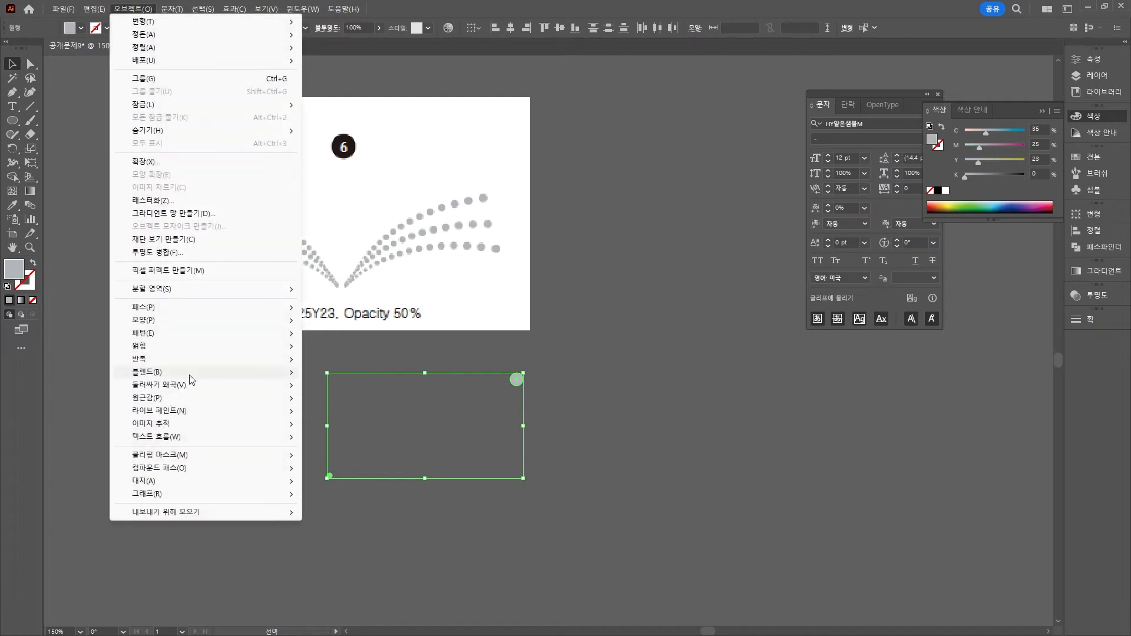
pyautogui.moveTo(177, 372)
pyautogui.click(353, 405)
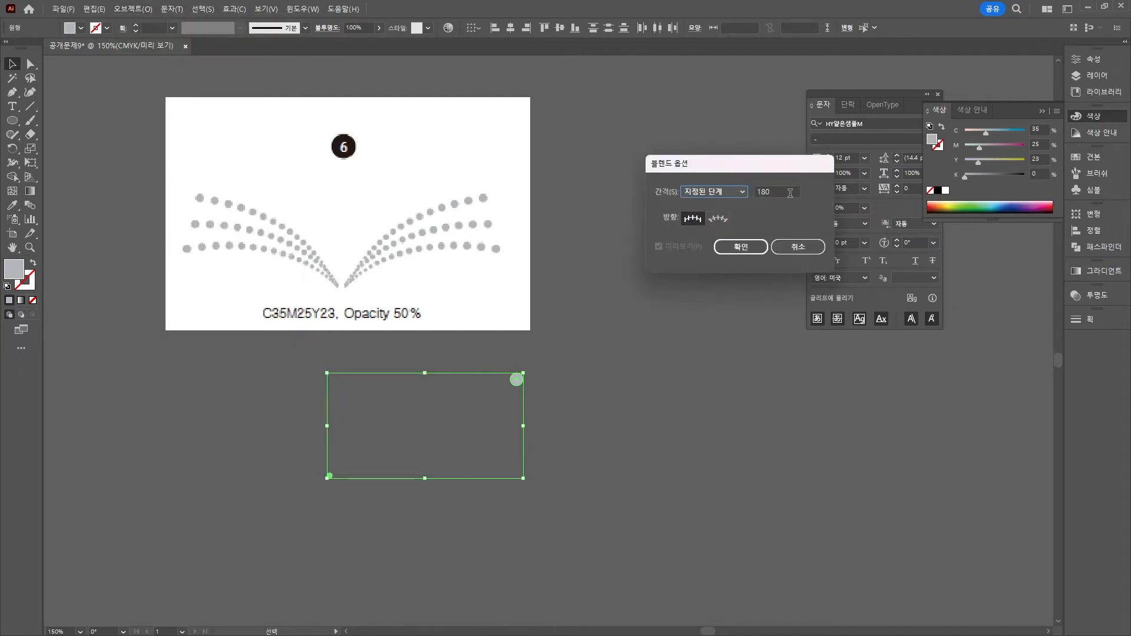
pyautogui.click(789, 193)
pyautogui.write('10')
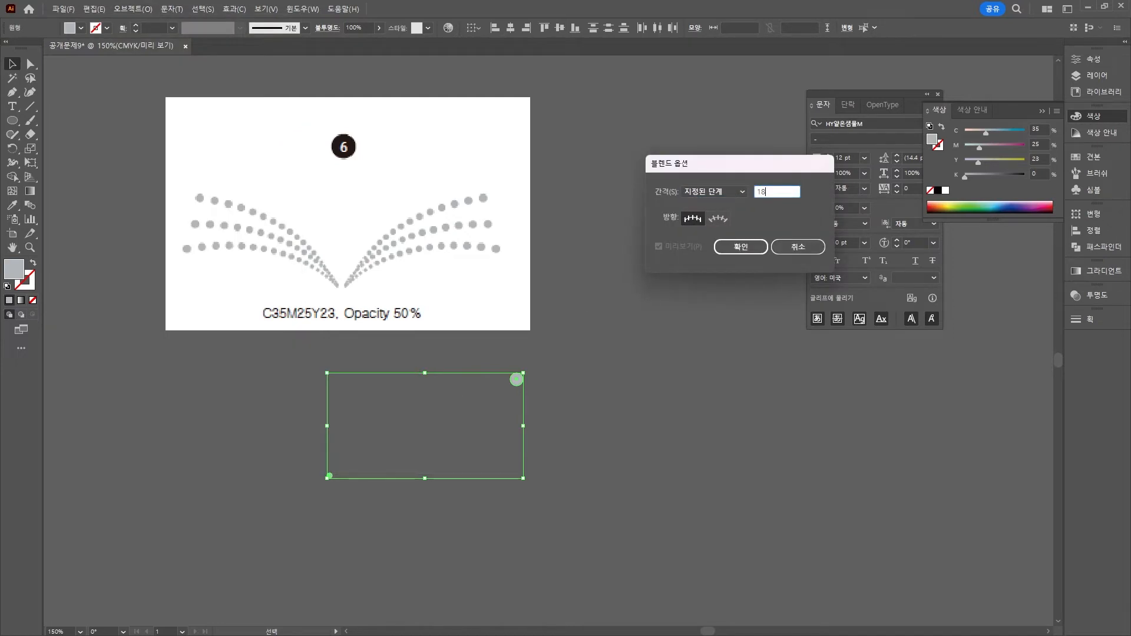
pyautogui.press('Return')
# Make a blend between the two grey circles to form a diagonal row of growing dots
pyautogui.click(126, 5)
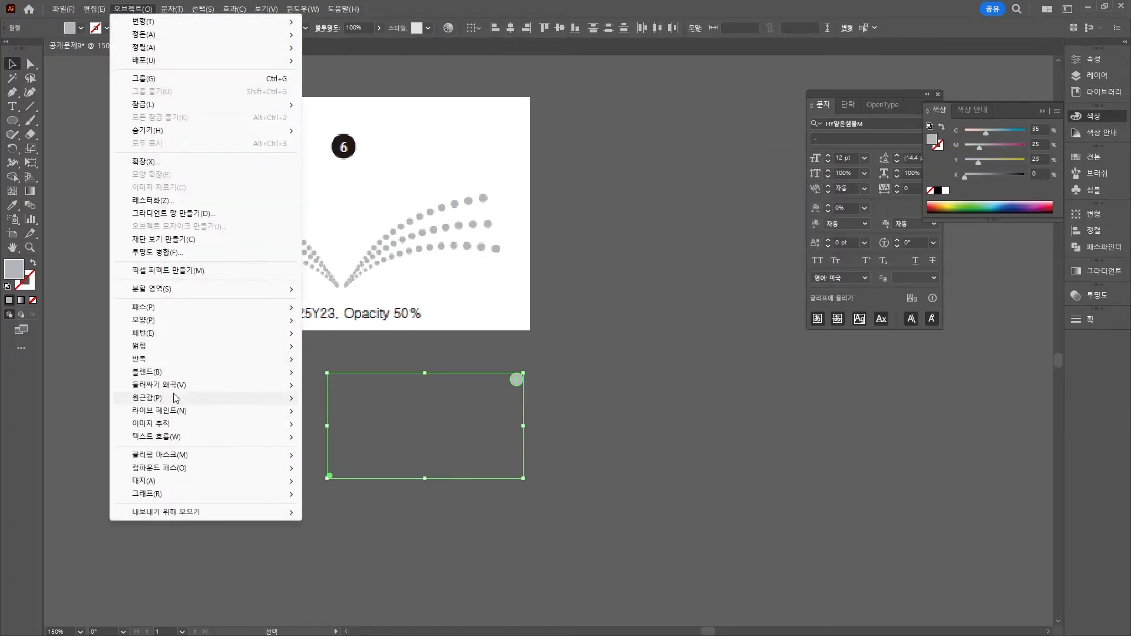
pyautogui.moveTo(205, 374)
pyautogui.click(347, 373)
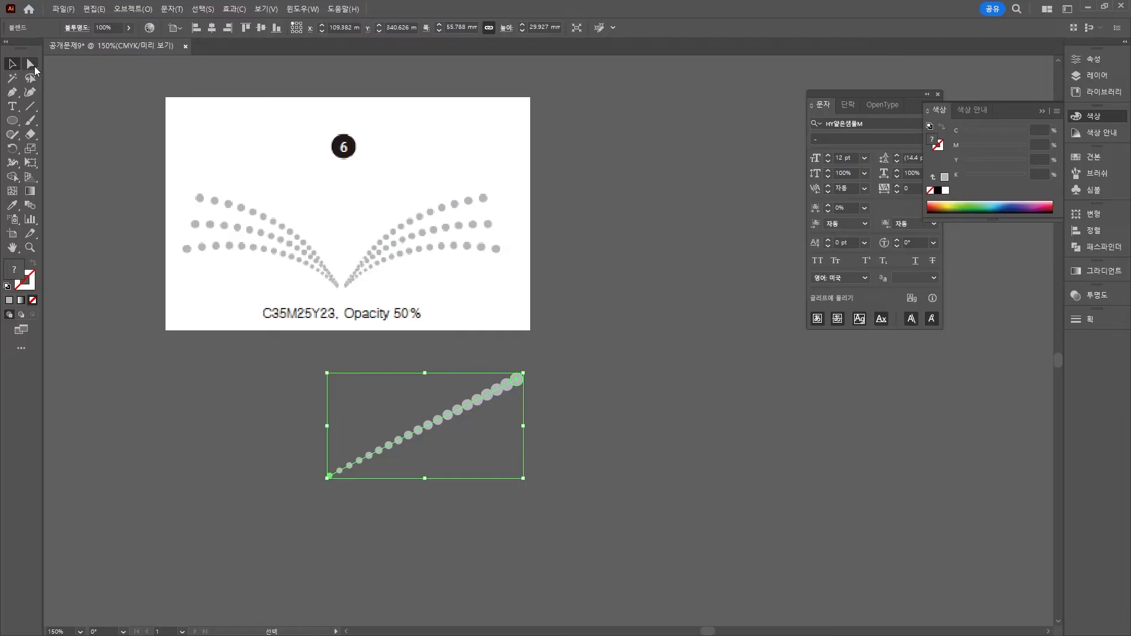
pyautogui.press('v')
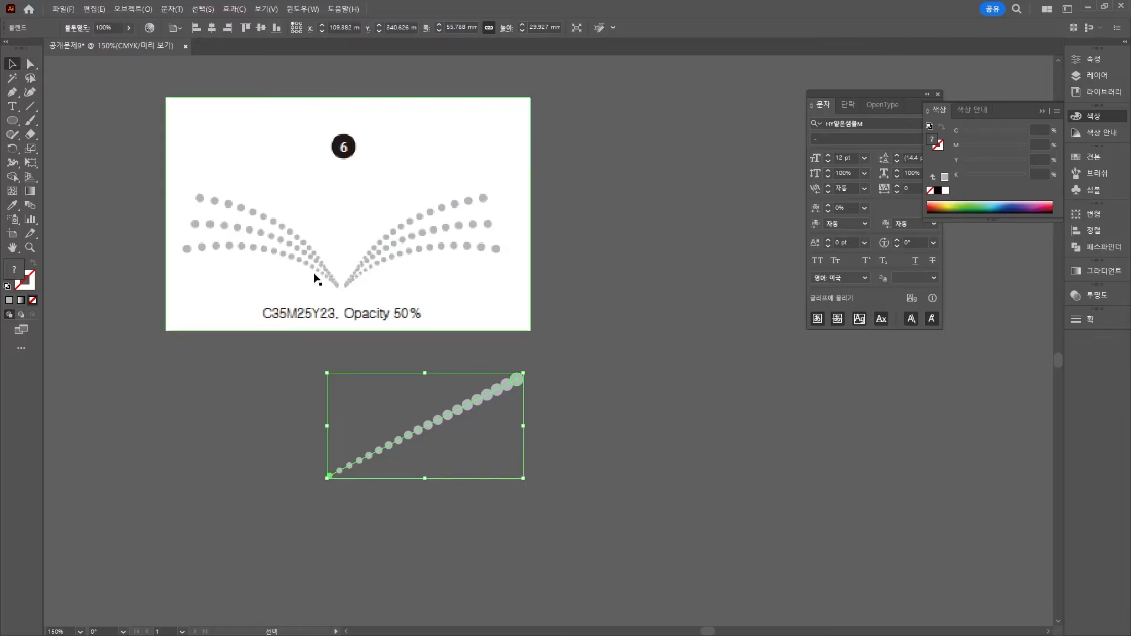
# Draw an arc about 53 mm wide above the dotted row and swap its grey fill to the stroke
pyautogui.press('p')
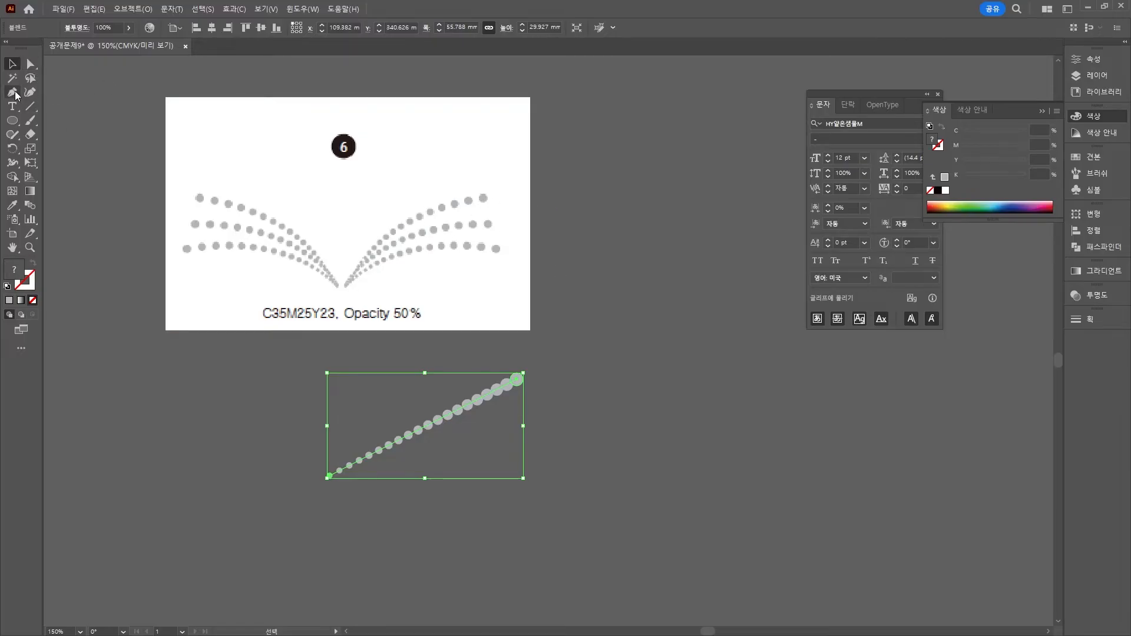
pyautogui.click(324, 459)
pyautogui.moveTo(510, 366); pyautogui.dragTo(666, 384)
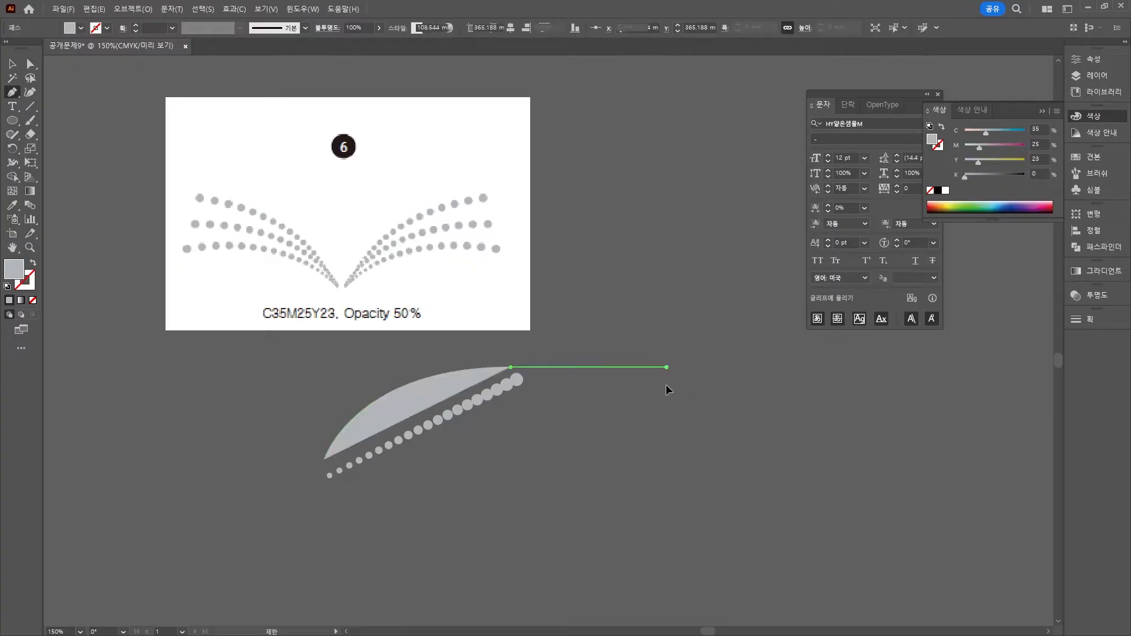
pyautogui.keyDown('ctrl'); pyautogui.click(629, 371); pyautogui.keyUp('ctrl')
pyautogui.click(16, 68)
pyautogui.click(401, 411)
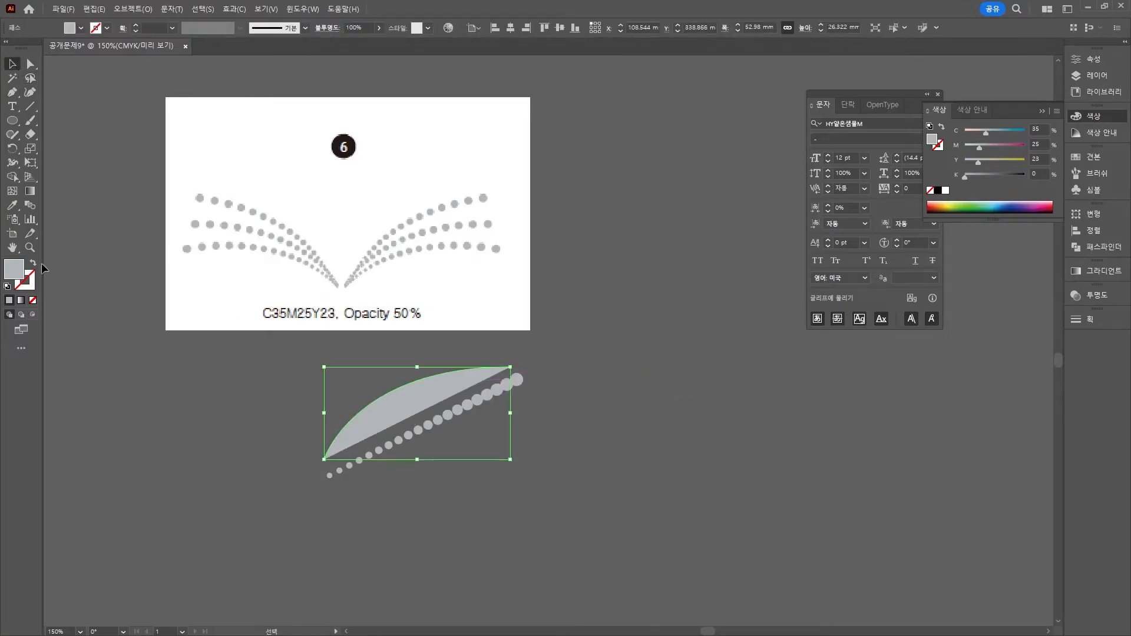
pyautogui.hotkey('shift', 'x')
pyautogui.click(290, 505)
# Reshape the arc by raising its upper end point and tilting that point's curve handle slightly
pyautogui.click(31, 64)
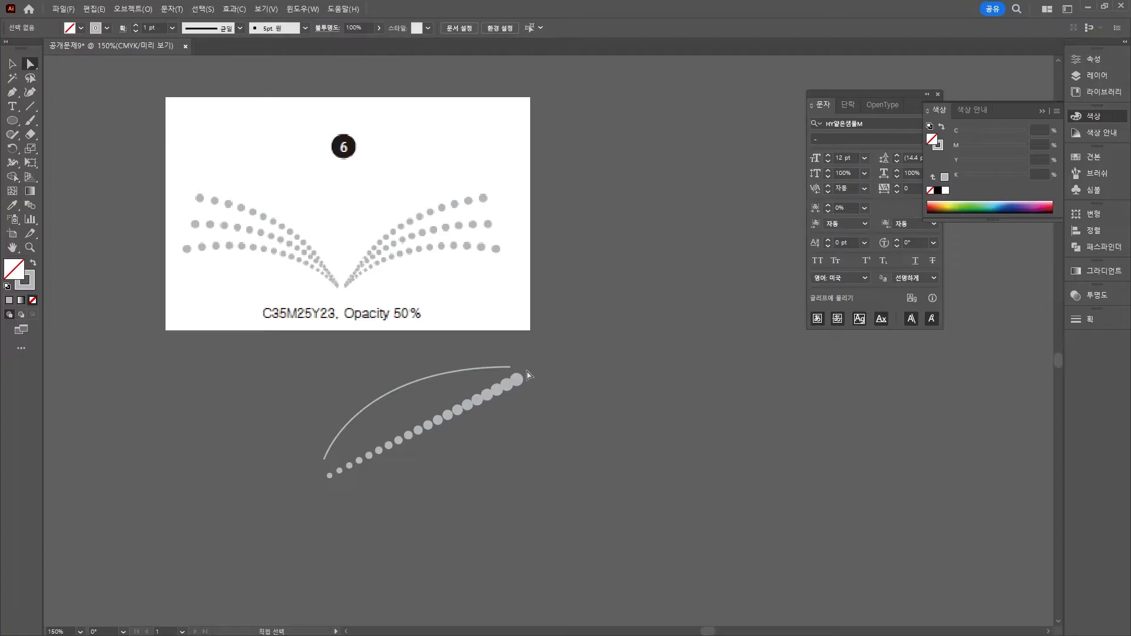
pyautogui.moveTo(510, 366); pyautogui.dragTo(496, 340)
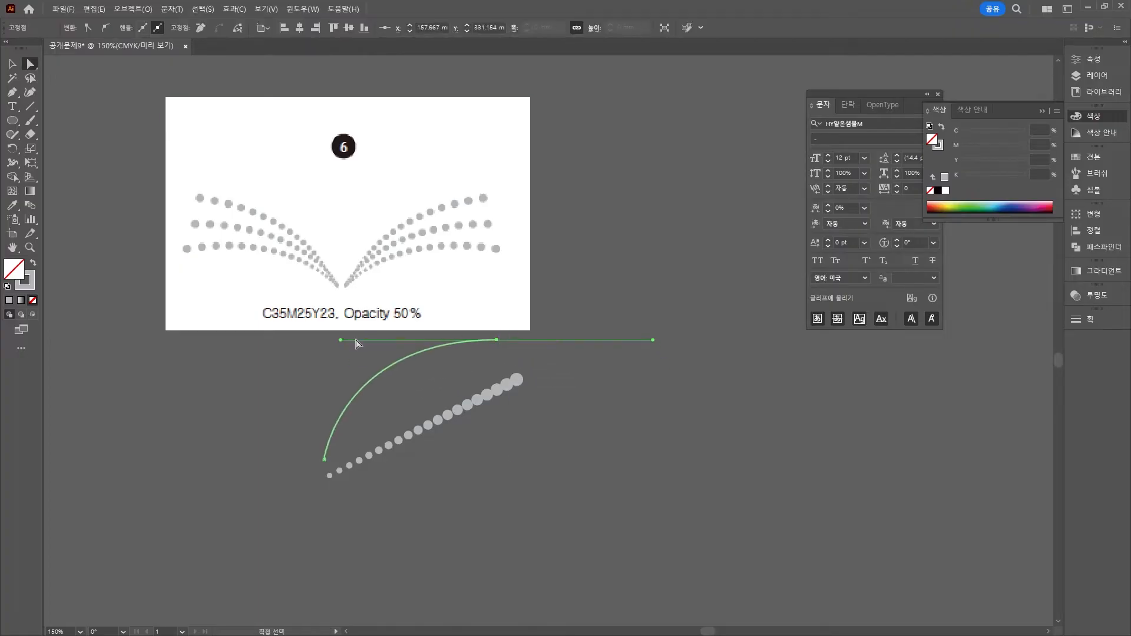
pyautogui.moveTo(342, 341); pyautogui.dragTo(343, 348)
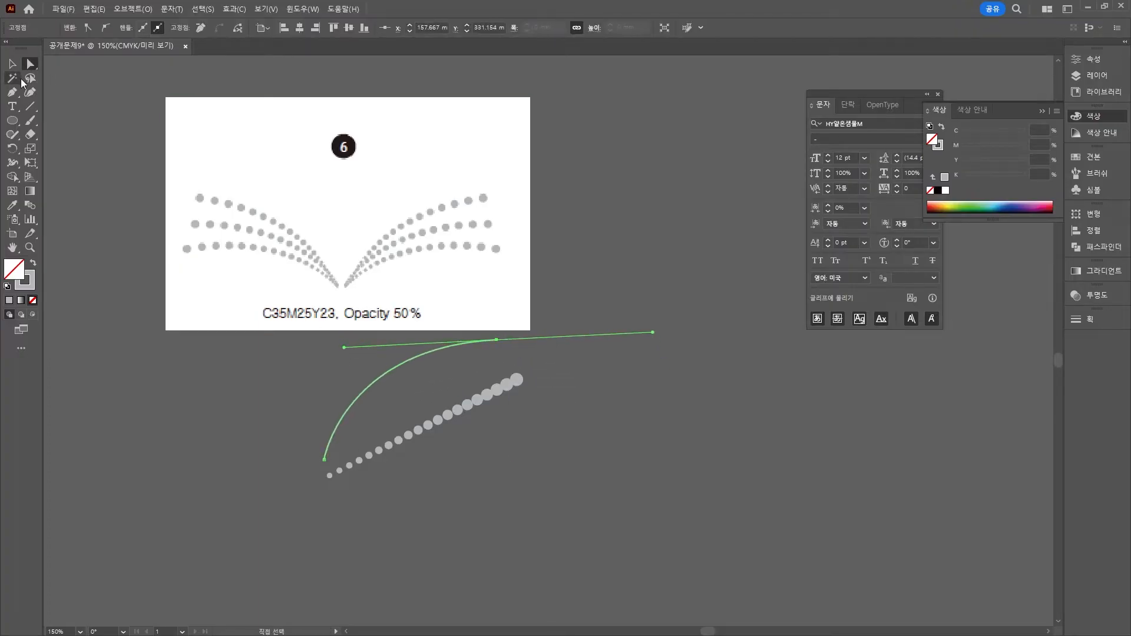
# Duplicate the arc and dotted row to the right as a spare, and replace the original blend's spine with the arc
pyautogui.click(12, 63)
pyautogui.moveTo(373, 421); pyautogui.dragTo(710, 435)
pyautogui.moveTo(454, 477); pyautogui.dragTo(320, 380)
pyautogui.click(118, 8)
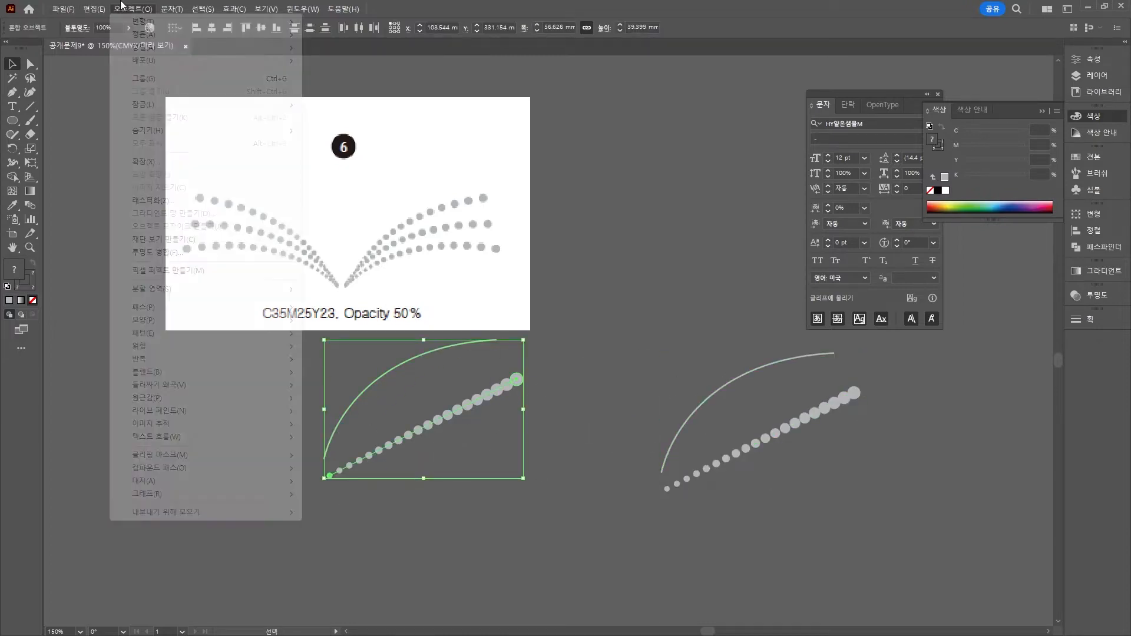
pyautogui.moveTo(167, 375)
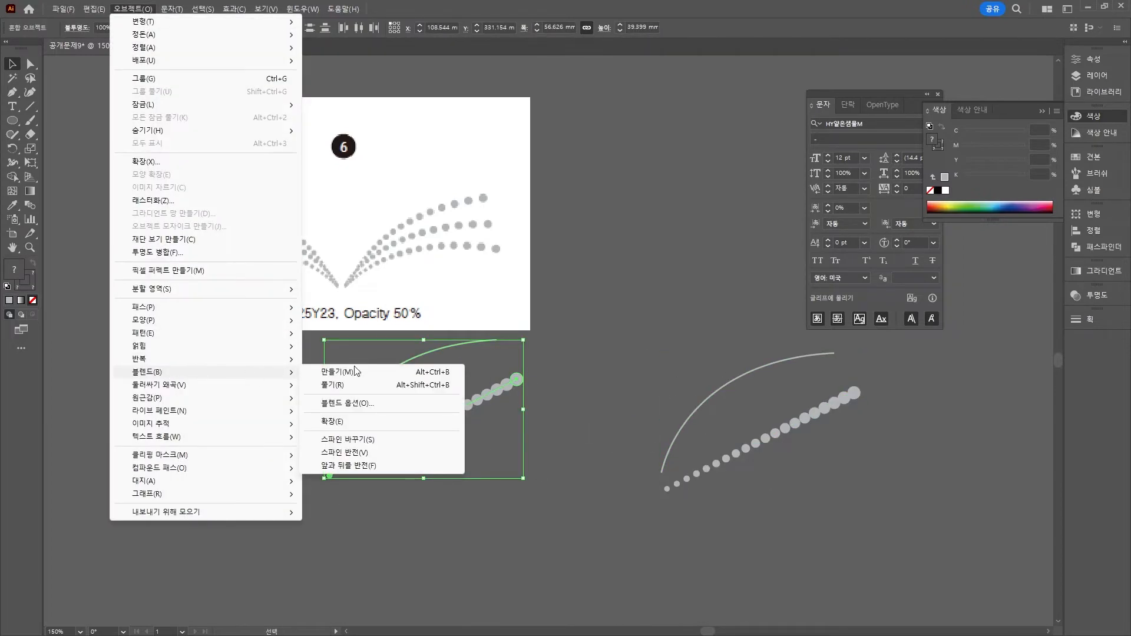
pyautogui.click(403, 445)
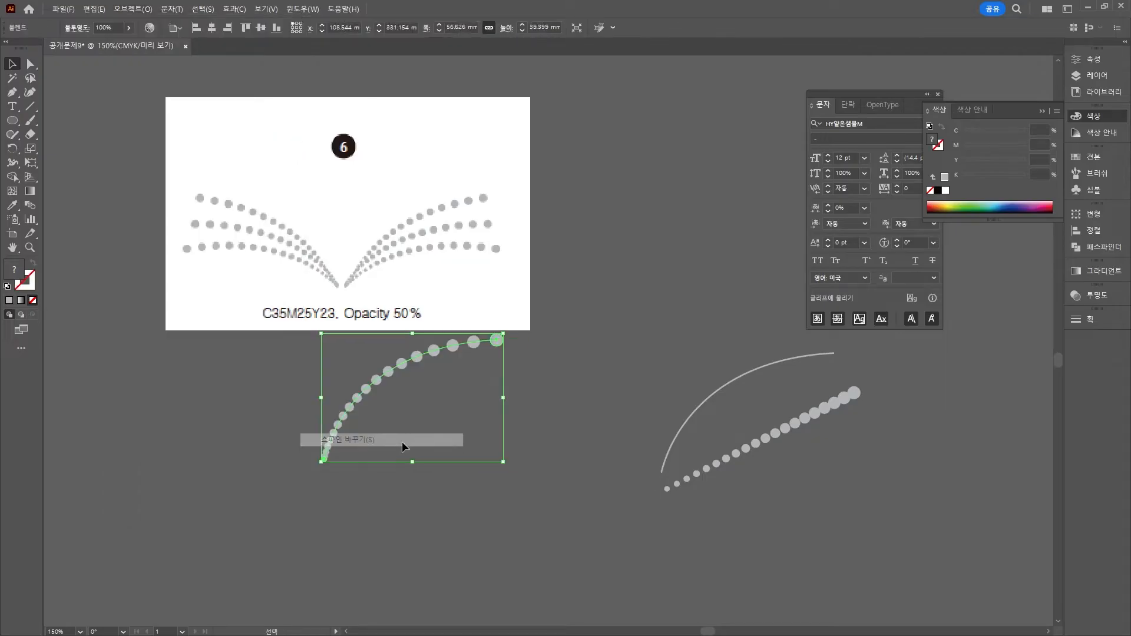
pyautogui.click(429, 503)
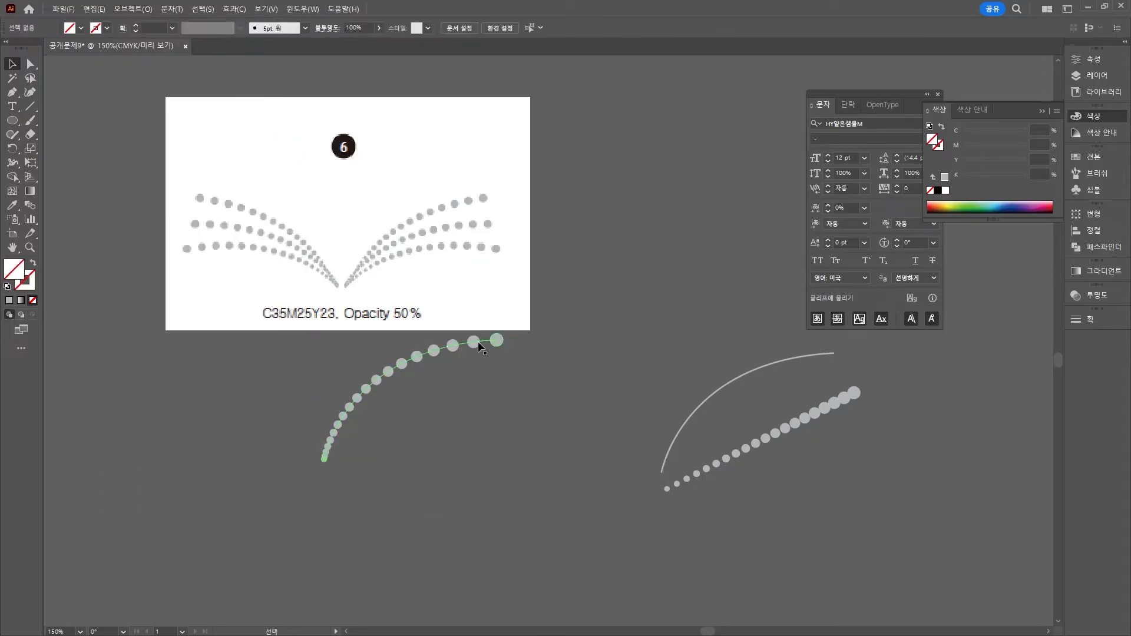
# Copy and rotate the dotted curve to build a fan of three curves that converge at their small dots
pyautogui.moveTo(488, 343); pyautogui.dragTo(560, 424)
pyautogui.click(443, 406)
pyautogui.click(446, 382)
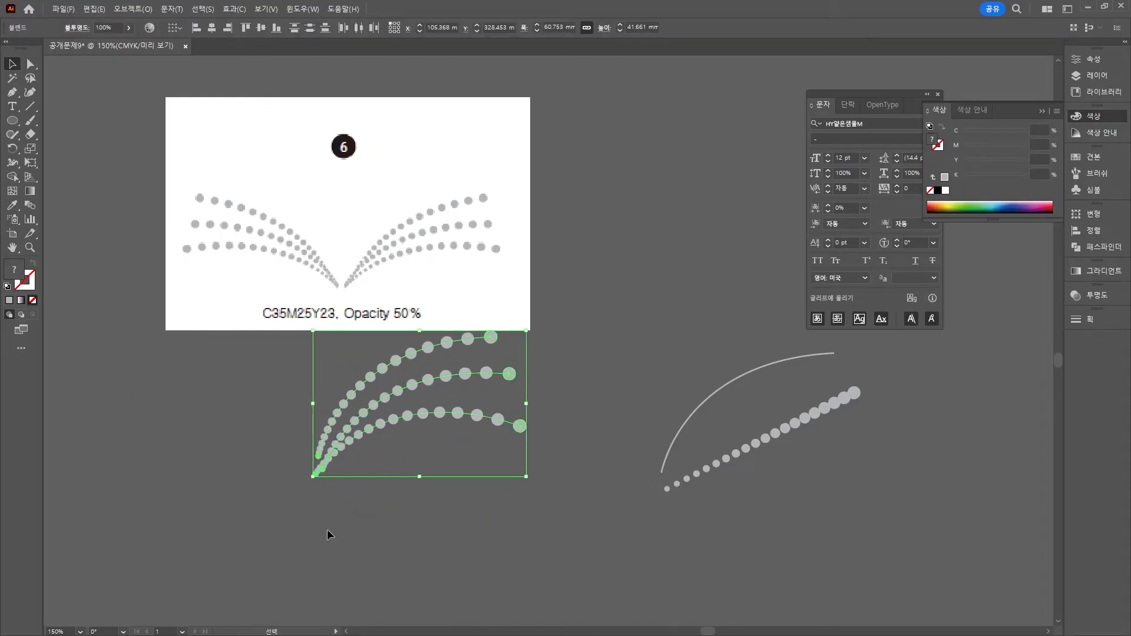
pyautogui.click(372, 518)
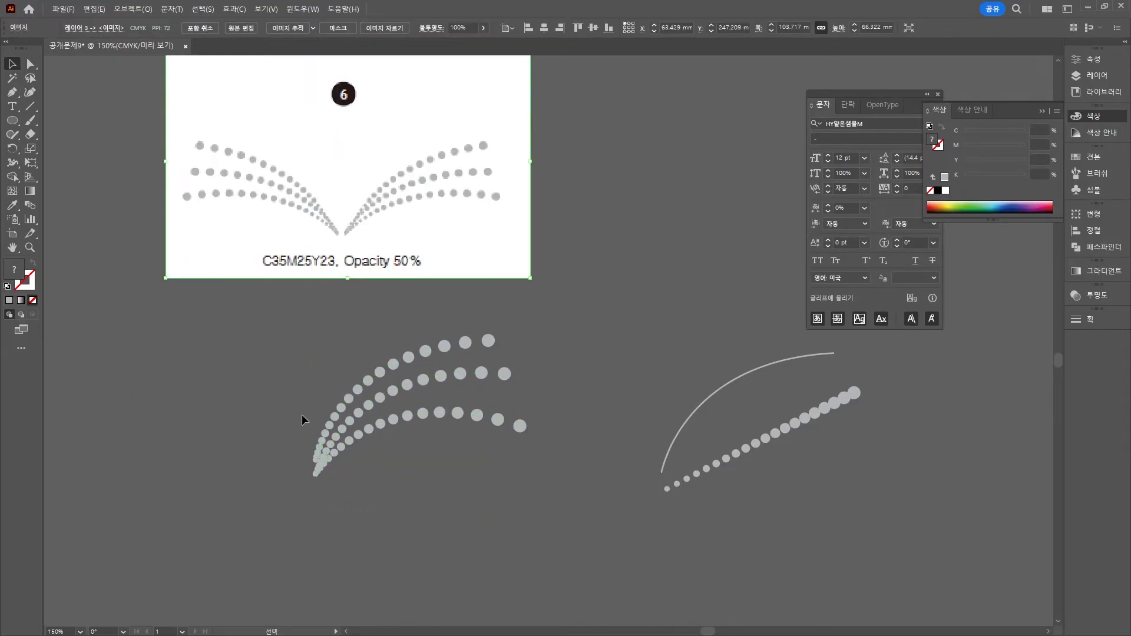
# Duplicate the three-curve fan, reflect the copy about the vertical axis, and position it so both fans meet at their small dots
pyautogui.moveTo(302, 419); pyautogui.dragTo(204, 448)
pyautogui.rightClick(204, 446)
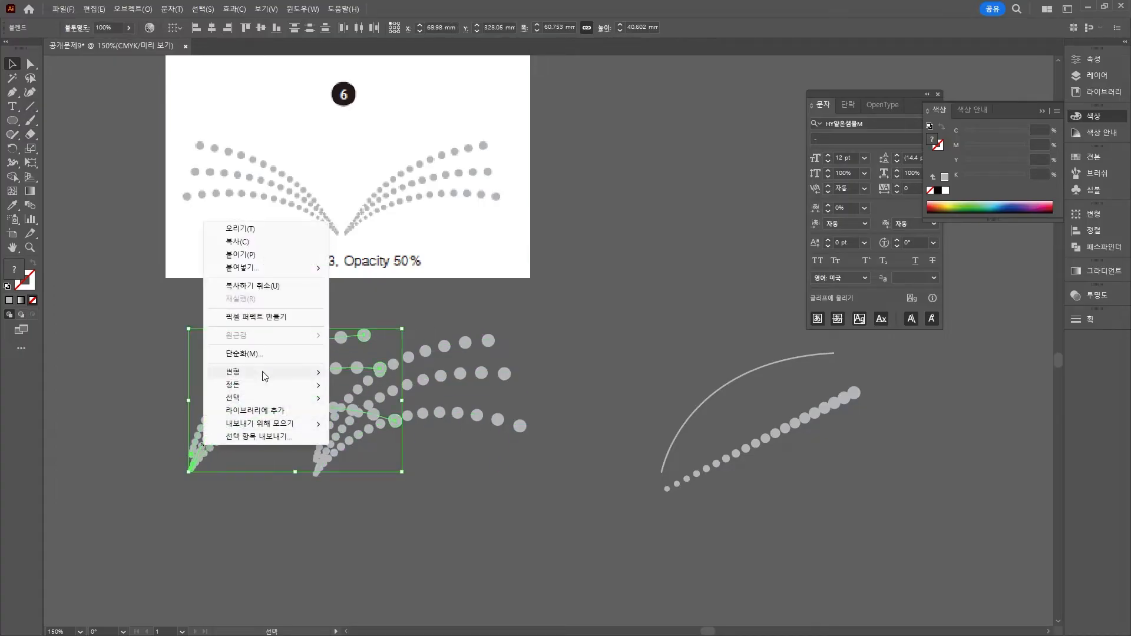
pyautogui.moveTo(264, 377)
pyautogui.click(424, 427)
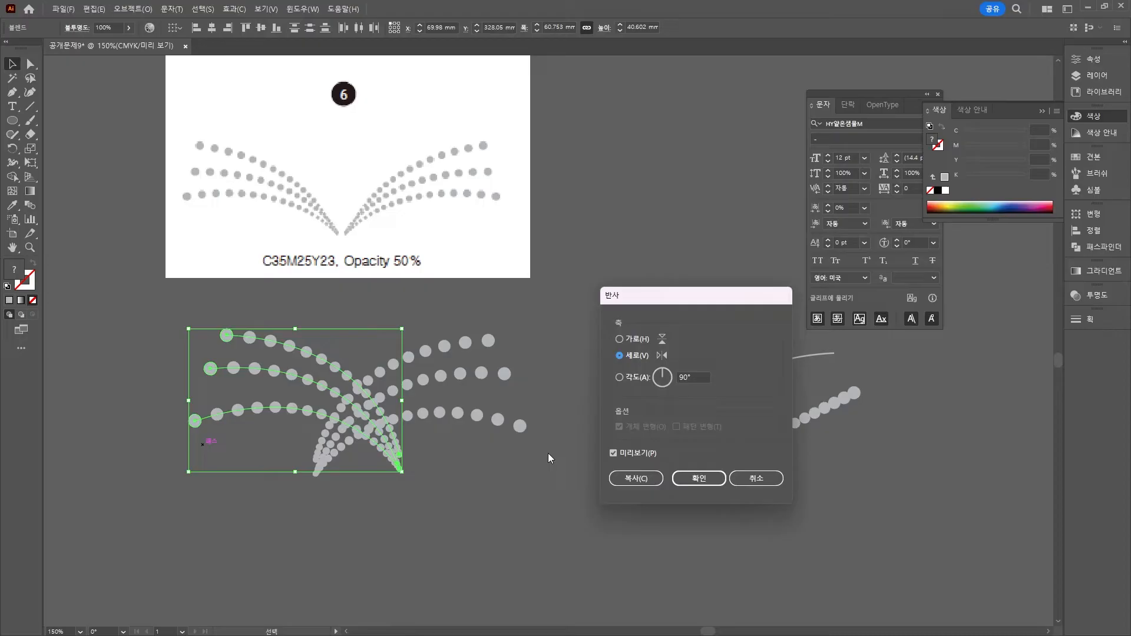
pyautogui.click(698, 480)
pyautogui.moveTo(398, 468); pyautogui.dragTo(295, 469)
pyautogui.click(450, 499)
# Move both dotted fans onto the grid poster and enlarge them to about 171 mm wide, spanning the area below the title
pyautogui.moveTo(64, 323); pyautogui.dragTo(65, 322)
pyautogui.scroll(-3, 289, 348)
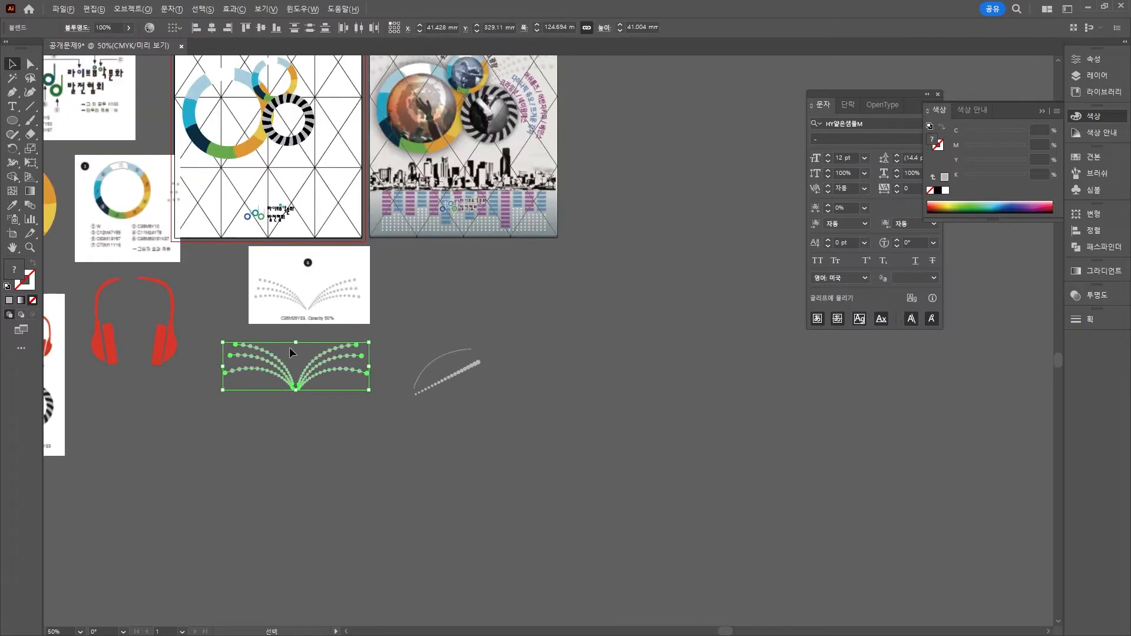
pyautogui.moveTo(353, 392); pyautogui.dragTo(395, 281)
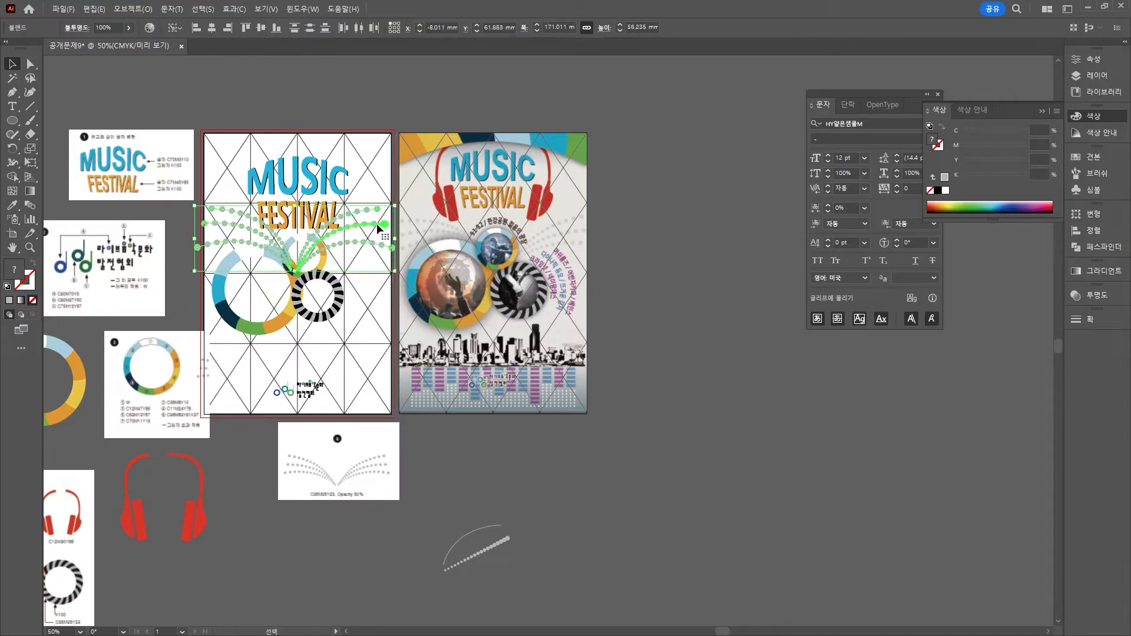
pyautogui.moveTo(377, 224); pyautogui.dragTo(381, 226)
pyautogui.click(638, 369)
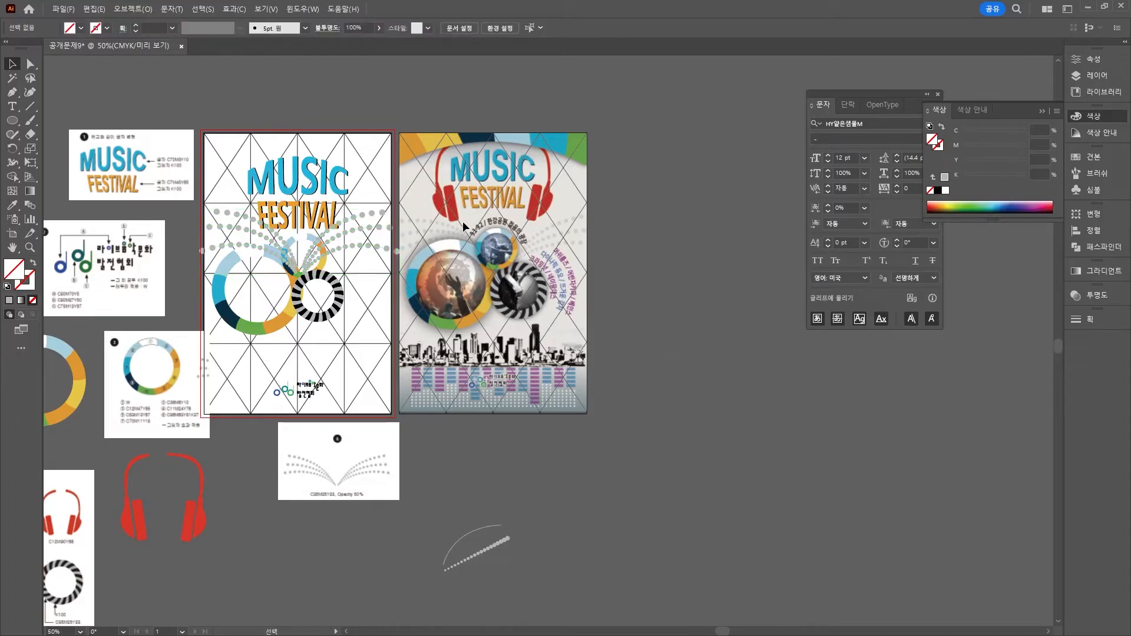
# Draw a closed 166 mm wide band with an arched lower edge along the poster's top bleed, using the default white fill and black stroke
pyautogui.moveTo(497, 461); pyautogui.dragTo(567, 441)
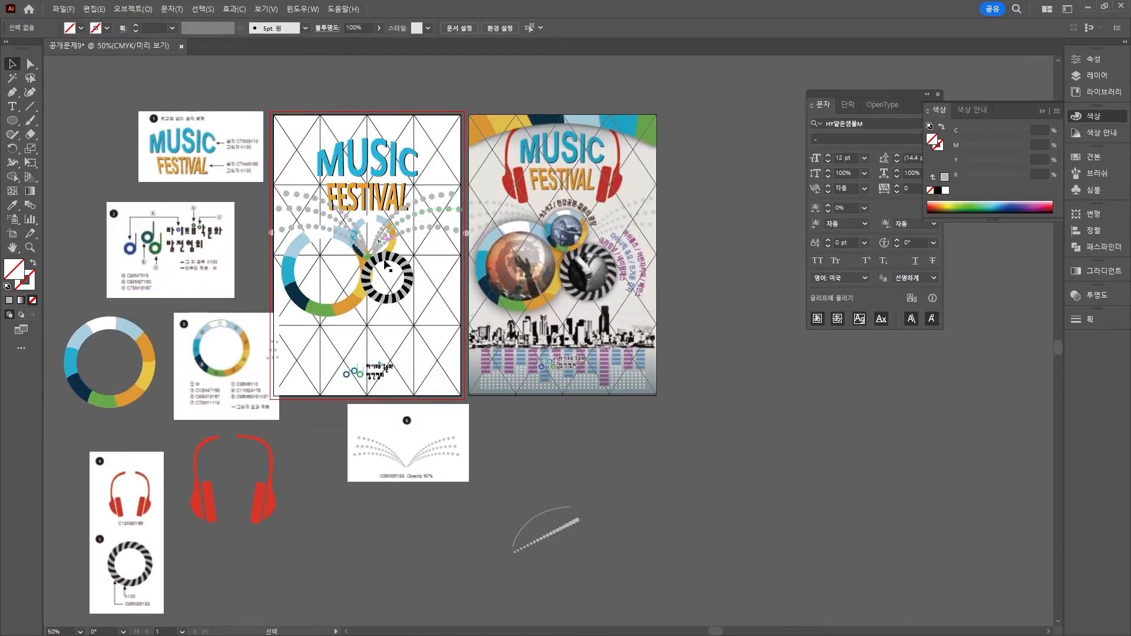
pyautogui.scroll(2, 458, 367)
pyautogui.moveTo(668, 302); pyautogui.dragTo(566, 582)
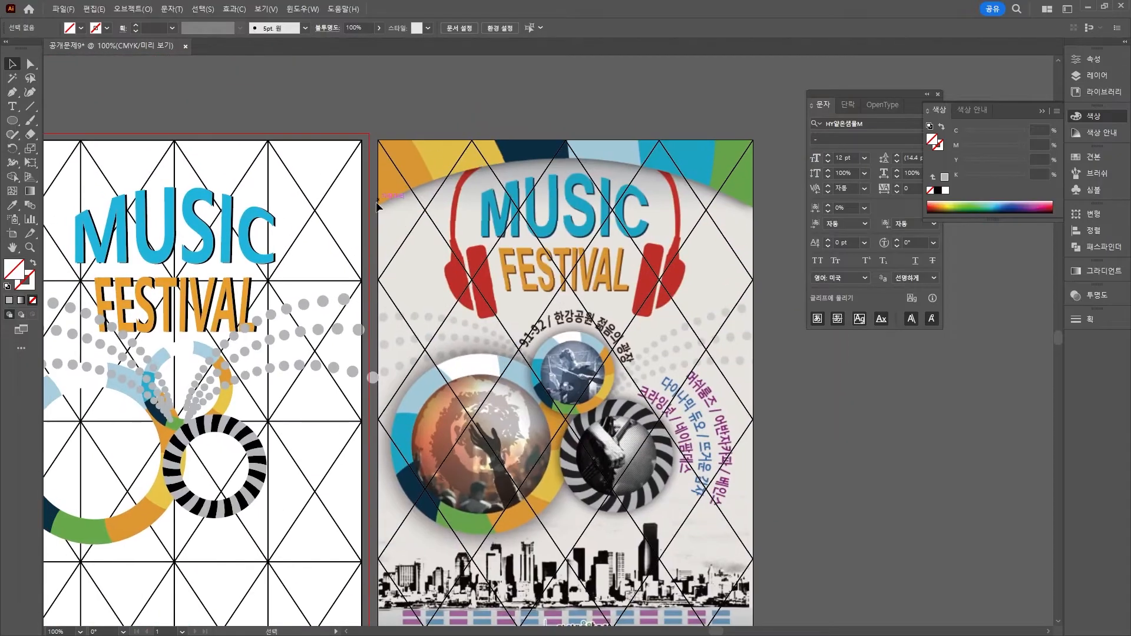
pyautogui.scroll(-1, 427, 170)
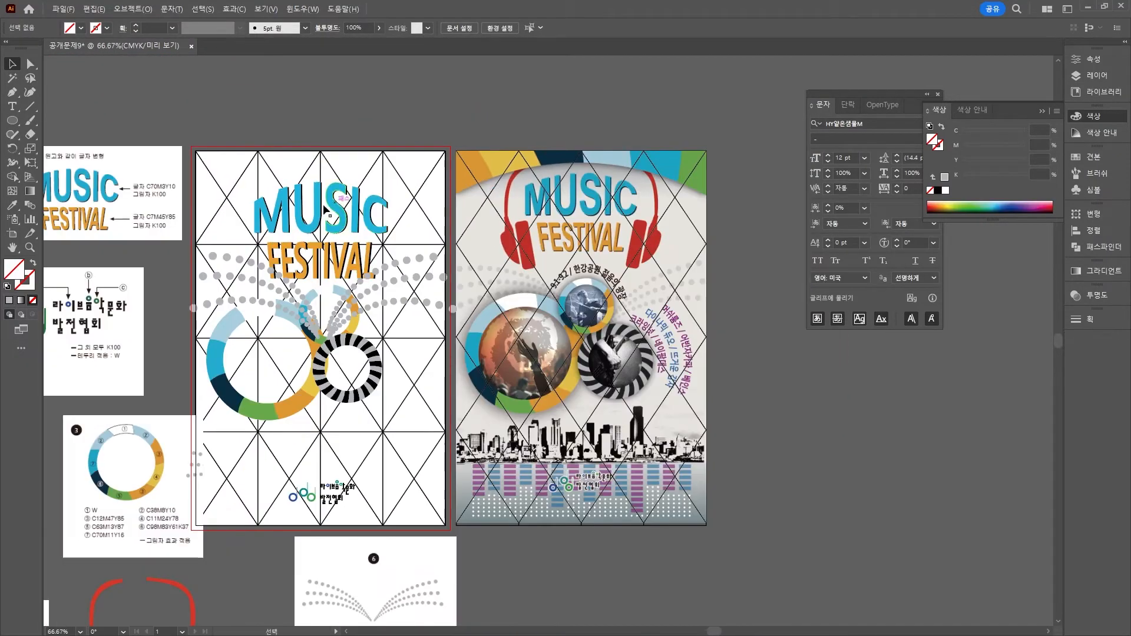
pyautogui.click(13, 93)
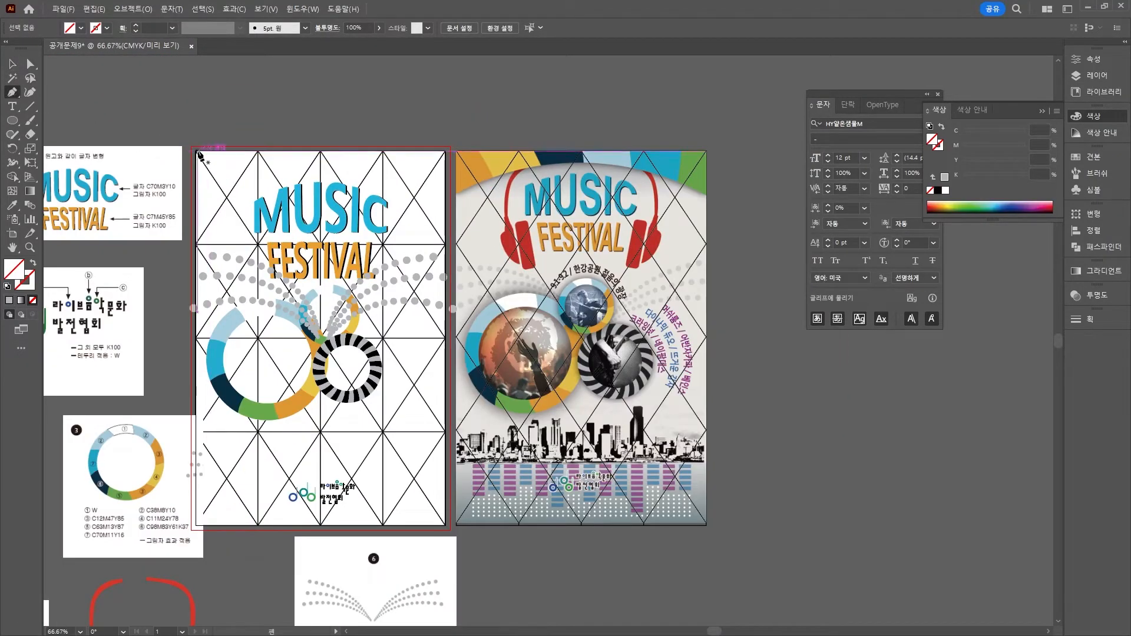
pyautogui.click(195, 150)
pyautogui.hotkey('ctrl', 'z')
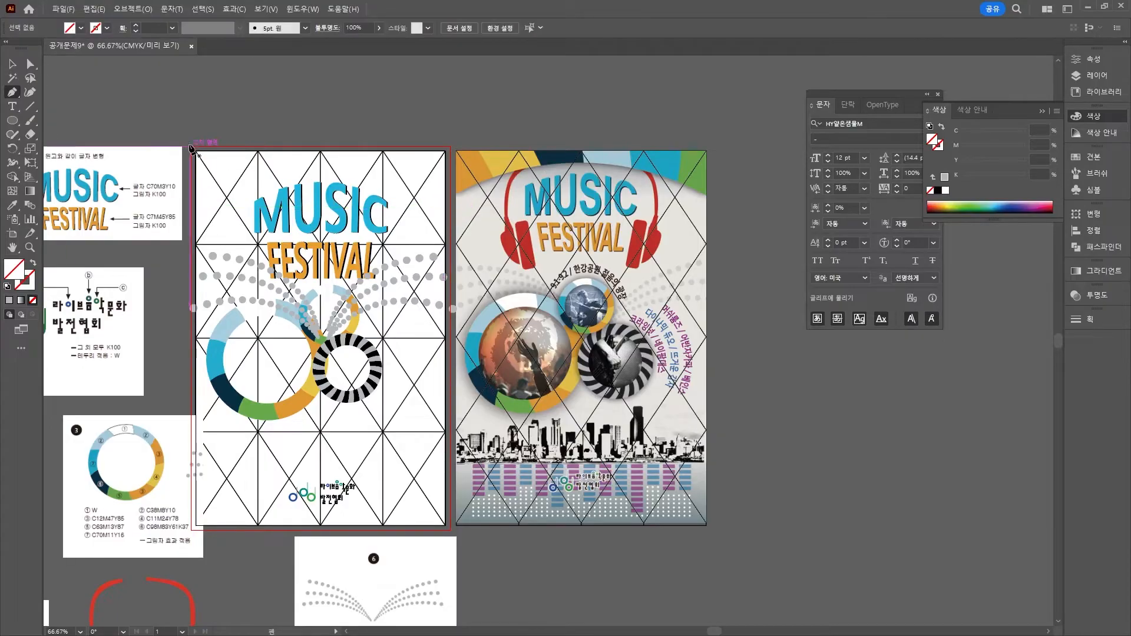
pyautogui.click(191, 146)
pyautogui.click(191, 219)
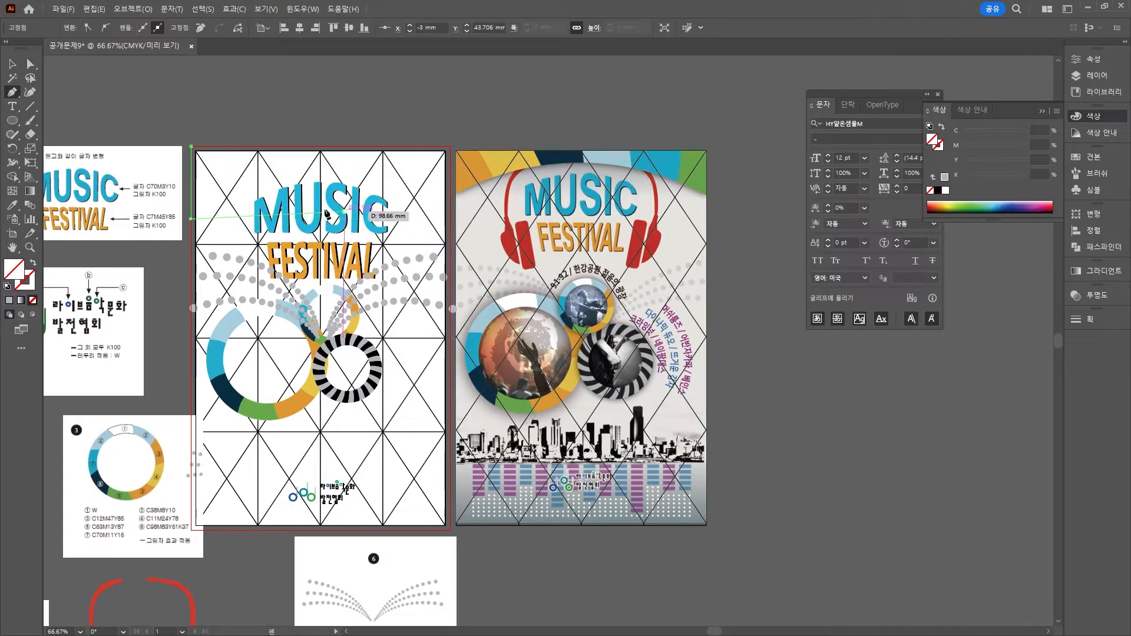
pyautogui.moveTo(321, 172); pyautogui.dragTo(403, 172)
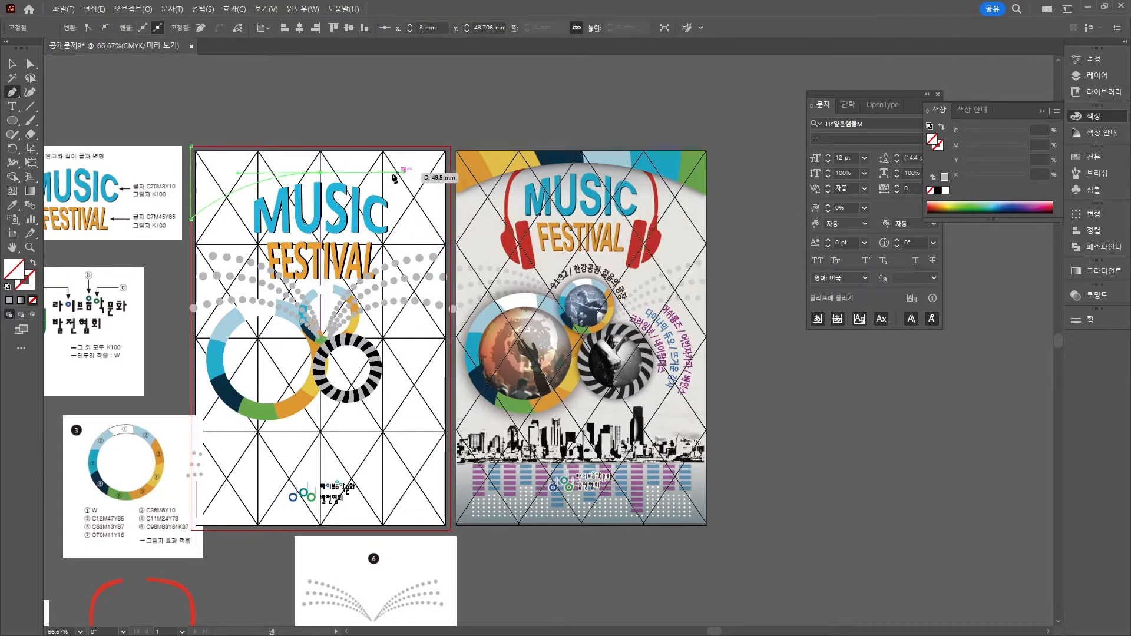
pyautogui.click(451, 224)
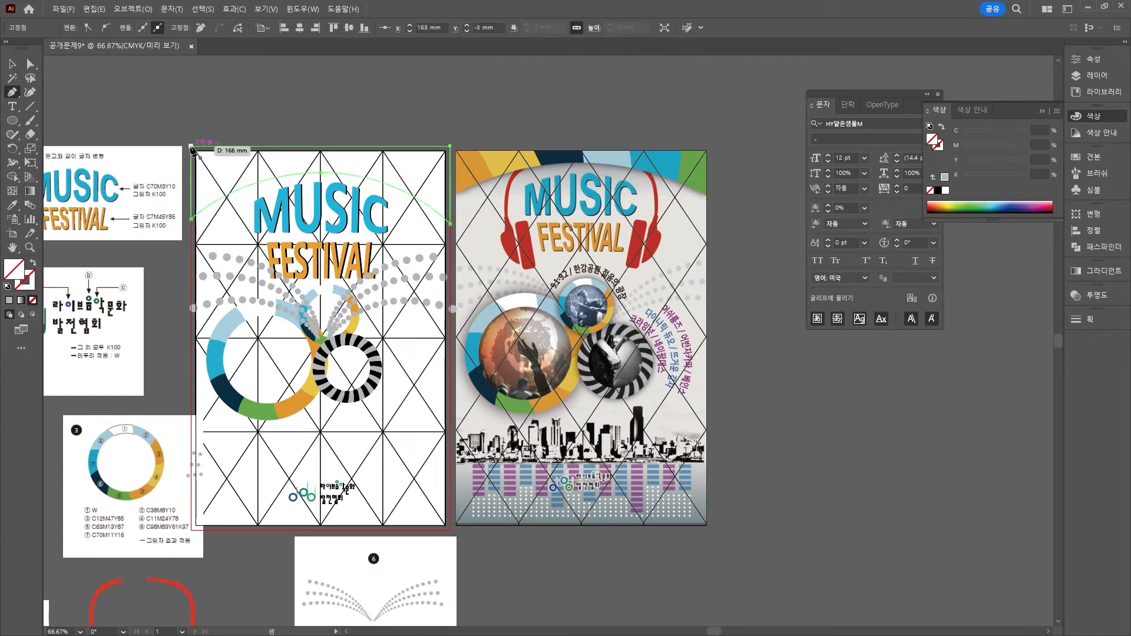
pyautogui.click(192, 147)
pyautogui.click(12, 63)
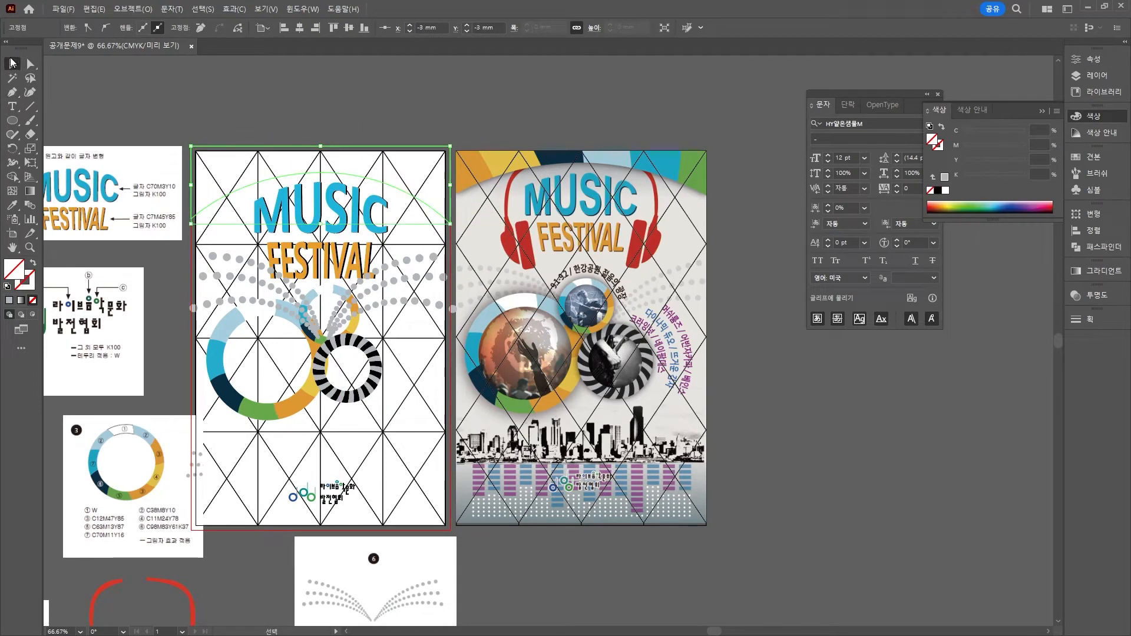
pyautogui.click(7, 286)
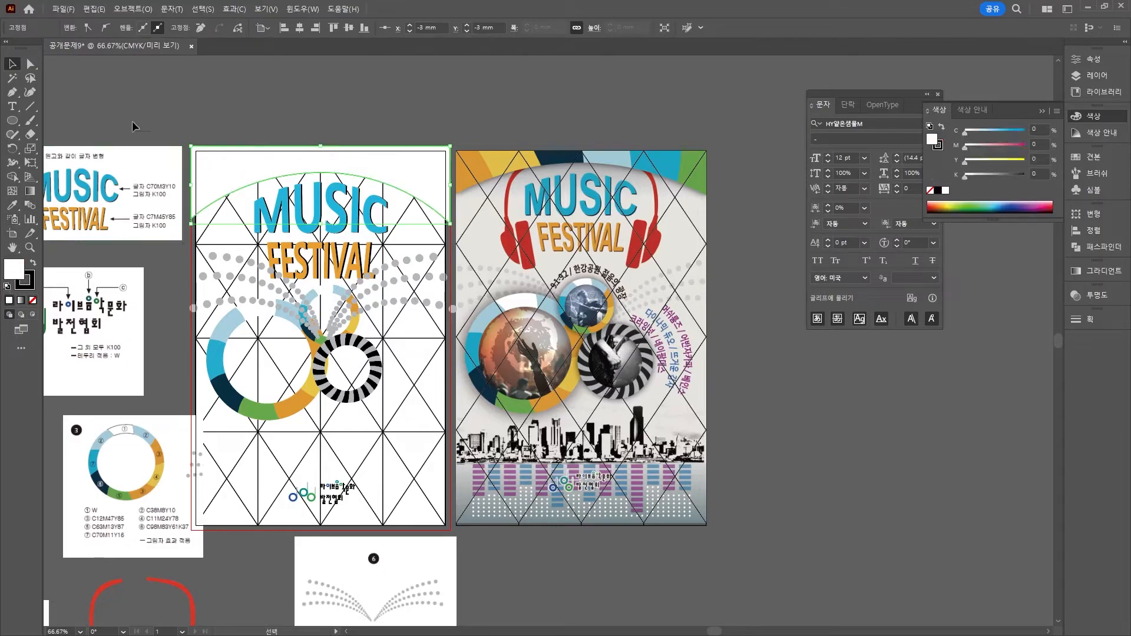
# Draw five separate open curves with the Pen tool across the arched top band, from above its upper edge to below the arch
pyautogui.click(15, 92)
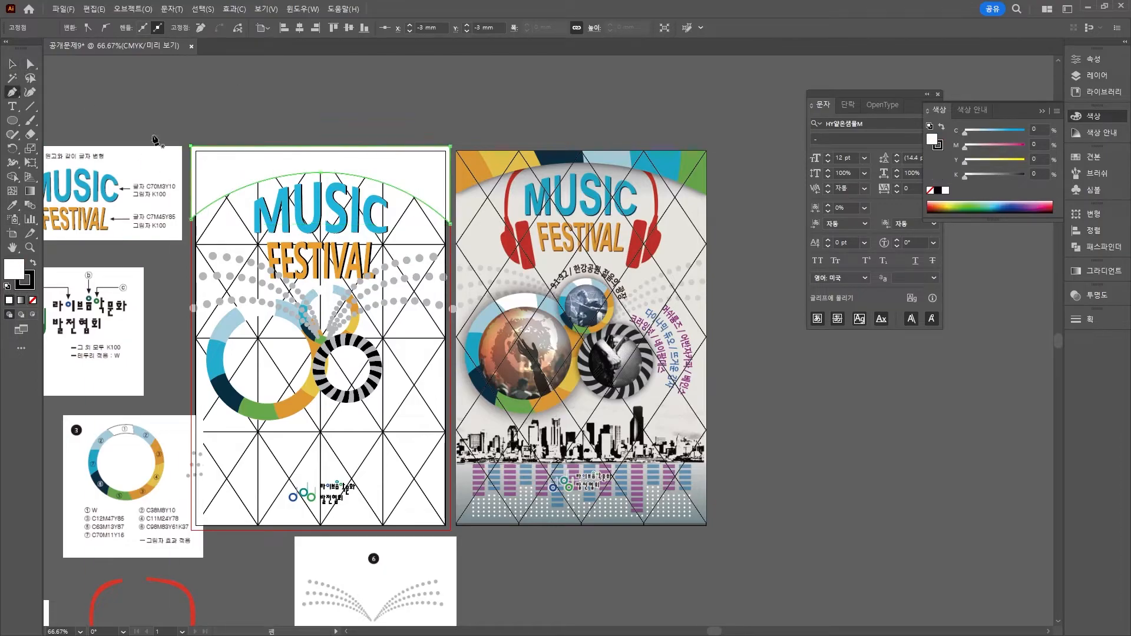
pyautogui.click(206, 140)
pyautogui.moveTo(232, 213); pyautogui.dragTo(232, 230)
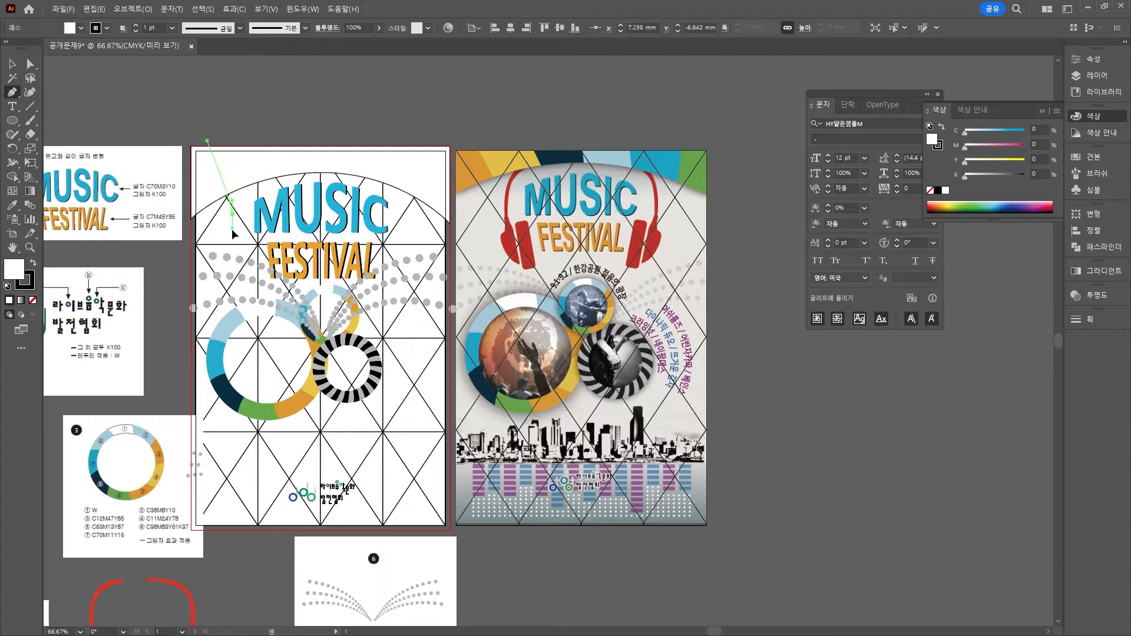
pyautogui.press('Escape')
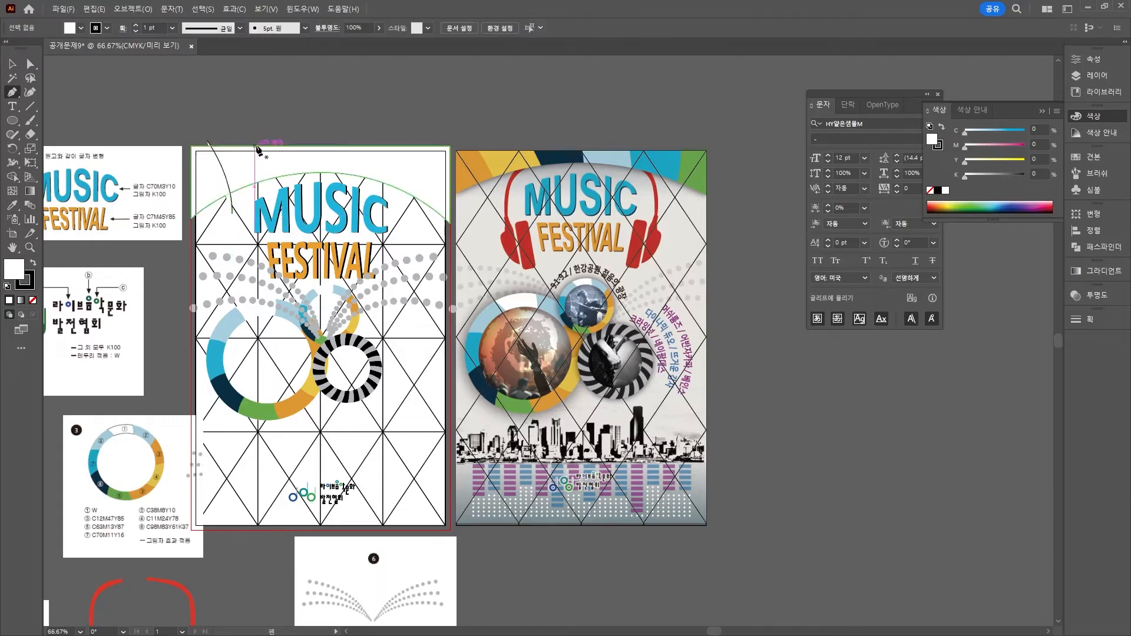
pyautogui.click(270, 141)
pyautogui.moveTo(276, 205); pyautogui.dragTo(272, 233)
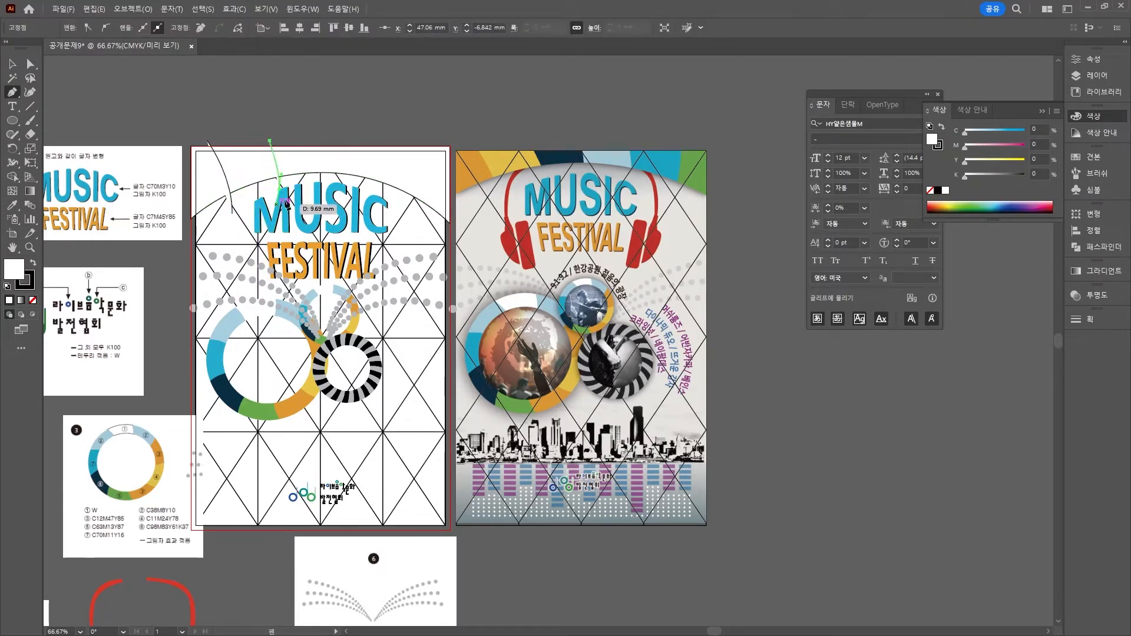
pyautogui.press('Escape')
pyautogui.click(328, 142)
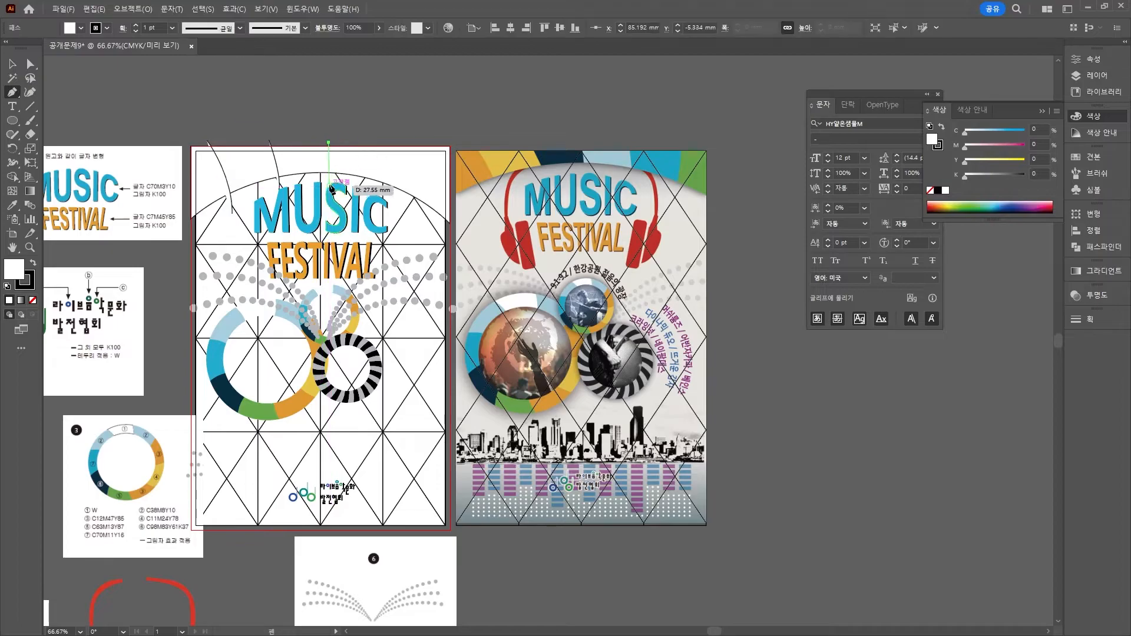
pyautogui.click(330, 184)
pyautogui.press('Escape')
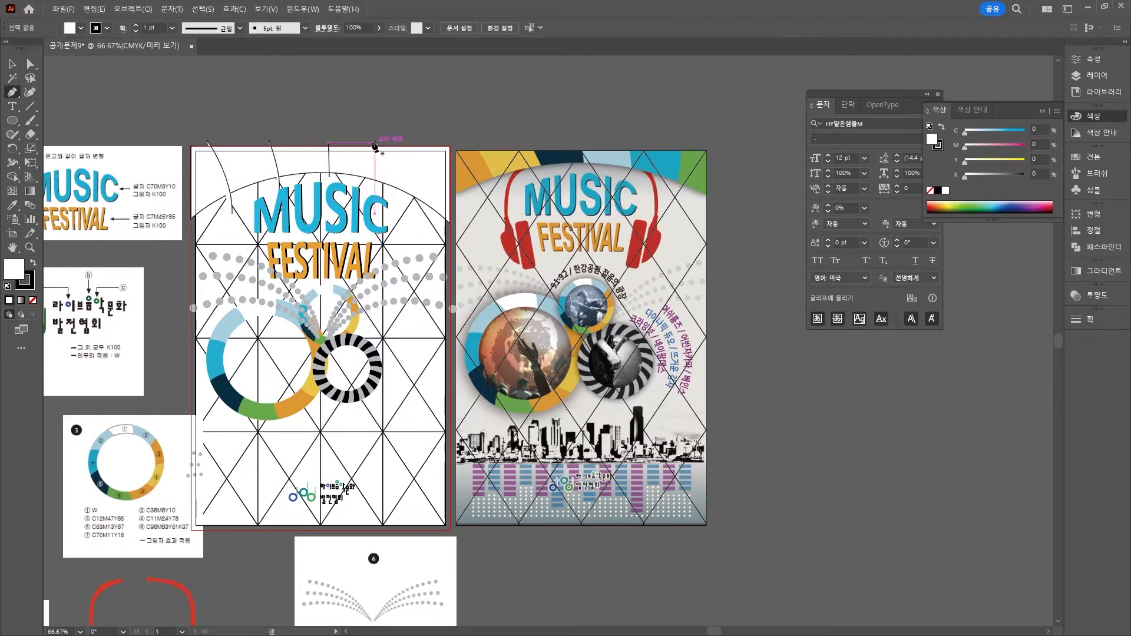
pyautogui.click(380, 141)
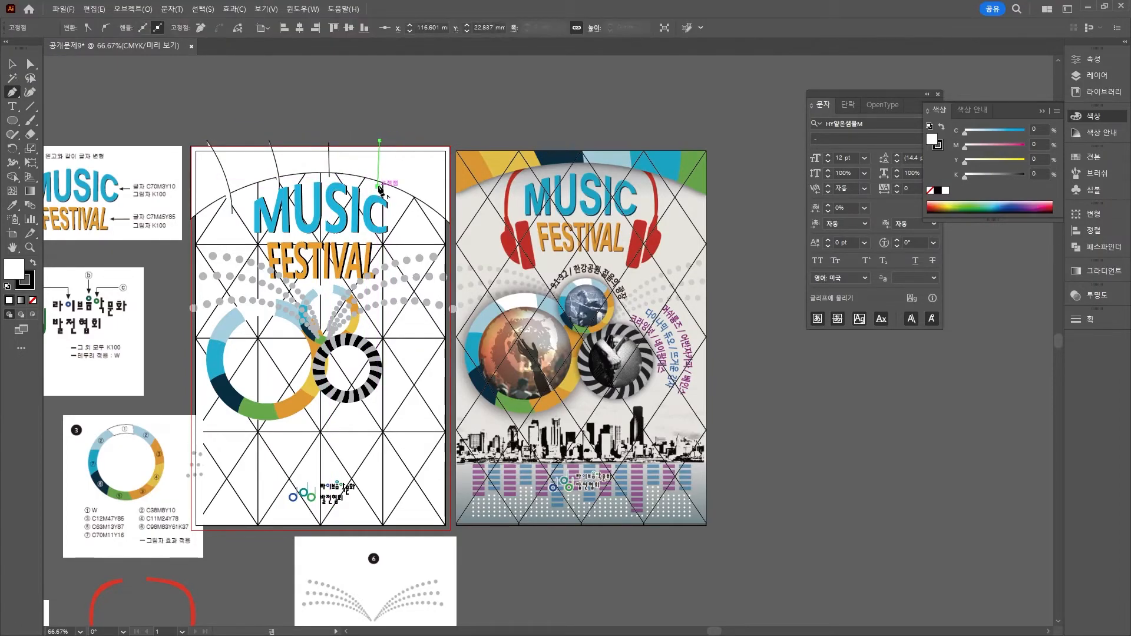
pyautogui.press('Escape')
pyautogui.click(423, 143)
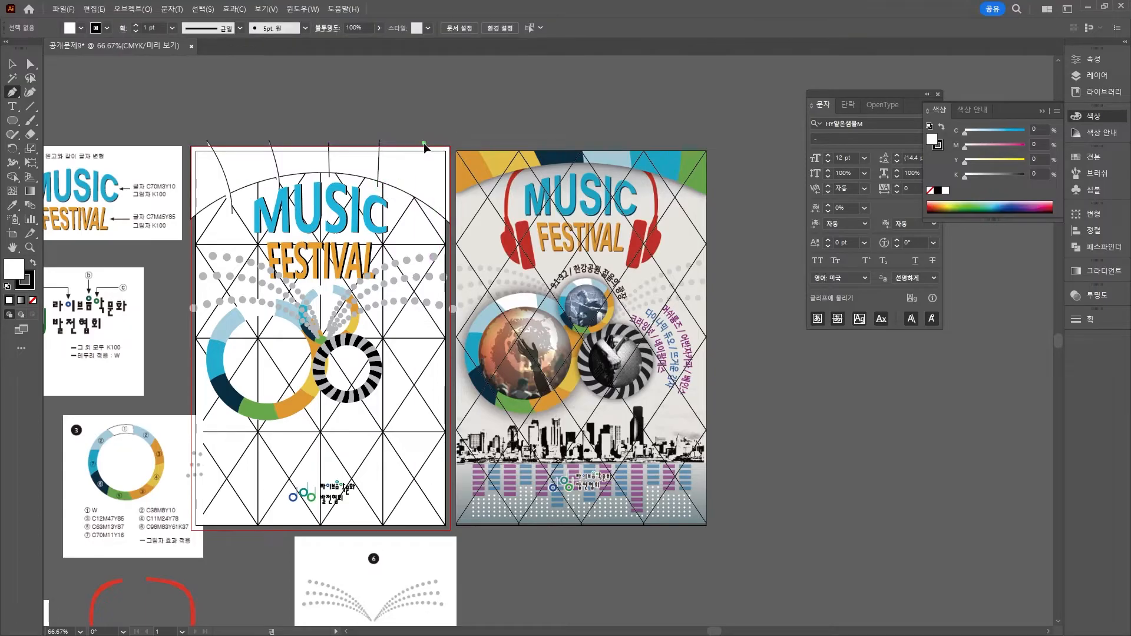
pyautogui.click(421, 221)
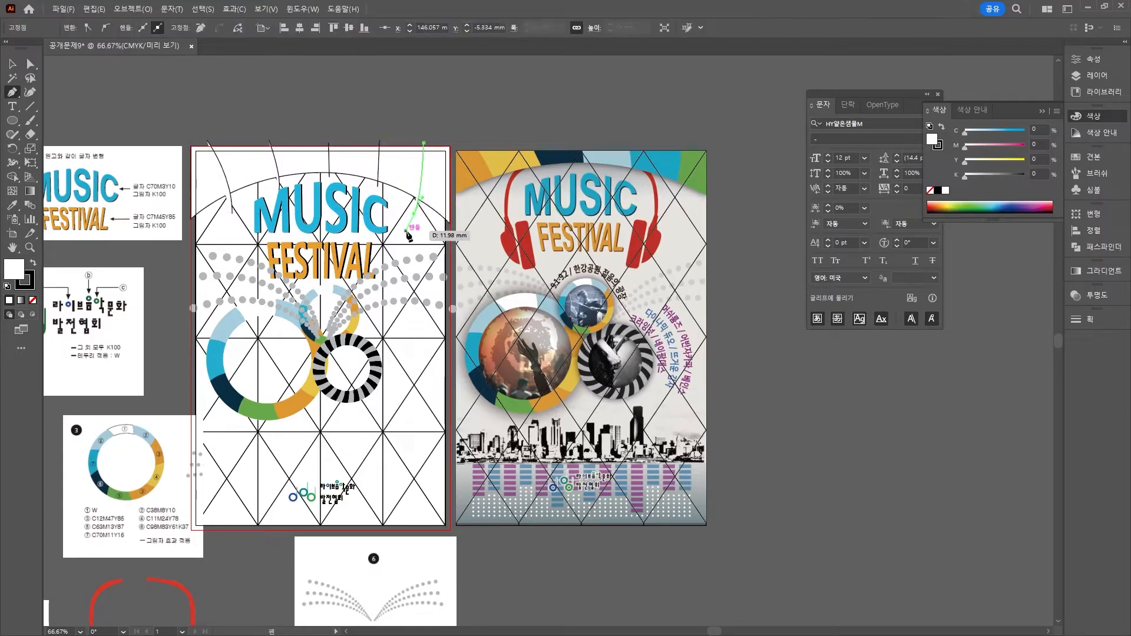
pyautogui.press('Escape')
pyautogui.click(276, 69)
# Select the arched band together with its five dividing curves and move them straight up about 54 mm, clear of the poster
pyautogui.press('v')
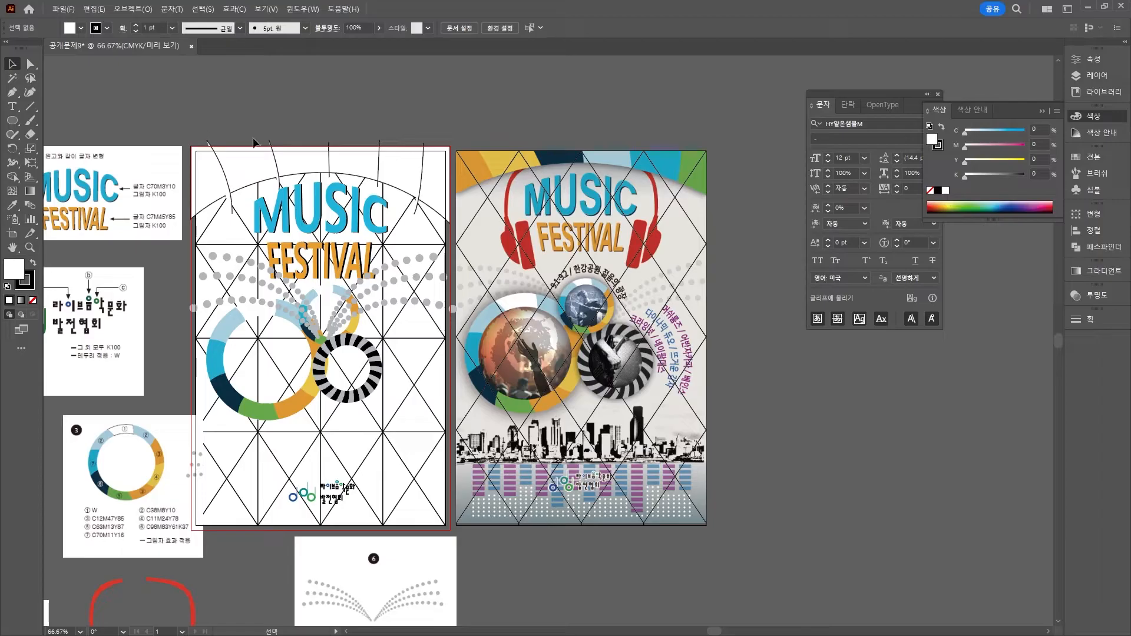
pyautogui.moveTo(445, 147); pyautogui.dragTo(445, 149)
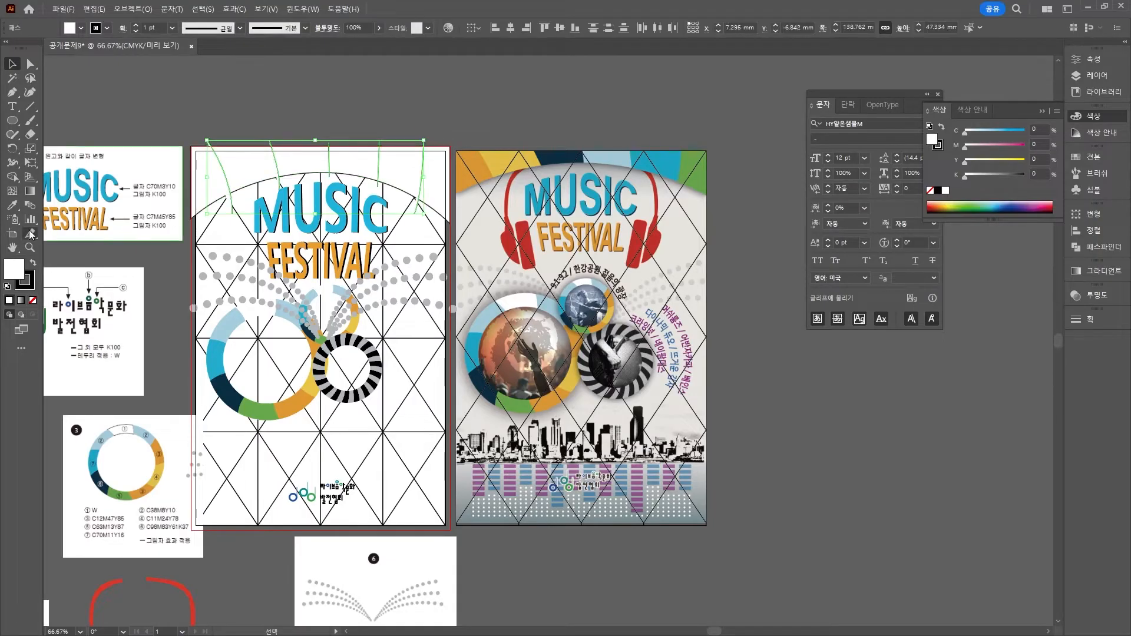
pyautogui.keyDown('shift'); pyautogui.click(229, 198); pyautogui.keyUp('shift')
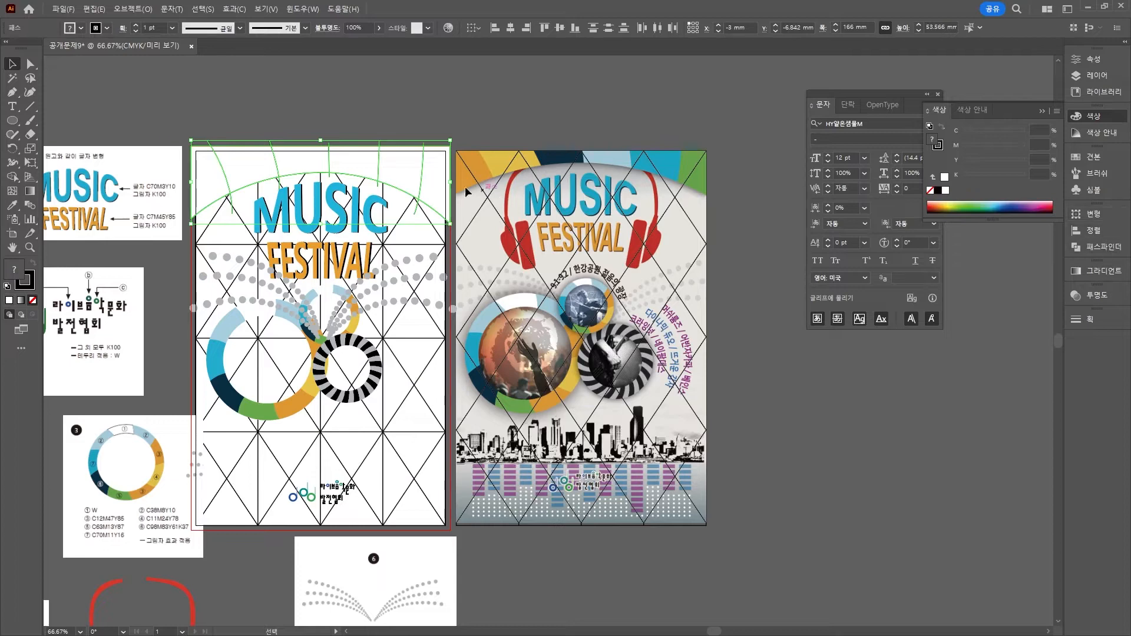
pyautogui.moveTo(432, 180); pyautogui.dragTo(434, 98)
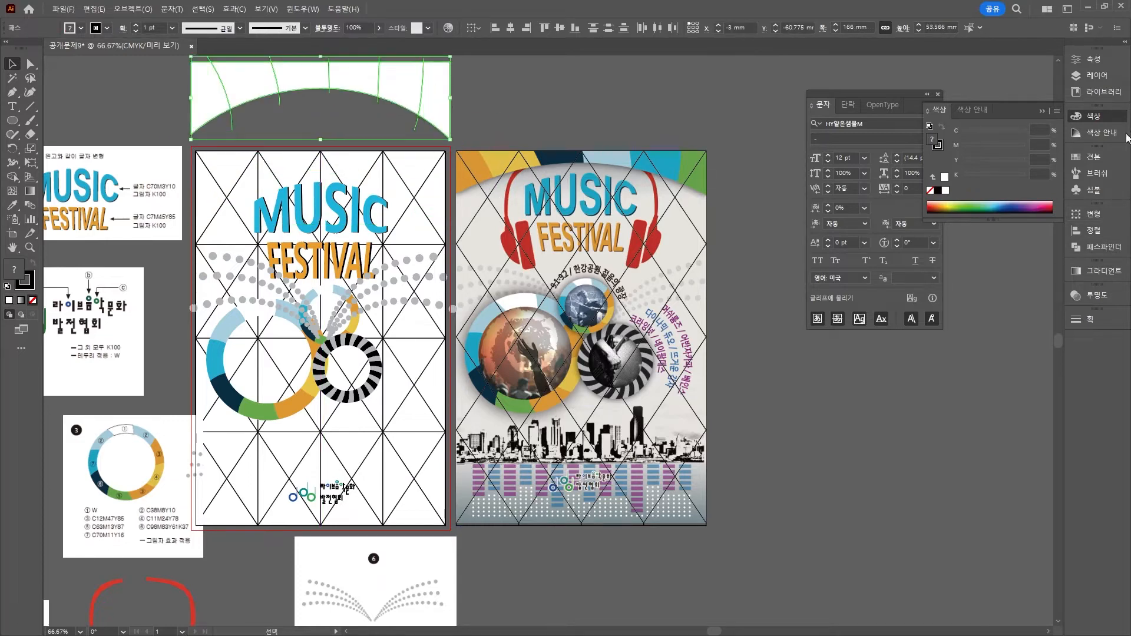
# Divide the arched band along the five curves with Pathfinder and ungroup the resulting segments
pyautogui.click(1105, 248)
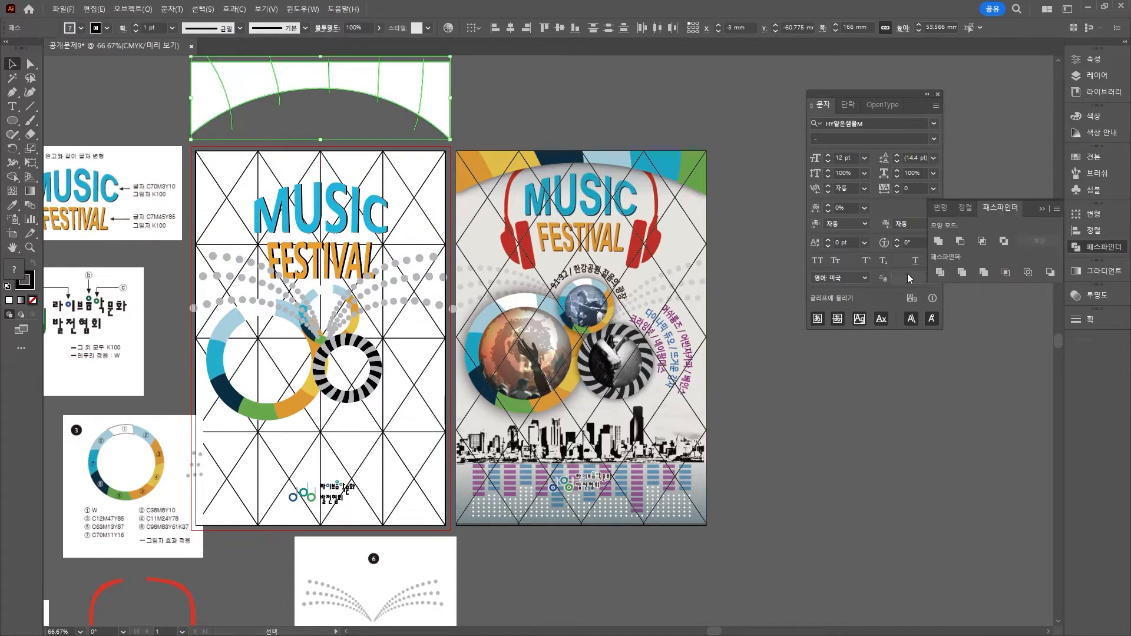
pyautogui.click(940, 272)
pyautogui.rightClick(356, 119)
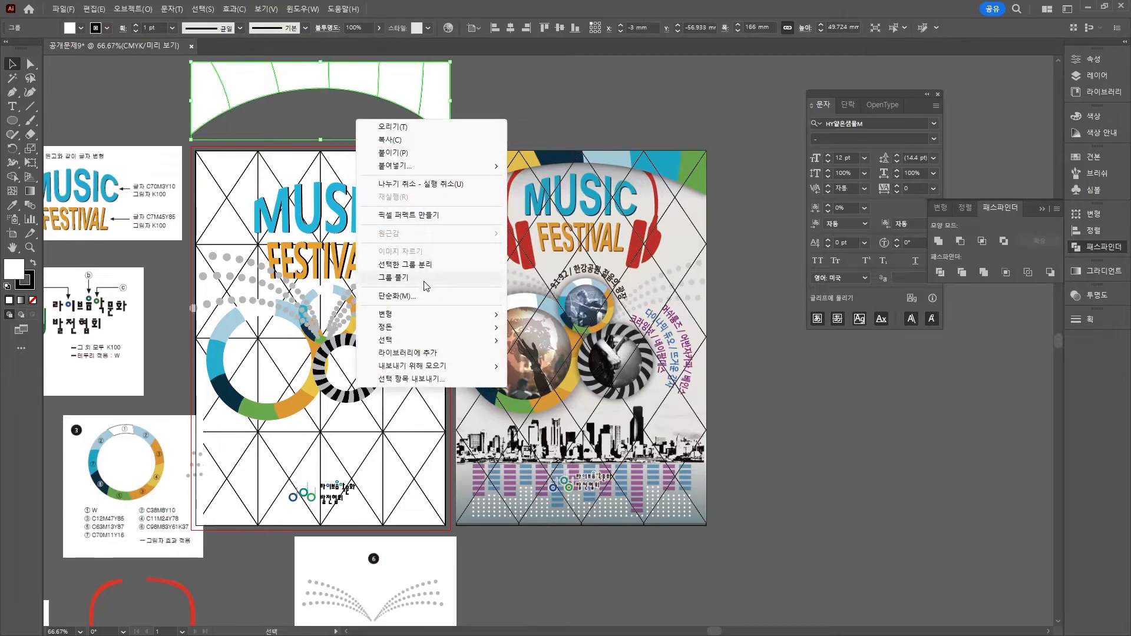
pyautogui.click(393, 277)
pyautogui.hotkey('ctrl', 'shift', 'a')
# Fill the leftmost segment of the divided band with orange C12 M47 Y85
pyautogui.click(202, 105)
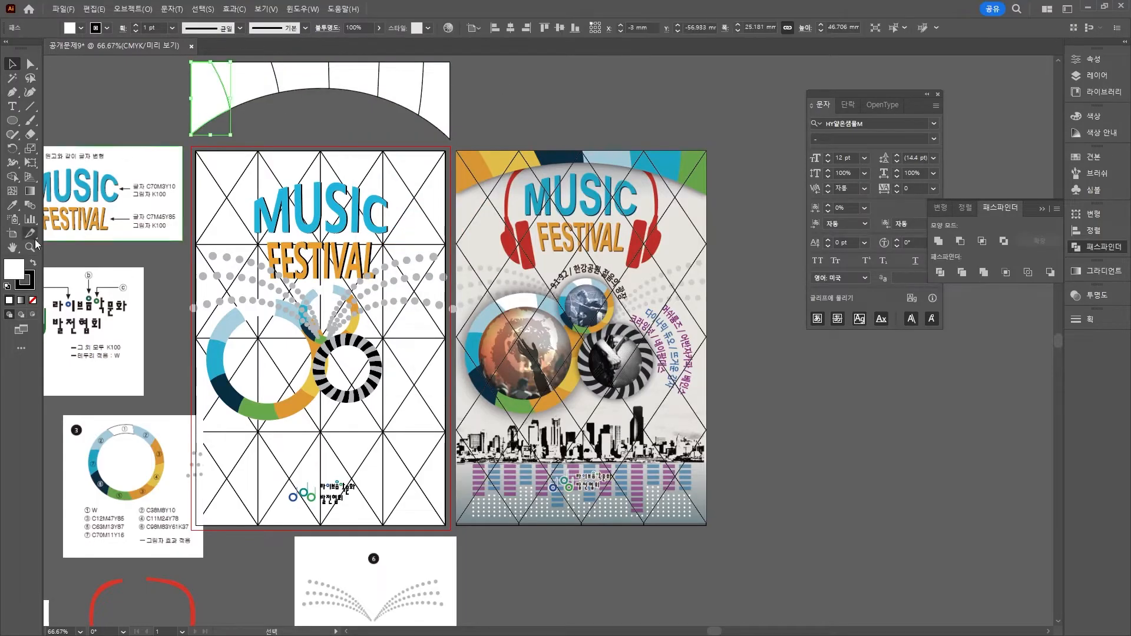
pyautogui.doubleClick(14, 269)
pyautogui.press('Tab')
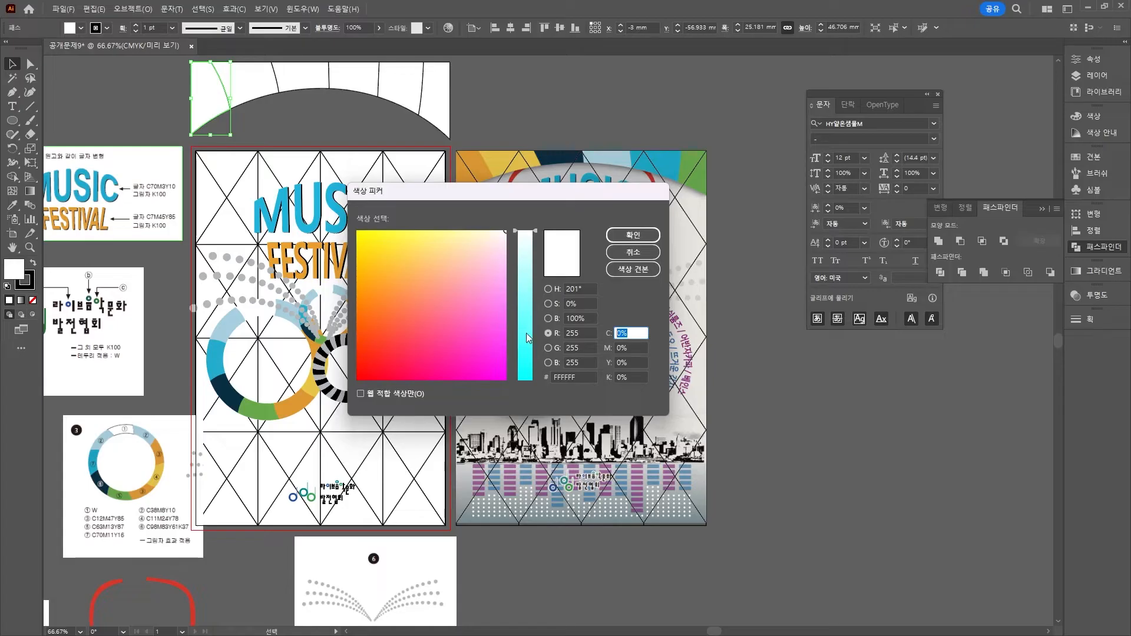
pyautogui.write('12')
pyautogui.press('Tab')
pyautogui.write('47')
pyautogui.press('Tab')
pyautogui.write('85')
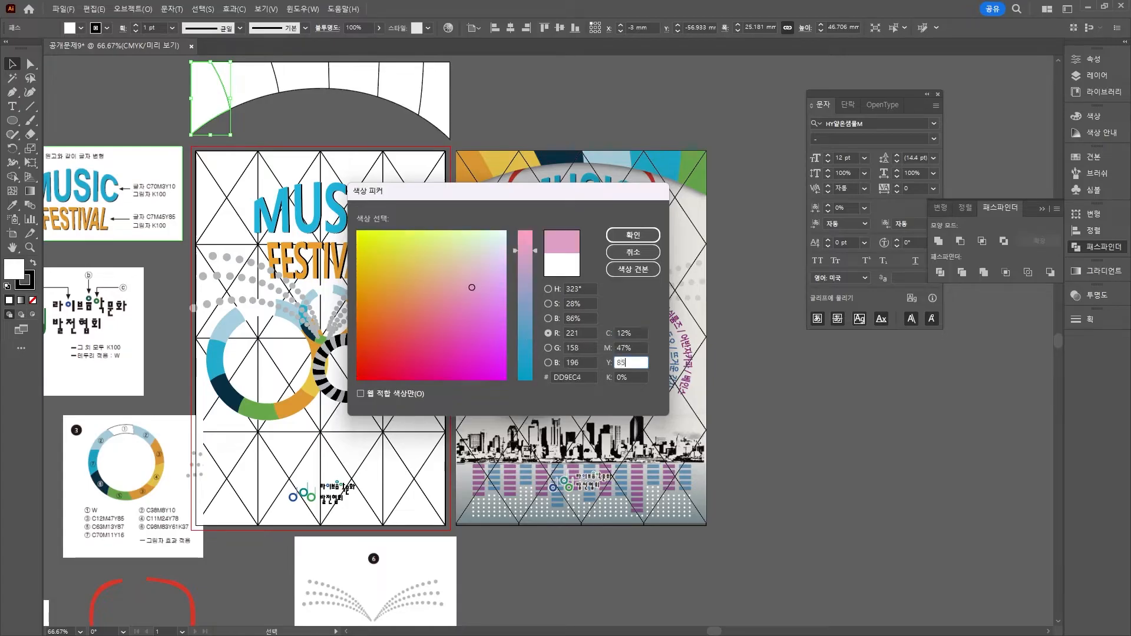
pyautogui.press('Return')
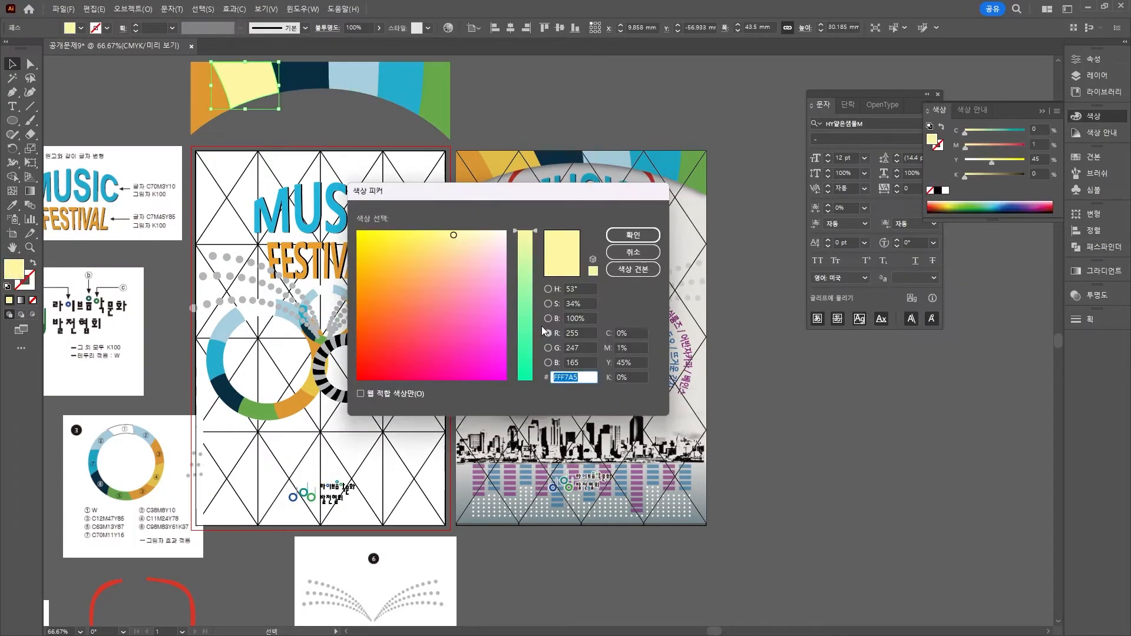
pyautogui.press('Tab')
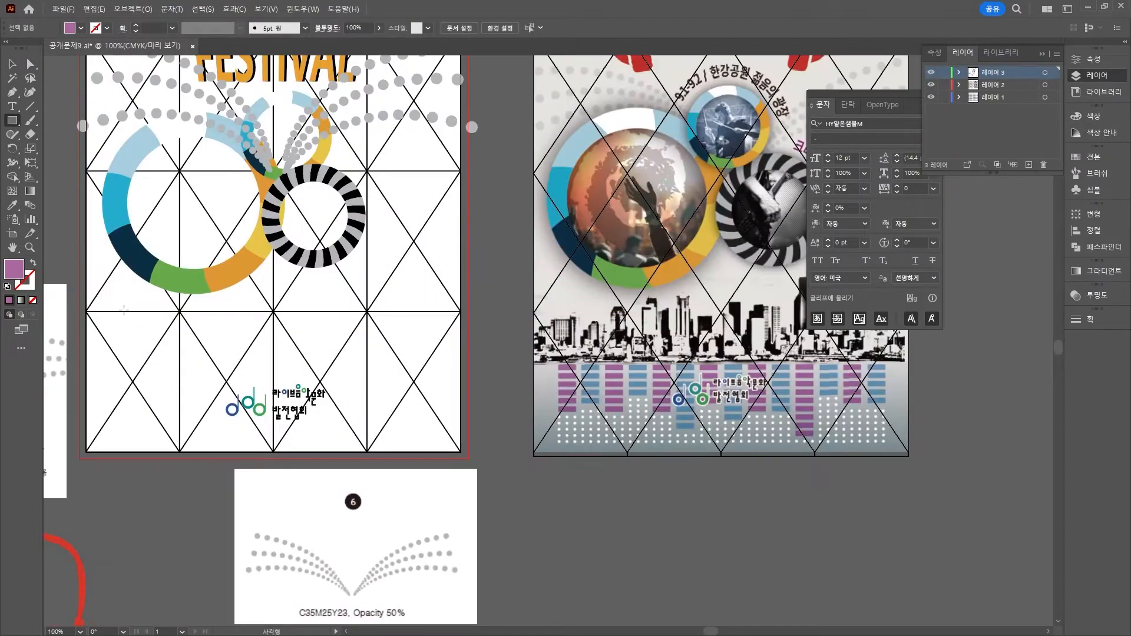
# Draw a horizontal bar about 10.6 × 2.8 mm left of the poster logo, filled with purple C39 M67 Y7 and no stroke
pyautogui.moveTo(103, 341); pyautogui.dragTo(128, 348)
pyautogui.doubleClick(12, 64)
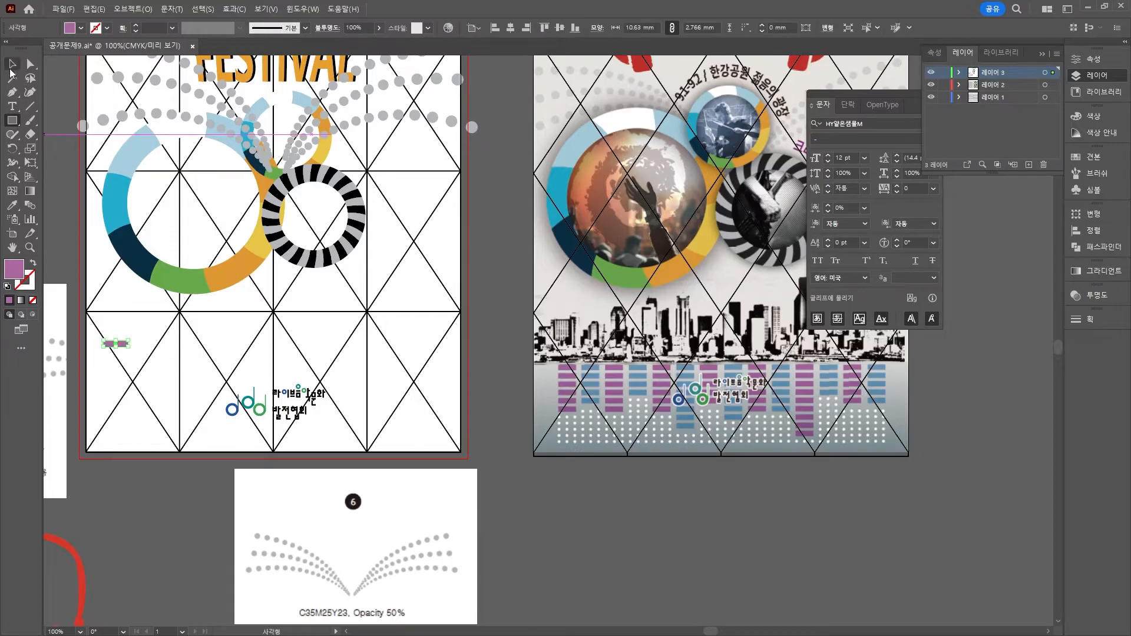
pyautogui.press('Escape')
pyautogui.doubleClick(16, 269)
pyautogui.click(635, 334)
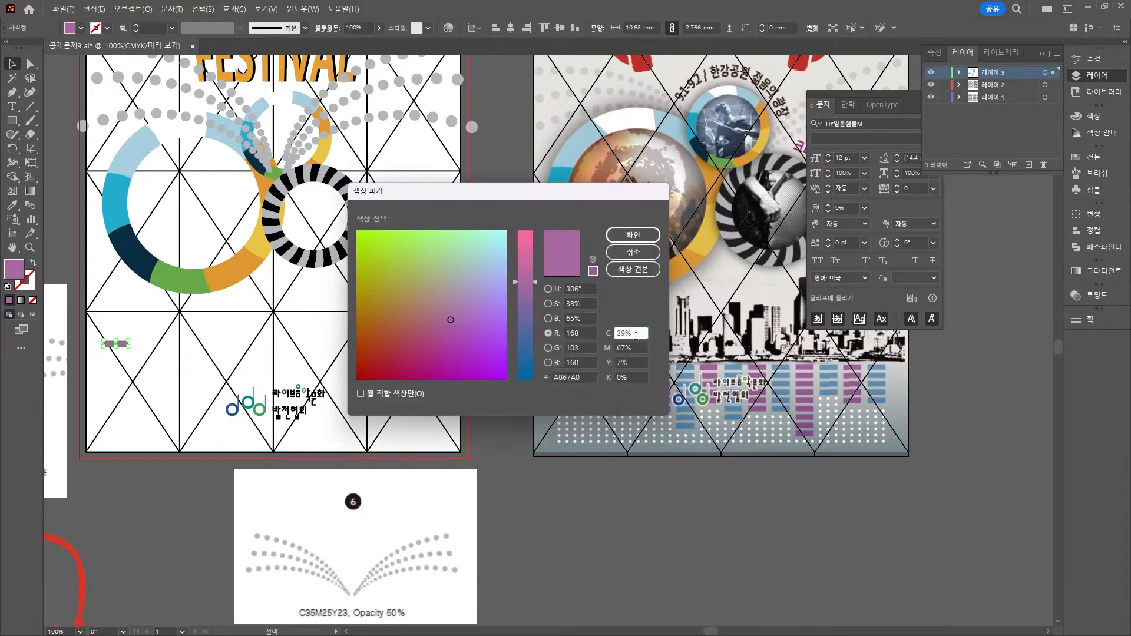
pyautogui.click(642, 348)
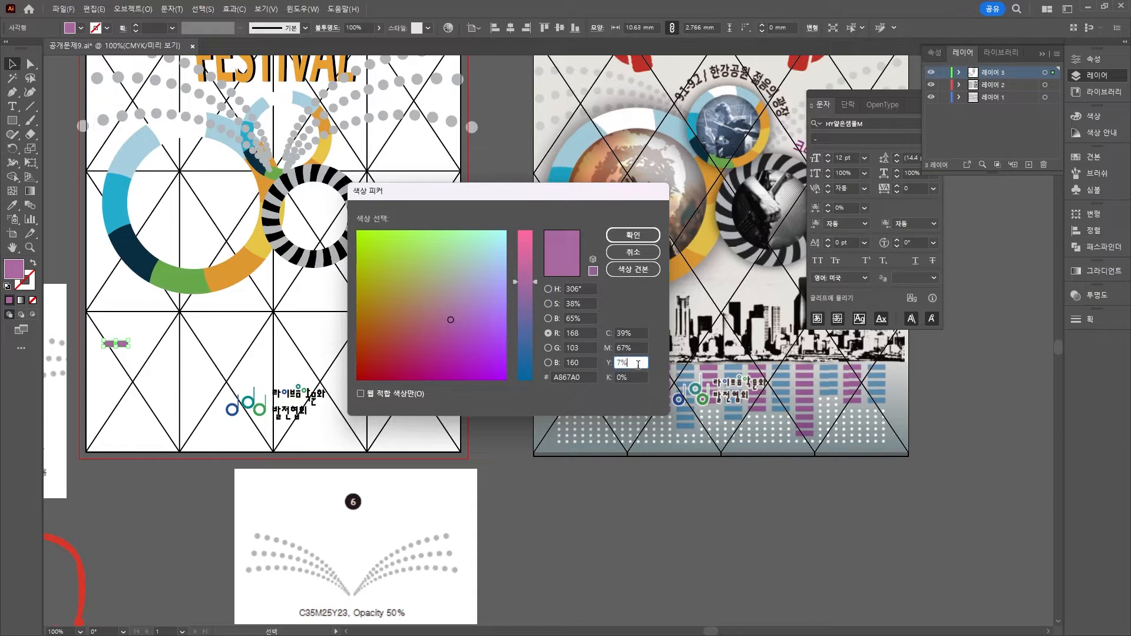
pyautogui.click(635, 236)
# Duplicate the purple bar downward at equal spacing to build a column of six bars
pyautogui.click(147, 347)
pyautogui.moveTo(124, 342); pyautogui.dragTo(126, 351)
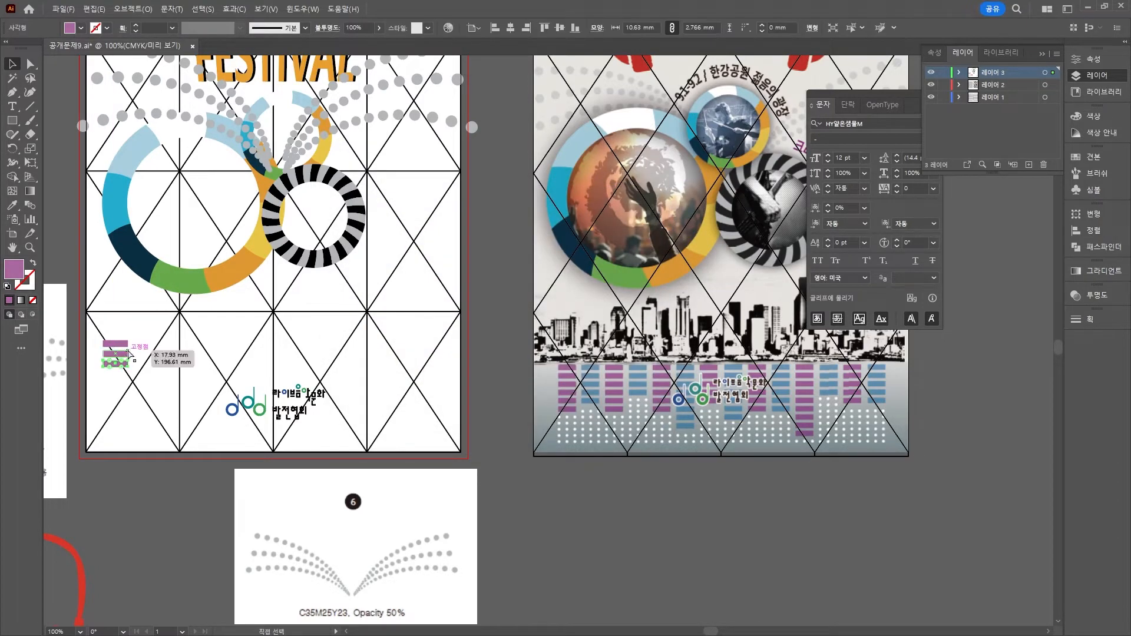
pyautogui.hotkey('ctrl', 'd')
pyautogui.hotkey('ctrl', 'd')
pyautogui.hotkey('ctrl', 'd')
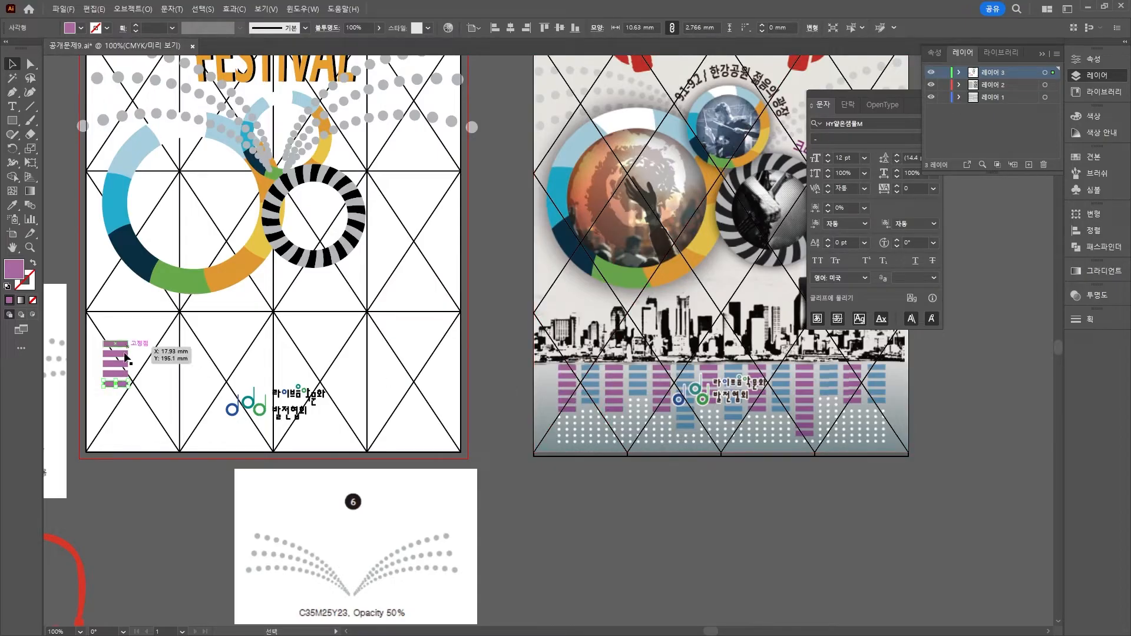
pyautogui.hotkey('ctrl', 'd')
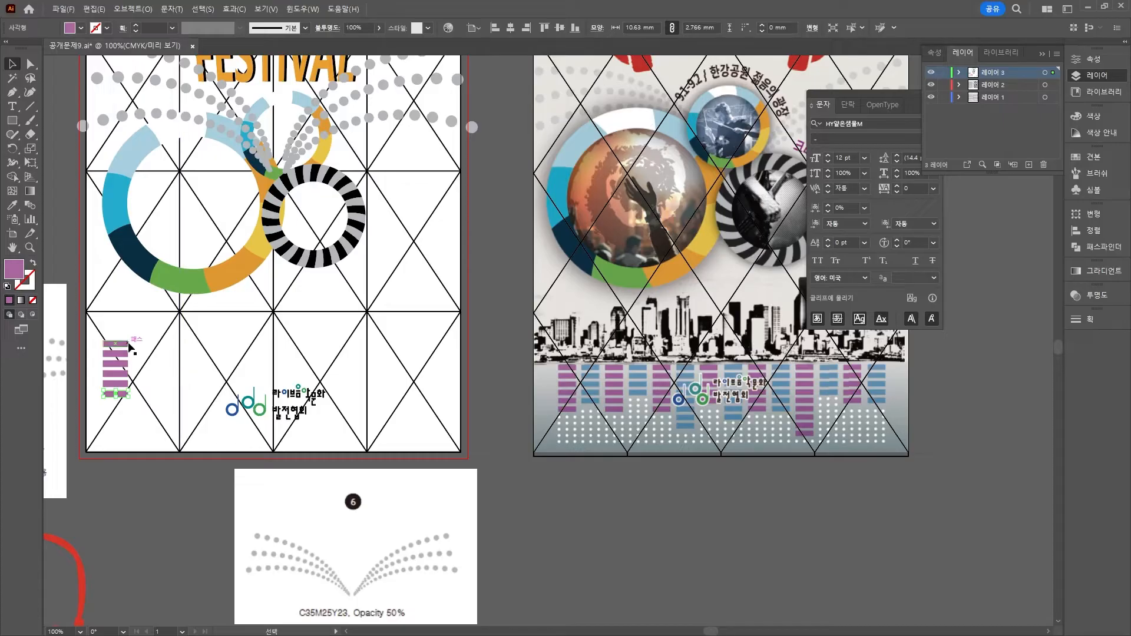
# Copy the six-bar column a short gap to the right and lock layers 1 and 2
pyautogui.moveTo(135, 401); pyautogui.dragTo(142, 350)
pyautogui.hotkey('ctrl', 'alt', 'shift', '2')
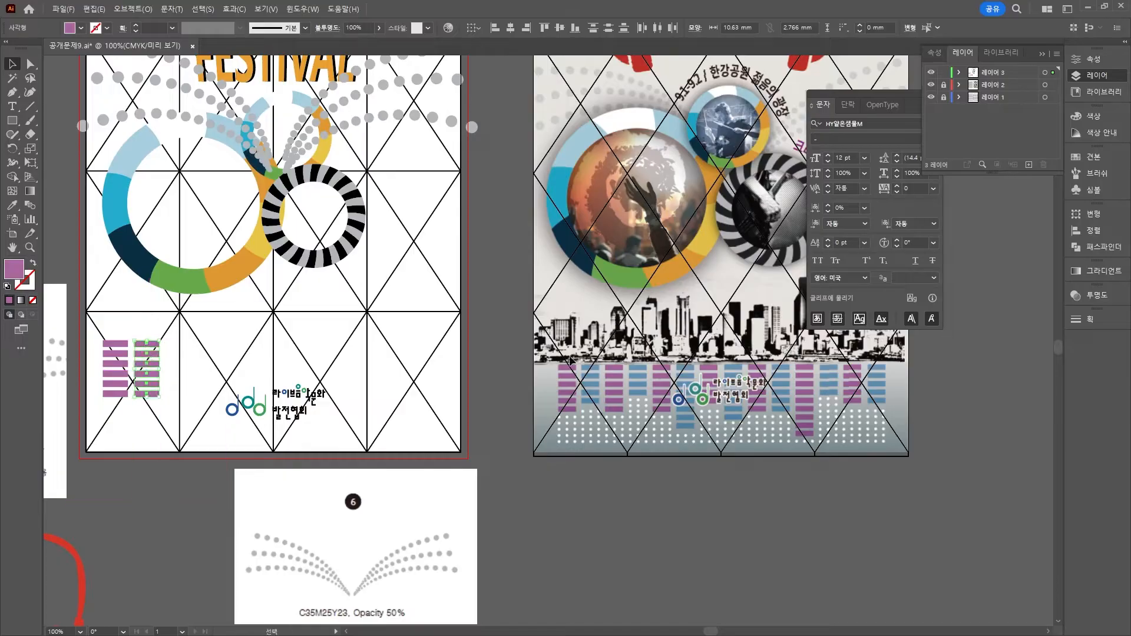
pyautogui.press('a')
# Repeat the column copy at the same spacing until a row of 14 columns extends to the reference poster
pyautogui.hotkey('ctrl', 'd')
pyautogui.hotkey('ctrl', 'd')
pyautogui.hotkey('ctrl', 'd')
pyautogui.hotkey('ctrl', 'd')
pyautogui.hotkey('ctrl', 'd')
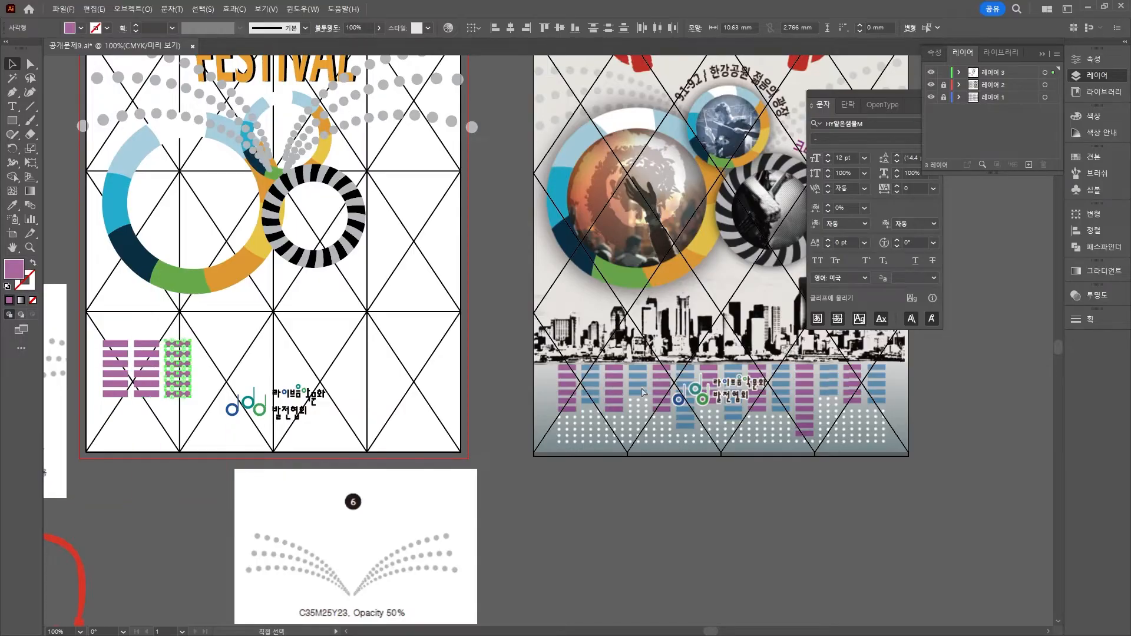
pyautogui.hotkey('ctrl', 'd')
pyautogui.hotkey('ctrl', 'd')
pyautogui.hotkey('ctrl', 'd')
pyautogui.hotkey('ctrl', 'd')
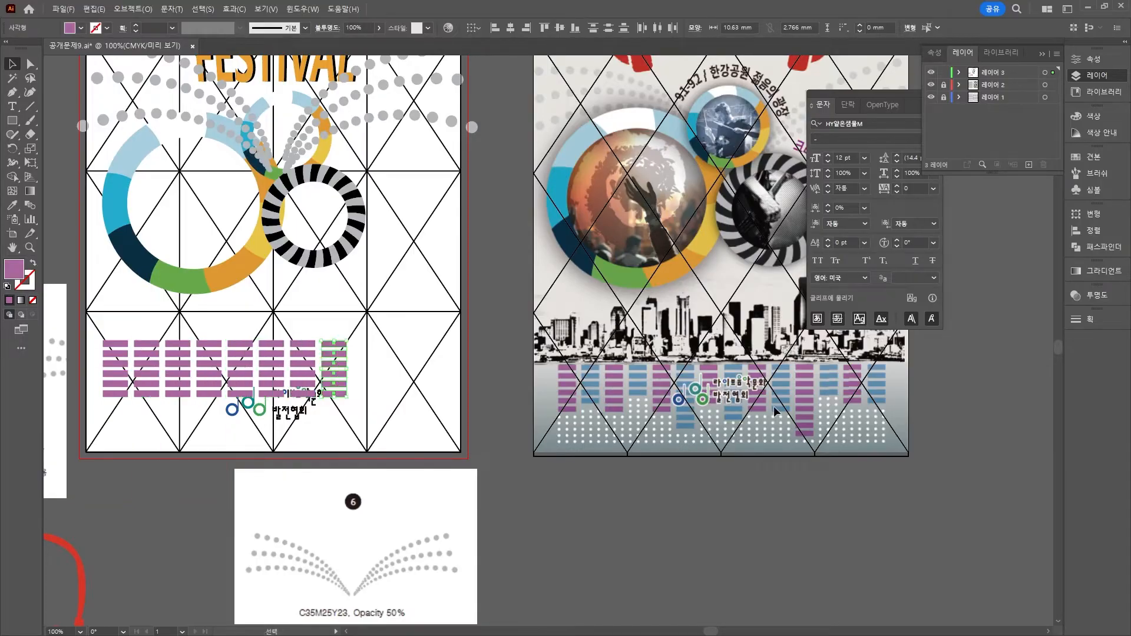
pyautogui.hotkey('ctrl', 'd')
pyautogui.hotkey('ctrl', 'd')
pyautogui.hotkey('ctrl', 'd')
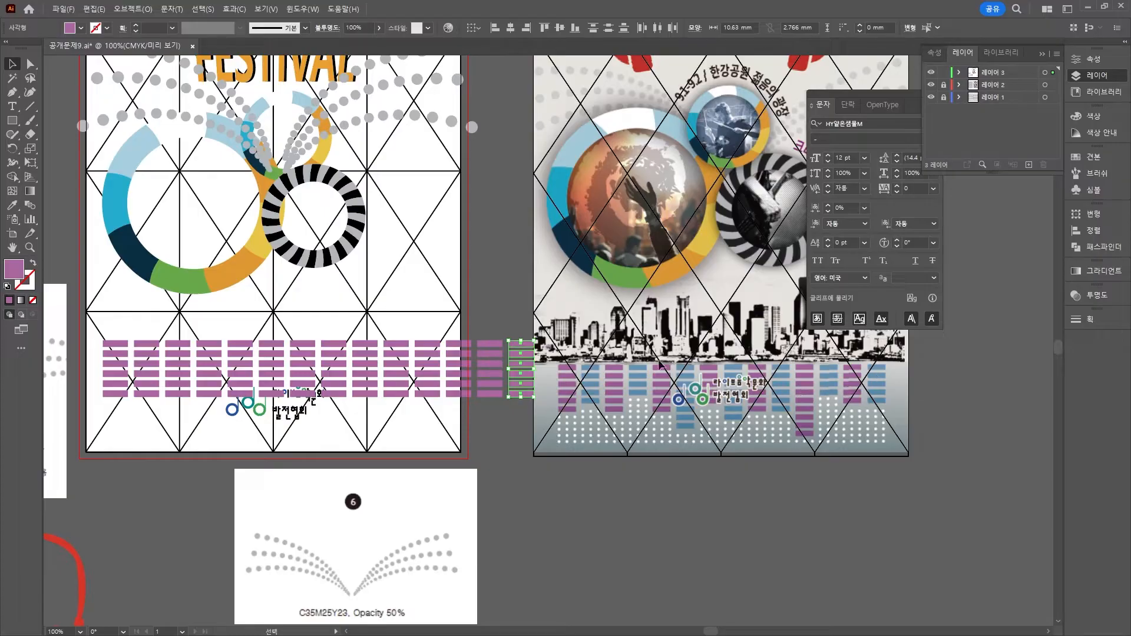
# Move the association logo down out of the purple columns, onto the poster's lower edge
pyautogui.press('t')
pyautogui.click(519, 342)
pyautogui.press('Escape')
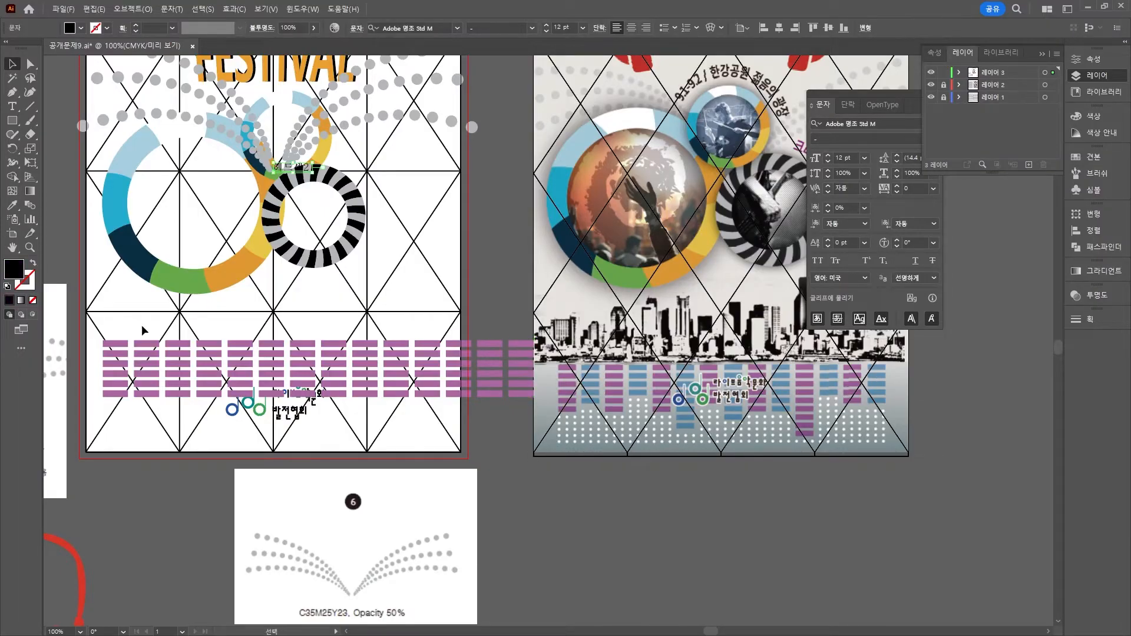
pyautogui.moveTo(100, 324); pyautogui.dragTo(423, 393)
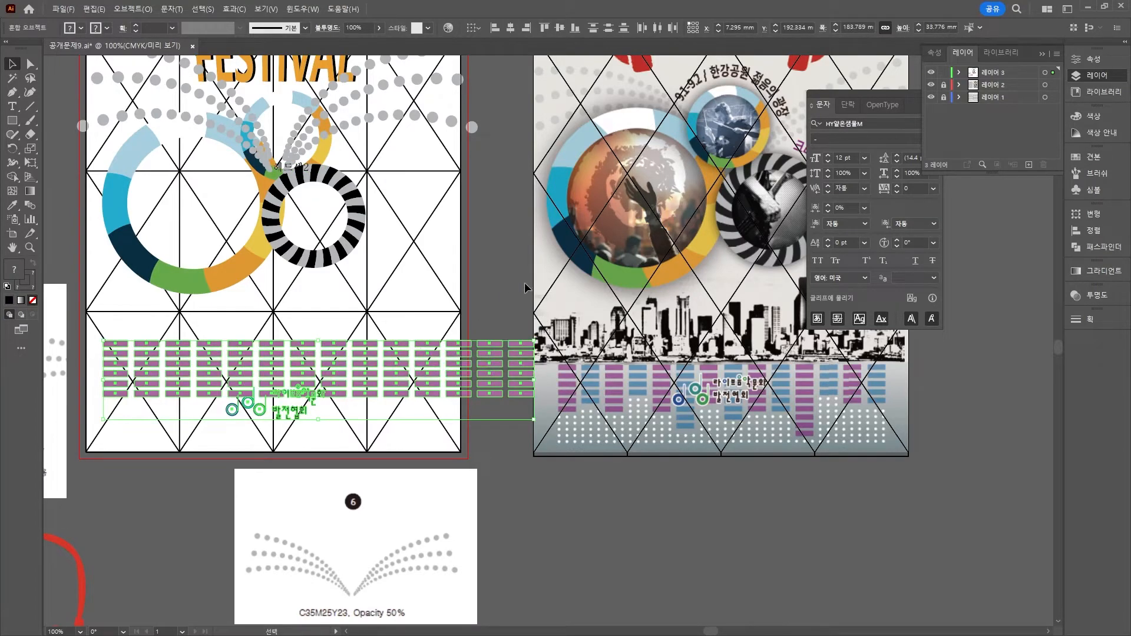
pyautogui.moveTo(293, 412); pyautogui.dragTo(293, 463)
# Narrow the whole row of 14 purple columns to fit within the poster, making each bar about 8.4 mm wide
pyautogui.click(494, 393)
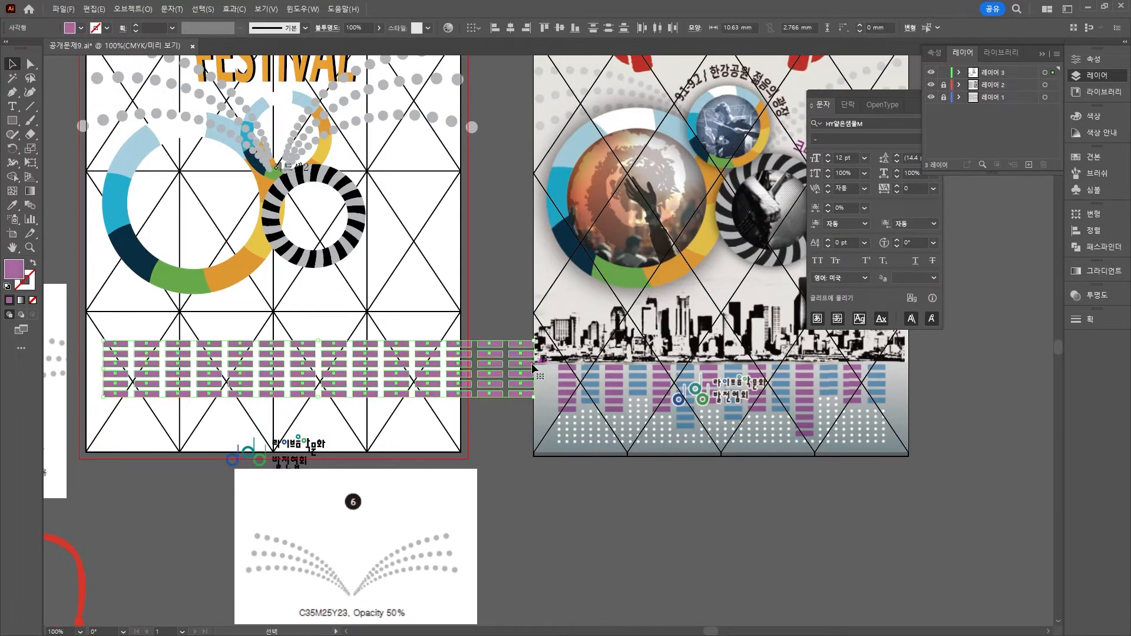
pyautogui.moveTo(535, 368); pyautogui.dragTo(432, 399)
pyautogui.click(471, 315)
# Recolour every second column of bars, starting with the second one, blue with C 67% and M 36%
pyautogui.moveTo(386, 327); pyautogui.dragTo(380, 397)
pyautogui.moveTo(338, 327); pyautogui.dragTo(328, 385)
pyautogui.moveTo(289, 328); pyautogui.dragTo(281, 391)
pyautogui.moveTo(241, 327); pyautogui.dragTo(232, 399)
pyautogui.moveTo(193, 327); pyautogui.dragTo(181, 390)
pyautogui.moveTo(147, 329); pyautogui.dragTo(127, 378)
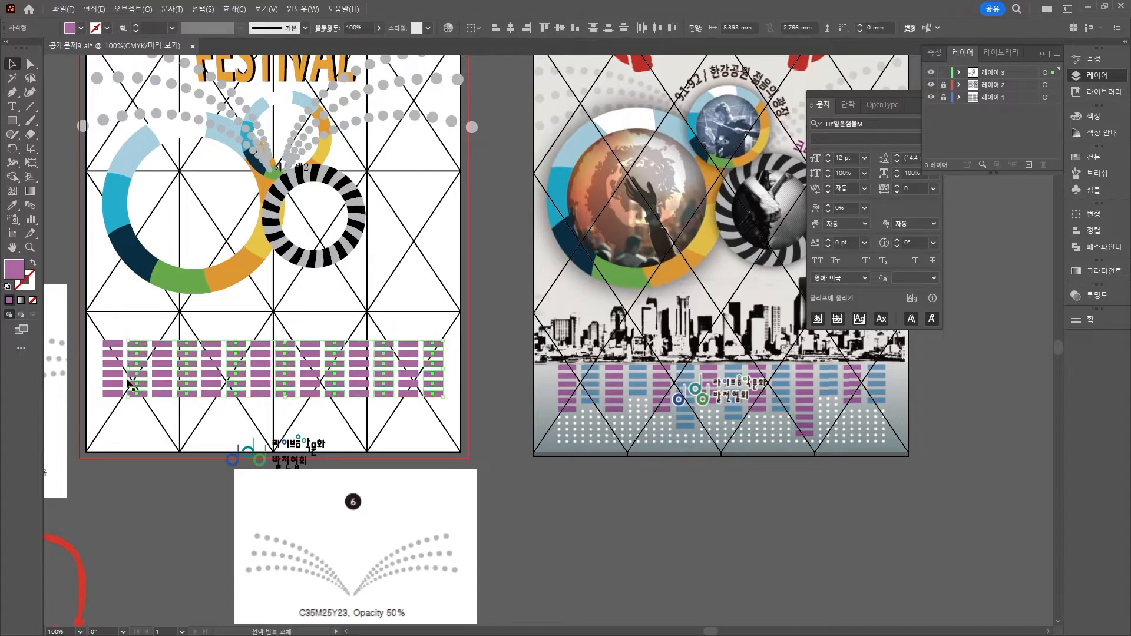
pyautogui.doubleClick(14, 270)
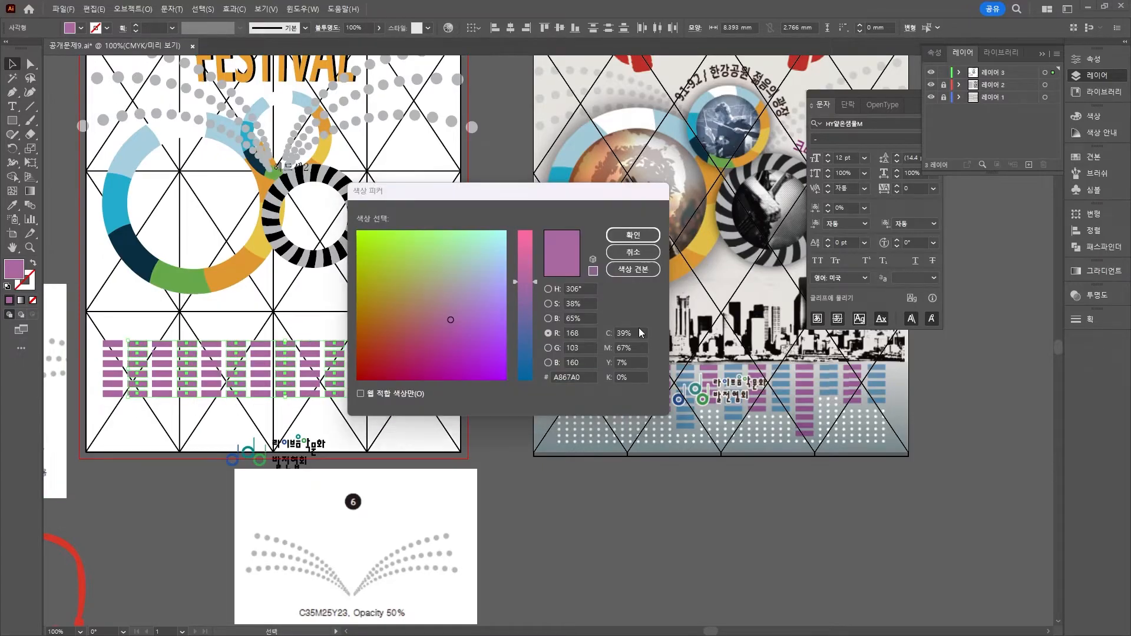
pyautogui.press('Tab')
pyautogui.write('67')
pyautogui.press('Tab')
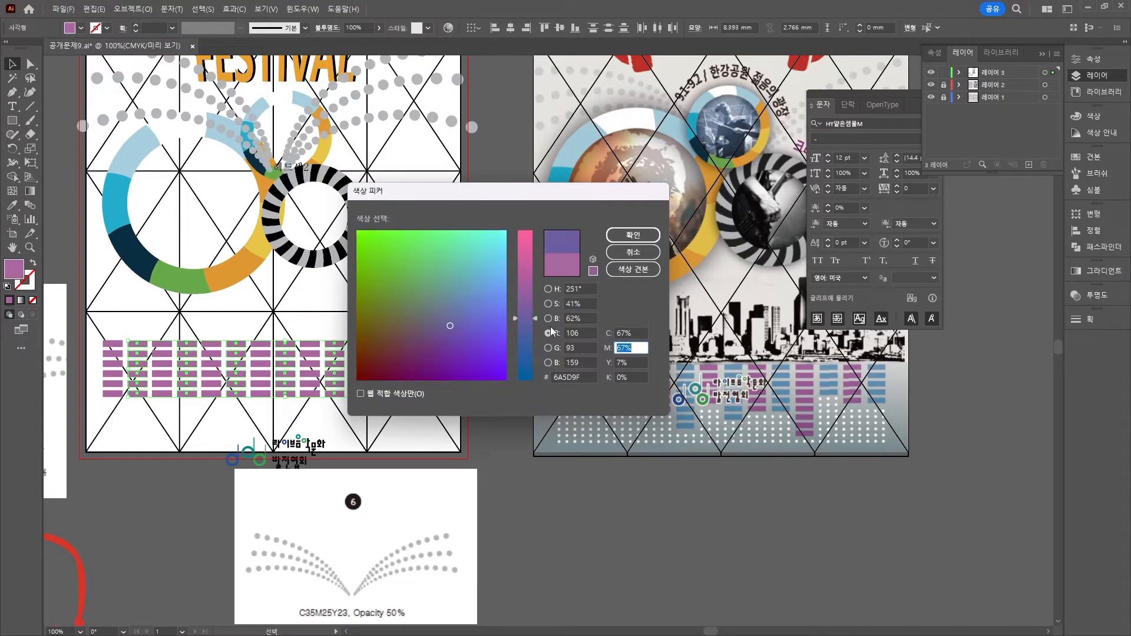
pyautogui.write('36')
pyautogui.press('Return')
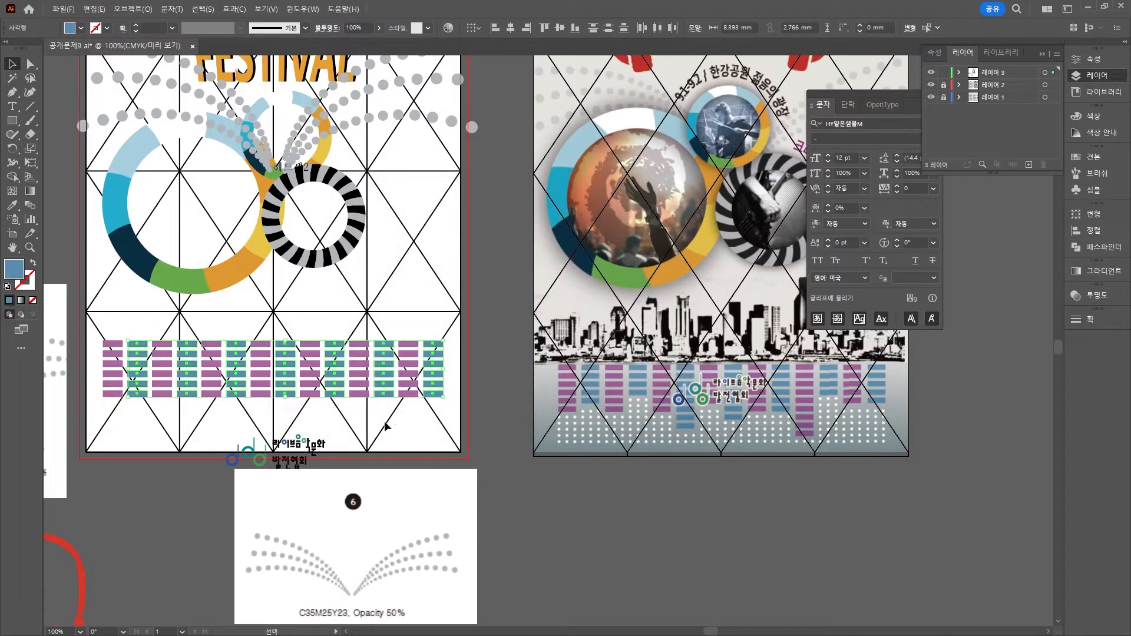
pyautogui.click(361, 424)
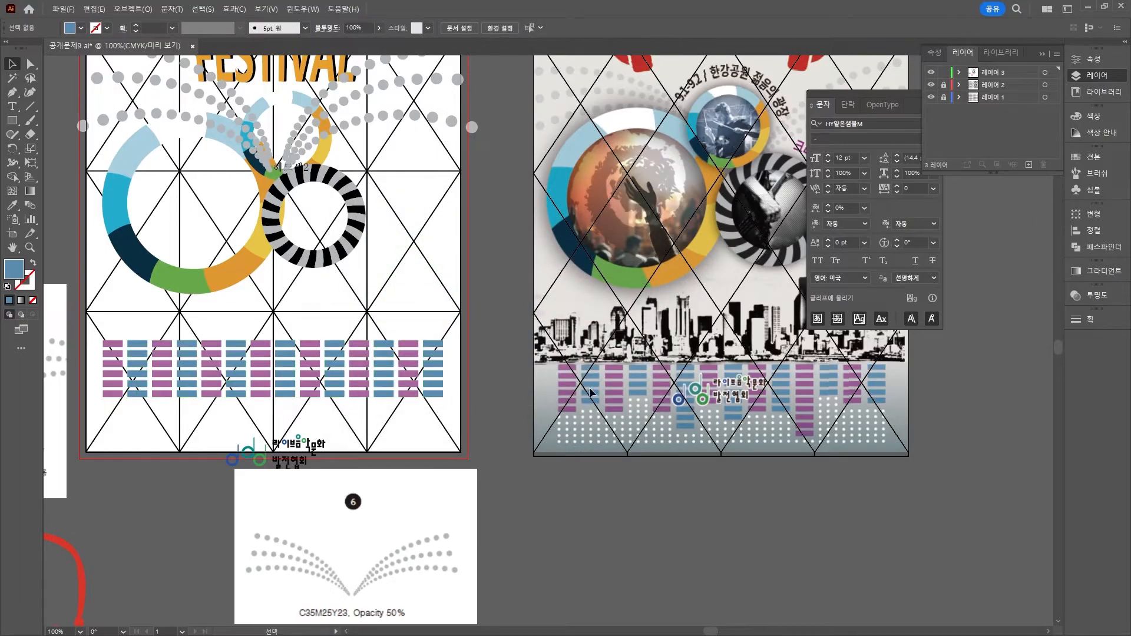
# Trim columns two and seven to five bars and column four to four, and extend column six to eight bars and column eight to seven
pyautogui.press('Delete')
pyautogui.moveTo(173, 402)
pyautogui.mouseDown()
pyautogui.moveTo(190, 381)
pyautogui.moveTo(238, 396)
pyautogui.mouseUp()
pyautogui.click(269, 408)
pyautogui.moveTo(235, 393)
pyautogui.mouseDown()
pyautogui.moveTo(236, 414)
pyautogui.moveTo(285, 403)
pyautogui.mouseUp()
pyautogui.click(324, 417)
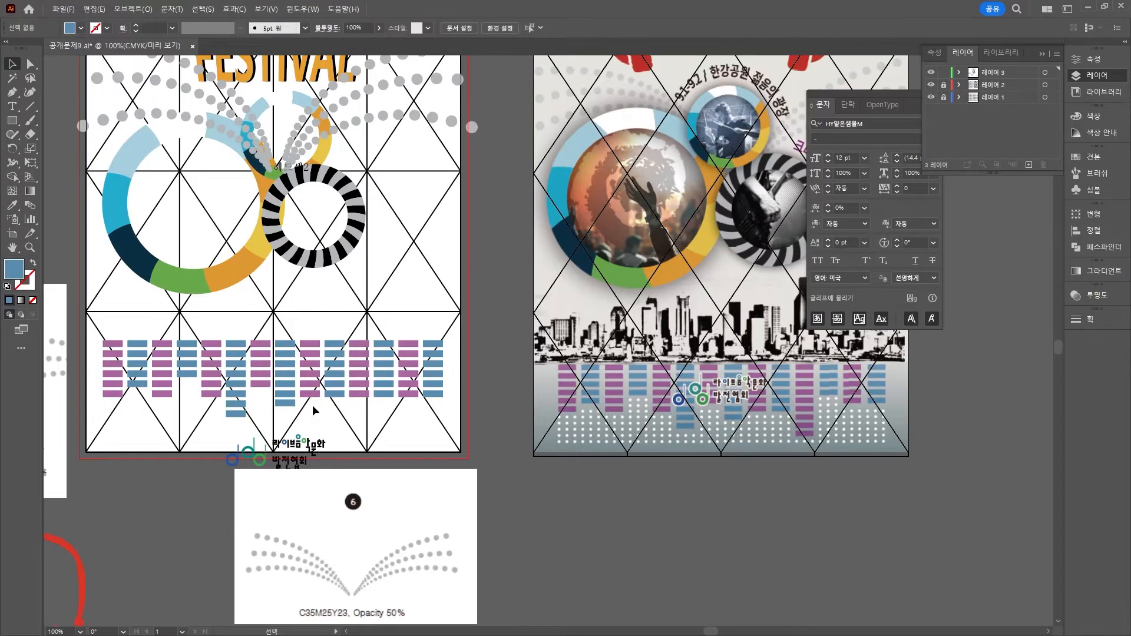
# Trim columns nine, ten, thirteen and fourteen to five bars, column twelve to four and column eight to six
pyautogui.doubleClick(433, 393)
pyautogui.press('Delete')
pyautogui.click(409, 393)
pyautogui.press('Delete')
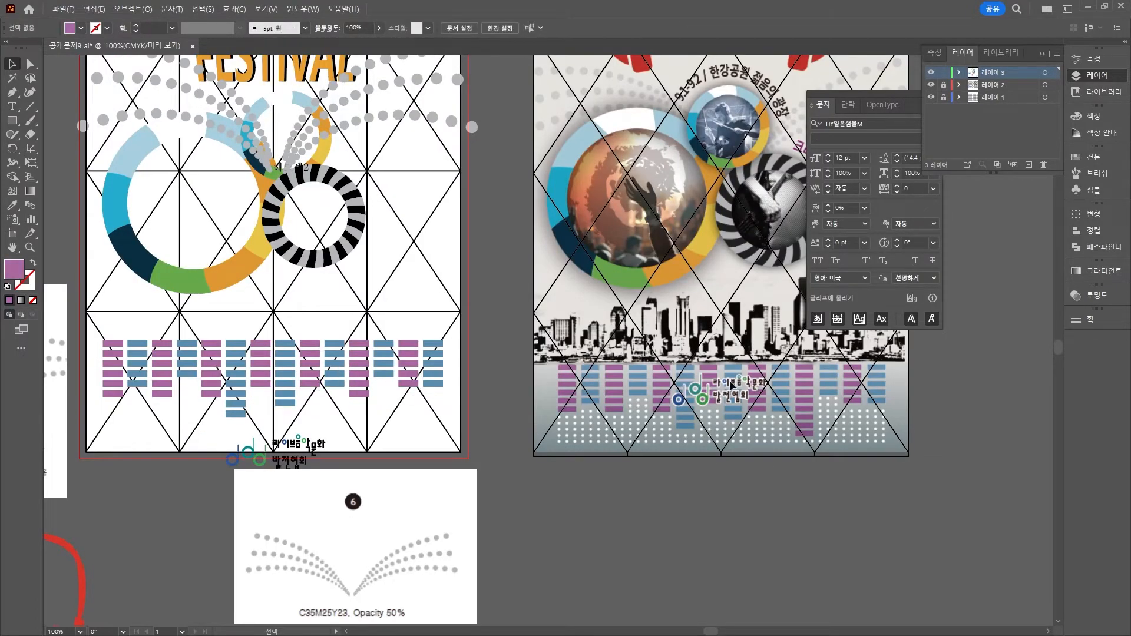
pyautogui.click(293, 403)
pyautogui.press('Delete')
# Extend the eleventh column, a purple one, downward to nine evenly spaced bars like the reference poster
pyautogui.scroll(1, 373, 394)
pyautogui.moveTo(372, 400); pyautogui.dragTo(355, 341)
pyautogui.moveTo(356, 353); pyautogui.dragTo(356, 412)
pyautogui.click(356, 453)
pyautogui.press('Delete')
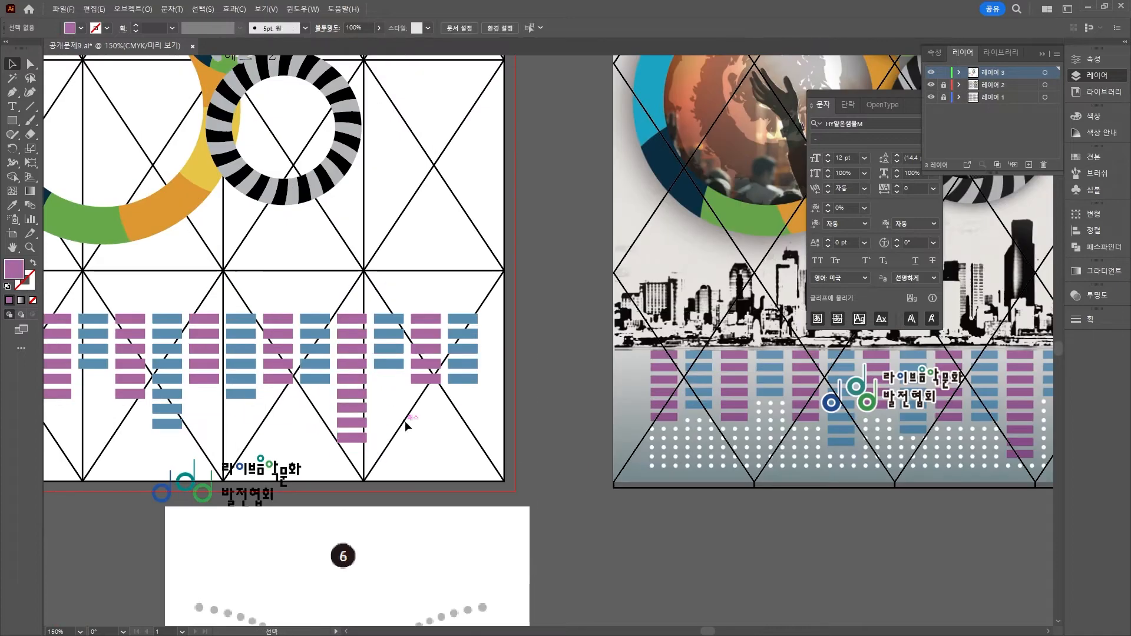
pyautogui.scroll(-1, 405, 421)
pyautogui.hscroll(2, 405, 420)
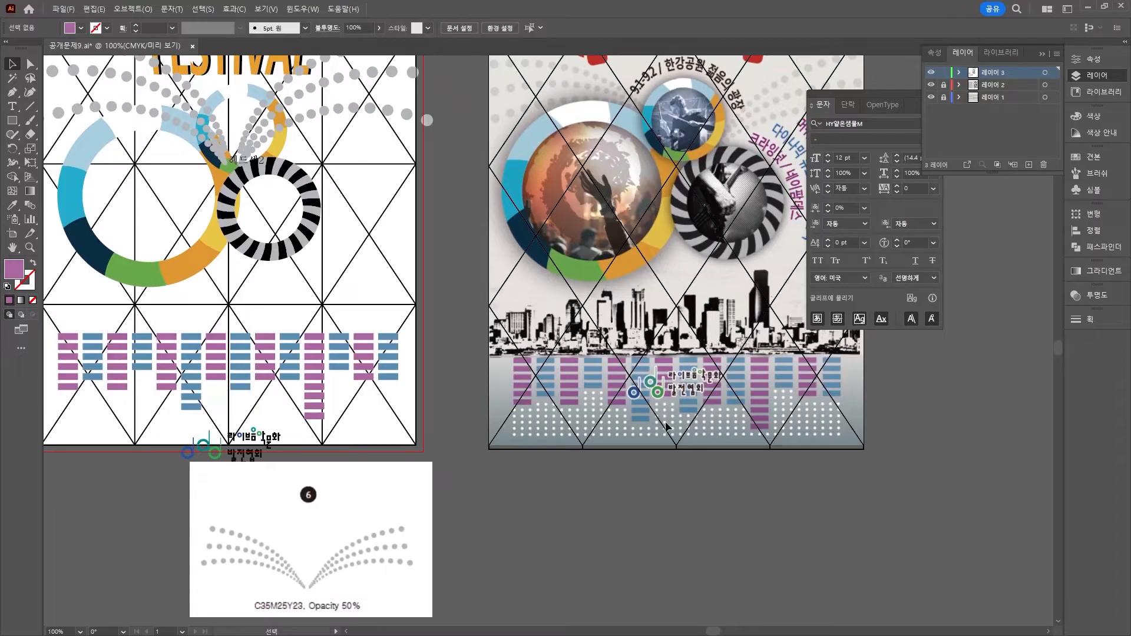
# Draw a purple circle about 1.6 mm in diameter just below the first column, aligned with its left edge
pyautogui.scroll(1, 215, 414)
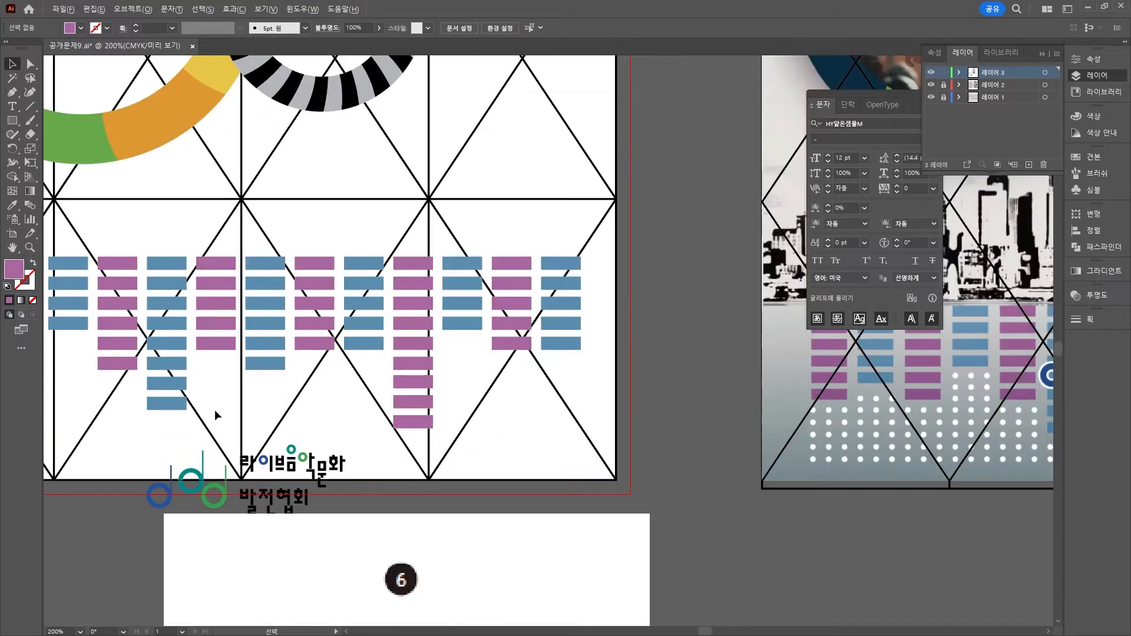
pyautogui.scroll(1, 396, 386)
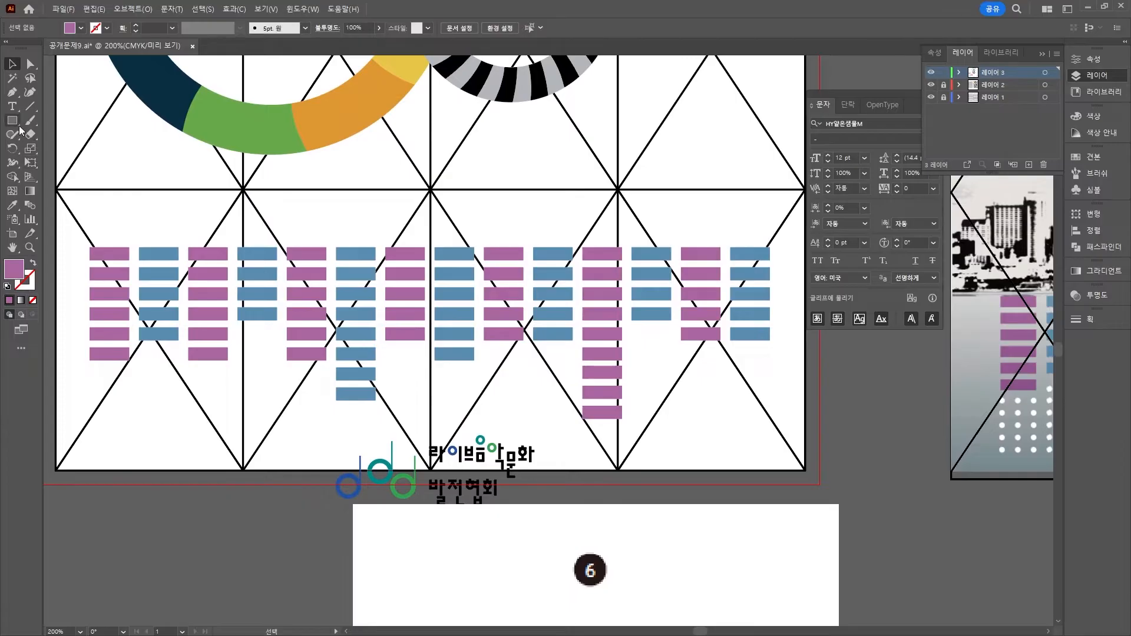
pyautogui.moveTo(19, 127); pyautogui.dragTo(58, 148)
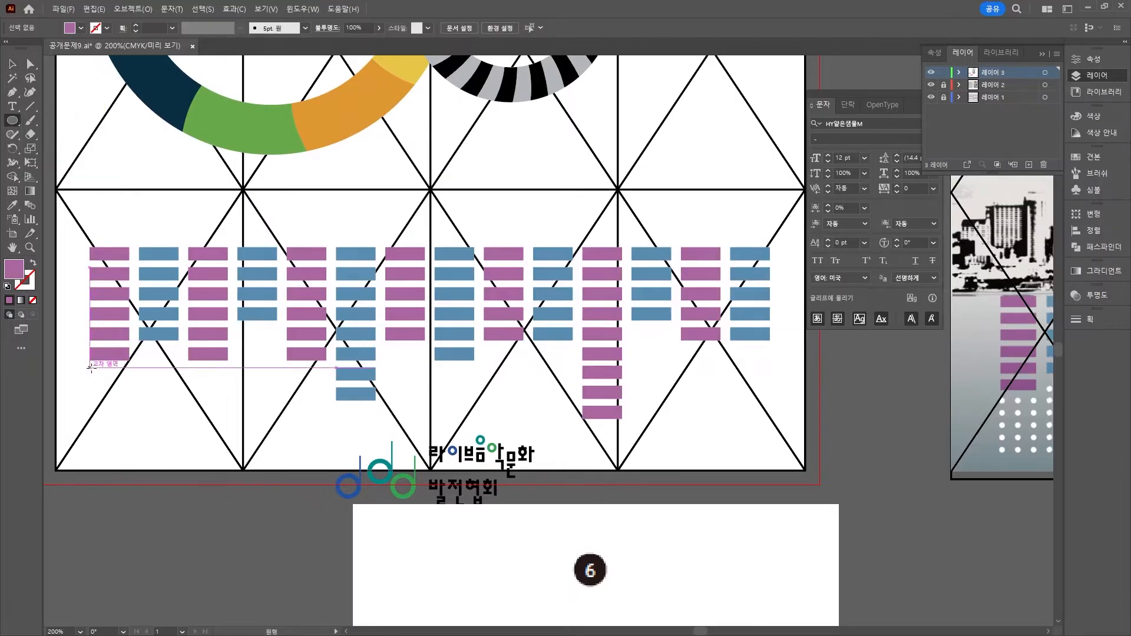
pyautogui.moveTo(90, 370); pyautogui.dragTo(96, 376)
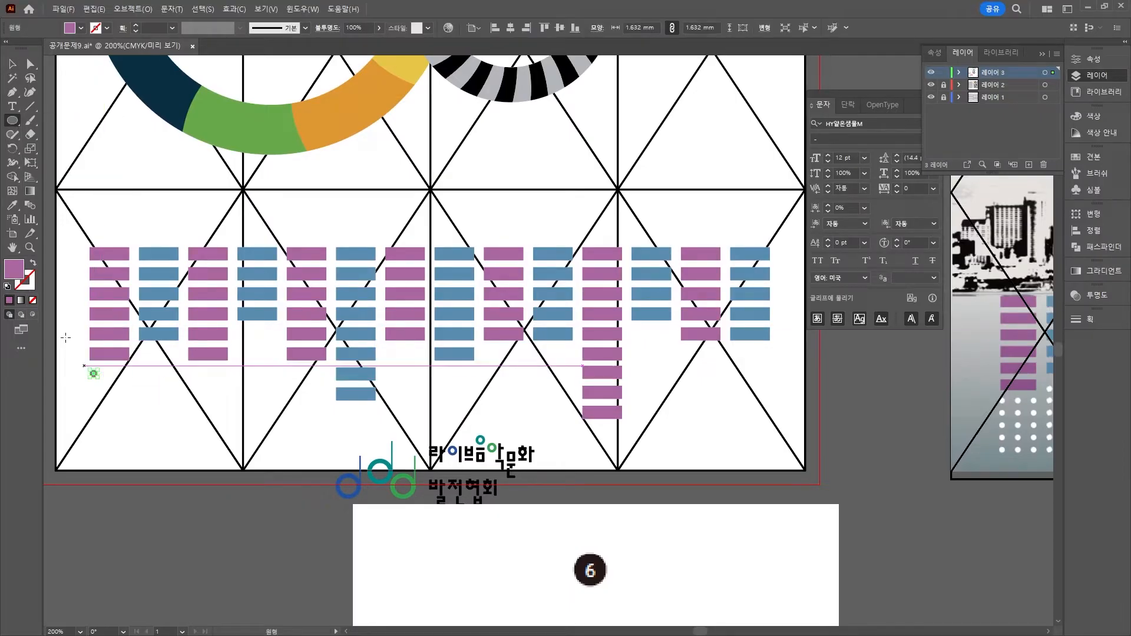
# Try to copy the small circle a short distance to the right
pyautogui.click(16, 67)
pyautogui.scroll(3, 106, 359)
pyautogui.moveTo(77, 417); pyautogui.dragTo(119, 417)
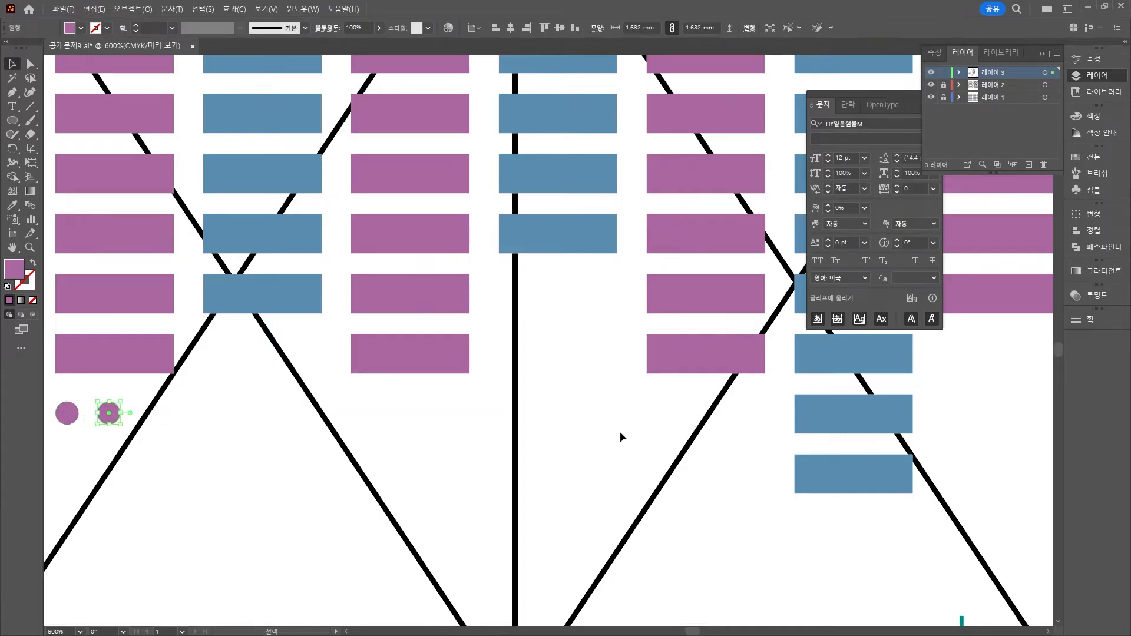
pyautogui.scroll(-2, 123, 406)
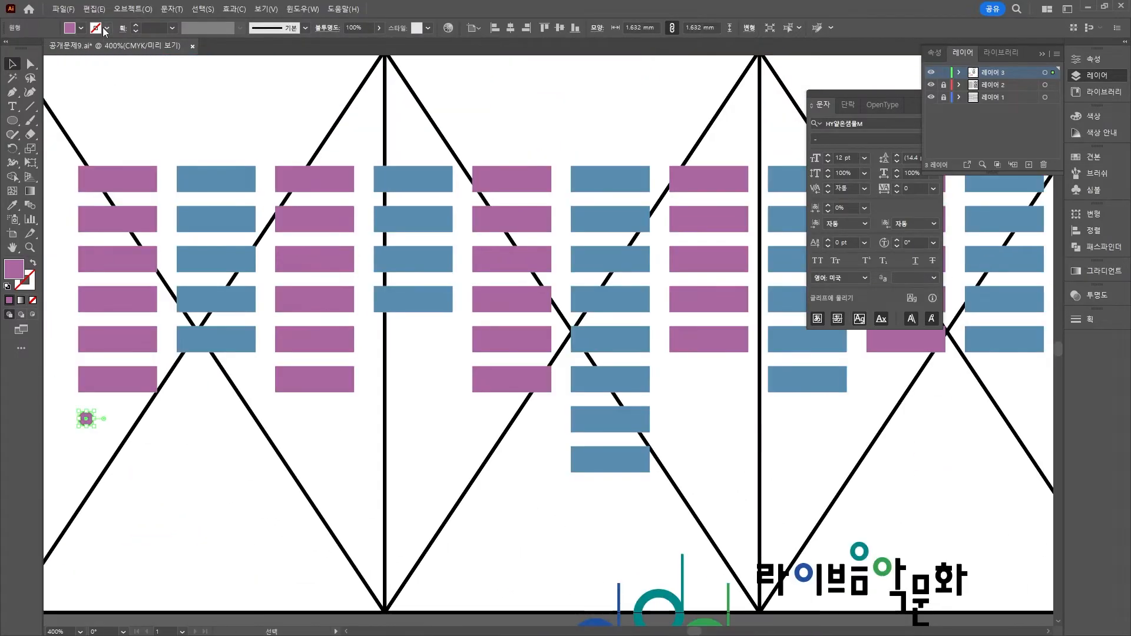
# Create a pattern swatch from the small circle with a grid tile 3 mm wide and 3 mm high
pyautogui.click(132, 9)
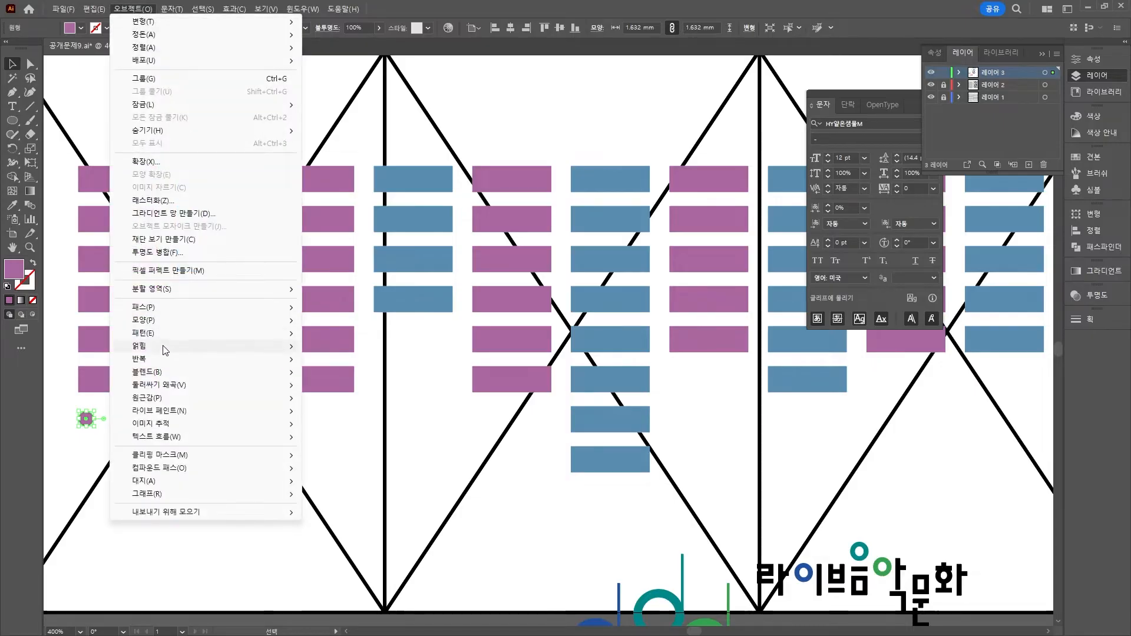
pyautogui.moveTo(177, 333)
pyautogui.click(380, 336)
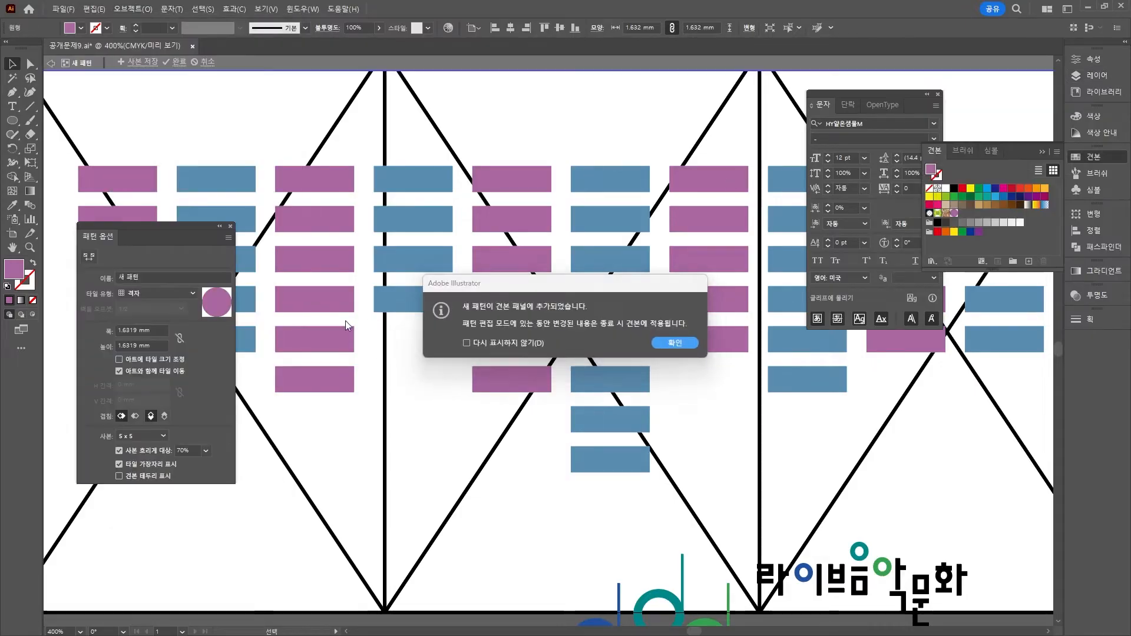
pyautogui.click(676, 338)
pyautogui.moveTo(194, 227); pyautogui.dragTo(199, 251)
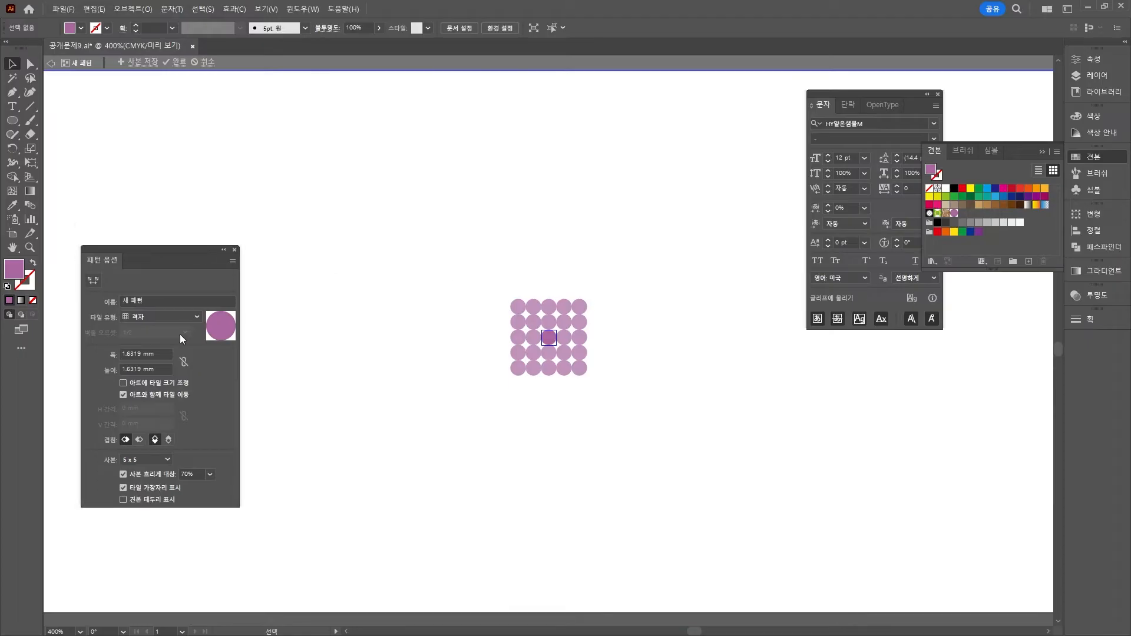
pyautogui.tripleClick(149, 352)
pyautogui.write('3')
pyautogui.press('Return')
pyautogui.click(159, 370)
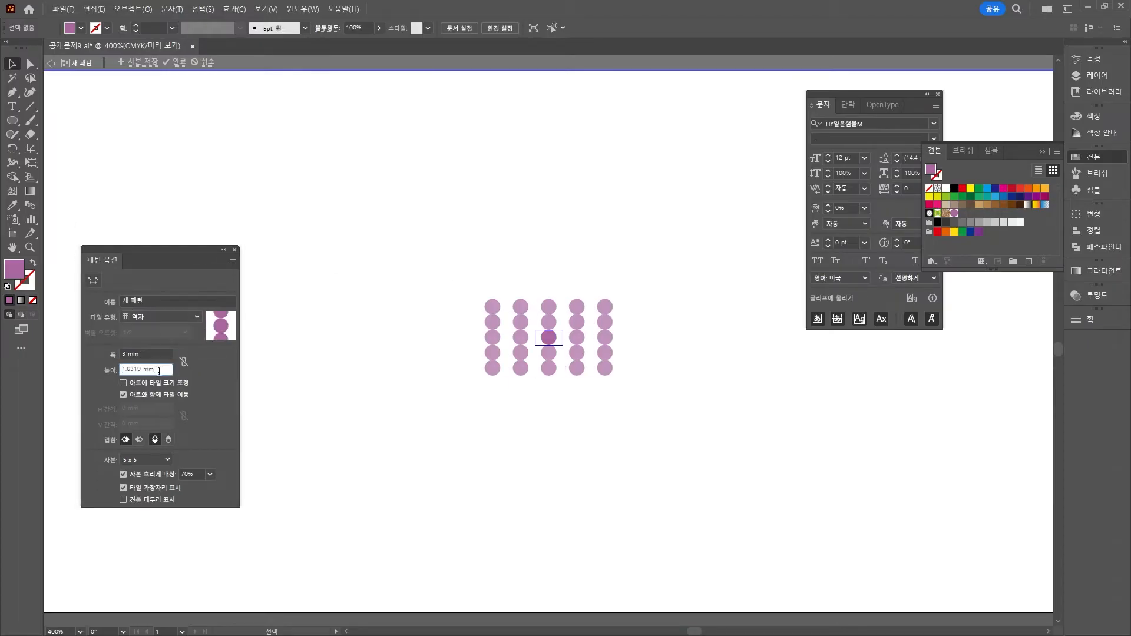
pyautogui.write('3')
pyautogui.press('Return')
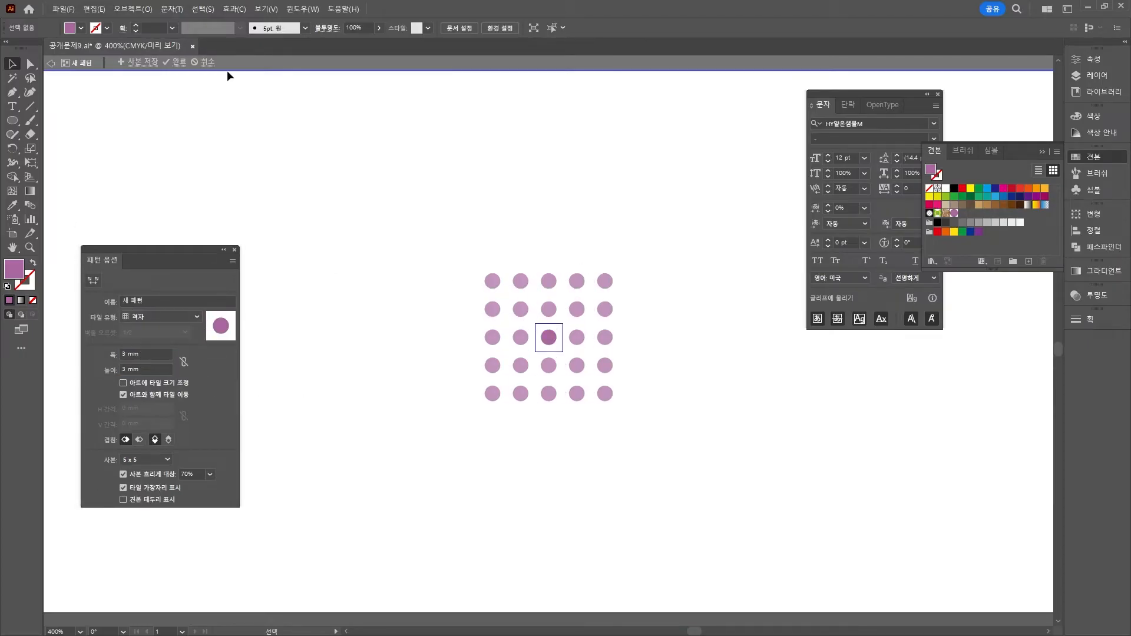
pyautogui.click(182, 63)
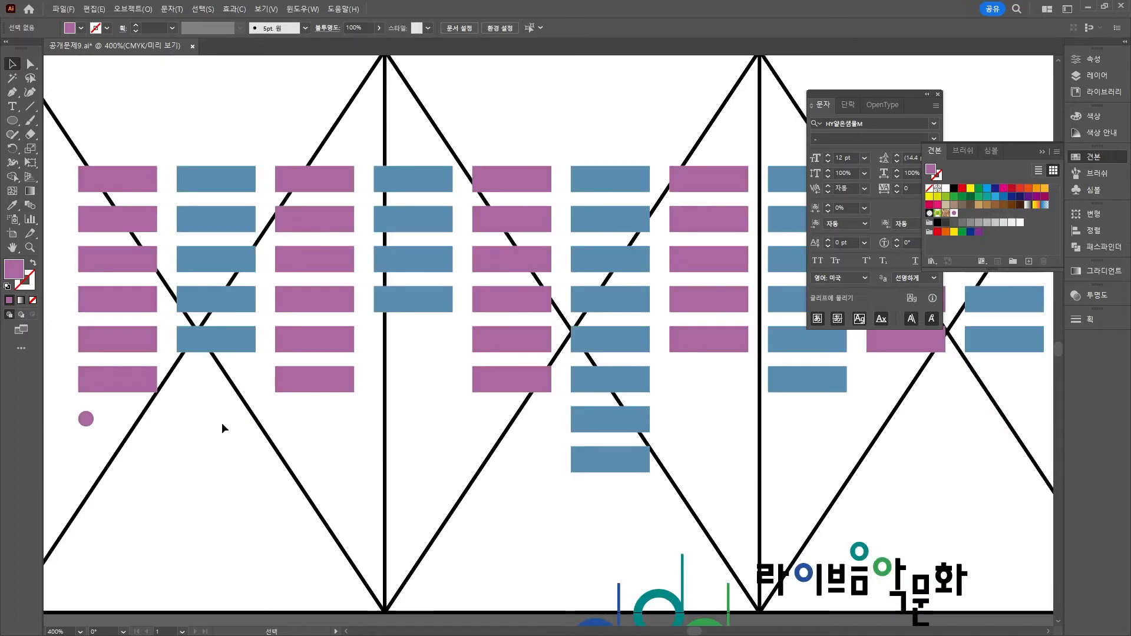
# Replace the loose circle with a rectangle about 8.4 by 17.3 mm below the first column, filled with the new dot pattern
pyautogui.click(85, 418)
pyautogui.moveTo(17, 123); pyautogui.dragTo(57, 122)
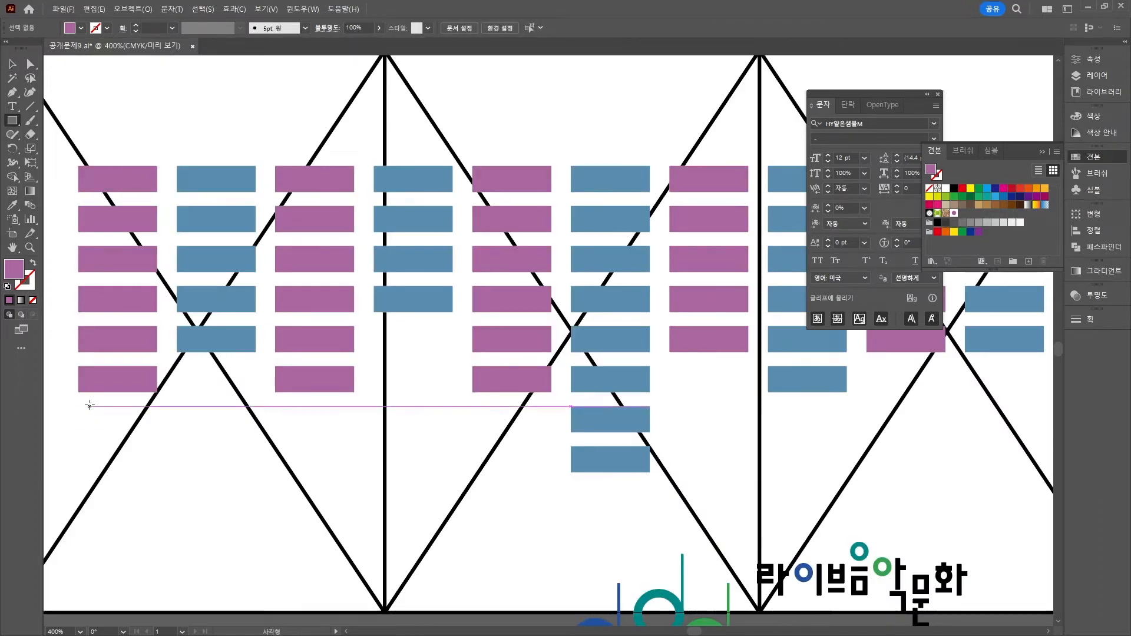
pyautogui.moveTo(79, 400); pyautogui.dragTo(157, 562)
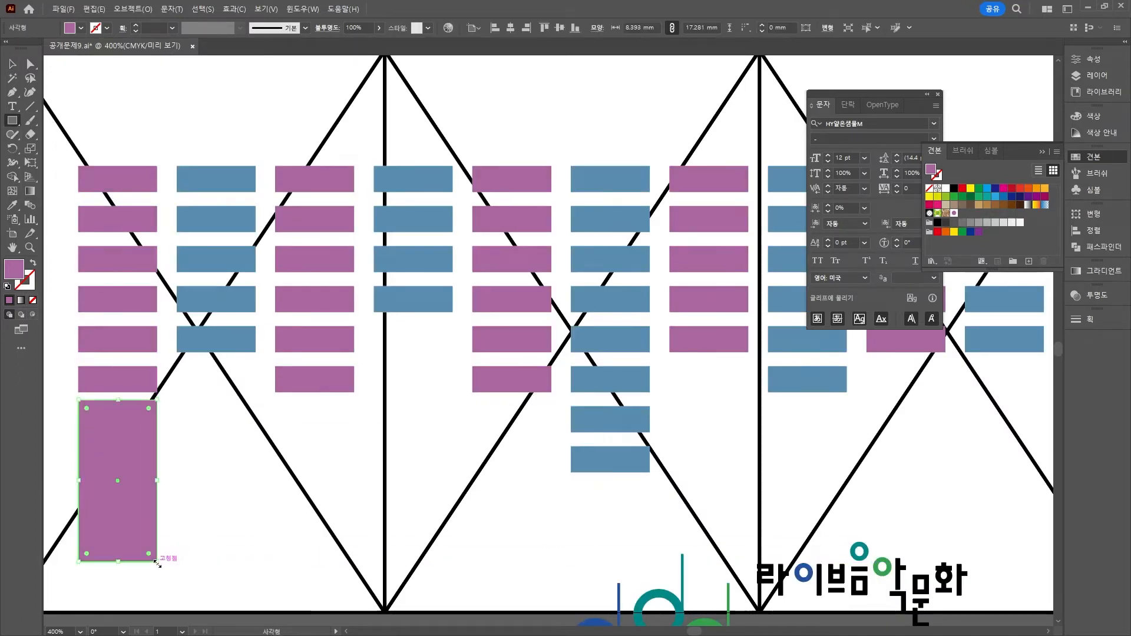
pyautogui.click(946, 212)
pyautogui.click(954, 212)
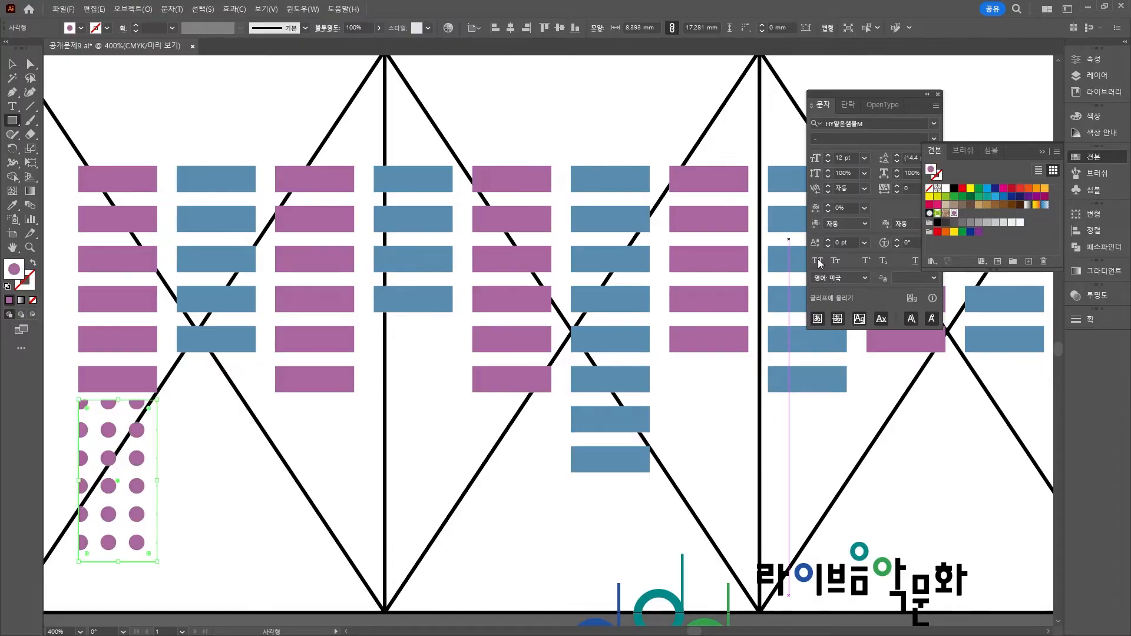
# Move the patterned rectangle's left edge outward to a width of about 9.4 mm so the left dots are whole
pyautogui.moveTo(144, 448); pyautogui.dragTo(170, 384)
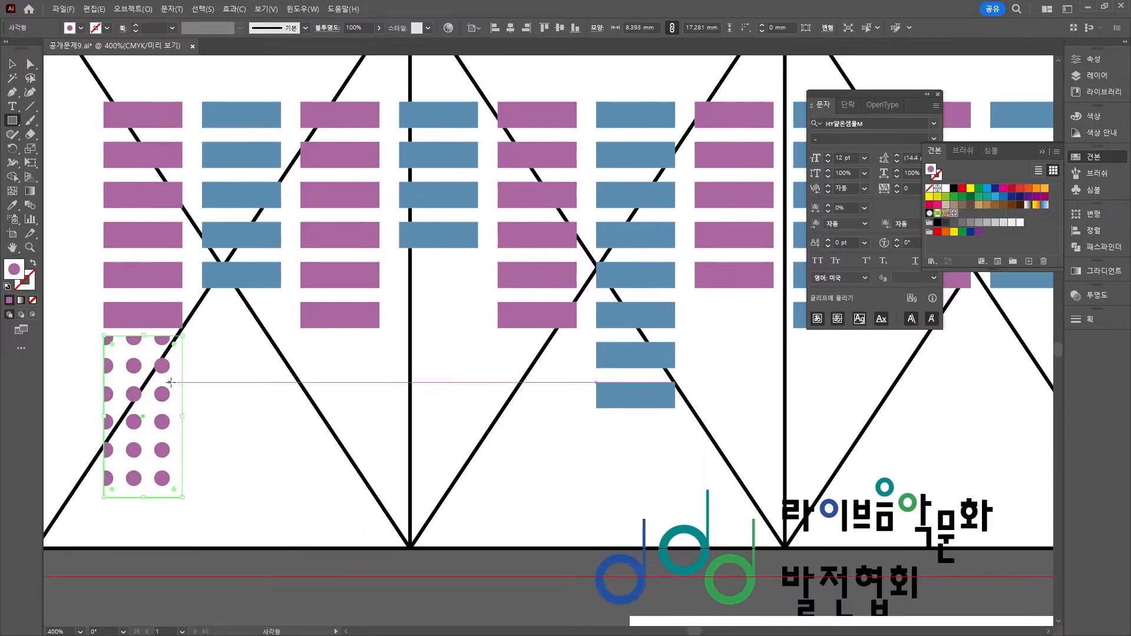
pyautogui.hotkey('ctrl', '-')
pyautogui.hotkey('ctrl', '-')
pyautogui.scroll(4, 236, 386)
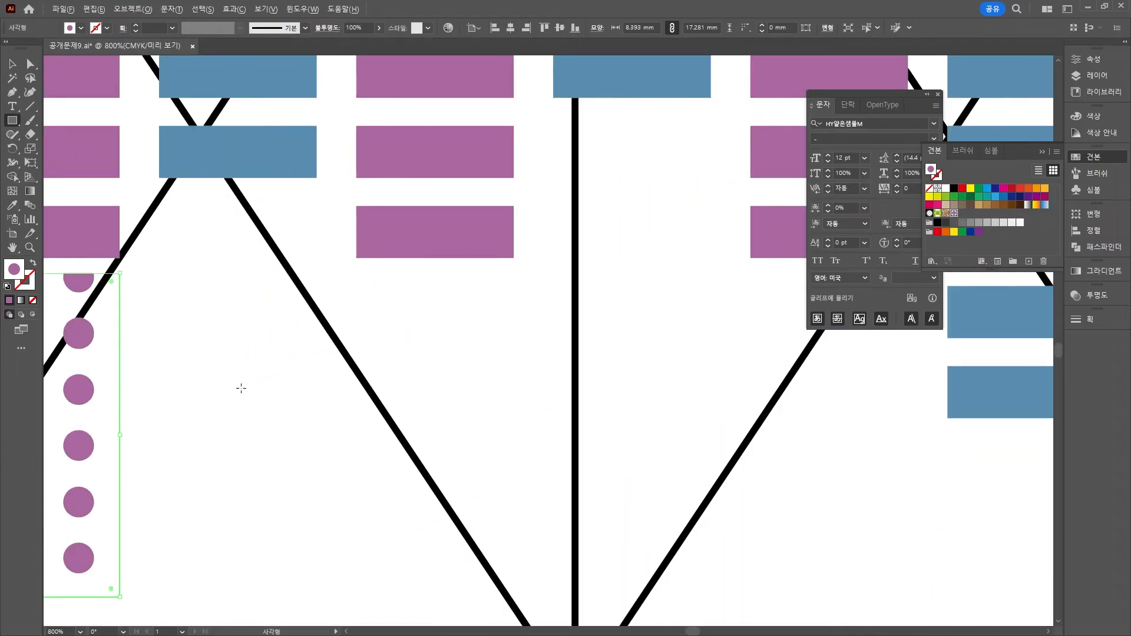
pyautogui.moveTo(240, 386); pyautogui.dragTo(341, 301)
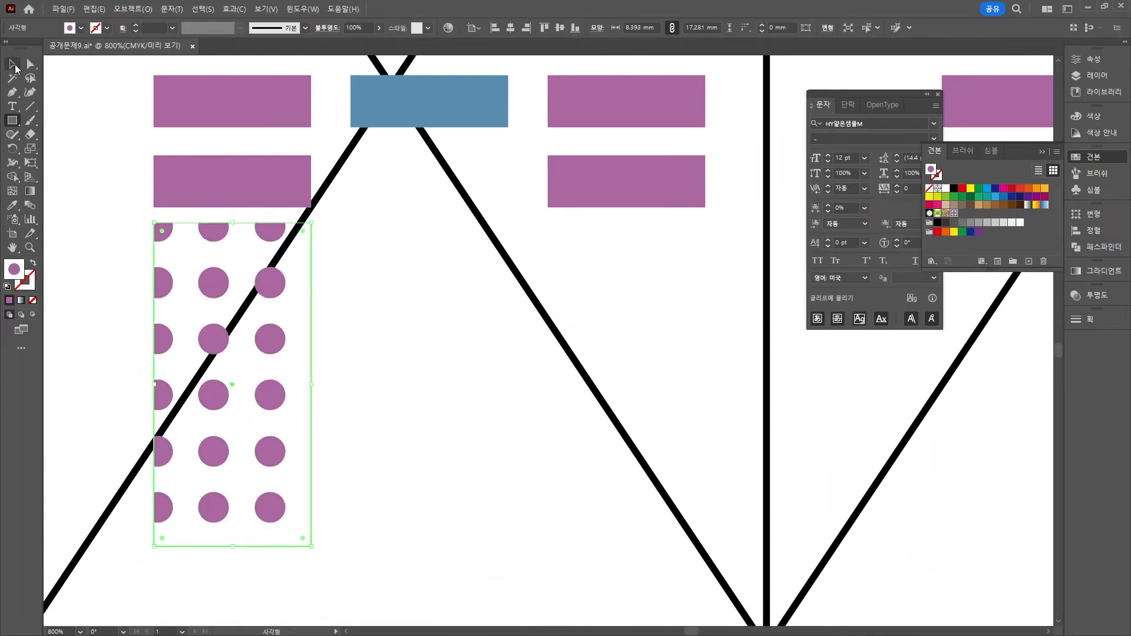
pyautogui.click(30, 63)
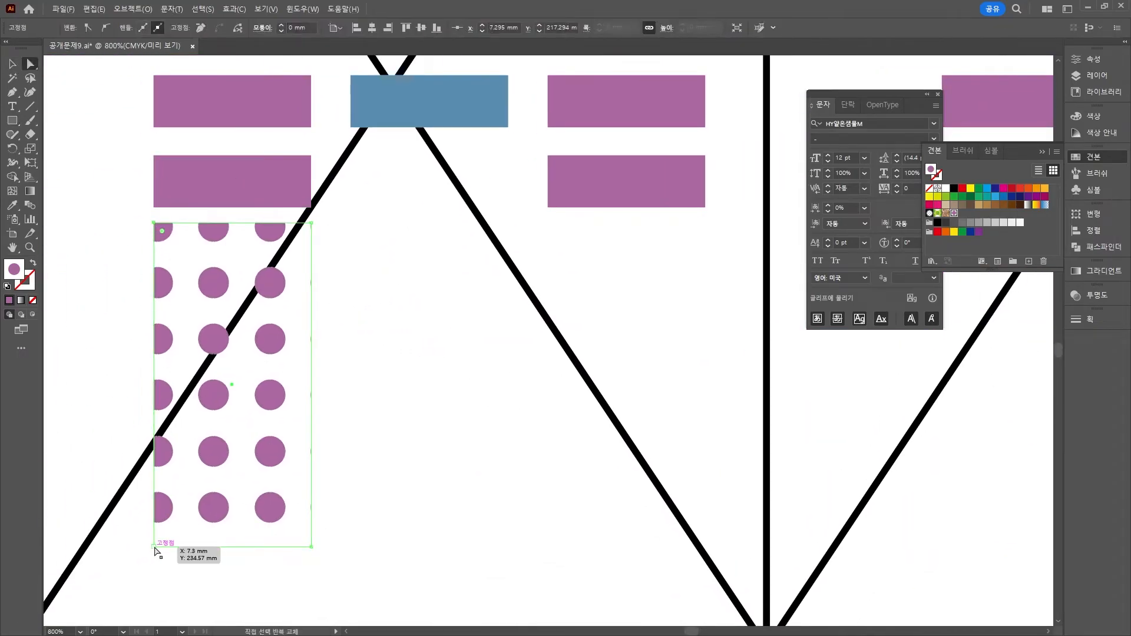
pyautogui.moveTo(155, 550); pyautogui.dragTo(134, 548)
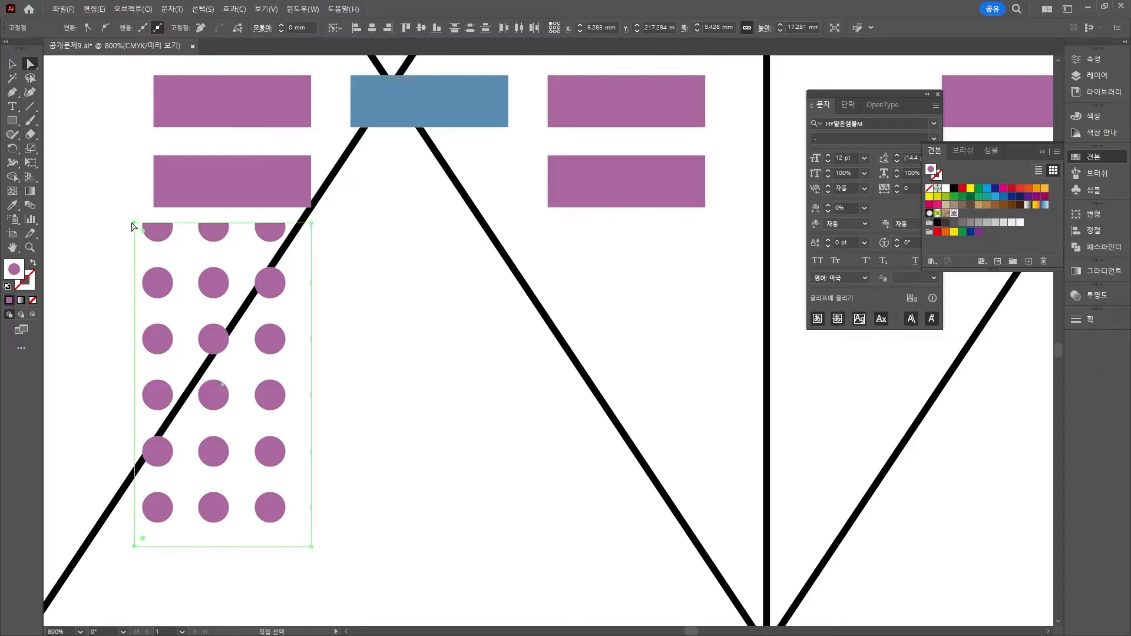
# Raise the patterned rectangle's two top corners to a height of about 18.2 mm so the top row of dots is whole
pyautogui.moveTo(311, 223); pyautogui.dragTo(312, 207)
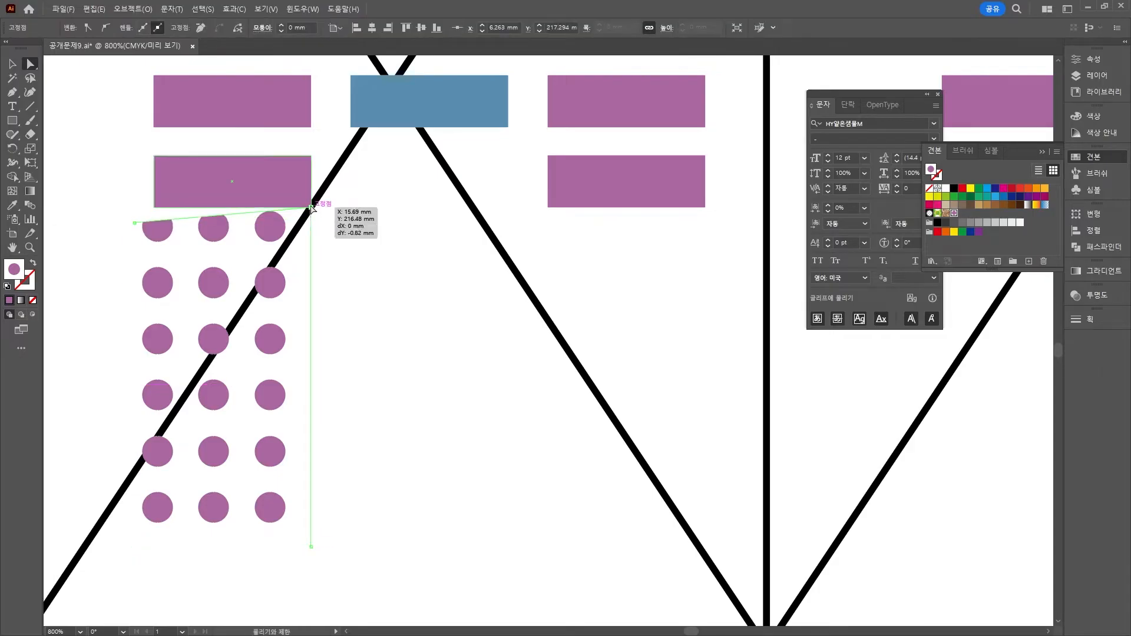
pyautogui.hotkey('ctrl', 'z')
pyautogui.moveTo(135, 224); pyautogui.dragTo(134, 206)
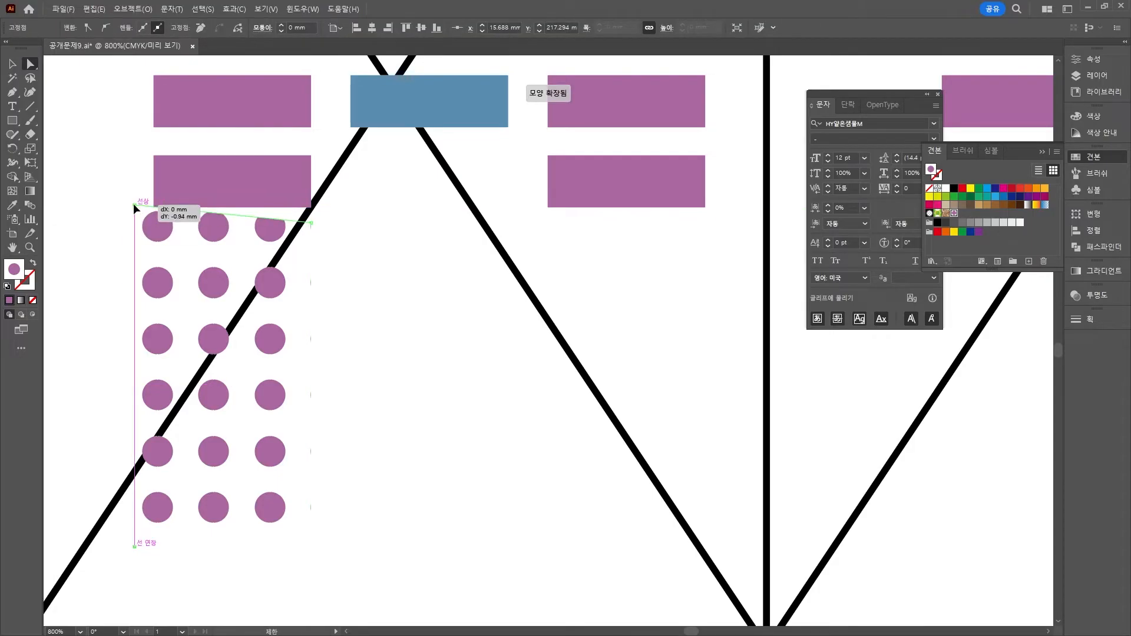
pyautogui.moveTo(312, 221); pyautogui.dragTo(312, 202)
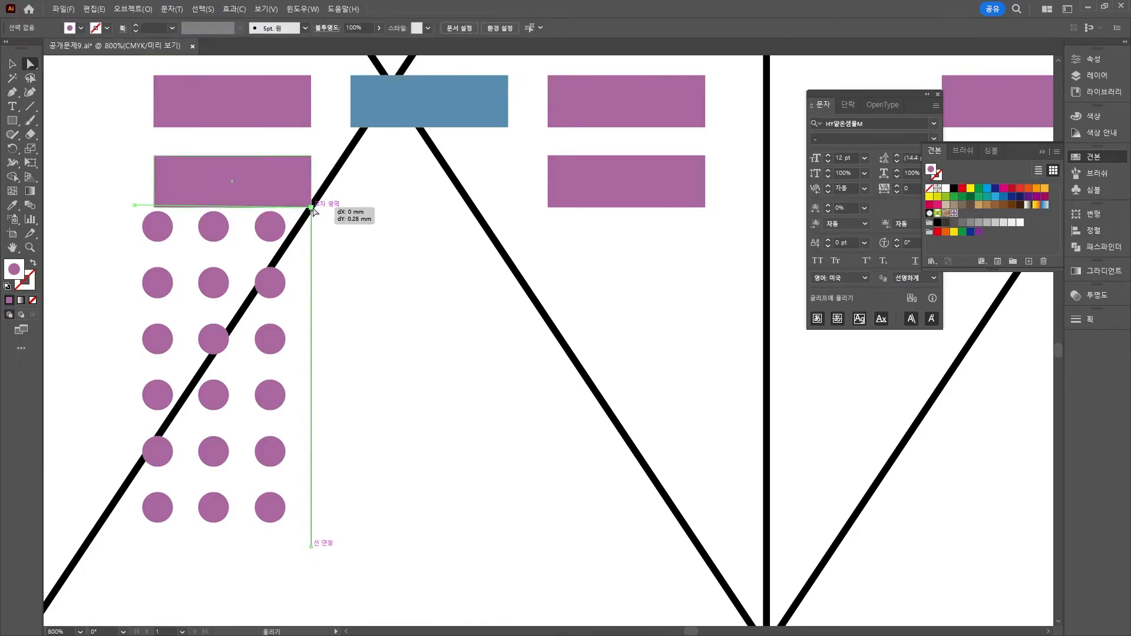
# Shift the dot rectangle slightly right and down below the first column and pull its right edge slightly inward
pyautogui.press('v')
pyautogui.moveTo(184, 252); pyautogui.dragTo(199, 270)
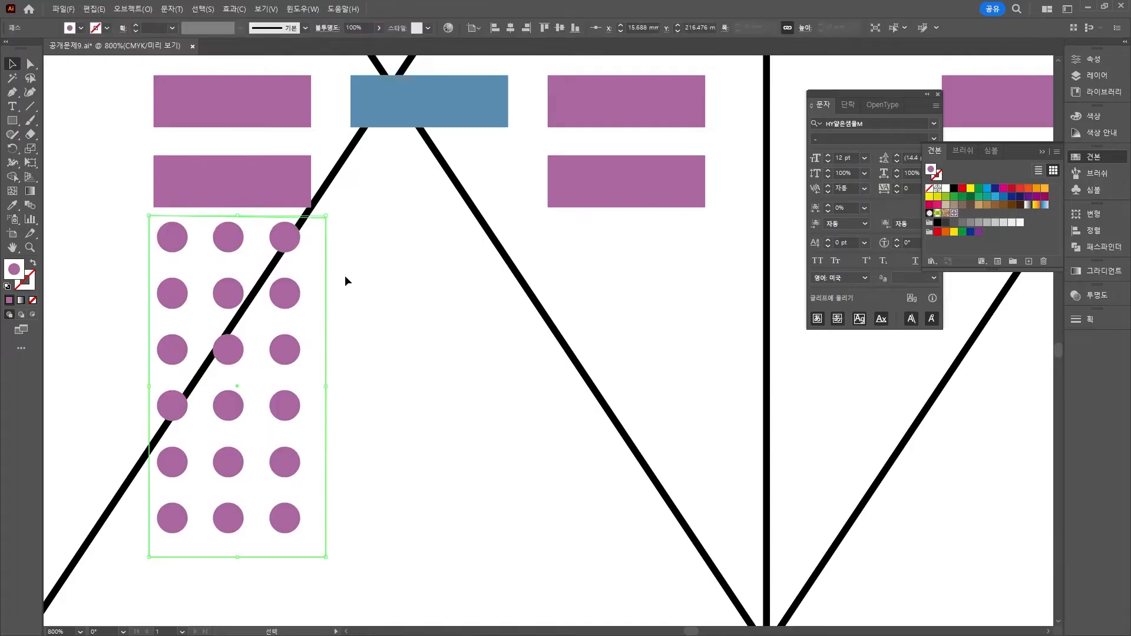
pyautogui.press('a')
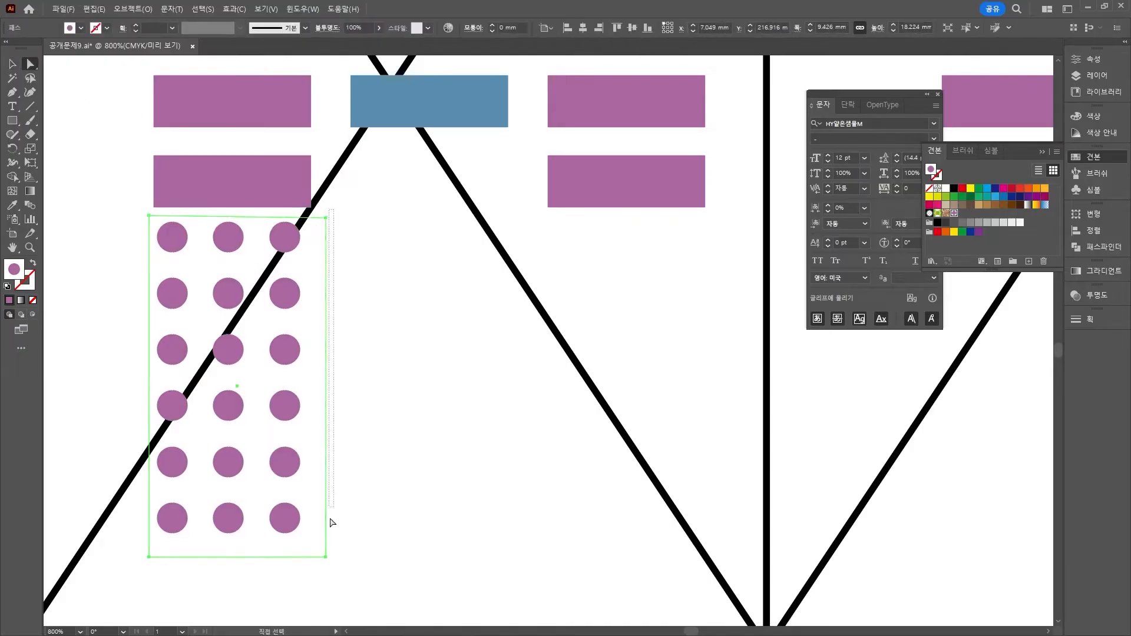
pyautogui.moveTo(323, 557); pyautogui.dragTo(320, 558)
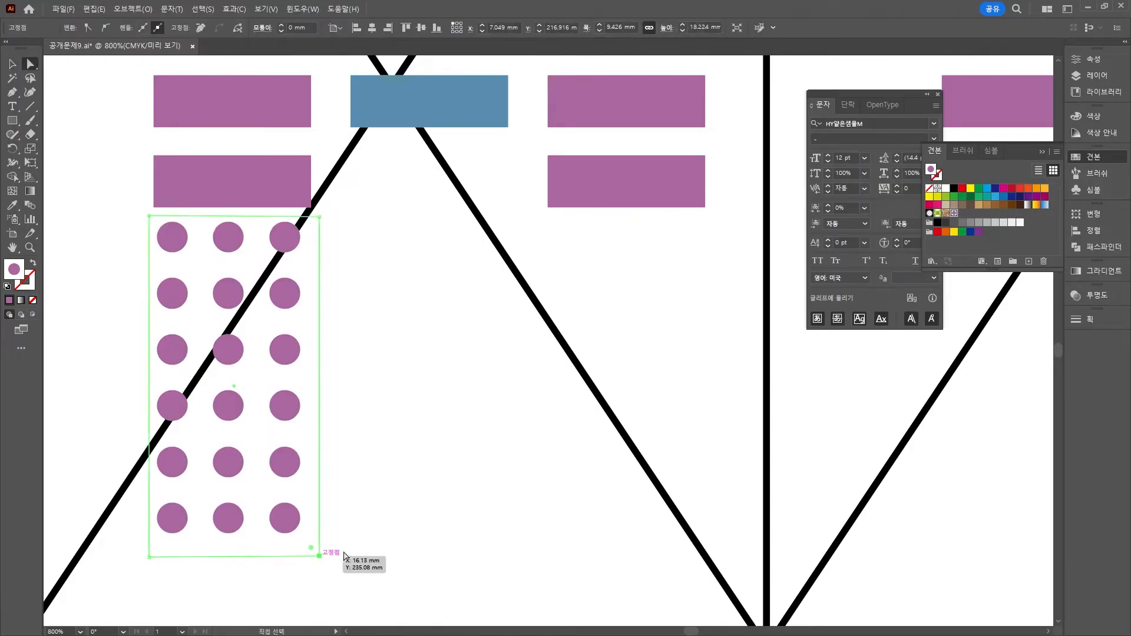
# Shorten the dot rectangle below the first column from its lower edge to about 14.6 mm high, leaving five rows, and nudge it slightly down
pyautogui.scroll(-2, 435, 513)
pyautogui.scroll(-2, 604, 462)
pyautogui.scroll(-3, 735, 467)
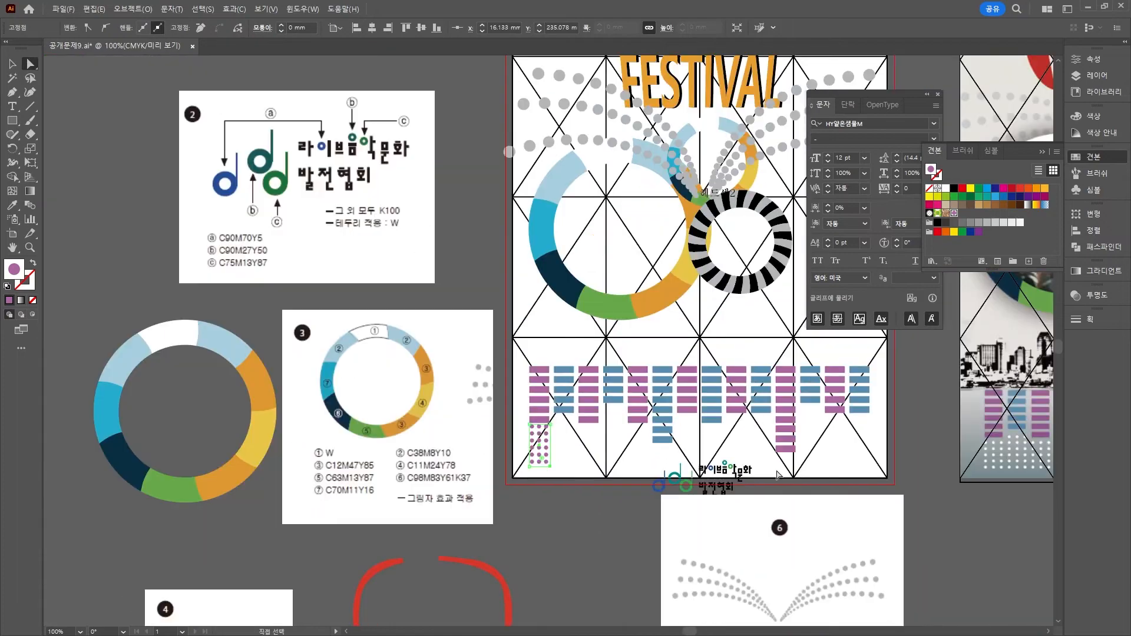
pyautogui.scroll(3, 608, 374)
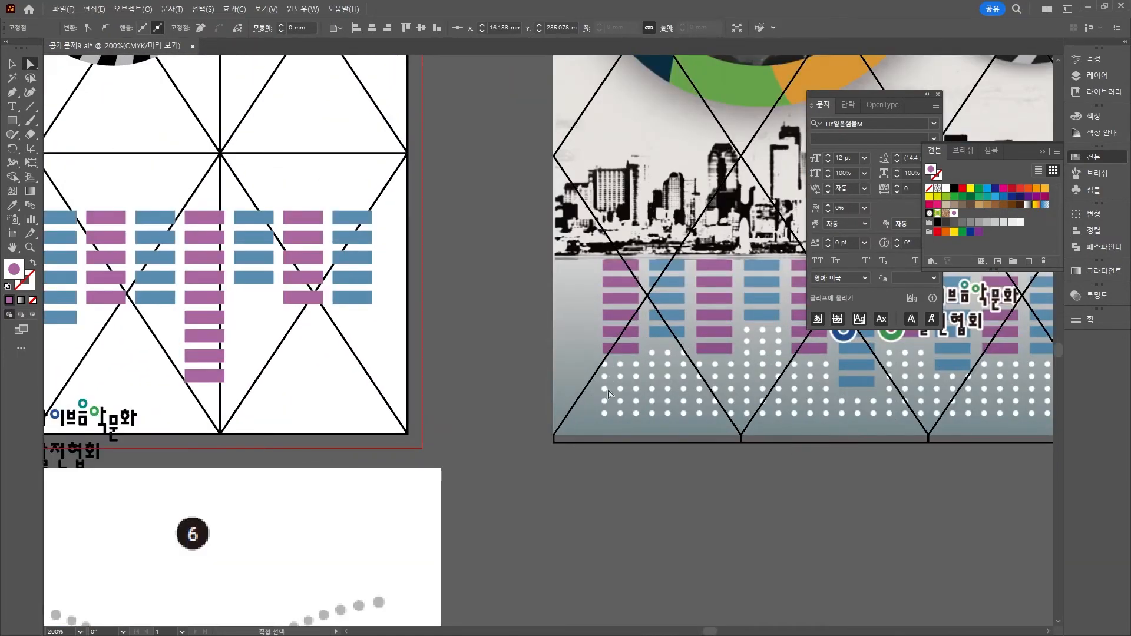
pyautogui.hscroll(-6, 608, 417)
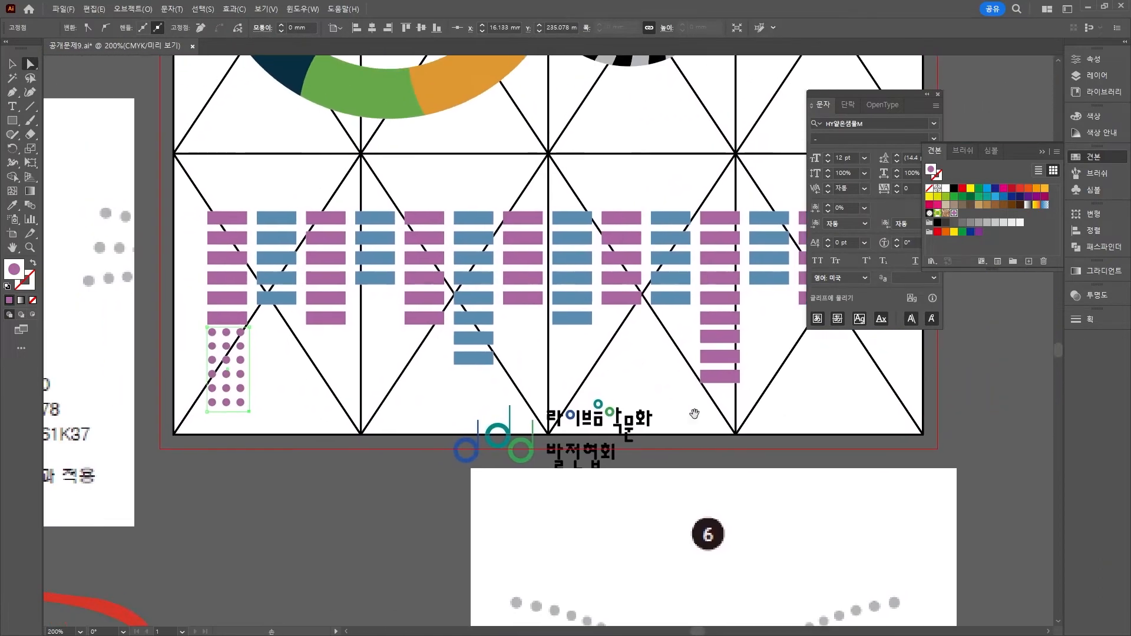
pyautogui.moveTo(215, 382); pyautogui.dragTo(248, 395)
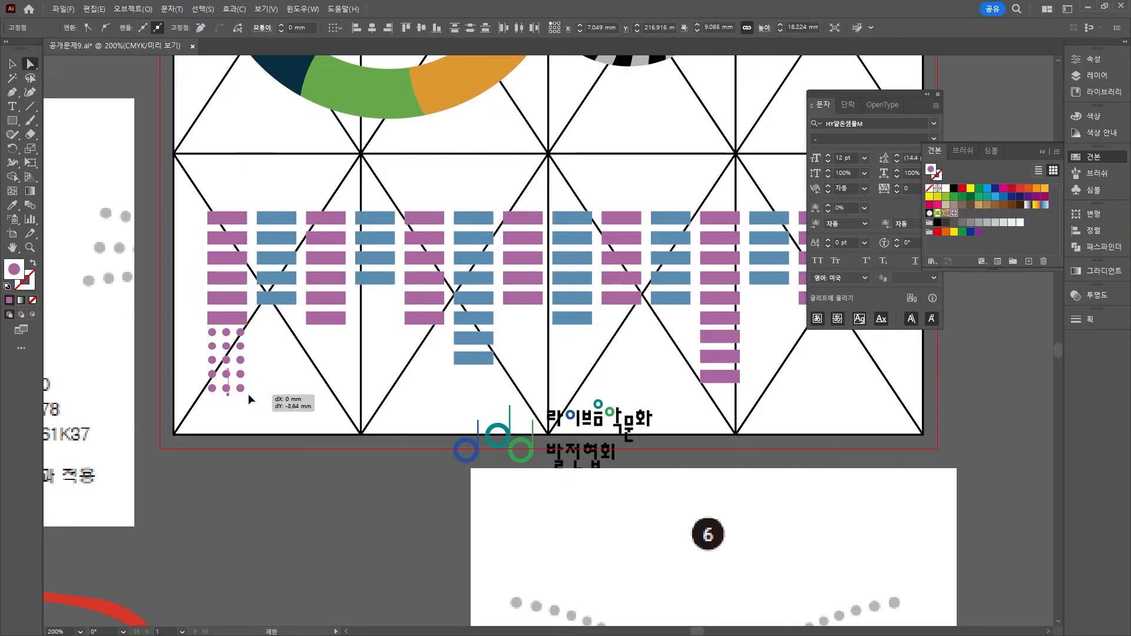
pyautogui.press('Down')
pyautogui.press('Down')
pyautogui.press('Down')
pyautogui.click(283, 374)
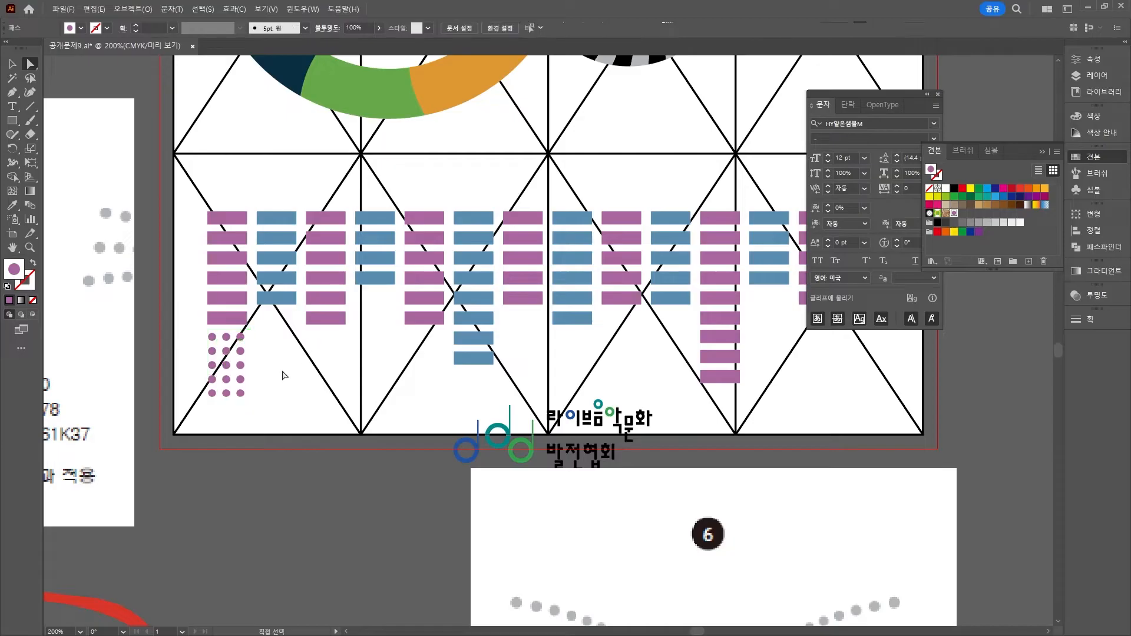
# Duplicate the dot rectangle beneath the second column, offset one dot row higher than the first
pyautogui.moveTo(334, 381); pyautogui.dragTo(302, 385)
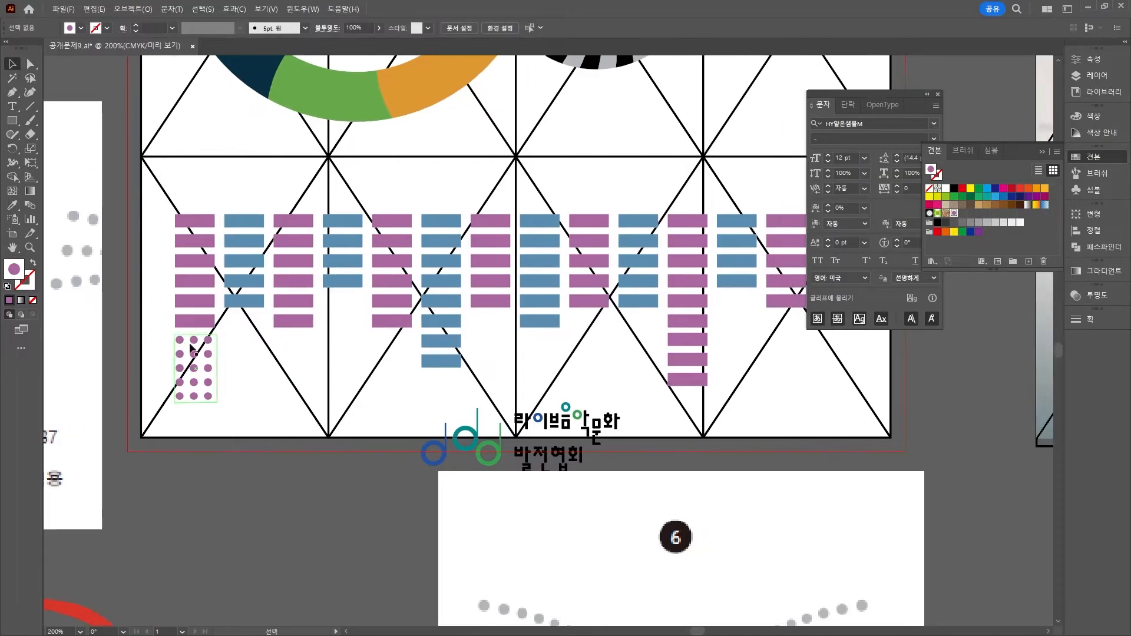
pyautogui.click(211, 368)
pyautogui.moveTo(207, 368); pyautogui.dragTo(255, 353)
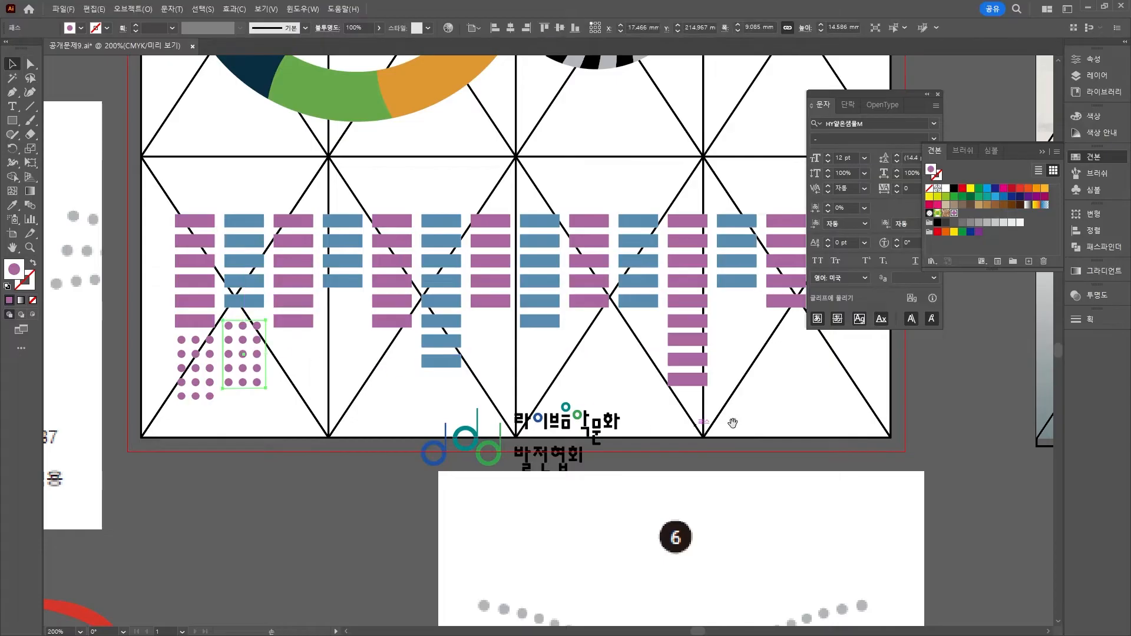
# Extend the second dot rectangle's lower edge by one row so its bottom dots align with those of the first column
pyautogui.hscroll(10, 630, 337)
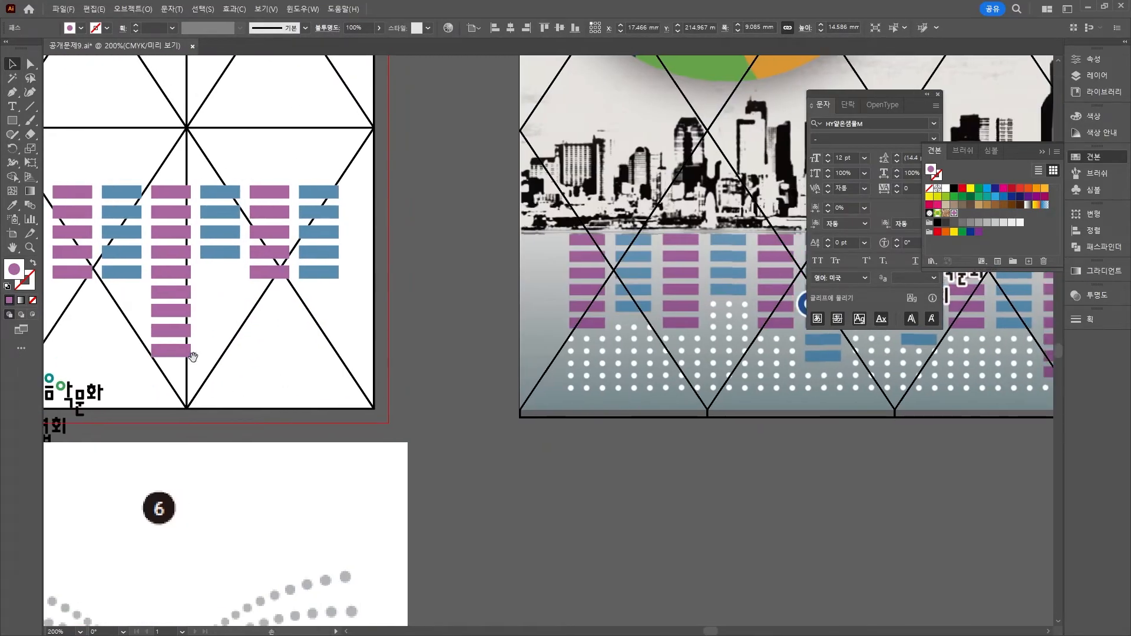
pyautogui.hscroll(-10, 193, 356)
pyautogui.scroll(3, 80, 114)
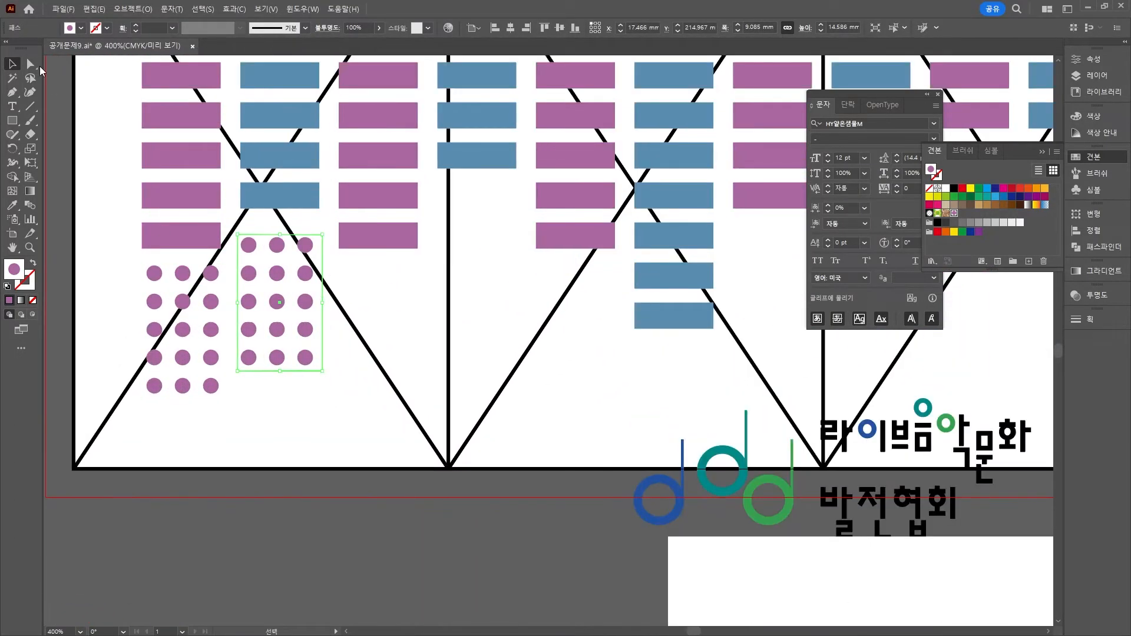
pyautogui.click(31, 64)
pyautogui.moveTo(235, 372); pyautogui.dragTo(412, 402)
pyautogui.click(391, 324)
# Duplicate the fifth column's dot rectangle 10.37 mm over to the sixth column and lower its top edge until two dot rows remain
pyautogui.scroll(-3, 240, 253)
pyautogui.scroll(2, 412, 402)
pyautogui.moveTo(461, 461); pyautogui.dragTo(560, 462)
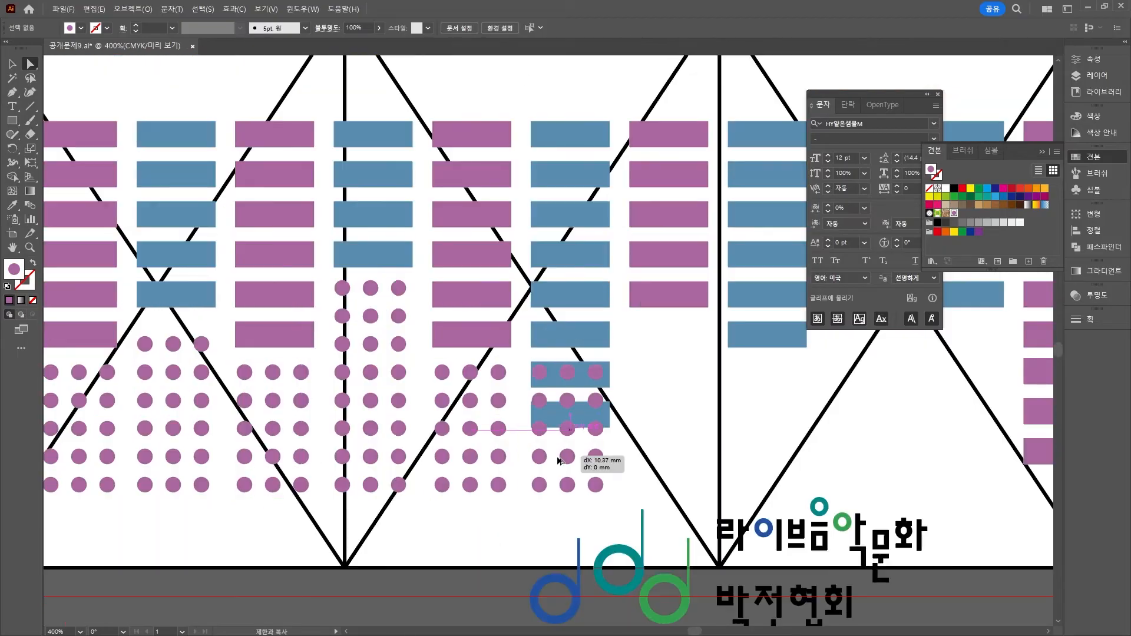
pyautogui.moveTo(387, 360); pyautogui.dragTo(387, 444)
# Duplicate dot rectangles beneath the seventh to tenth and twelfth to fourteenth columns, keeping their bottom rows aligned
pyautogui.click(222, 383)
pyautogui.moveTo(149, 434); pyautogui.dragTo(345, 434)
pyautogui.scroll(-1, 393, 374)
pyautogui.click(394, 372)
pyautogui.press('v')
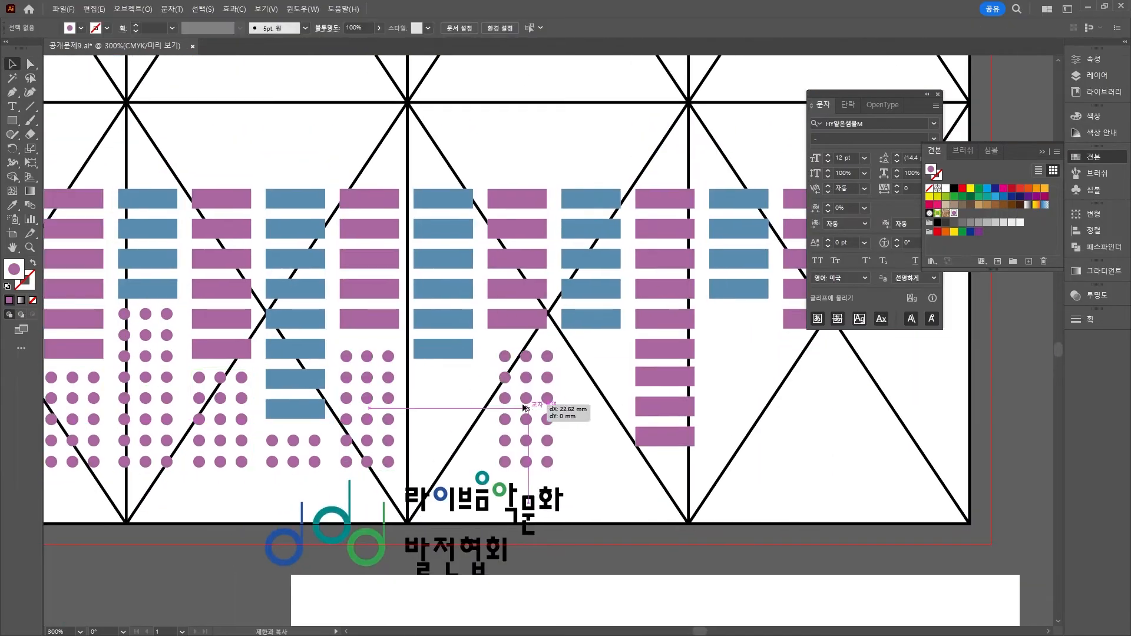
pyautogui.scroll(-2, 353, 388)
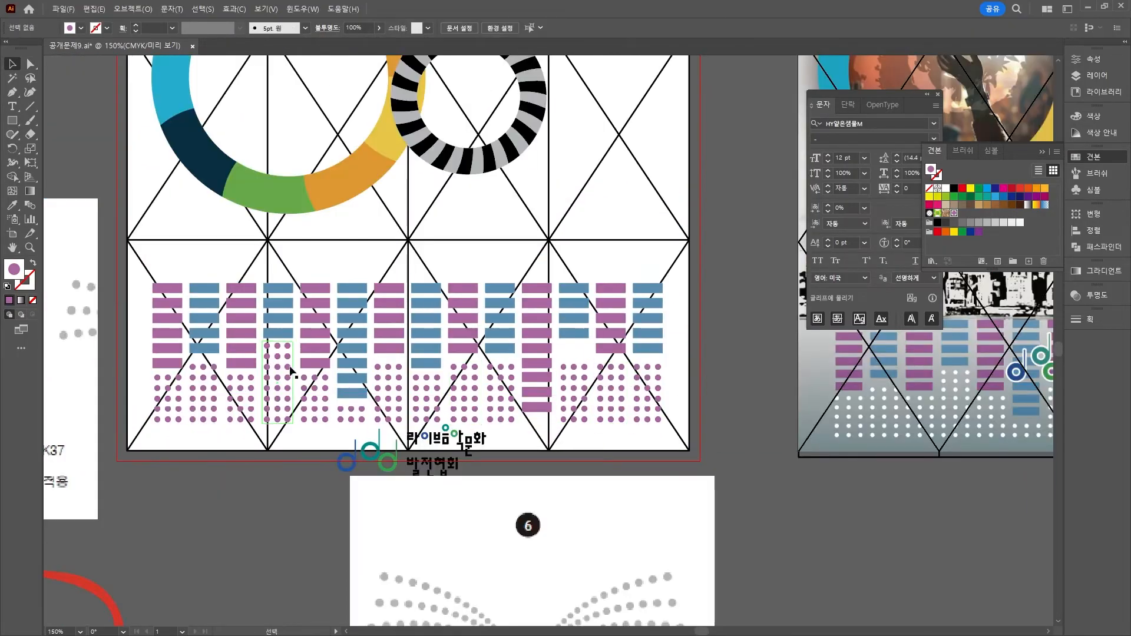
# Duplicate the tall dot rectangle under the fourth column to the twelfth and eleventh columns
pyautogui.doubleClick(290, 371)
pyautogui.press('Escape')
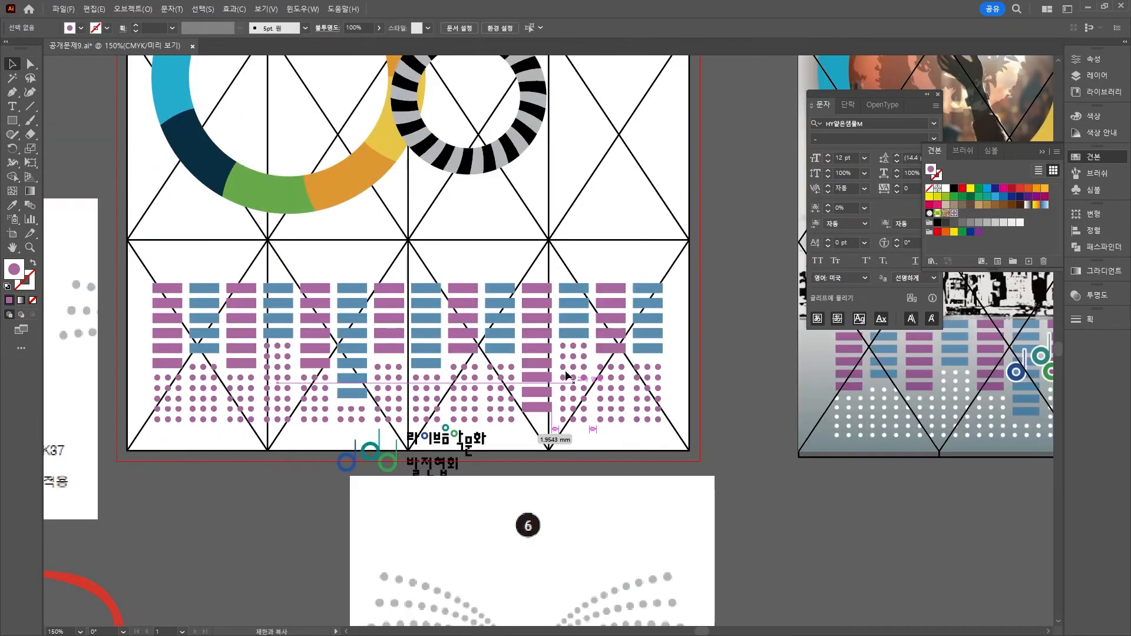
pyautogui.moveTo(566, 373); pyautogui.dragTo(528, 373)
# Lower the top edge of the eleventh column's dot rectangle to a height of about 2.85 mm, leaving one dot row
pyautogui.scroll(5, 621, 420)
pyautogui.press('a')
pyautogui.moveTo(248, 102); pyautogui.dragTo(248, 390)
pyautogui.scroll(-6, 276, 414)
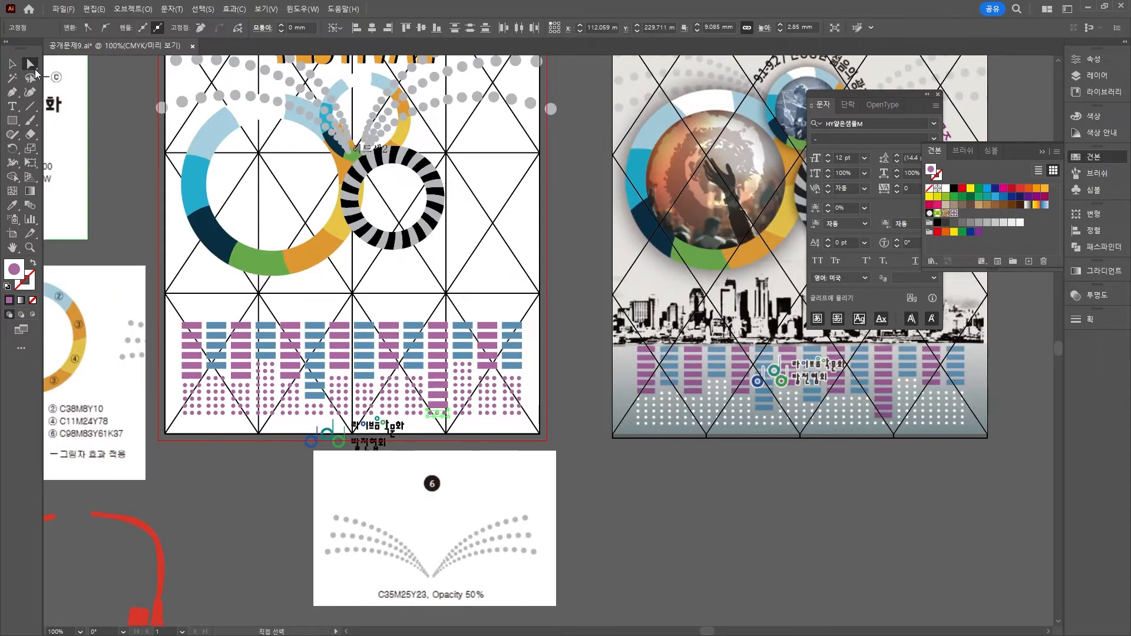
pyautogui.press('v')
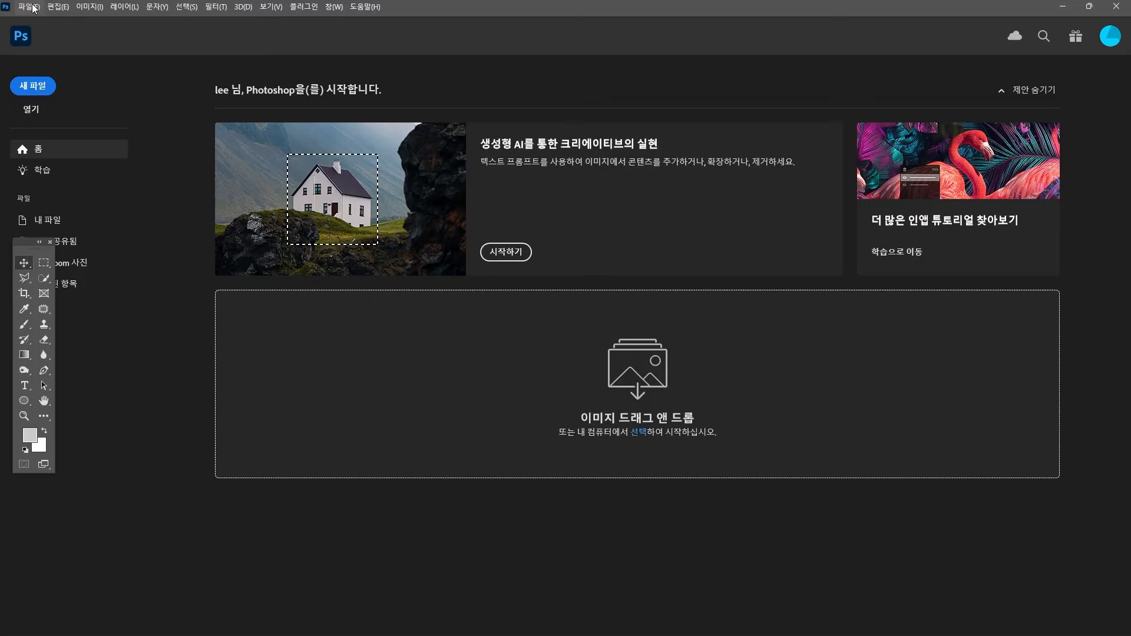
# Switch to Photoshop and start a new document named 공개문제9
pyautogui.click(28, 7)
pyautogui.click(112, 21)
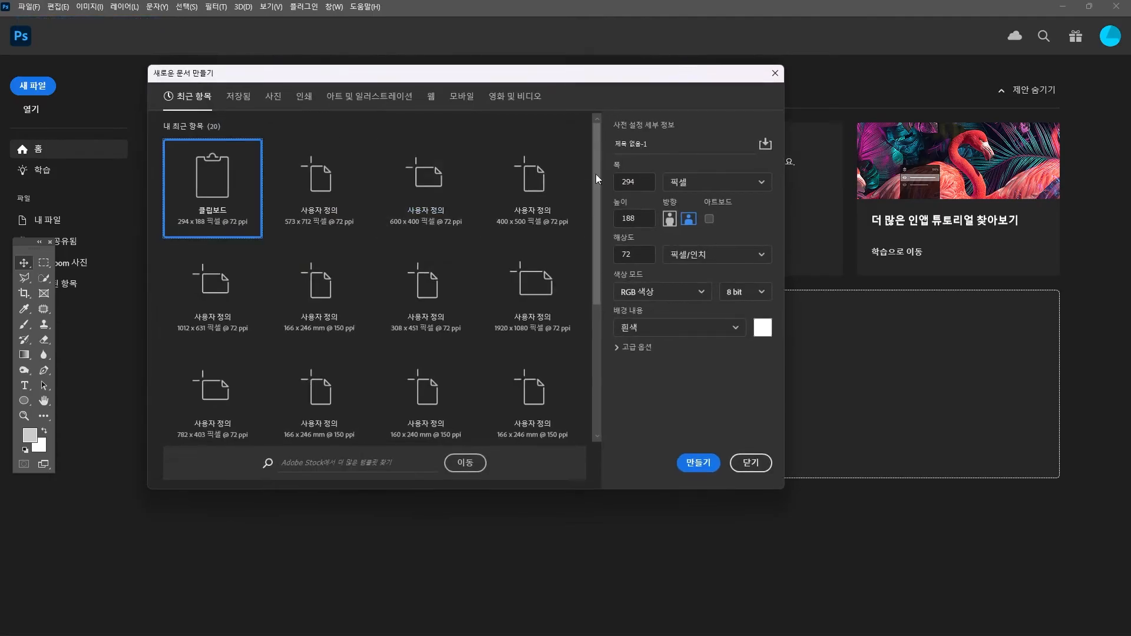
pyautogui.click(646, 147)
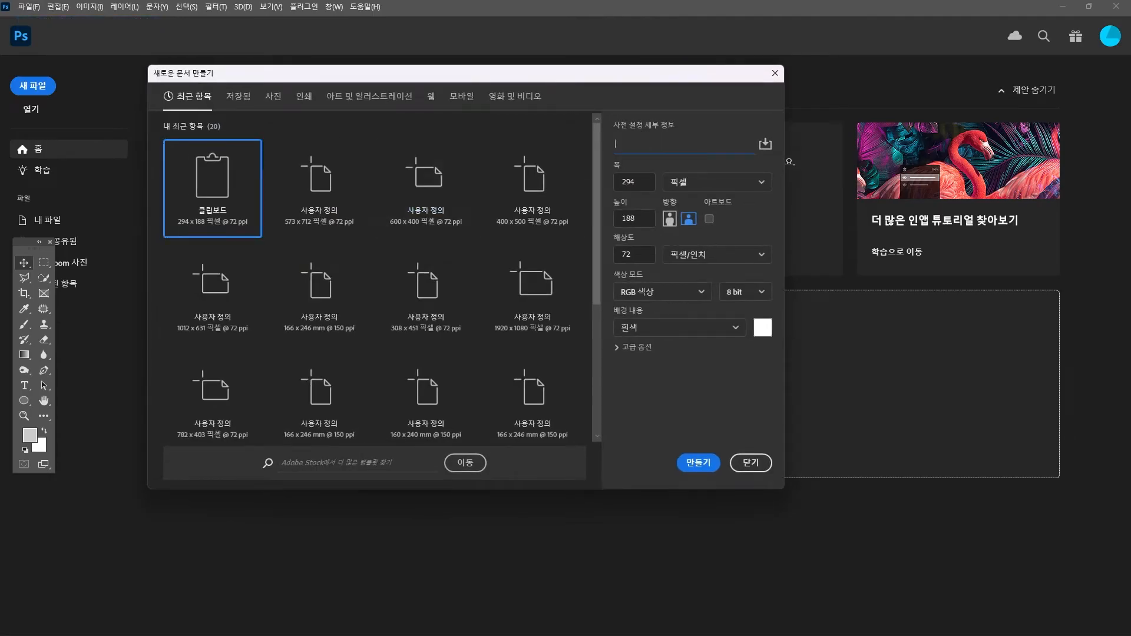
pyautogui.write('공개문제0')
pyautogui.press('BackSpace')
pyautogui.write('9')
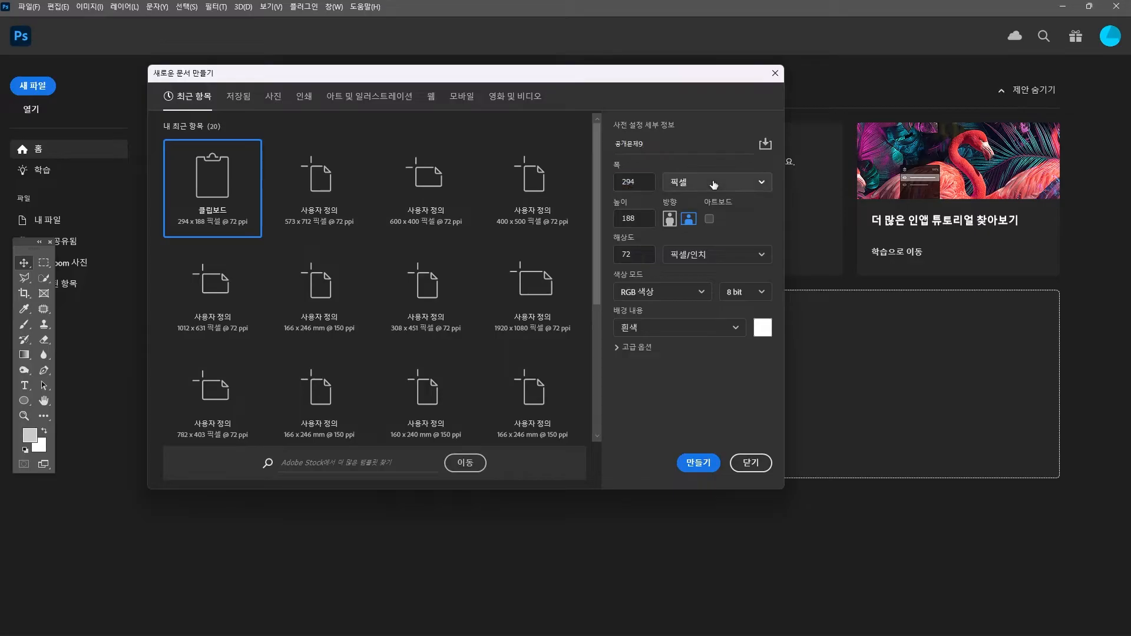
# Create the document at 166 by 246 mm, 150 pixels per inch, in CMYK color with a white background
pyautogui.click(719, 182)
pyautogui.click(677, 262)
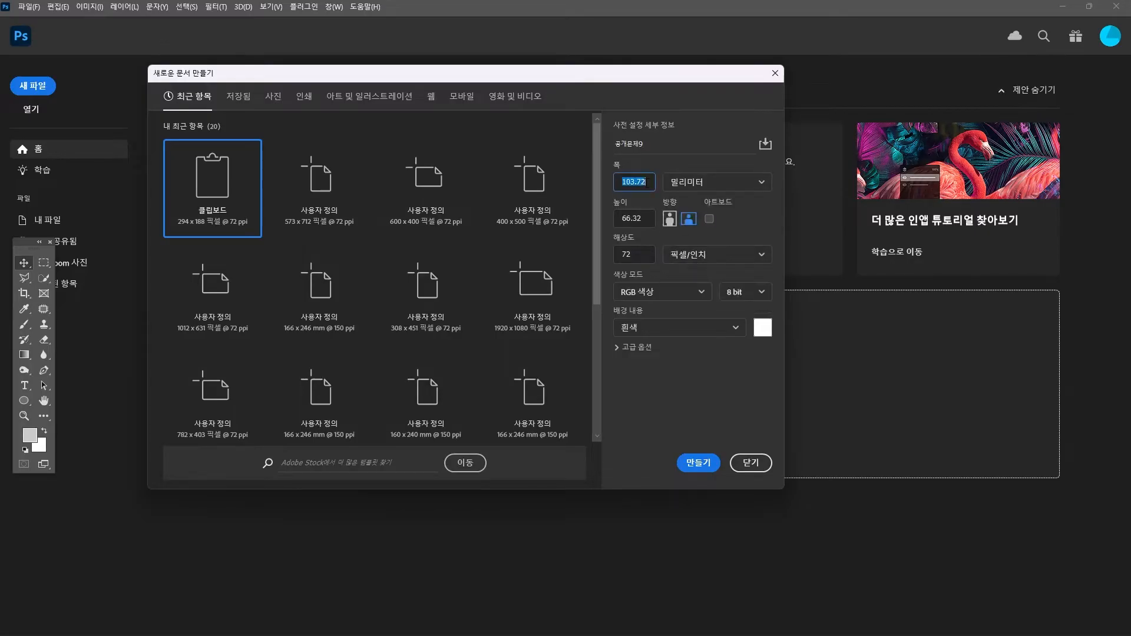
pyautogui.press('Tab')
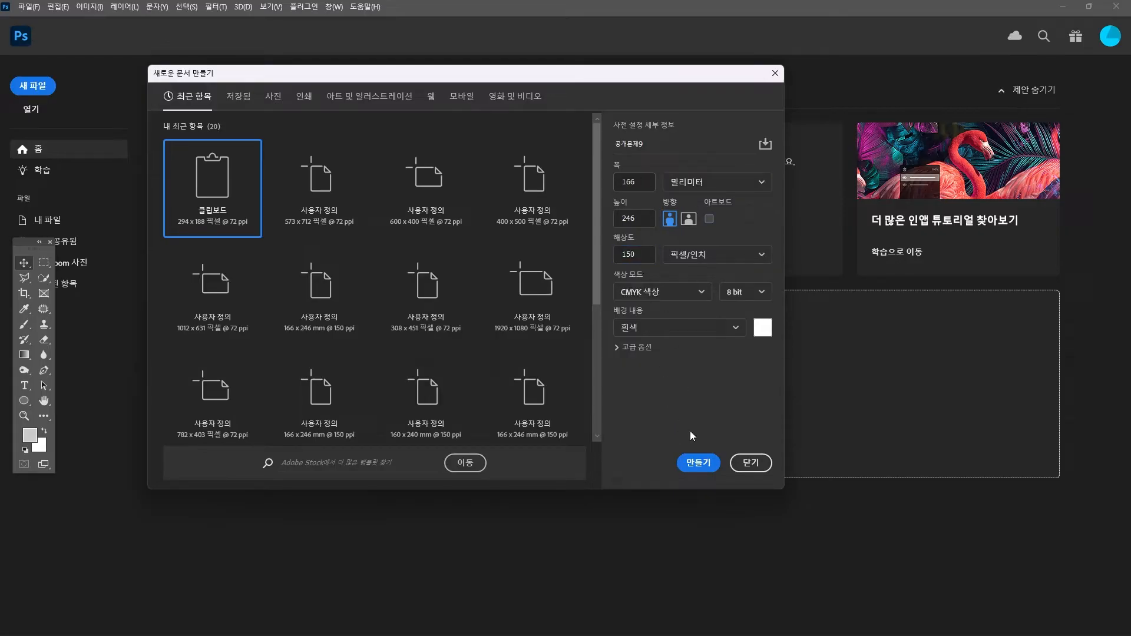
pyautogui.click(697, 462)
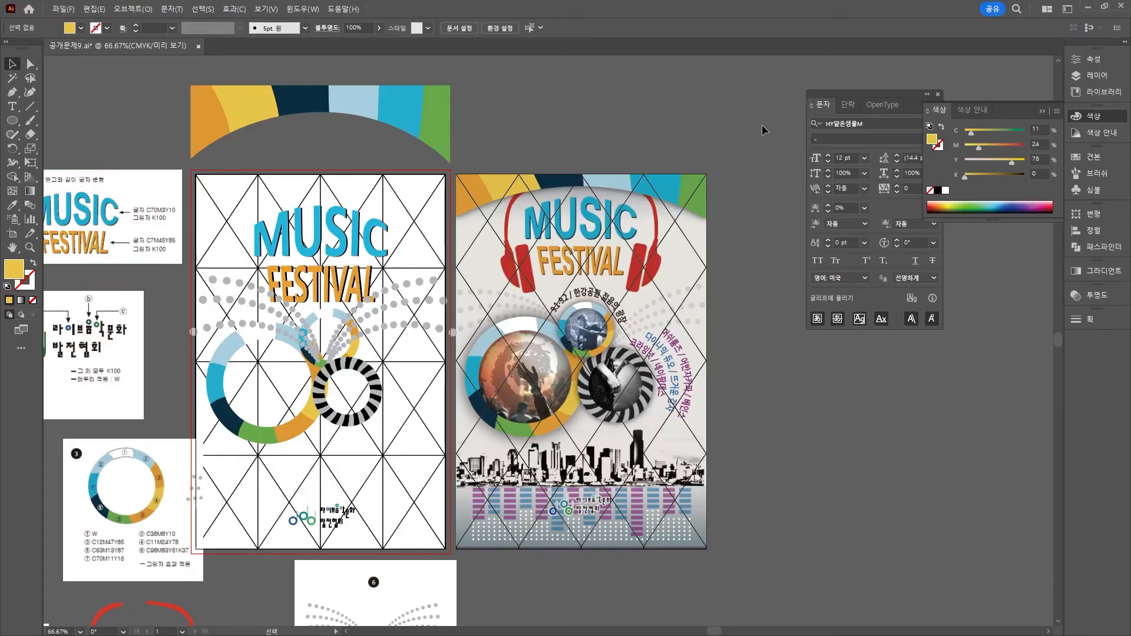
# Select the grid on 레이어 1 in Illustrator and place it in the Photoshop document as a smart object
pyautogui.click(1097, 75)
pyautogui.click(1044, 97)
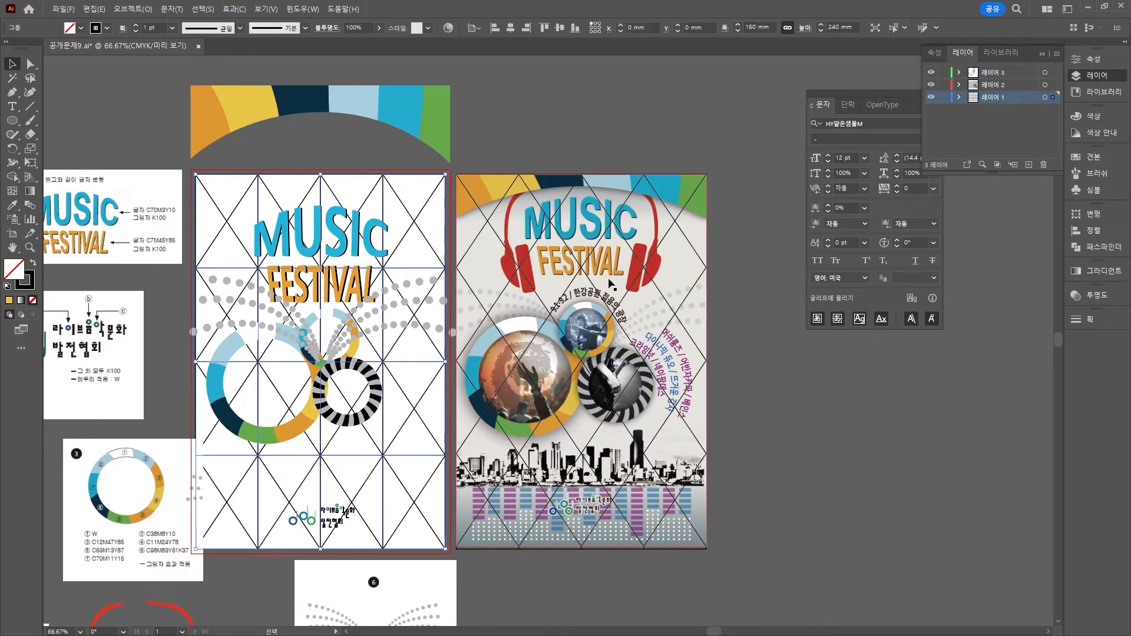
pyautogui.keyDown('shift'); pyautogui.click(610, 284); pyautogui.keyUp('shift')
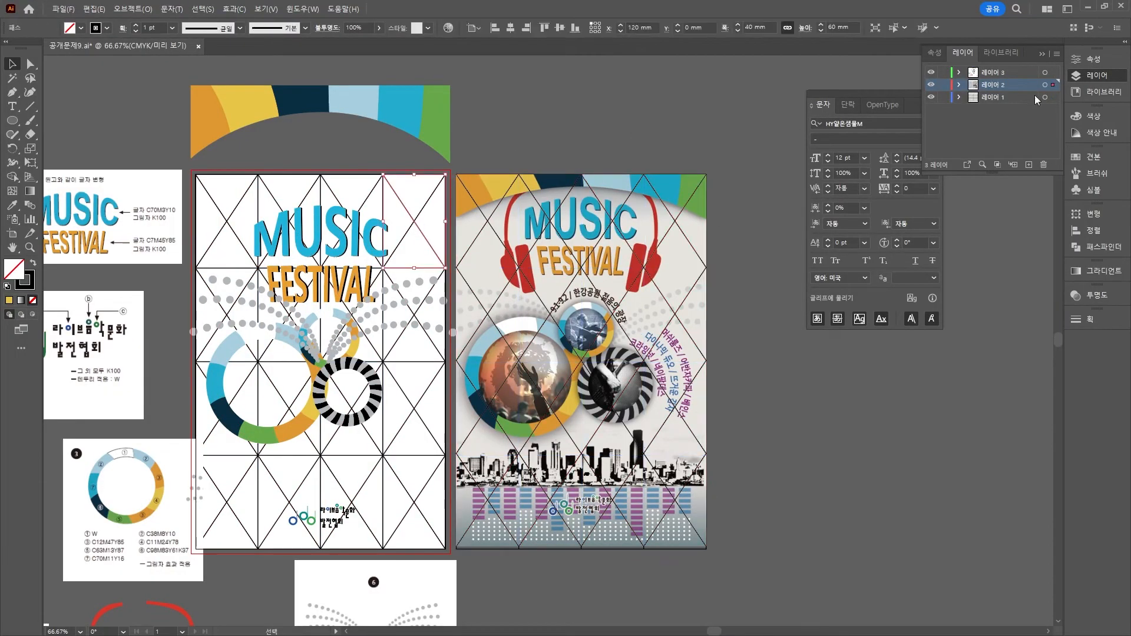
pyautogui.click(1044, 96)
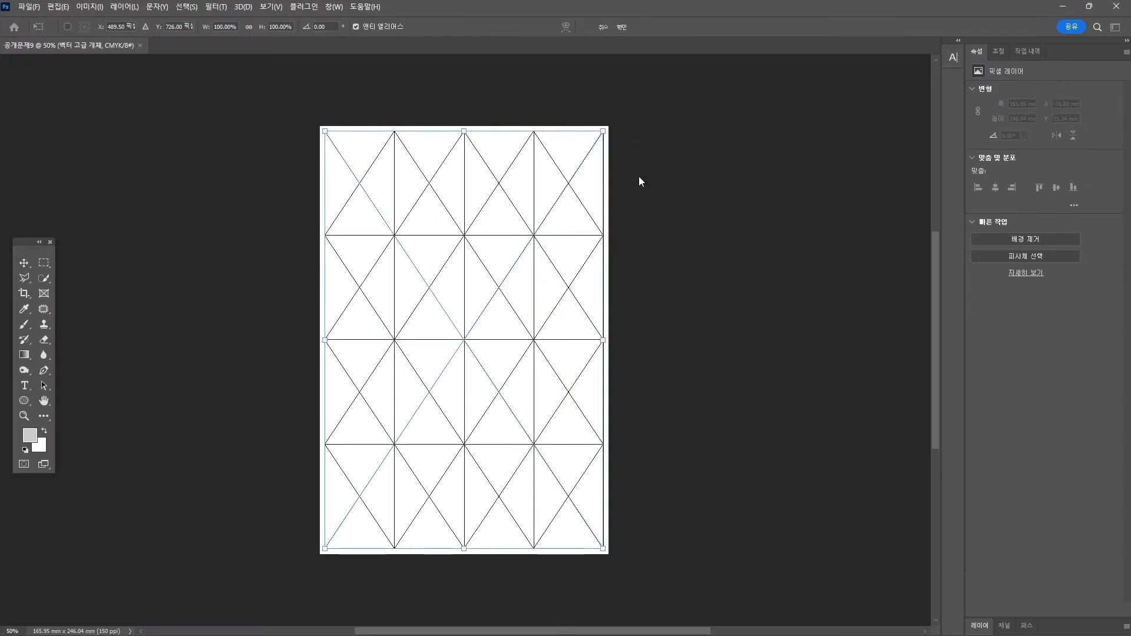
pyautogui.press('Return')
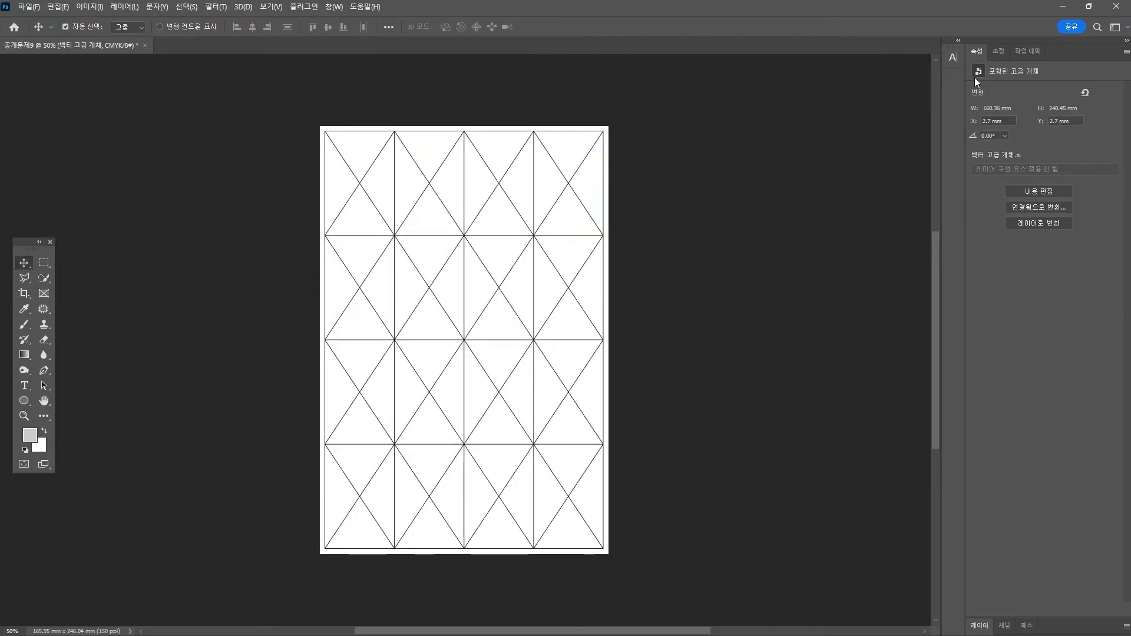
# Dock the toolbox and expand the layer list, leaving the grid layer deselected
pyautogui.press('Tab')
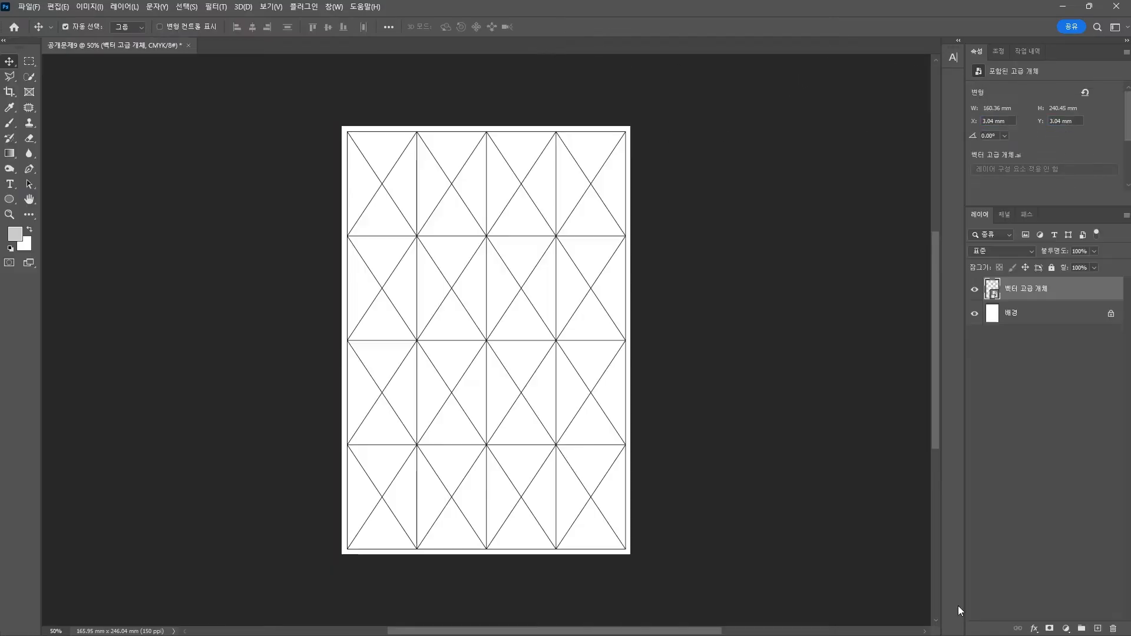
pyautogui.click(766, 391)
pyautogui.hscroll(3, 707, 404)
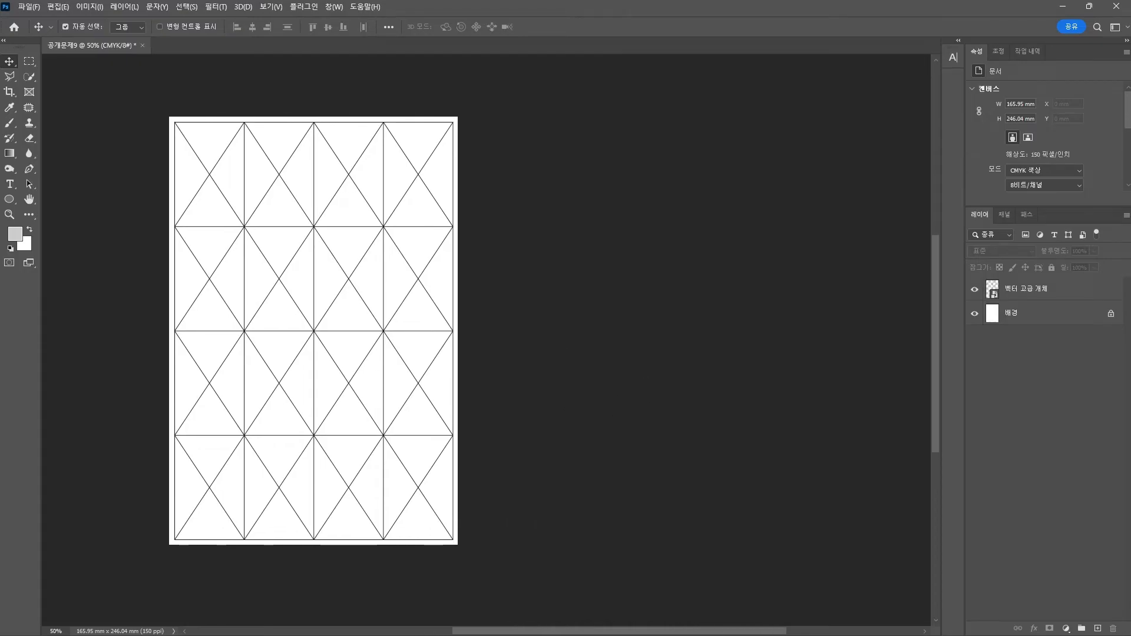
# Paste the MUSIC FESTIVAL title from Illustrator as a smart object and position it centered in the upper part of the page
pyautogui.click(953, 57)
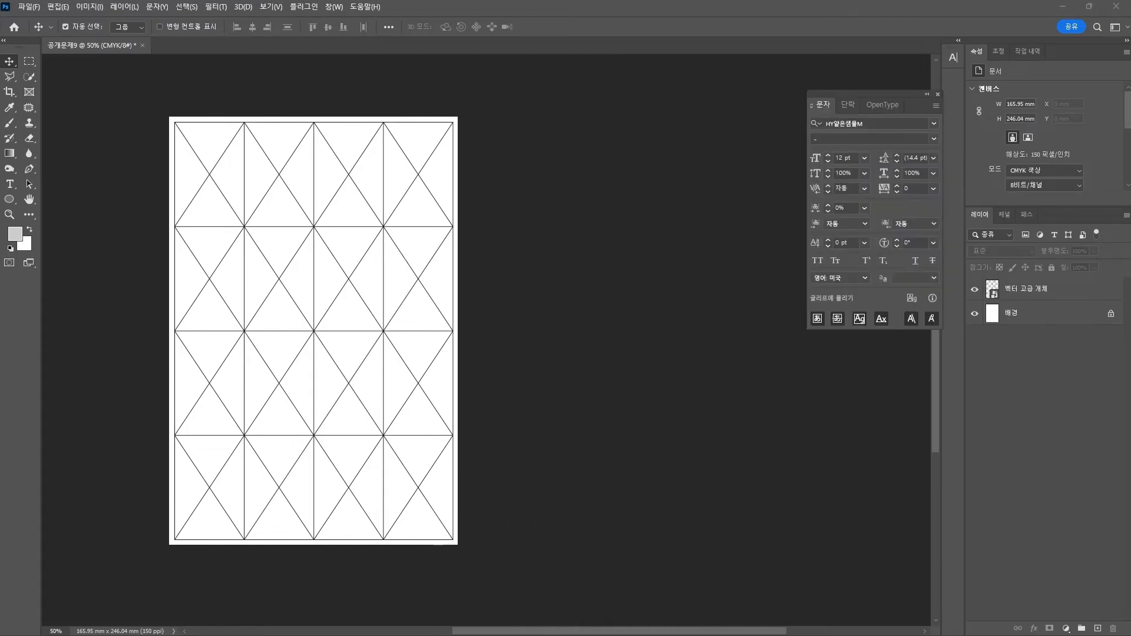
pyautogui.click(294, 174)
pyautogui.hotkey('ctrl', 'v')
pyautogui.click(627, 173)
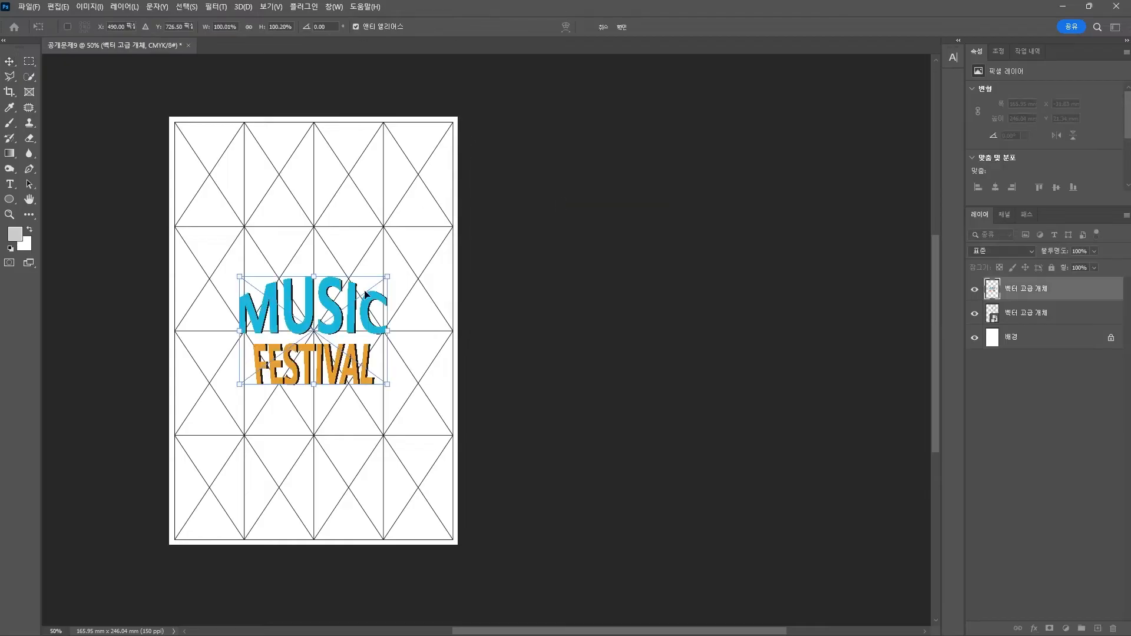
pyautogui.moveTo(336, 313); pyautogui.dragTo(330, 201)
pyautogui.press('Return')
pyautogui.hotkey('ctrl', 'v')
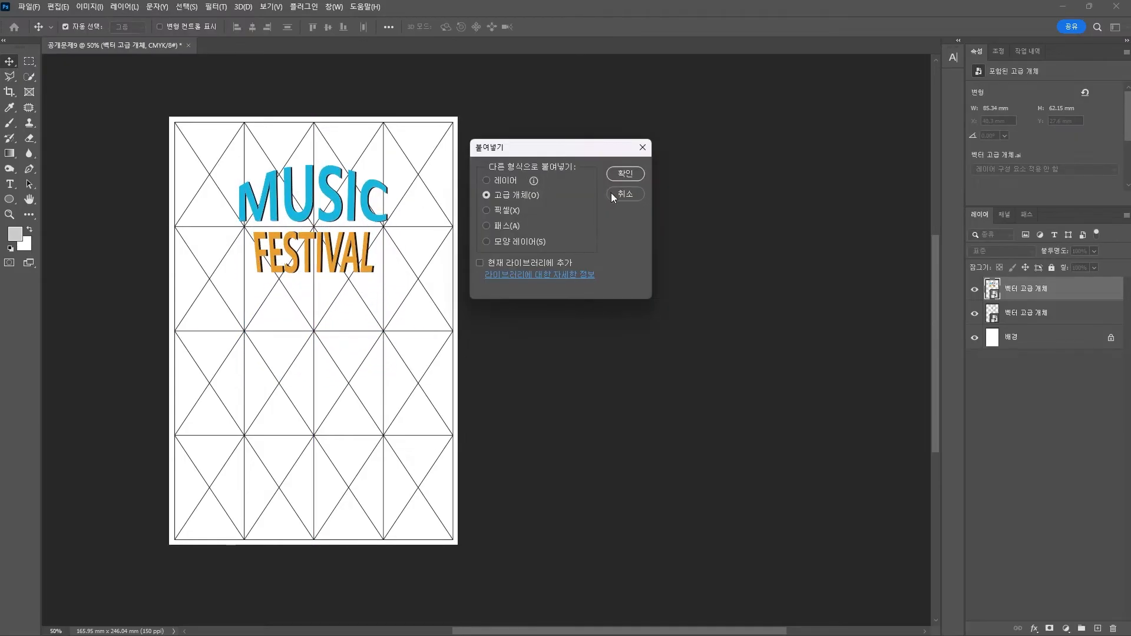
pyautogui.press('Escape')
pyautogui.click(595, 194)
# Paste the multicolored arc band as a smart object above the grid layer and align it with the page's top edge
pyautogui.hotkey('ctrl', 'v')
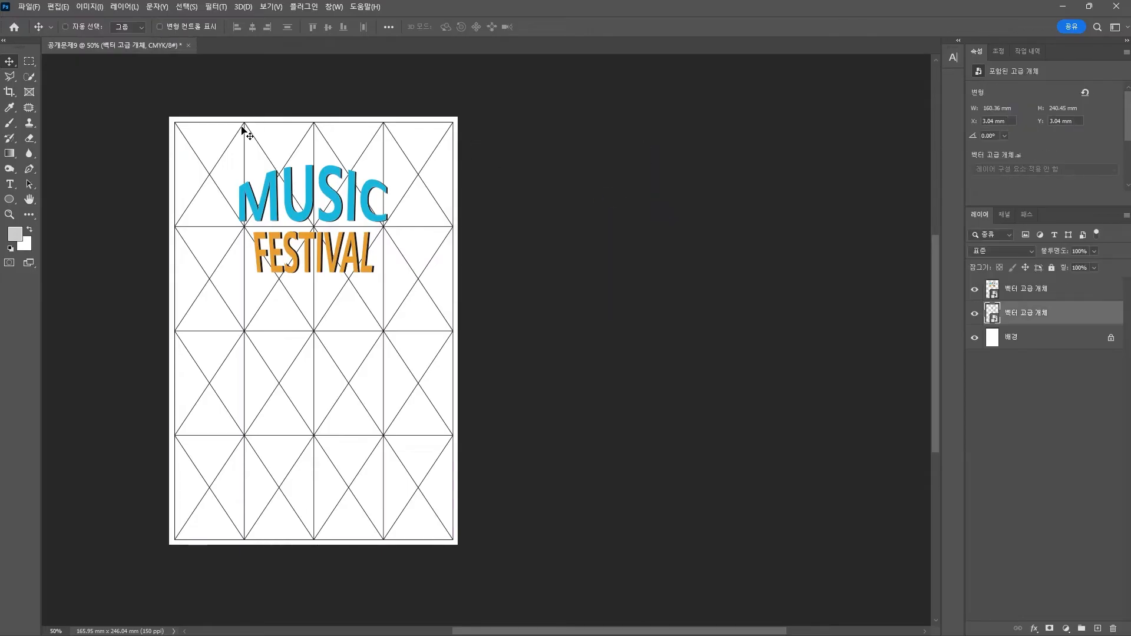
pyautogui.press('Return')
pyautogui.moveTo(439, 273); pyautogui.dragTo(433, 140)
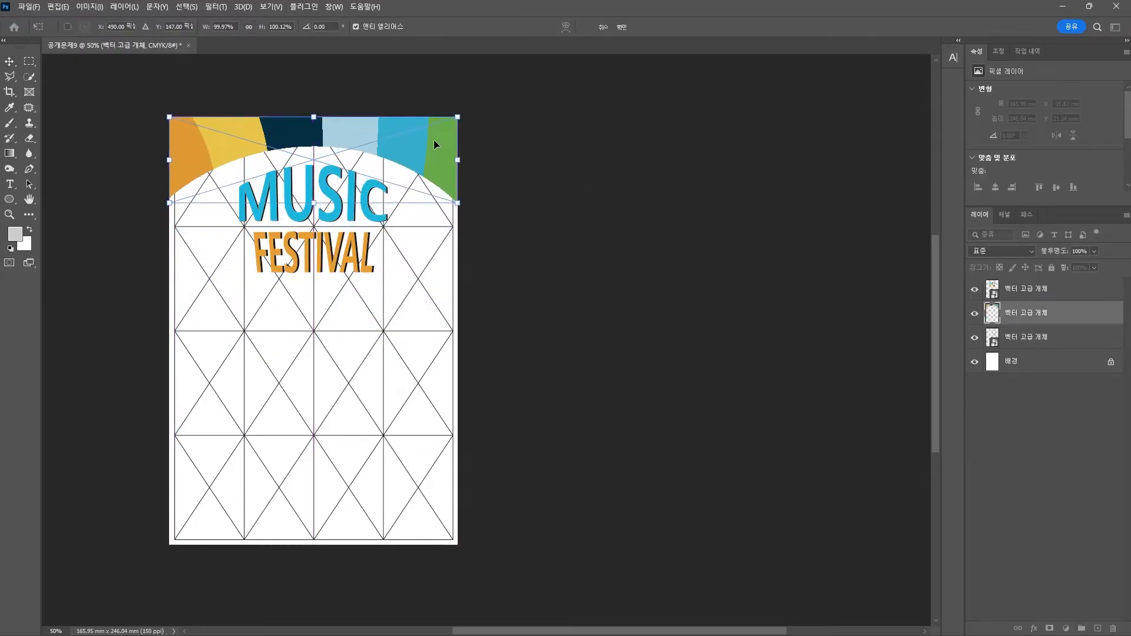
pyautogui.click(564, 211)
# Paste the gray dotted rays from Illustrator as a smart object above the grid layer, spanning the page width at mid-height
pyautogui.click(953, 57)
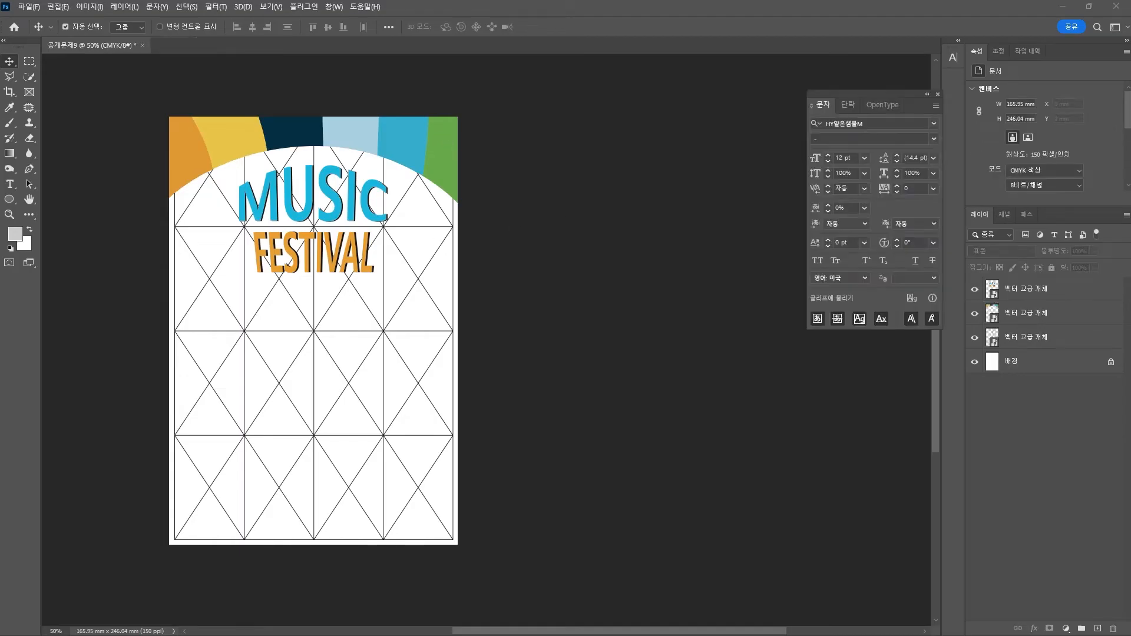
pyautogui.click(255, 317)
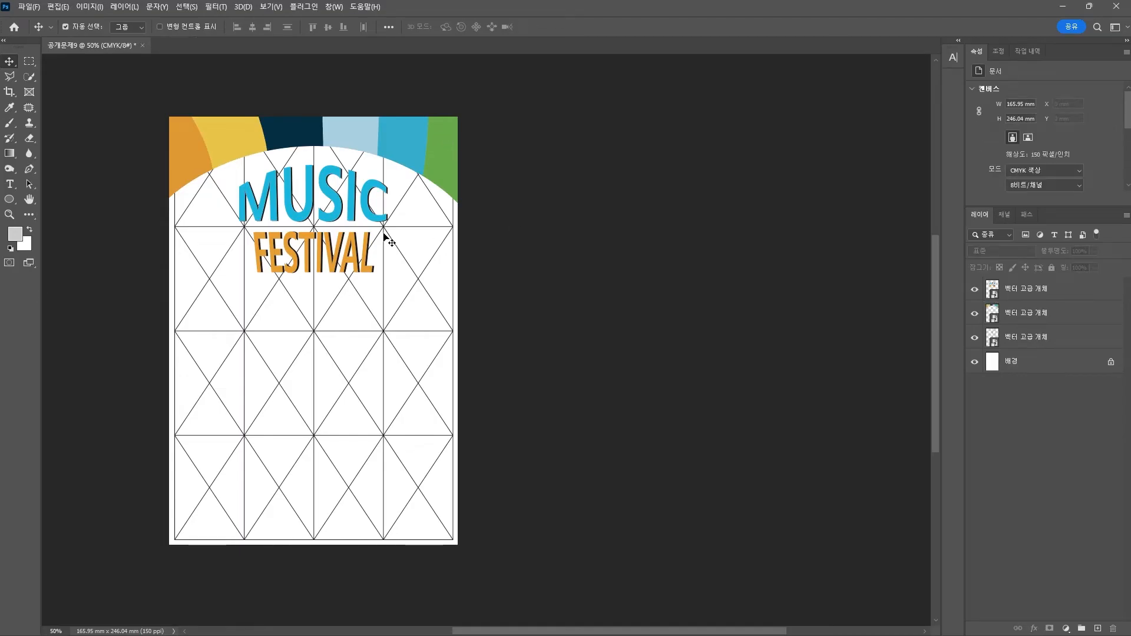
pyautogui.click(354, 285)
pyautogui.hotkey('ctrl', 'v')
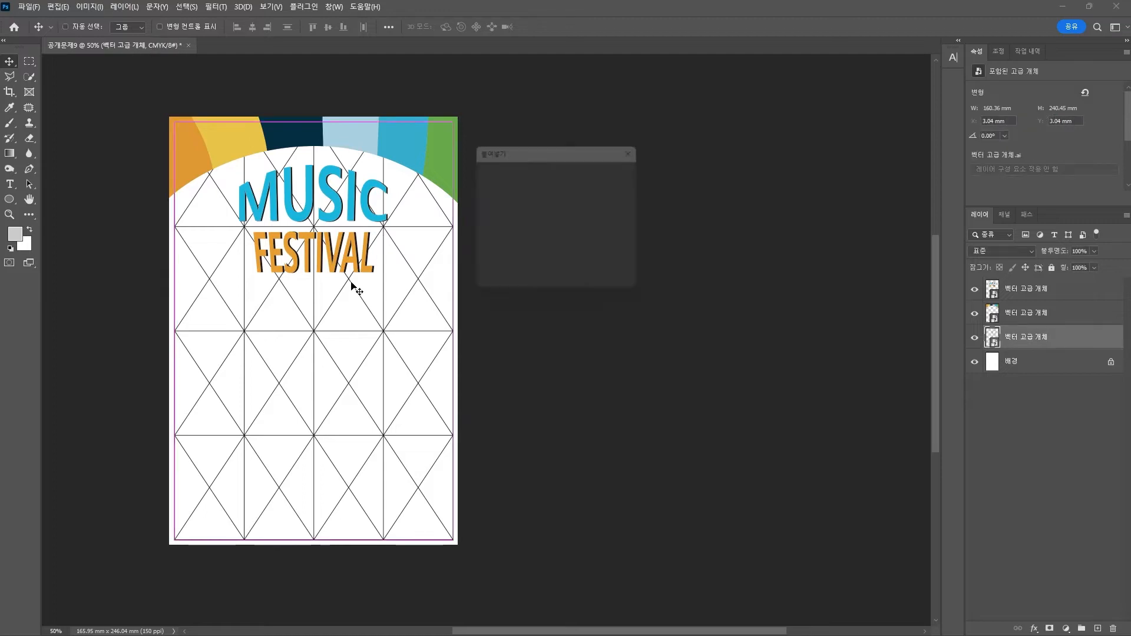
pyautogui.press('Return')
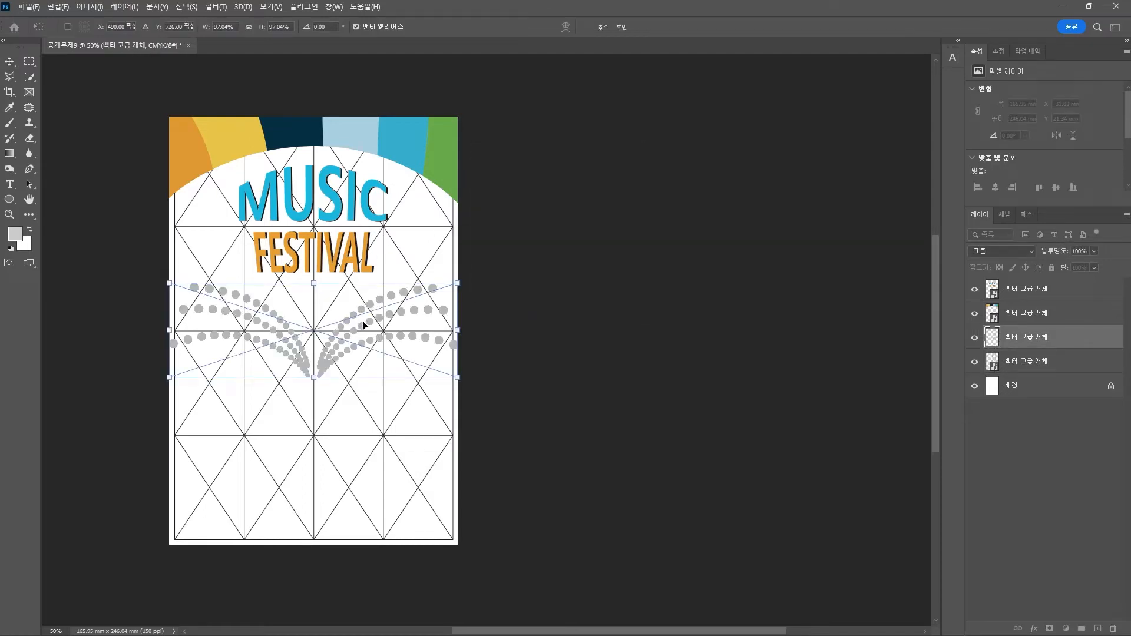
pyautogui.press('Return')
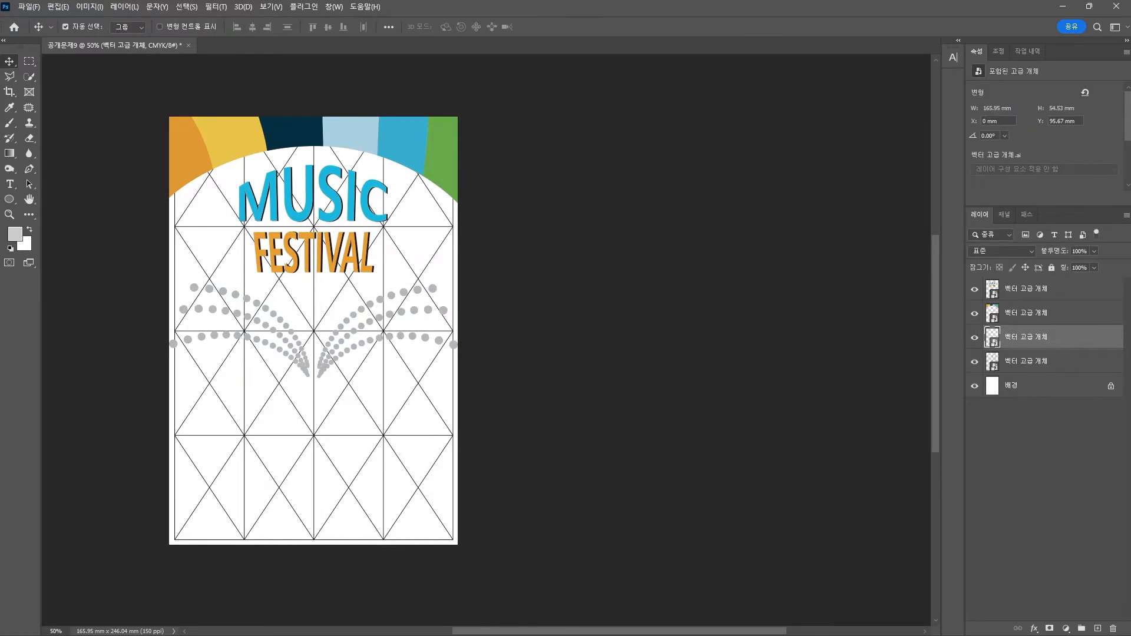
# Set the dotted-ray layer's opacity to 50%
pyautogui.click(953, 57)
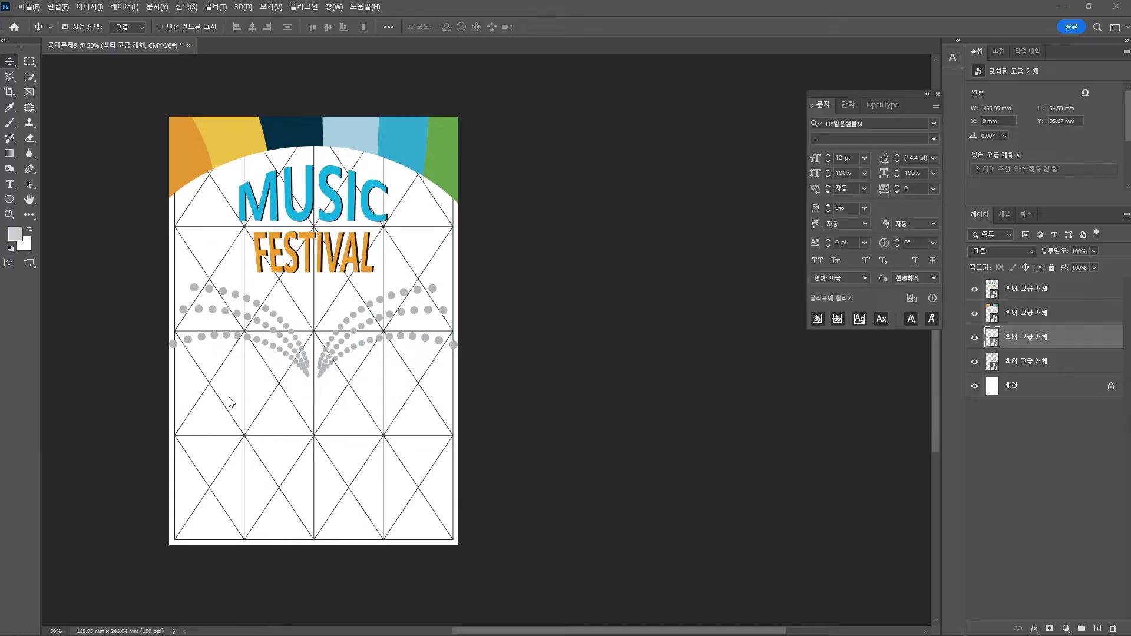
pyautogui.click(302, 369)
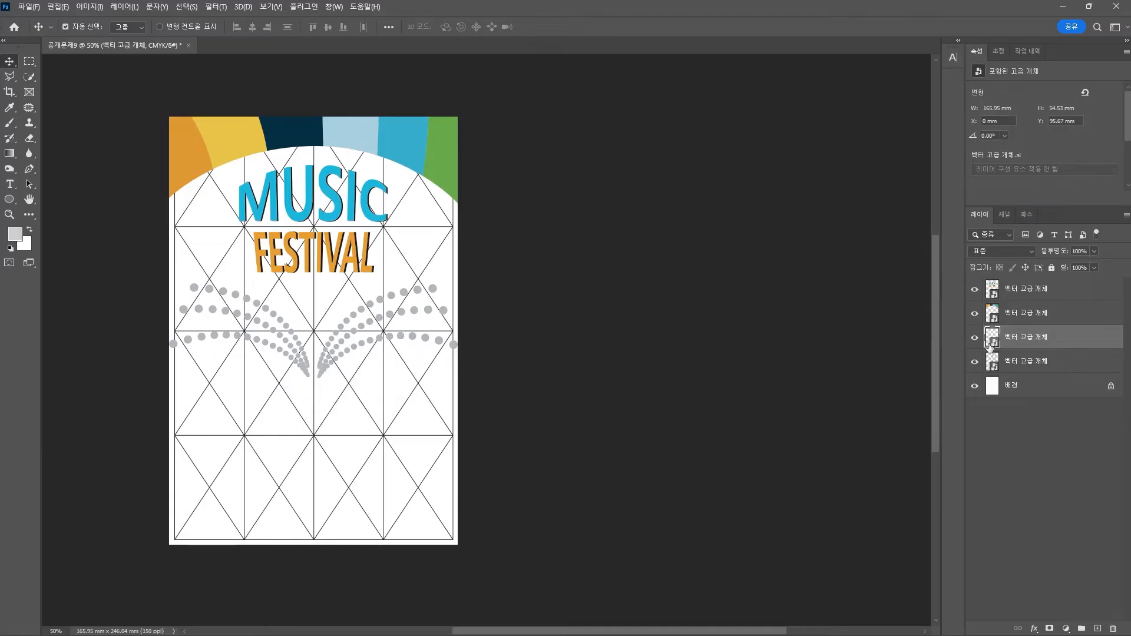
pyautogui.click(1080, 251)
pyautogui.write('50')
pyautogui.press('Return')
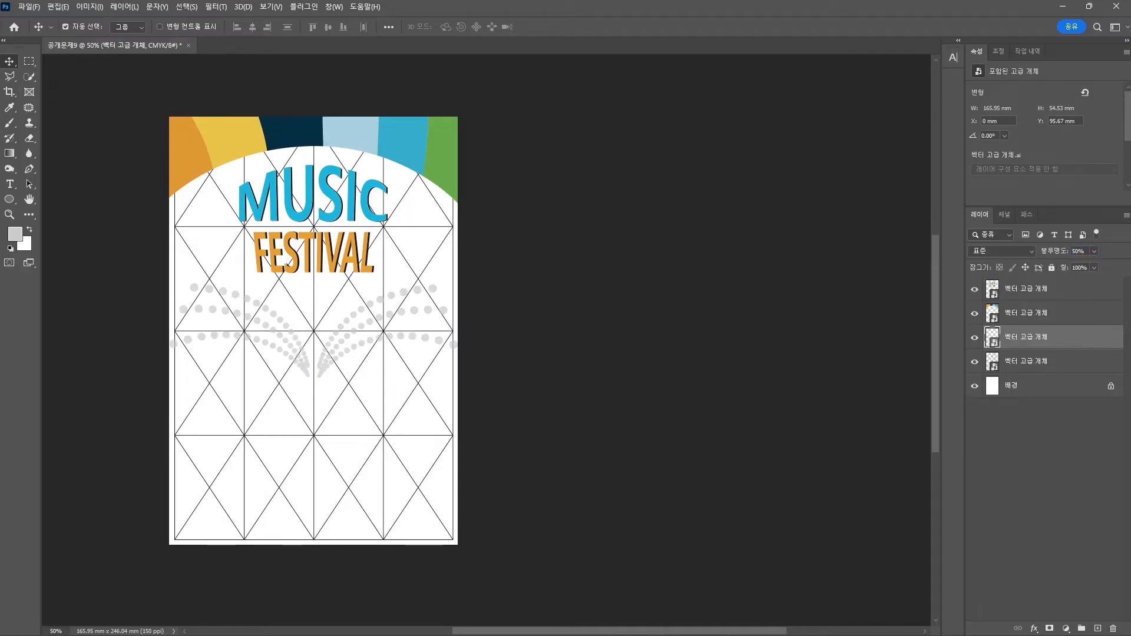
# Paste the organization logo from Illustrator as a smart object and place it at the bottom center of the page
pyautogui.hotkey('alt', 'Tab')
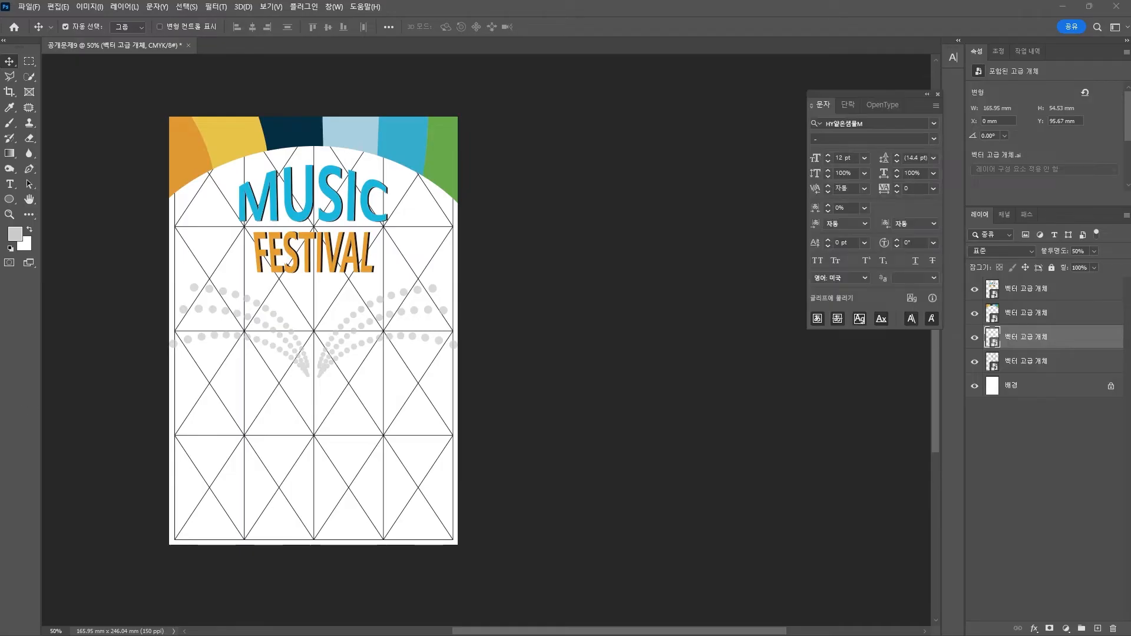
pyautogui.hotkey('alt', 'Tab')
pyautogui.hotkey('ctrl', 'v')
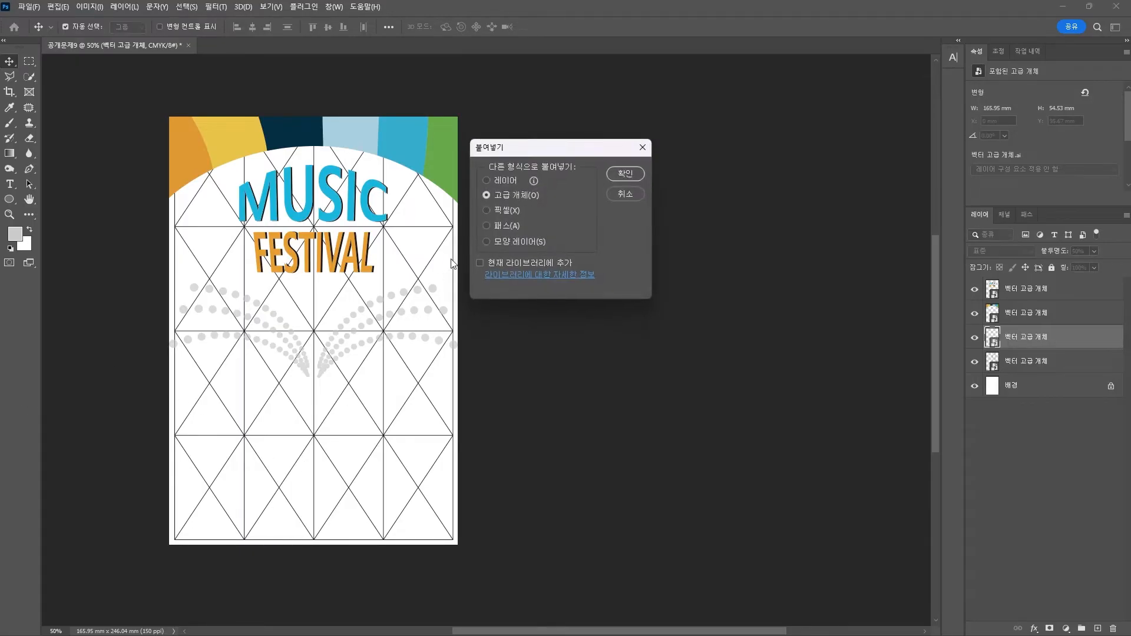
pyautogui.press('Return')
pyautogui.moveTo(343, 344); pyautogui.dragTo(348, 514)
pyautogui.click(468, 471)
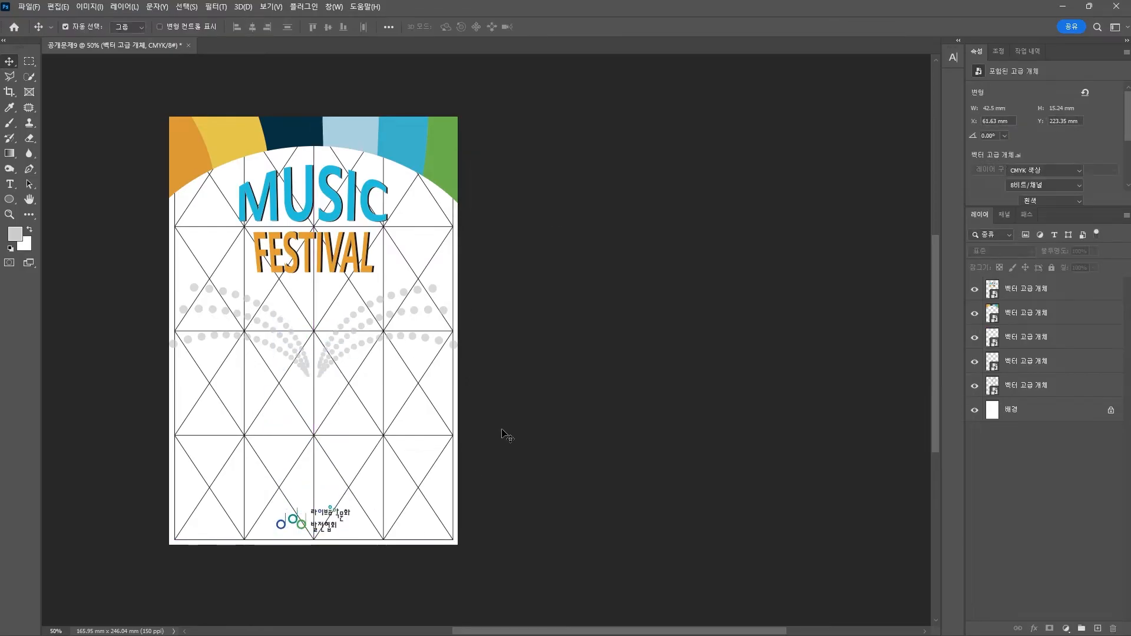
# Paste the large multicolored ring as a smart object and position it over the left half of the poster, below the title
pyautogui.hotkey('alt', 'Tab')
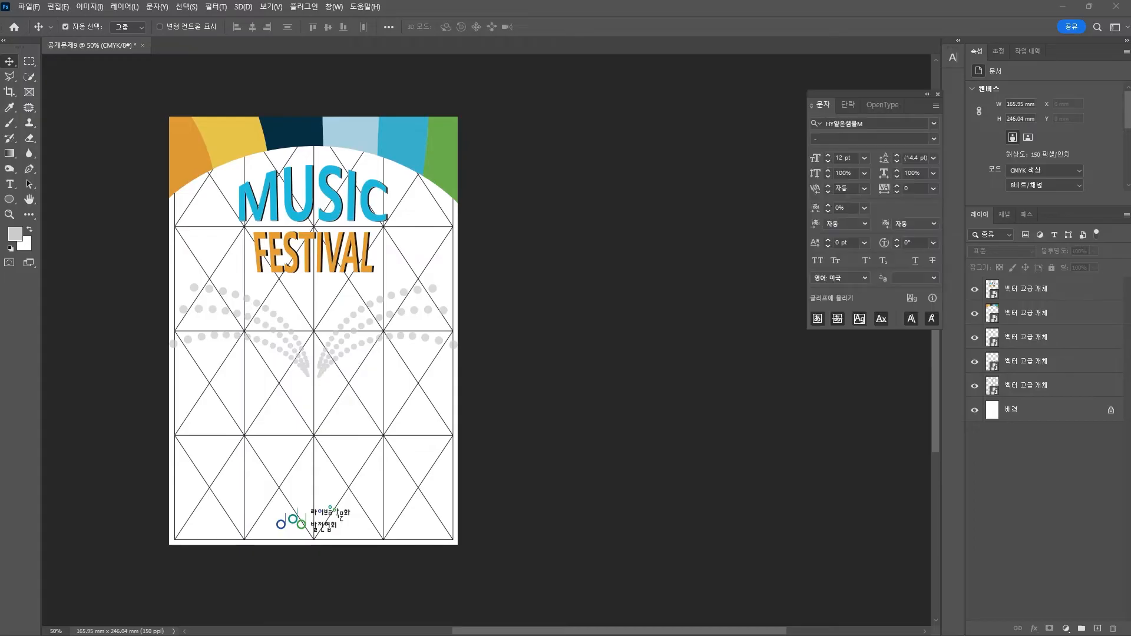
pyautogui.hotkey('alt', 'Tab')
pyautogui.hotkey('ctrl', 'v')
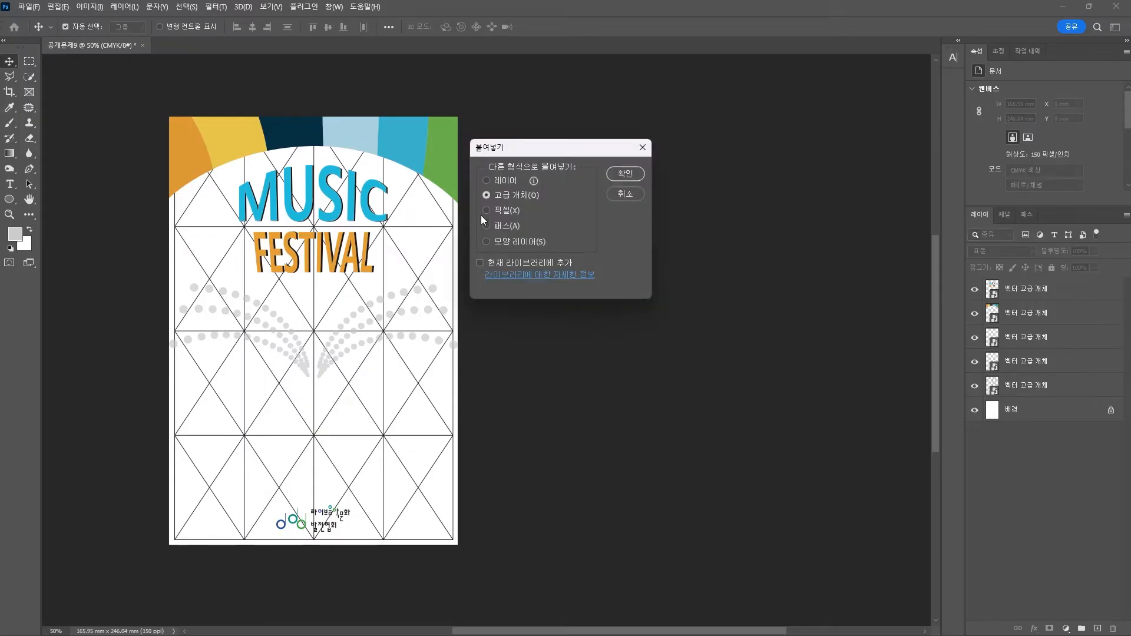
pyautogui.press('Return')
pyautogui.press('Return')
pyautogui.moveTo(368, 310); pyautogui.dragTo(305, 348)
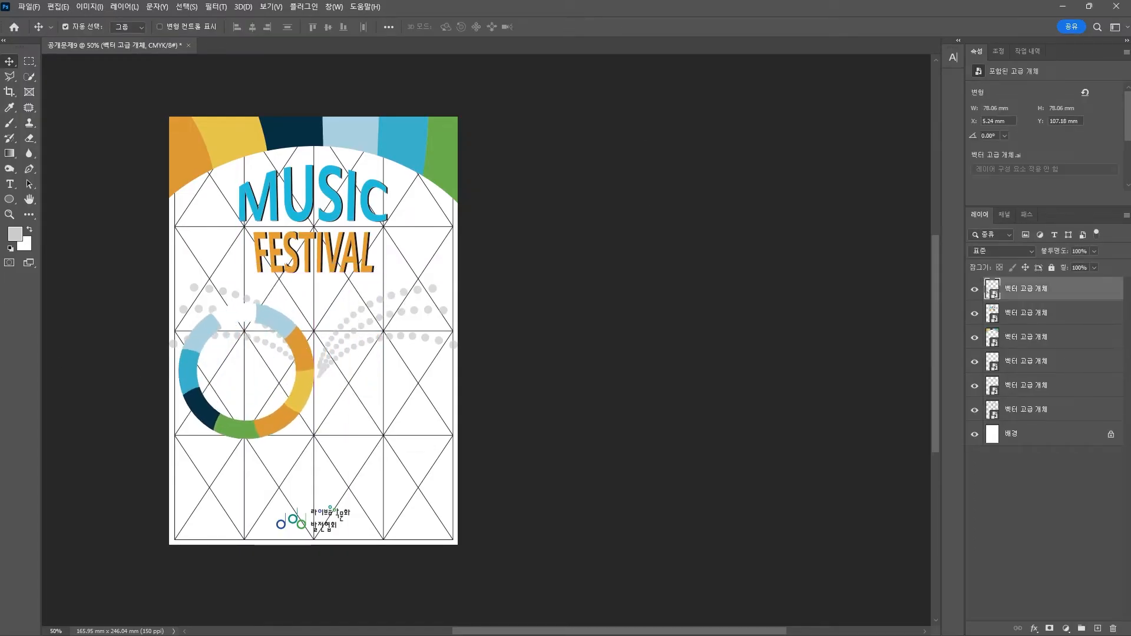
# Paste the black-and-gray striped ring as a smart object and place it overlapping the large ring's right edge
pyautogui.hotkey('alt', 'Tab')
pyautogui.hotkey('alt', 'Tab')
pyautogui.hotkey('ctrl', 'v')
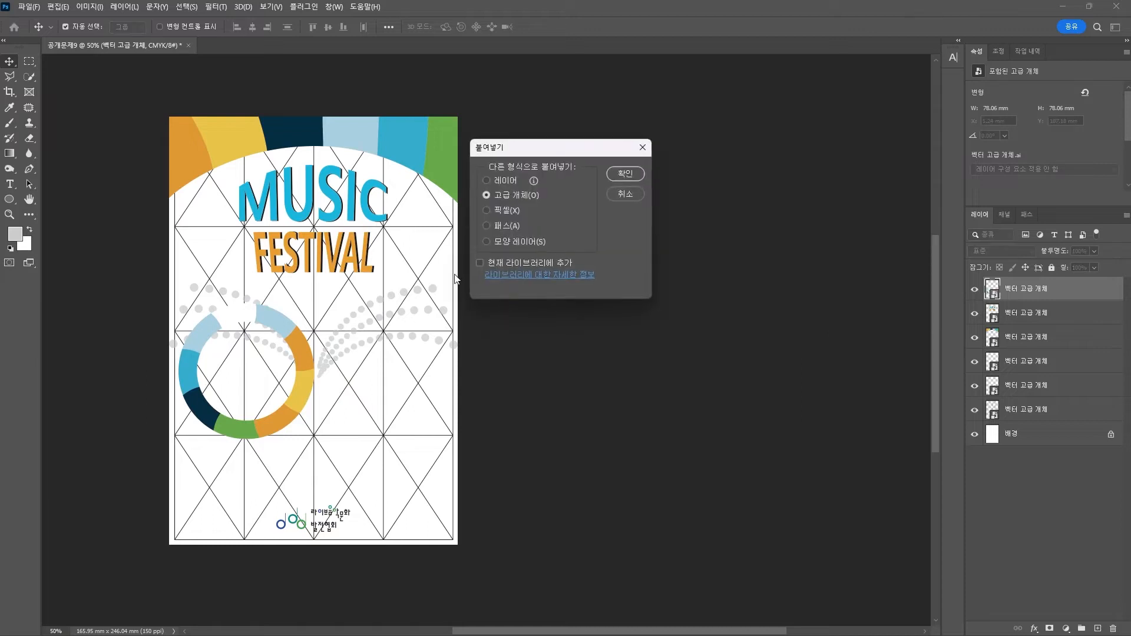
pyautogui.click(624, 173)
pyautogui.press('Return')
pyautogui.moveTo(353, 312); pyautogui.dragTo(353, 377)
# Paste the small multicolored ring as a smart object at the page center, above the striped ring
pyautogui.hotkey('alt', 'Tab')
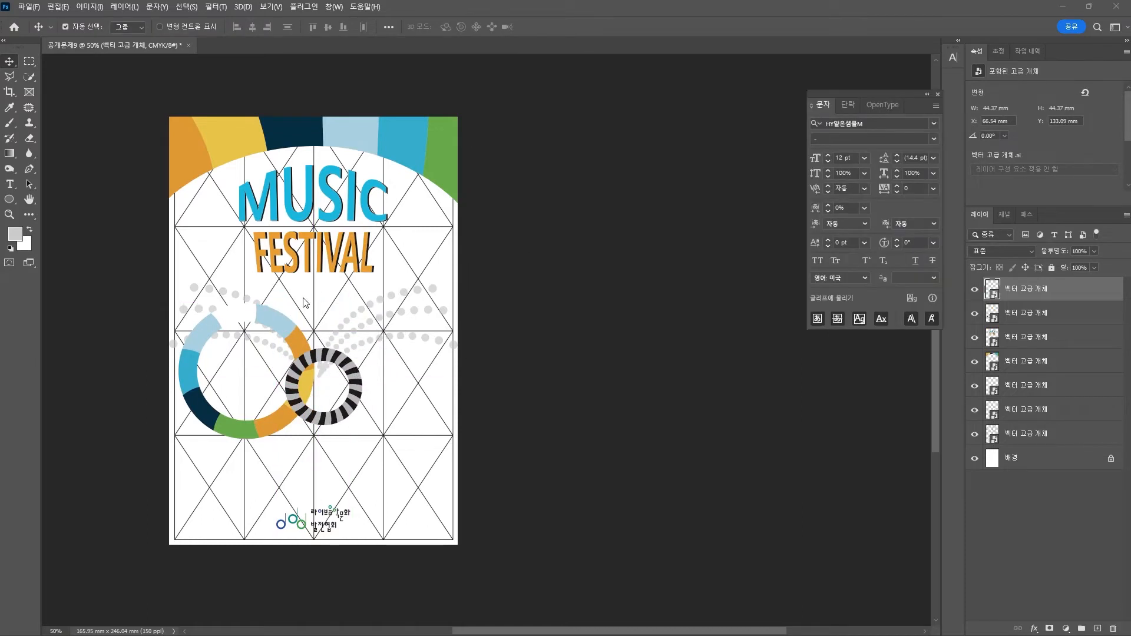
pyautogui.hotkey('alt', 'Tab')
pyautogui.hotkey('ctrl', 'v')
pyautogui.click(623, 172)
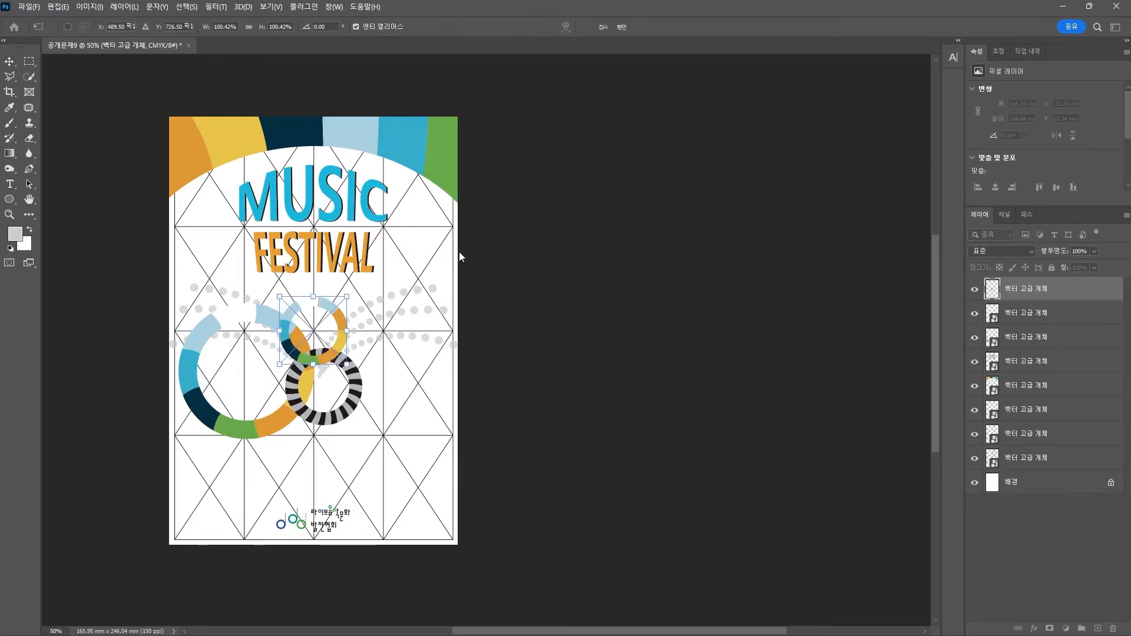
pyautogui.press('Return')
pyautogui.click(574, 247)
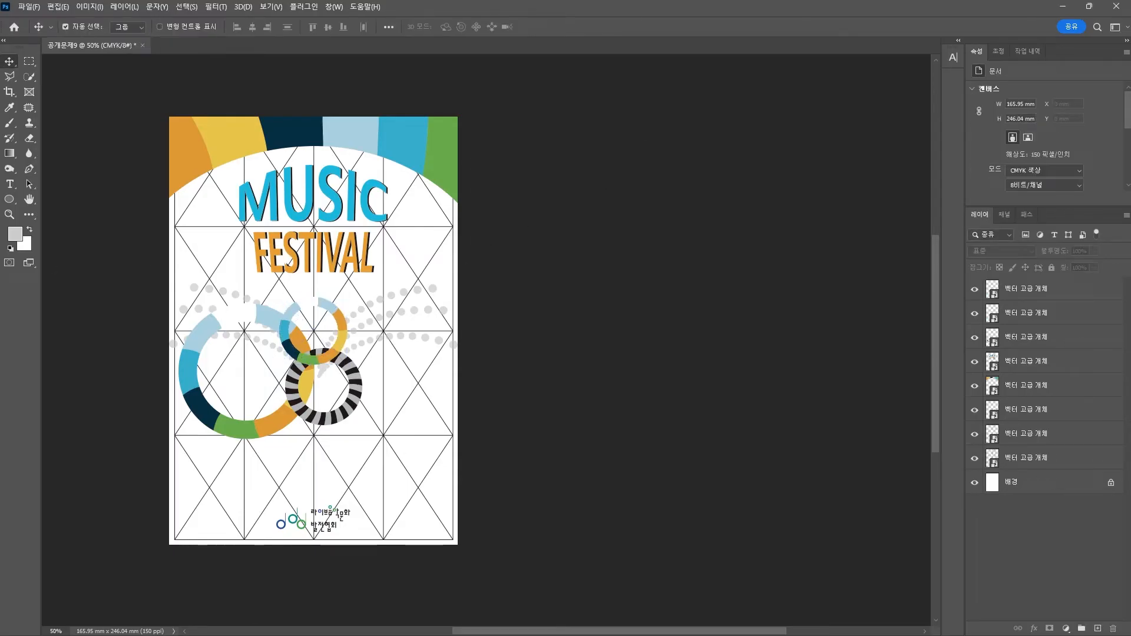
# Paste the left half of the red headphones as a smart object and move it to the left of the title
pyautogui.hotkey('alt', 'Tab')
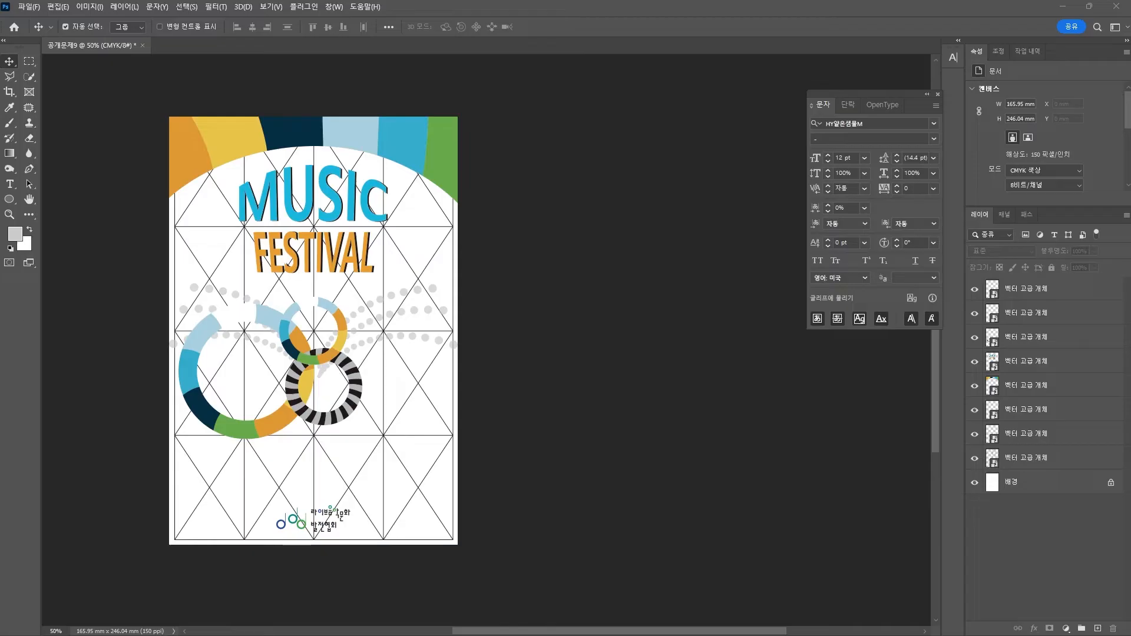
pyautogui.hotkey('alt', 'Tab')
pyautogui.hotkey('ctrl', 'v')
pyautogui.press('Return')
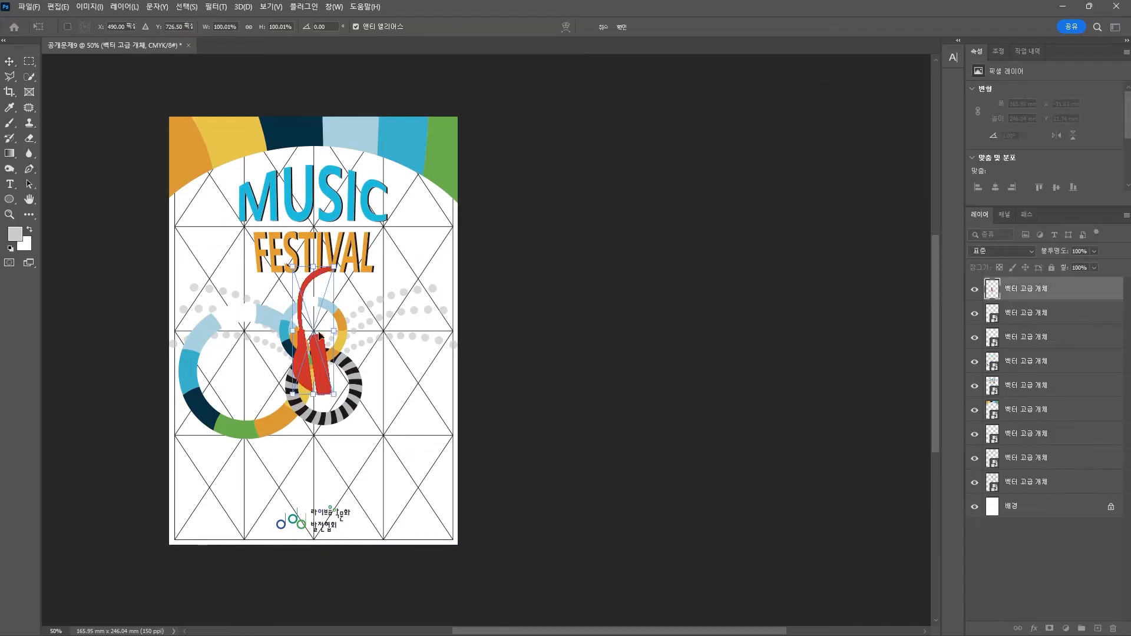
pyautogui.moveTo(319, 361); pyautogui.dragTo(214, 238)
pyautogui.press('Return')
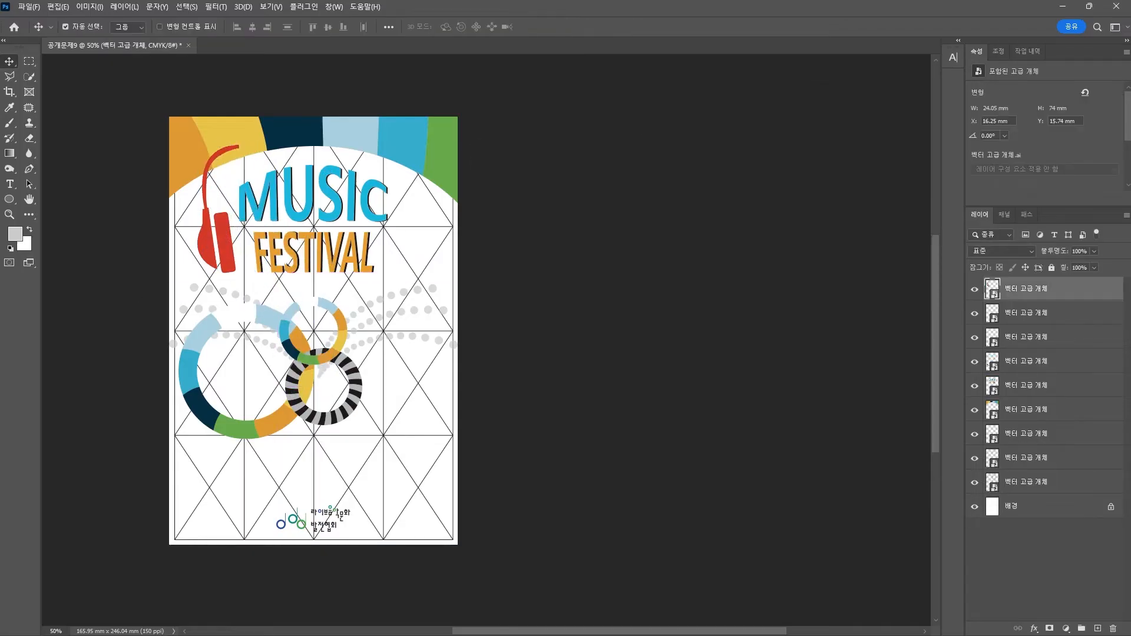
# Paste the right half of the red headphones as a smart object and move it to the right of the title
pyautogui.hotkey('alt', 'Tab')
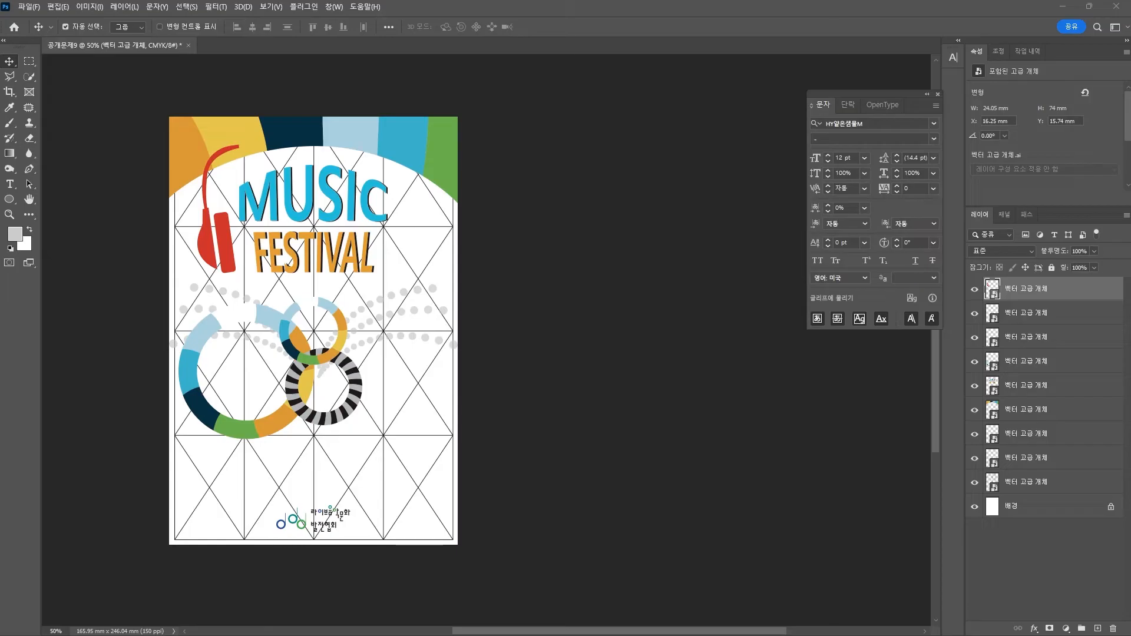
pyautogui.hotkey('alt', 'Tab')
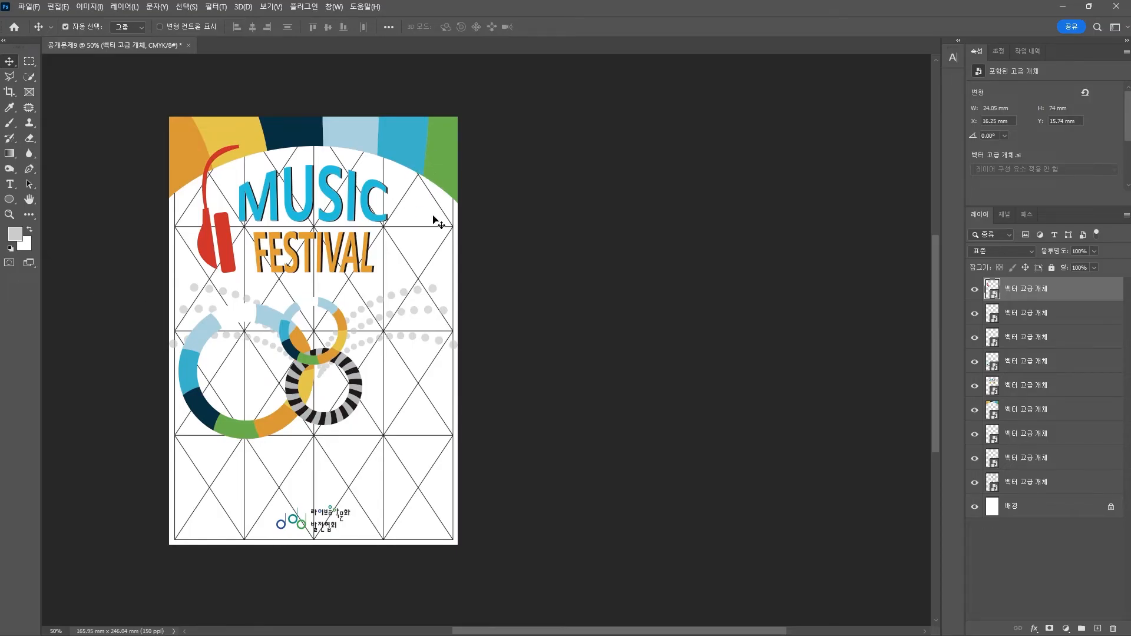
pyautogui.hotkey('ctrl', 'v')
pyautogui.click(622, 176)
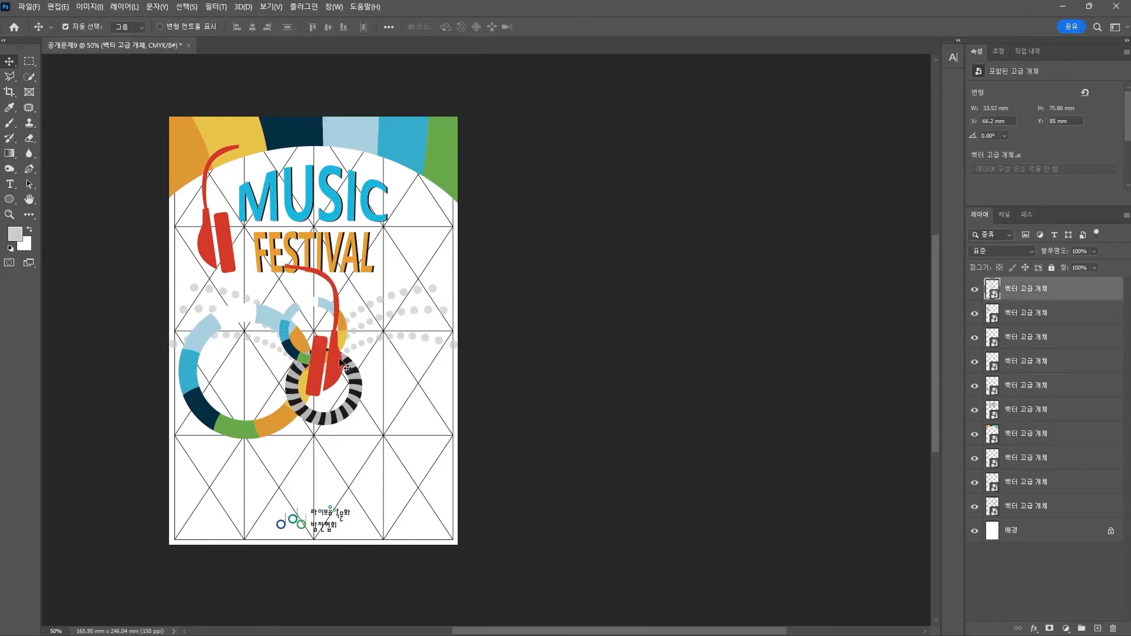
pyautogui.moveTo(344, 365); pyautogui.dragTo(422, 243)
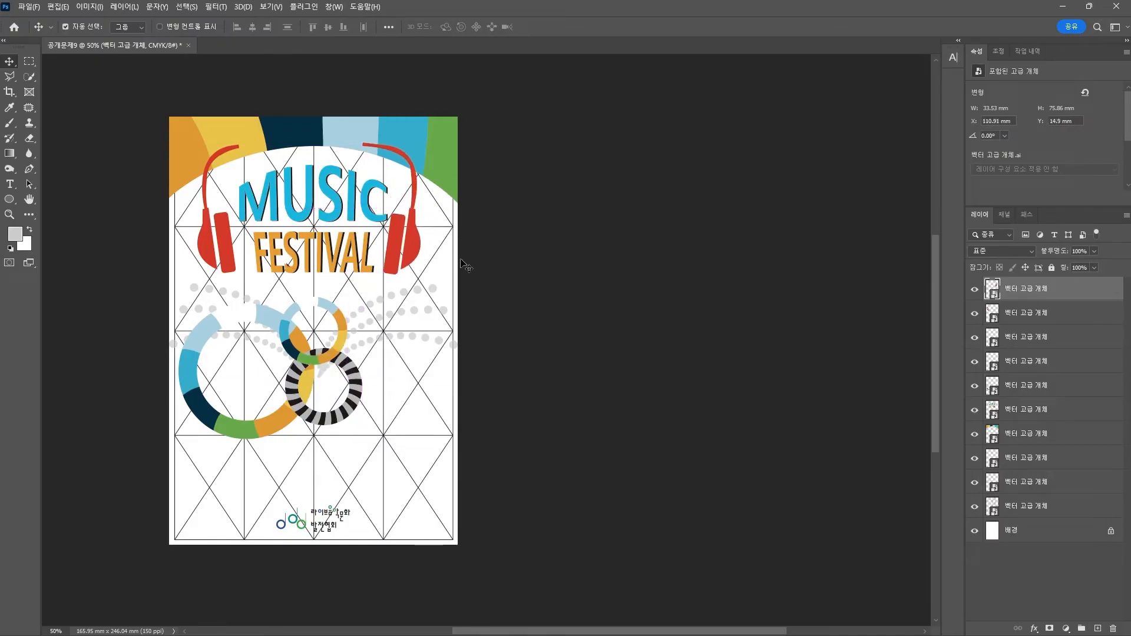
# Check the poster layout in the reference PDF and move the arc band up in Photoshop to Y -4.4 mm
pyautogui.hotkey('alt', 'Tab')
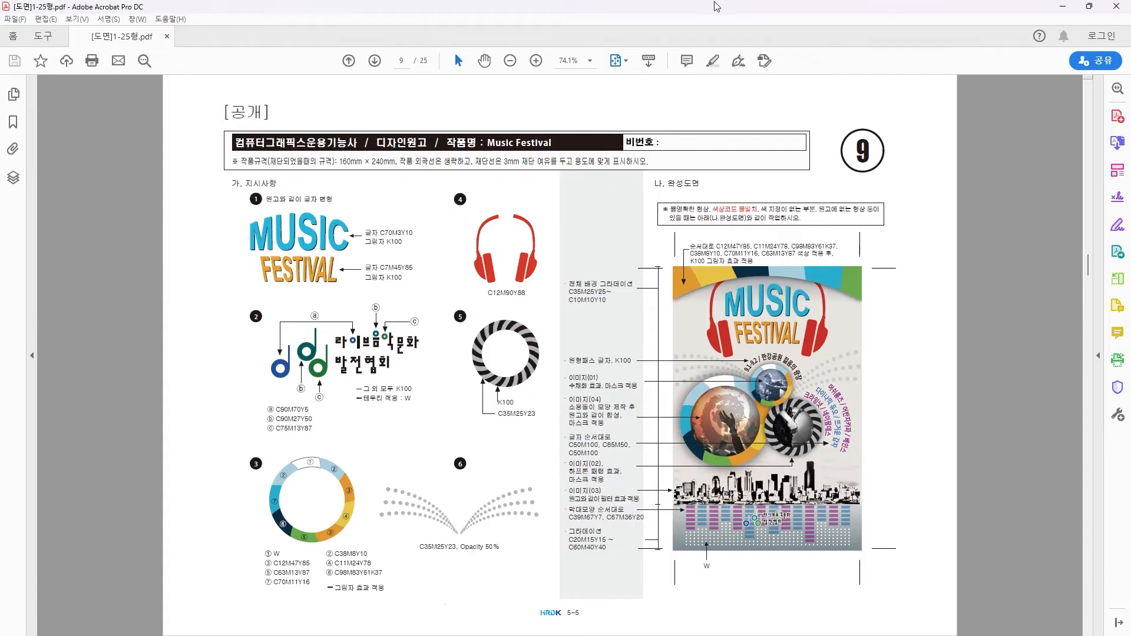
pyautogui.hotkey('alt', 'Tab')
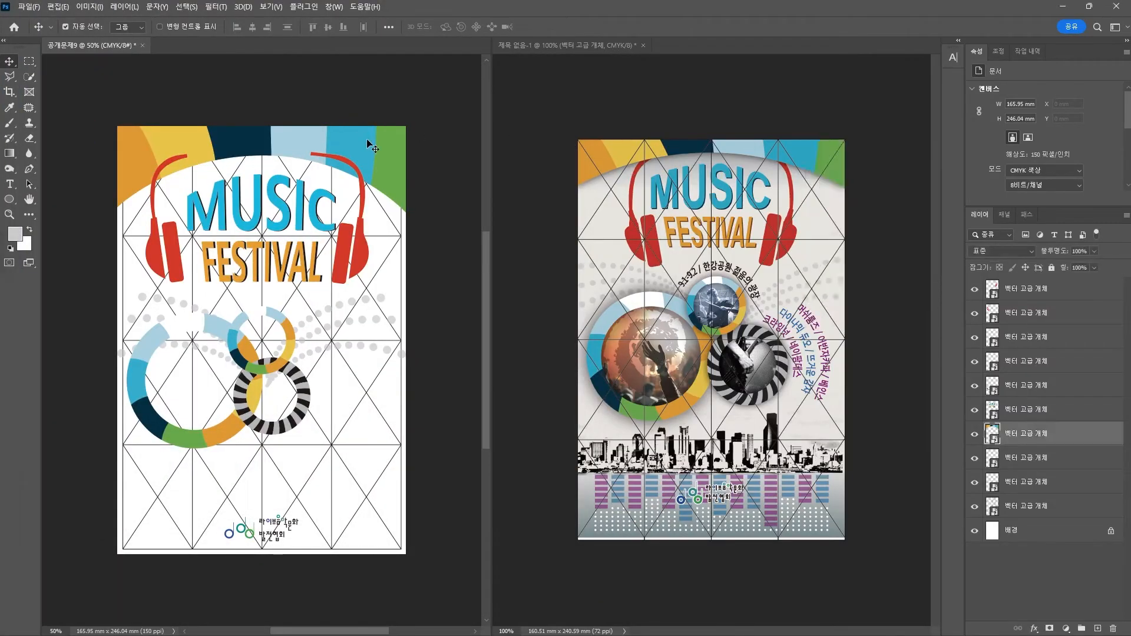
pyautogui.moveTo(373, 146); pyautogui.dragTo(381, 169)
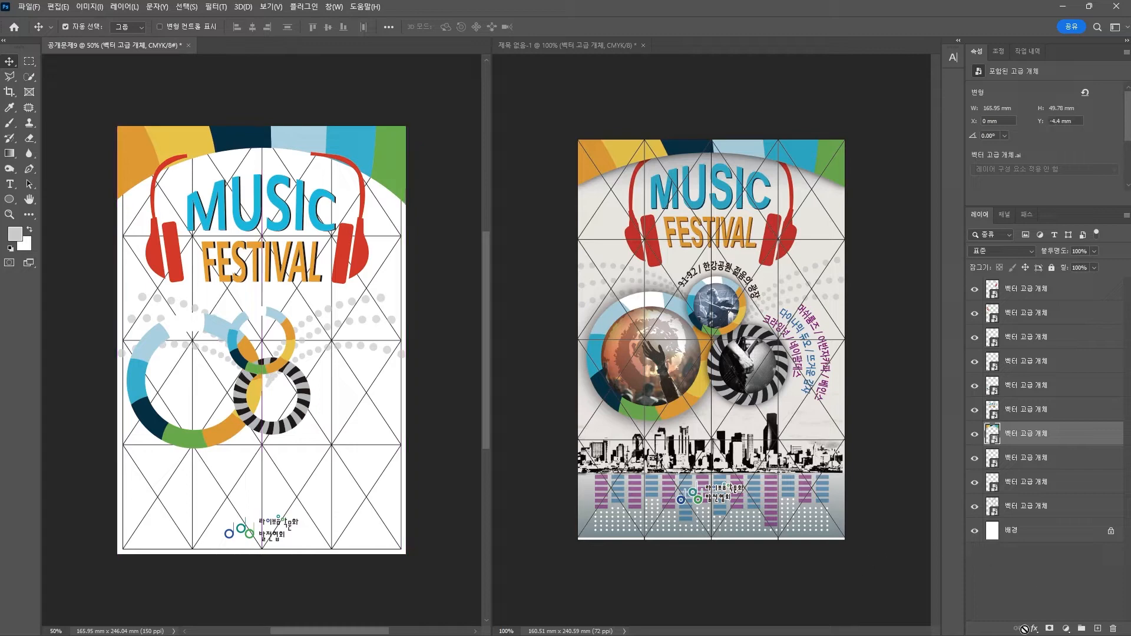
# Add a black drop shadow to the arc band layer with its opacity lowered to about 40%
pyautogui.click(1033, 629)
pyautogui.click(1044, 629)
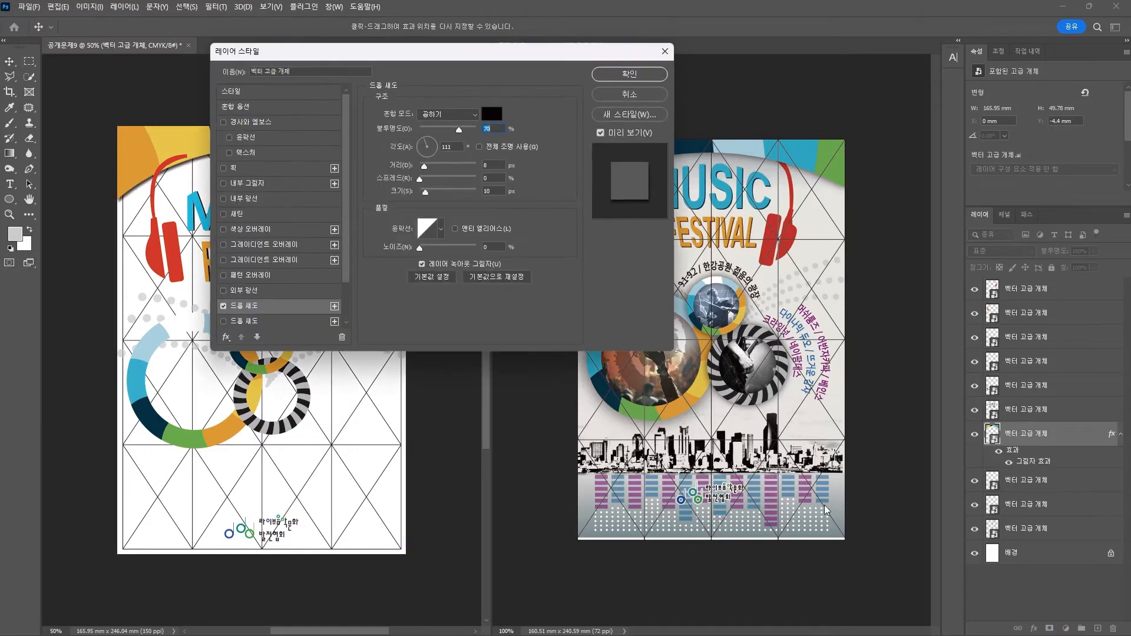
pyautogui.moveTo(458, 131); pyautogui.dragTo(450, 131)
pyautogui.press('Return')
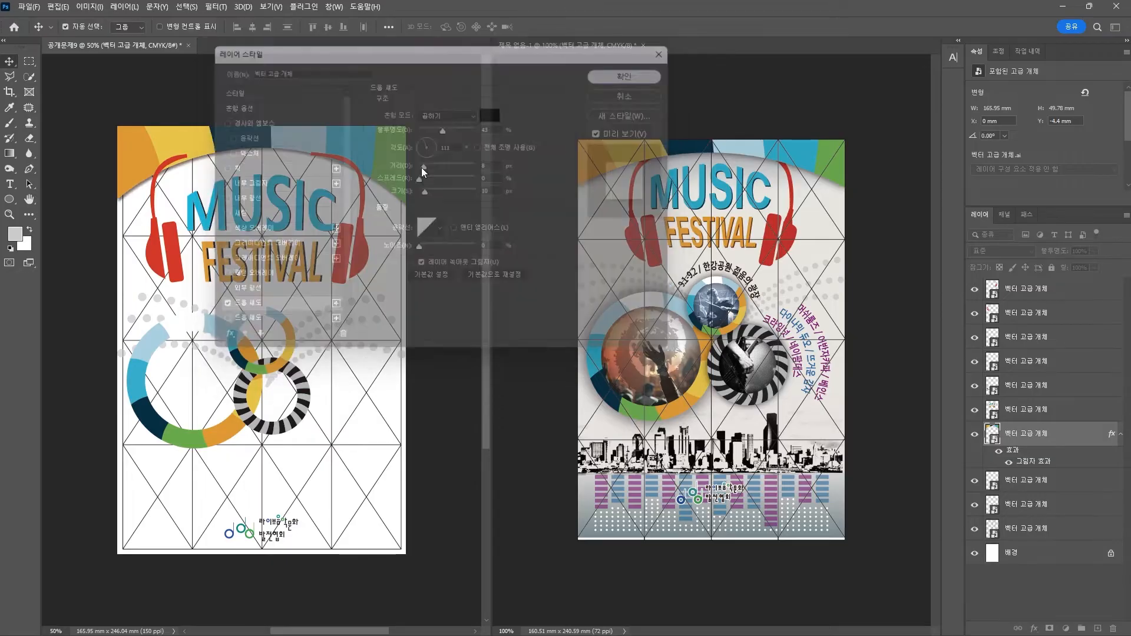
# Nudge the arc band slightly left and widen it about its center to about 173.4 mm, past both page sides
pyautogui.press('Left')
pyautogui.press('Left')
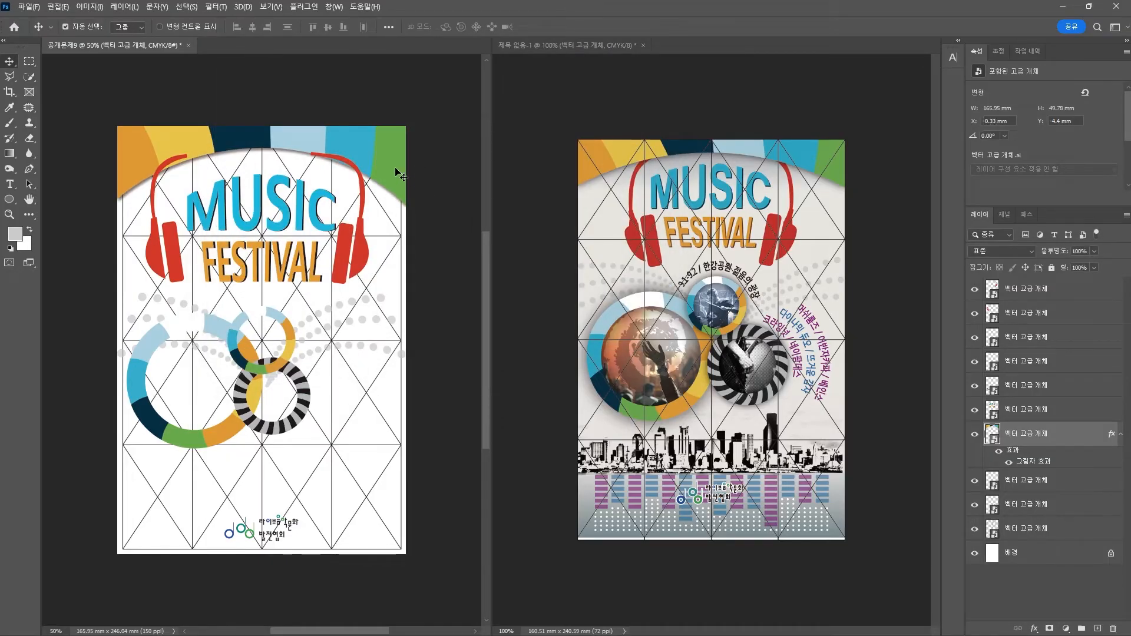
pyautogui.hotkey('ctrl', 't')
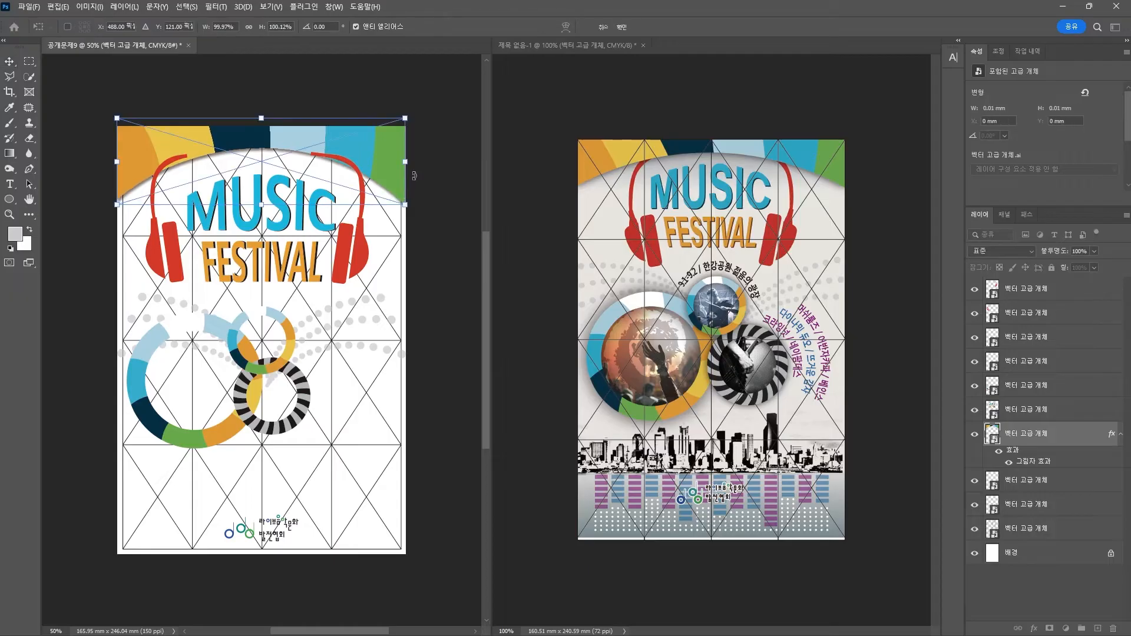
pyautogui.moveTo(405, 161); pyautogui.dragTo(415, 167)
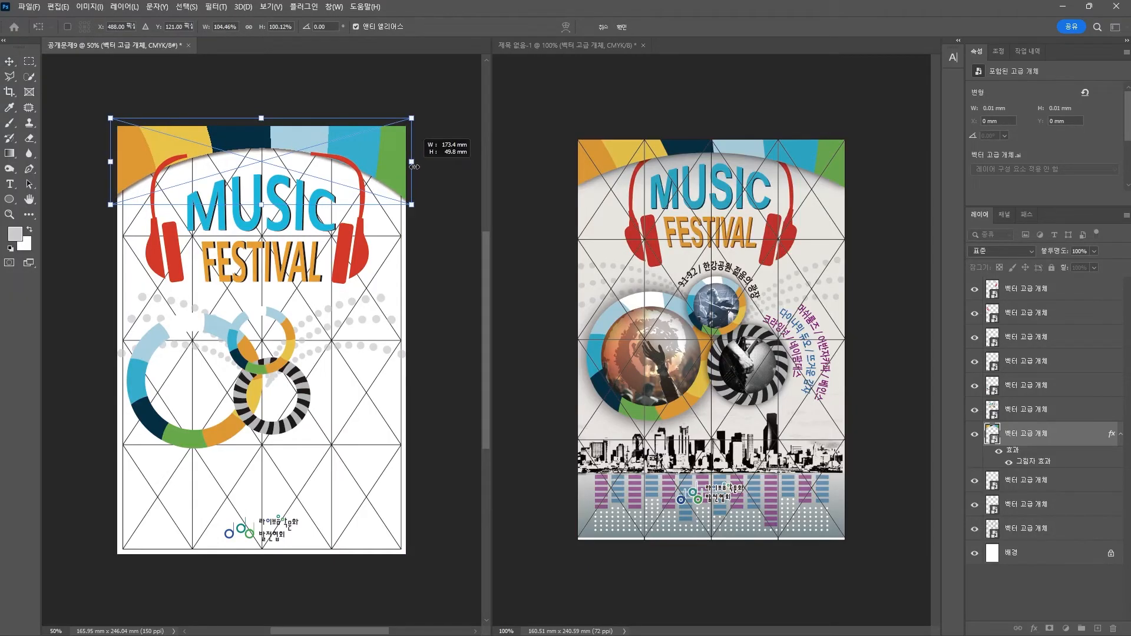
pyautogui.press('Return')
# Commit the arc band's transform and set the gradient's start colour stop to C35 M25 Y25 K0
pyautogui.click(443, 150)
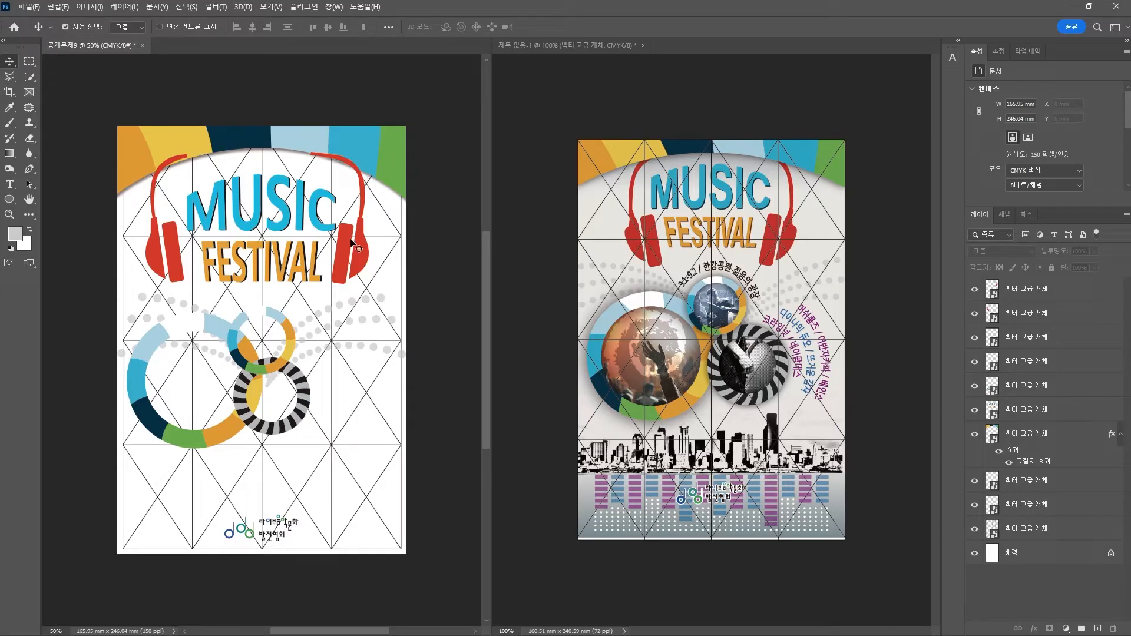
pyautogui.press('g')
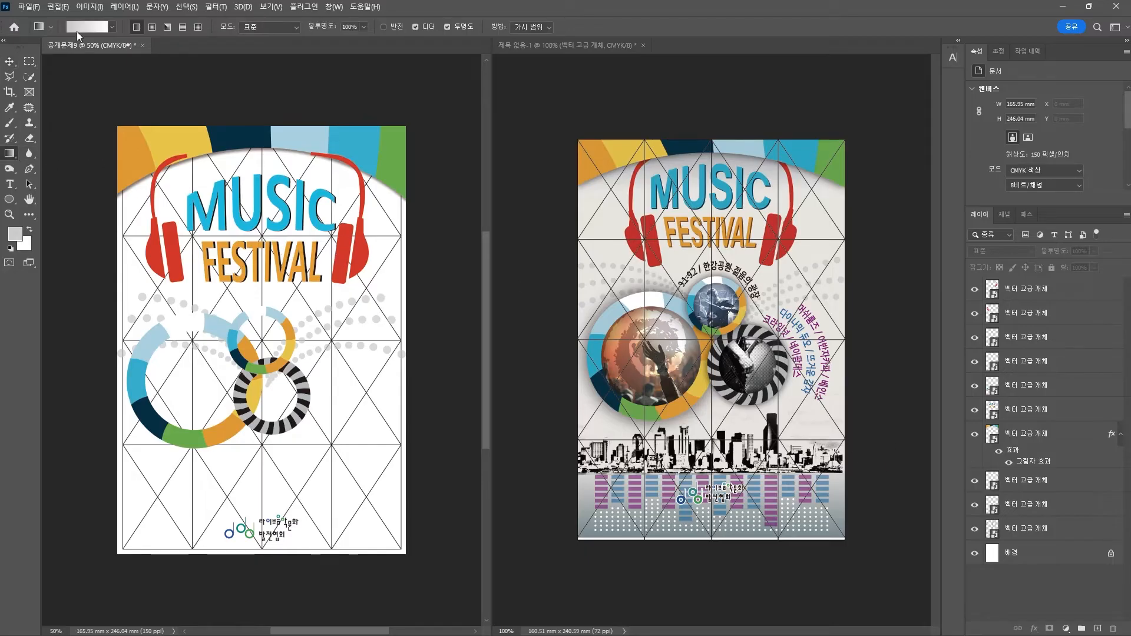
pyautogui.click(79, 28)
pyautogui.click(195, 303)
pyautogui.click(256, 351)
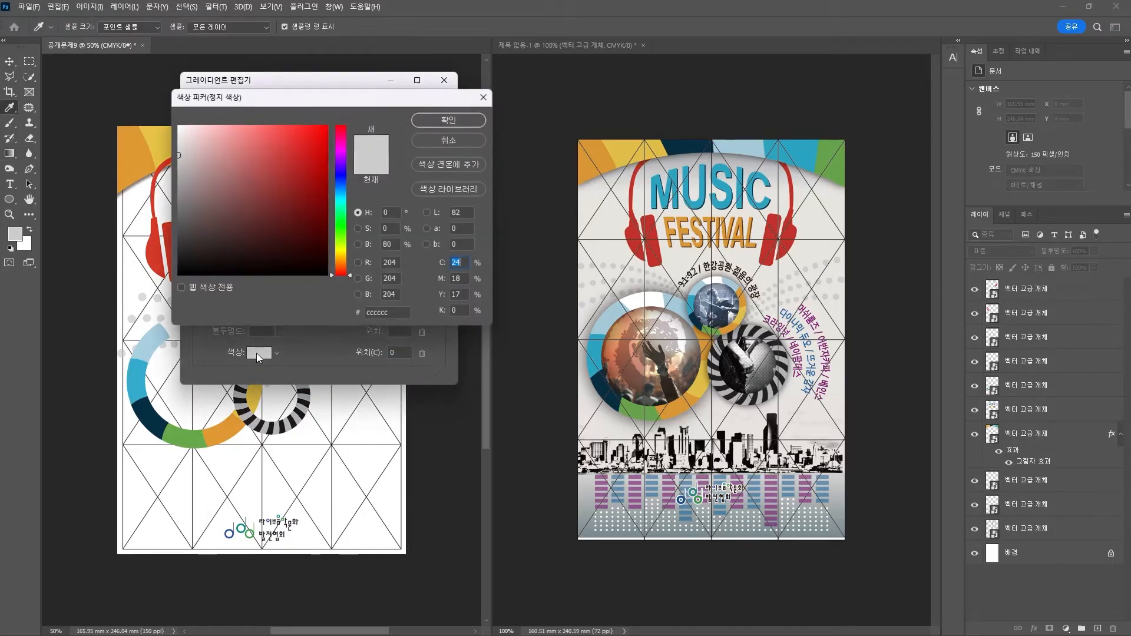
pyautogui.write('35')
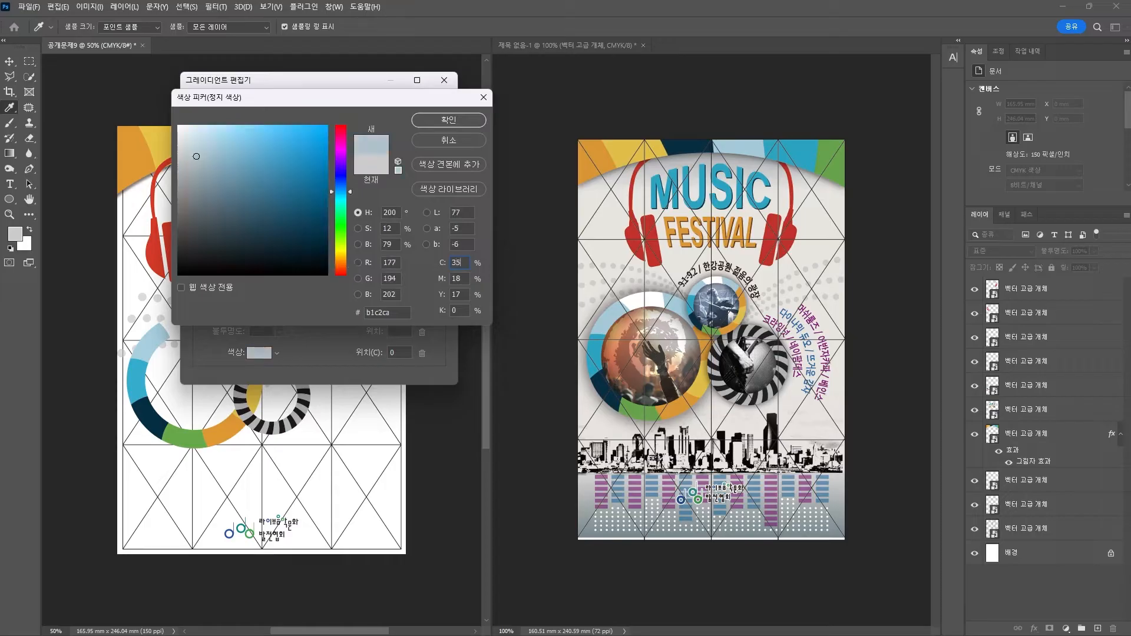
pyautogui.press('Tab')
pyautogui.write('25')
pyautogui.press('Tab')
pyautogui.write('25')
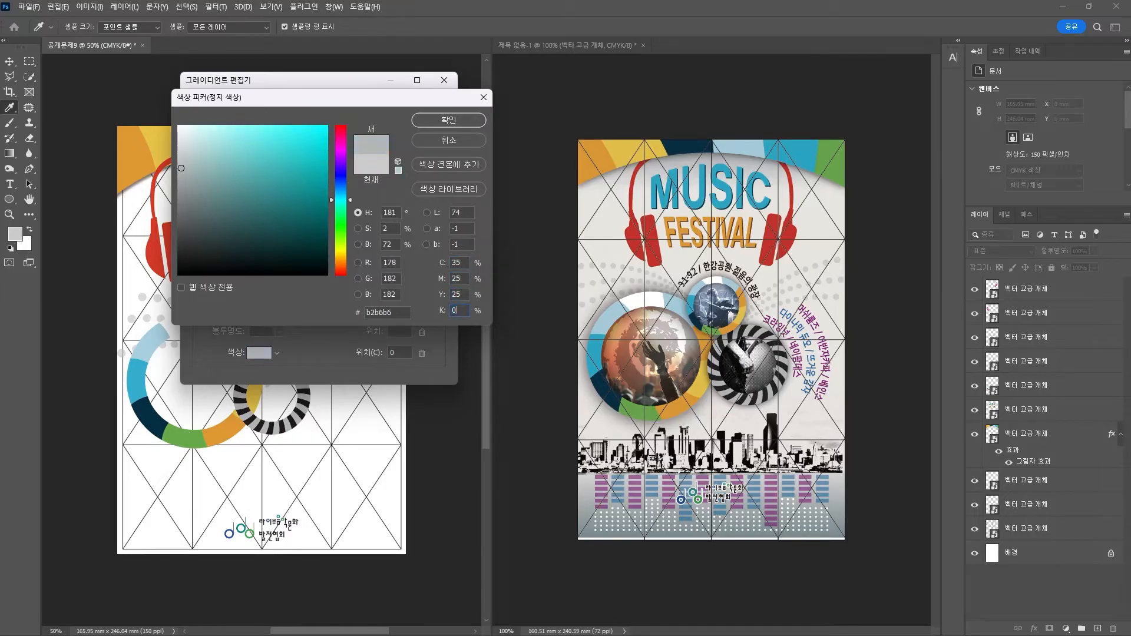
pyautogui.press('Return')
# Set the gradient's end colour stop to C10 M10 Y10 K0 and accept the edited gradient
pyautogui.doubleClick(438, 303)
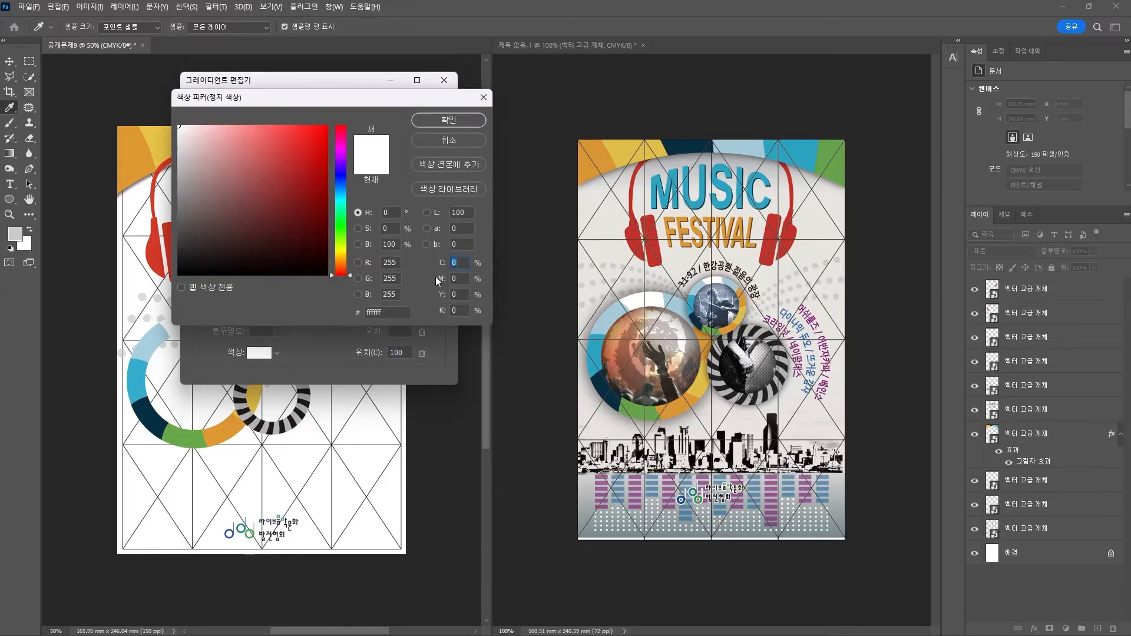
pyautogui.write('10')
pyautogui.press('Tab')
pyautogui.write('10')
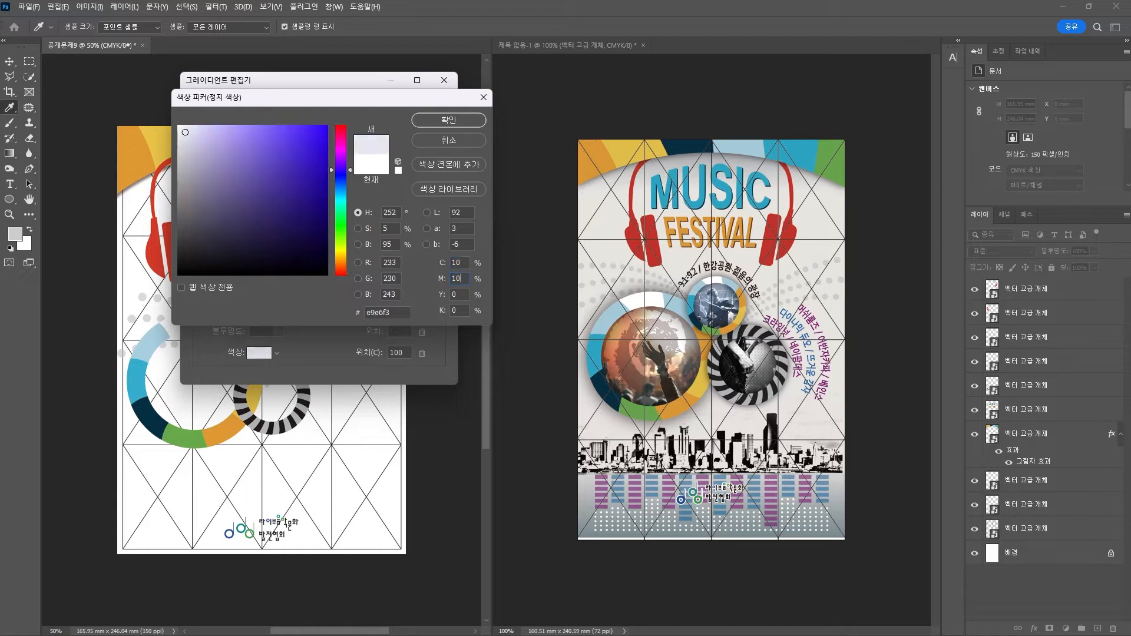
pyautogui.press('Tab')
pyautogui.write('10')
pyautogui.press('Return')
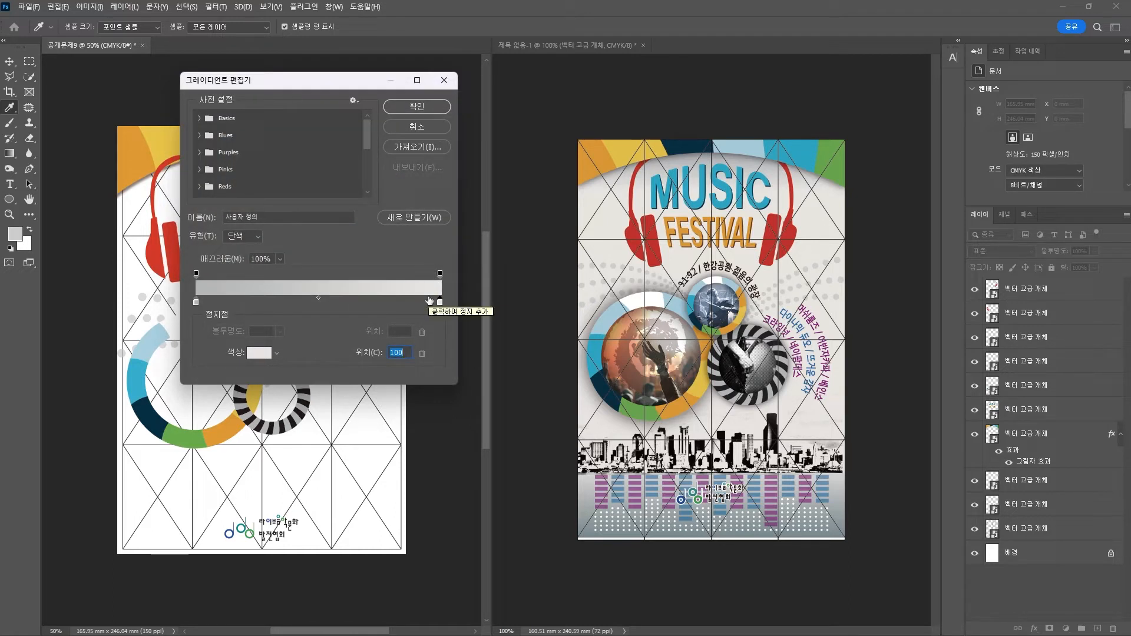
pyautogui.press('Return')
# Fill the background layer with the linear gradient, running vertically from dark at the poster's top to light near its lower part
pyautogui.doubleClick(1010, 553)
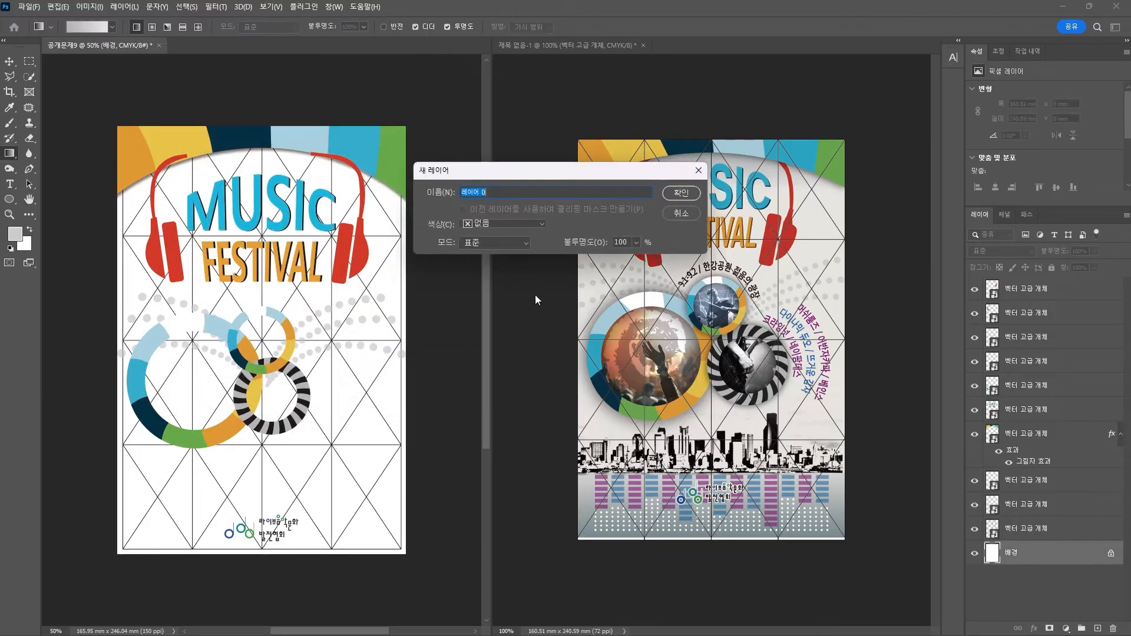
pyautogui.click(698, 214)
pyautogui.moveTo(258, 141); pyautogui.dragTo(258, 436)
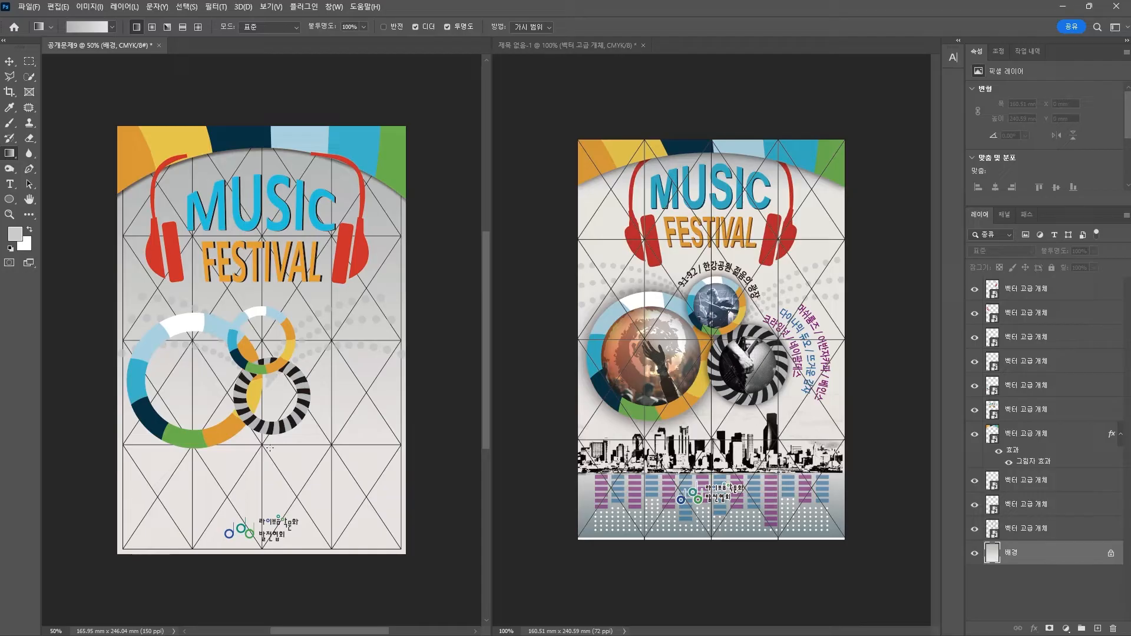
pyautogui.click(8, 63)
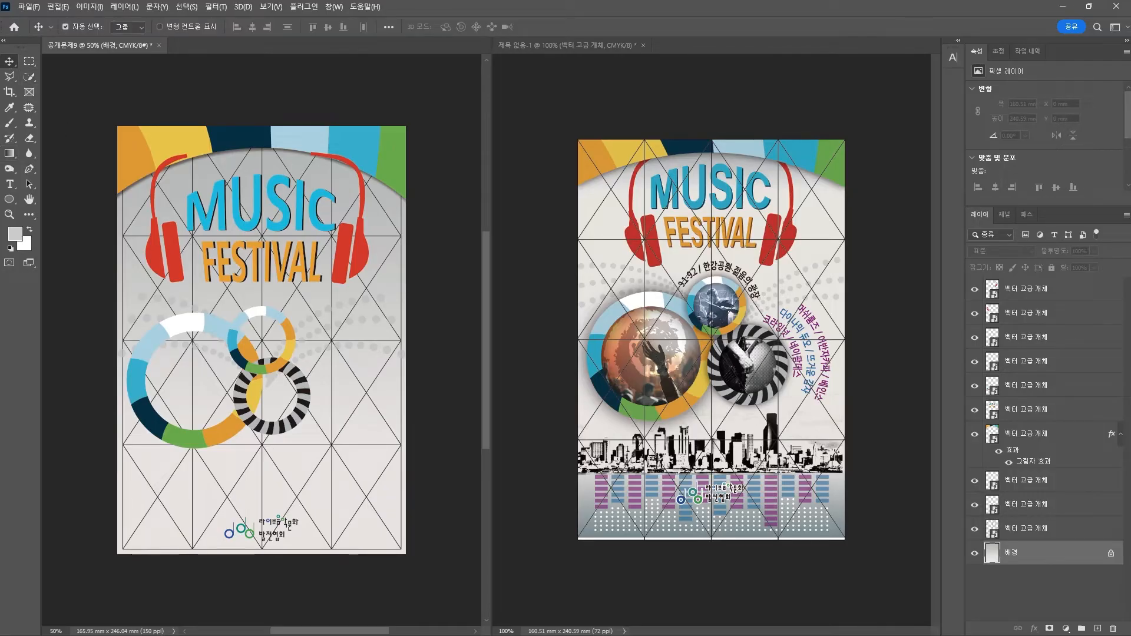
# Name the layers musicfestival, 헤드셋1, 헤드셋2 and blend, and stack the two headphone layers directly above blend
pyautogui.click(1005, 408)
pyautogui.doubleClick(1005, 407)
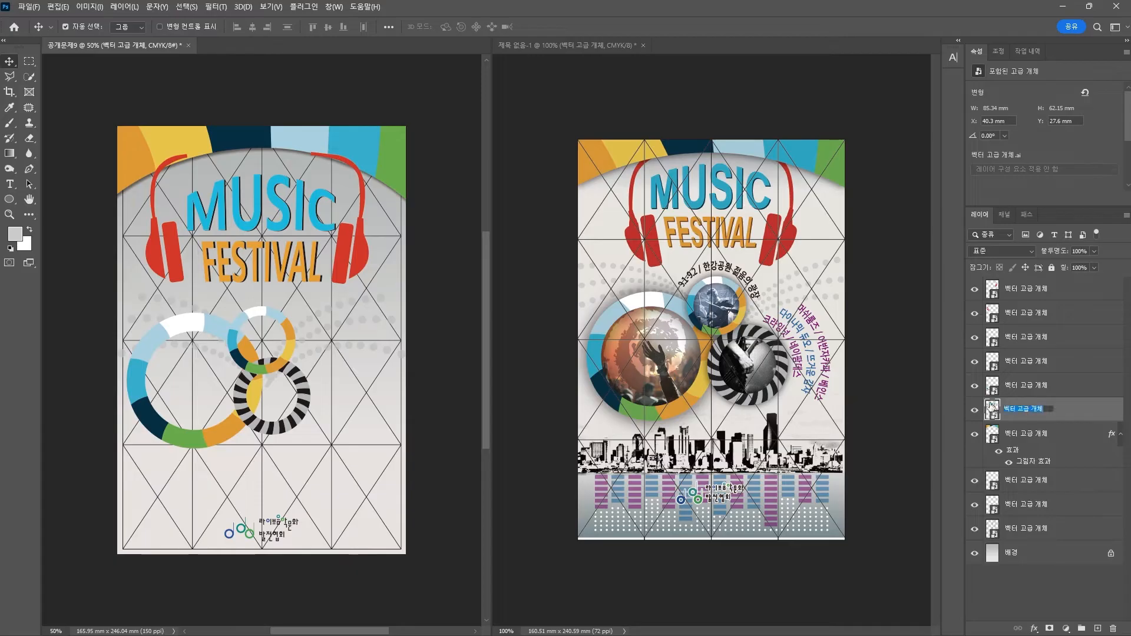
pyautogui.write('musicfestival')
pyautogui.press('Return')
pyautogui.click(1025, 528)
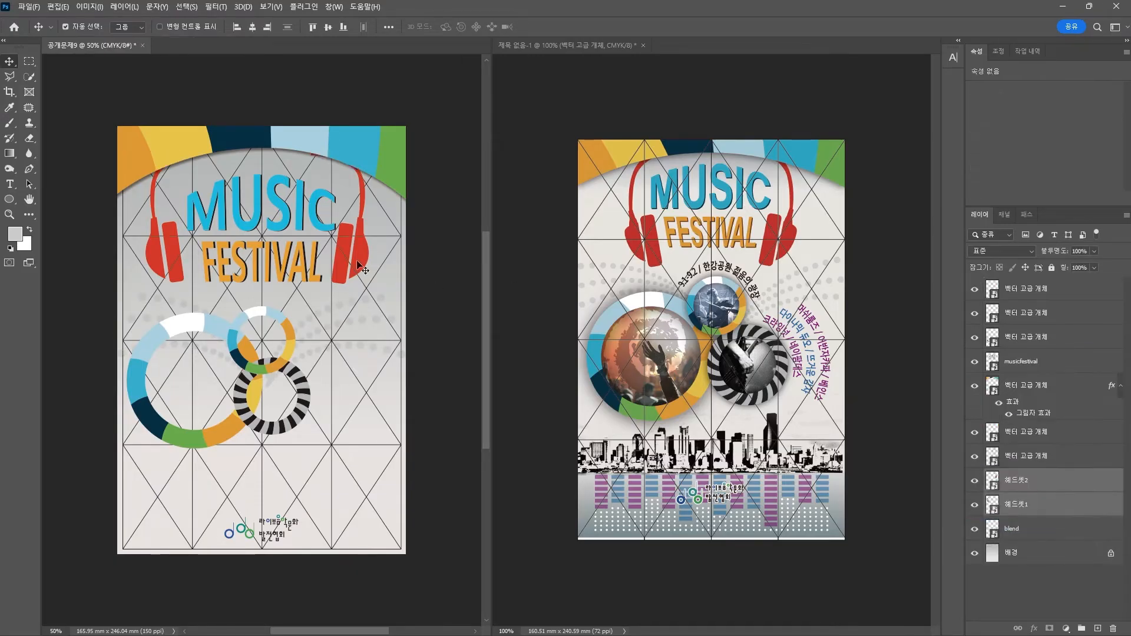
# Move the title up, shift the small coloured ring slightly up and right, and move the striped ring right
pyautogui.moveTo(290, 216); pyautogui.dragTo(289, 203)
pyautogui.moveTo(254, 316); pyautogui.dragTo(260, 307)
pyautogui.moveTo(288, 365); pyautogui.dragTo(309, 365)
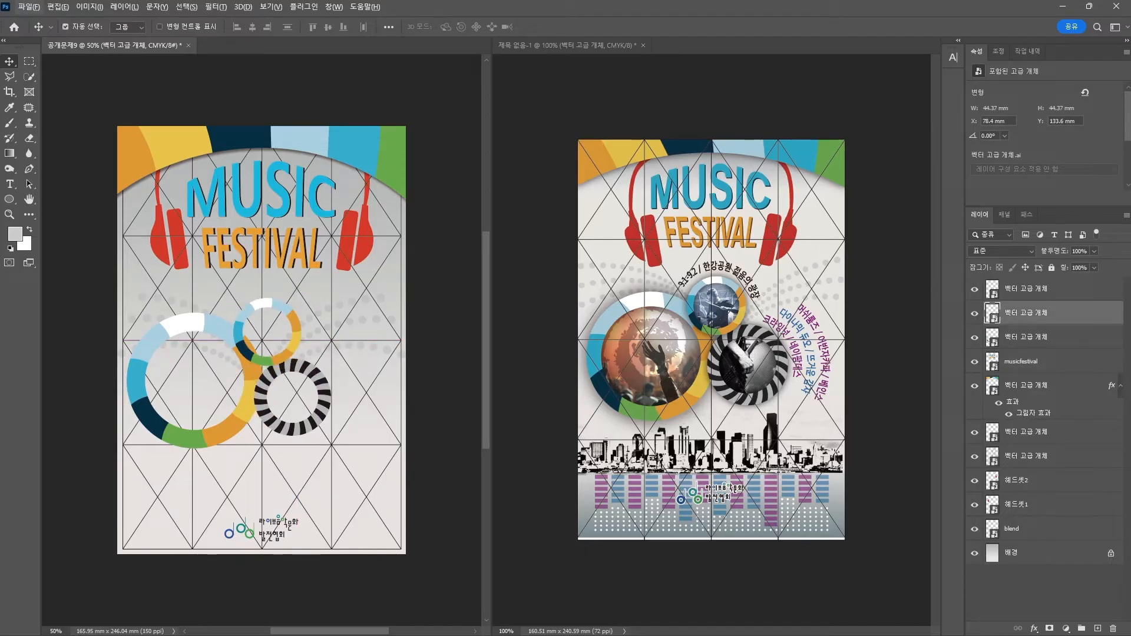
# Check the reference PDF for the circular text and draw a circle about 42 mm wide around the small coloured ring
pyautogui.hotkey('alt', 'Tab')
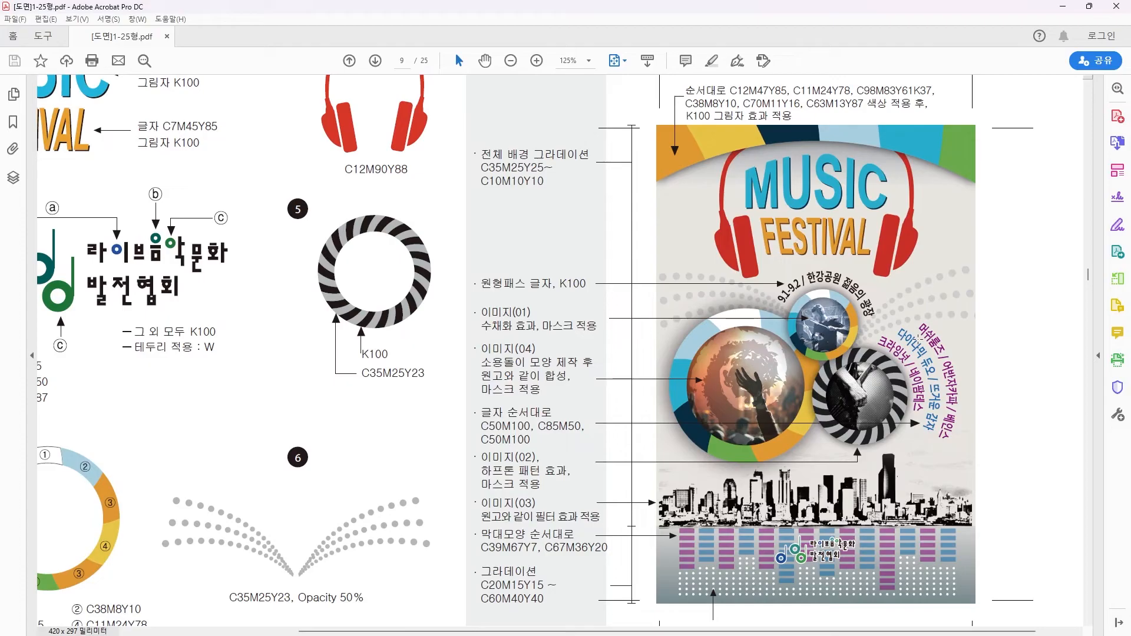
pyautogui.moveTo(788, 6); pyautogui.dragTo(277, 58)
pyautogui.hotkey('alt', 'Tab')
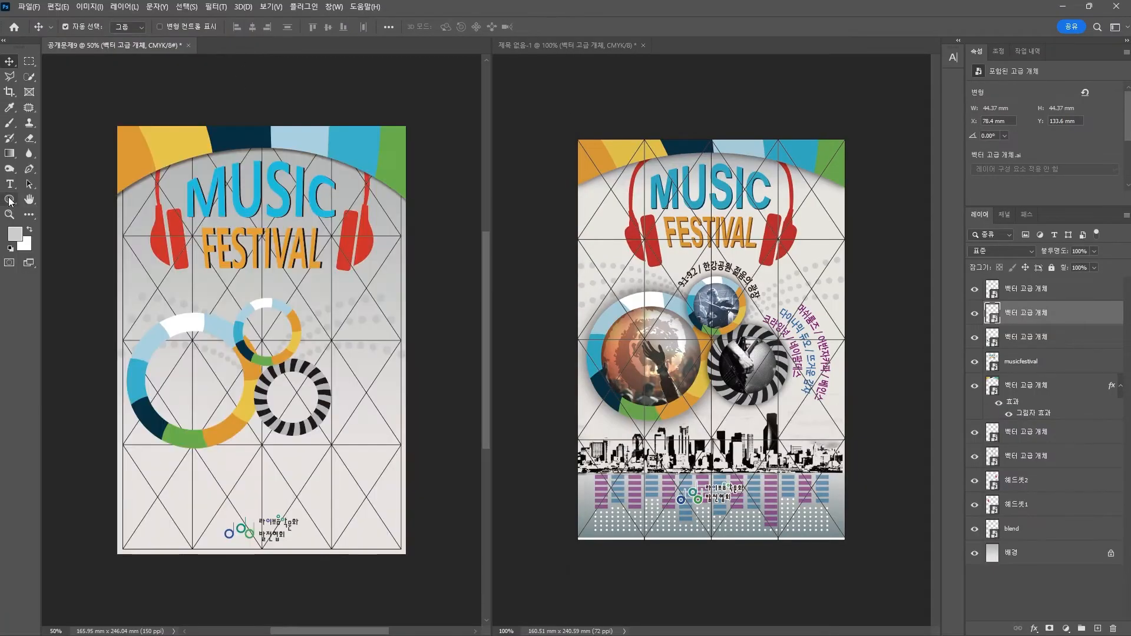
pyautogui.click(9, 199)
pyautogui.moveTo(246, 300); pyautogui.dragTo(308, 382)
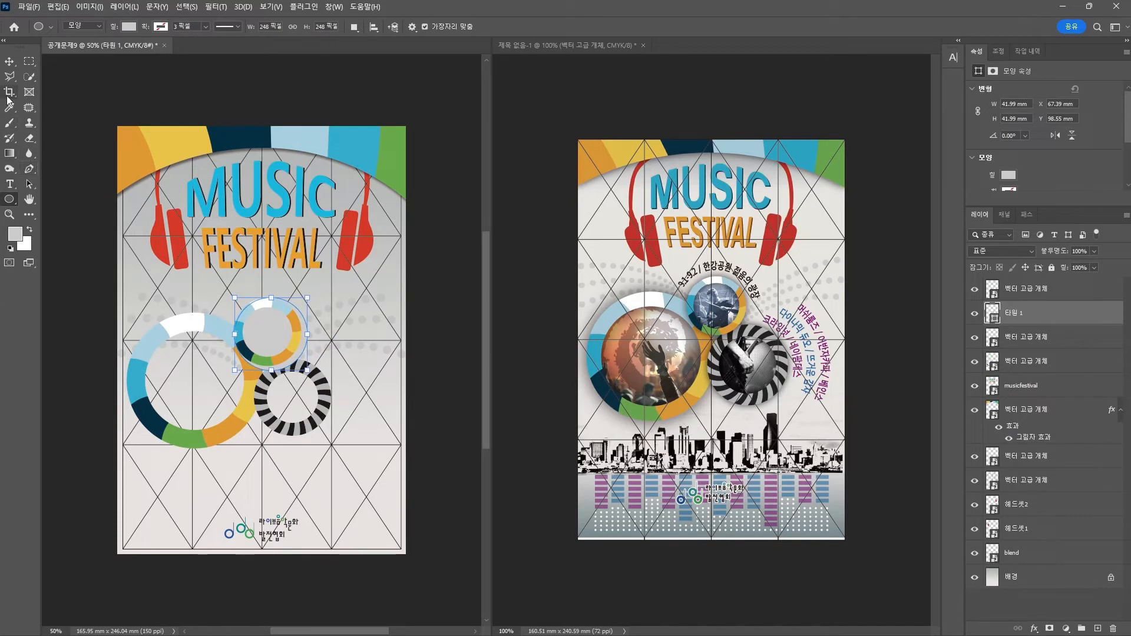
# Add horizontal type along the circle's path reading "9.1-3.2 / 한강공원젊음의 광장"
pyautogui.click(9, 184)
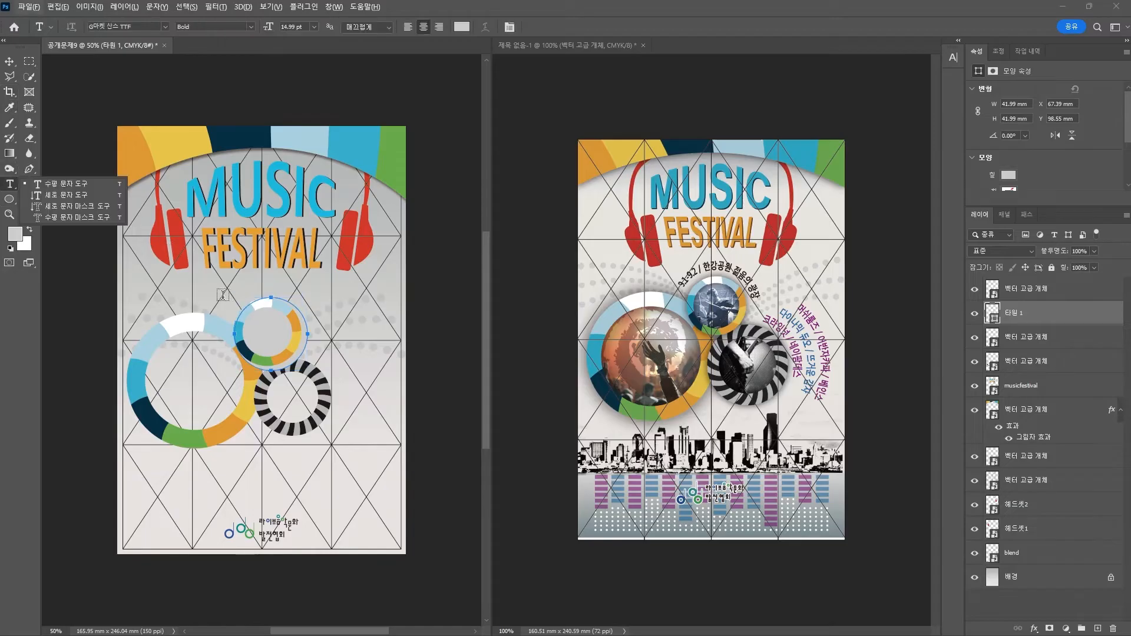
pyautogui.click(61, 184)
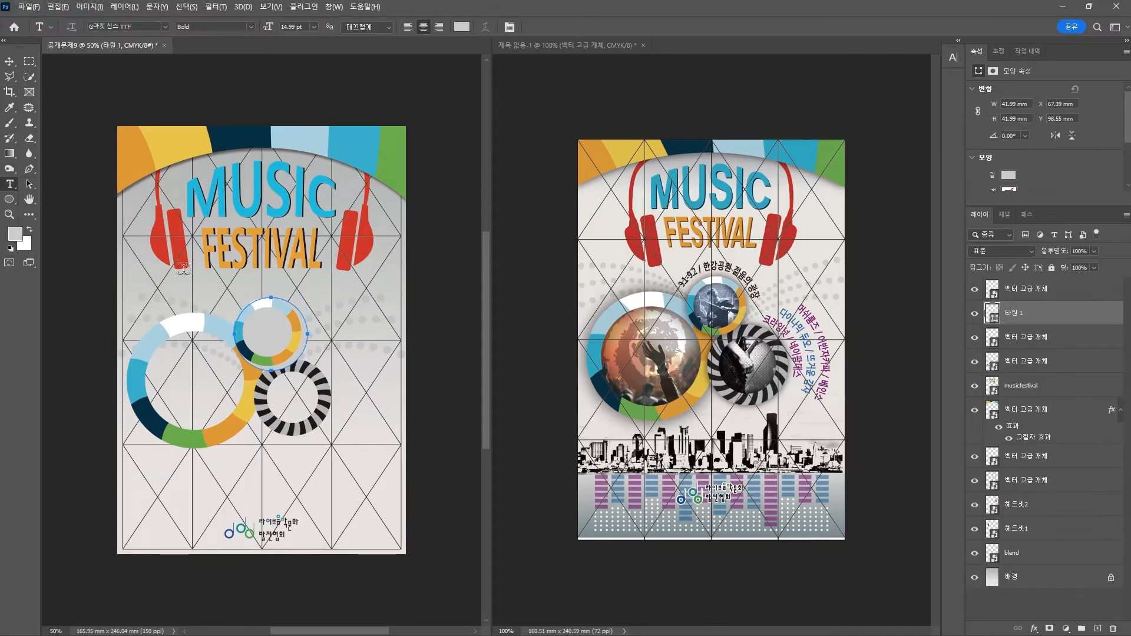
pyautogui.scroll(4, 244, 308)
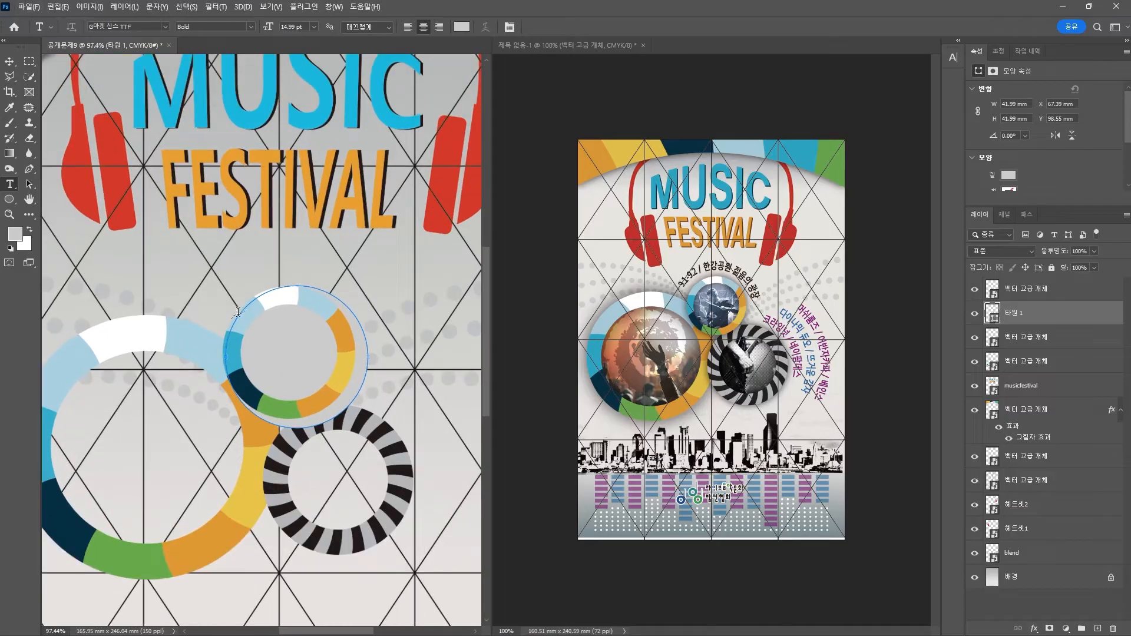
pyautogui.click(246, 301)
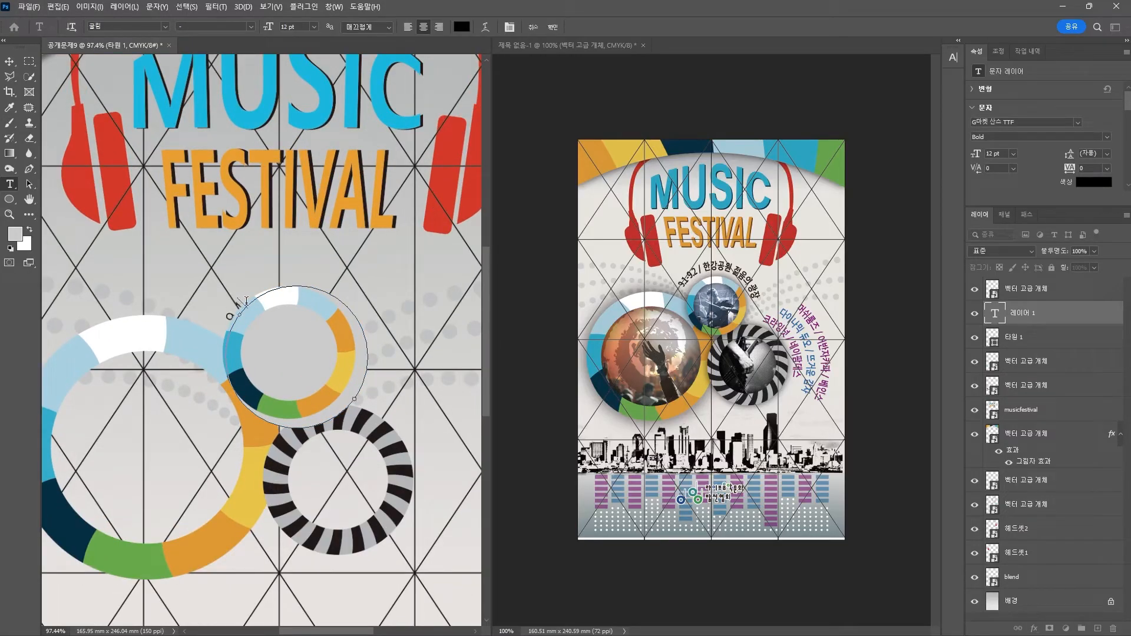
pyautogui.write('01-20/')
pyautogui.write('ㅎ')
pyautogui.write('ㄴ강공원 젊음의')
pyautogui.write(' 광장')
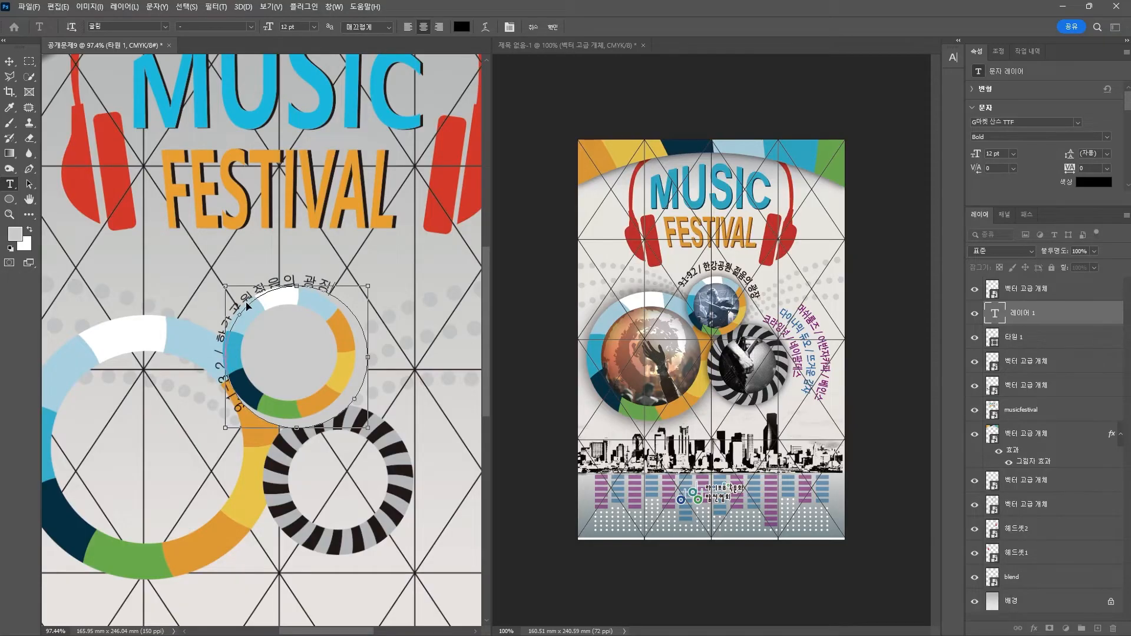
# Set the font of the whole curved text to 맑은 고딕 Bold
pyautogui.hotkey('ctrl', 'a')
pyautogui.click(165, 26)
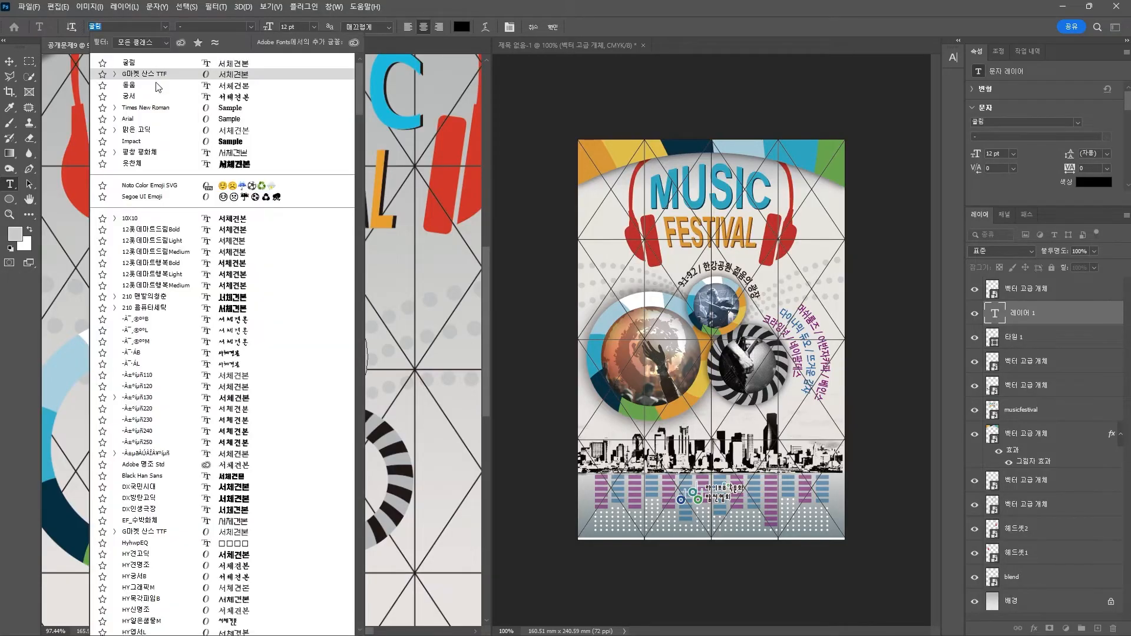
pyautogui.click(140, 130)
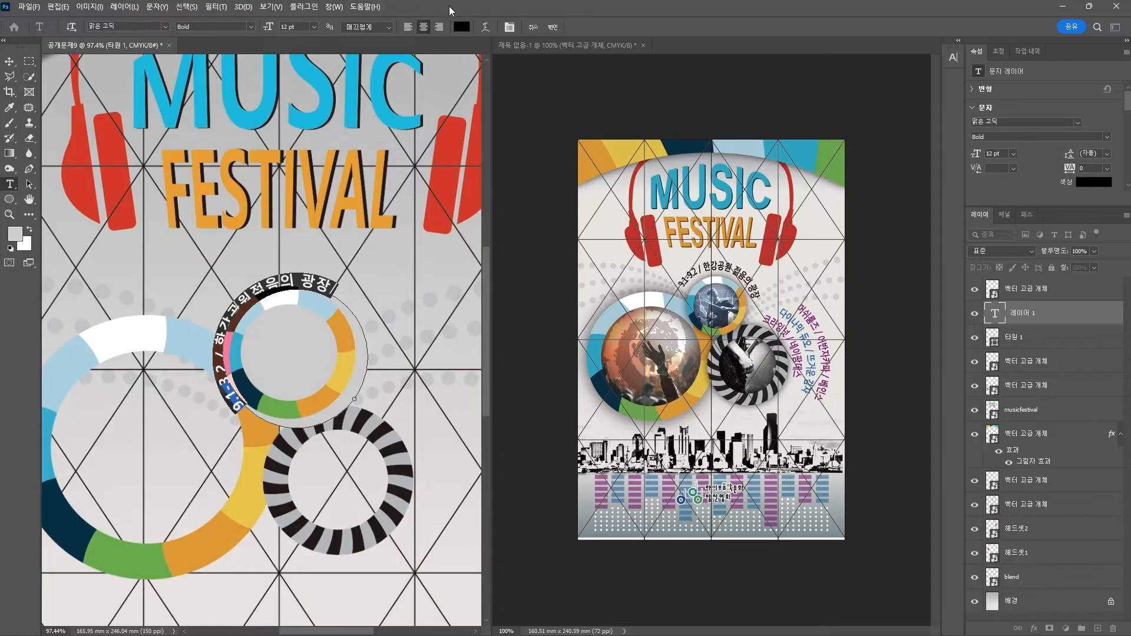
# Set the curved text's colour to C0 M0 Y0 K100
pyautogui.click(461, 27)
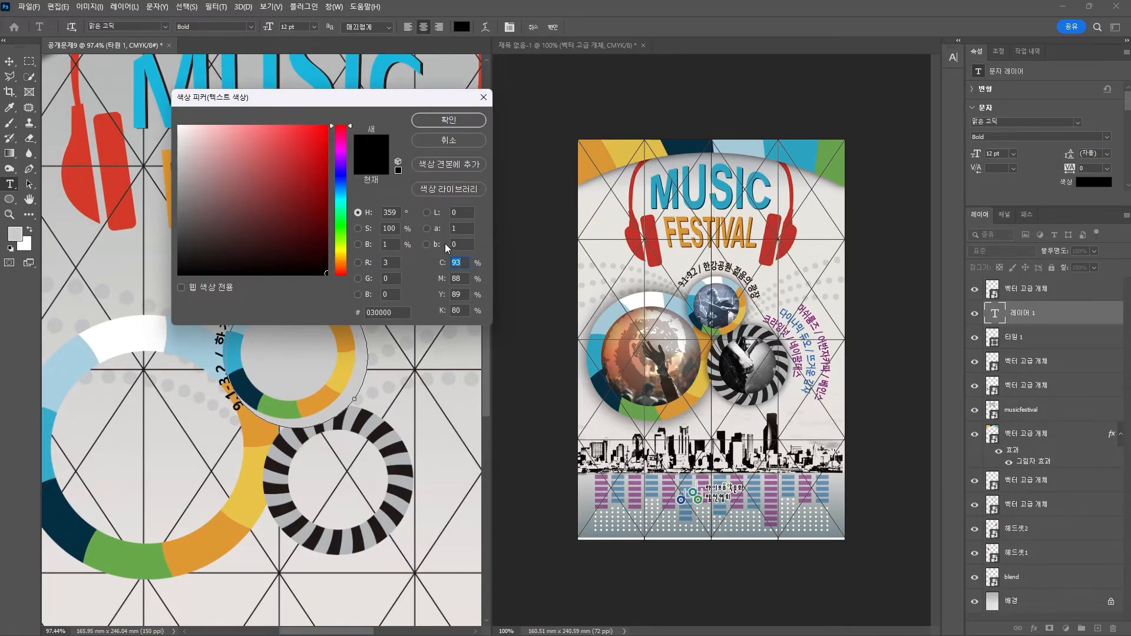
pyautogui.write('0')
pyautogui.press('Tab')
pyautogui.write('0')
pyautogui.press('Tab')
pyautogui.write('0')
pyautogui.press('Tab')
pyautogui.write('100')
pyautogui.press('Return')
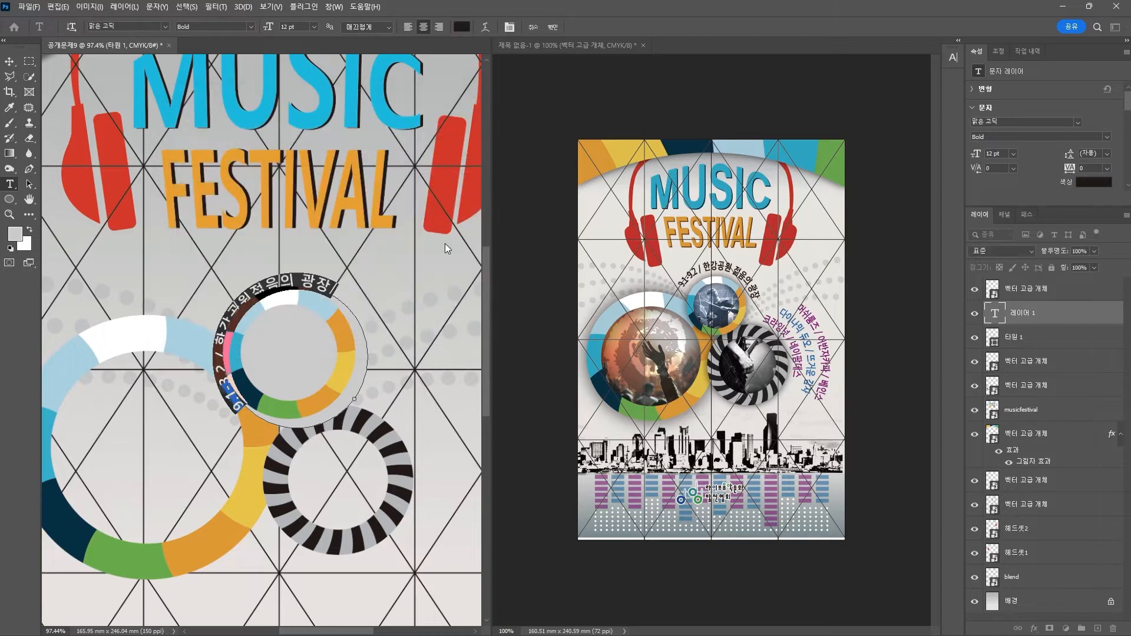
# Move the curved text up and left, and slide it along its path so it arches over the small ring
pyautogui.click(10, 61)
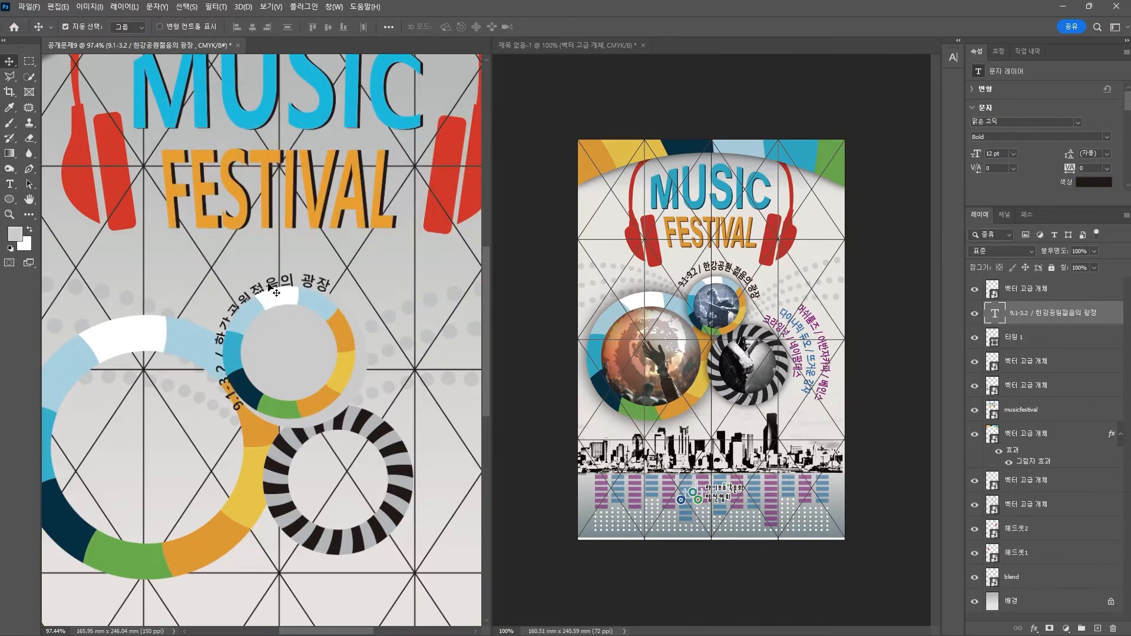
pyautogui.moveTo(265, 282); pyautogui.dragTo(254, 268)
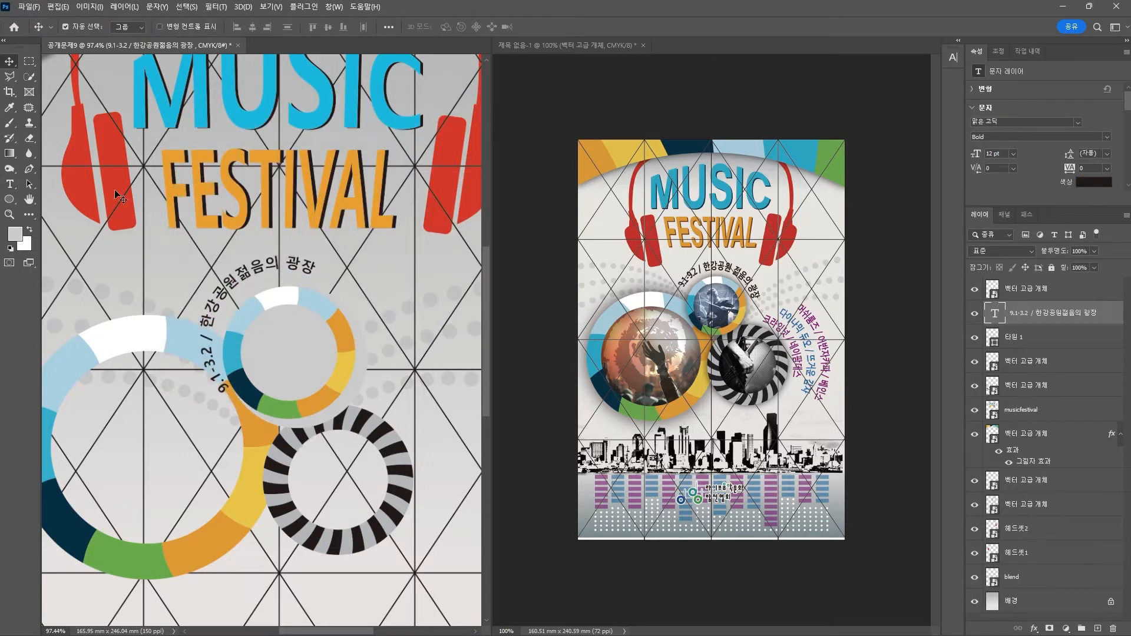
pyautogui.click(28, 182)
pyautogui.rightClick(34, 180)
pyautogui.click(80, 198)
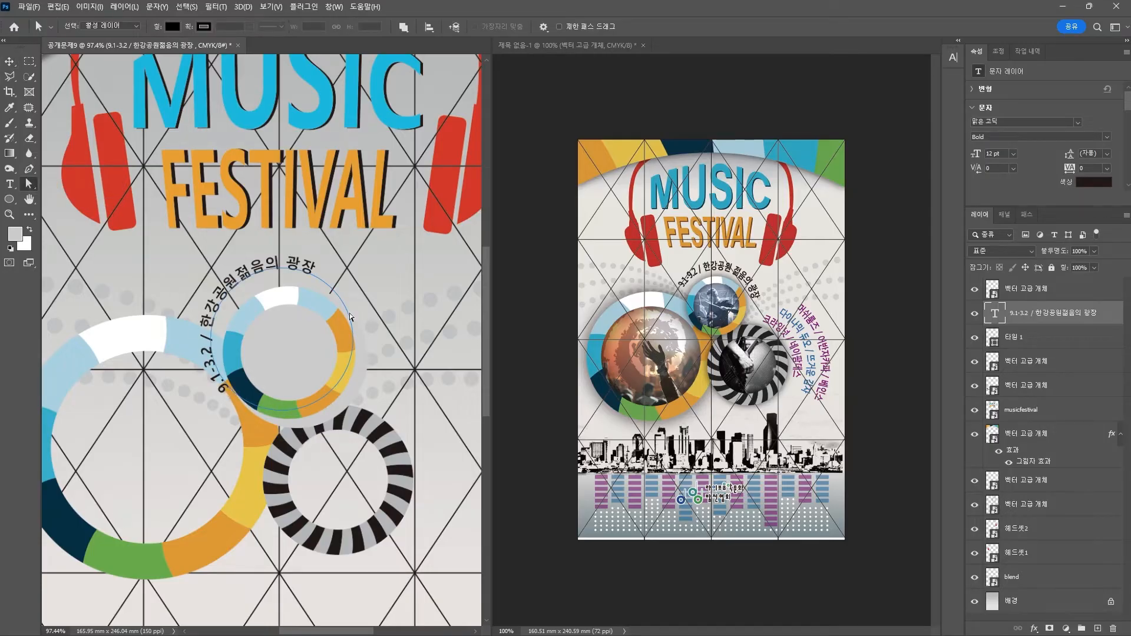
pyautogui.moveTo(315, 279); pyautogui.dragTo(298, 257)
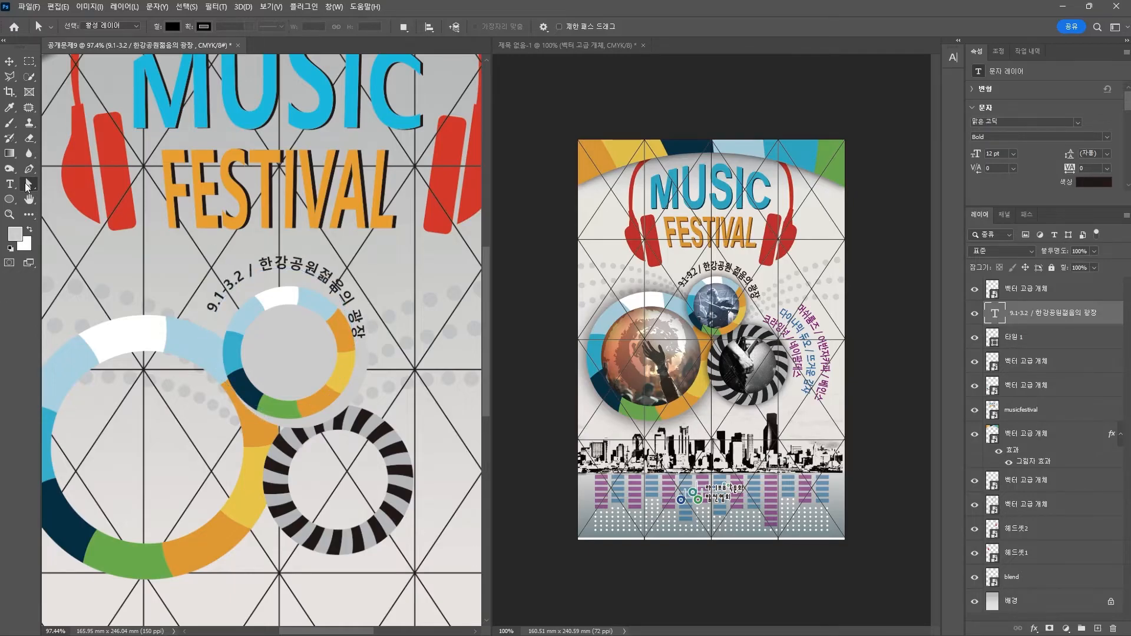
# Correct the date in the curved text to 9.1-9.2
pyautogui.click(10, 184)
pyautogui.click(229, 281)
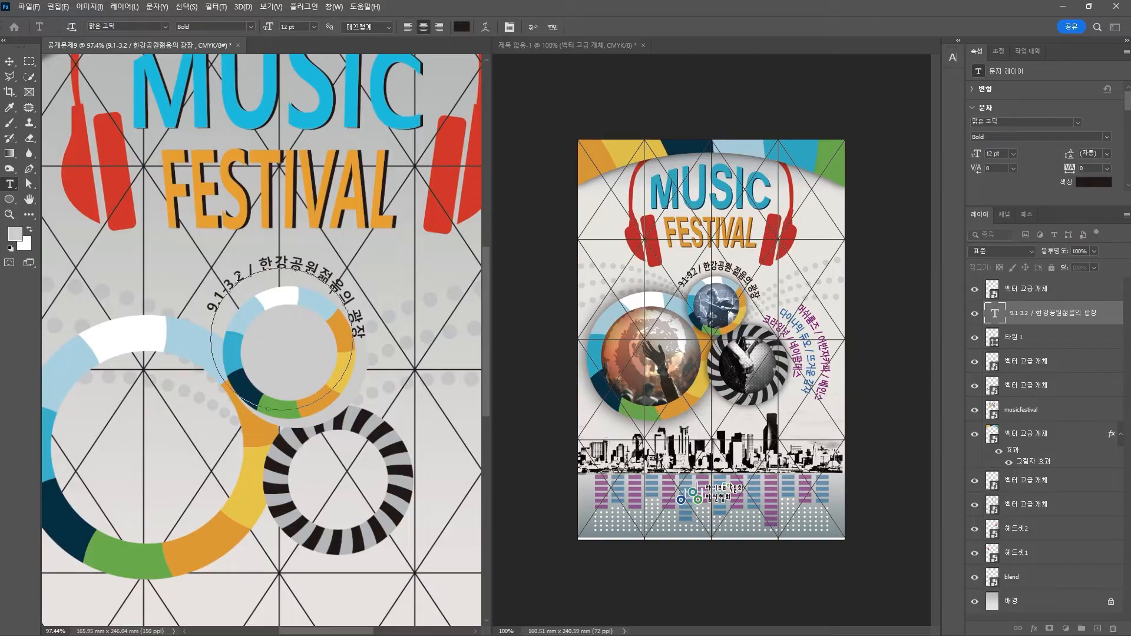
pyautogui.write('9')
pyautogui.press('Delete')
# Shift the curved text slightly down and right around the small ring, and delete the grey helper circle
pyautogui.click(10, 61)
pyautogui.moveTo(281, 267); pyautogui.dragTo(288, 276)
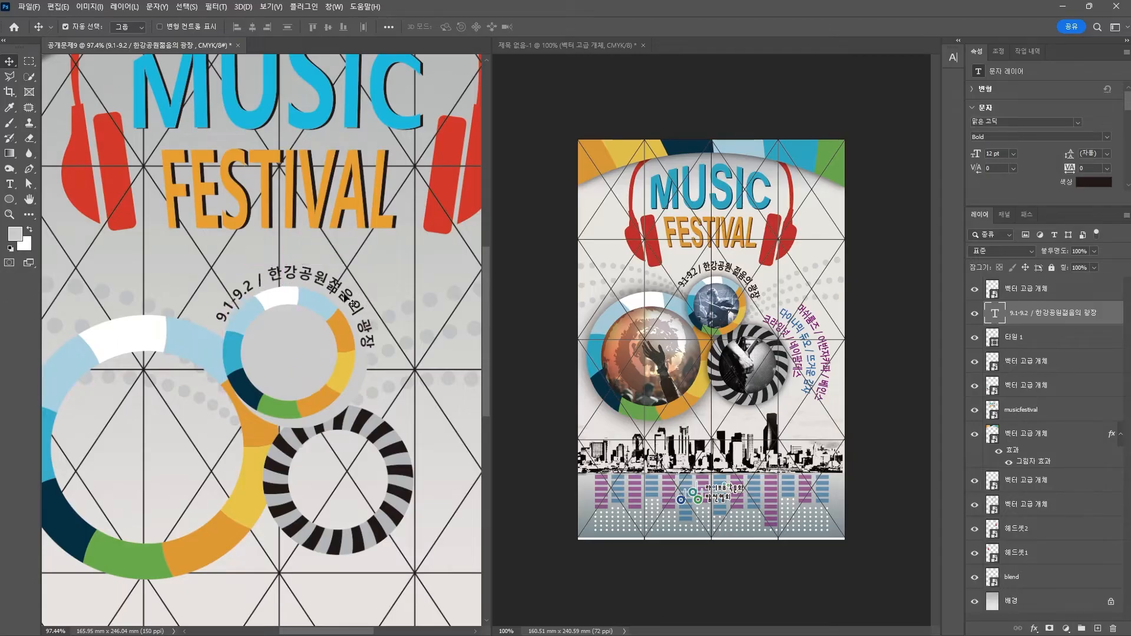
pyautogui.moveTo(361, 389); pyautogui.dragTo(196, 444)
pyautogui.press('Delete')
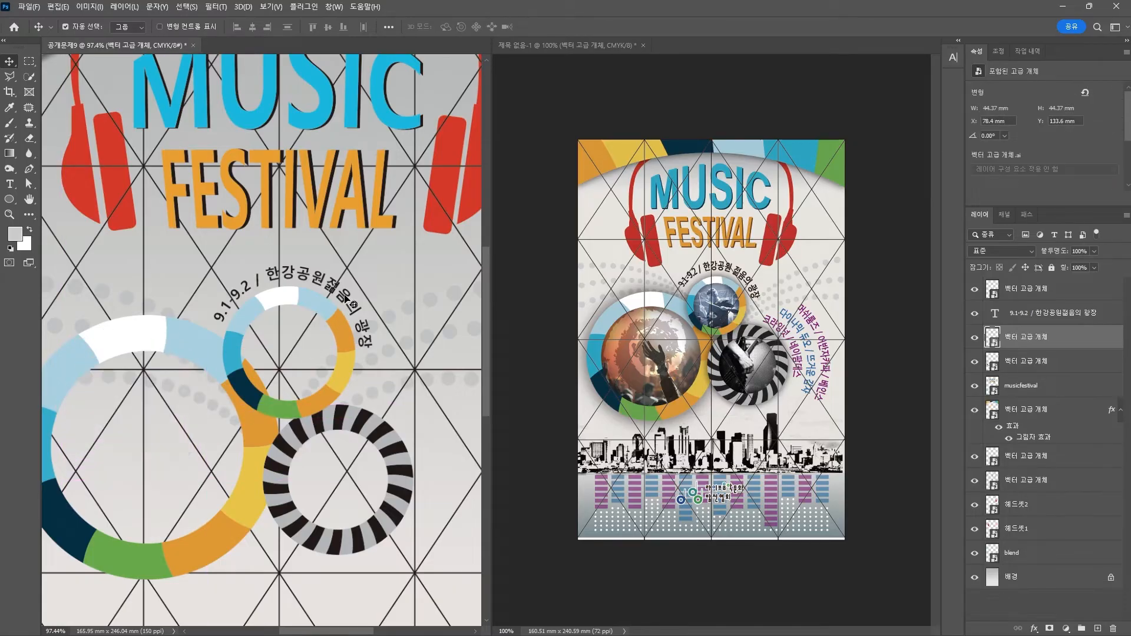
# Set the curved text above the small ring to -40 tracking and 89% horizontal scale
pyautogui.doubleClick(351, 303)
pyautogui.hotkey('alt', 'Left')
pyautogui.hotkey('alt', 'Left')
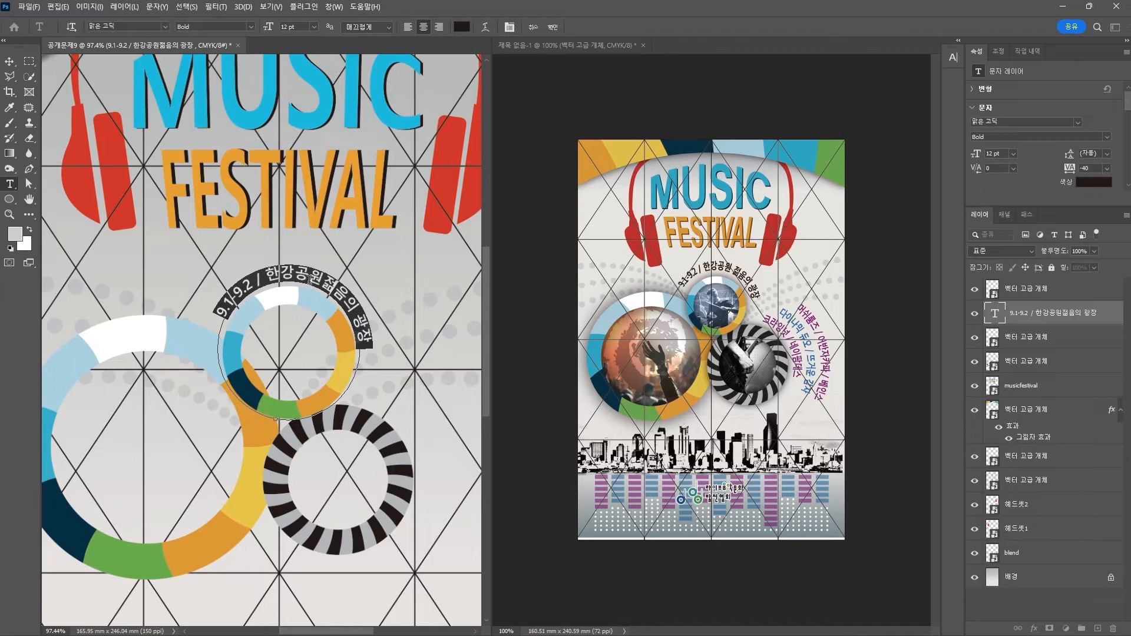
pyautogui.press('ctrl')
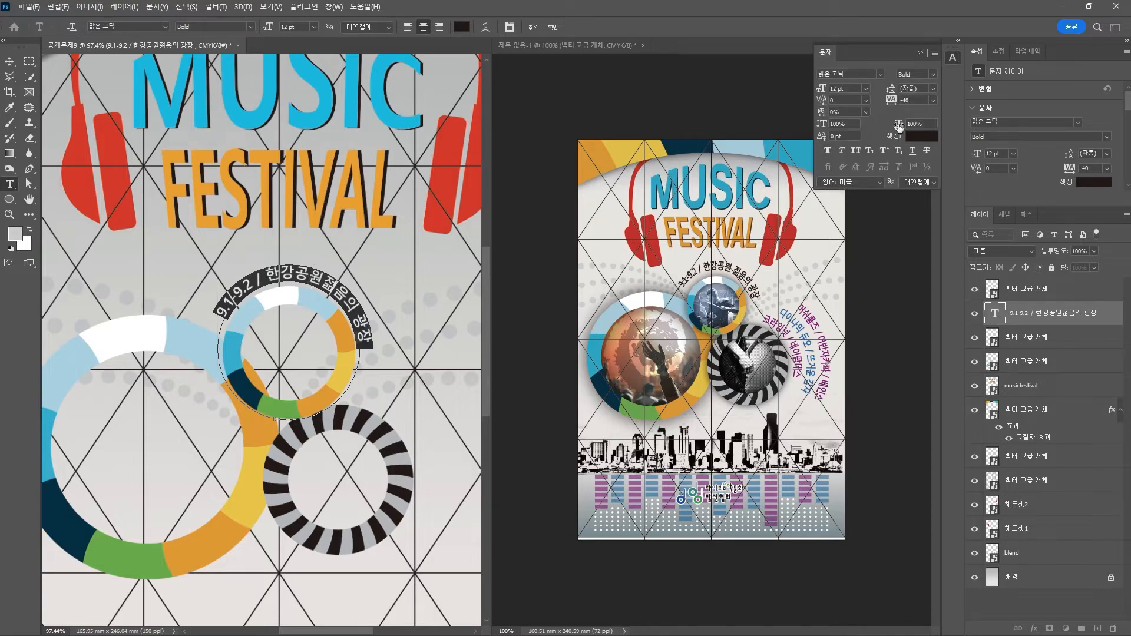
pyautogui.press('Down')
pyautogui.press('Down')
pyautogui.press('Down')
pyautogui.press('Down')
pyautogui.press('Down')
pyautogui.press('Down')
pyautogui.press('Down')
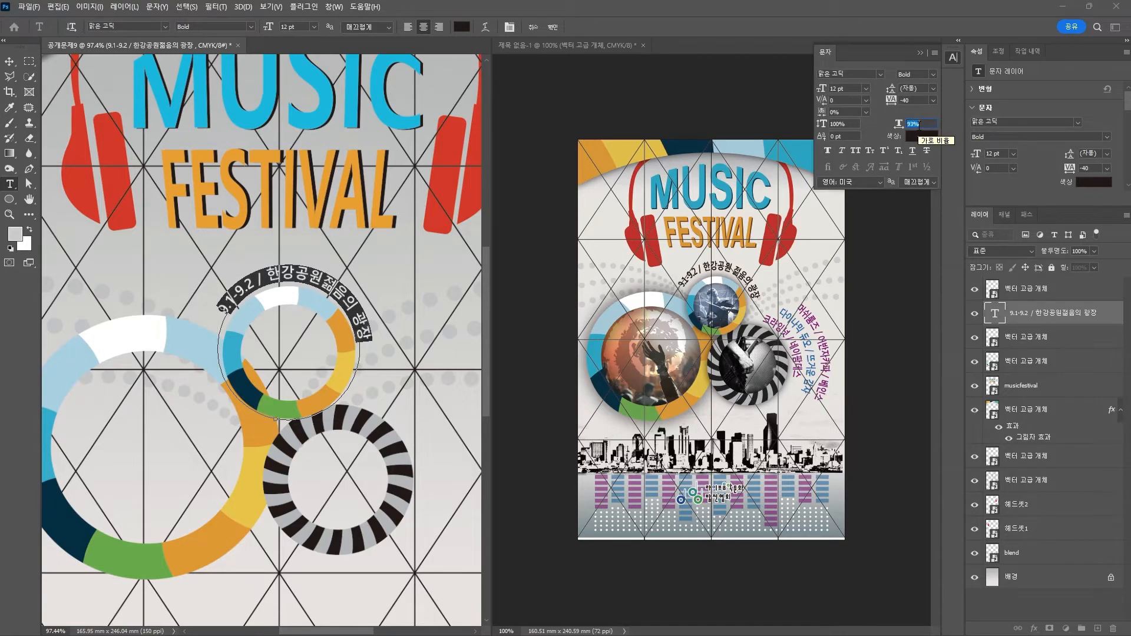
pyautogui.press('Down')
pyautogui.press('Down')
pyautogui.press('Down')
pyautogui.press('Down')
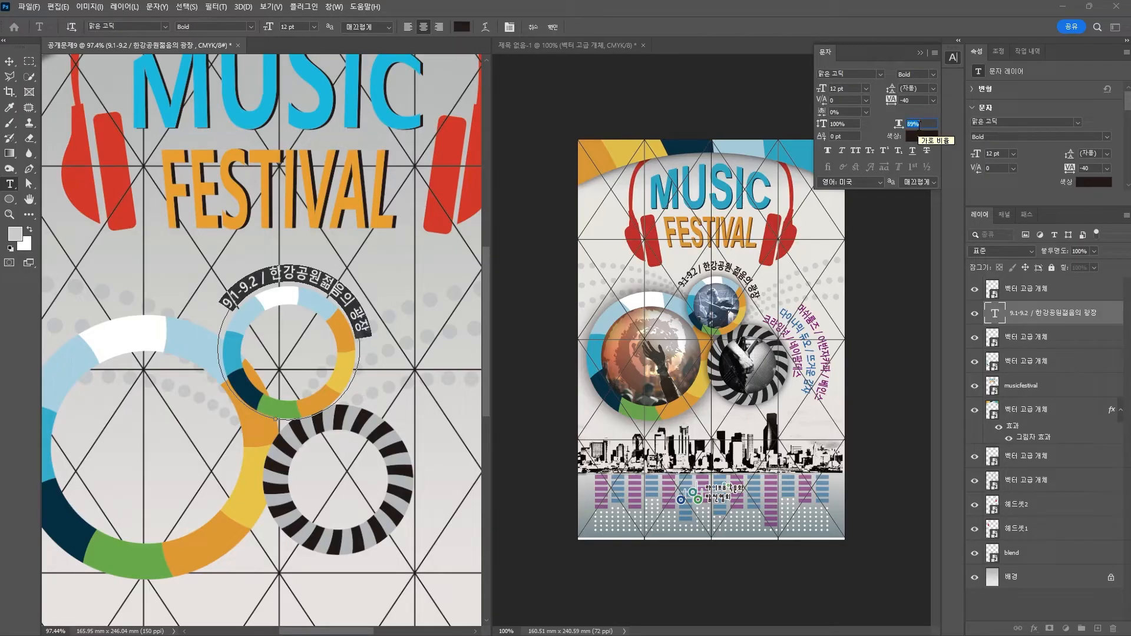
pyautogui.click(9, 61)
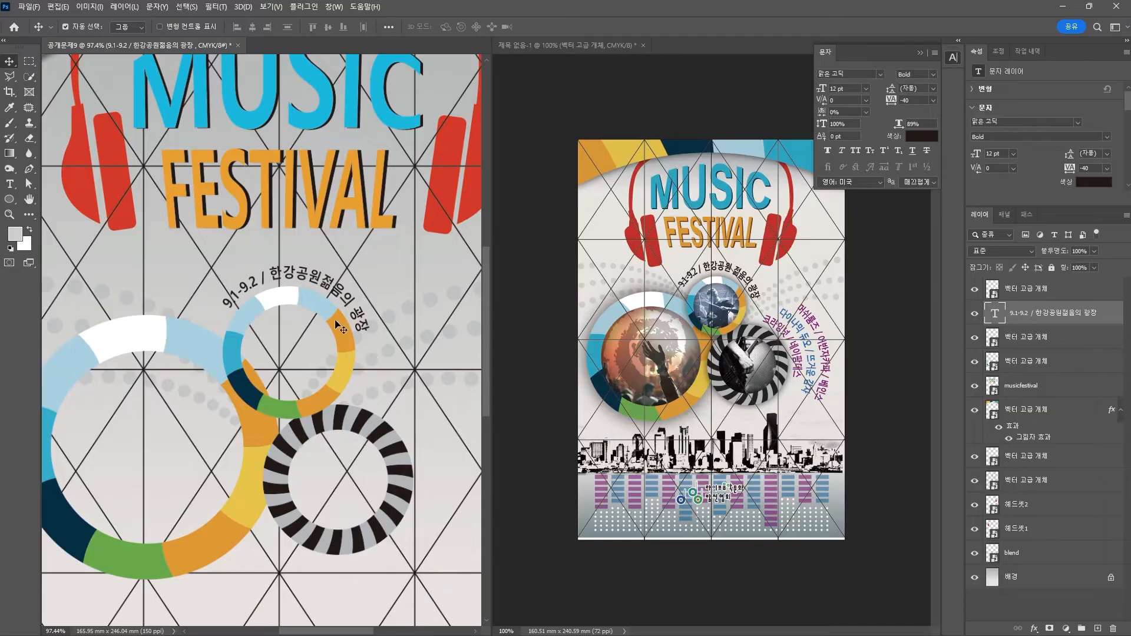
# Fill the small ring's hole with a grey circle, nudging it upward and enlarging it to about 29 mm across
pyautogui.press('u')
pyautogui.moveTo(242, 306); pyautogui.dragTo(337, 403)
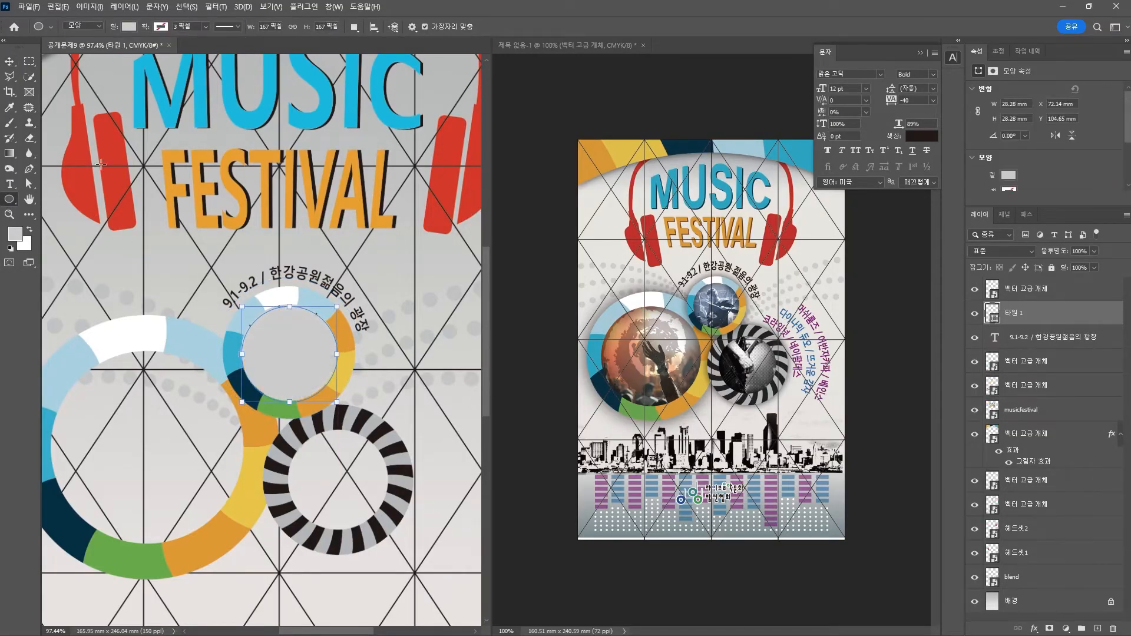
pyautogui.click(9, 62)
pyautogui.press('Up')
pyautogui.press('Up')
pyautogui.press('Up')
pyautogui.press('Up')
pyautogui.press('Up')
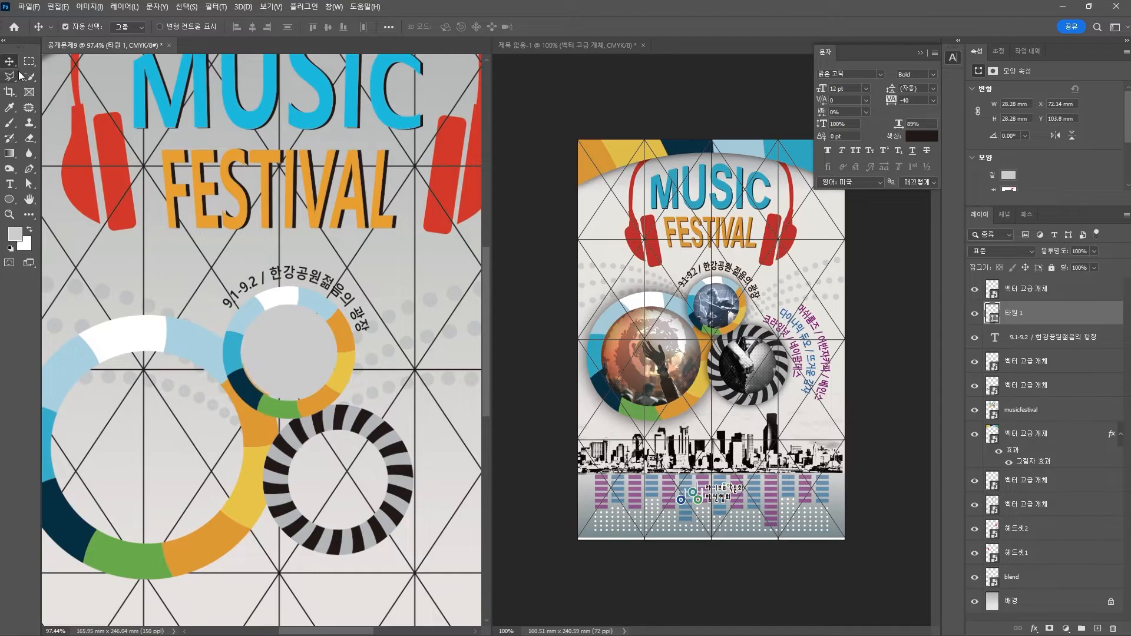
pyautogui.hotkey('ctrl', 't')
pyautogui.moveTo(338, 400); pyautogui.dragTo(340, 407)
pyautogui.press('Return')
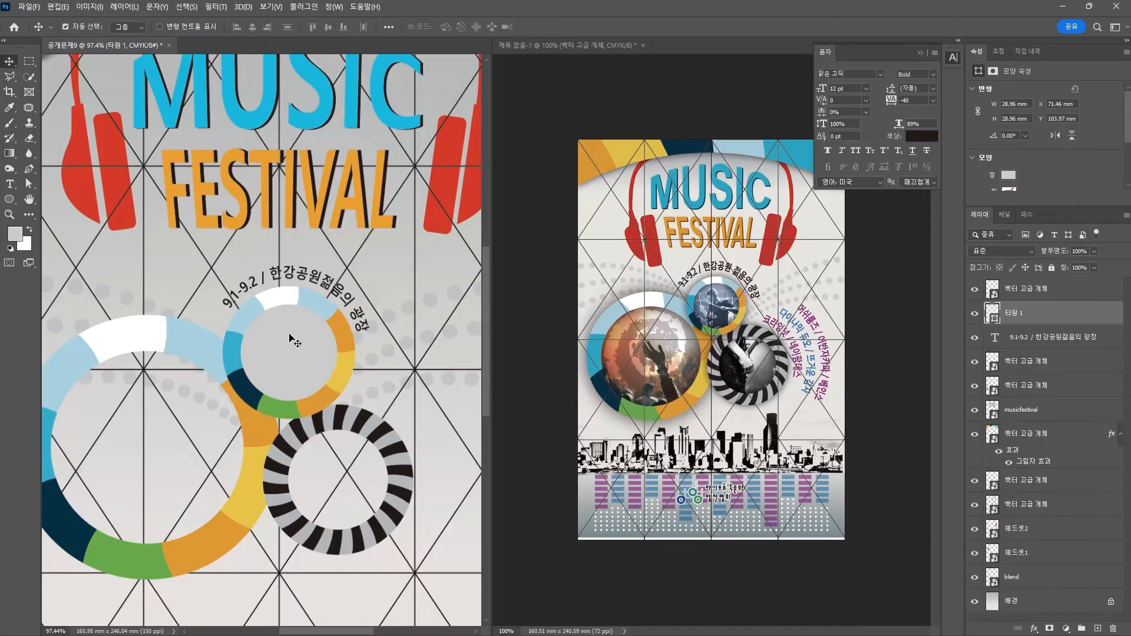
# Copy the grey circle into the striped ring's hole and enlarge the copy to about 29.8 mm across
pyautogui.moveTo(318, 352); pyautogui.dragTo(284, 448)
pyautogui.scroll(2, 273, 411)
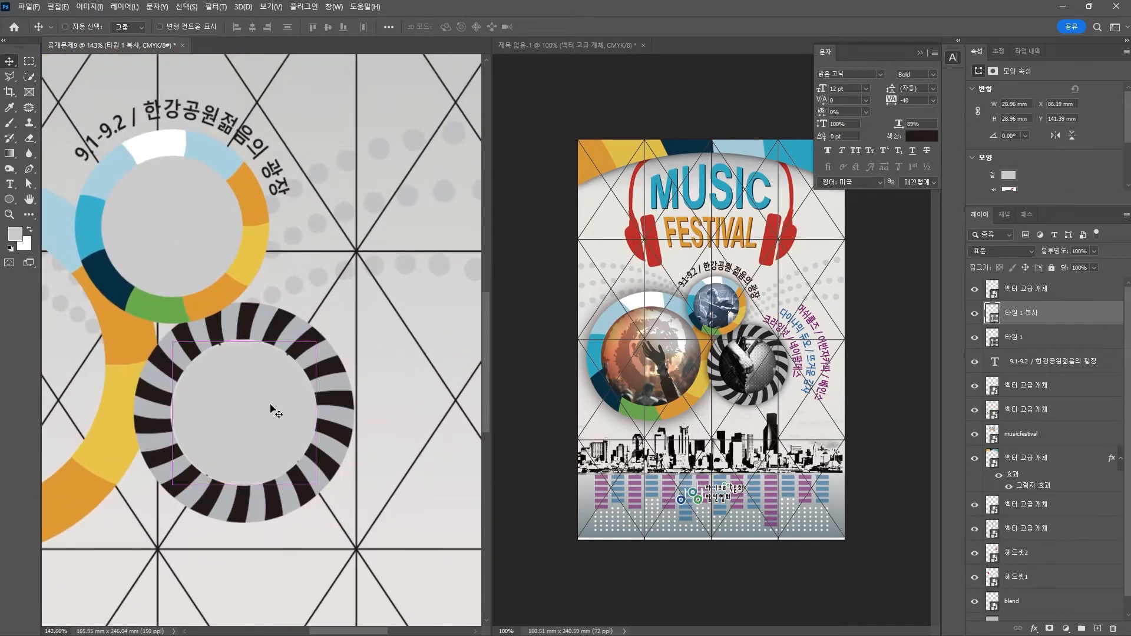
pyautogui.hotkey('ctrl', 't')
pyautogui.moveTo(316, 340); pyautogui.dragTo(318, 339)
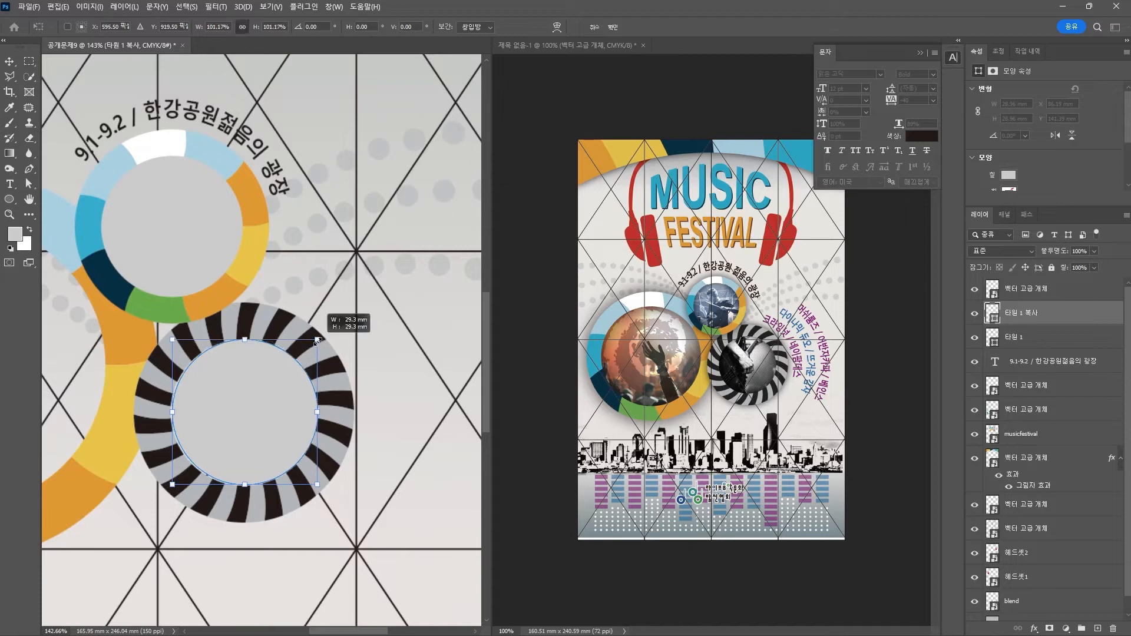
pyautogui.press('Return')
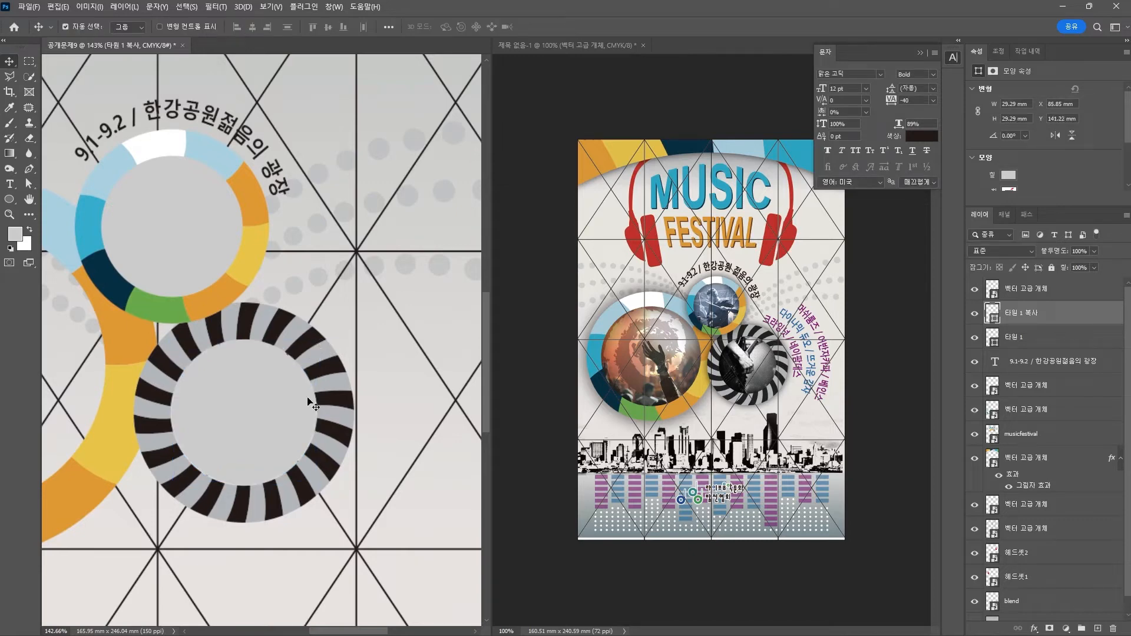
pyautogui.scroll(-2, 259, 395)
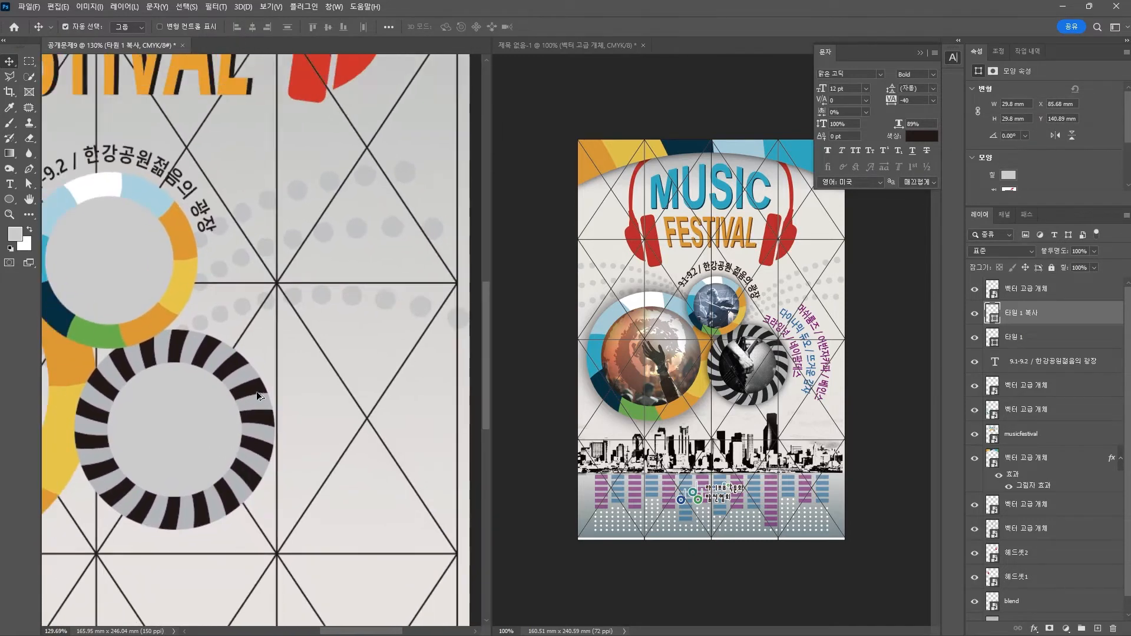
# Draw a helper circle about 45 mm across over the striped ring and add the text 크라잉넛 / 네이팜데스 along its edge
pyautogui.scroll(-2, 260, 396)
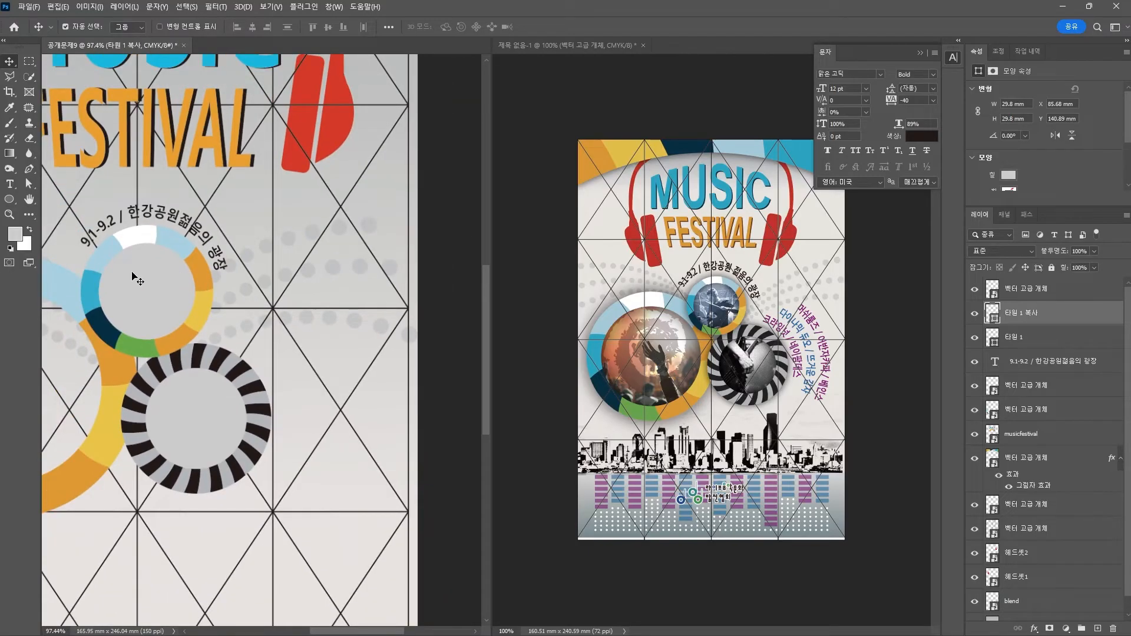
pyautogui.click(9, 199)
pyautogui.moveTo(126, 341); pyautogui.dragTo(275, 492)
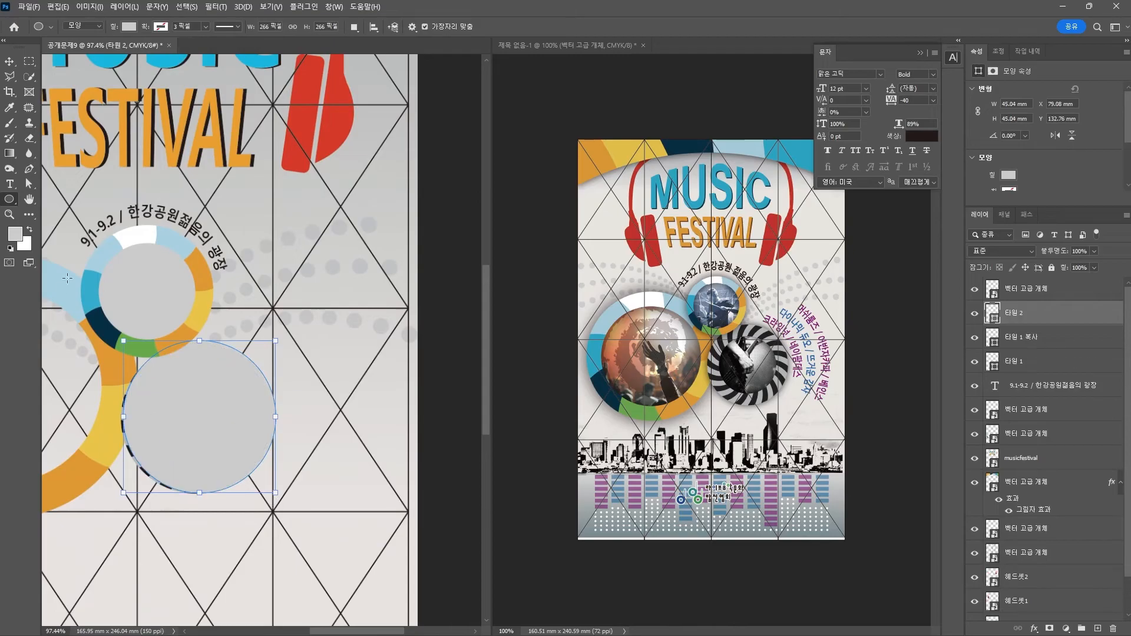
pyautogui.press('t')
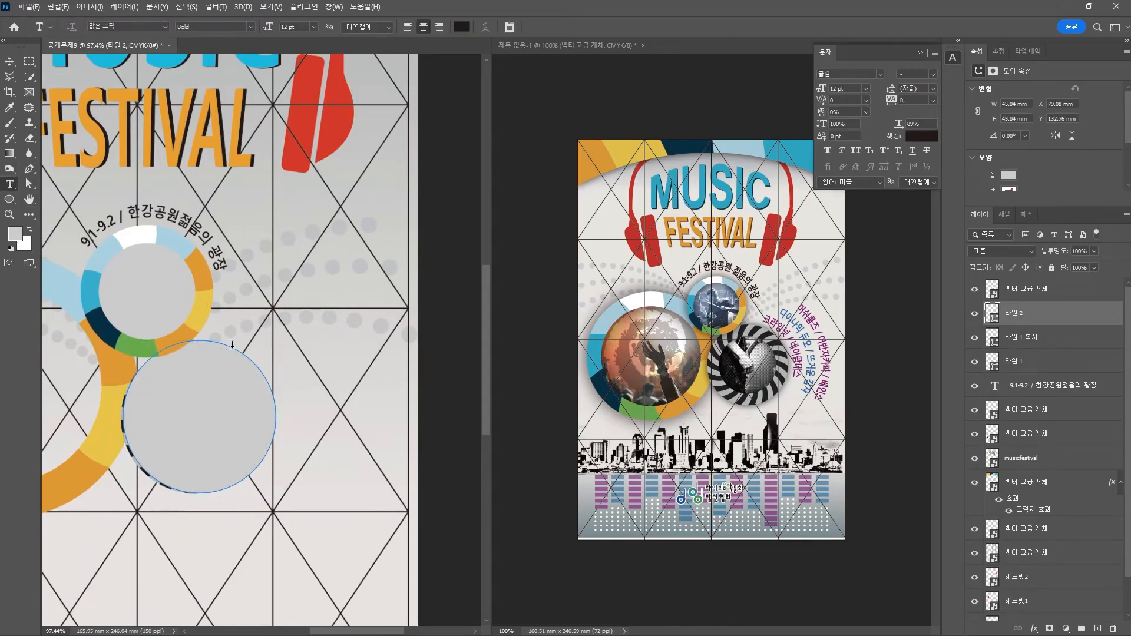
pyautogui.click(232, 345)
pyautogui.write('크')
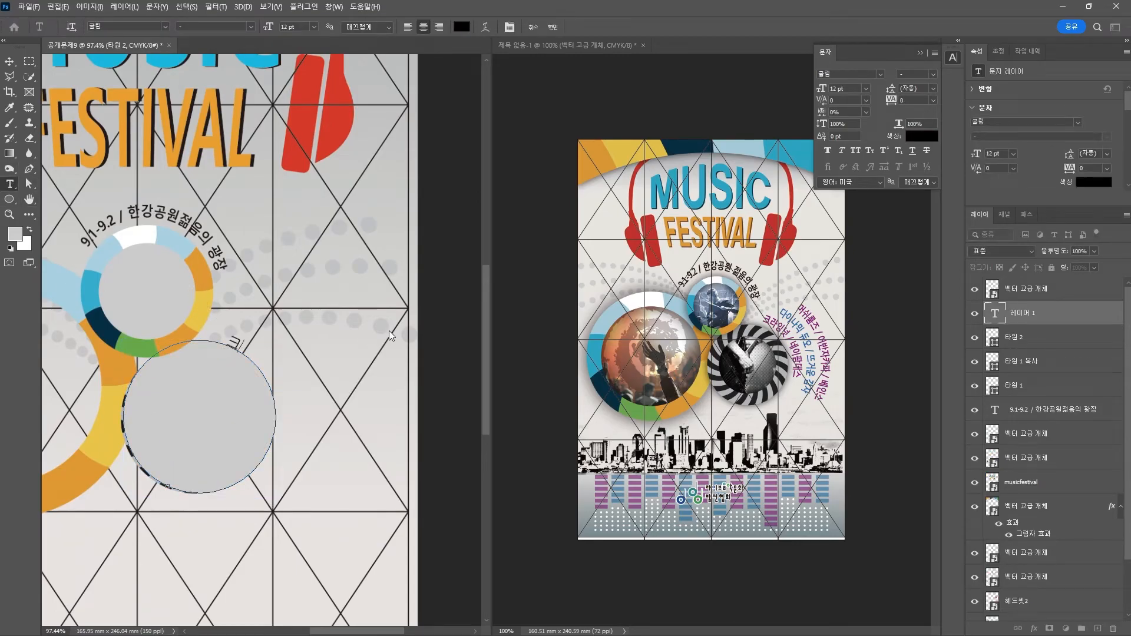
pyautogui.write('라잉넛 / 데이브')
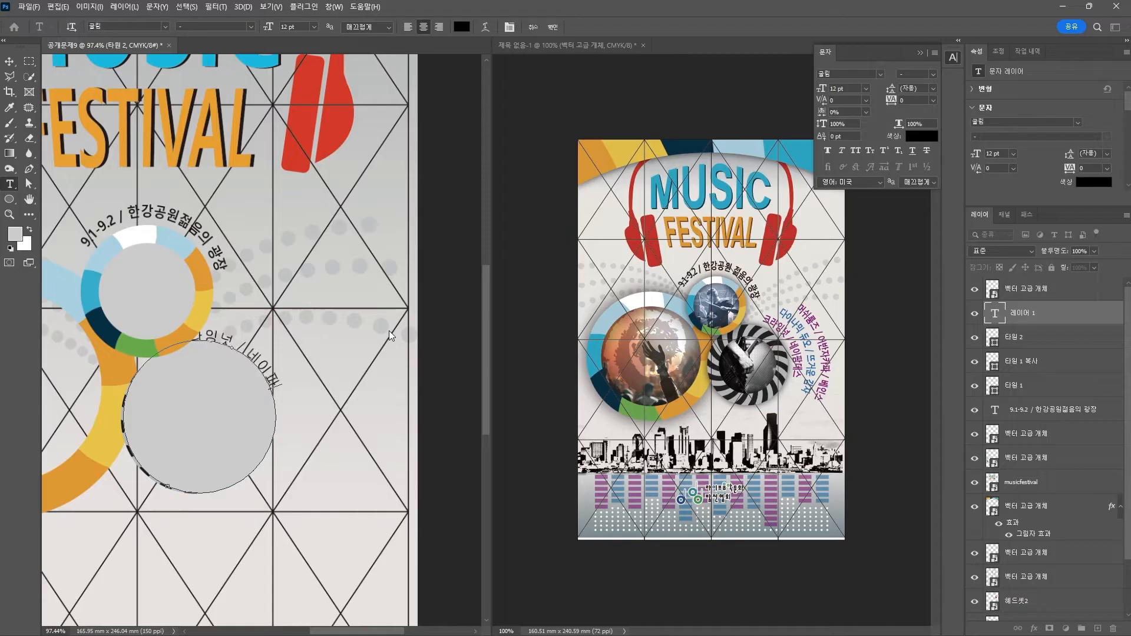
pyautogui.write('ㅁ데스')
pyautogui.hotkey('ctrl', 'Return')
# Rotate the 크라잉넛 / 네이팜데스 text clockwise around the striped ring's right side, shift it slightly outward, and delete the helper circle
pyautogui.hotkey('ctrl', 't')
pyautogui.moveTo(303, 323); pyautogui.dragTo(284, 420)
pyautogui.press('Return')
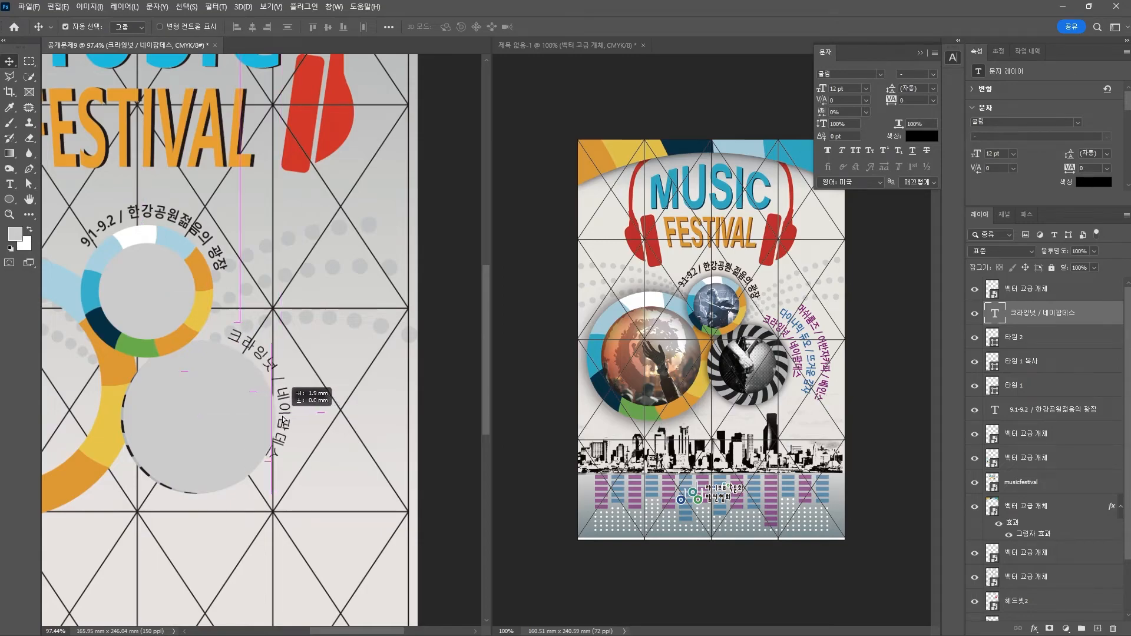
# Set the 크라잉넛 / 네이팜데스 text's colour to C50 M100 Y0 K0
pyautogui.doubleClick(276, 366)
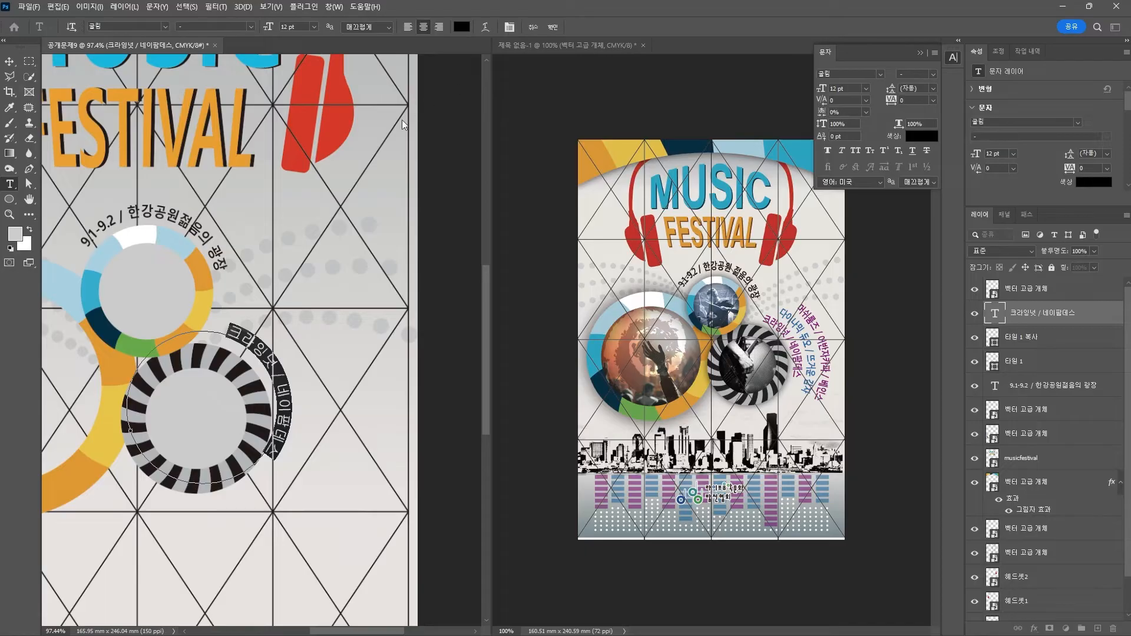
pyautogui.click(922, 136)
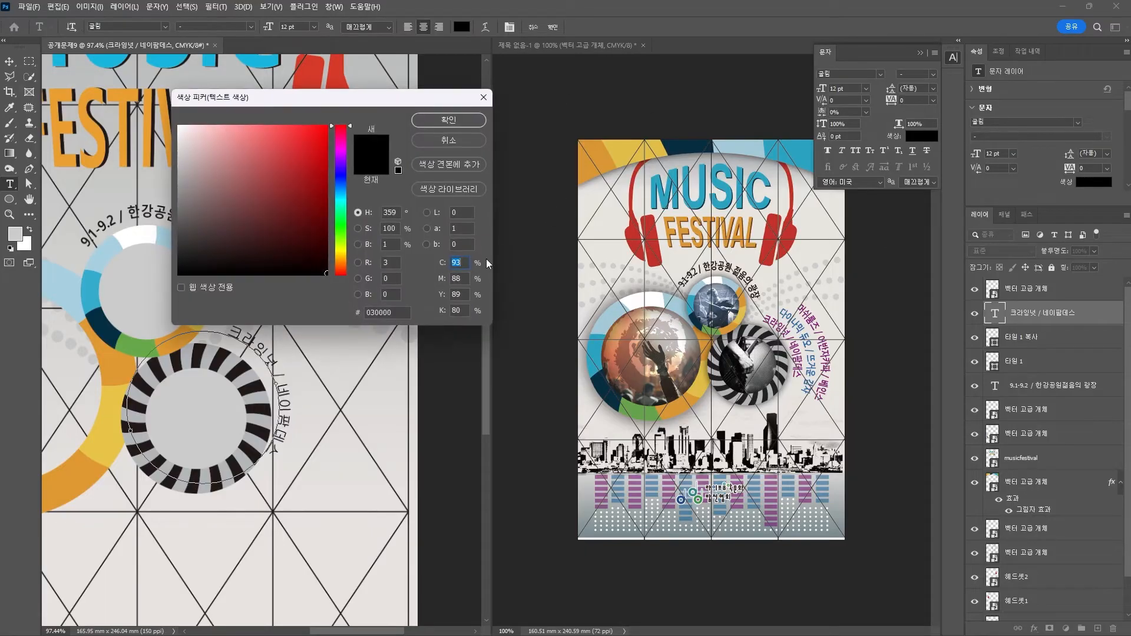
pyautogui.write('50100')
pyautogui.press('Tab')
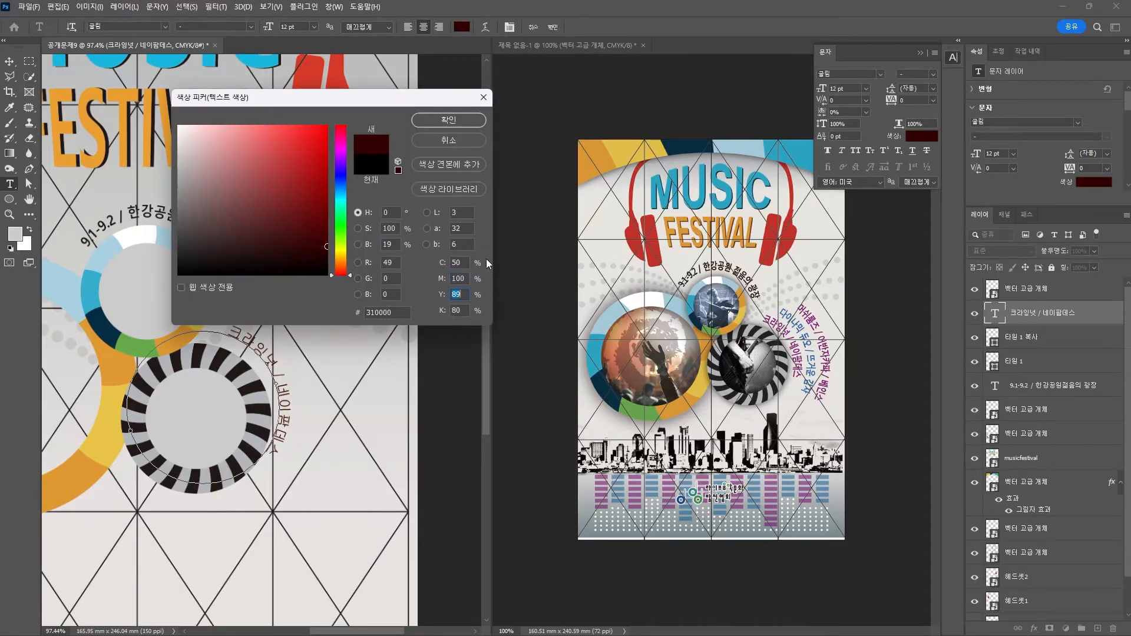
pyautogui.write('0')
pyautogui.press('Tab')
pyautogui.write('0')
pyautogui.press('Return')
# Change the purple curved text's font to 맑은 고딕 Bold
pyautogui.click(165, 26)
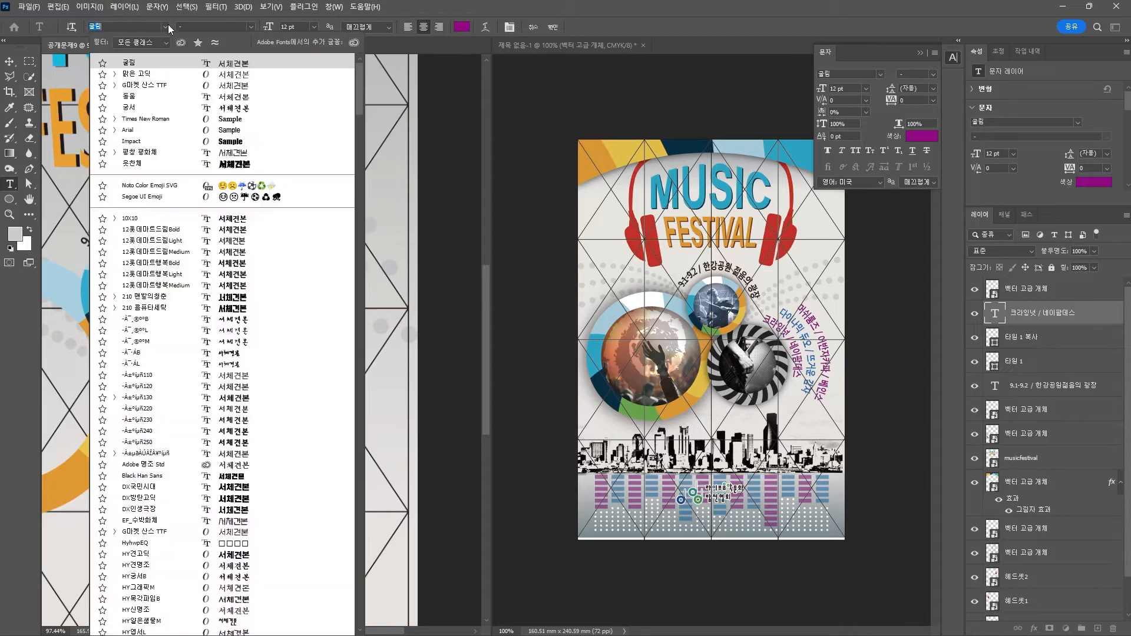
pyautogui.click(135, 72)
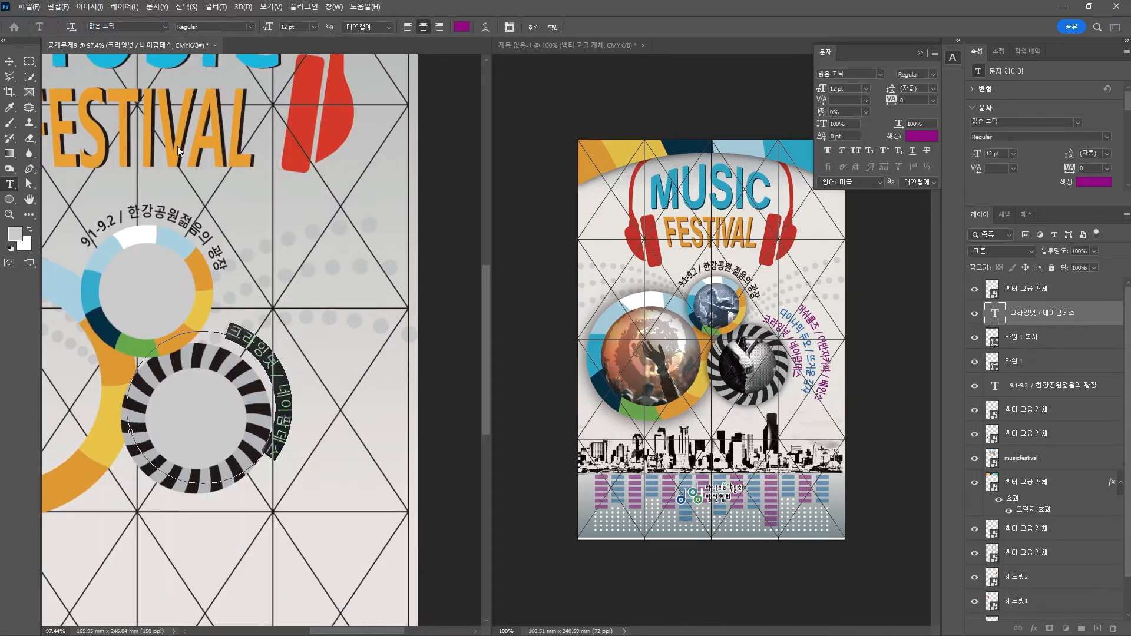
pyautogui.click(252, 27)
pyautogui.click(187, 62)
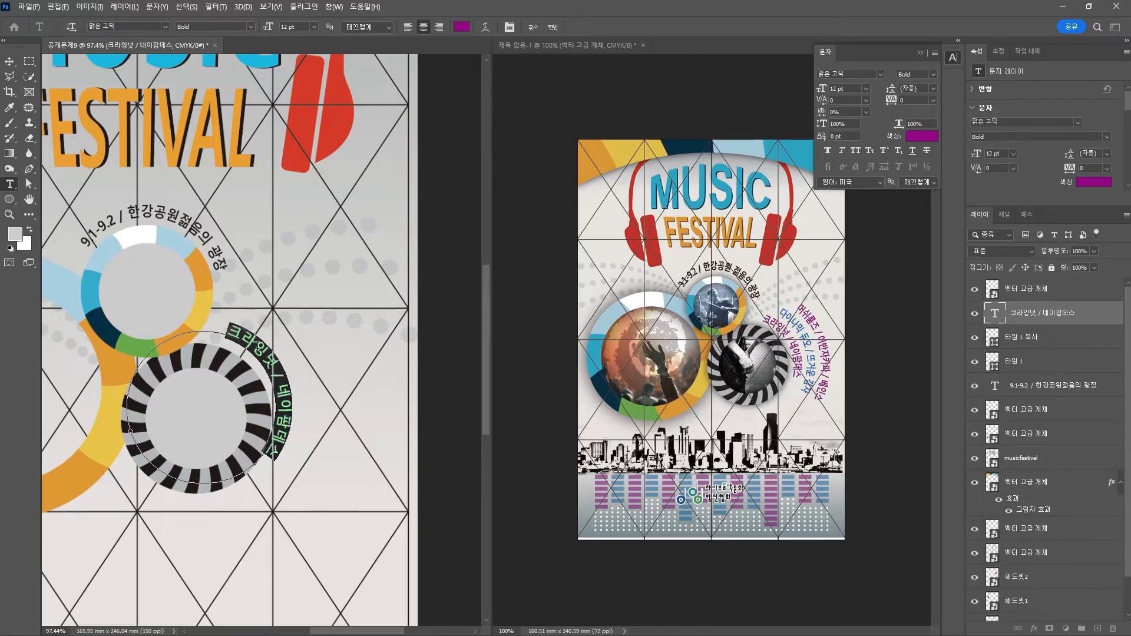
# Set the purple curved text to -80 tracking and 80% horizontal scale
pyautogui.hotkey('alt', 'Left')
pyautogui.hotkey('alt', 'Left')
pyautogui.hotkey('alt', 'Left')
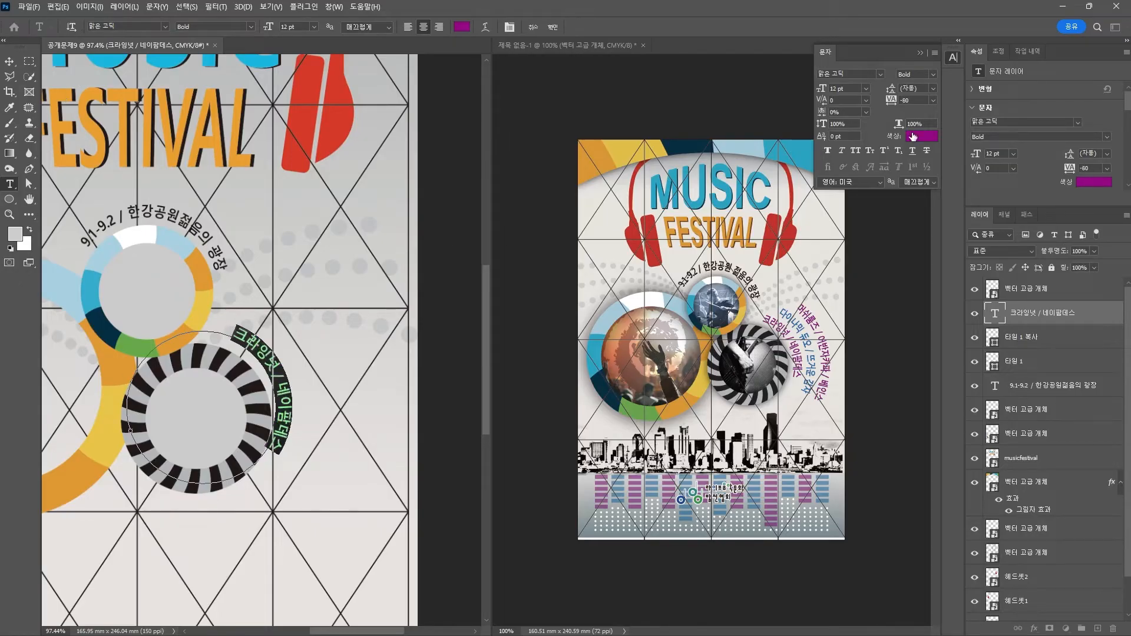
pyautogui.write('80')
pyautogui.press('Return')
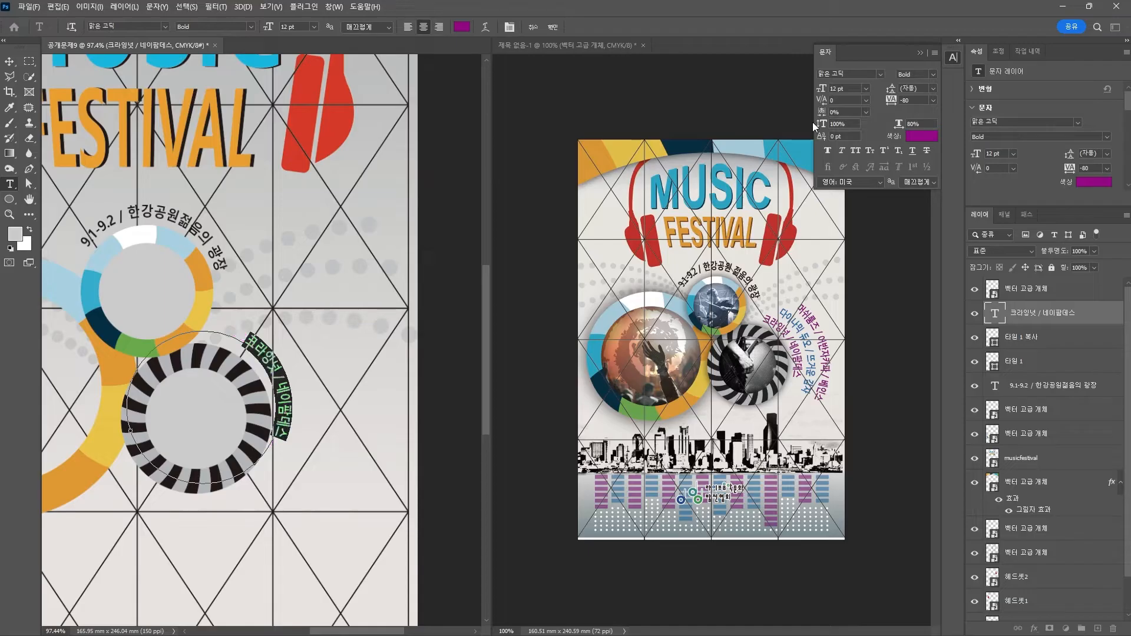
pyautogui.click(9, 62)
pyautogui.doubleClick(282, 380)
pyautogui.click(10, 62)
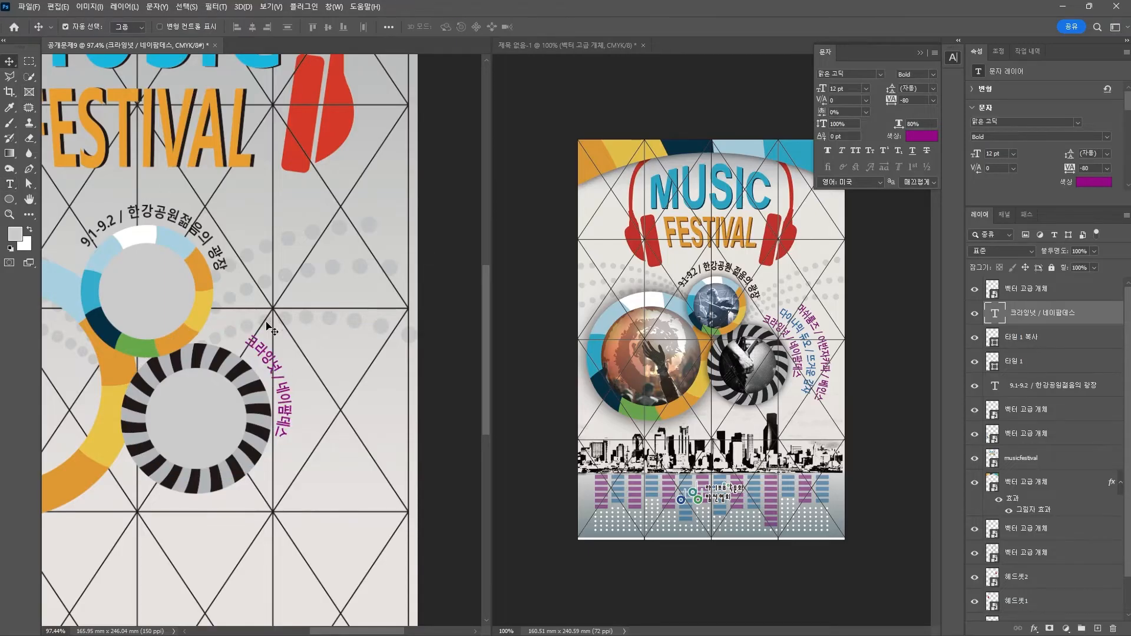
# Rotate the purple curved text slightly counterclockwise and position it along the striped ring's upper-right edge
pyautogui.hotkey('ctrl', 't')
pyautogui.moveTo(325, 321); pyautogui.dragTo(312, 248)
pyautogui.press('Return')
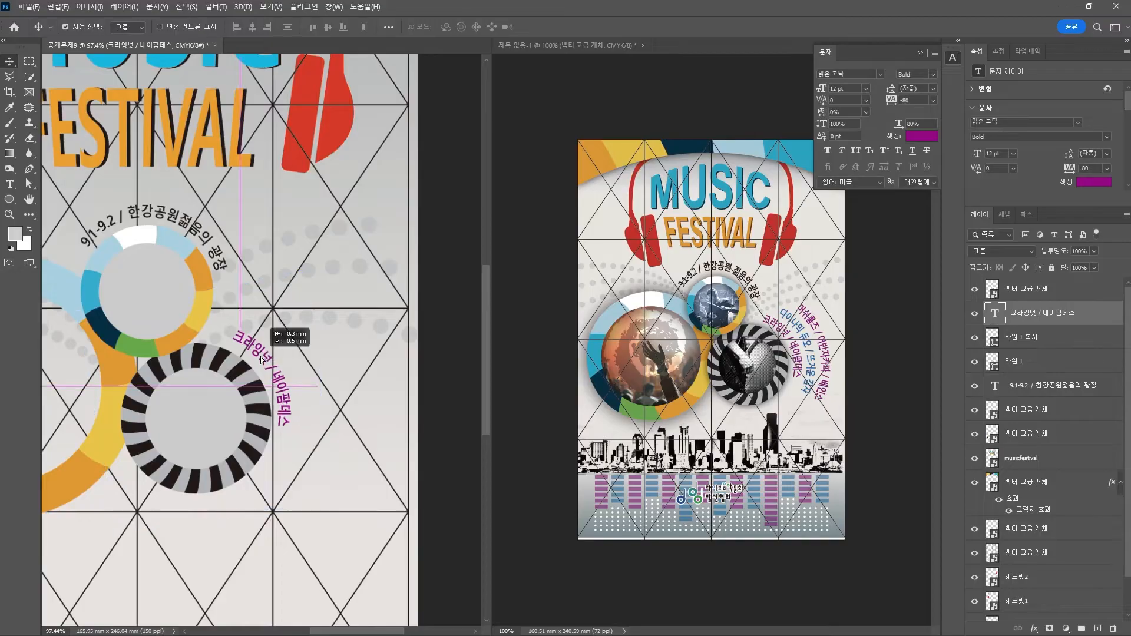
# Draw a helper circle about 51.5 mm across, set its opacity to 50%, and place it around the purple curved text
pyautogui.click(10, 200)
pyautogui.moveTo(205, 312); pyautogui.dragTo(378, 493)
pyautogui.press('v')
pyautogui.press('5')
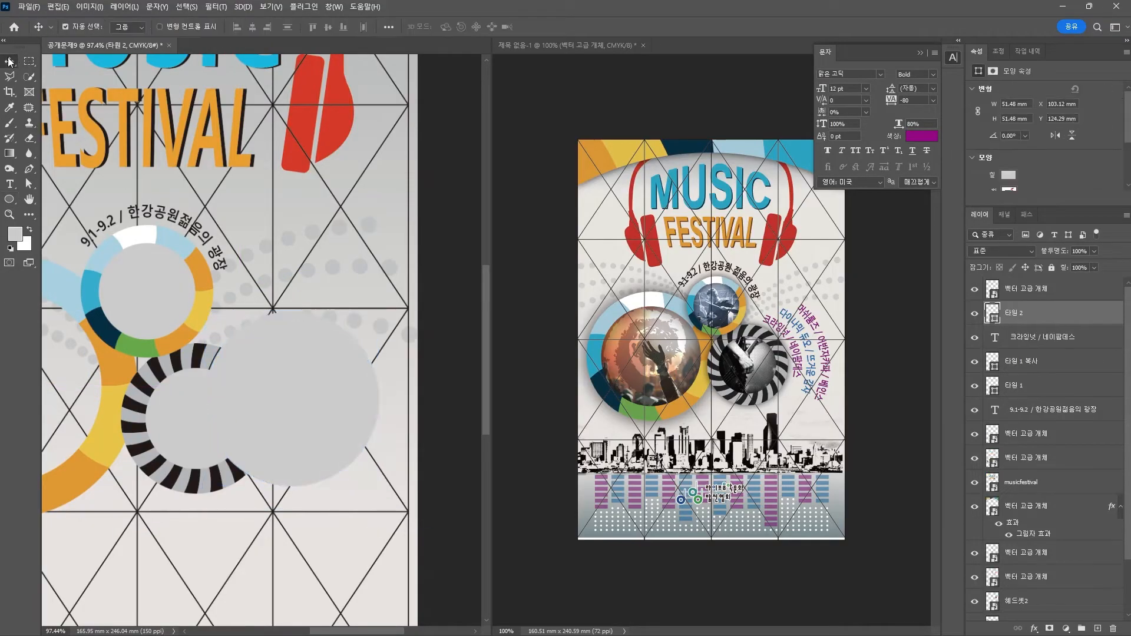
pyautogui.moveTo(347, 381); pyautogui.dragTo(279, 383)
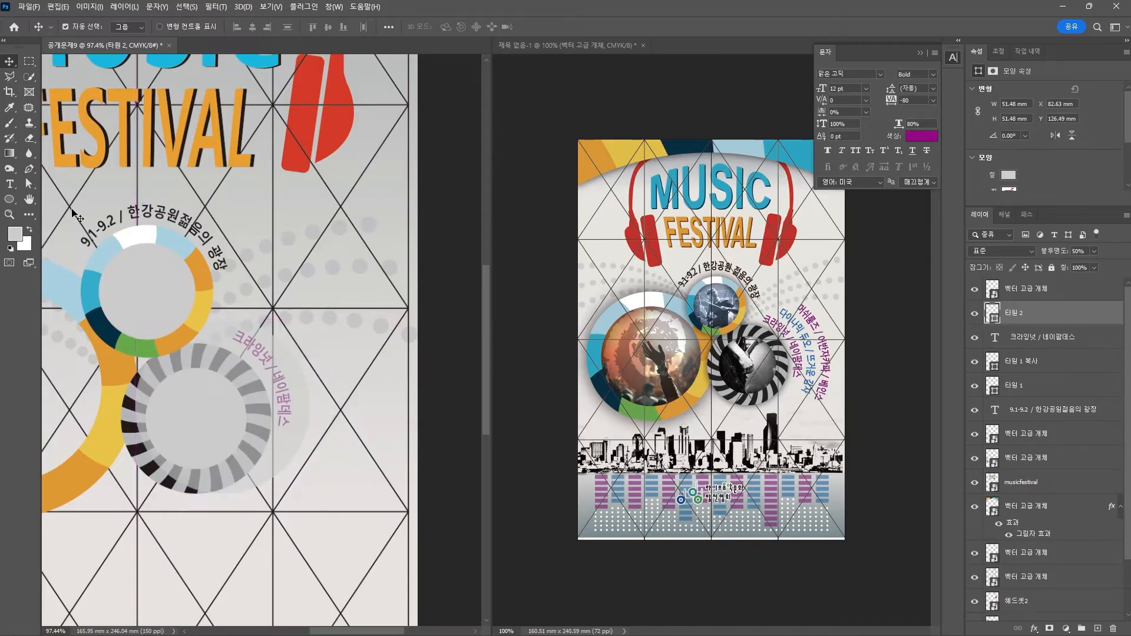
# Add the text 다이나믹 듀오 / 뜨거운 감자 along the semi-transparent circle's upper edge
pyautogui.click(9, 184)
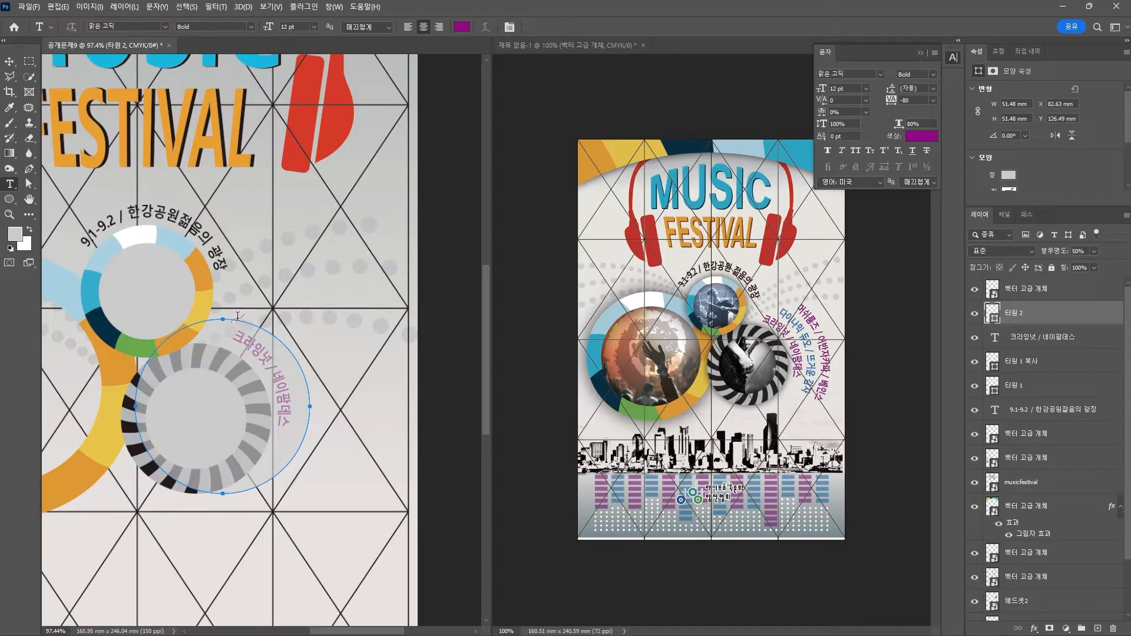
pyautogui.click(238, 316)
pyautogui.write('다이나믹 듀오')
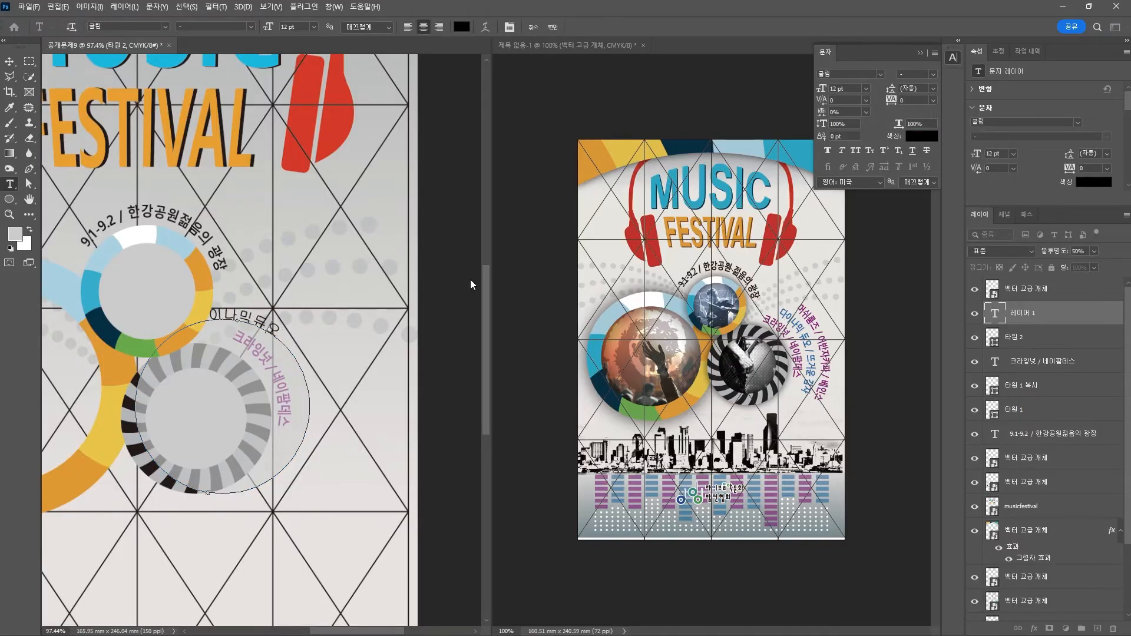
pyautogui.write(' / 뜨거운 감자')
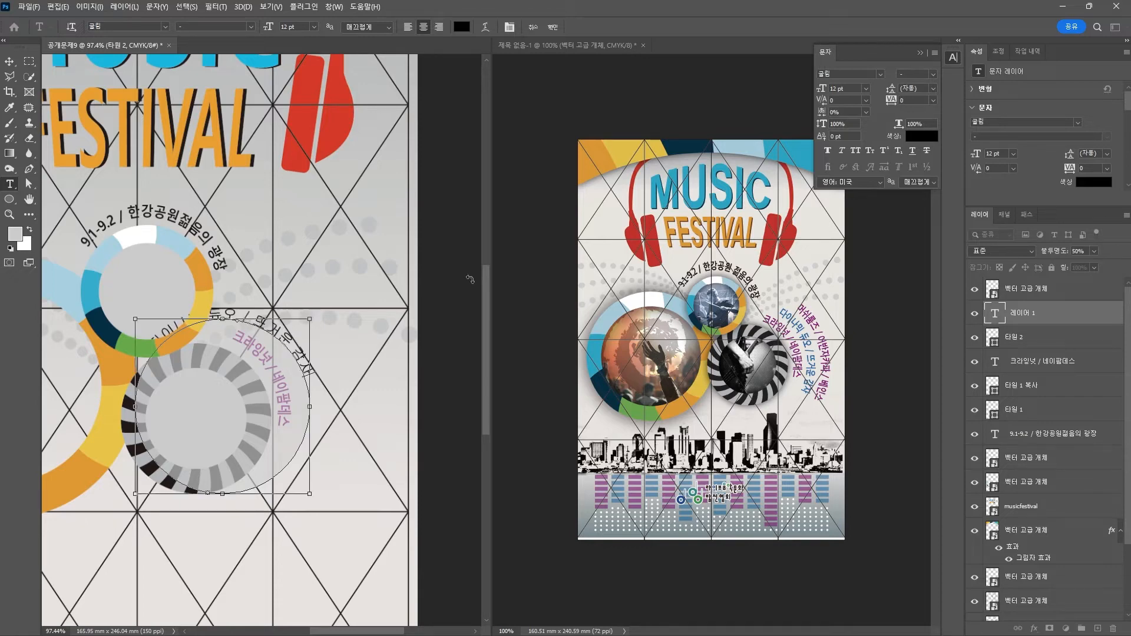
# Set the whole 다이나믹 듀오 / 뜨거운 감자 curved text in 맑은 고딕 Bold
pyautogui.hotkey('ctrl', 'a')
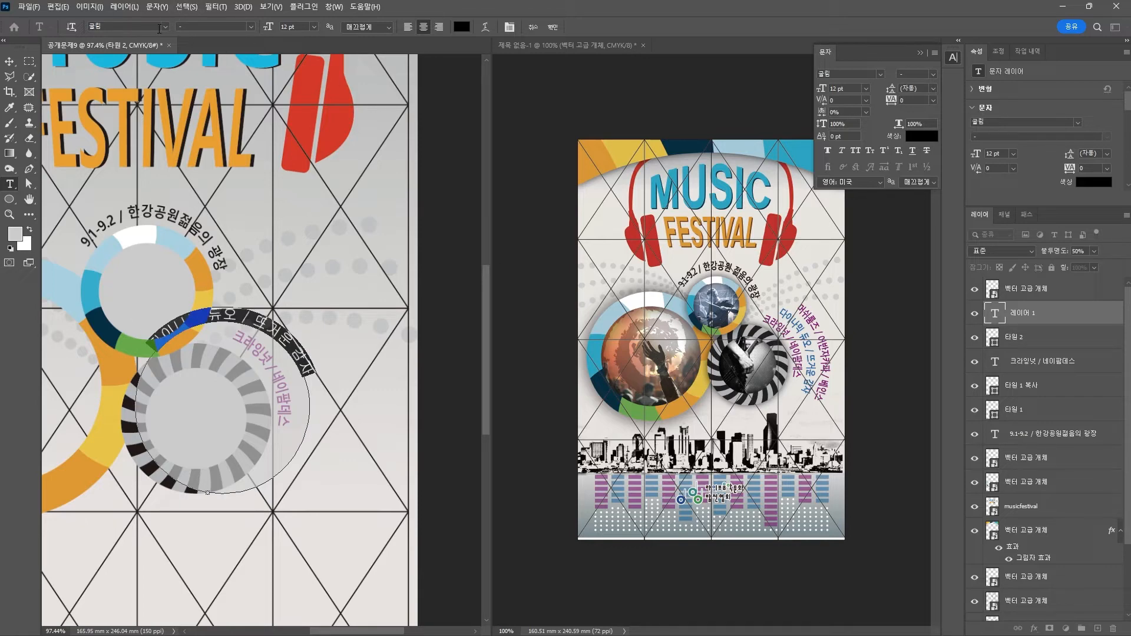
pyautogui.click(159, 28)
pyautogui.click(152, 74)
pyautogui.click(215, 27)
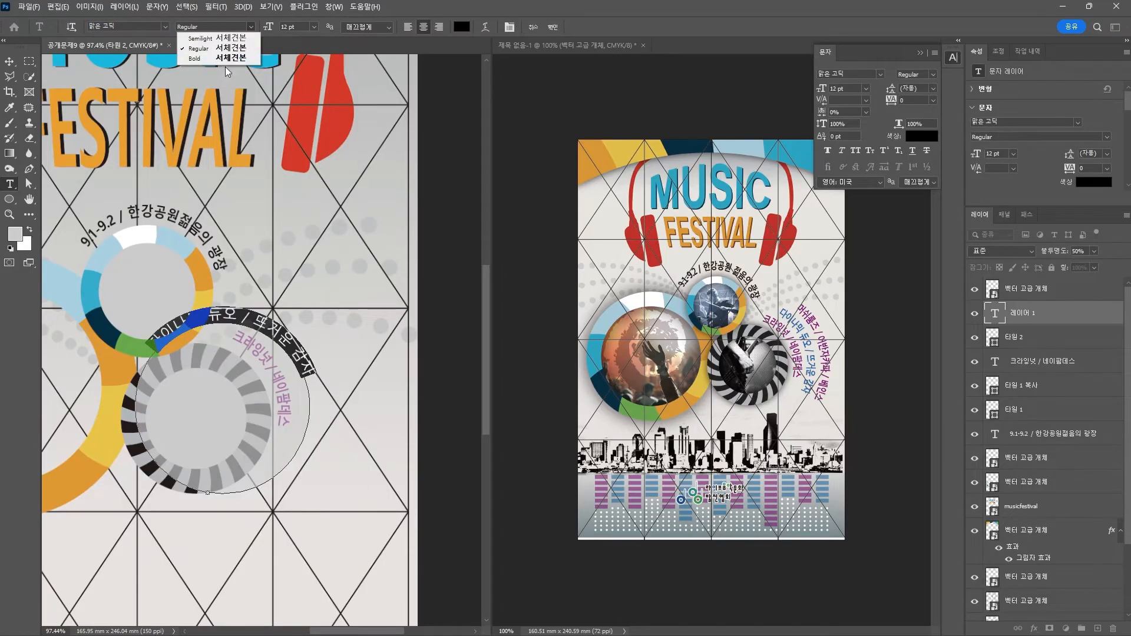
pyautogui.click(229, 58)
# Colour the 다이나믹 듀오 / 뜨거운 감자 text blue with C 85, M 50, Y 0, K 0
pyautogui.click(466, 27)
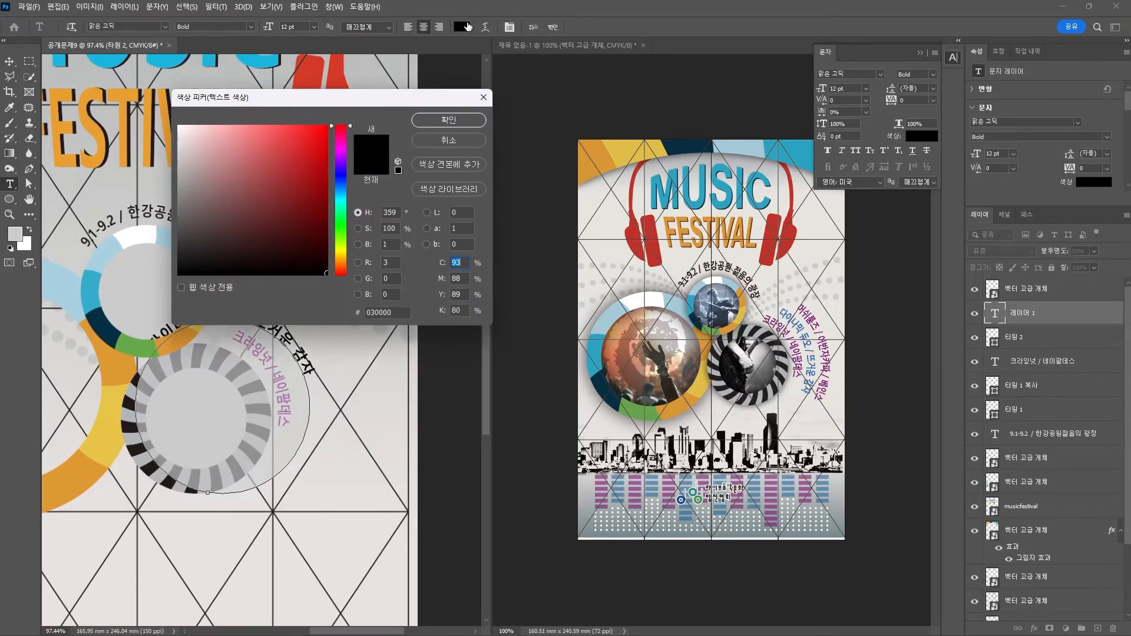
pyautogui.write('85')
pyautogui.press('Tab')
pyautogui.write('50')
pyautogui.press('Tab')
pyautogui.write('0')
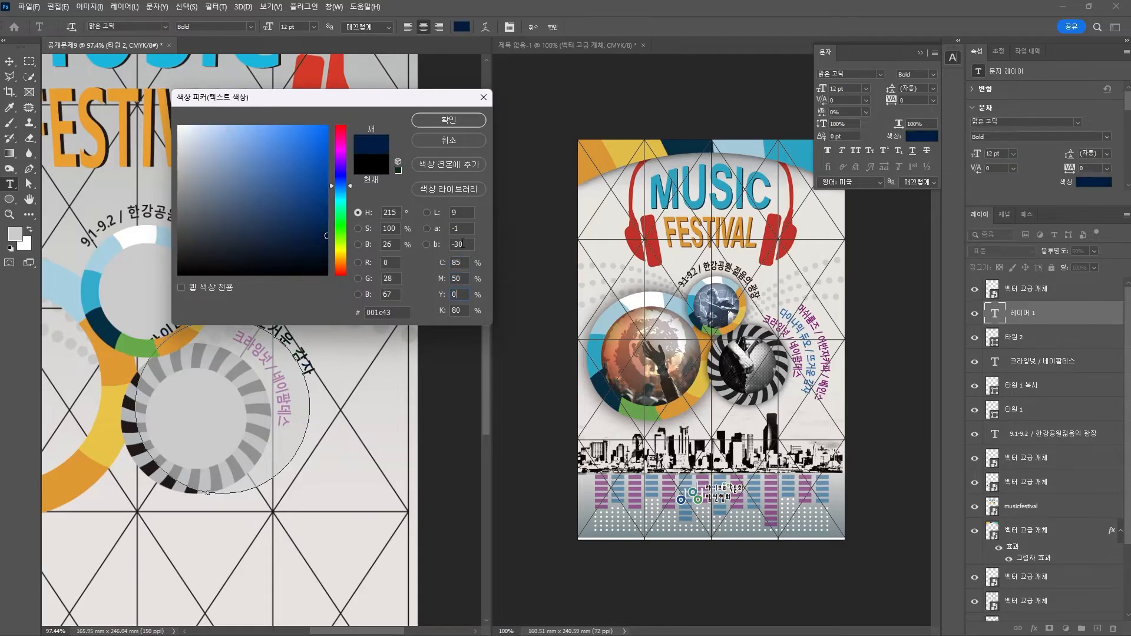
pyautogui.press('Tab')
pyautogui.write('0')
pyautogui.press('Return')
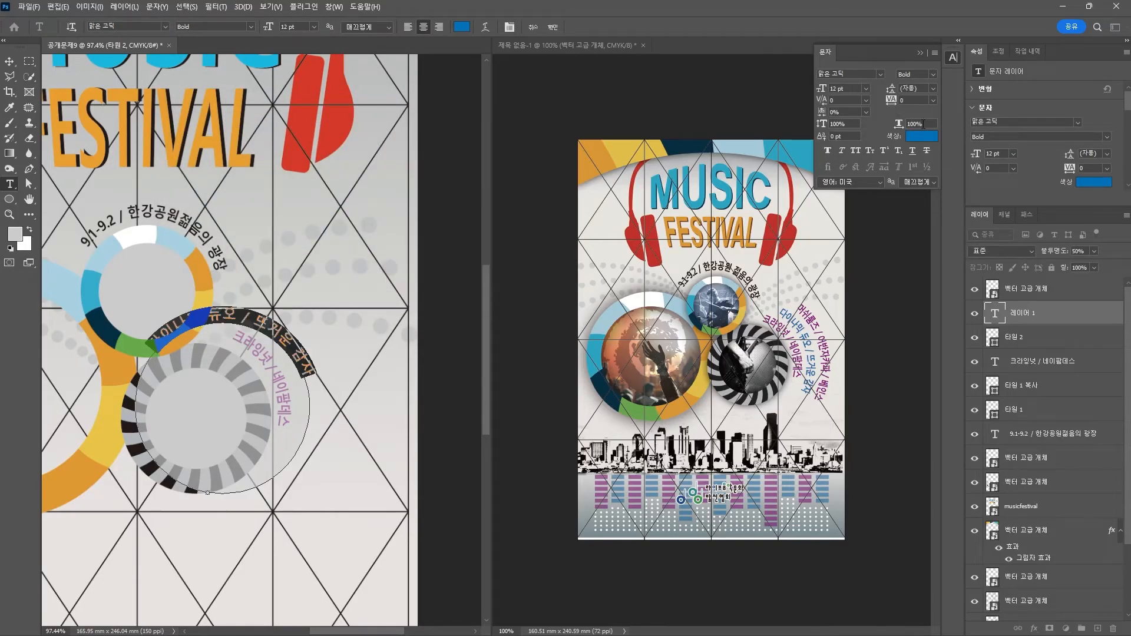
# Set the blue curved text to 80% horizontal scale and -40 tracking
pyautogui.write('80')
pyautogui.press('Return')
pyautogui.hotkey('alt', 'Left')
pyautogui.hotkey('alt', 'Left')
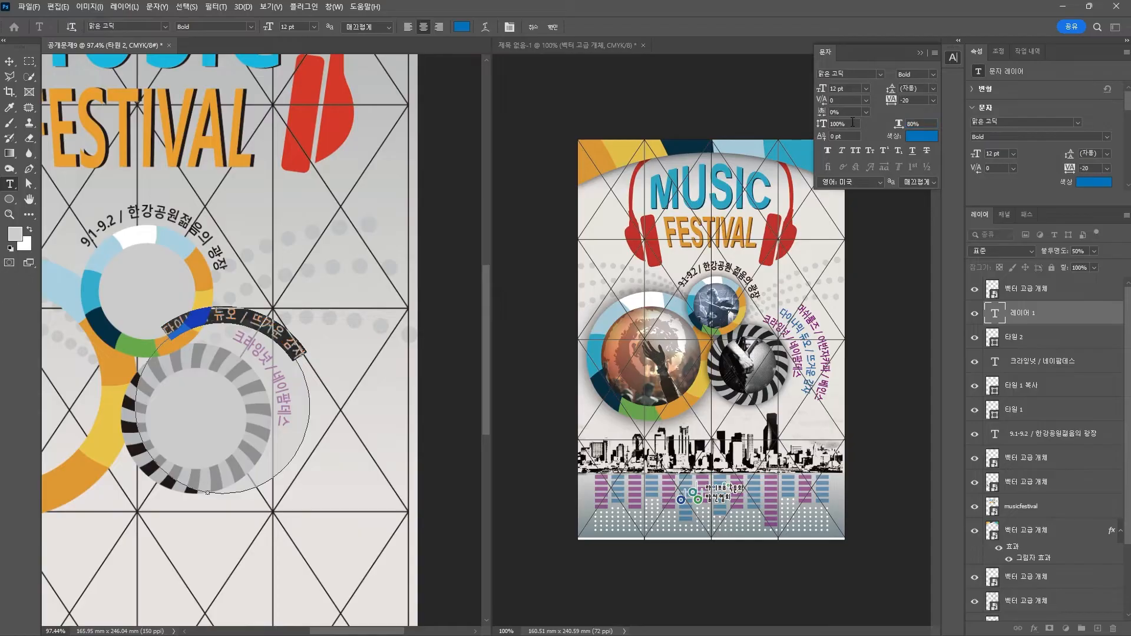
pyautogui.hotkey('ctrl', 'Return')
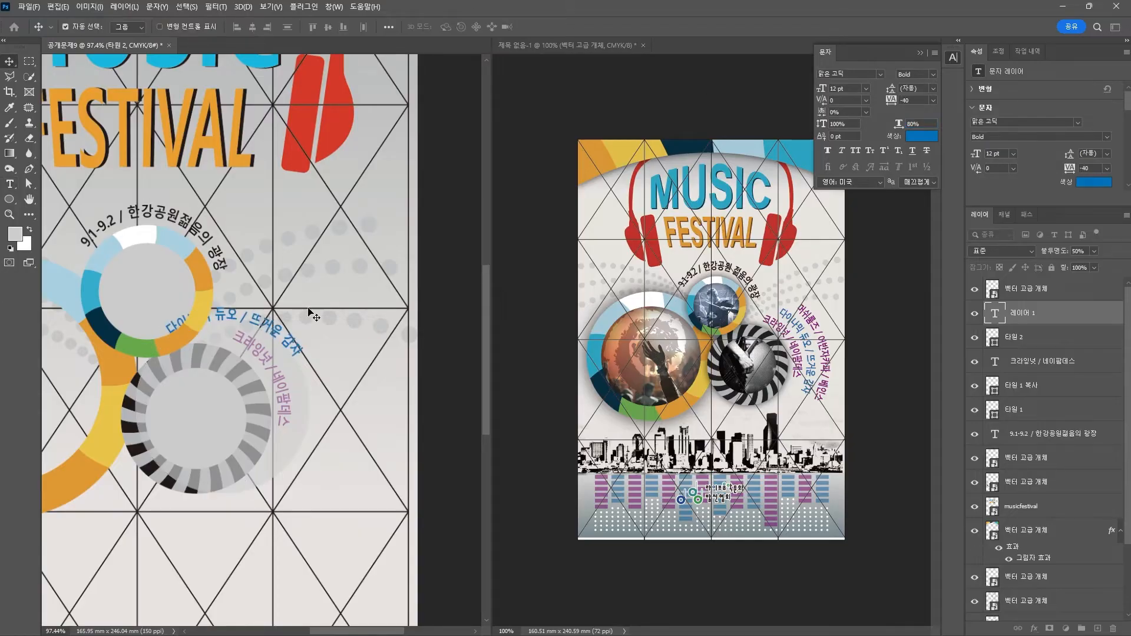
# Rotate the blue curved text clockwise so it runs outside the purple text, and delete the semi-transparent helper circle
pyautogui.hotkey('ctrl', 't')
pyautogui.moveTo(319, 316); pyautogui.dragTo(336, 439)
pyautogui.press('Return')
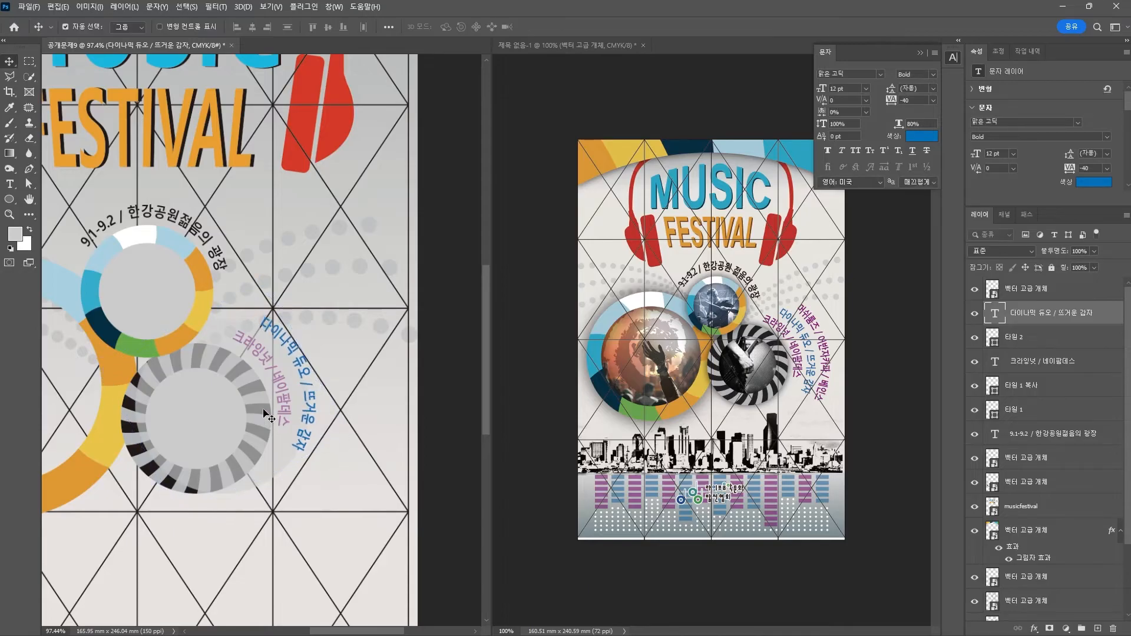
pyautogui.moveTo(229, 463); pyautogui.dragTo(246, 498)
pyautogui.press('Delete')
# Nudge the blue curved text closer to the purple text and rotate it slightly further clockwise to follow its curve
pyautogui.moveTo(310, 406); pyautogui.dragTo(304, 404)
pyautogui.hotkey('ctrl', 't')
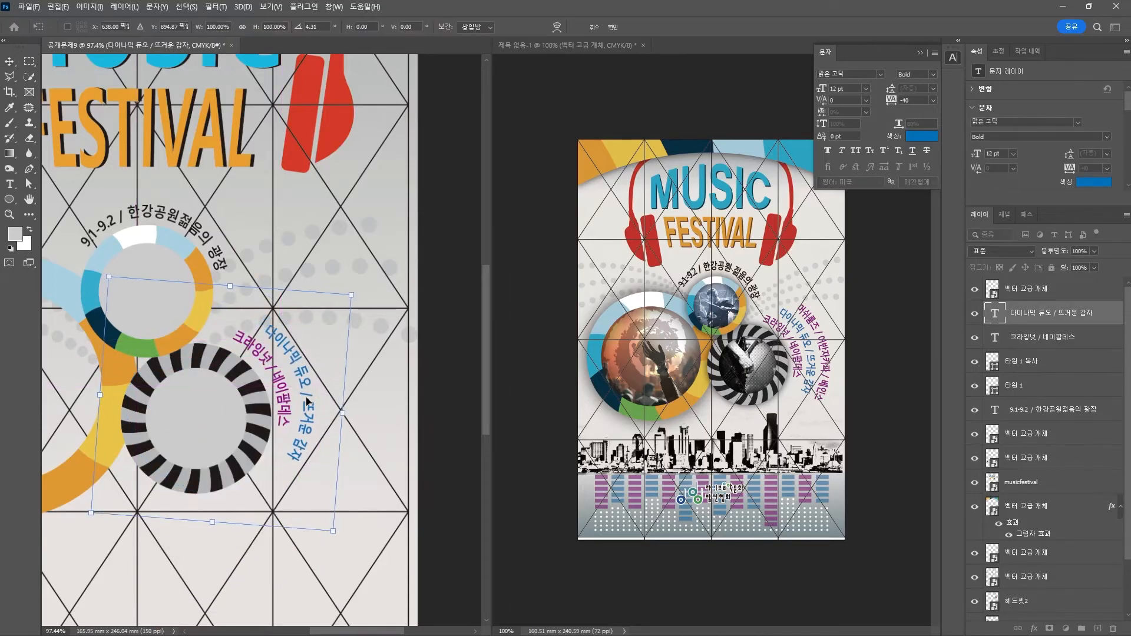
pyautogui.moveTo(348, 287); pyautogui.dragTo(354, 300)
pyautogui.press('Return')
# Activate the Ellipse tool for drawing a shape
pyautogui.press('u')
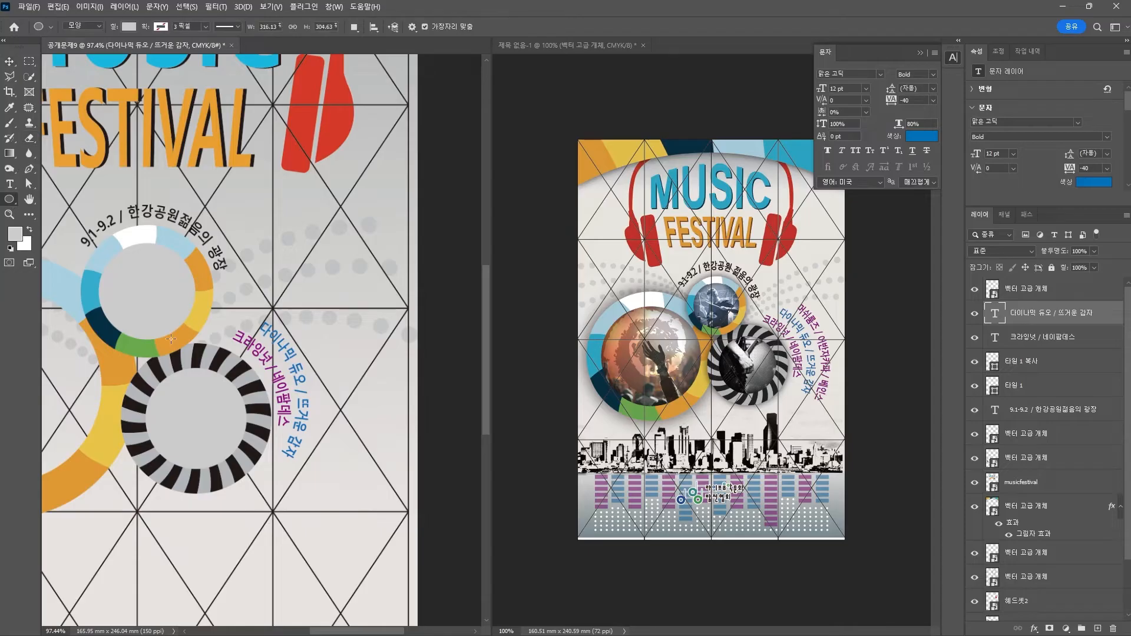
# Draw a guide circle about 57 mm in diameter around the striped ring, position it outside the curved text and set its opacity to 50%
pyautogui.moveTo(147, 324); pyautogui.dragTo(342, 554)
pyautogui.click(9, 61)
pyautogui.moveTo(263, 418); pyautogui.dragTo(245, 401)
pyautogui.press('5')
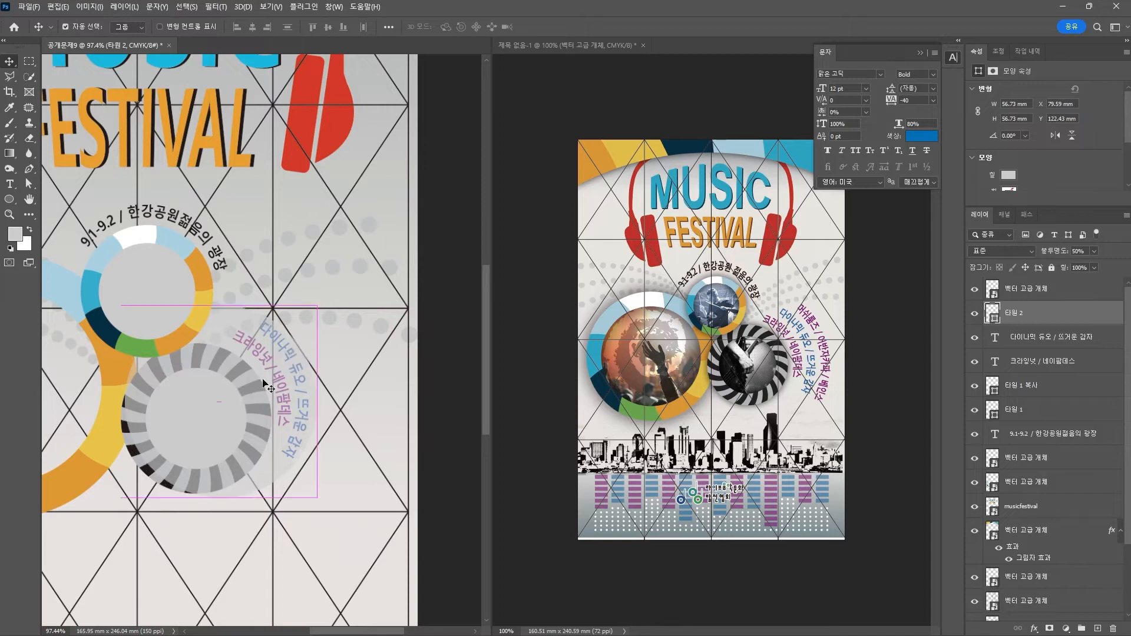
# Add the text "머쉬룸즈 / 어반자카파 / 베인스" along the guide circle's path
pyautogui.press('t')
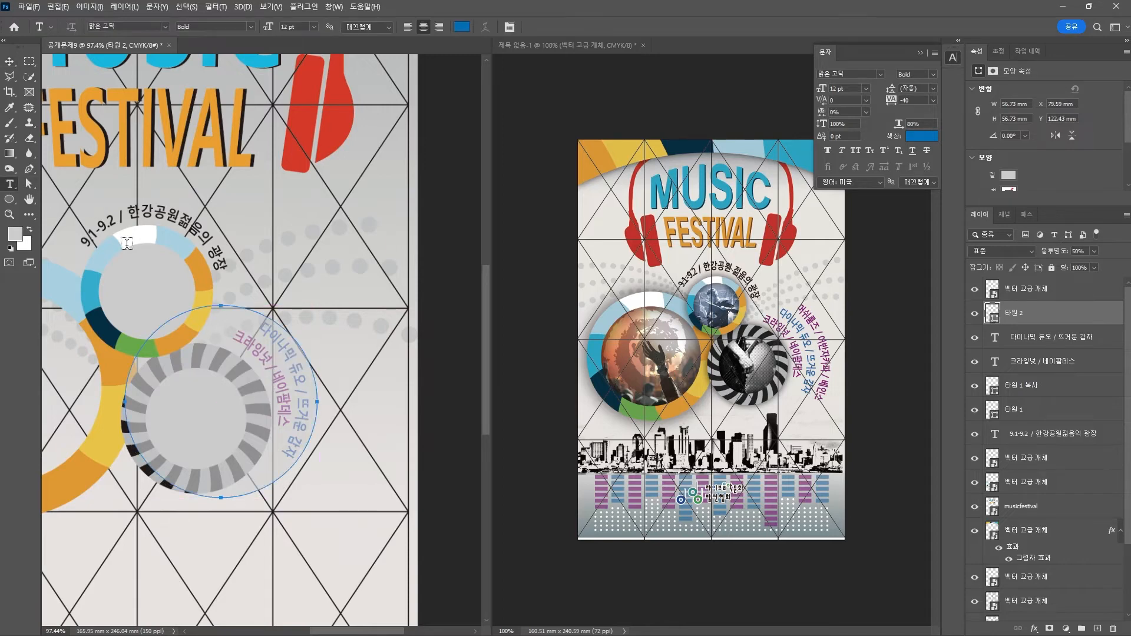
pyautogui.click(272, 314)
pyautogui.write('머')
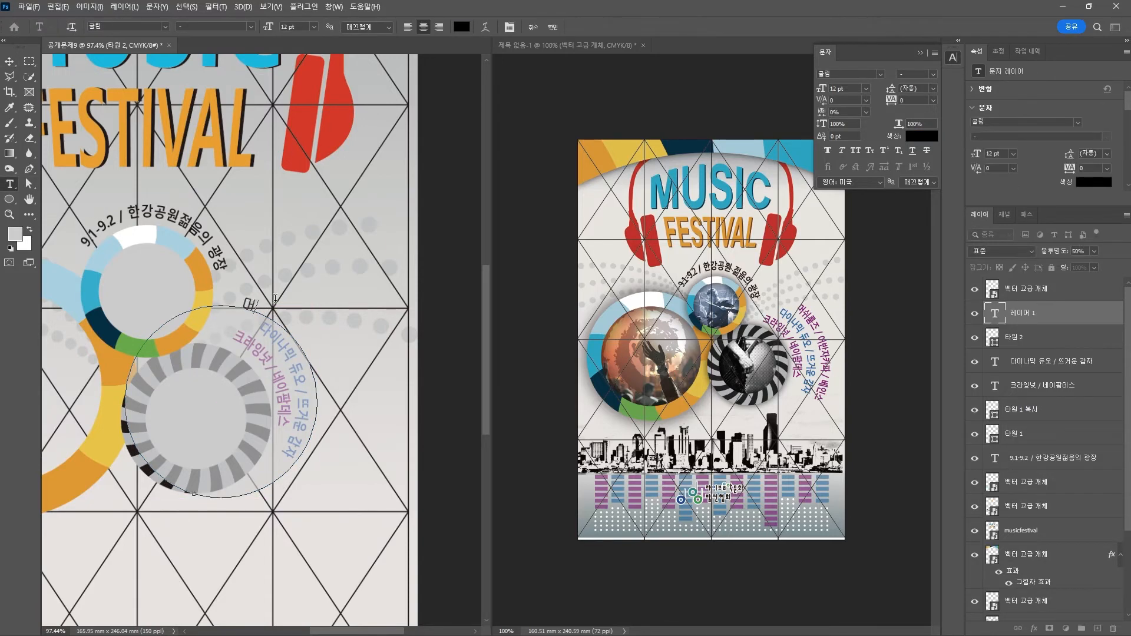
pyautogui.write('쉬룸즈 / 아반자카파 / 베이스')
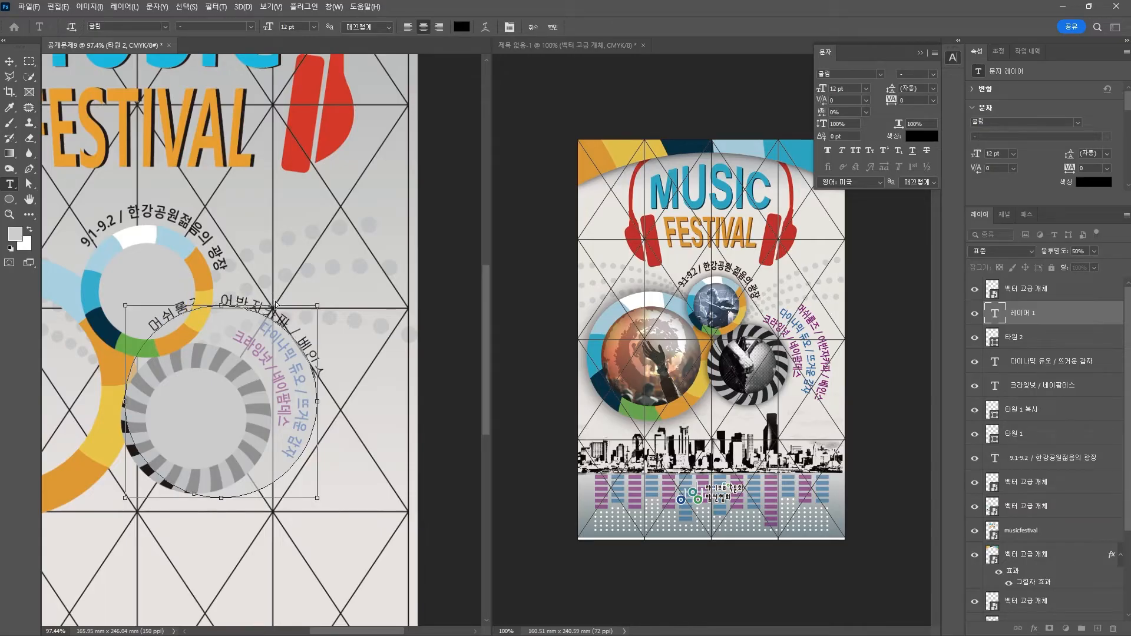
# Color the whole new curved text purple with CMYK values 50, 100, 0, 0
pyautogui.hotkey('ctrl', 'a')
pyautogui.click(462, 27)
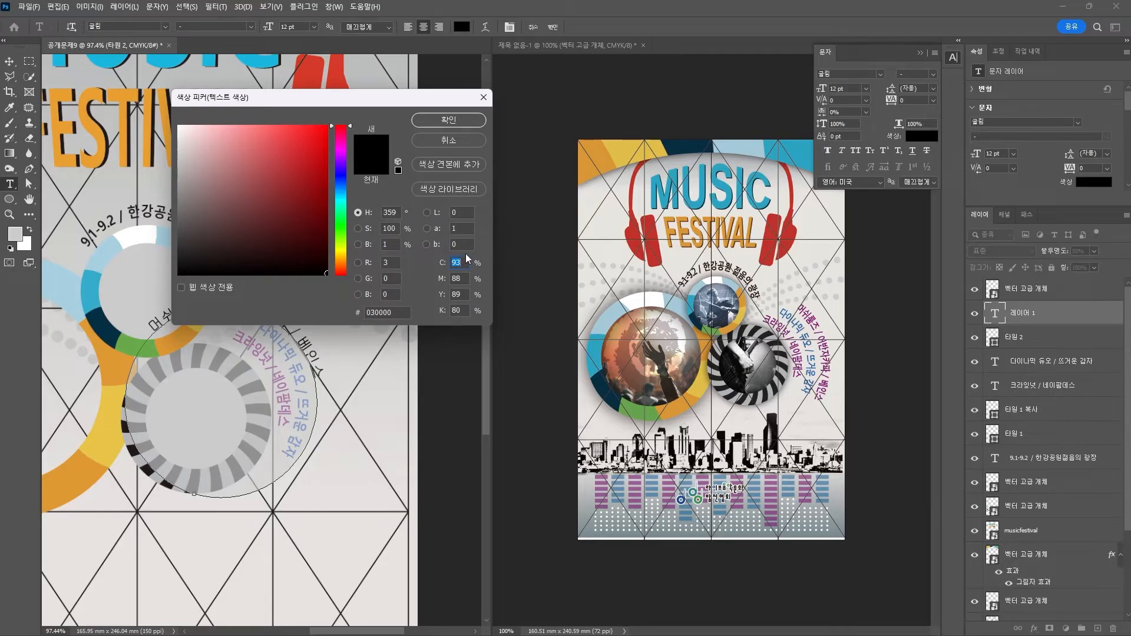
pyautogui.write('50')
pyautogui.press('Tab')
pyautogui.write('100')
pyautogui.press('Tab')
pyautogui.write('0')
pyautogui.press('Tab')
pyautogui.write('0')
pyautogui.press('Return')
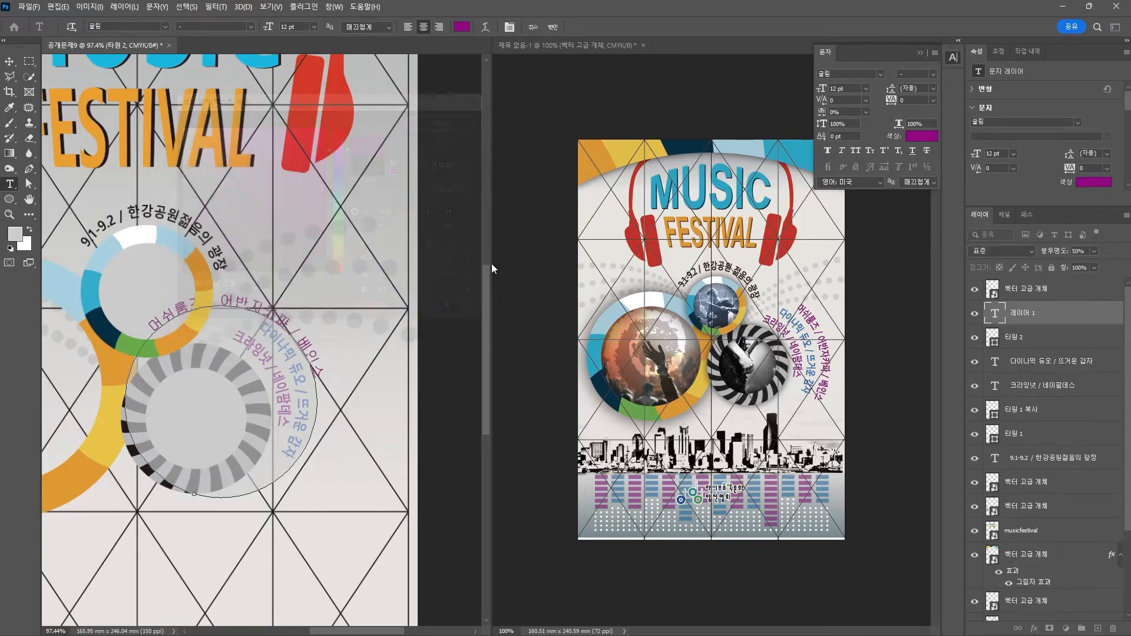
# Format the selected curved text in 맑은 고딕 Bold with 80% horizontal scale and -20 tracking
pyautogui.click(165, 27)
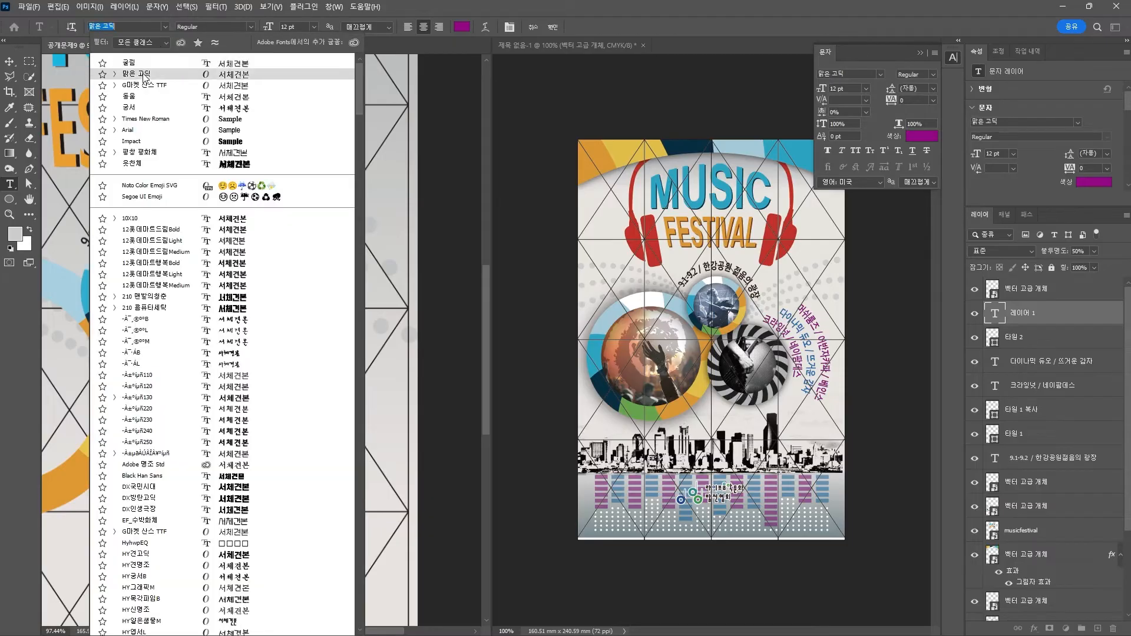
pyautogui.click(148, 70)
pyautogui.click(251, 27)
pyautogui.click(220, 59)
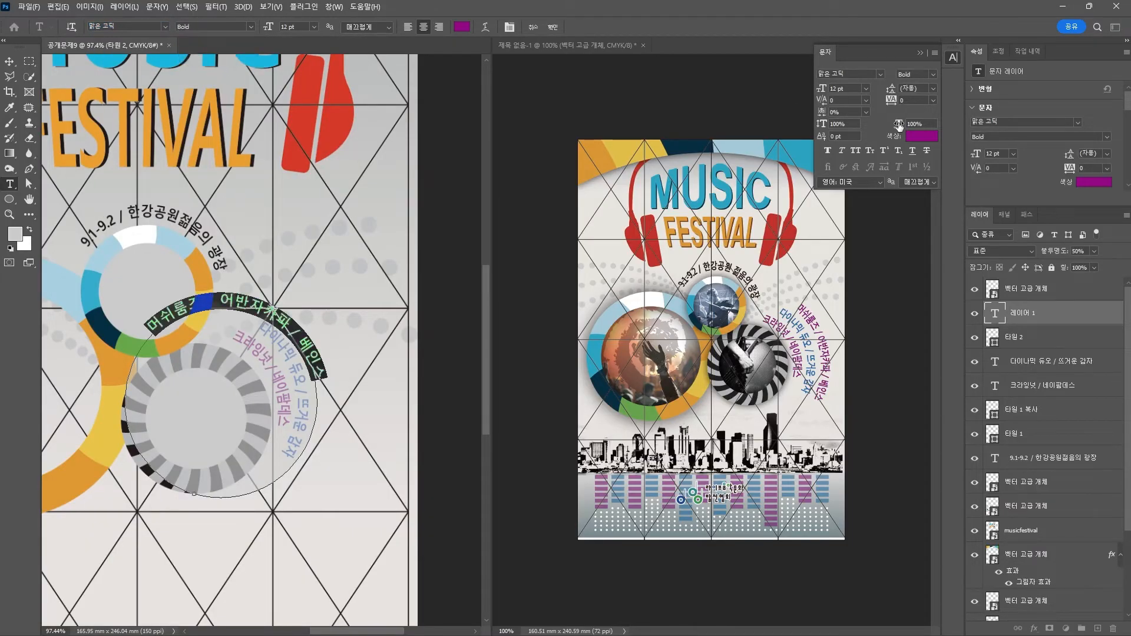
pyautogui.write('80')
pyautogui.press('Return')
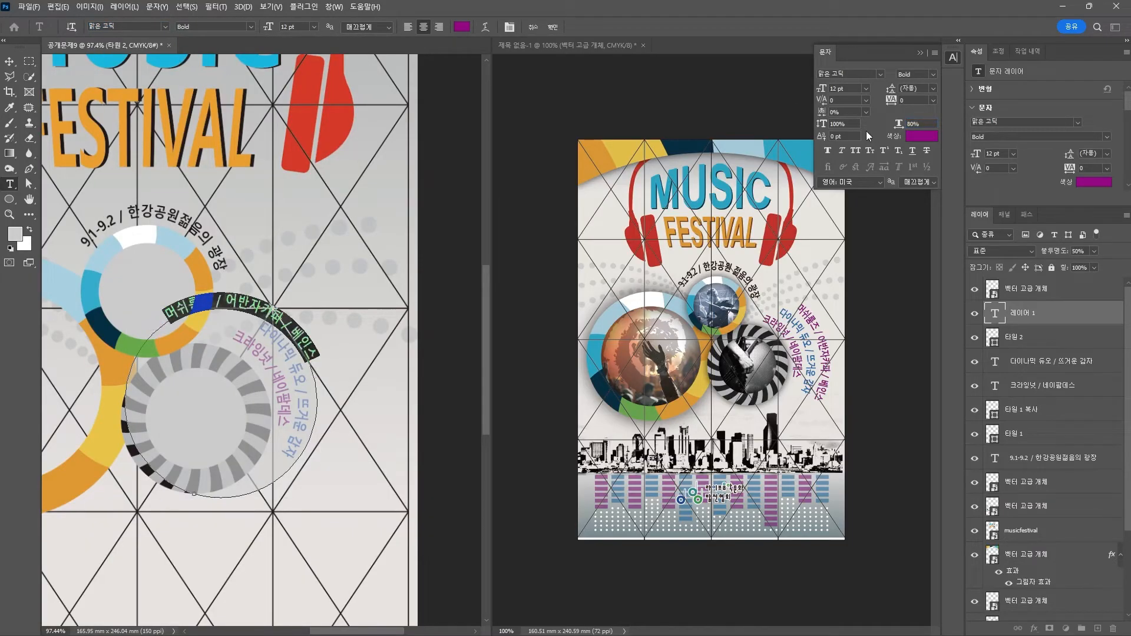
pyautogui.hotkey('alt', 'Left')
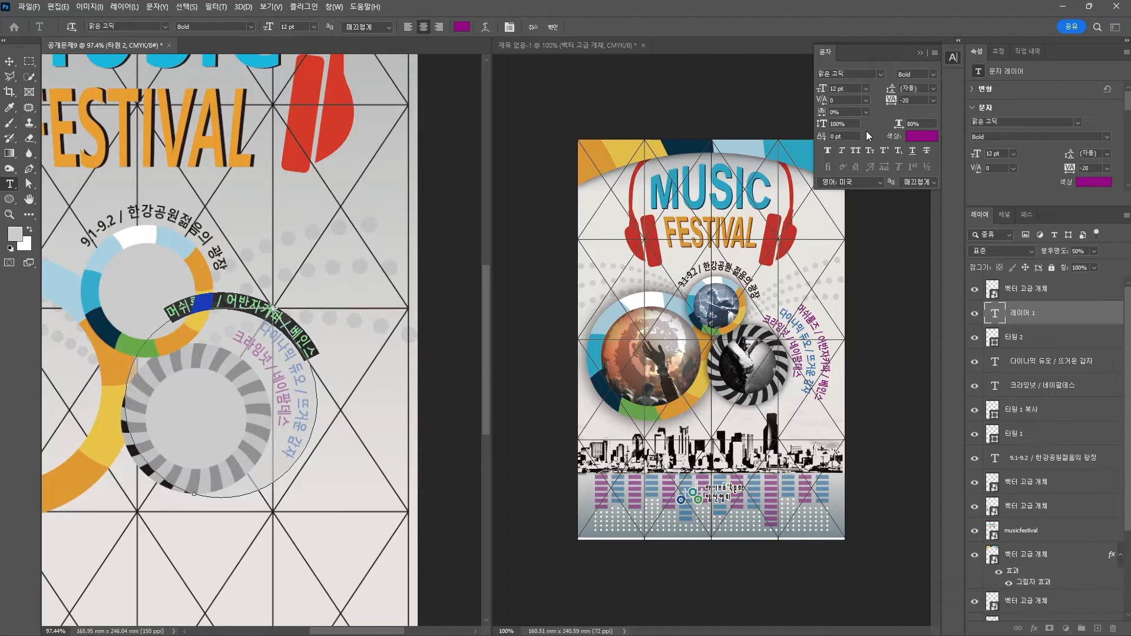
# Rotate the new purple curved text about 69° clockwise so it runs outside the blue line
pyautogui.click(10, 61)
pyautogui.hotkey('ctrl', 't')
pyautogui.moveTo(324, 287); pyautogui.dragTo(321, 427)
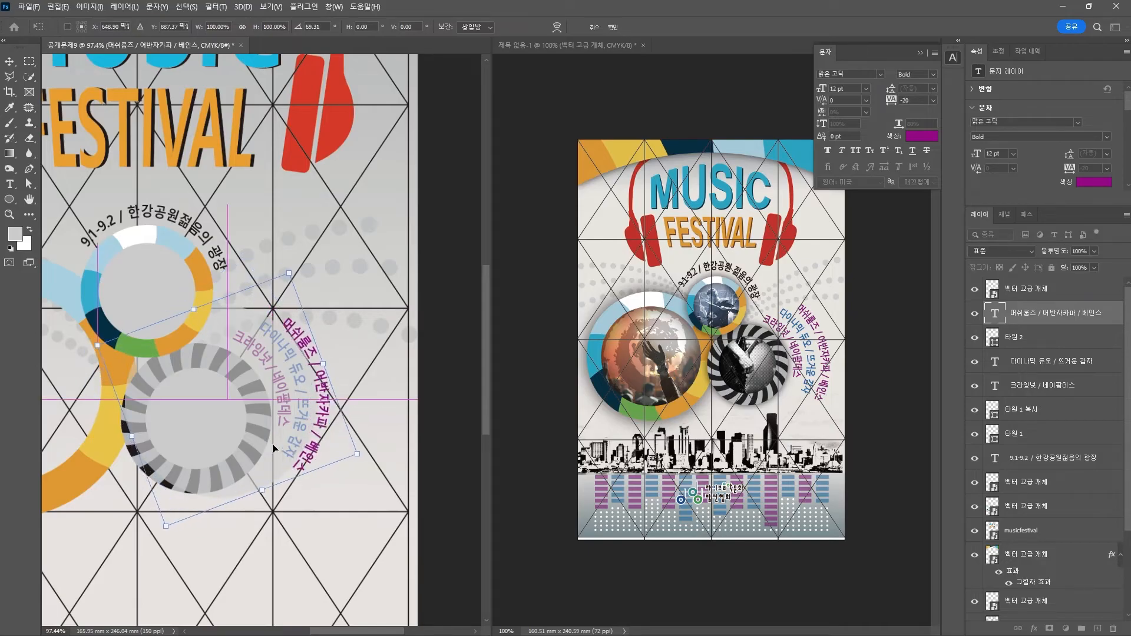
pyautogui.press('Return')
# Delete the semi-transparent guide circle and shift the outer purple text slightly outward from the blue line
pyautogui.click(242, 497)
pyautogui.press('Delete')
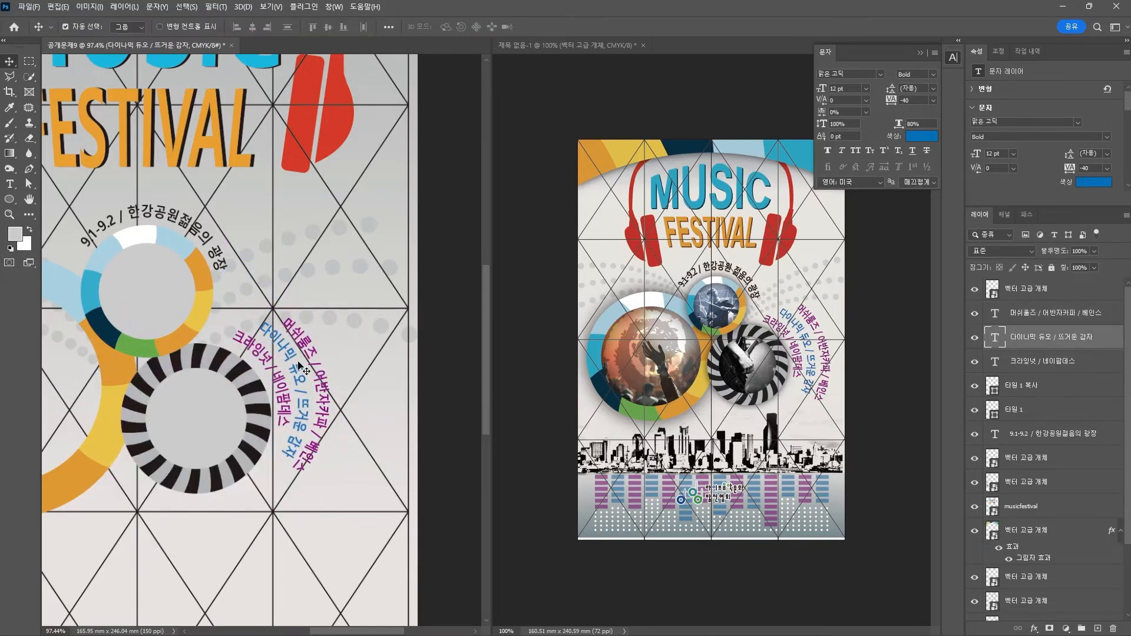
pyautogui.moveTo(316, 351); pyautogui.dragTo(323, 354)
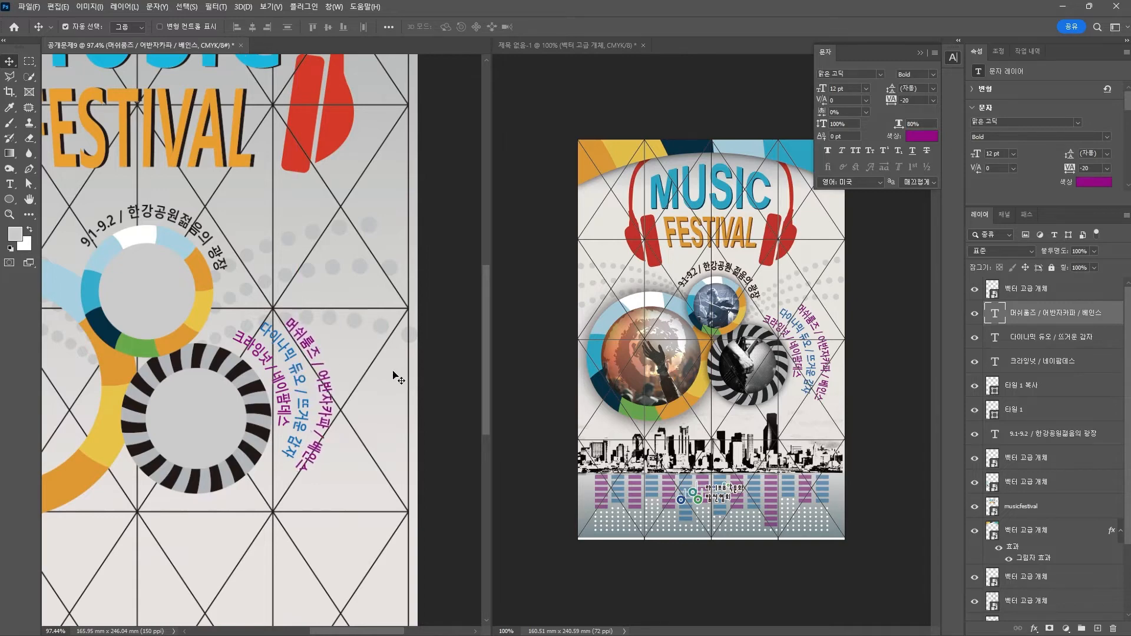
# Set the font size of all three curved band-name text layers to 18 pt
pyautogui.scroll(-3, 393, 375)
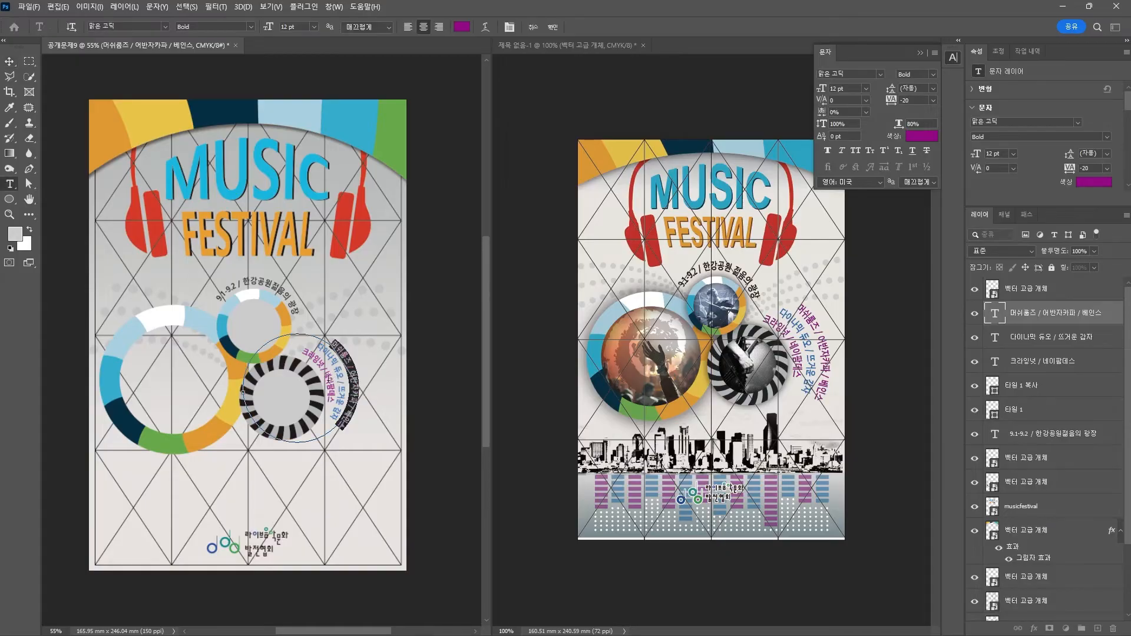
pyautogui.hotkey('shift', 'alt', '[')
pyautogui.hotkey('shift', 'alt', '[')
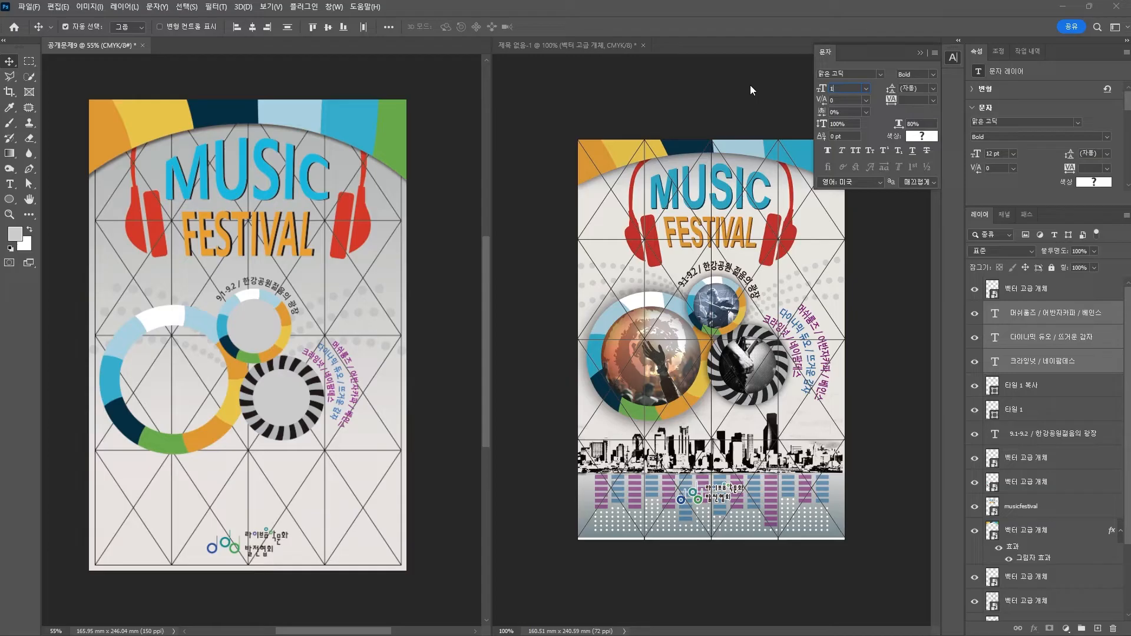
pyautogui.write('8')
pyautogui.press('Return')
# Hide the outer purple text, reposition the two inner curved lines around the striped ring, and show the outer text again
pyautogui.click(974, 313)
pyautogui.click(1042, 337)
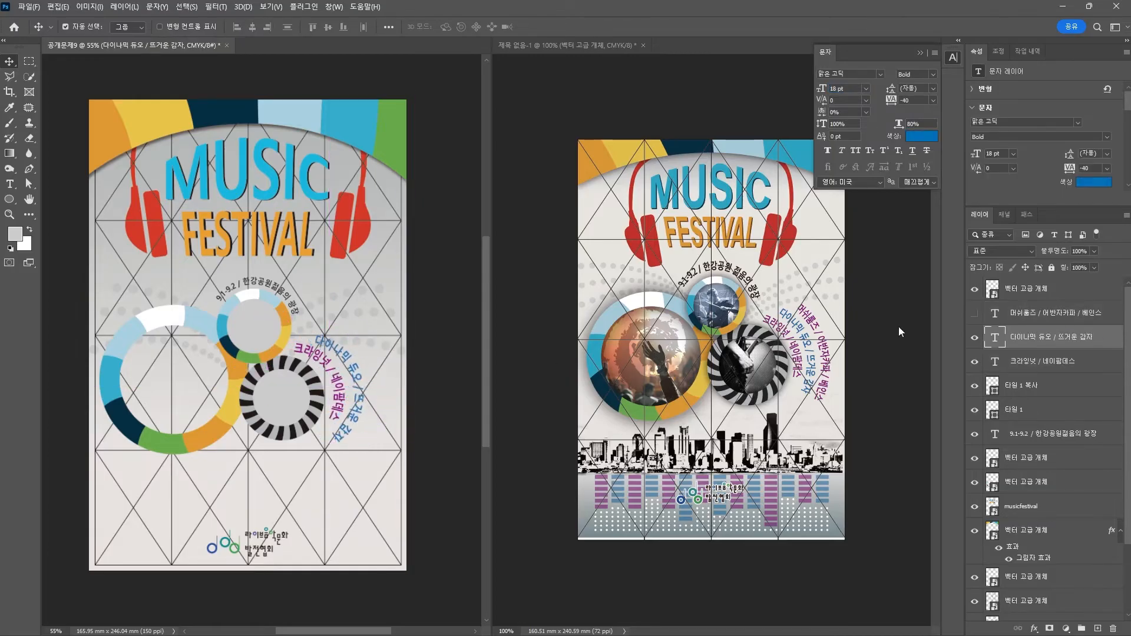
pyautogui.click(1048, 361)
pyautogui.moveTo(337, 380); pyautogui.dragTo(349, 355)
pyautogui.click(1052, 337)
pyautogui.click(1048, 313)
pyautogui.click(974, 313)
# Select the outer purple text's type path and enlarge it so the text follows a wider curve
pyautogui.press('a')
pyautogui.click(341, 446)
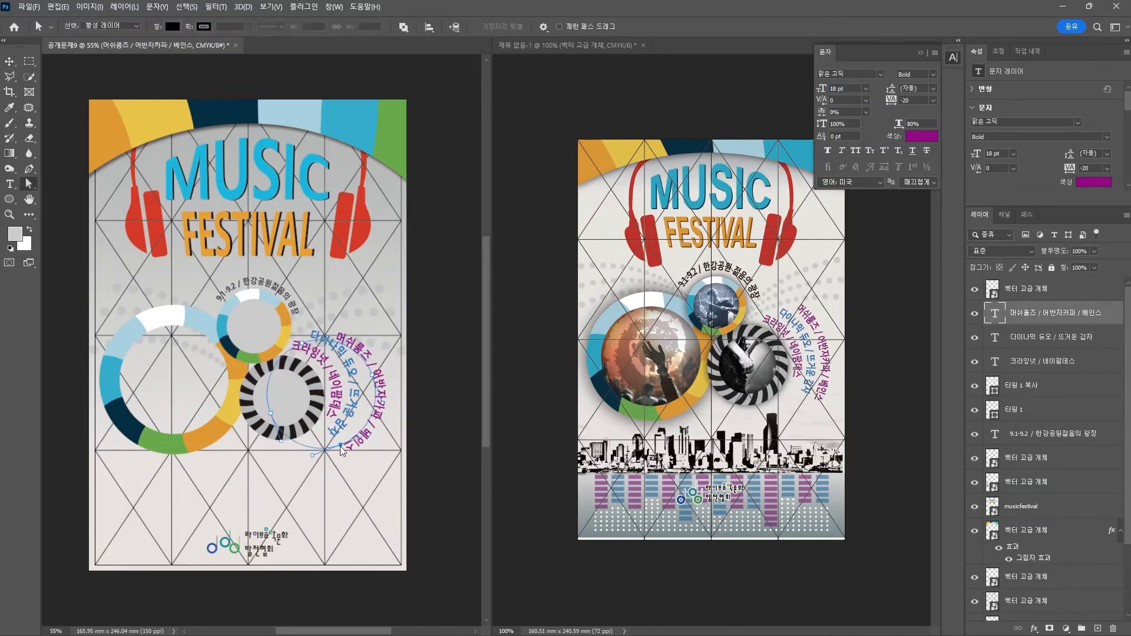
pyautogui.click(356, 420)
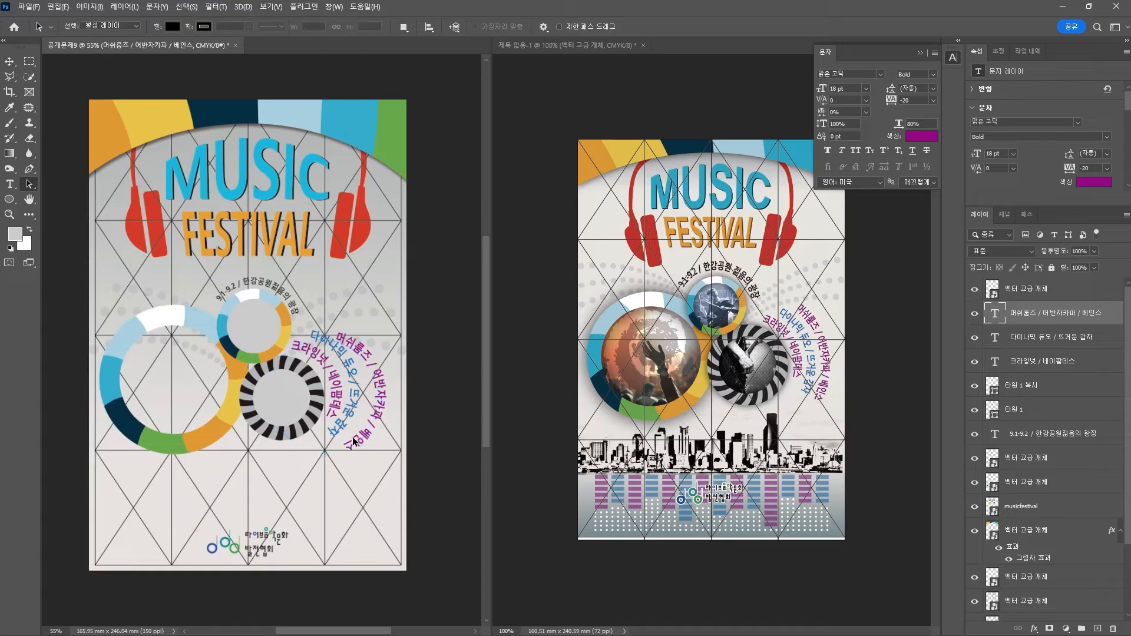
pyautogui.click(1027, 214)
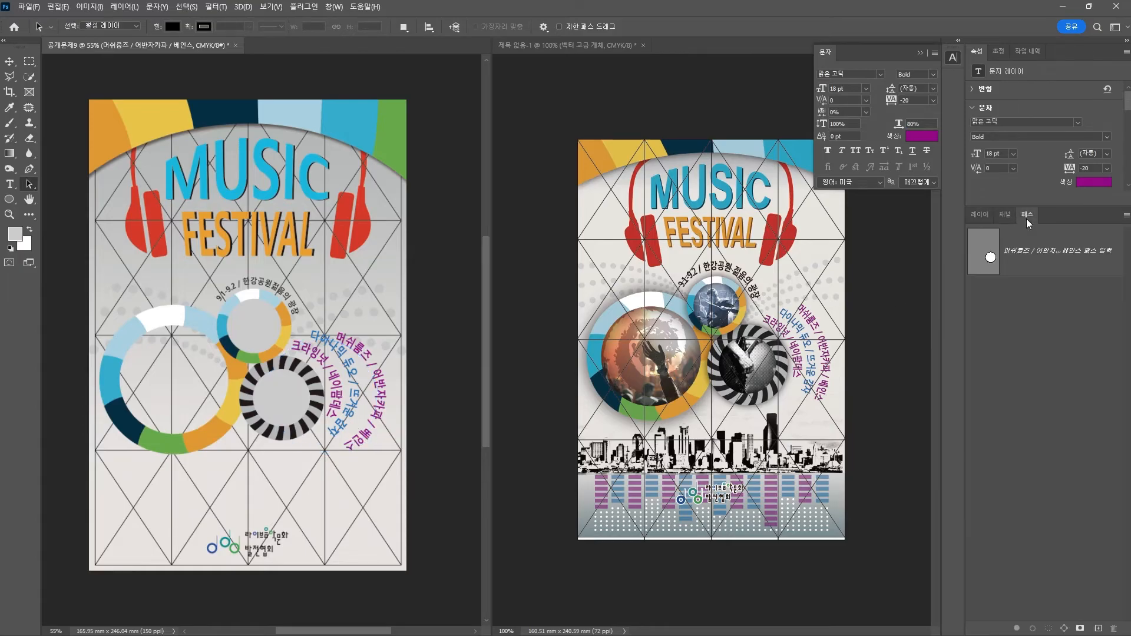
pyautogui.click(1020, 257)
pyautogui.hotkey('ctrl', 't')
pyautogui.moveTo(371, 442); pyautogui.dragTo(385, 462)
pyautogui.press('Return')
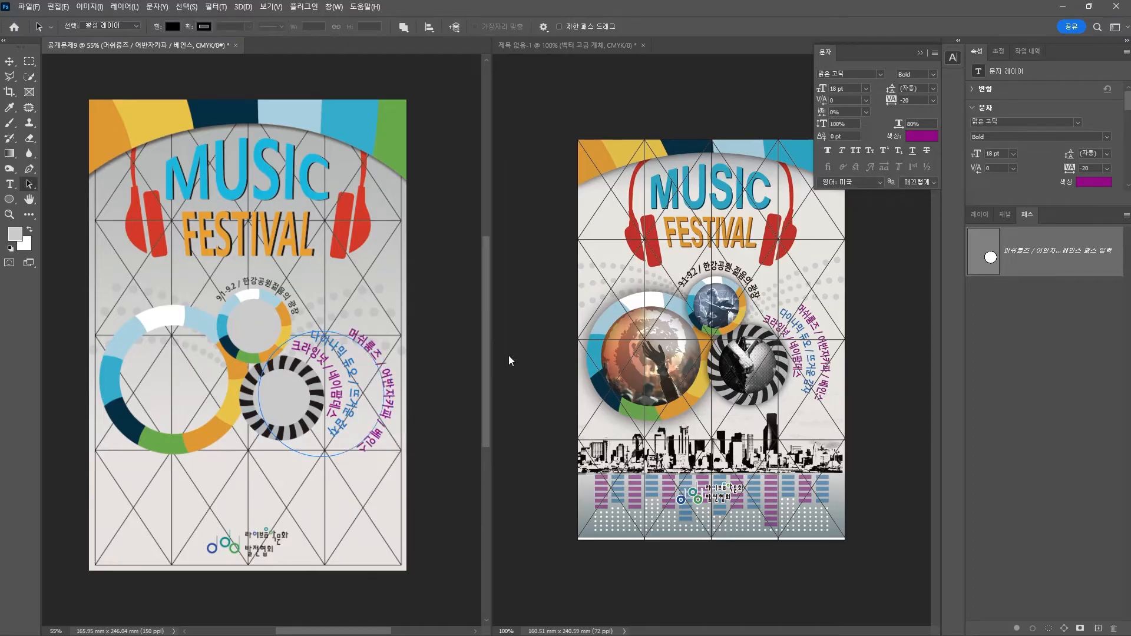
# Move the outer purple text inward beside the blue line and deselect it
pyautogui.click(9, 61)
pyautogui.moveTo(411, 340); pyautogui.dragTo(396, 334)
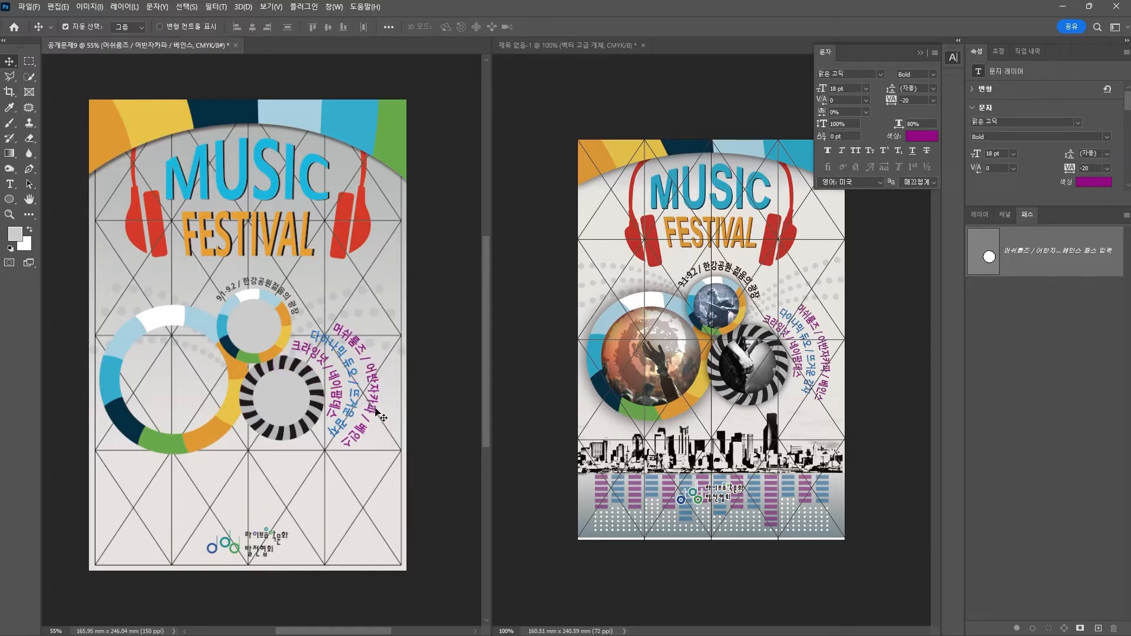
pyautogui.click(461, 378)
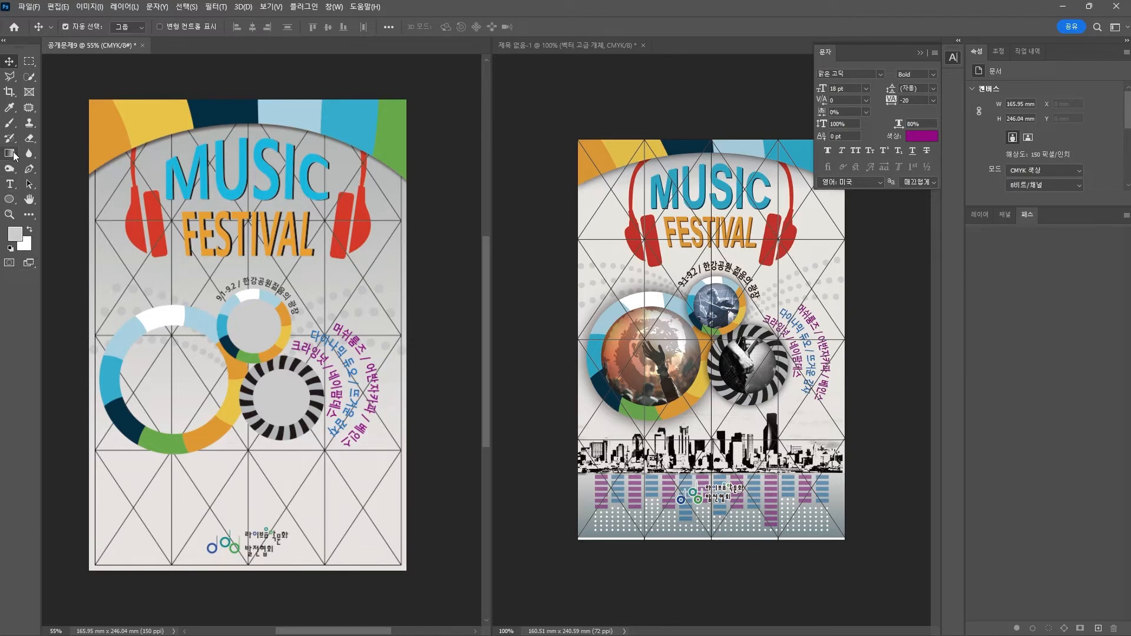
# Draw a rectangle about 168 × 31 mm across the full bottom edge of the poster and display the layer list
pyautogui.moveTo(14, 155); pyautogui.dragTo(55, 154)
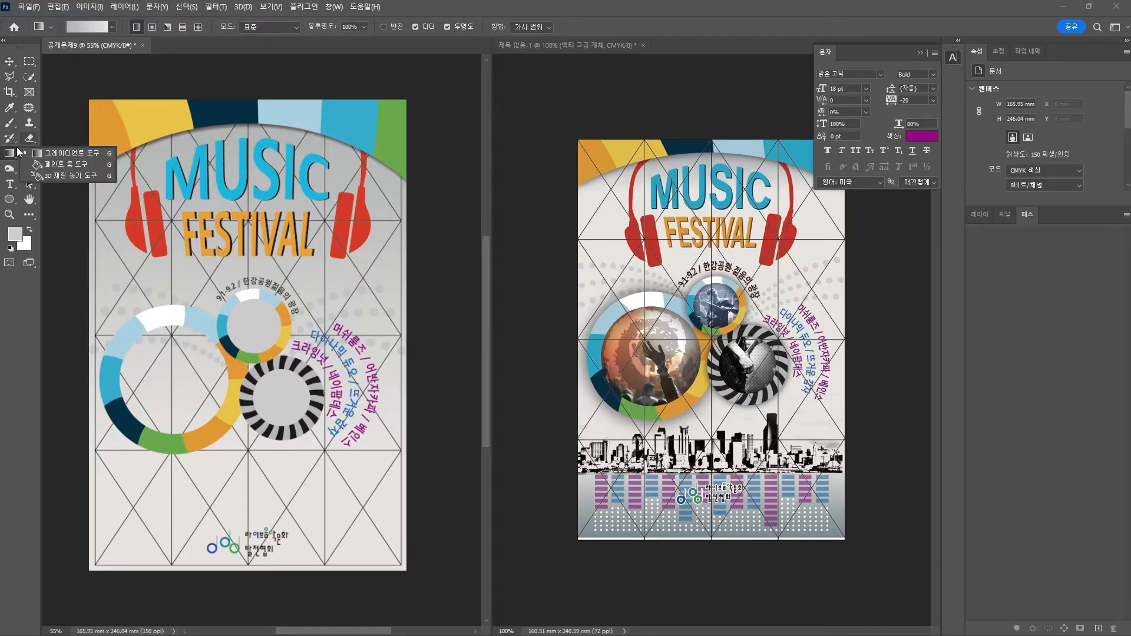
pyautogui.moveTo(9, 198); pyautogui.dragTo(59, 202)
pyautogui.moveTo(89, 514); pyautogui.dragTo(408, 572)
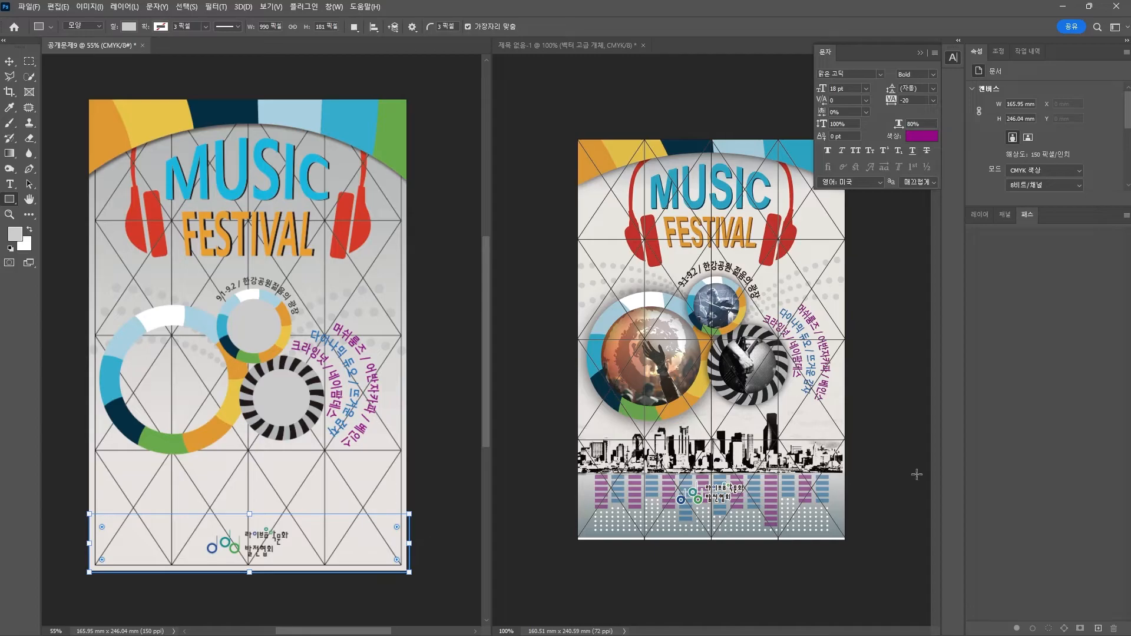
pyautogui.click(980, 215)
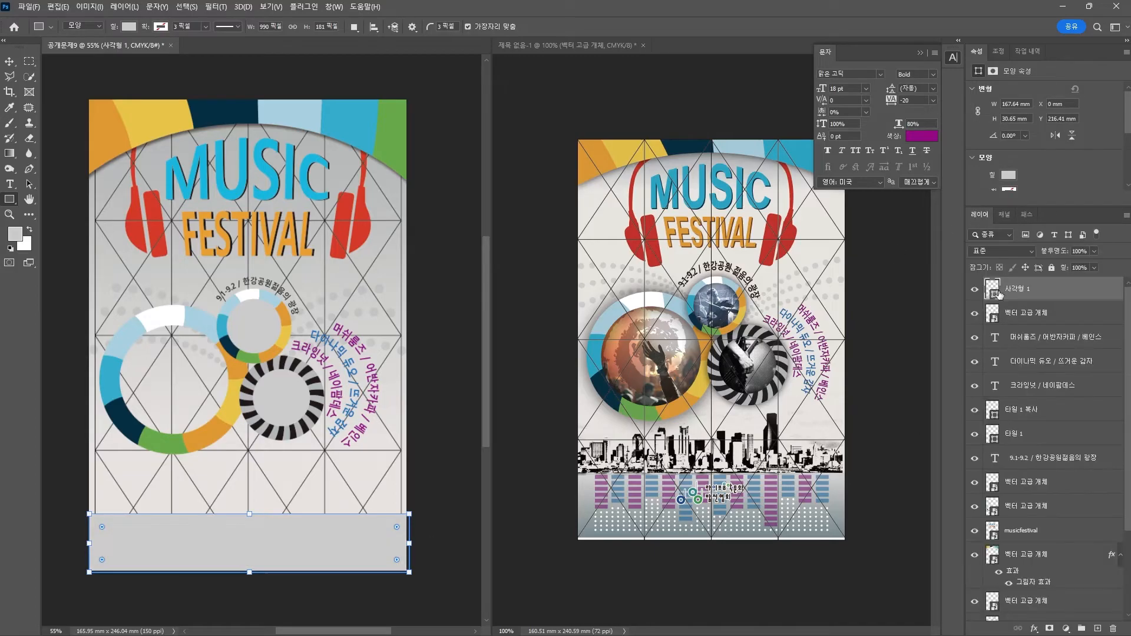
# Apply a gradient overlay to the bottom rectangle and remove the gradient's middle green color stop
pyautogui.click(1039, 630)
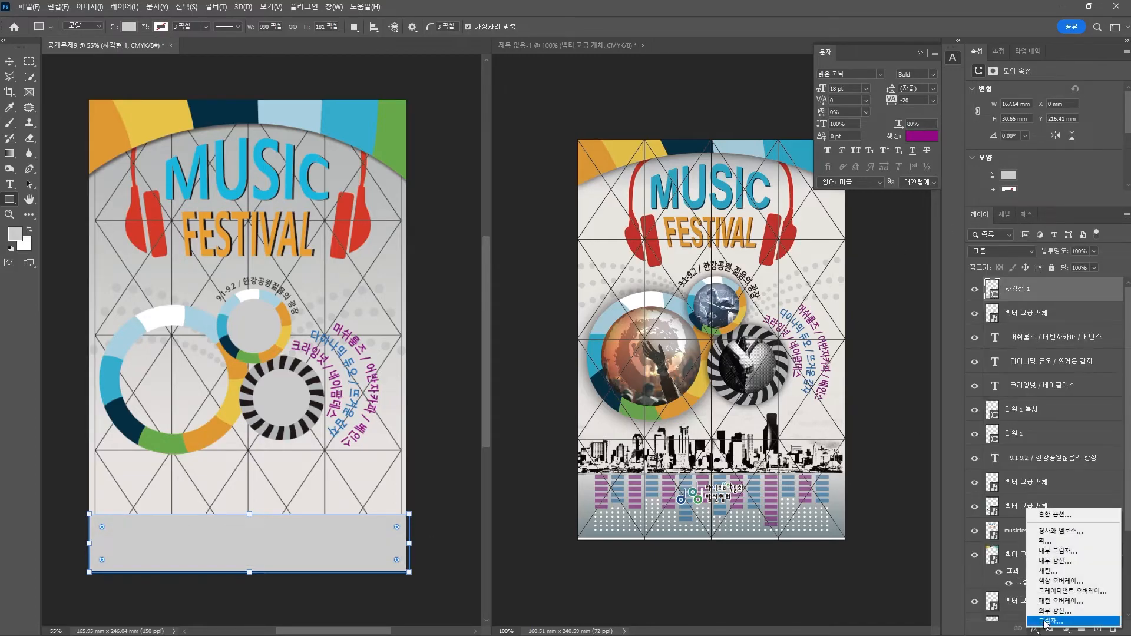
pyautogui.click(1064, 600)
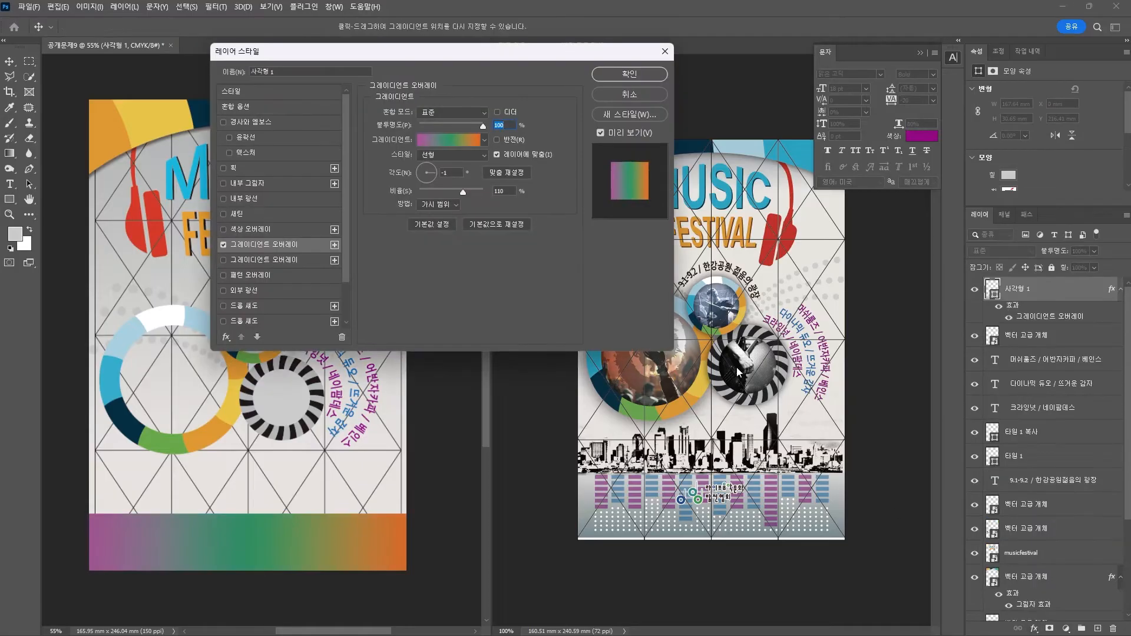
pyautogui.click(448, 140)
pyautogui.moveTo(322, 303); pyautogui.dragTo(322, 341)
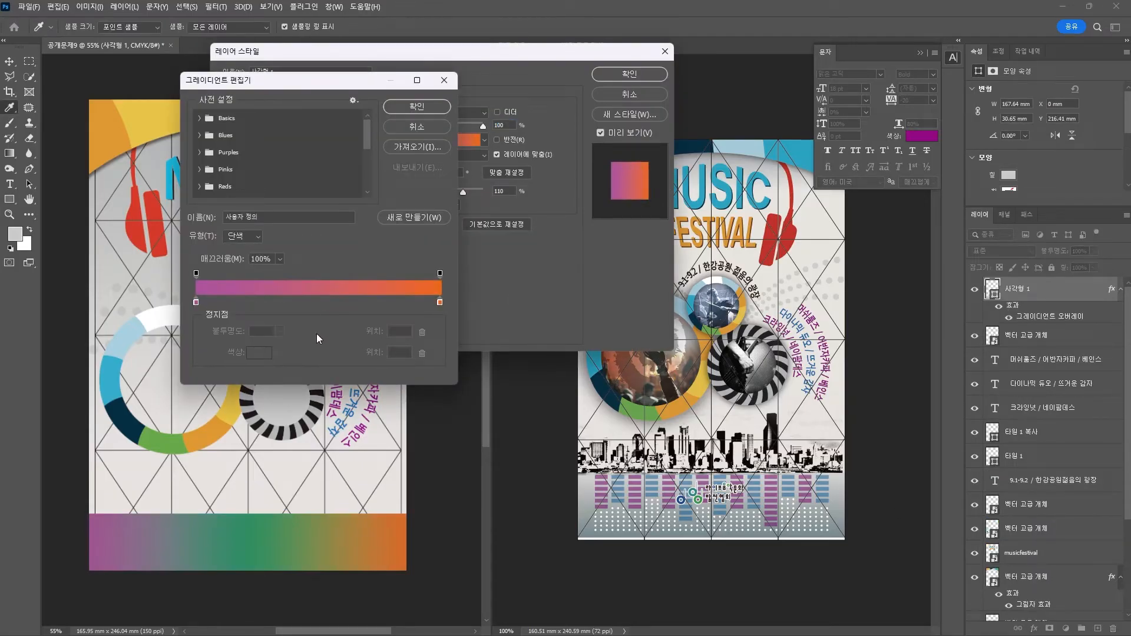
# Set the gradient's starting stop to light gray with C 20, M 15, Y 15
pyautogui.click(195, 302)
pyautogui.click(259, 352)
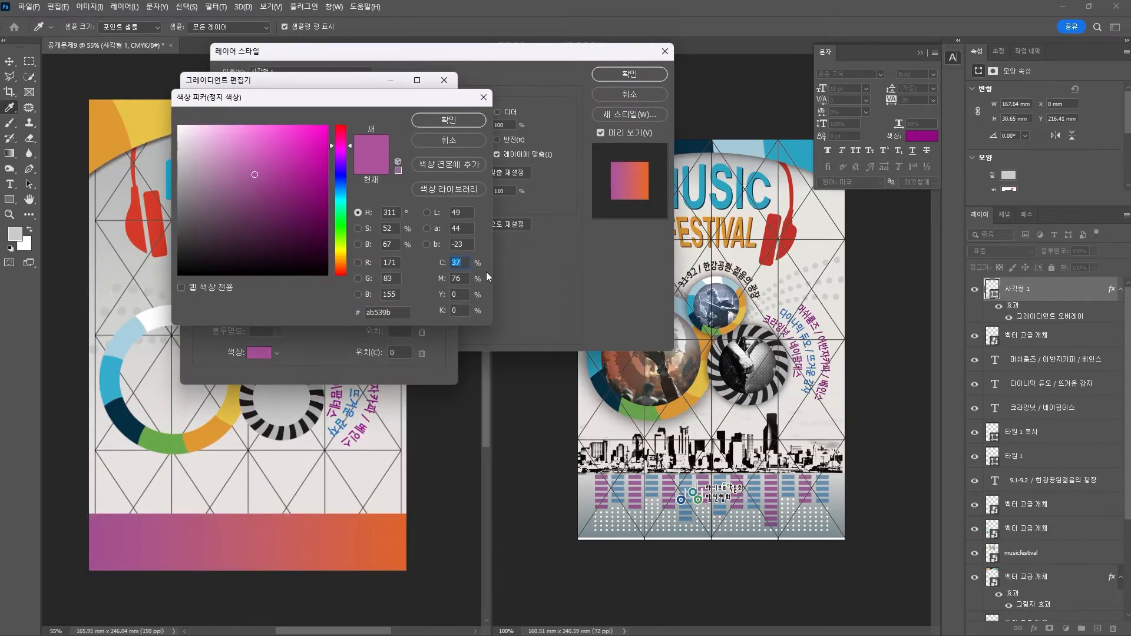
pyautogui.write('20')
pyautogui.press('Tab')
pyautogui.write('15')
pyautogui.press('Tab')
pyautogui.write('15')
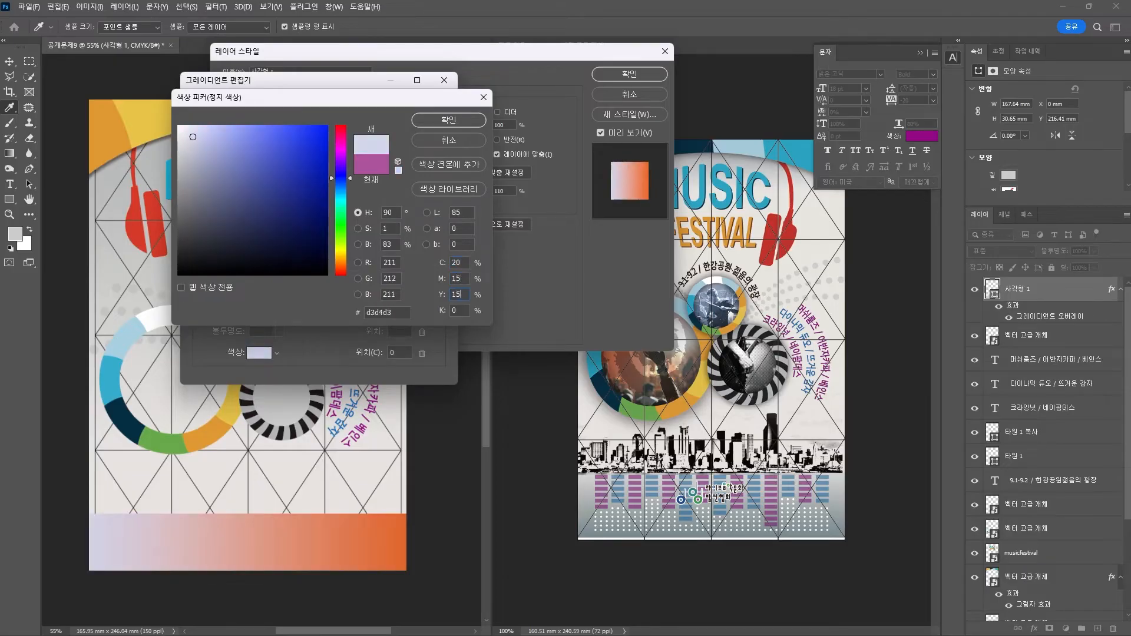
pyautogui.press('Return')
# Set the gradient's end stop to a grayish blue with C 60 and M 40, and apply the overlay at an angle of -87°
pyautogui.click(439, 301)
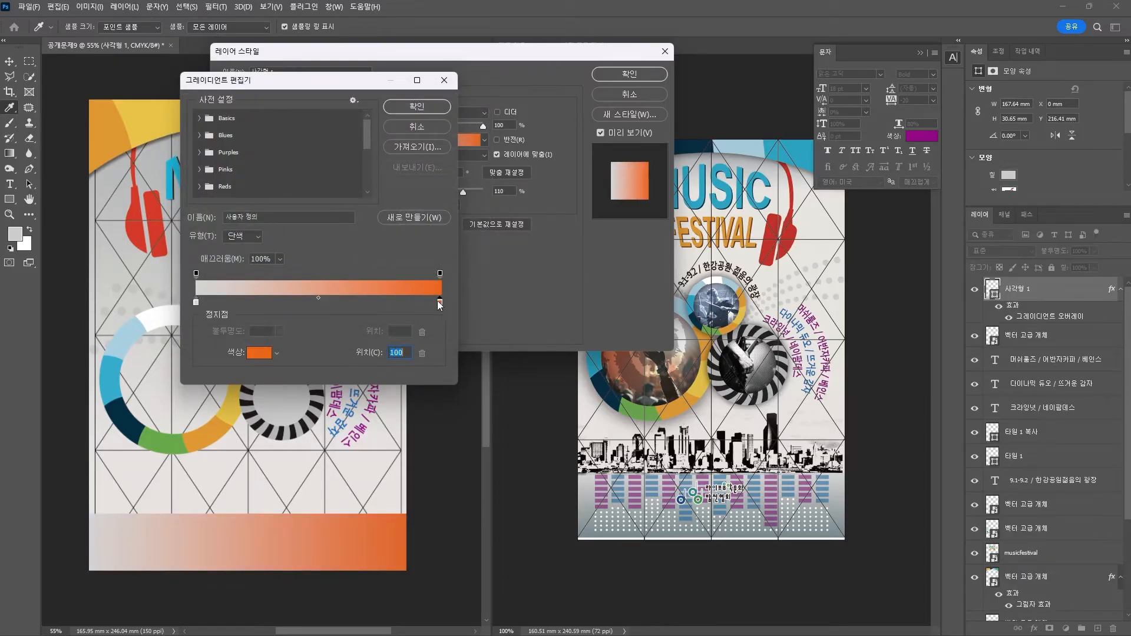
pyautogui.click(260, 353)
pyautogui.write('50')
pyautogui.press('Tab')
pyautogui.write('30')
pyautogui.press('Tab')
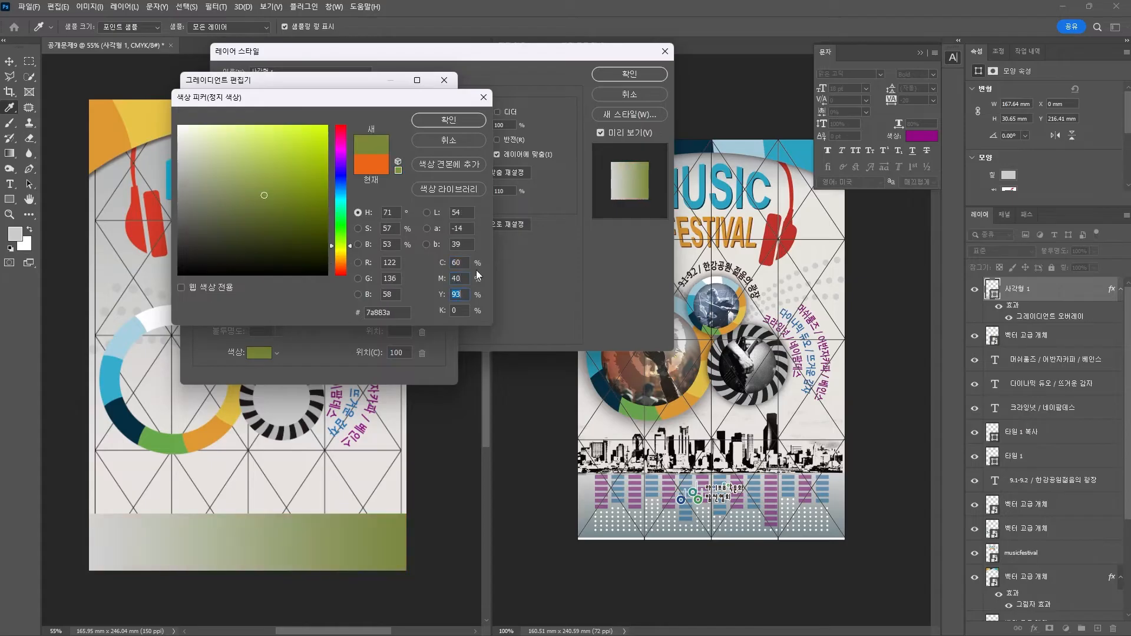
pyautogui.write('30')
pyautogui.press('Return')
pyautogui.press('Return')
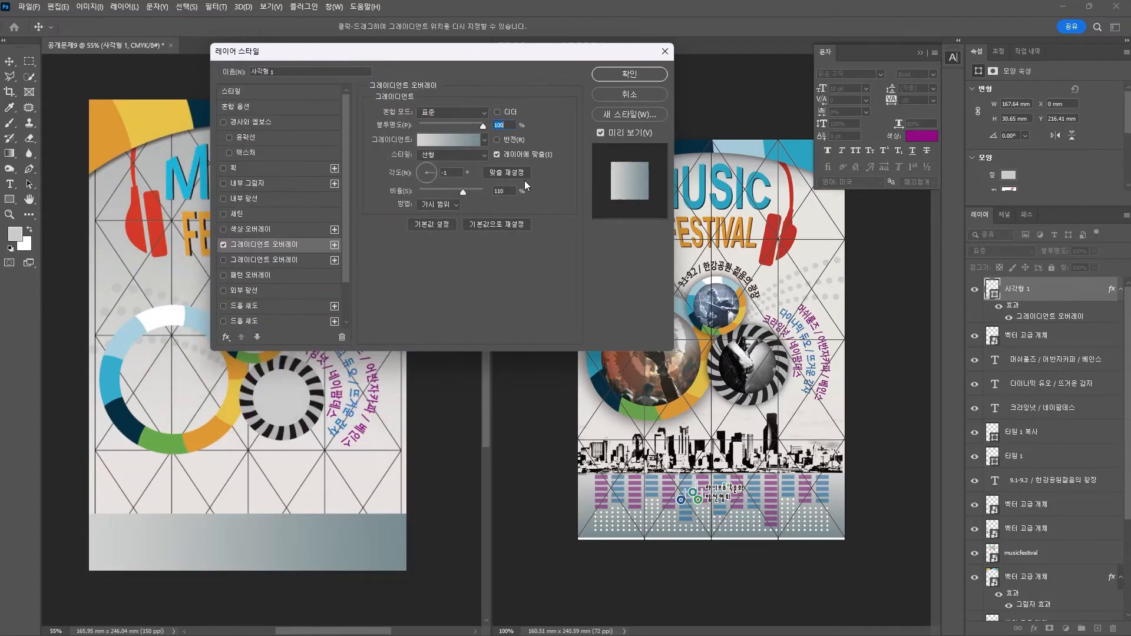
pyautogui.moveTo(439, 173); pyautogui.dragTo(428, 187)
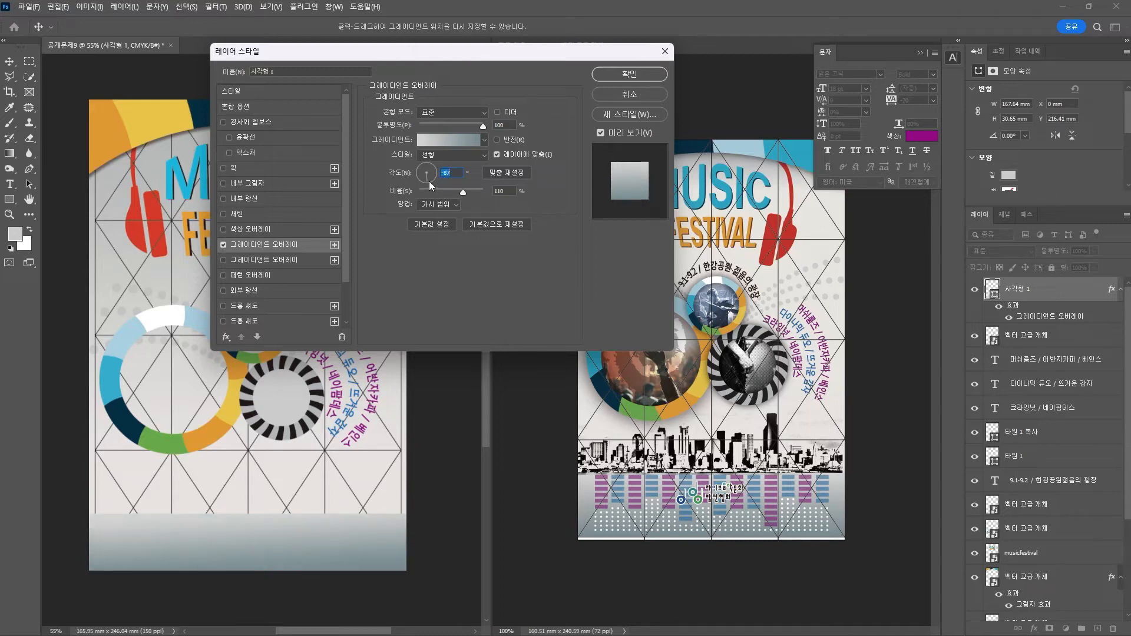
pyautogui.press('Return')
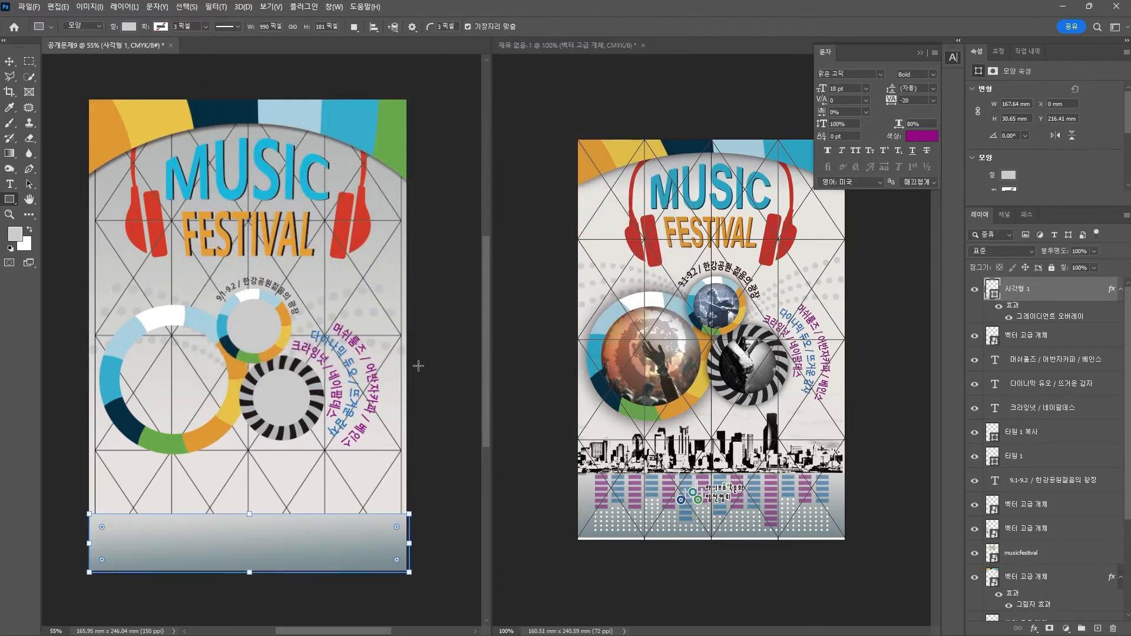
# Extend the bottom gradient rectangle upward to about 43 mm high, place its layer directly above the background, and rename it 그라데이션
pyautogui.moveTo(248, 516); pyautogui.dragTo(250, 489)
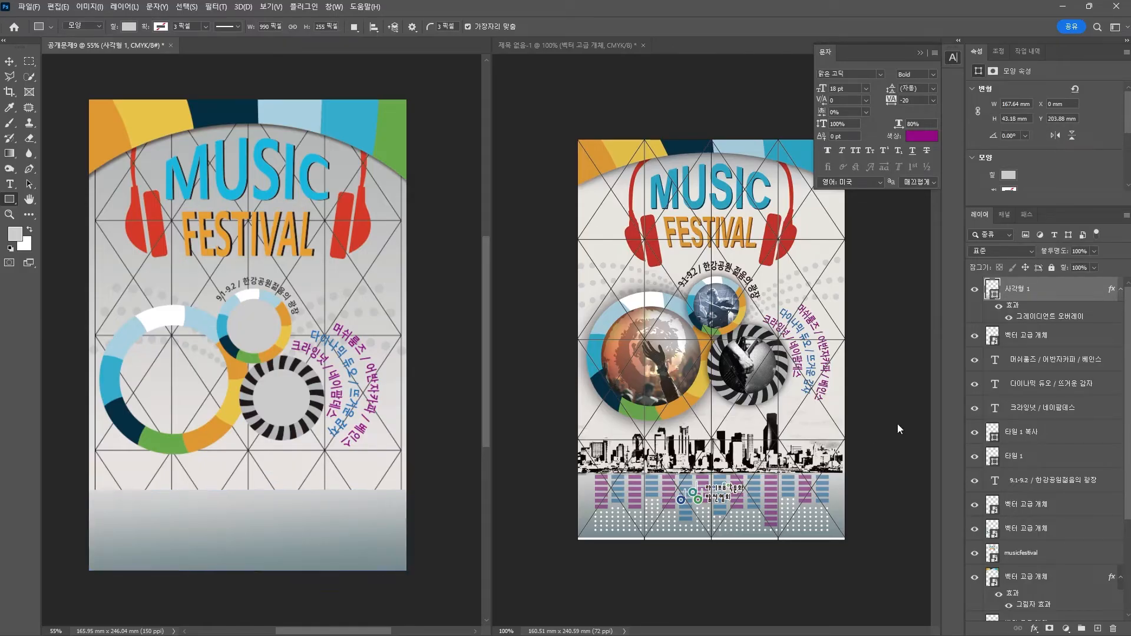
pyautogui.moveTo(1034, 298); pyautogui.dragTo(1030, 598)
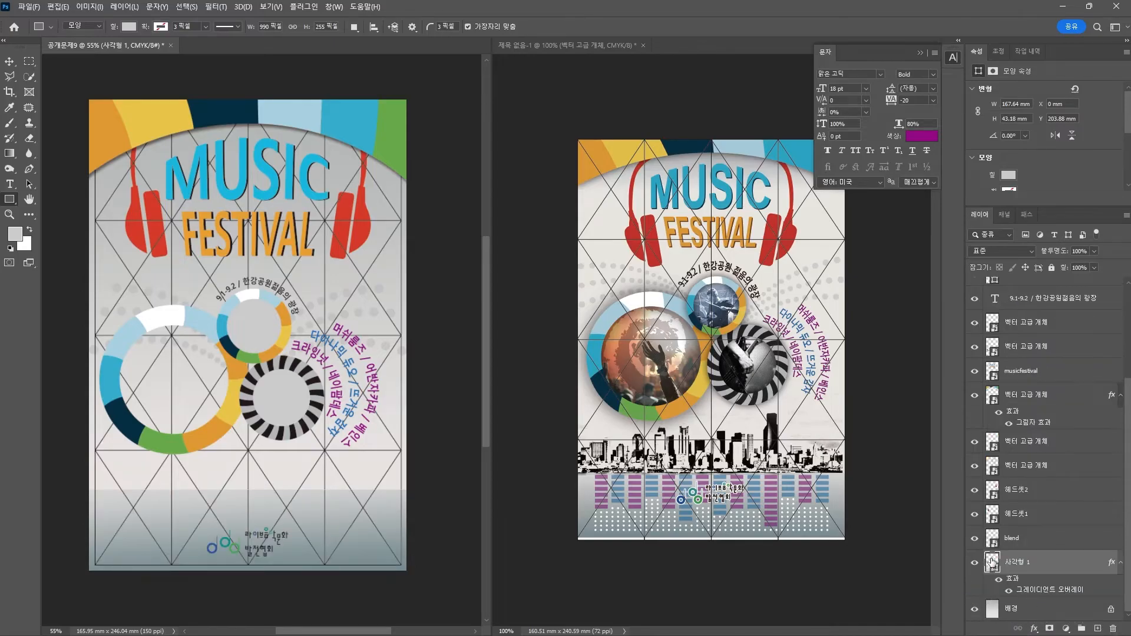
pyautogui.doubleClick(1015, 563)
pyautogui.write('그라데이션')
pyautogui.press('Return')
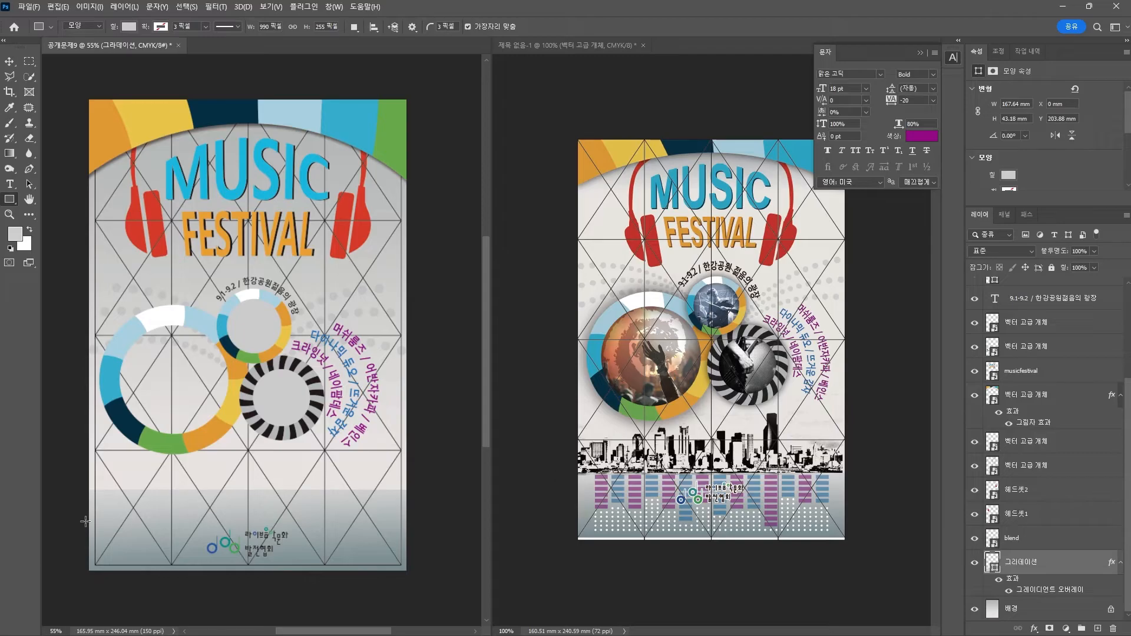
# Add a white 4 px outside stroke to the organizer logo at the bottom of the poster
pyautogui.click(10, 60)
pyautogui.click(231, 546)
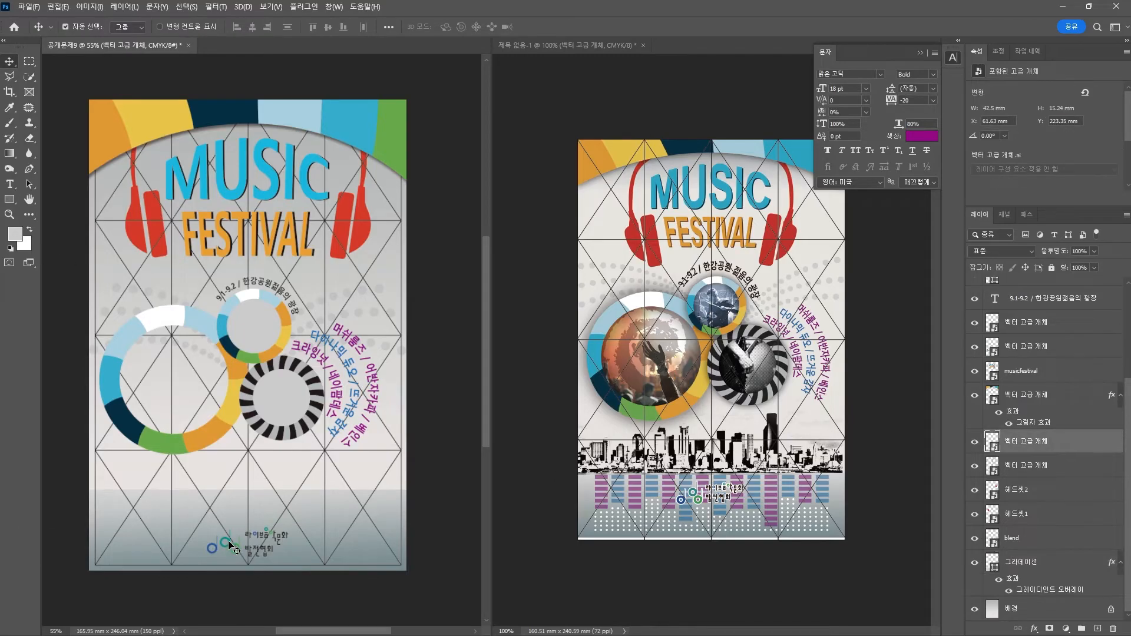
pyautogui.click(972, 443)
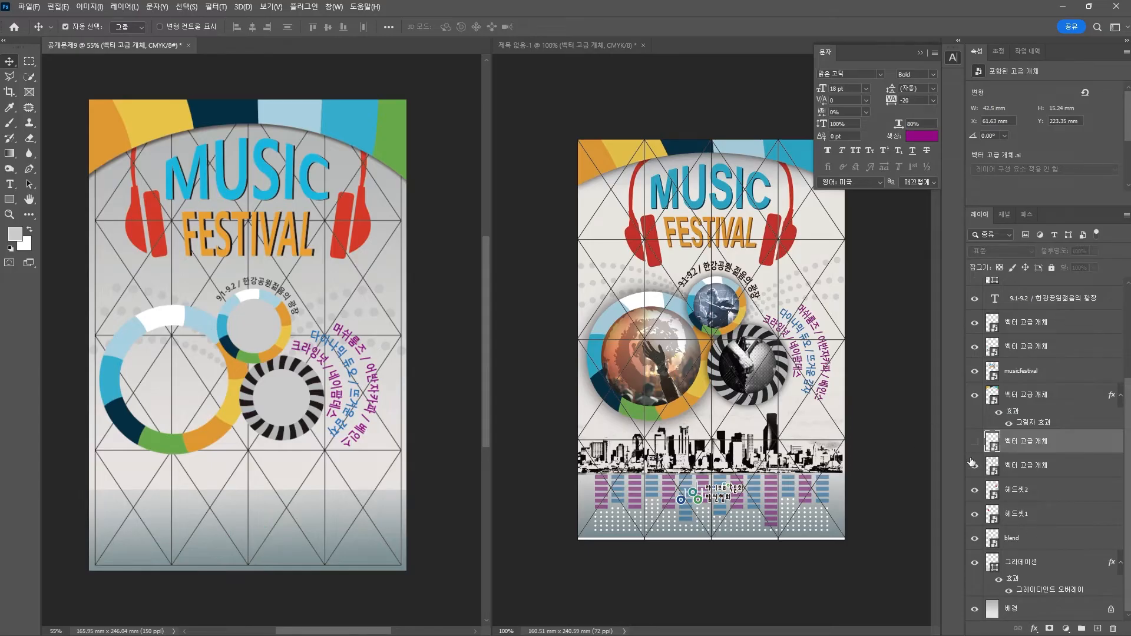
pyautogui.click(974, 442)
pyautogui.click(1033, 629)
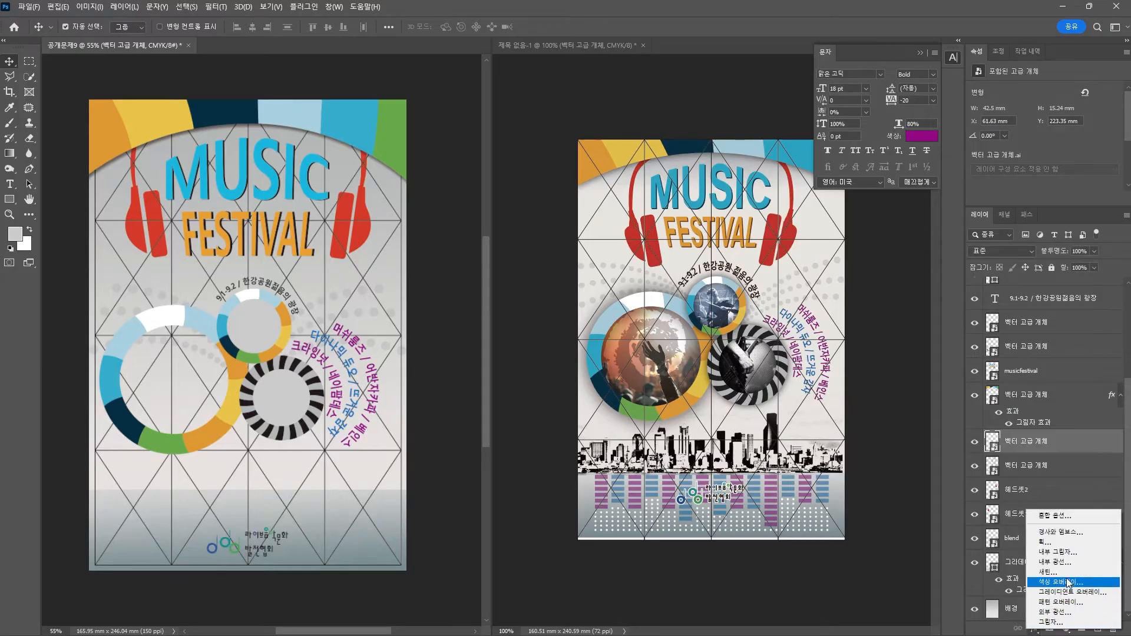
pyautogui.press('Escape')
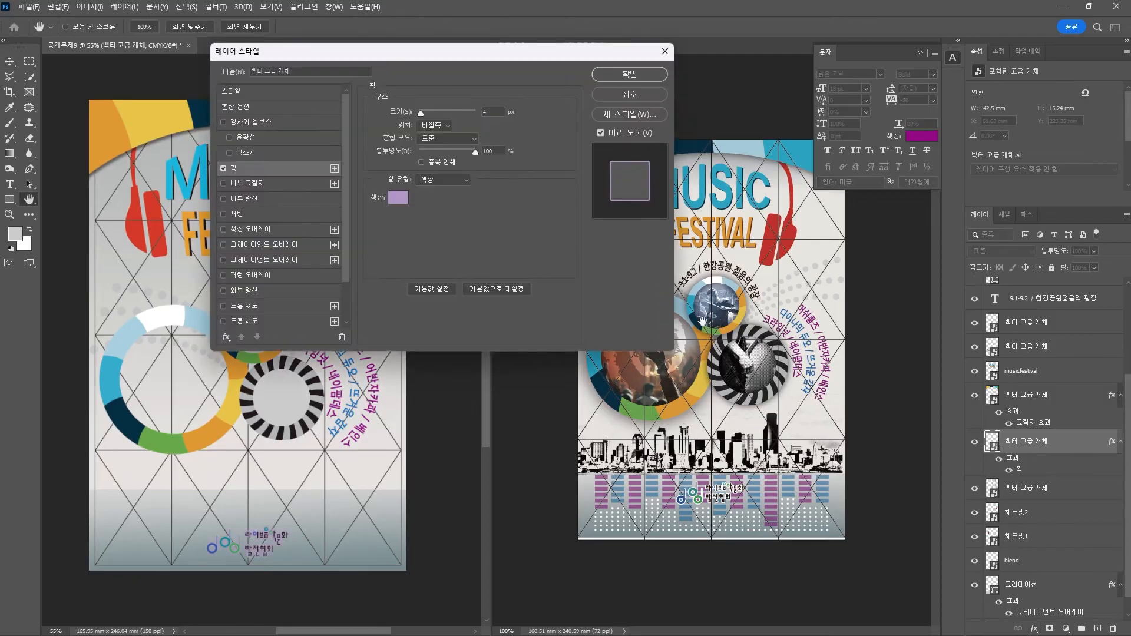
pyautogui.click(399, 197)
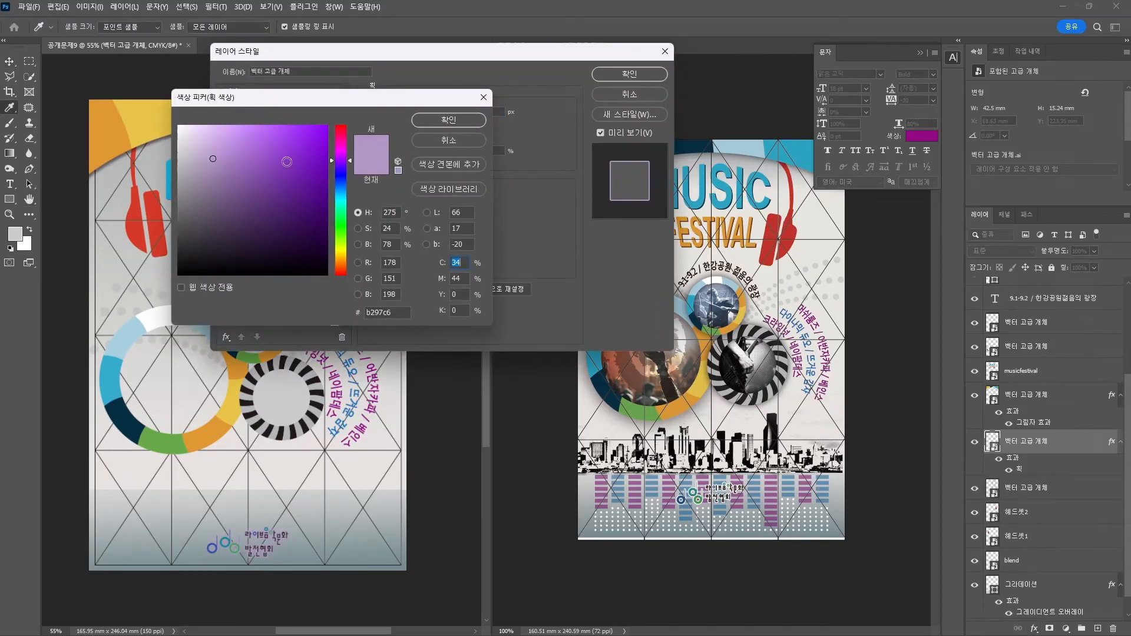
pyautogui.moveTo(214, 154); pyautogui.dragTo(123, 67)
pyautogui.press('Return')
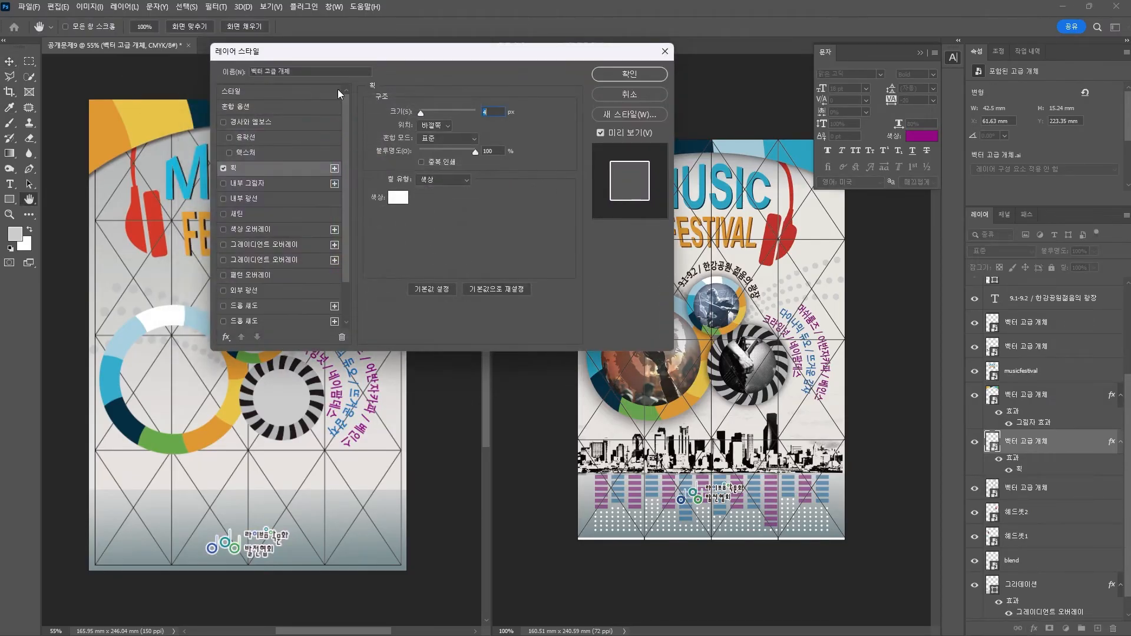
pyautogui.press('Return')
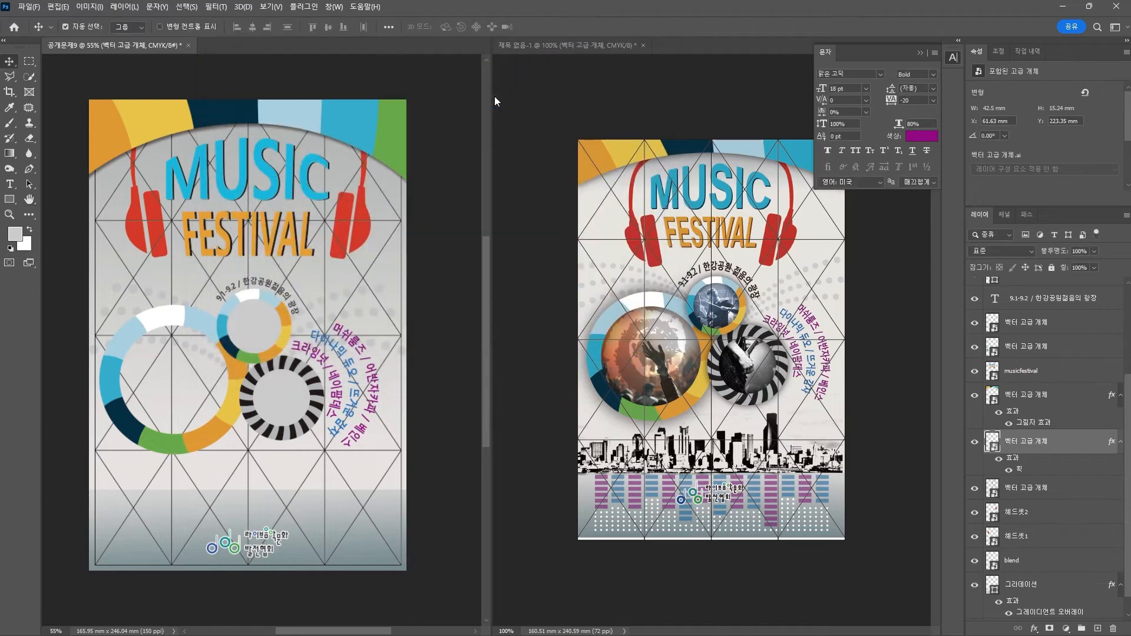
# Nudge the organizer logo up and slightly left to about X 60.96 mm, Y 208.11 mm, and deselect it
pyautogui.hotkey('shift', 'Up')
pyautogui.hotkey('shift', 'Up')
pyautogui.hotkey('shift', 'Up')
pyautogui.hotkey('shift', 'Up')
pyautogui.hotkey('shift', 'Up')
pyautogui.hotkey('shift', 'Up')
pyautogui.hotkey('shift', 'Up')
pyautogui.hotkey('shift', 'Up')
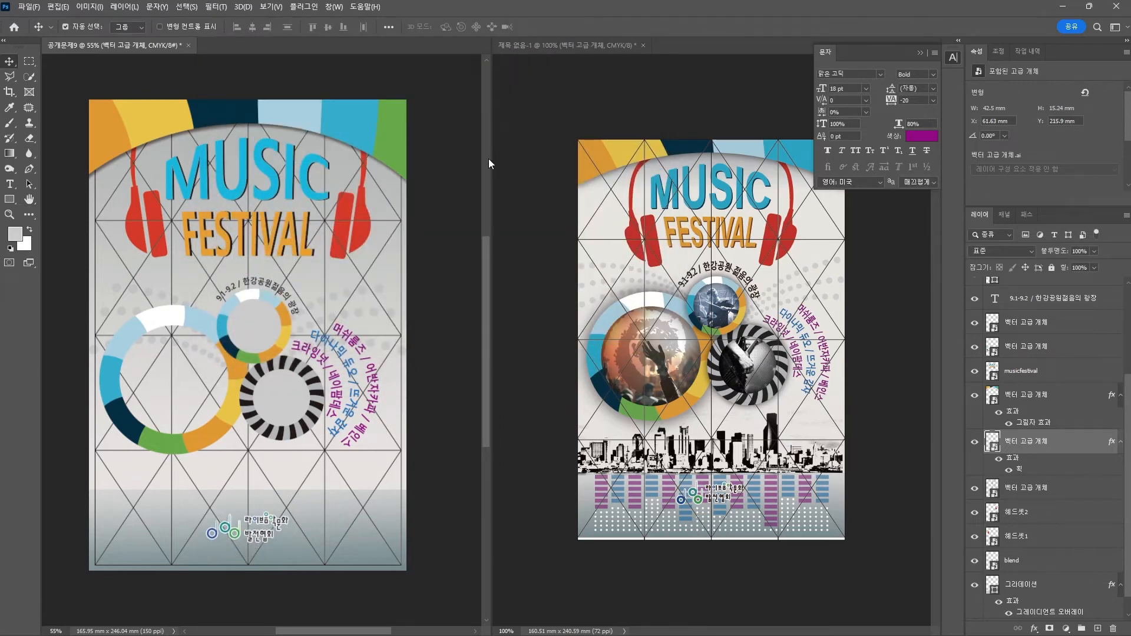
pyautogui.press('Up')
pyautogui.press('Up')
pyautogui.press('Up')
pyautogui.press('Up')
pyautogui.press('Up')
pyautogui.press('Up')
pyautogui.press('Up')
pyautogui.press('Up')
pyautogui.press('Up')
pyautogui.press('Up')
pyautogui.press('Up')
pyautogui.press('Up')
pyautogui.press('Left')
pyautogui.press('Left')
pyautogui.press('Left')
pyautogui.press('Left')
pyautogui.press('Left')
pyautogui.press('Left')
pyautogui.press('Left')
pyautogui.press('Left')
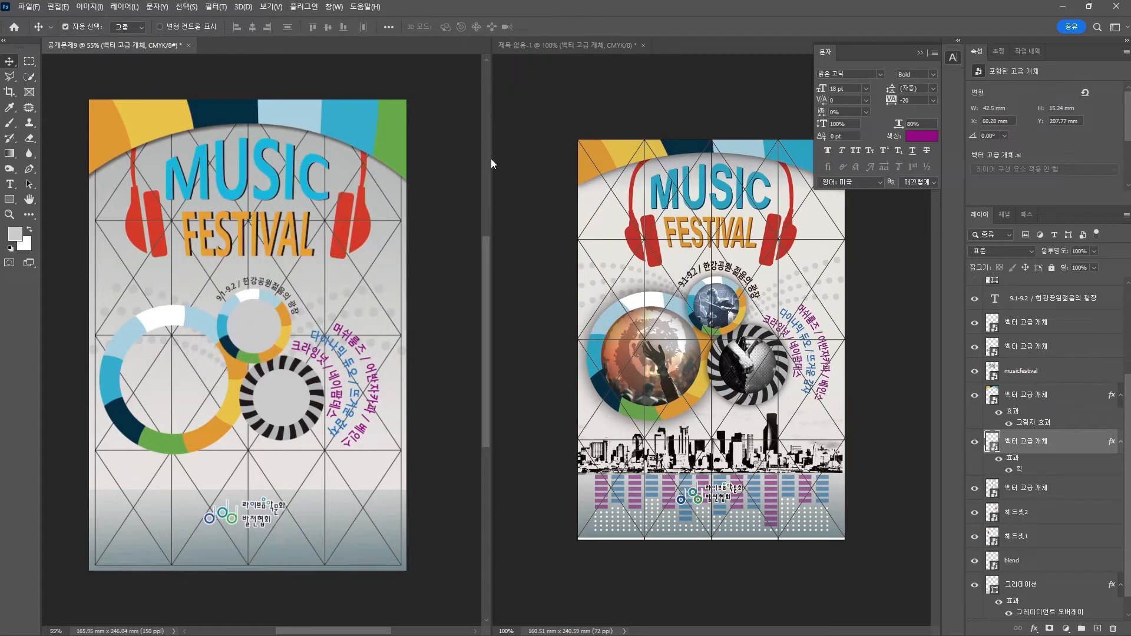
pyautogui.press('Down')
pyautogui.press('Down')
pyautogui.press('Down')
pyautogui.press('Down')
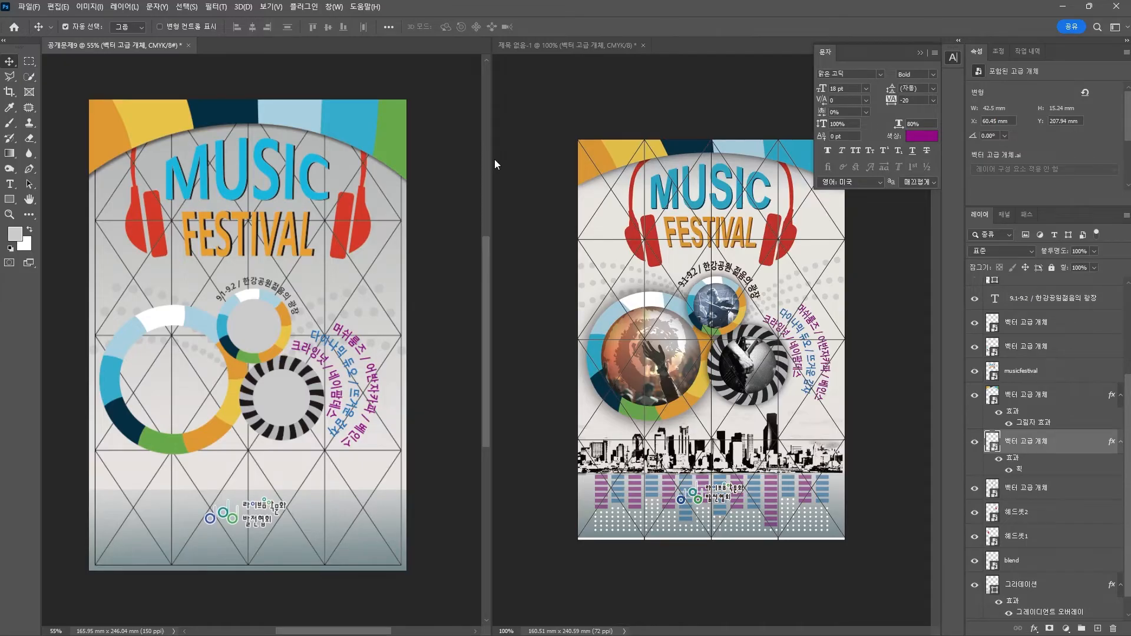
pyautogui.press('Right')
pyautogui.press('Right')
pyautogui.press('Right')
pyautogui.press('Right')
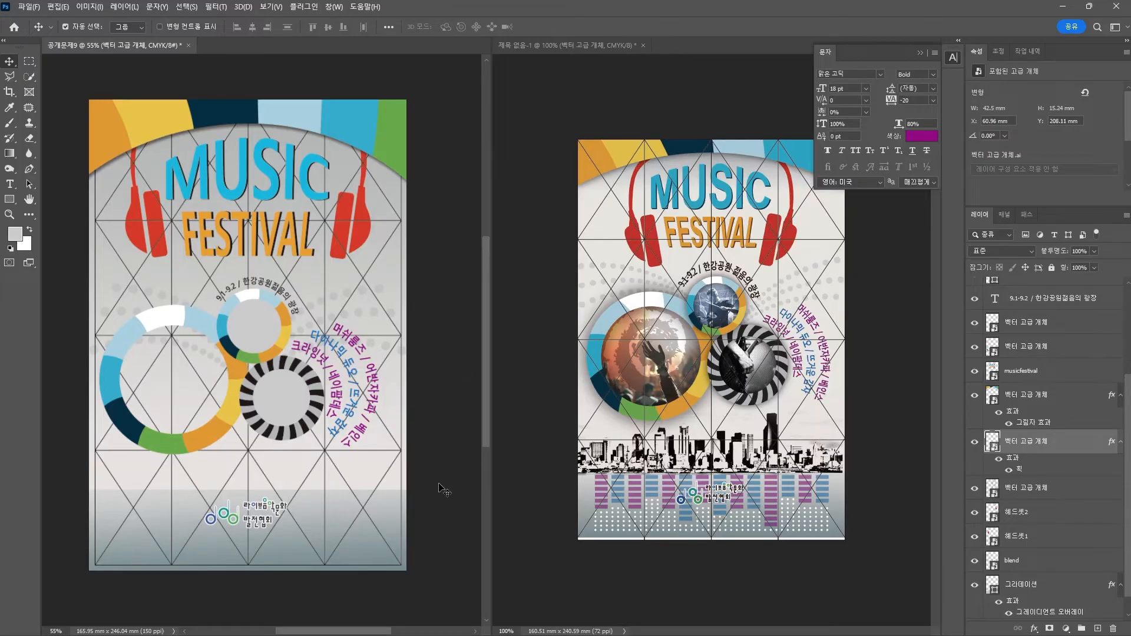
pyautogui.click(439, 483)
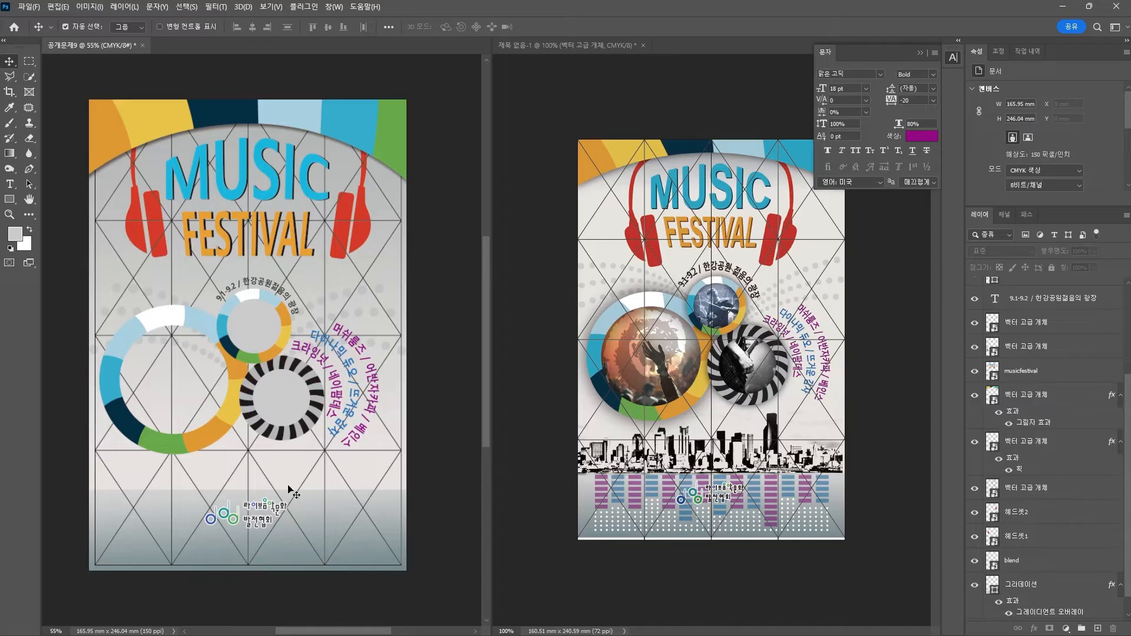
# Duplicate the gray circle of the small upper ring and enlarge the copy to fill the inside of the large left ring
pyautogui.moveTo(254, 328); pyautogui.dragTo(230, 449)
pyautogui.hotkey('ctrl', 't')
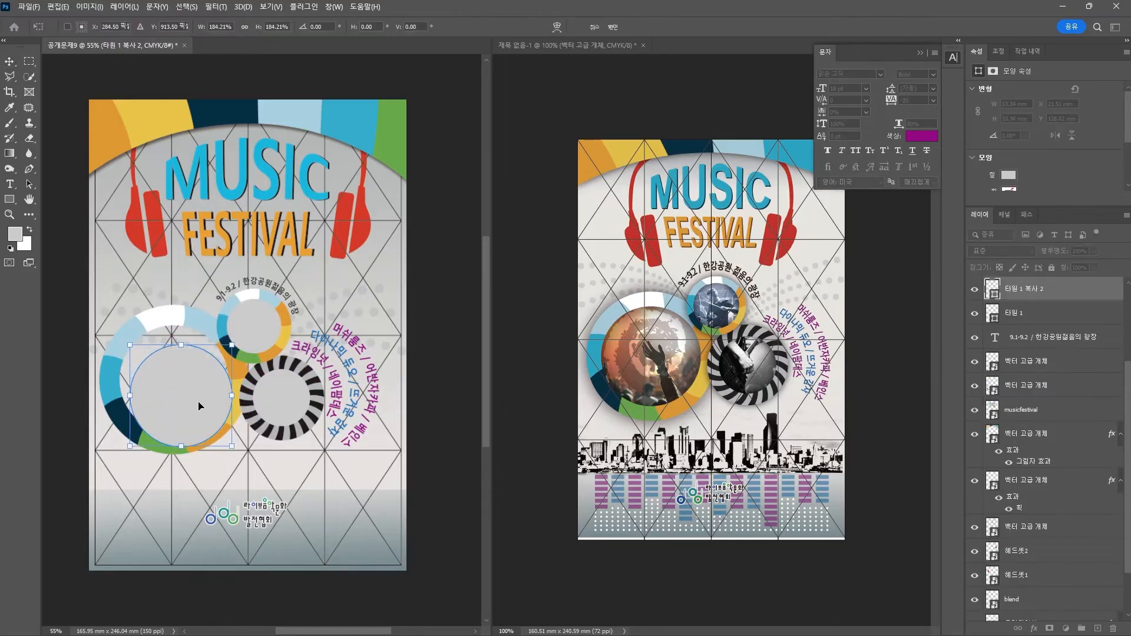
pyautogui.moveTo(199, 403); pyautogui.dragTo(192, 384)
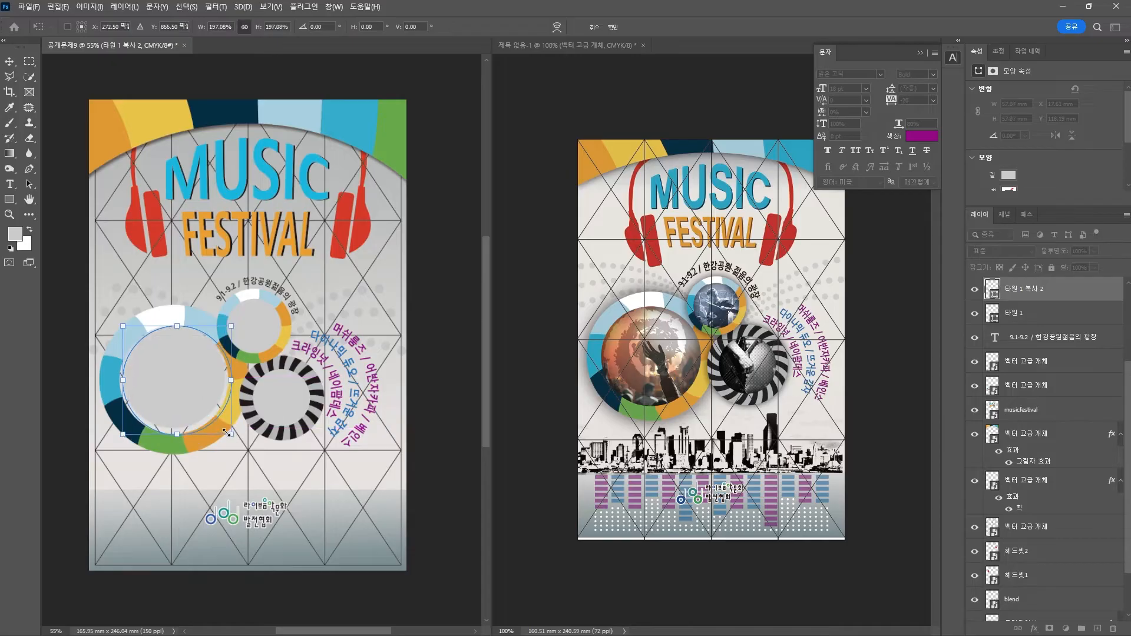
pyautogui.moveTo(209, 425); pyautogui.dragTo(194, 362)
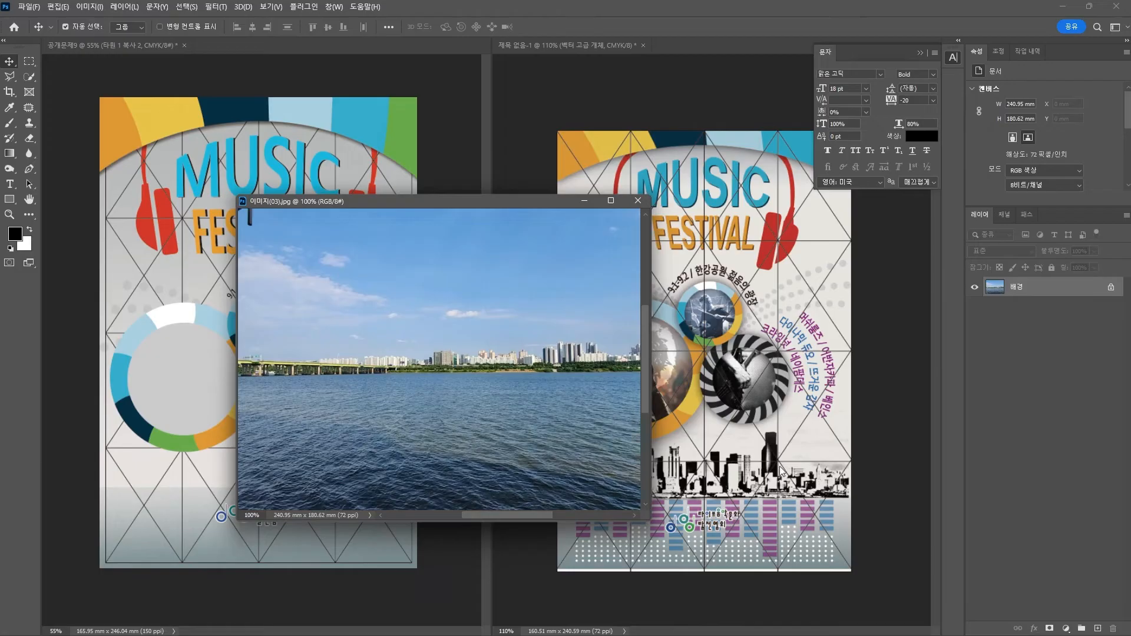
pyautogui.click(216, 6)
pyautogui.click(253, 74)
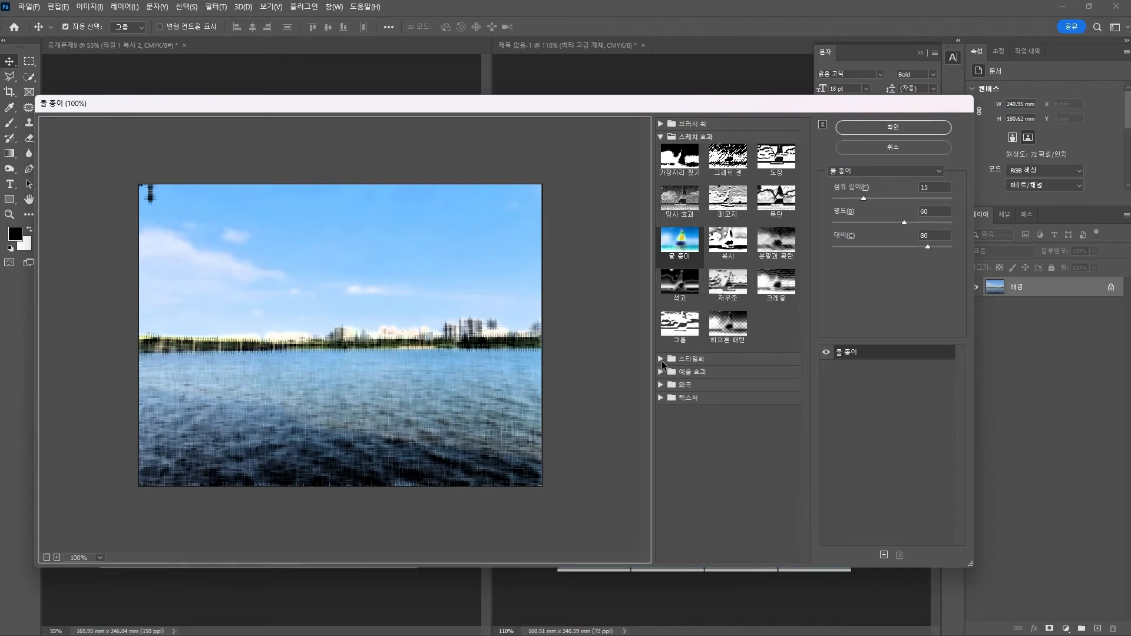
pyautogui.click(695, 165)
pyautogui.press('Right')
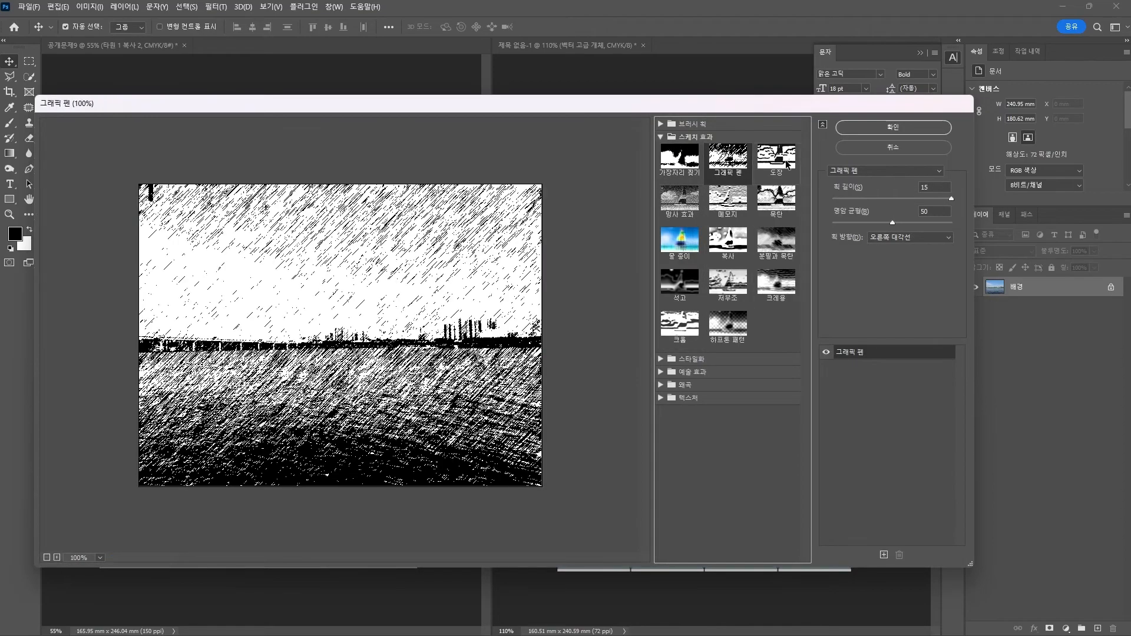
pyautogui.click(787, 211)
pyautogui.click(728, 198)
pyautogui.click(679, 199)
pyautogui.click(737, 247)
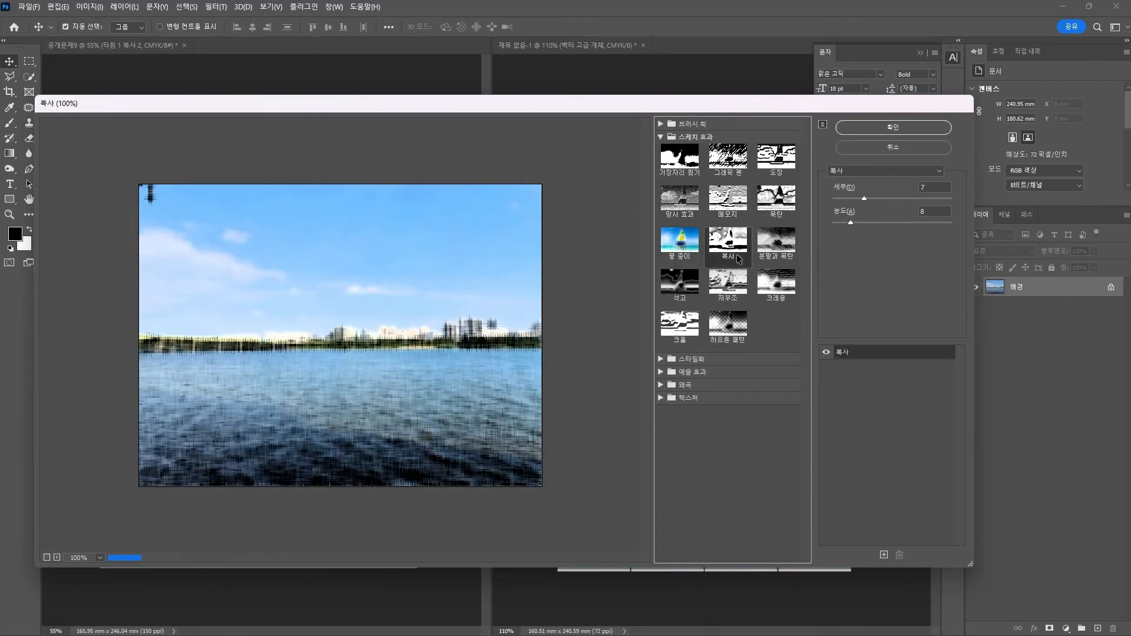
pyautogui.click(776, 239)
pyautogui.click(776, 282)
pyautogui.click(728, 281)
pyautogui.click(728, 240)
pyautogui.click(679, 282)
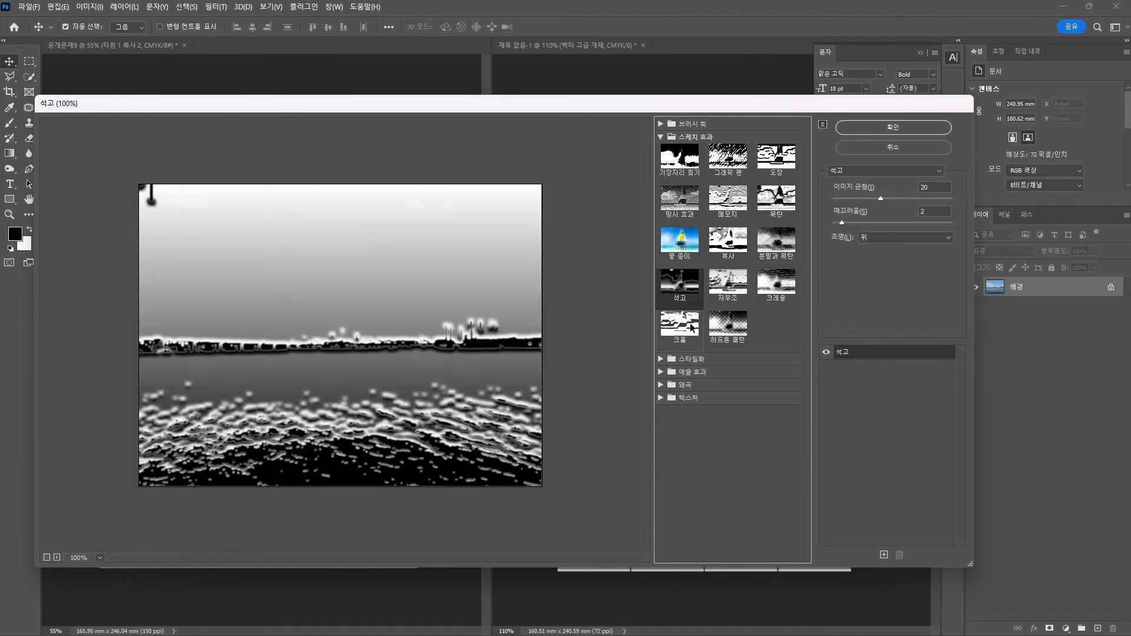
pyautogui.click(692, 328)
pyautogui.click(776, 282)
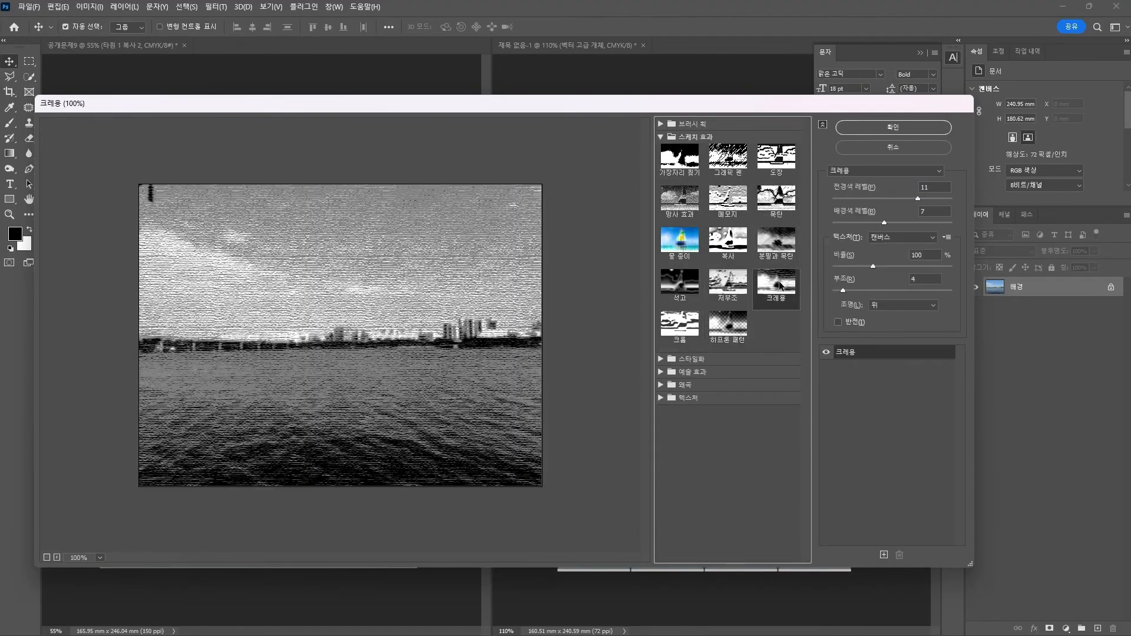
pyautogui.click(790, 171)
pyautogui.moveTo(891, 198); pyautogui.dragTo(885, 196)
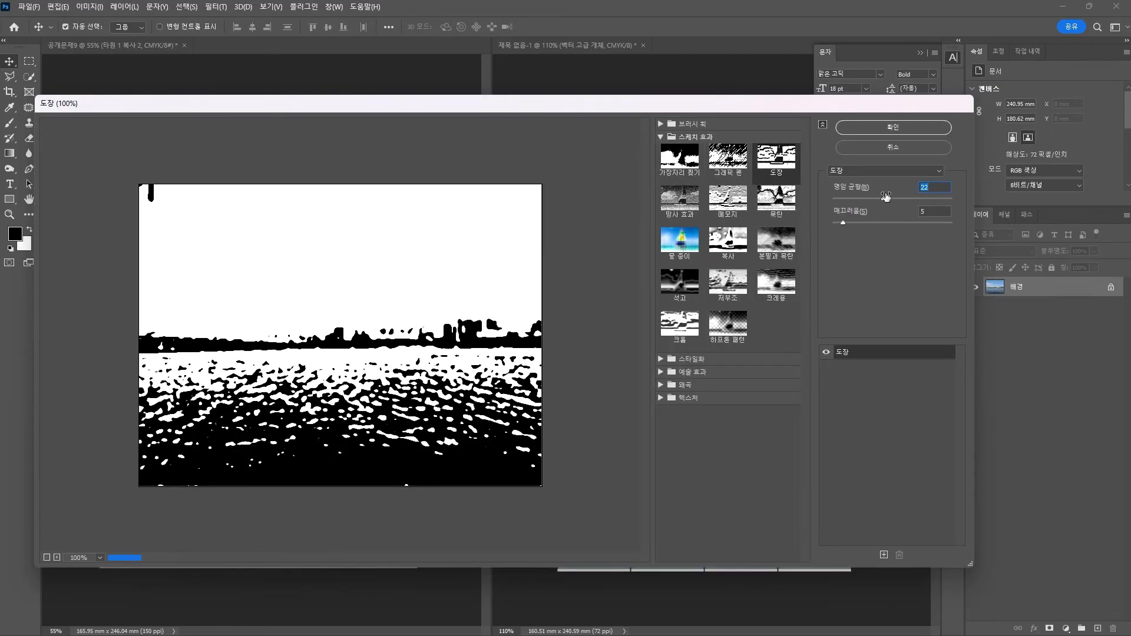
pyautogui.click(881, 223)
pyautogui.click(833, 222)
pyautogui.click(859, 149)
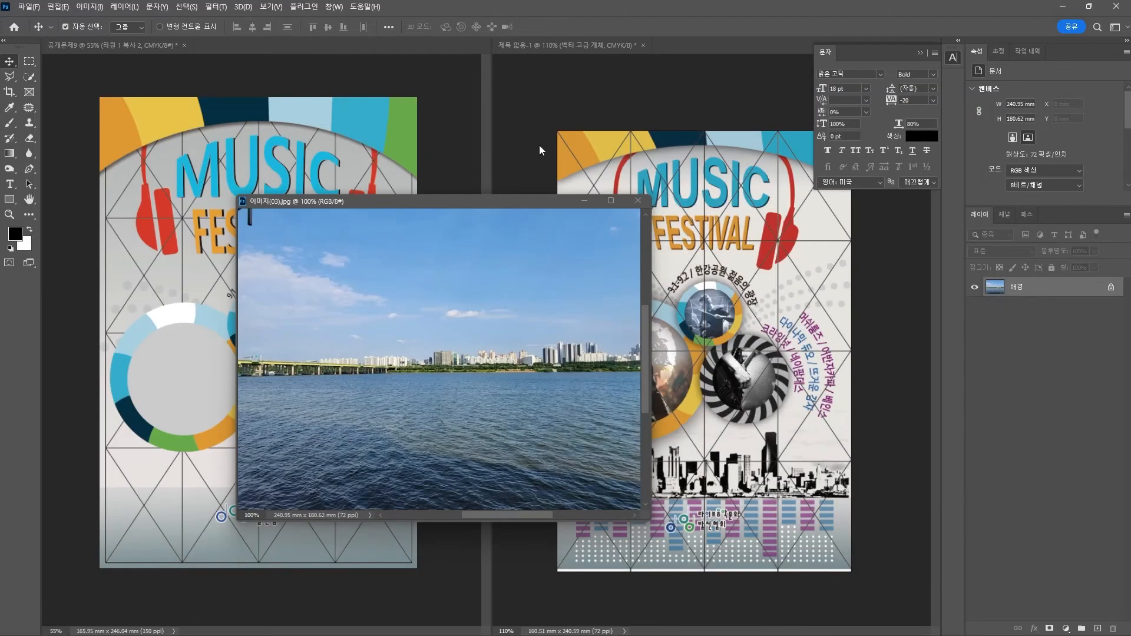
# Convert the river skyline photo 이미지(03).jpg to black and white with a Threshold level of 135
pyautogui.click(90, 6)
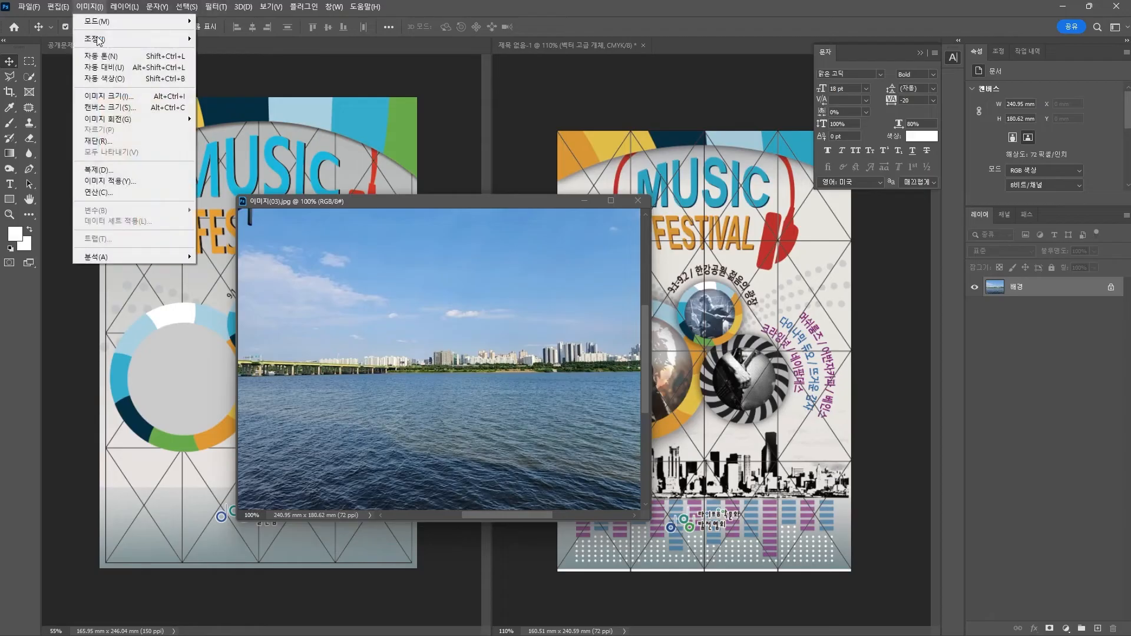
pyautogui.moveTo(97, 38)
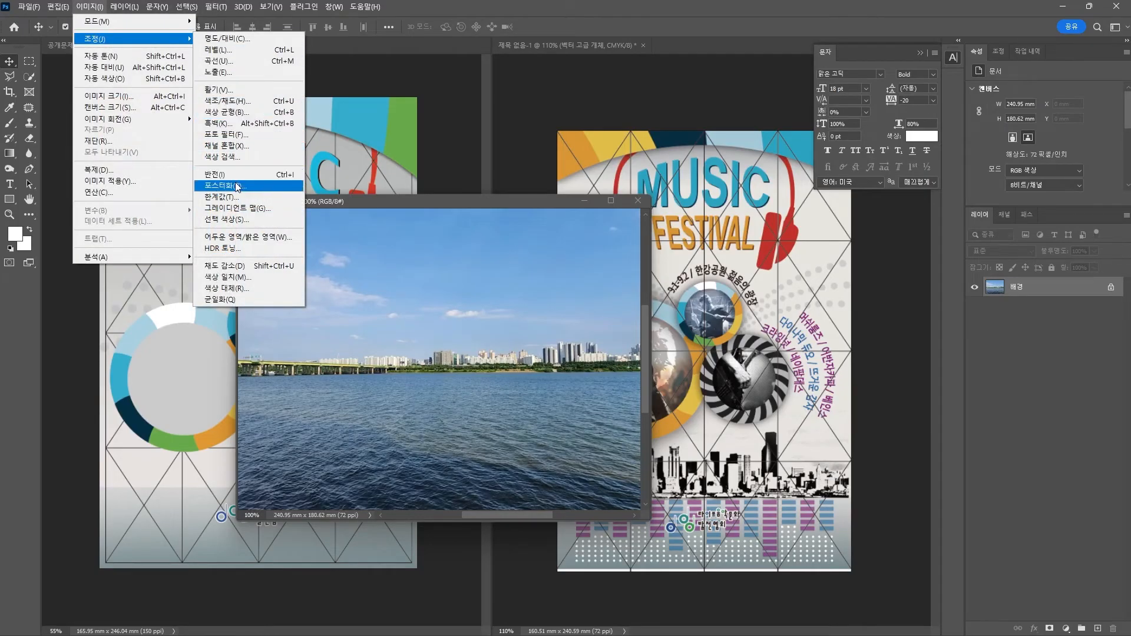
pyautogui.click(236, 196)
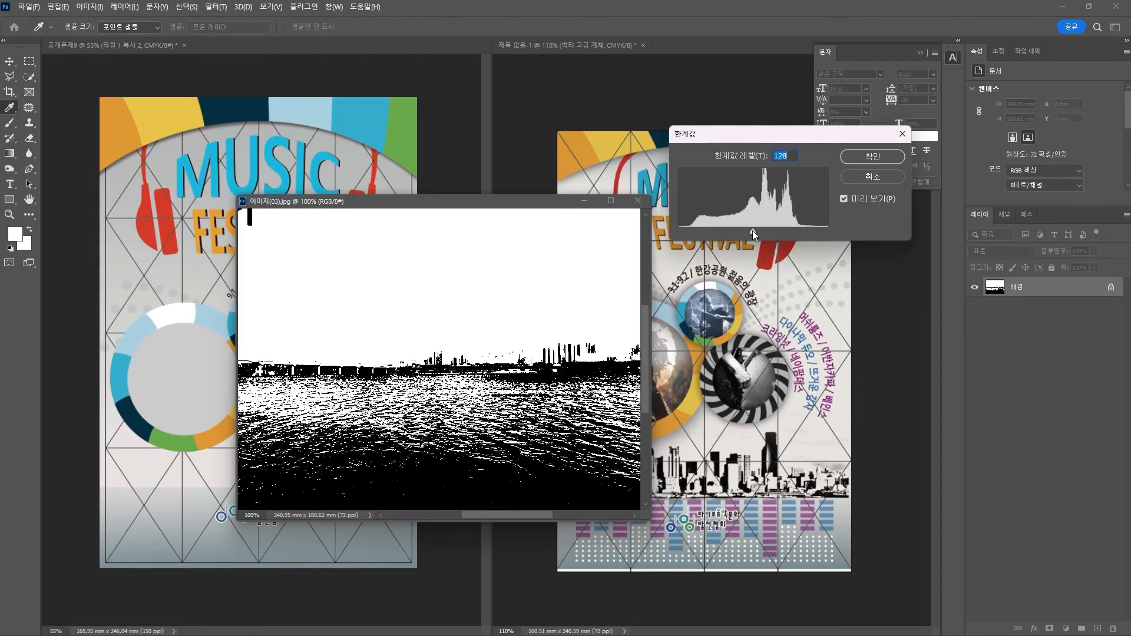
pyautogui.moveTo(751, 231); pyautogui.dragTo(757, 232)
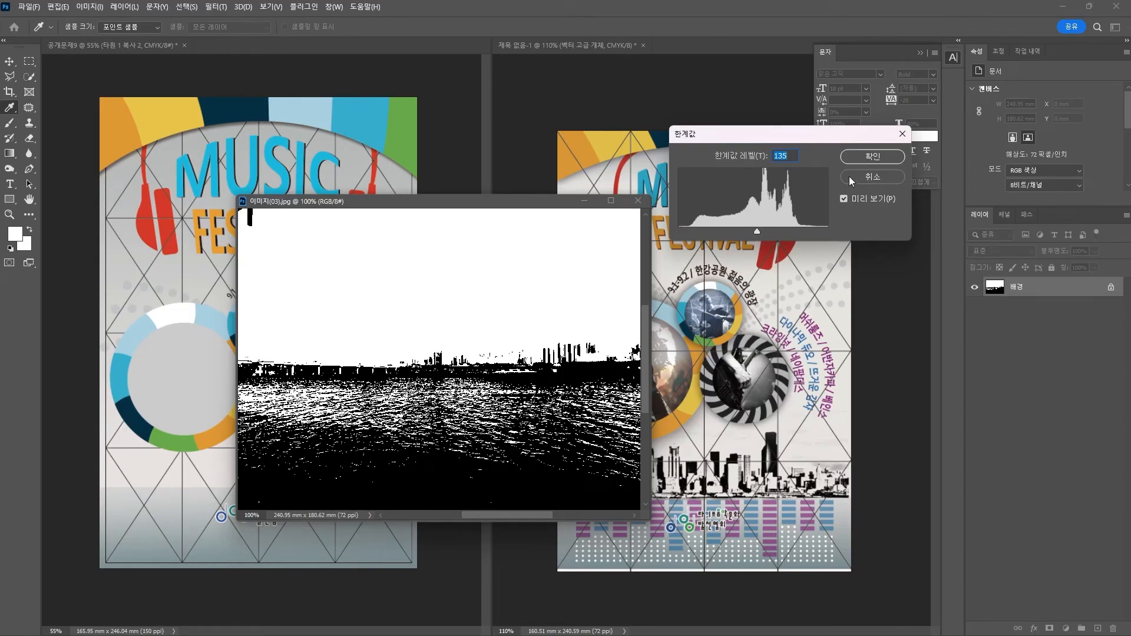
pyautogui.click(873, 156)
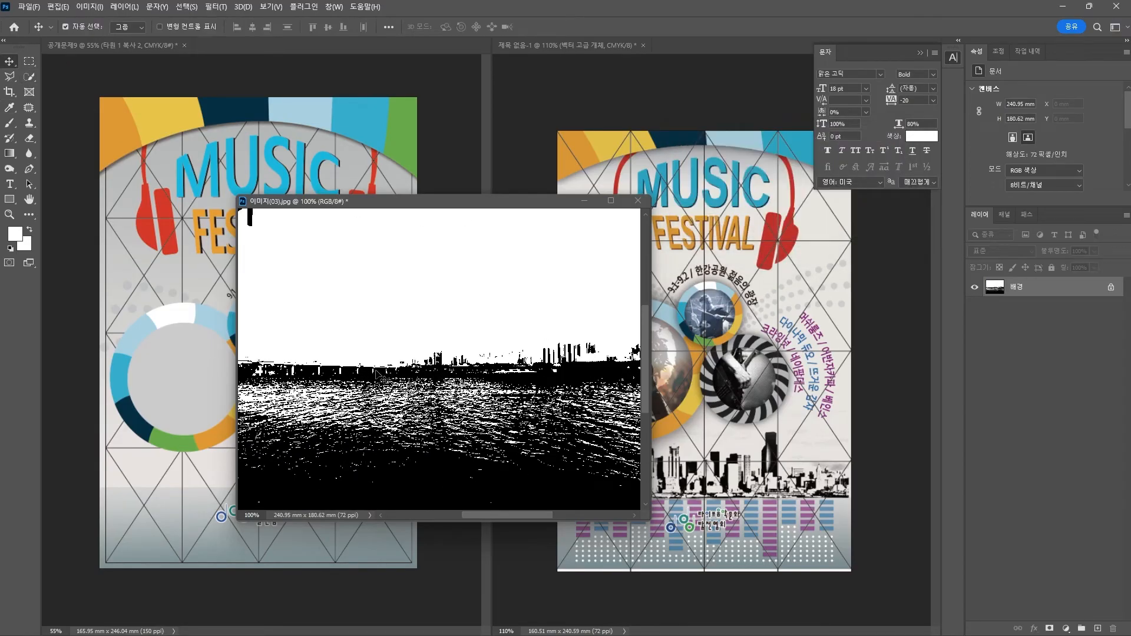
# Copy the black-and-white skyline image into the poster document and close the source photo without saving
pyautogui.moveTo(471, 375); pyautogui.dragTo(201, 495)
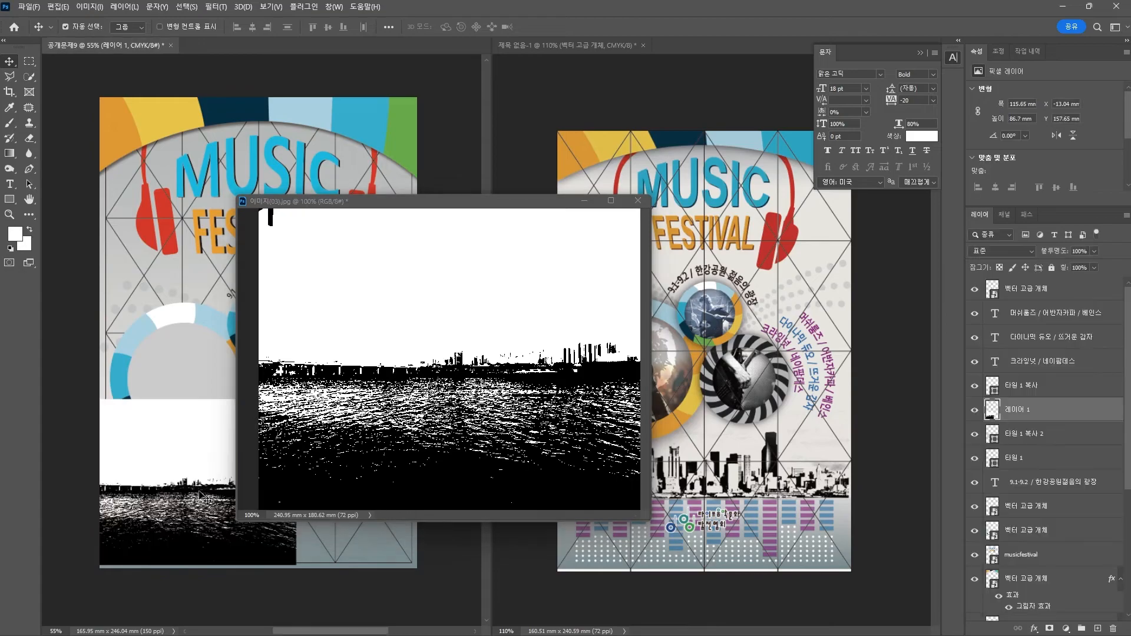
pyautogui.click(637, 201)
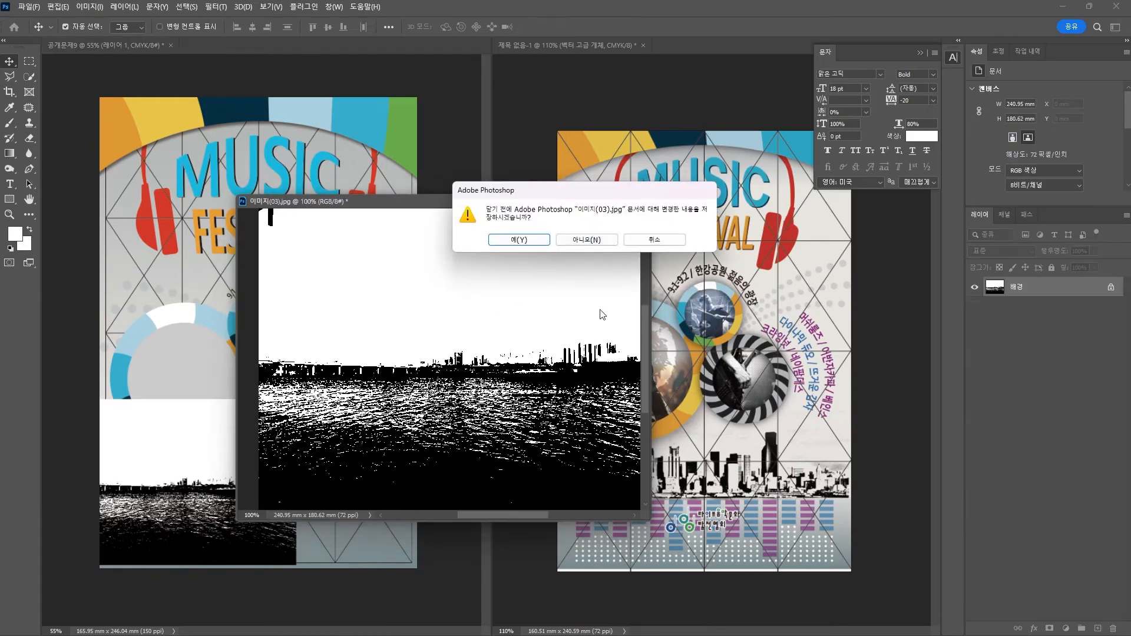
pyautogui.click(587, 240)
# Scale the skyline image to about 214% and position it across the full width of the poster's lower part
pyautogui.moveTo(226, 460); pyautogui.dragTo(214, 417)
pyautogui.hotkey('ctrl', 't')
pyautogui.moveTo(305, 530); pyautogui.dragTo(398, 478)
pyautogui.press('space')
pyautogui.moveTo(328, 344); pyautogui.dragTo(353, 591)
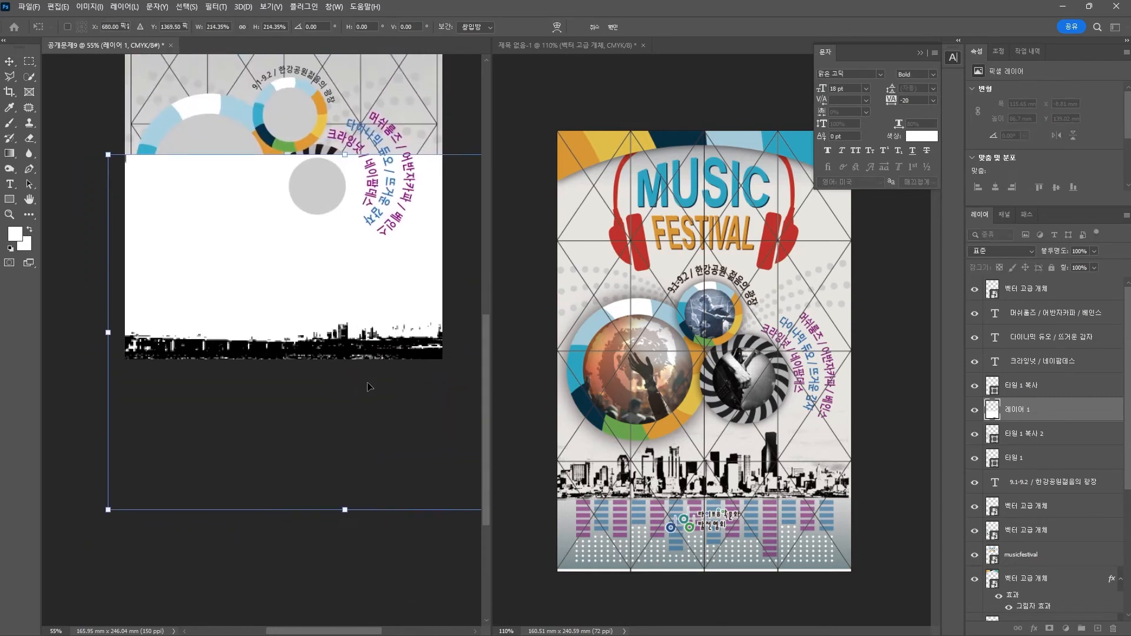
pyautogui.moveTo(369, 386); pyautogui.dragTo(370, 318)
pyautogui.press('Return')
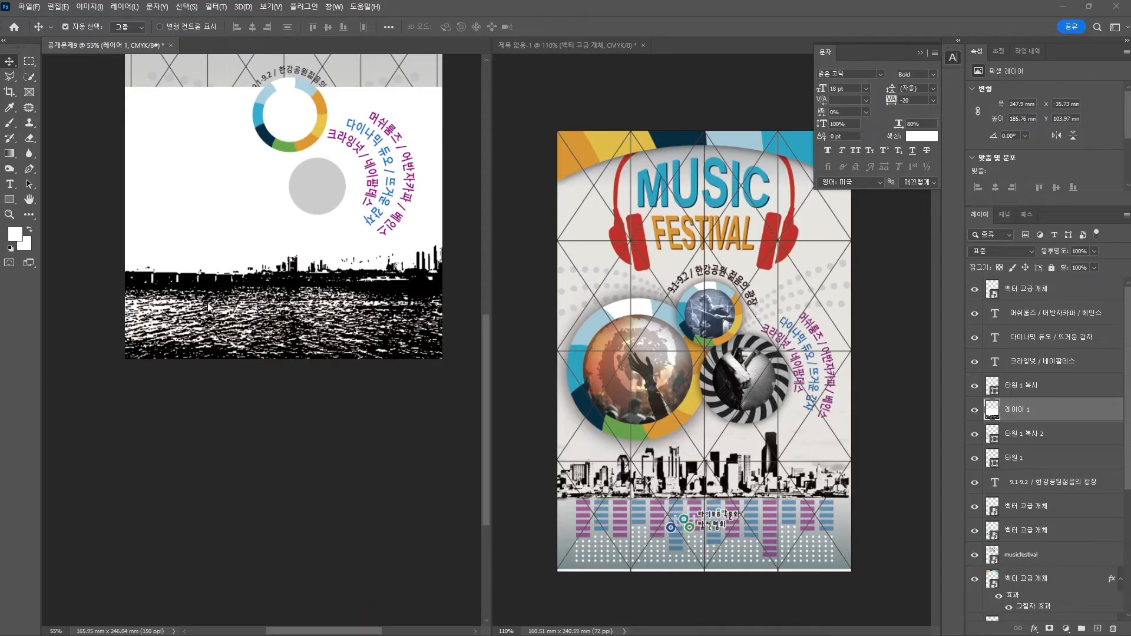
pyautogui.scroll(-2, 237, 303)
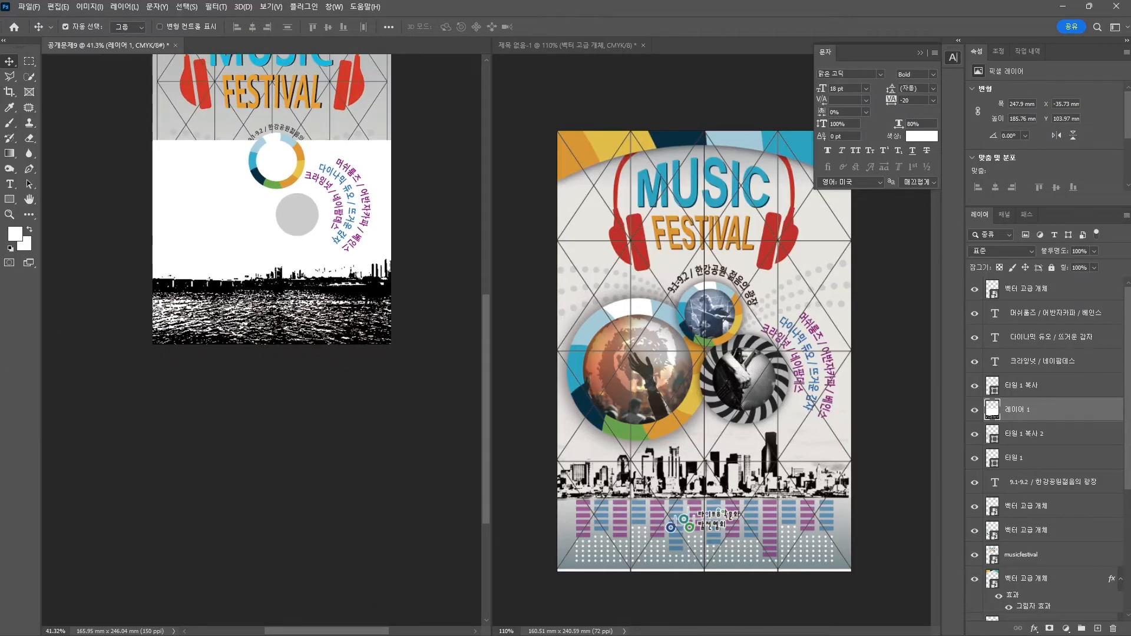
# Remove the white sky from the skyline layer with the Magic Wand and clear the selection
pyautogui.press('w')
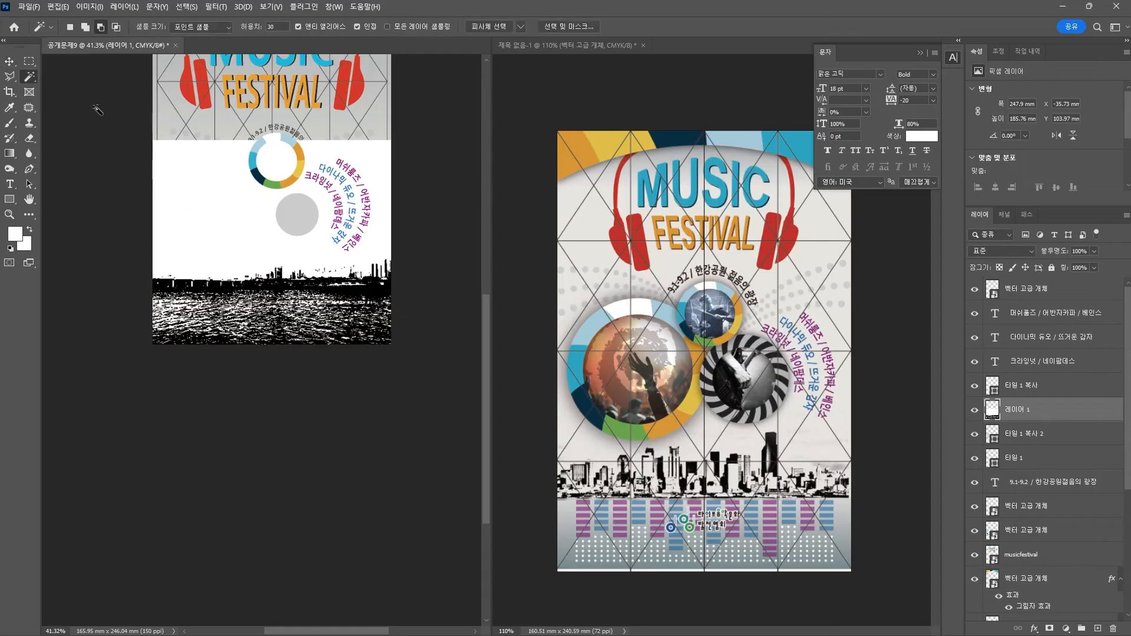
pyautogui.click(197, 200)
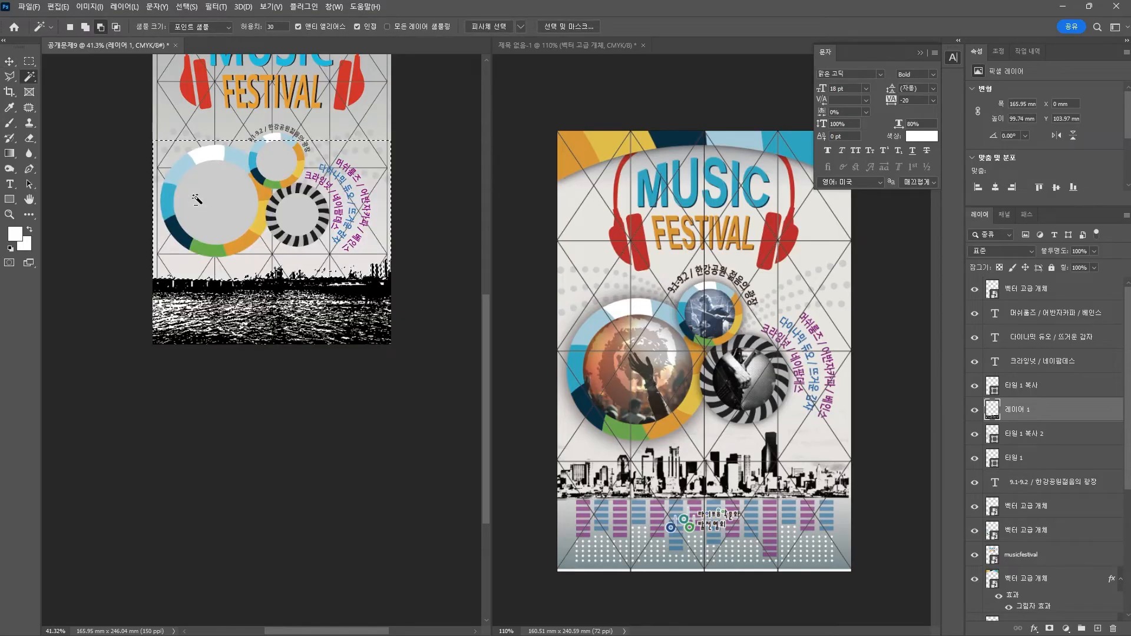
pyautogui.hotkey('ctrl', 'd')
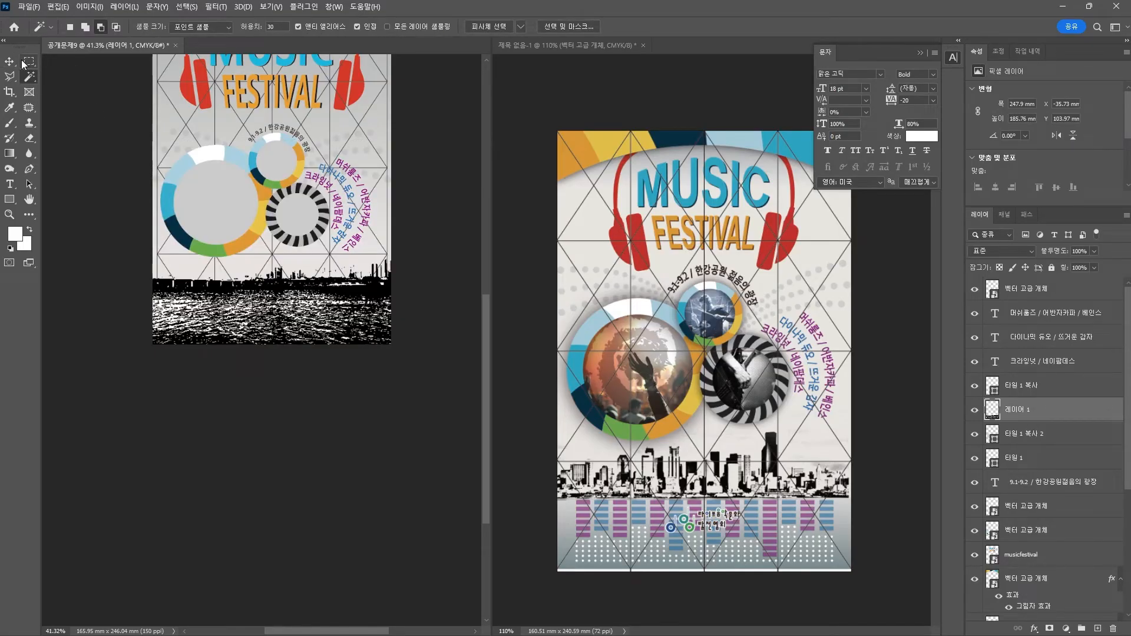
# Shift the skyline slightly up to meet the bottom strip and place its layer directly above the background layer
pyautogui.click(11, 61)
pyautogui.moveTo(248, 318); pyautogui.dragTo(800, 387)
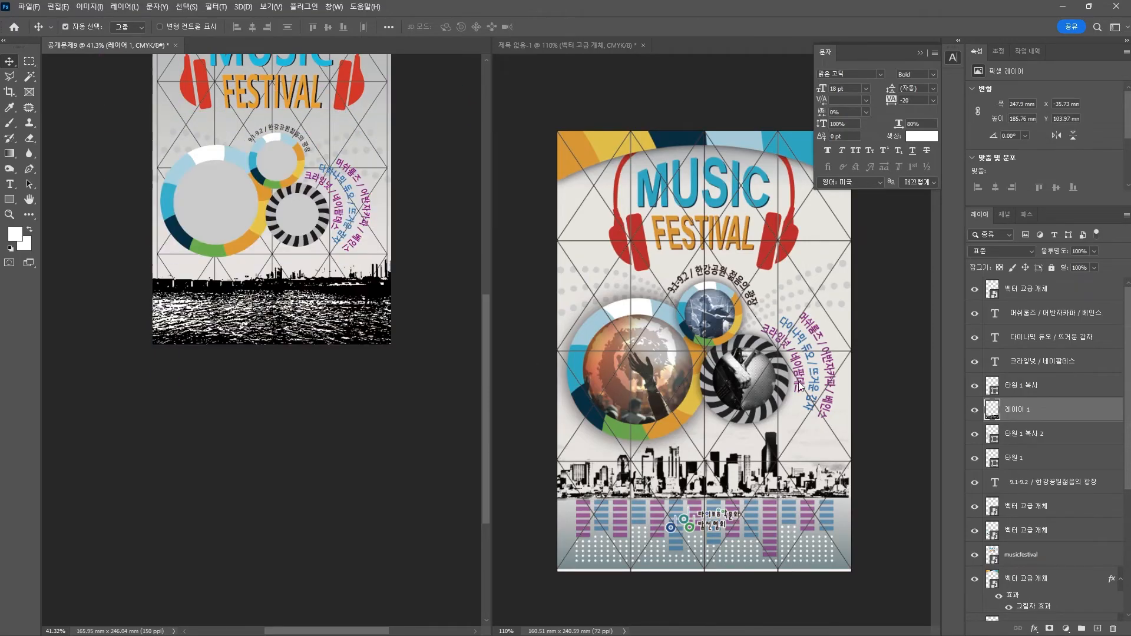
pyautogui.scroll(-4, 1036, 513)
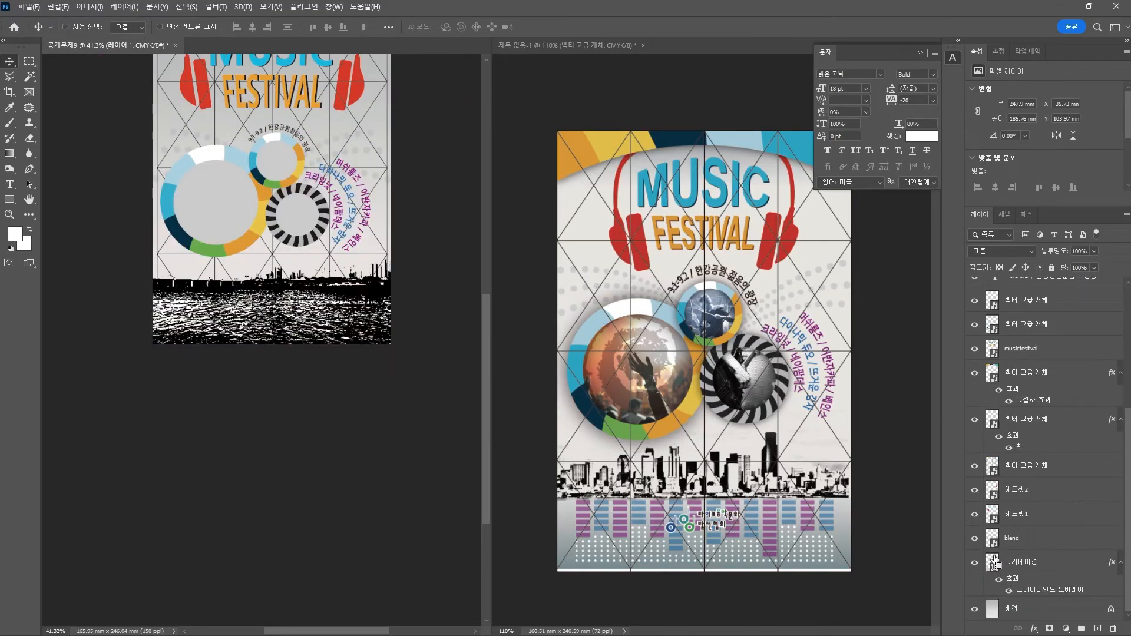
pyautogui.press('ctrl')
pyautogui.moveTo(377, 328)
pyautogui.mouseDown()
pyautogui.moveTo(377, 298)
pyautogui.moveTo(377, 317)
pyautogui.mouseUp()
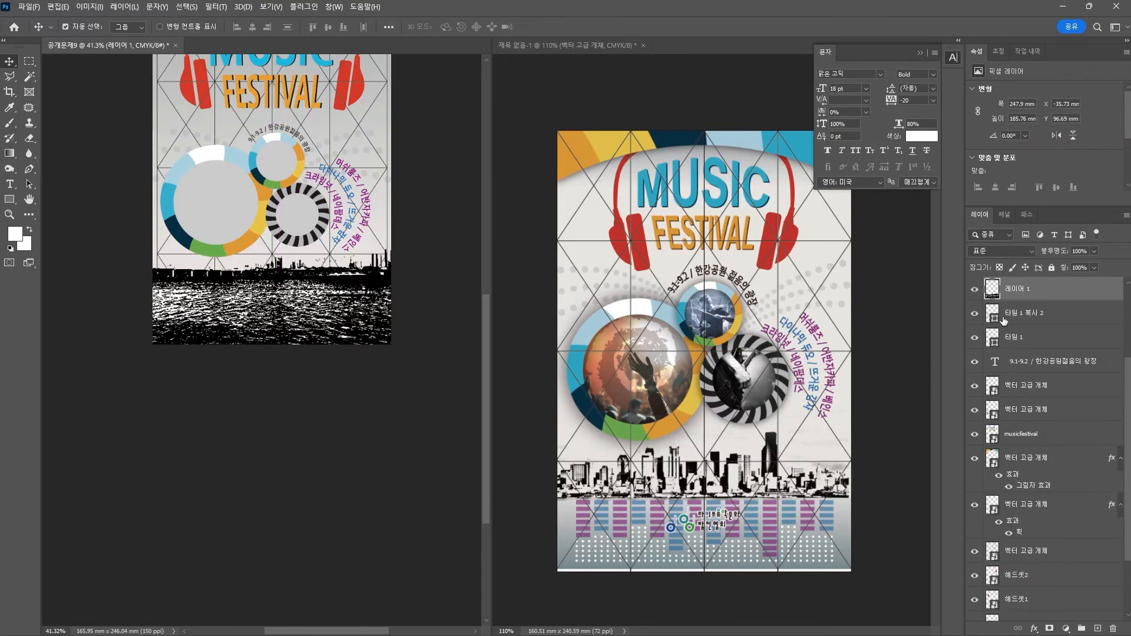
pyautogui.moveTo(1023, 292); pyautogui.dragTo(1023, 595)
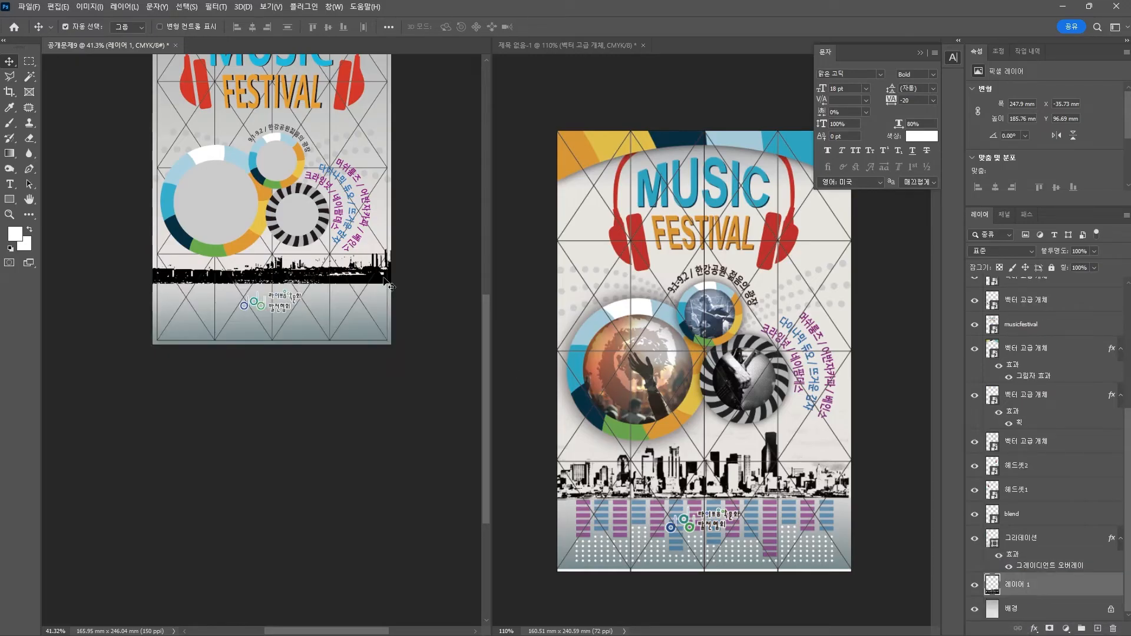
pyautogui.moveTo(389, 286); pyautogui.dragTo(388, 285)
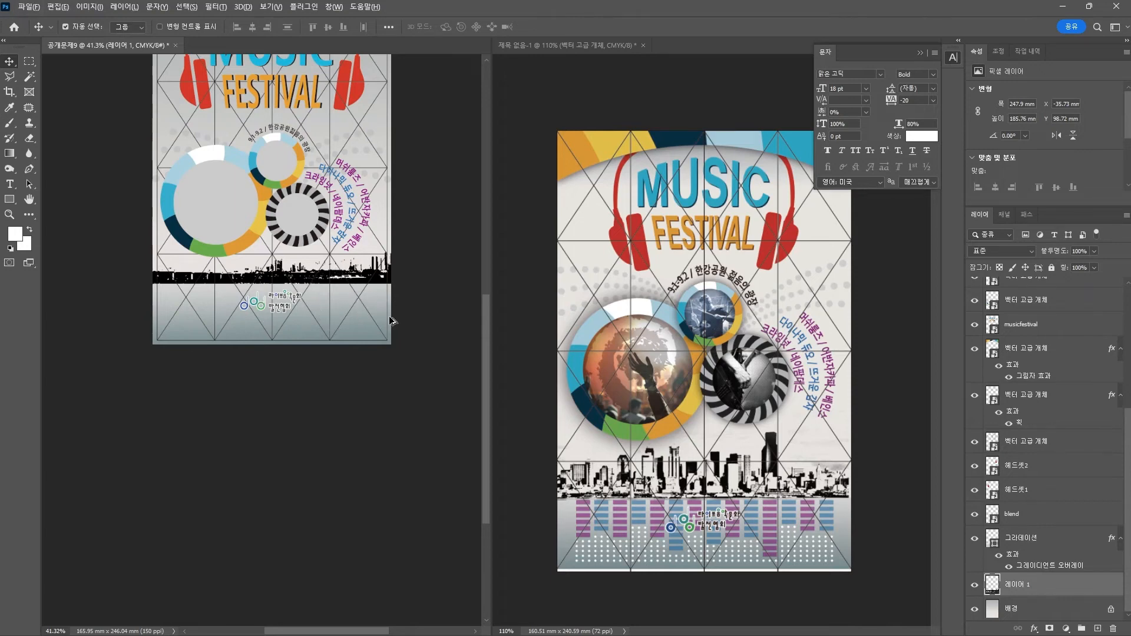
# Switch to Illustrator and cut all the purple dot columns out of the bottom pattern
pyautogui.scroll(3, 390, 321)
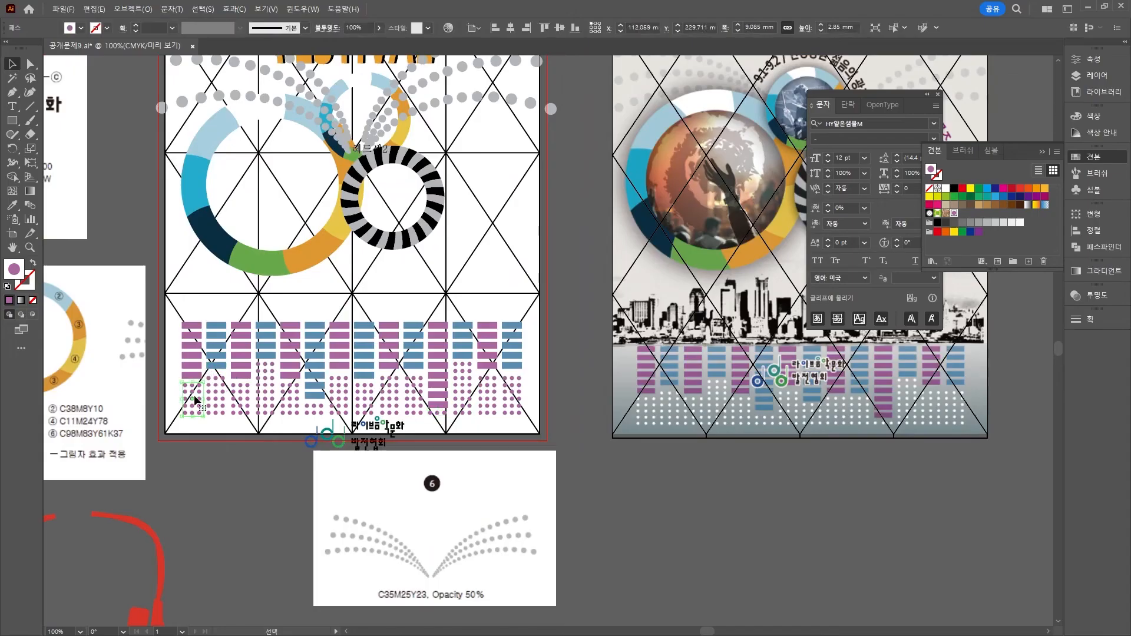
pyautogui.keyDown('shift'); pyautogui.click(266, 395); pyautogui.keyUp('shift')
pyautogui.keyDown('shift'); pyautogui.click(291, 400); pyautogui.keyUp('shift')
pyautogui.keyDown('shift'); pyautogui.click(315, 406); pyautogui.keyUp('shift')
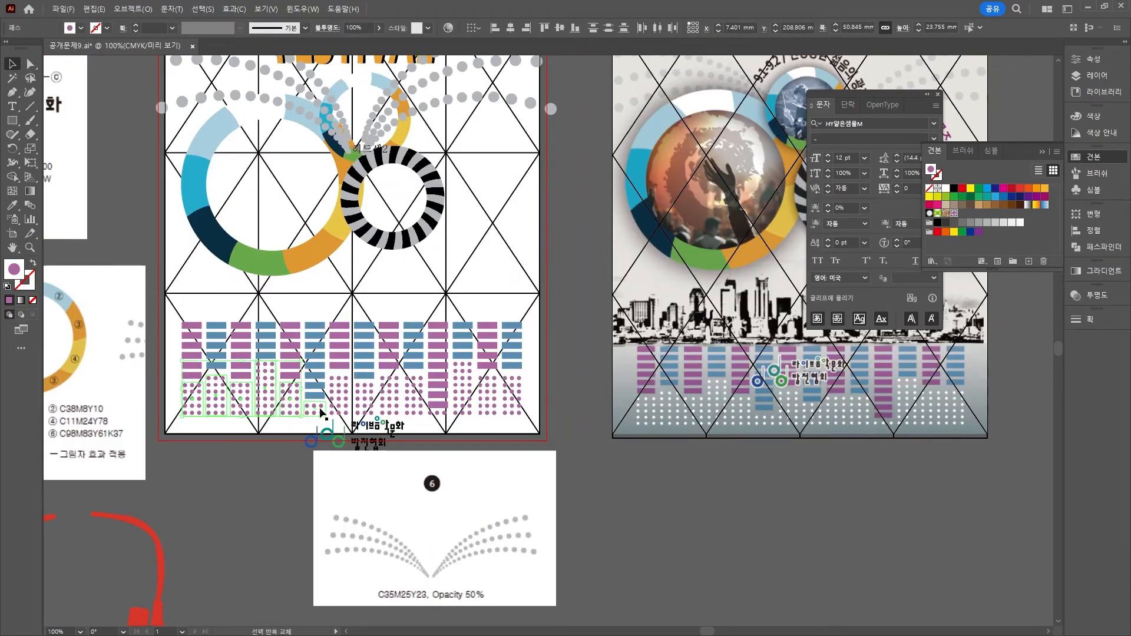
pyautogui.keyDown('shift'); pyautogui.click(340, 397); pyautogui.keyUp('shift')
pyautogui.keyDown('shift'); pyautogui.click(364, 401); pyautogui.keyUp('shift')
pyautogui.keyDown('shift'); pyautogui.click(389, 401); pyautogui.keyUp('shift')
pyautogui.keyDown('shift'); pyautogui.click(413, 400); pyautogui.keyUp('shift')
pyautogui.keyDown('shift'); pyautogui.click(463, 406); pyautogui.keyUp('shift')
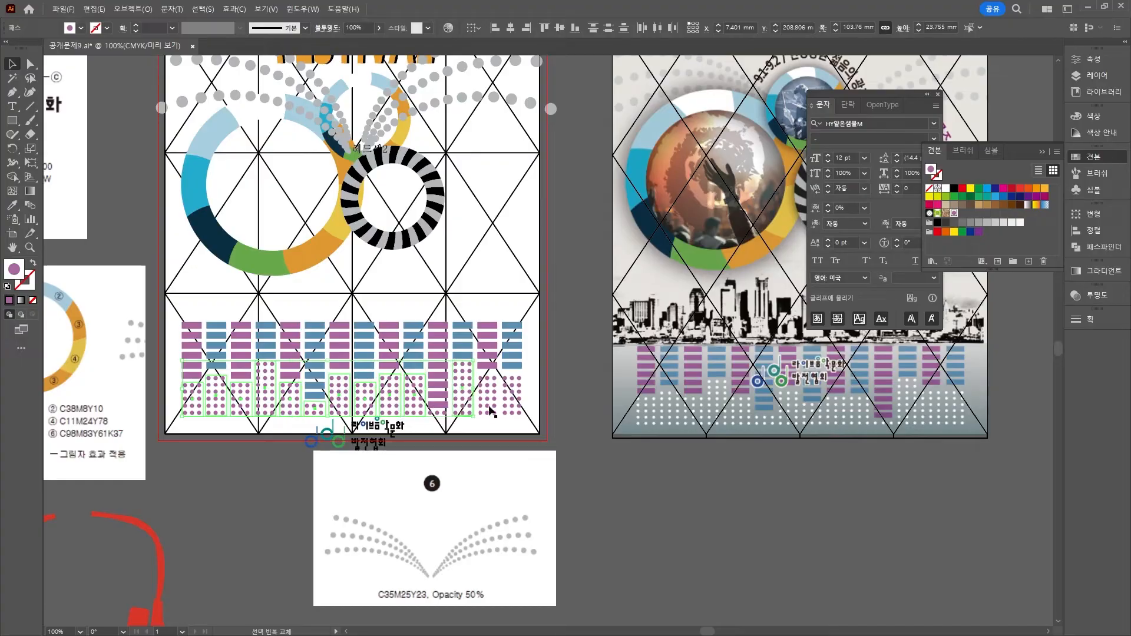
pyautogui.keyDown('shift'); pyautogui.click(488, 405); pyautogui.keyUp('shift')
pyautogui.keyDown('shift'); pyautogui.click(514, 414); pyautogui.keyUp('shift')
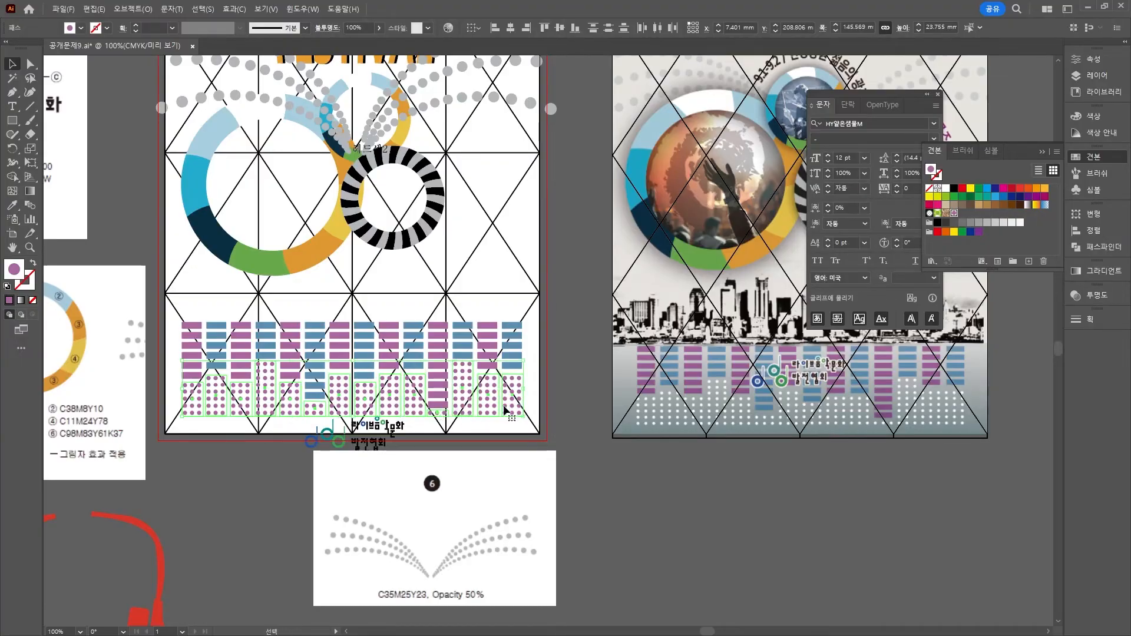
pyautogui.press('Delete')
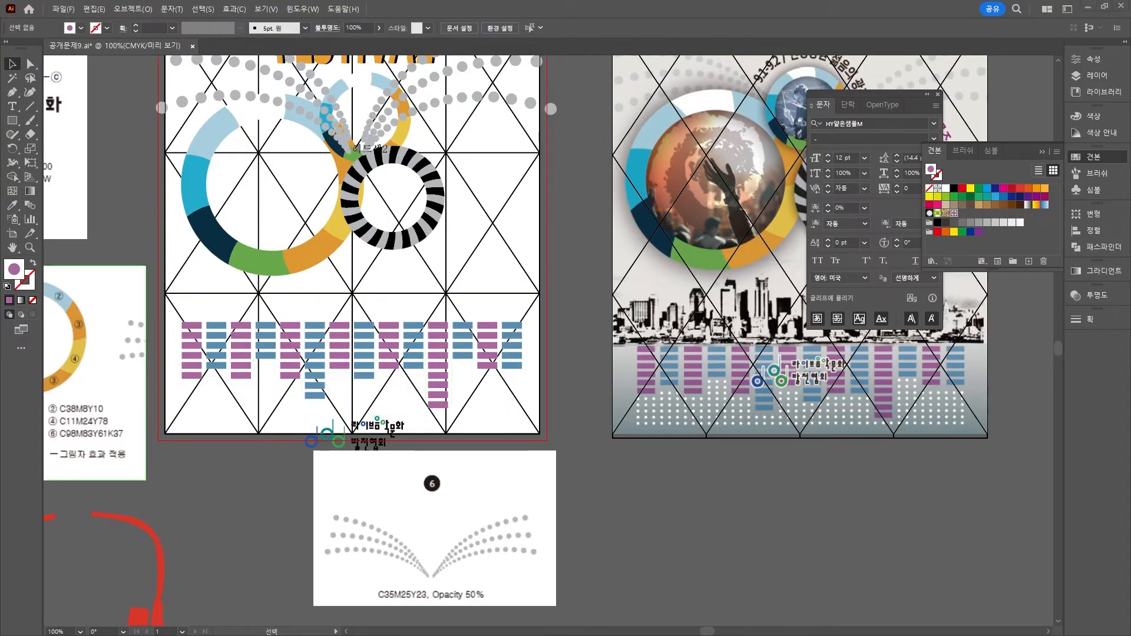
# Switch to Photoshop, paste the dot columns as a smart object and place them in the poster's bottom strip
pyautogui.hotkey('alt', 'Tab')
pyautogui.hotkey('ctrl', 'v')
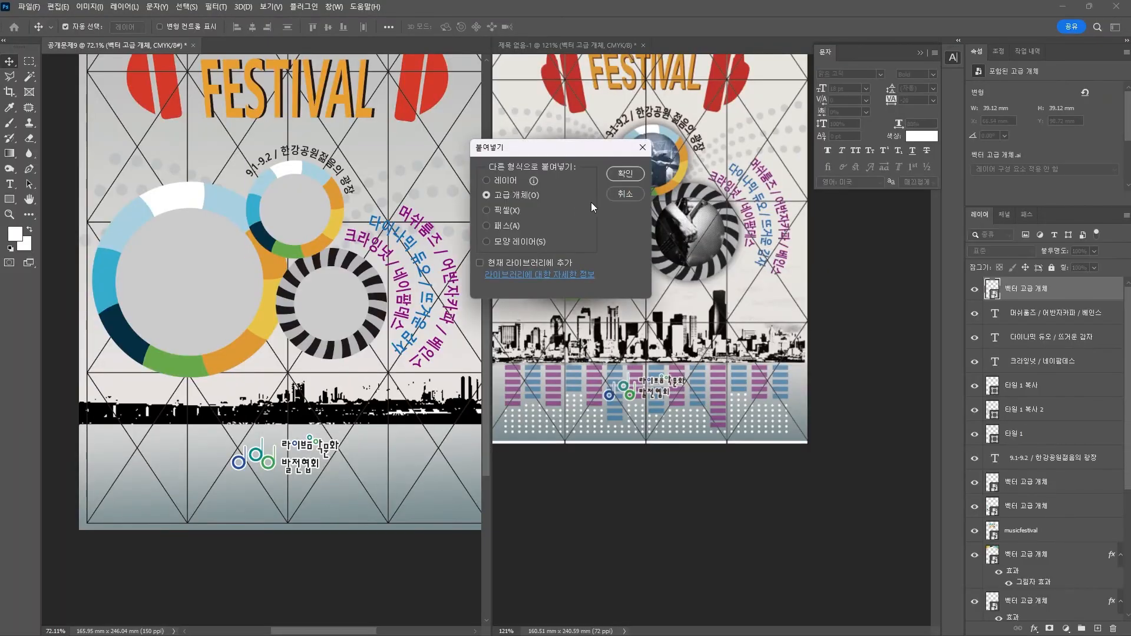
pyautogui.click(625, 173)
pyautogui.moveTo(388, 307); pyautogui.dragTo(394, 492)
pyautogui.press('Return')
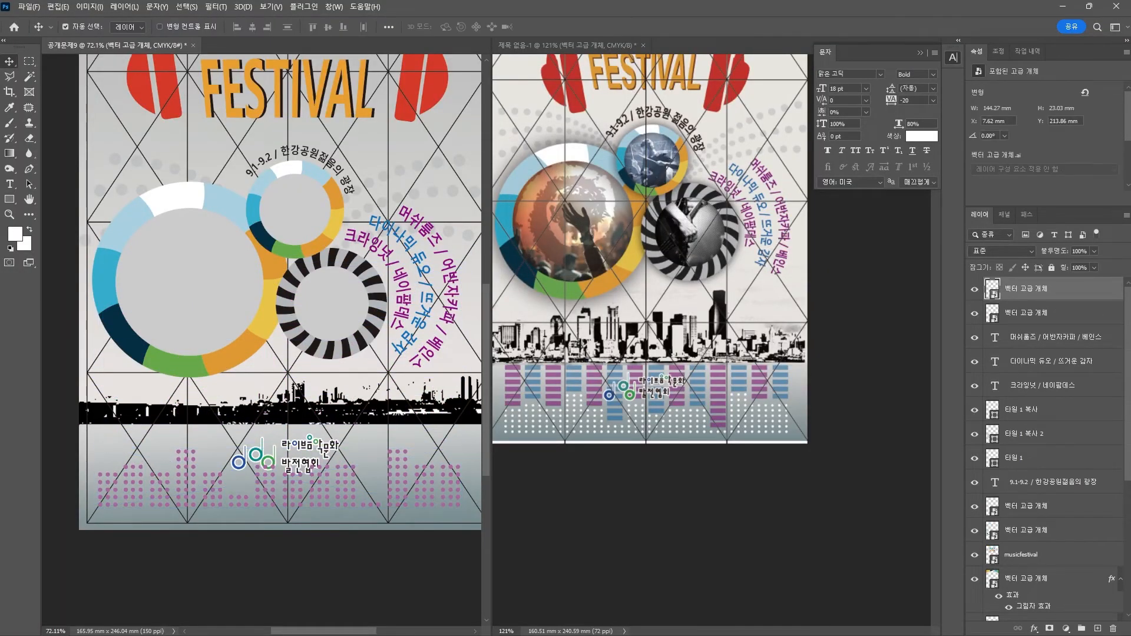
# Cut the purple and blue bars in Illustrator and paste them into the Photoshop poster as a smart object above the dots
pyautogui.hotkey('alt', 'Tab')
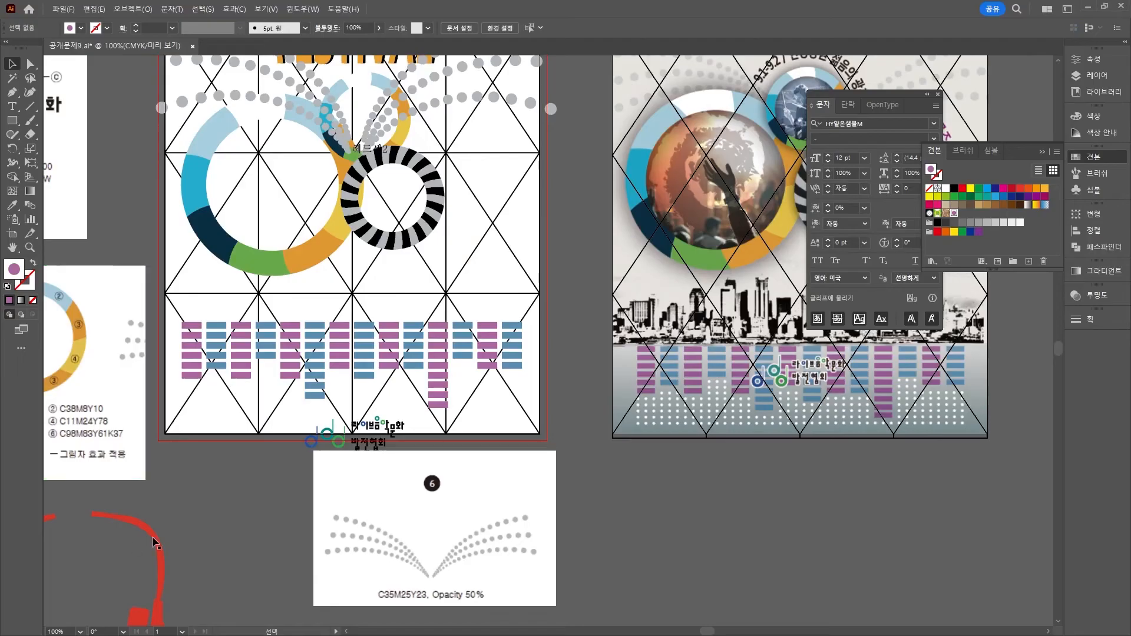
pyautogui.moveTo(170, 307); pyautogui.dragTo(521, 409)
pyautogui.hotkey('ctrl', 'c')
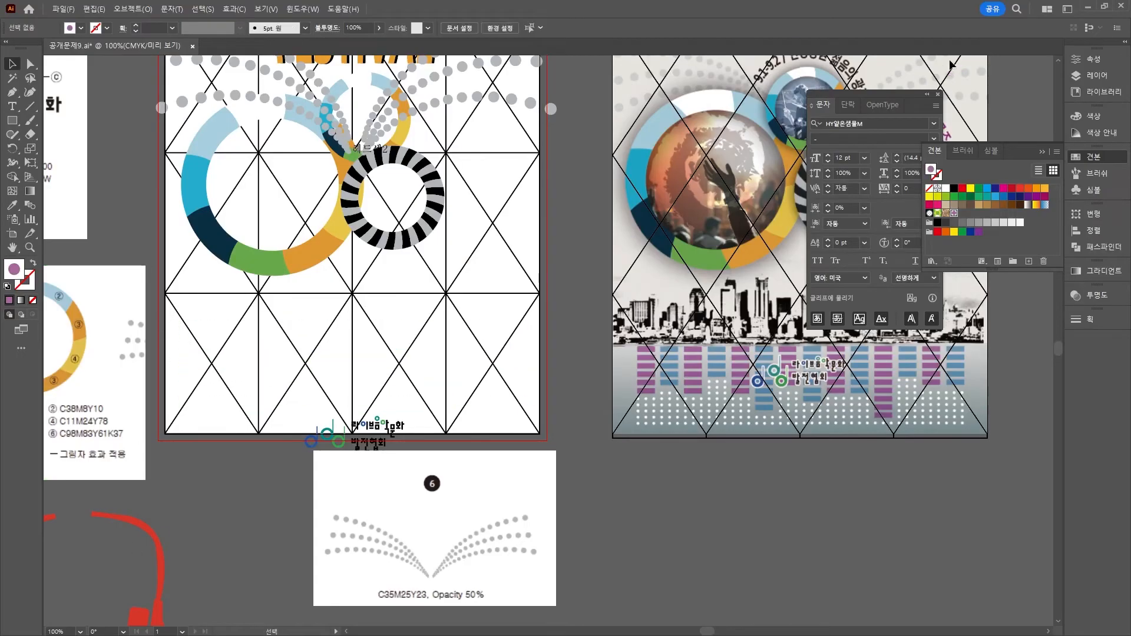
pyautogui.hotkey('alt', 'Tab')
pyautogui.hotkey('ctrl', 'v')
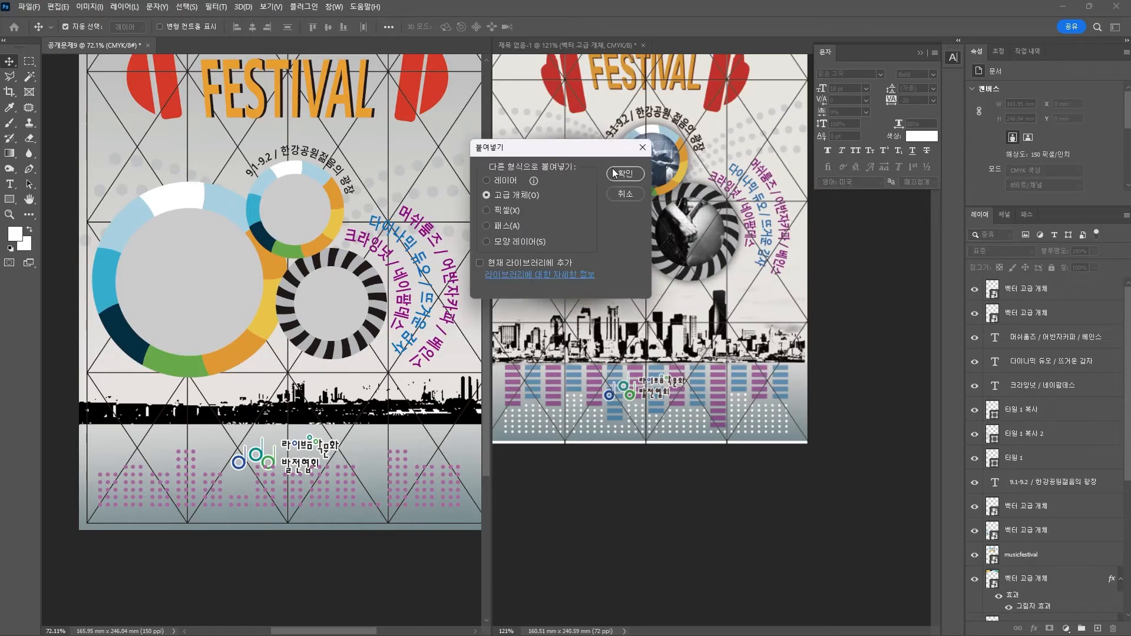
pyautogui.click(616, 172)
pyautogui.moveTo(374, 302); pyautogui.dragTo(377, 447)
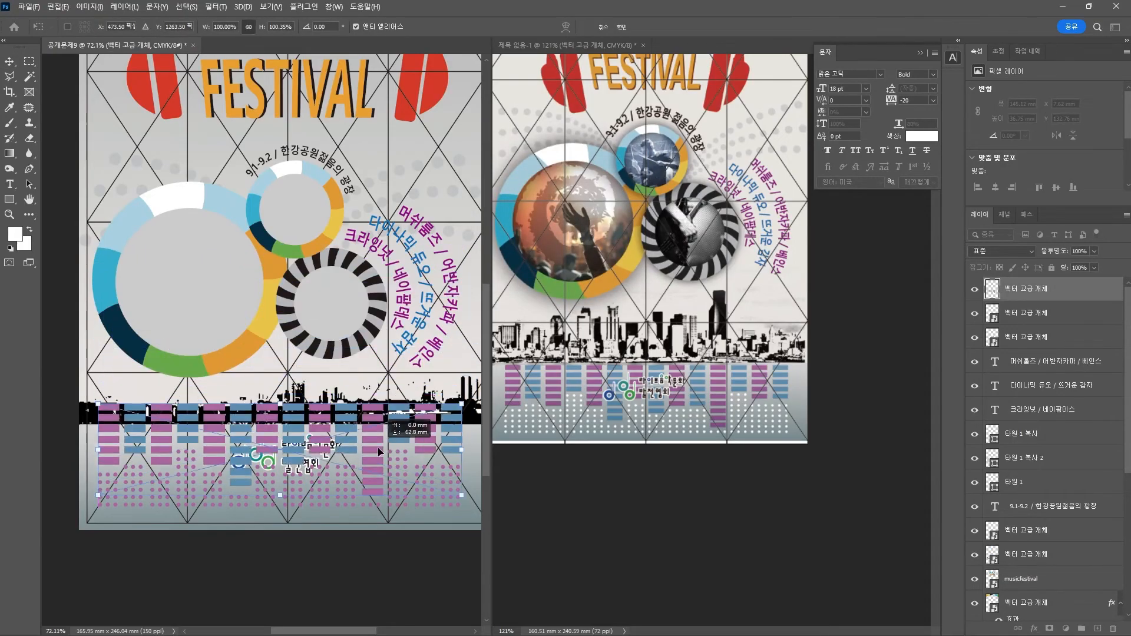
pyautogui.press('Return')
# Apply a white Color Overlay (C0 M0 Y0 K0) to the dot pattern layer
pyautogui.click(147, 513)
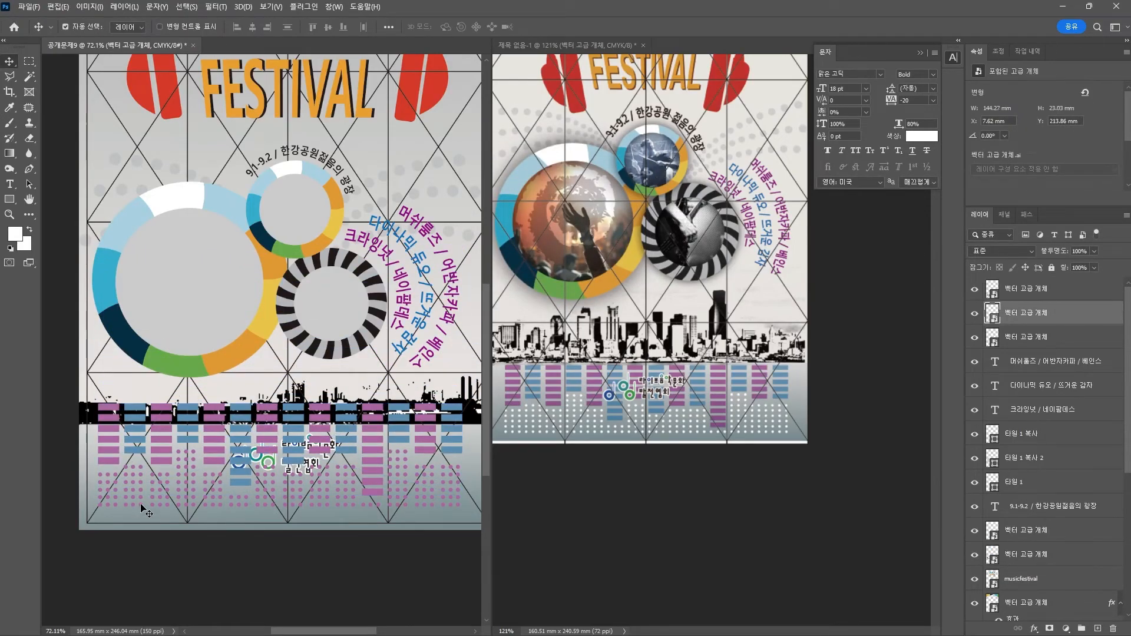
pyautogui.click(1033, 628)
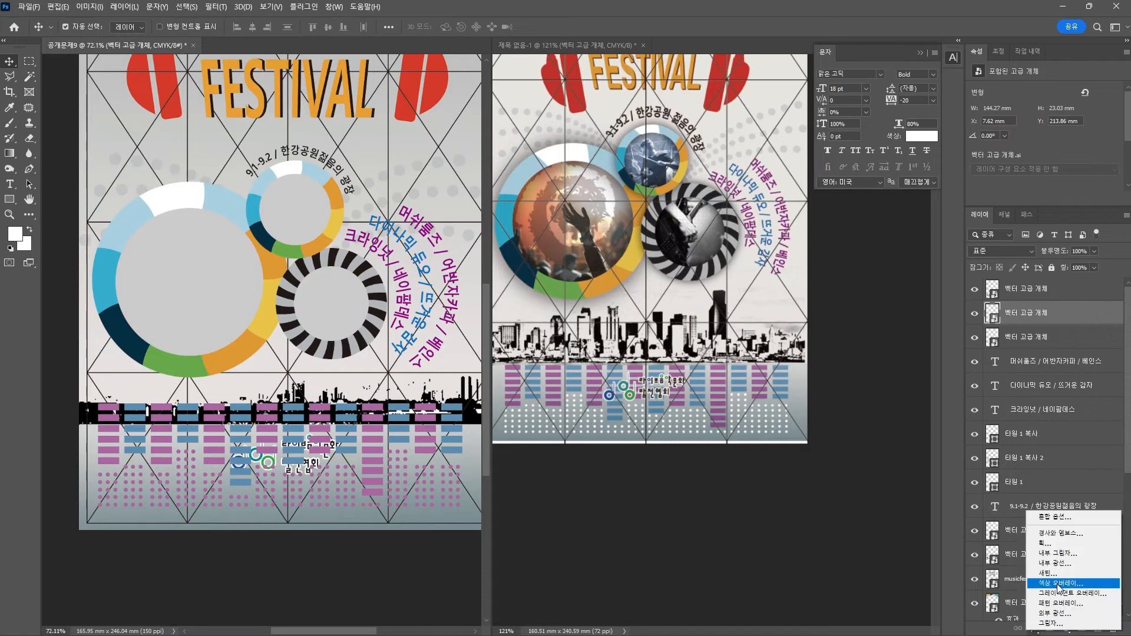
pyautogui.click(1057, 585)
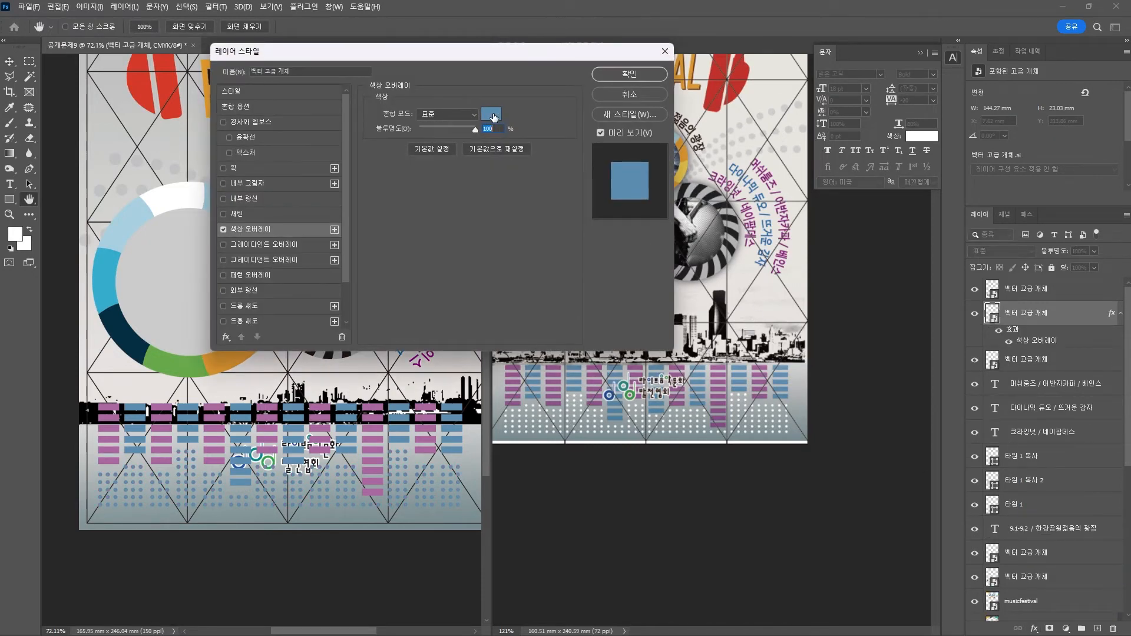
pyautogui.click(494, 118)
pyautogui.write('0')
pyautogui.press('Tab')
pyautogui.write('0')
pyautogui.press('Tab')
pyautogui.write('0')
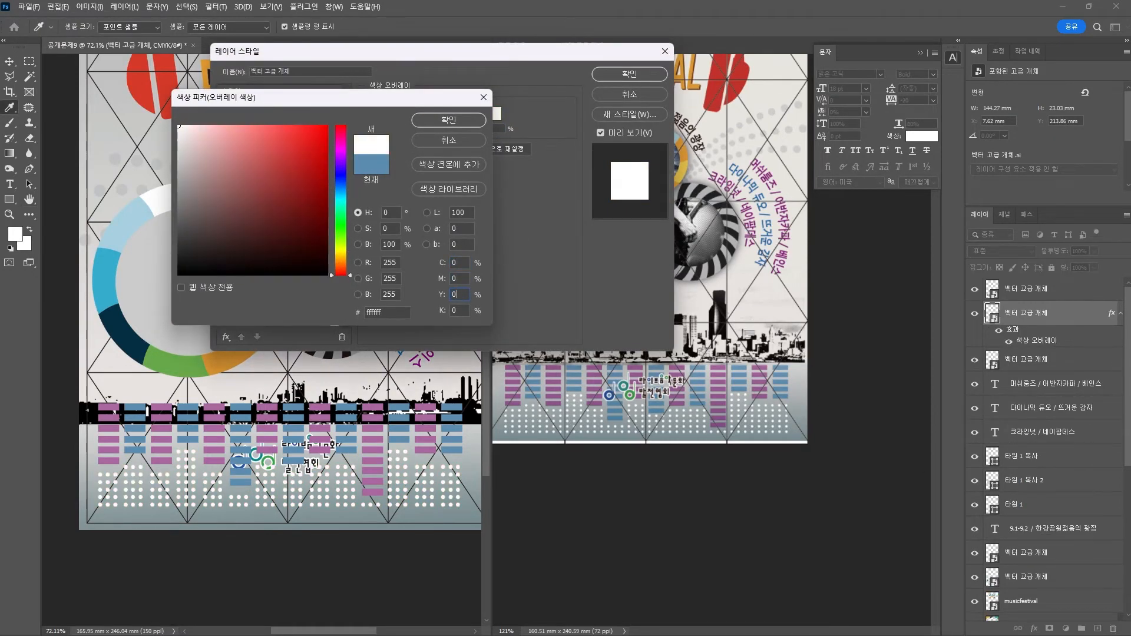
pyautogui.press('Return')
pyautogui.press('Return')
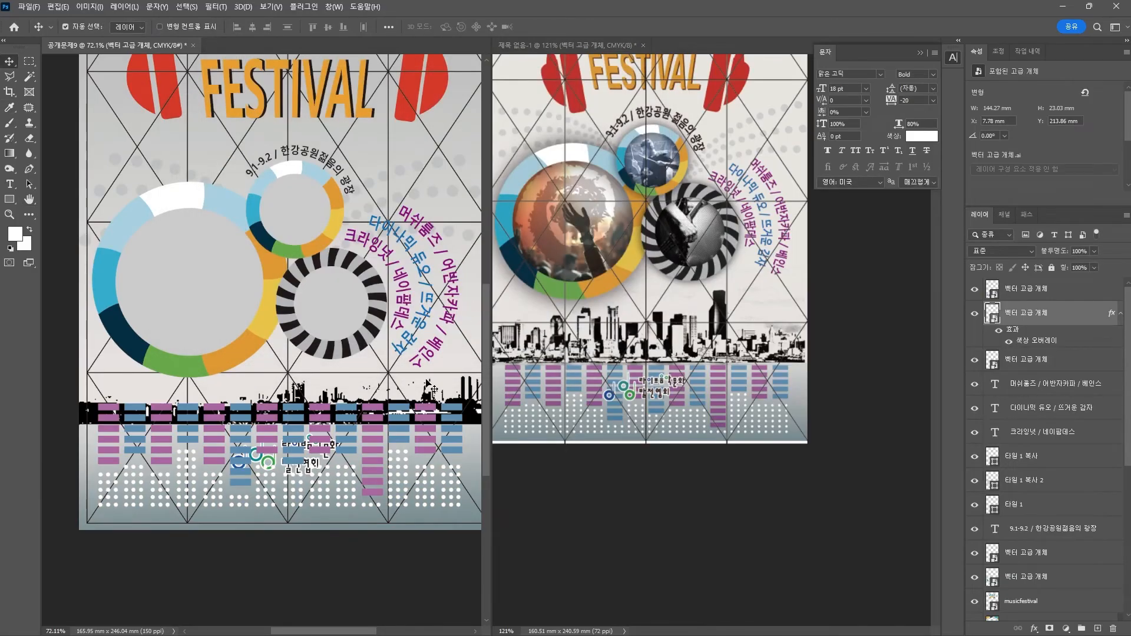
# Shift the bars and dots down so the bars start just below the skyline
pyautogui.scroll(-3, 236, 353)
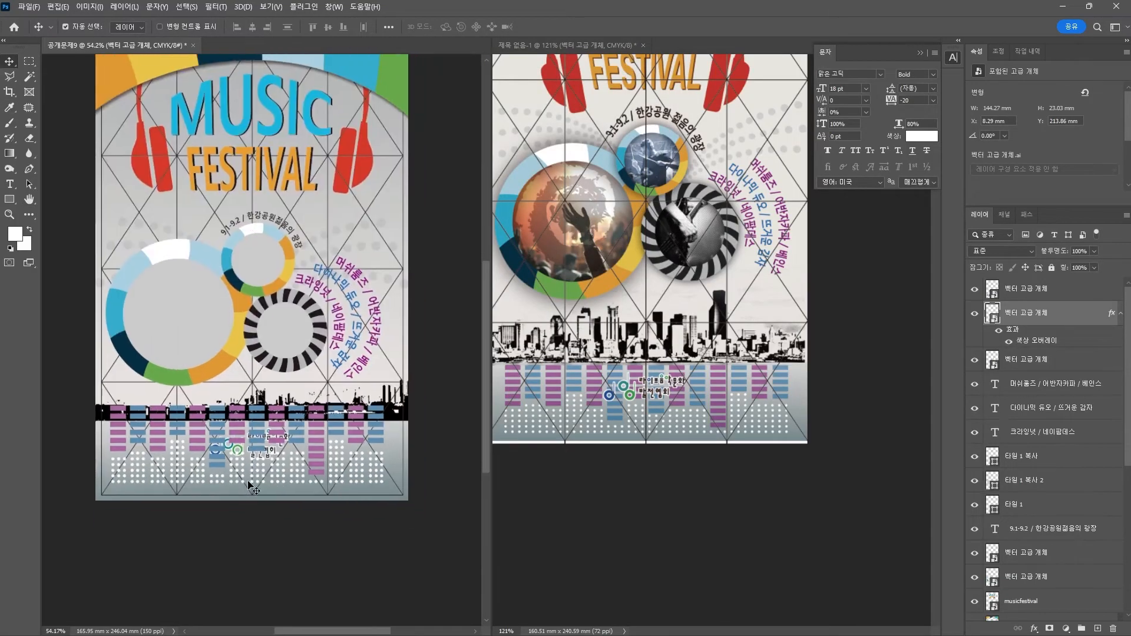
pyautogui.scroll(3, 235, 353)
pyautogui.click(125, 471)
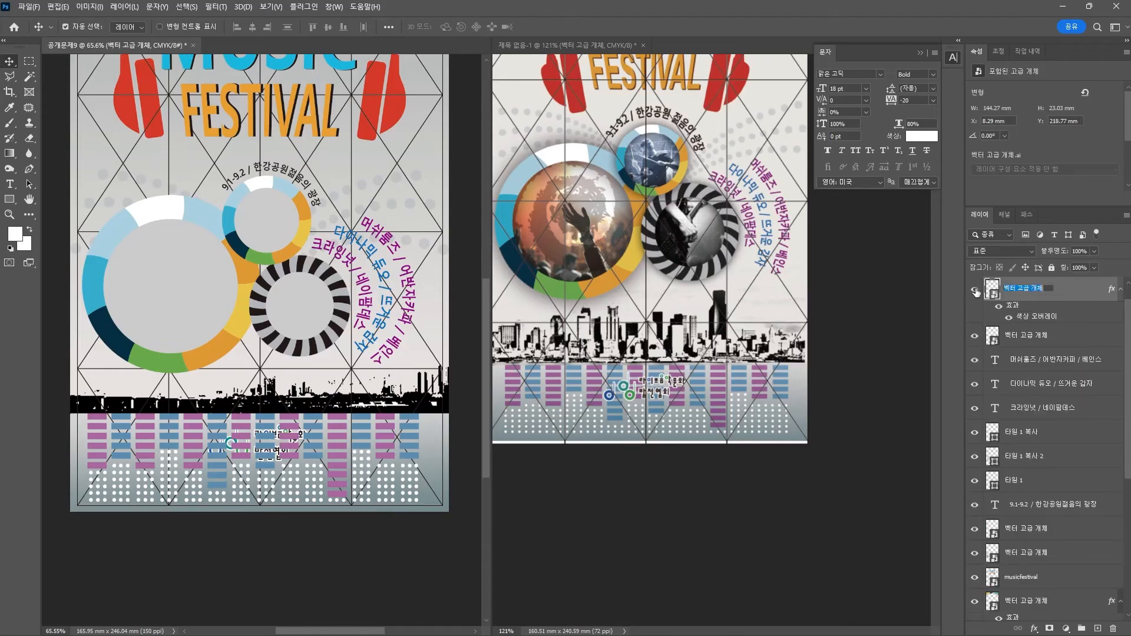
# Name the dot and bar layers 점 and 박스 and restack them beneath the logo, just above the gradient layer
pyautogui.moveTo(991, 290); pyautogui.dragTo(987, 430)
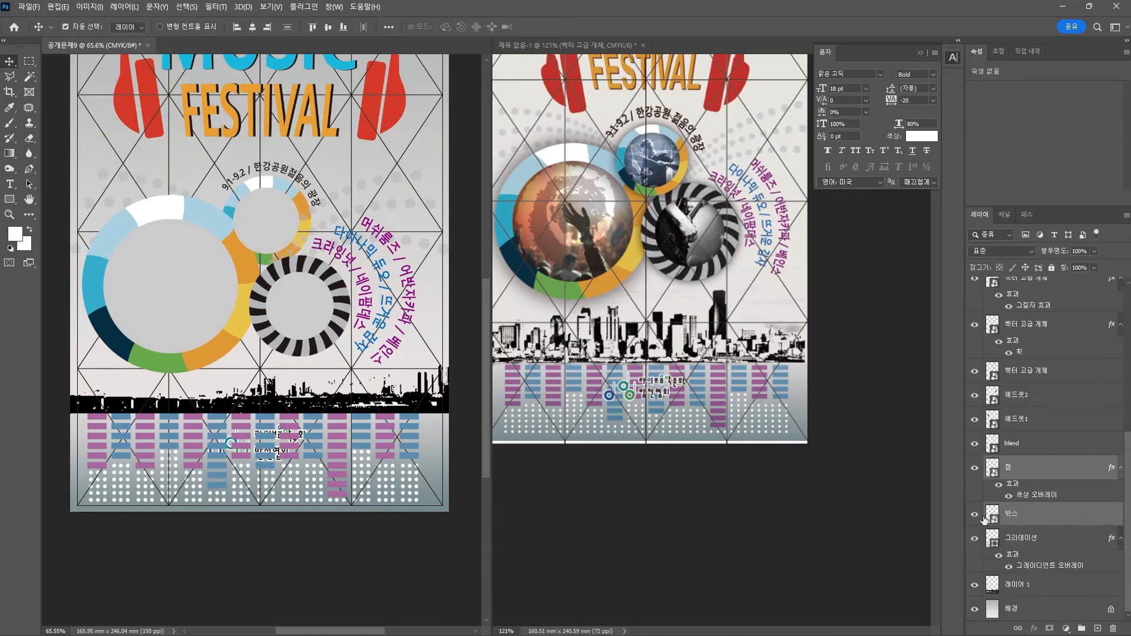
pyautogui.moveTo(984, 518); pyautogui.dragTo(1025, 442)
pyautogui.scroll(1, 262, 563)
pyautogui.scroll(8, 262, 562)
pyautogui.scroll(-5, 370, 294)
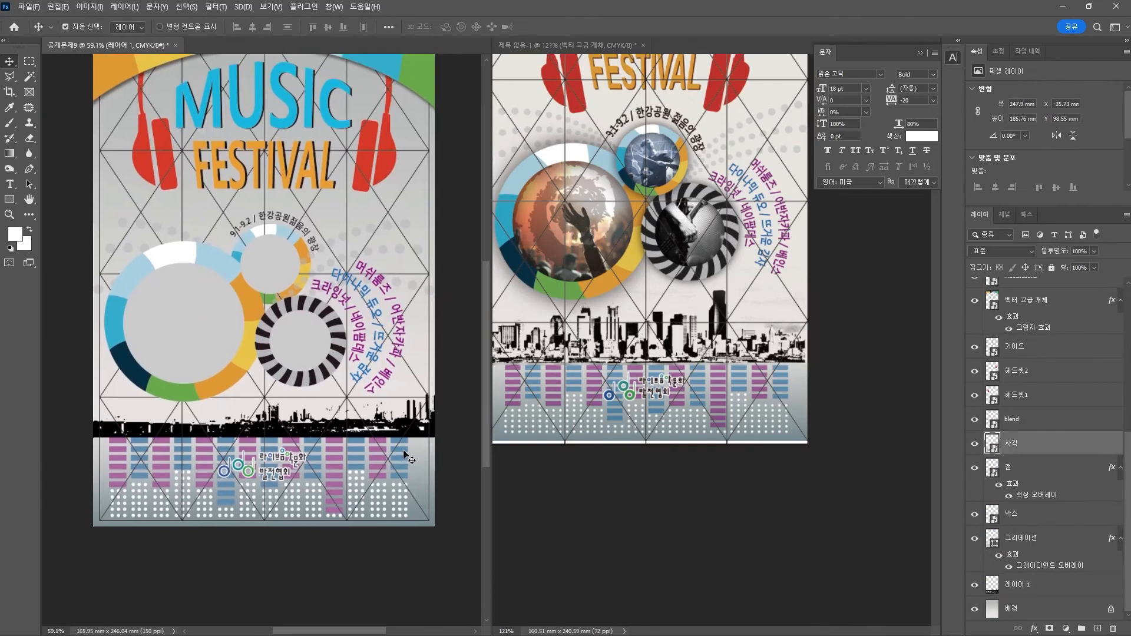
pyautogui.click(433, 514)
pyautogui.click(433, 514)
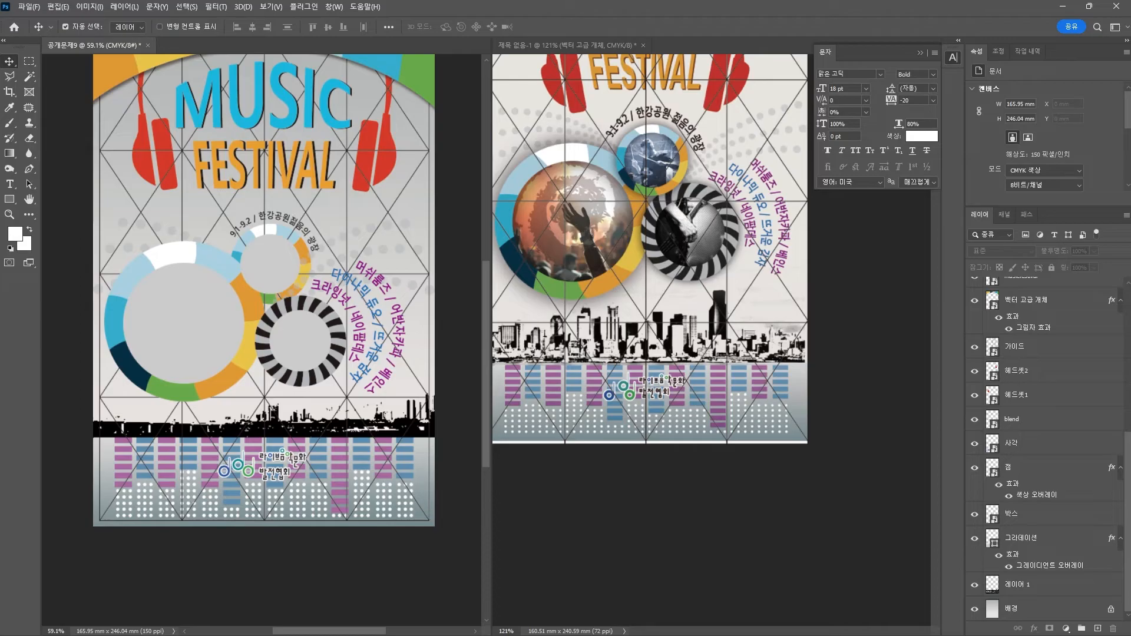
# Open the concert photo 이미지(01).jpg and apply the Facet (단면화) pixelate filter to it
pyautogui.moveTo(1, 325); pyautogui.dragTo(347, 192)
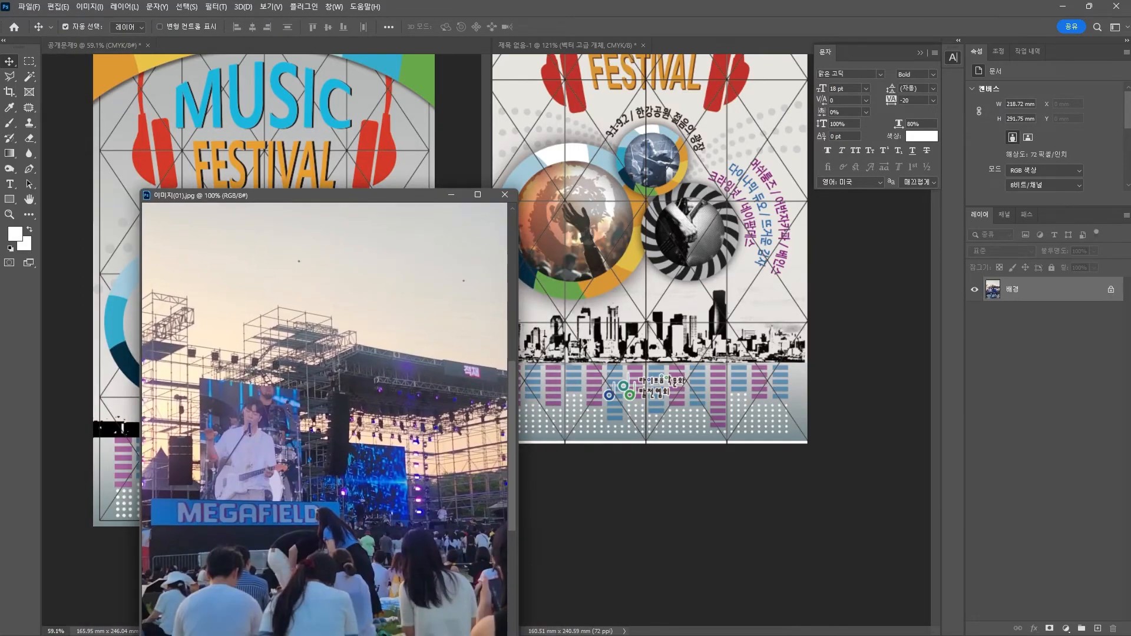
pyautogui.click(218, 10)
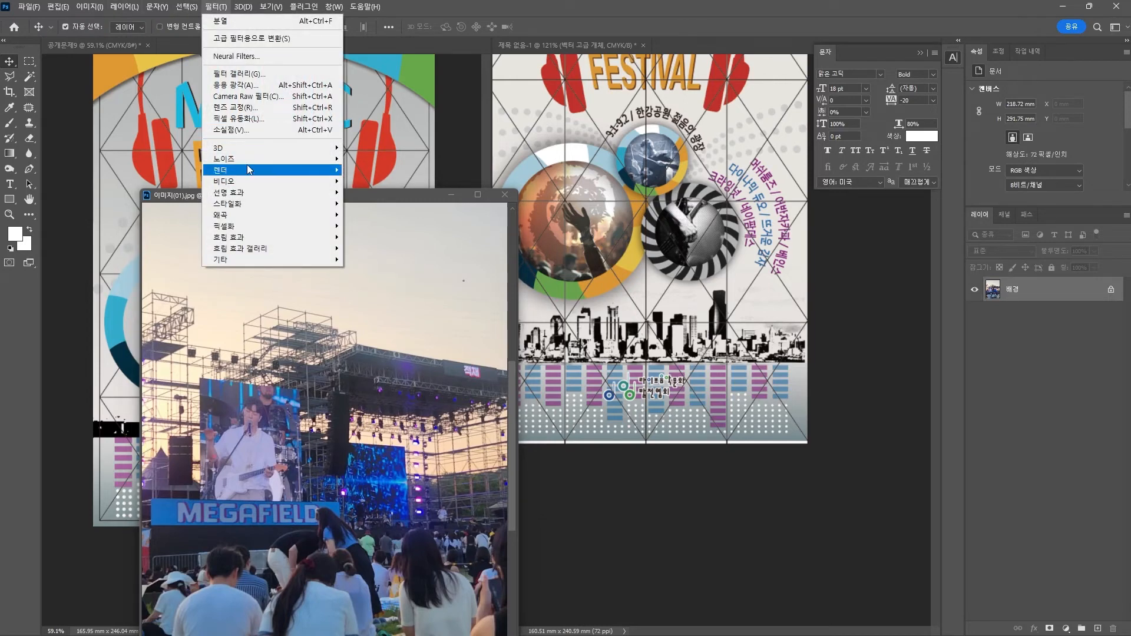
pyautogui.moveTo(246, 162)
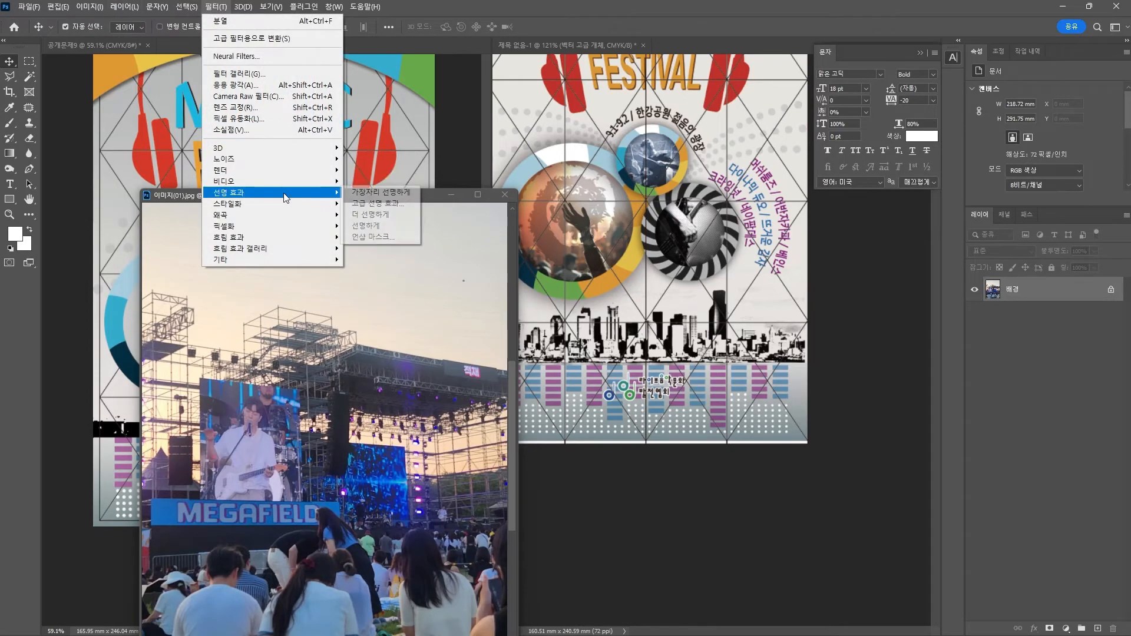
pyautogui.moveTo(295, 225)
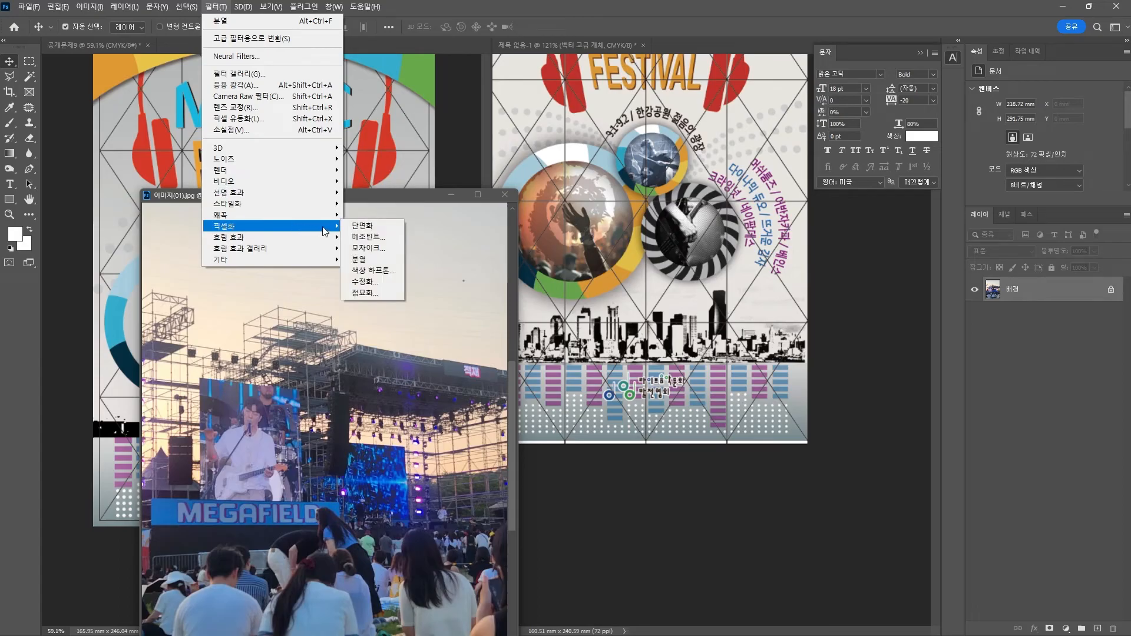
pyautogui.click(391, 231)
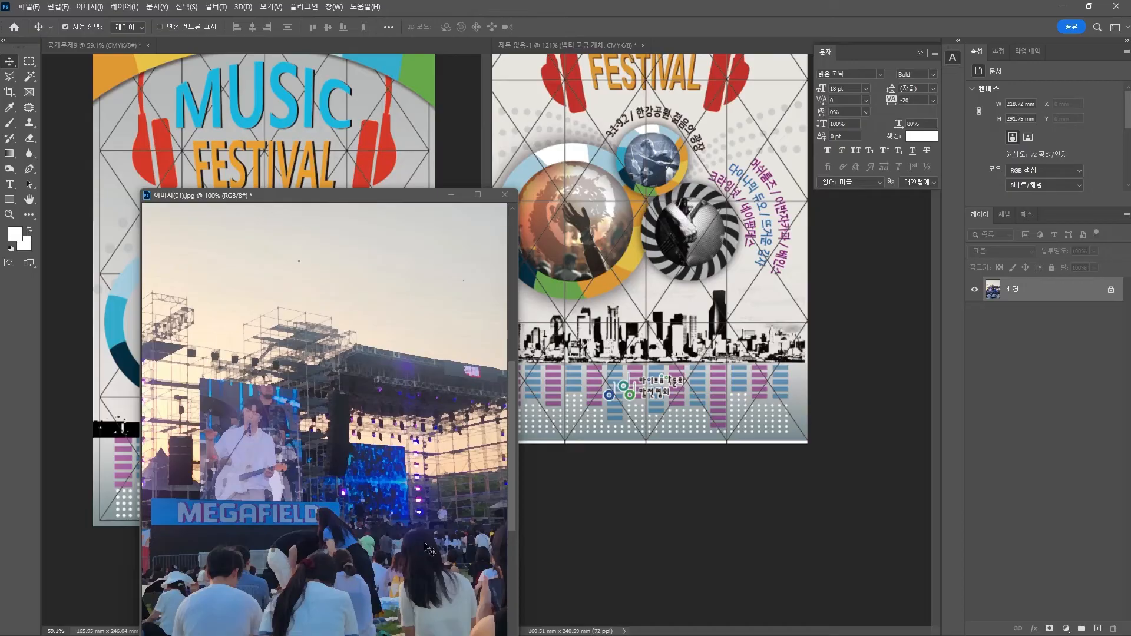
# Colorize the concert photo 이미지(01).jpg blue using Hue/Saturation with hue 215 and saturation 25
pyautogui.moveTo(267, 191); pyautogui.dragTo(440, 88)
pyautogui.click(89, 7)
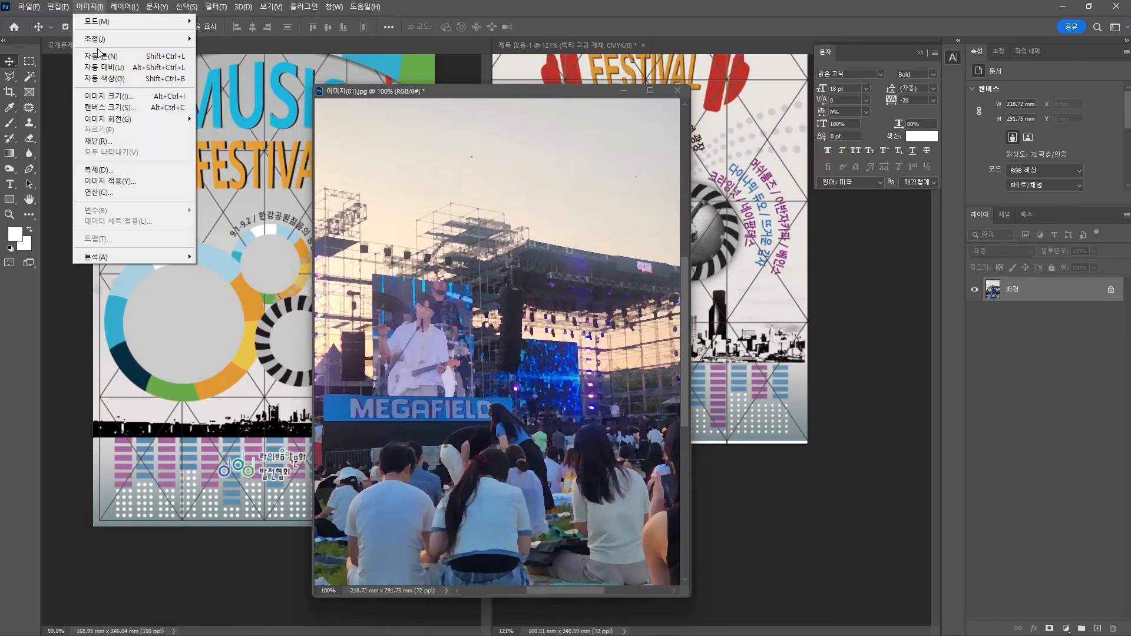
pyautogui.moveTo(100, 34)
pyautogui.click(264, 101)
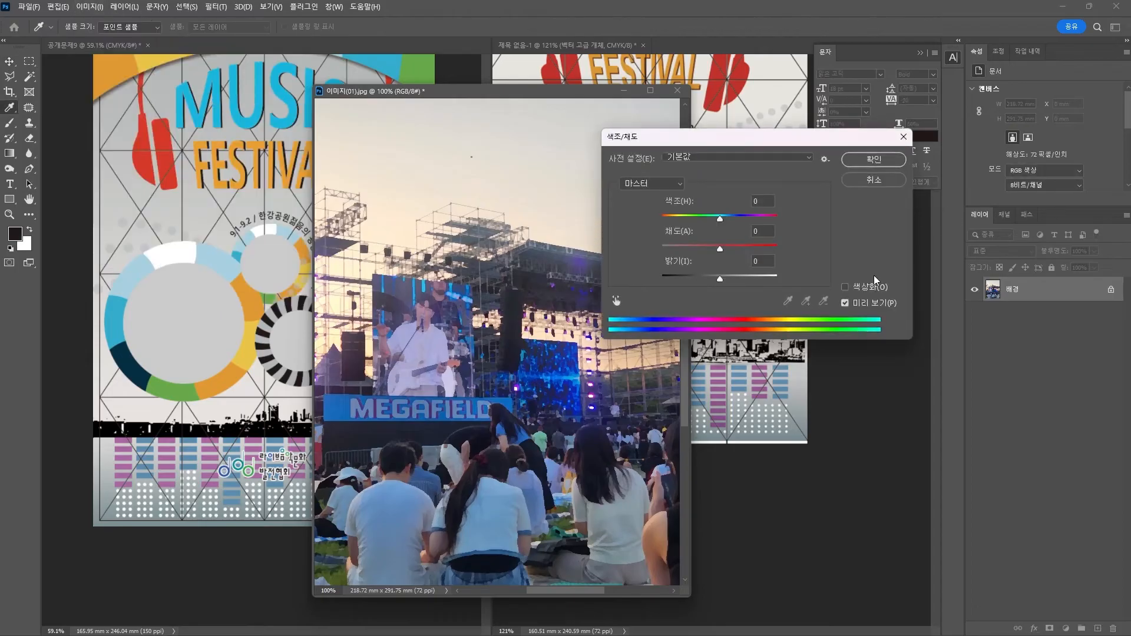
pyautogui.click(844, 287)
pyautogui.moveTo(663, 218); pyautogui.dragTo(731, 218)
pyautogui.click(872, 160)
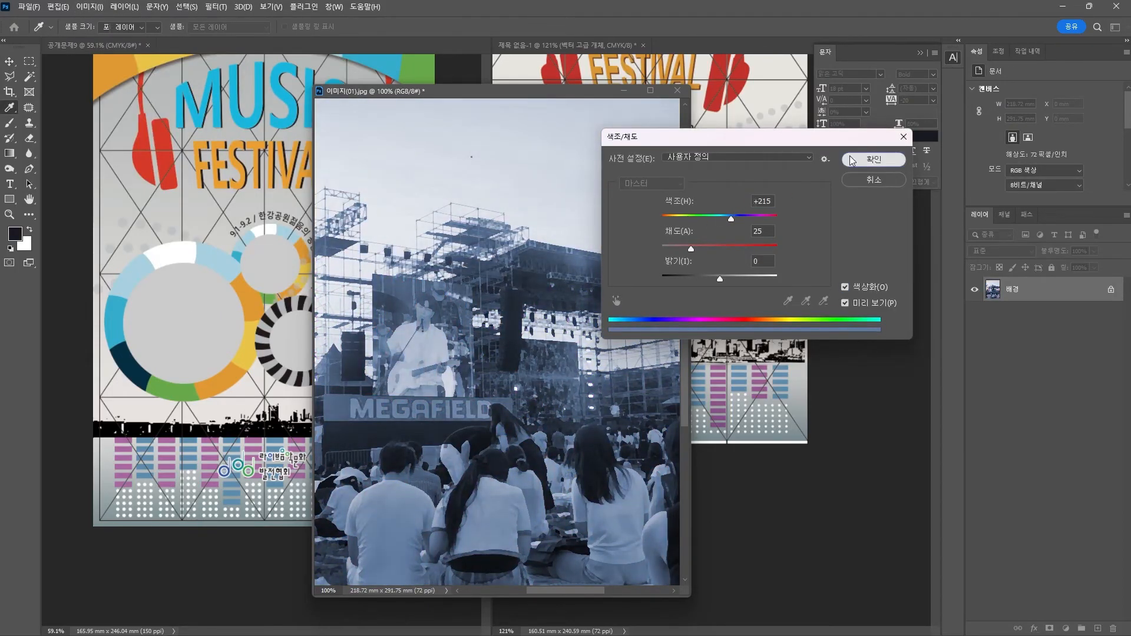
# Copy the blue photo into the poster just above the small circle's shape layer and clip it to that circle
pyautogui.press('v')
pyautogui.moveTo(532, 93); pyautogui.dragTo(725, 196)
pyautogui.click(289, 250)
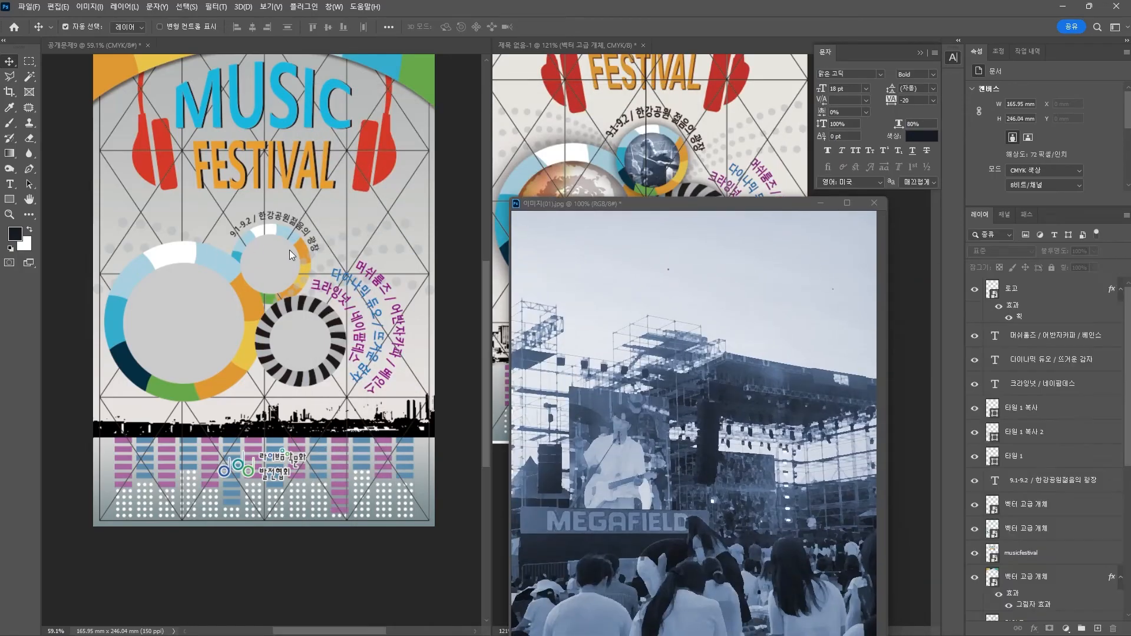
pyautogui.click(607, 440)
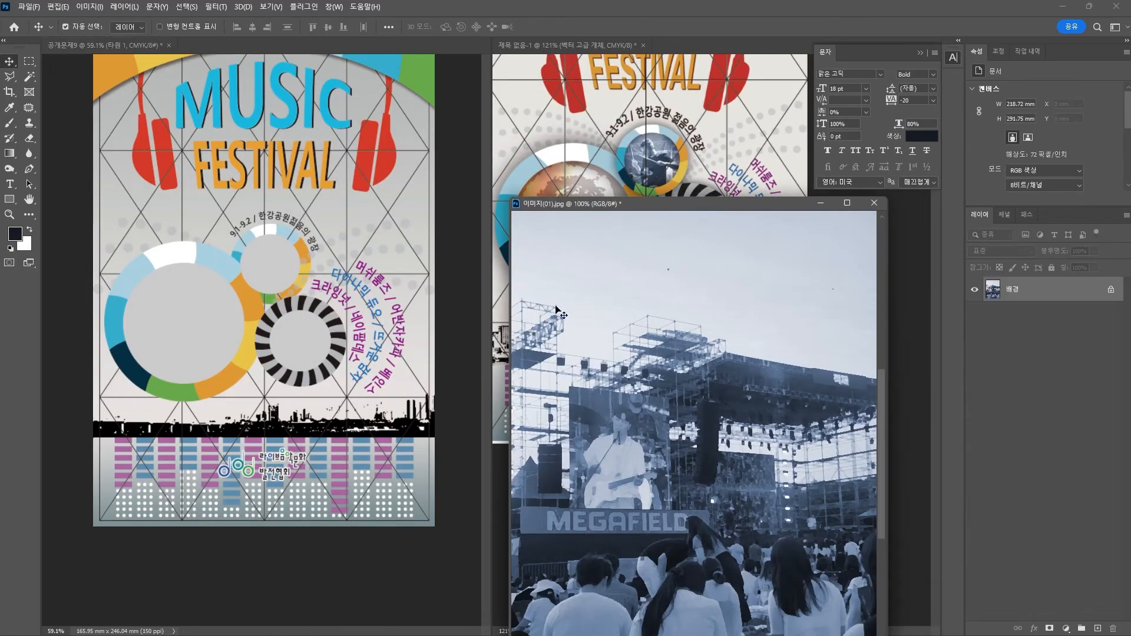
pyautogui.moveTo(558, 310); pyautogui.dragTo(246, 254)
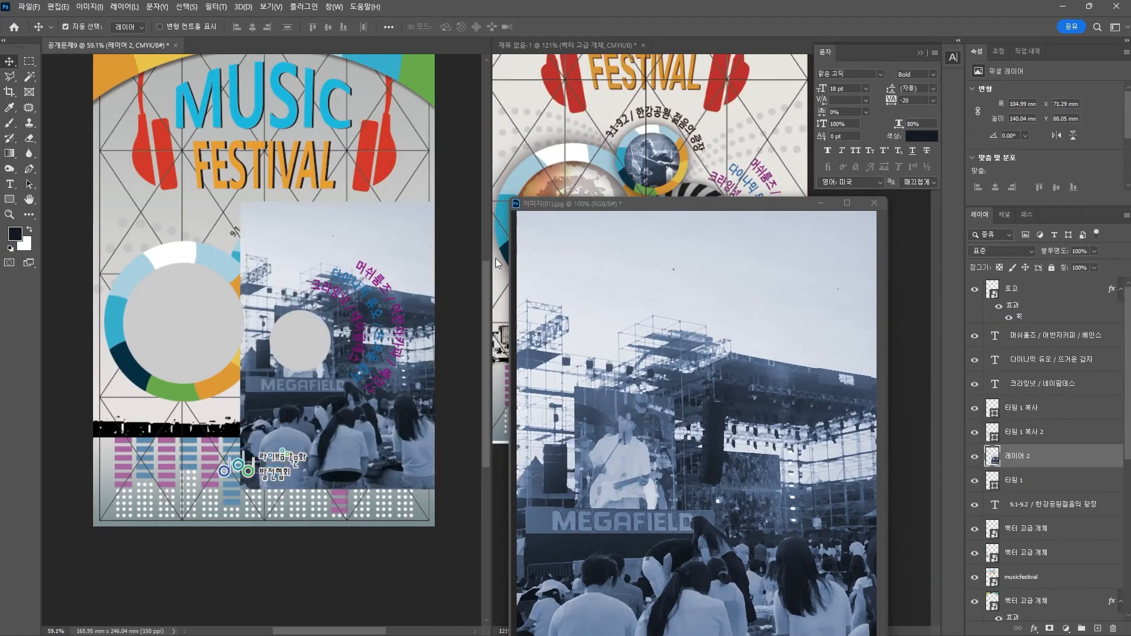
pyautogui.keyDown('alt'); pyautogui.click(1006, 467); pyautogui.keyUp('alt')
# Scale the clipped blue photo to about 62.9% and position it so the stage scene fills the small circle
pyautogui.moveTo(277, 209); pyautogui.dragTo(216, 196)
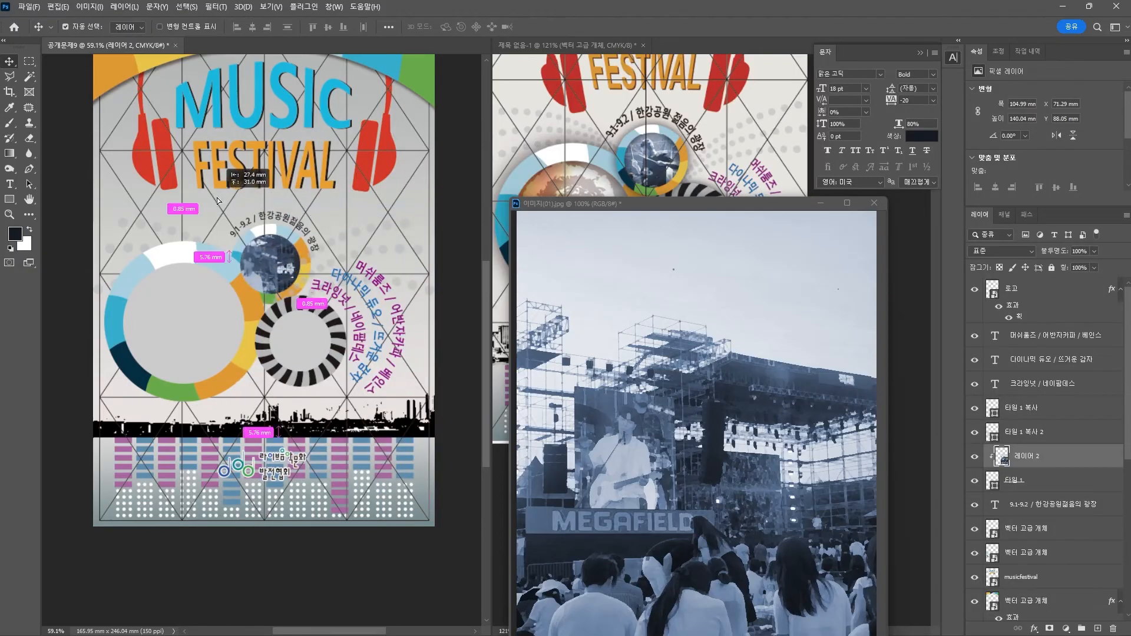
pyautogui.hotkey('ctrl', 't')
pyautogui.moveTo(399, 138); pyautogui.dragTo(359, 191)
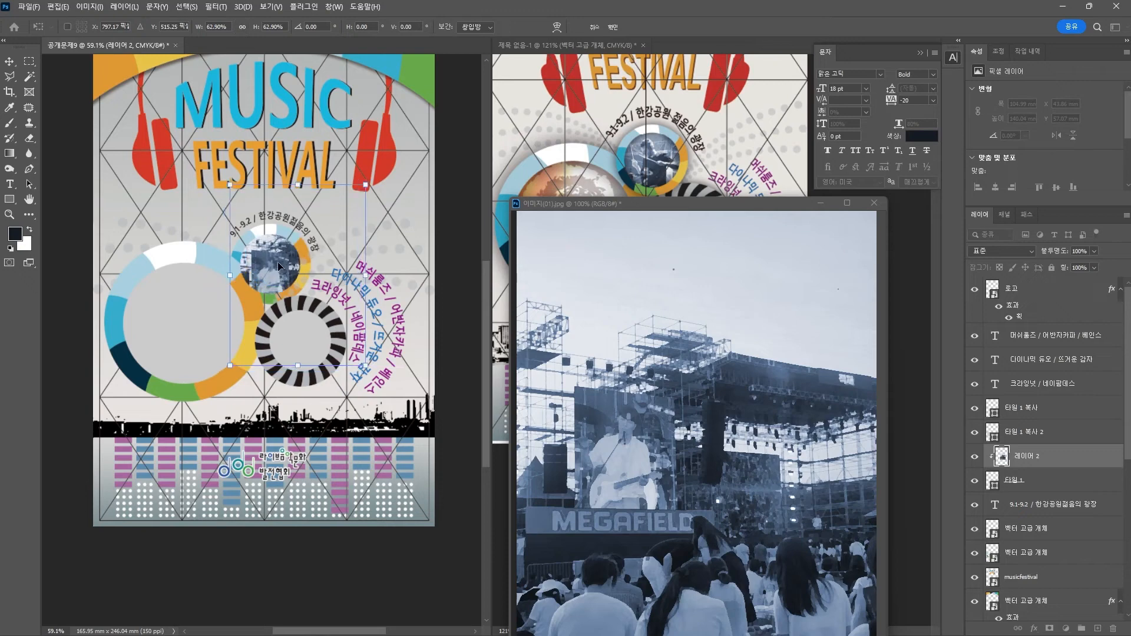
pyautogui.press('Return')
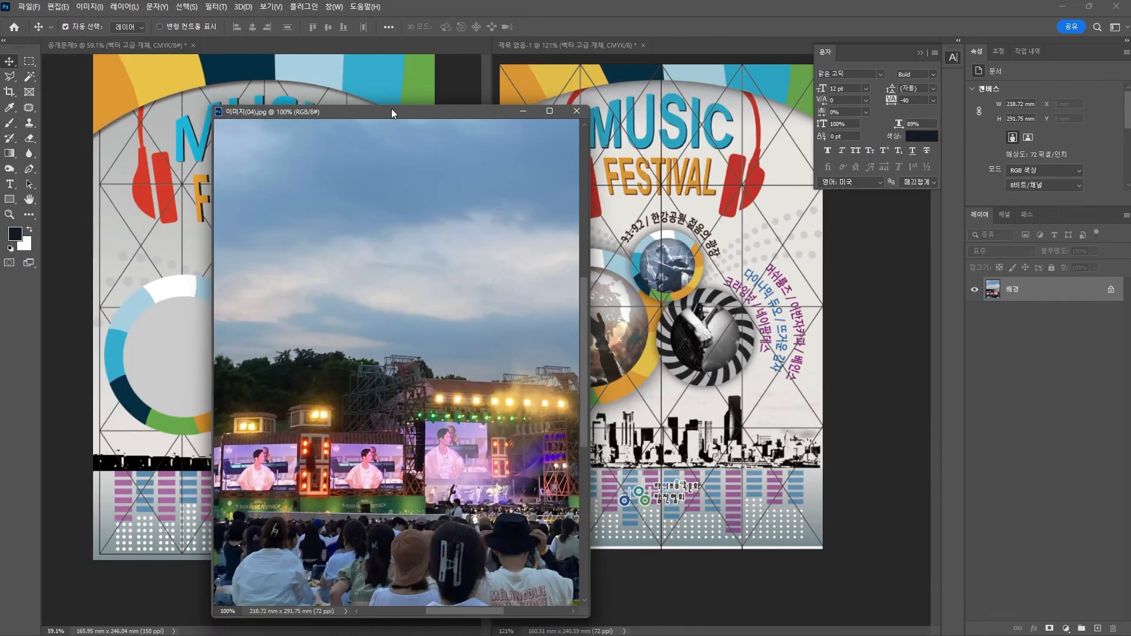
# Turn the photo 이미지(04).jpg into darkened grayscale using Hue/Saturation with saturation -100 and lightness -21
pyautogui.moveTo(391, 112); pyautogui.dragTo(308, 110)
pyautogui.click(88, 7)
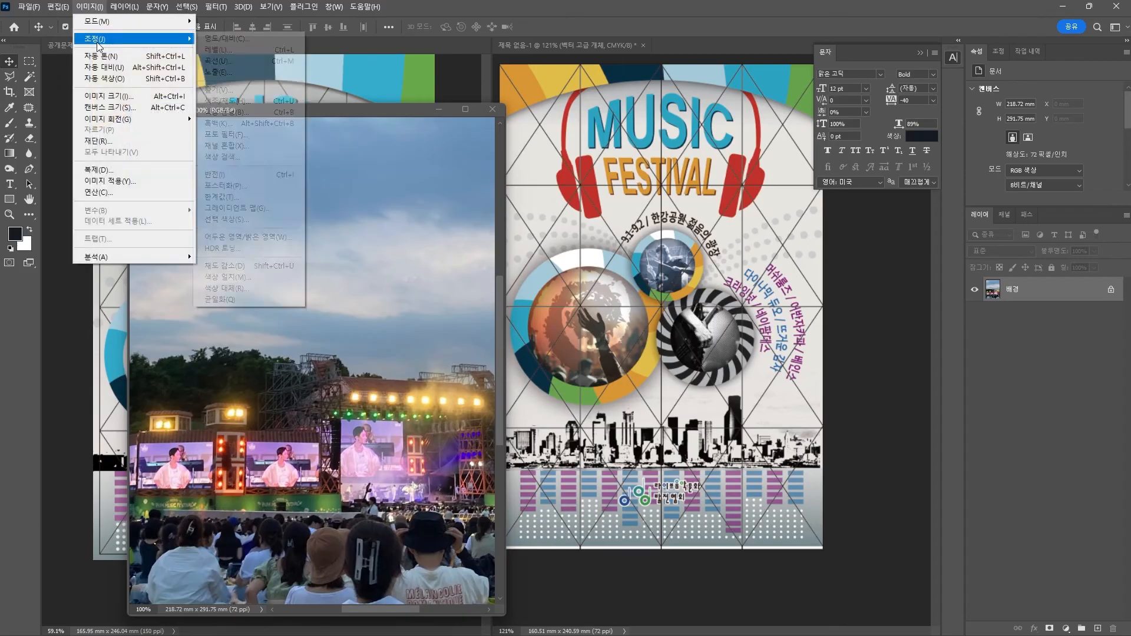
pyautogui.moveTo(121, 40)
pyautogui.click(250, 102)
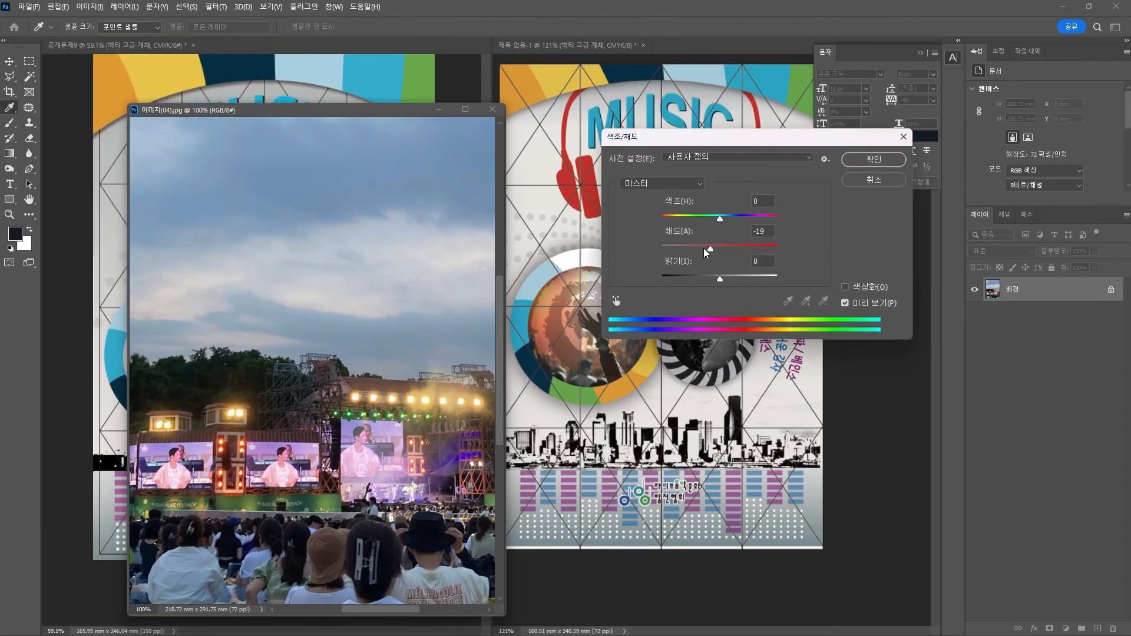
pyautogui.moveTo(719, 249); pyautogui.dragTo(624, 254)
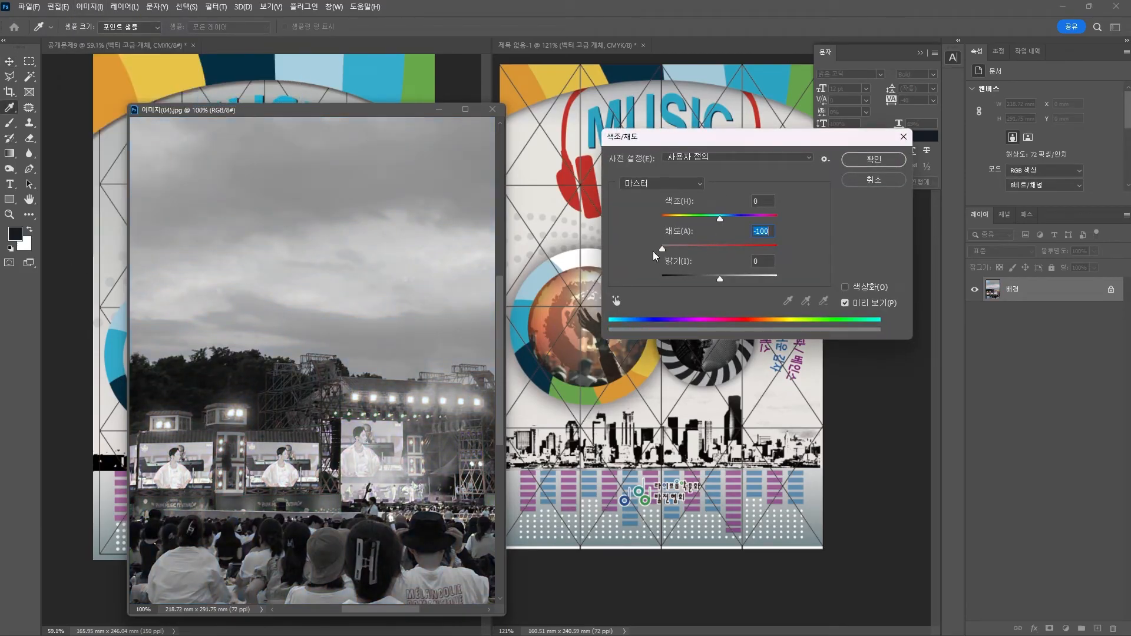
pyautogui.moveTo(724, 280); pyautogui.dragTo(707, 275)
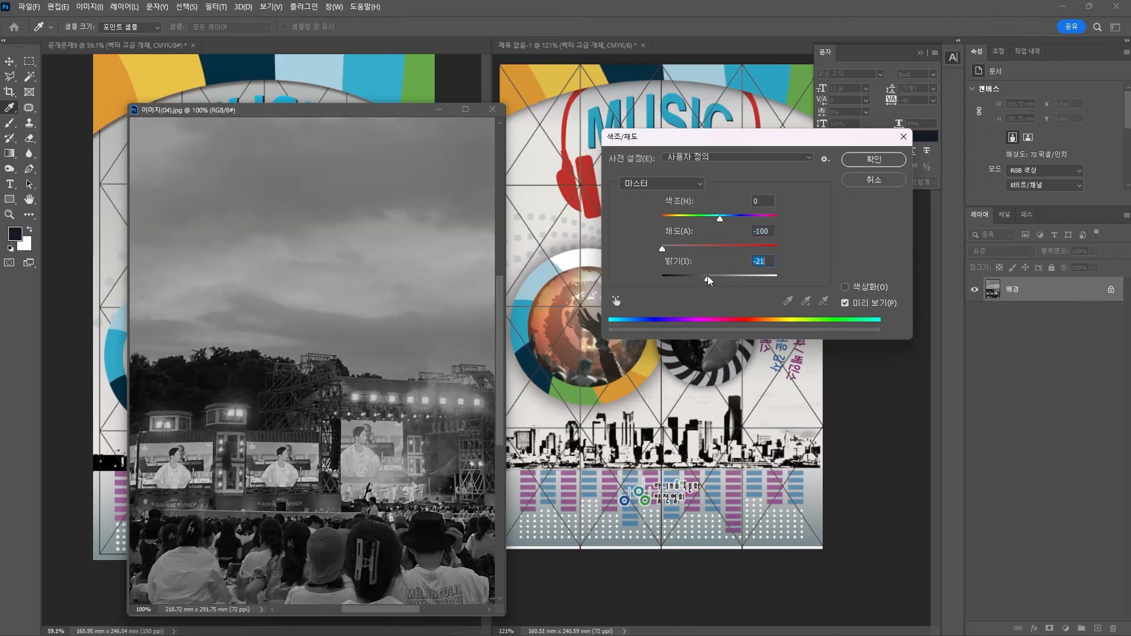
pyautogui.press('Return')
# Apply the Halftone Pattern (하프톤 패턴) sketch filter to the grayscale photo with size 1, dot pattern type and slightly raised contrast
pyautogui.moveTo(402, 117); pyautogui.dragTo(390, 87)
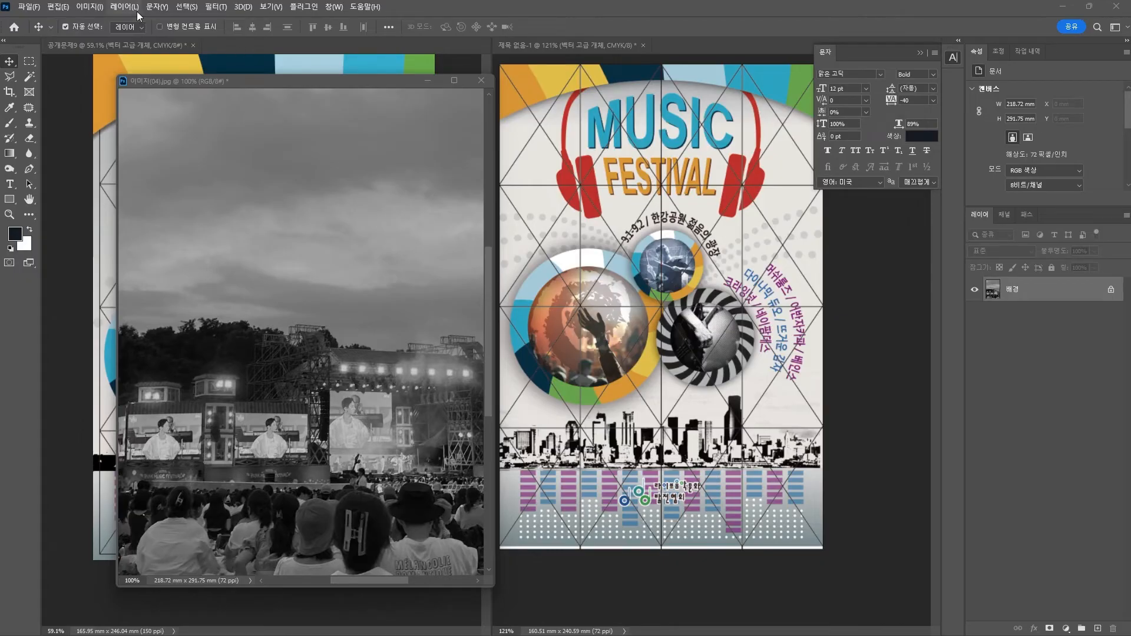
pyautogui.click(89, 8)
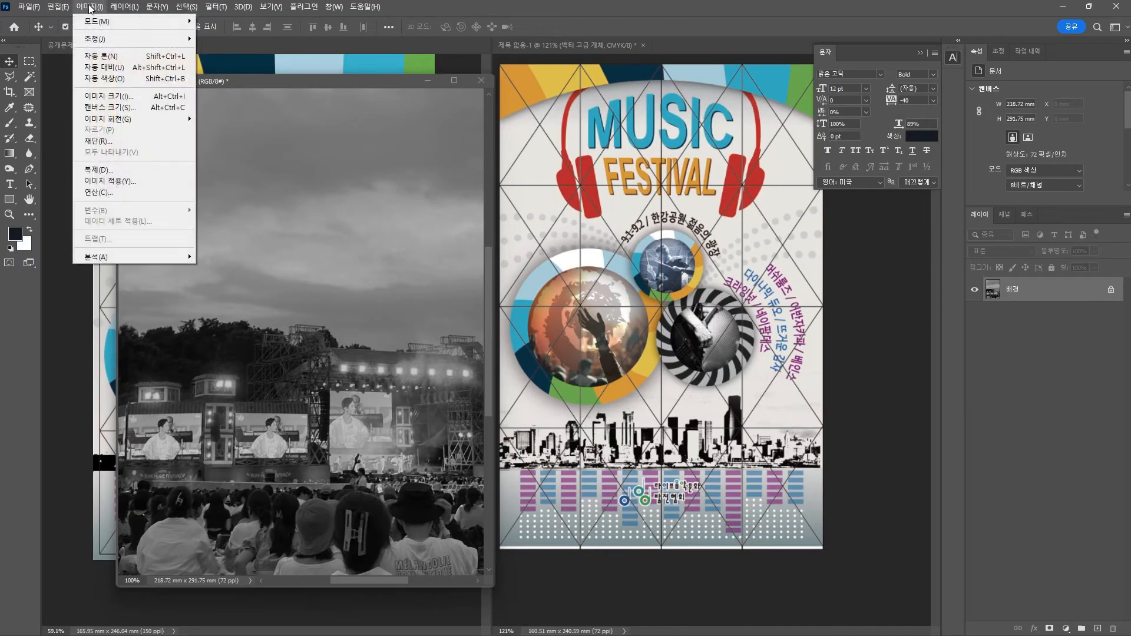
pyautogui.moveTo(210, 6)
pyautogui.click(225, 75)
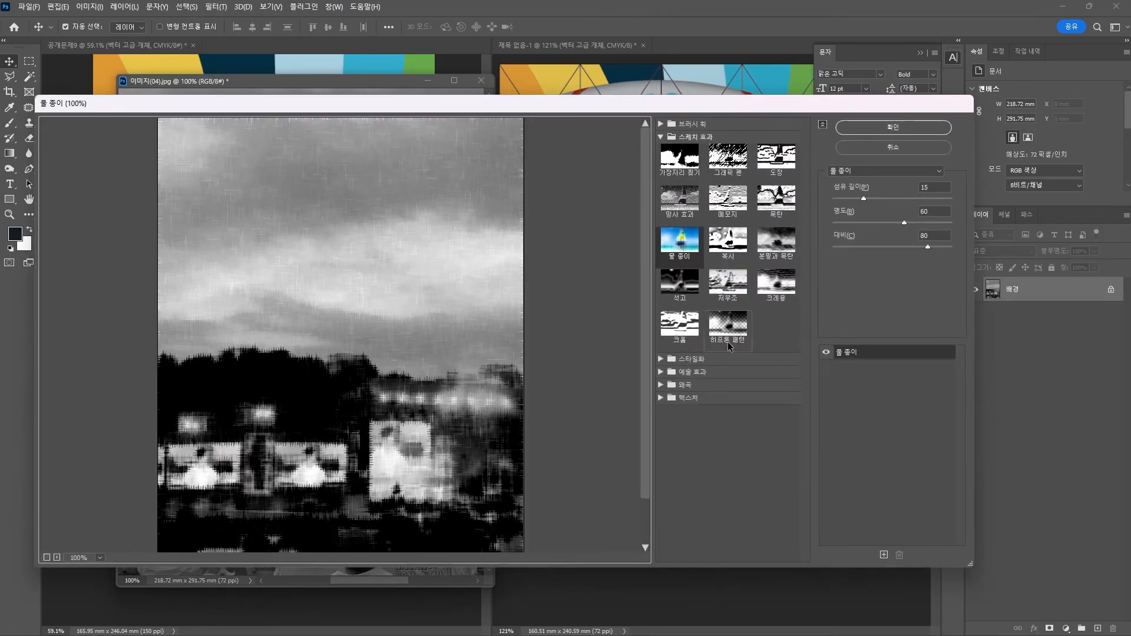
pyautogui.click(728, 342)
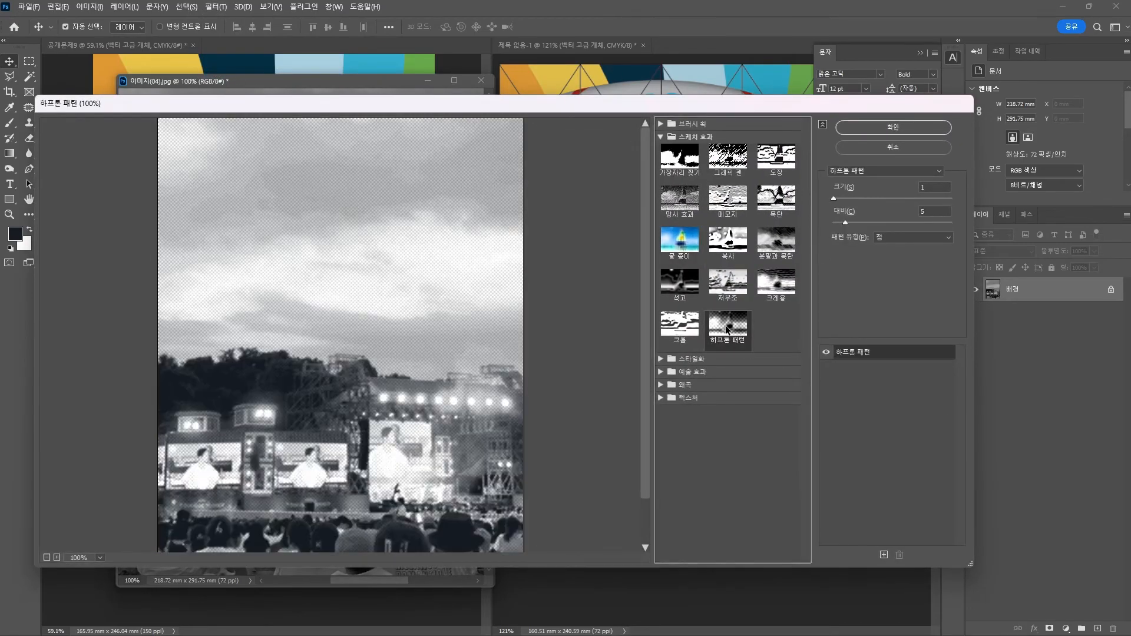
pyautogui.moveTo(833, 199); pyautogui.dragTo(855, 221)
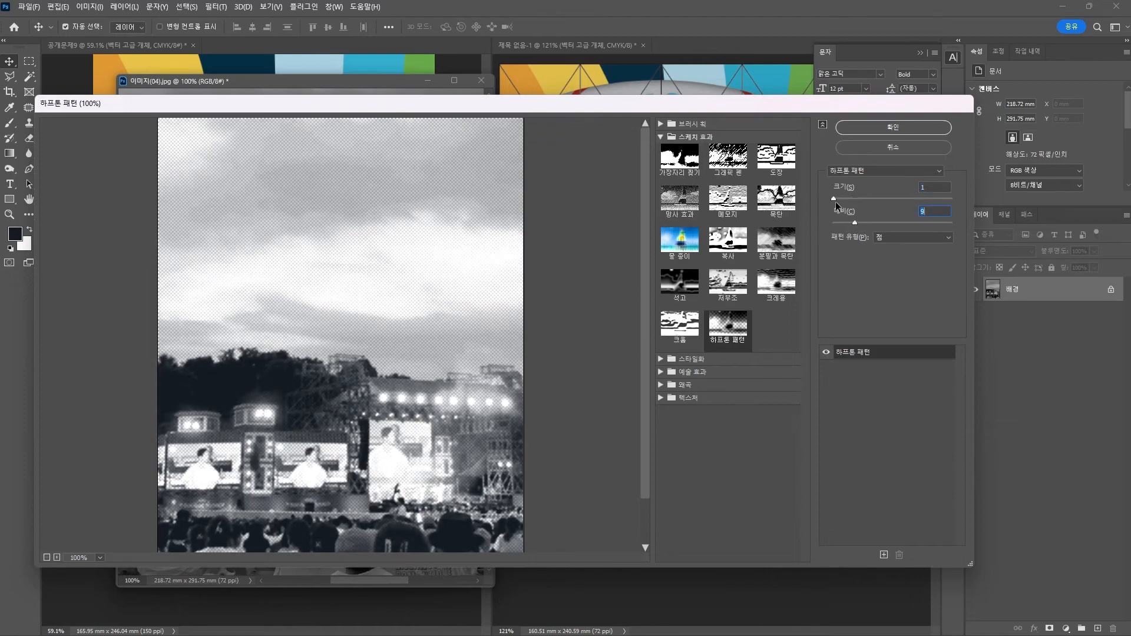
pyautogui.click(903, 130)
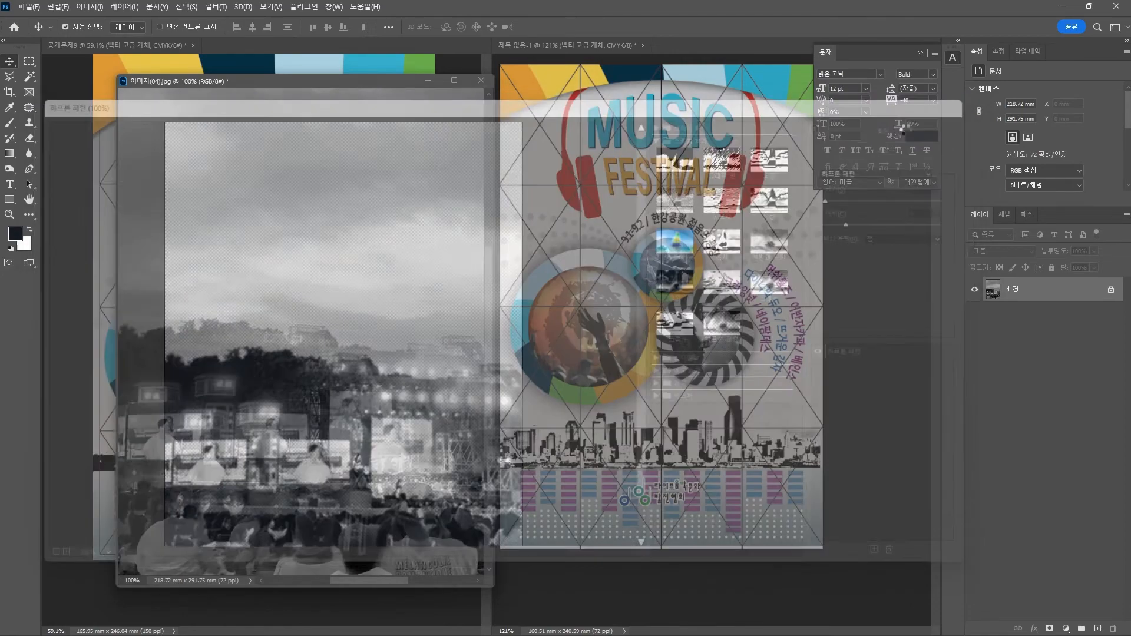
# Copy the halftone photo into the poster above the circle inside the black-and-white striped ring and clip it to that circle
pyautogui.moveTo(381, 82); pyautogui.dragTo(0, 123)
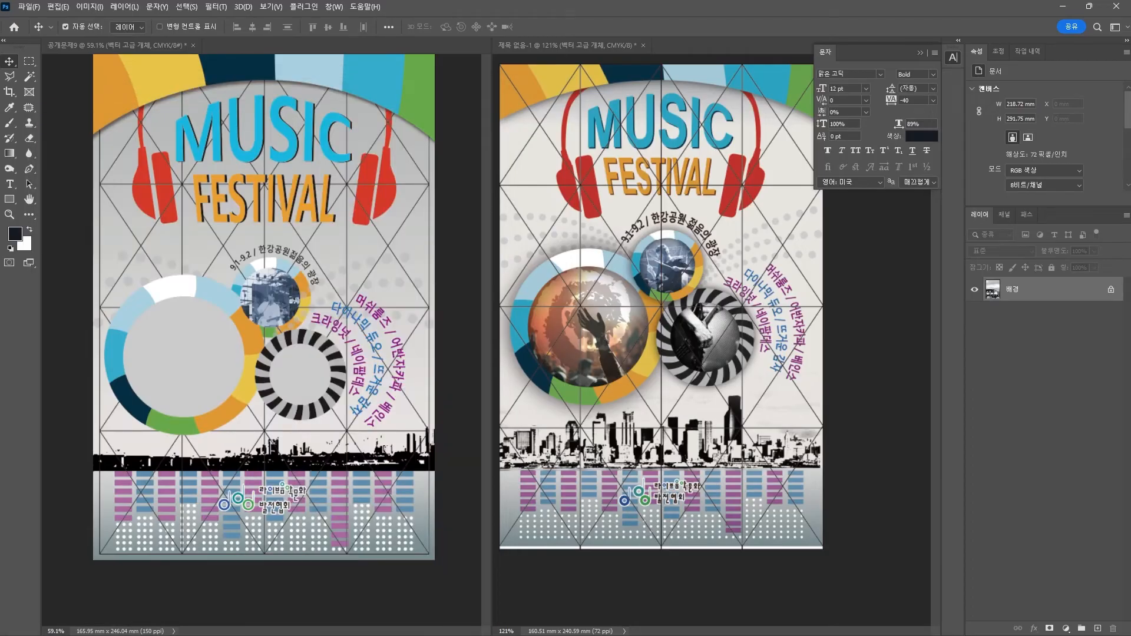
pyautogui.click(360, 389)
pyautogui.hotkey('ctrl', 'v')
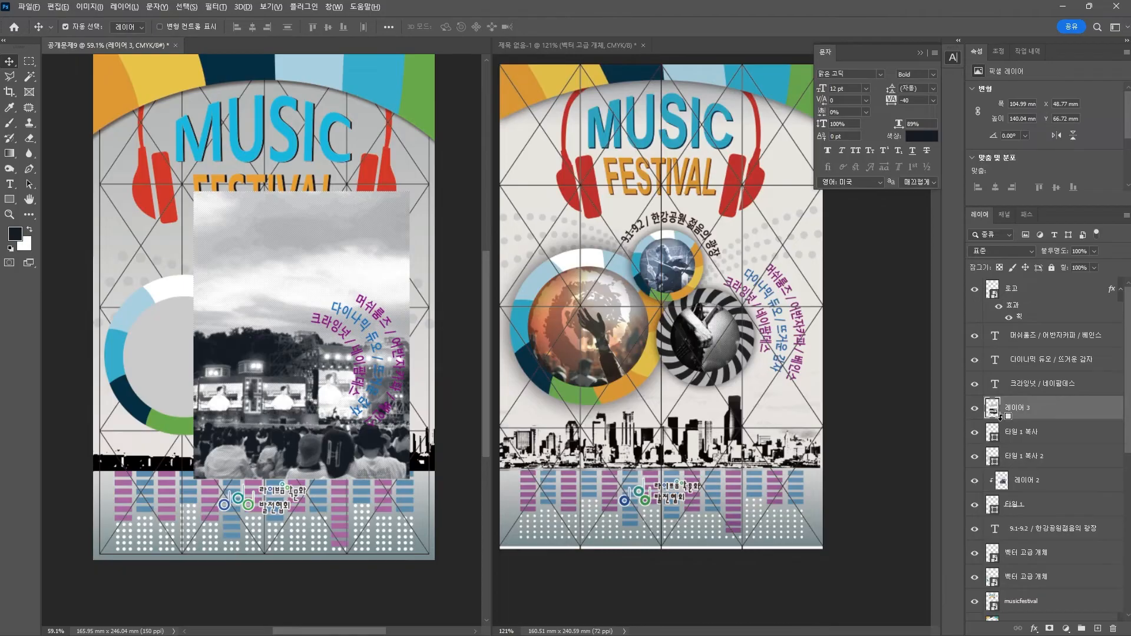
pyautogui.keyDown('alt'); pyautogui.click(1026, 420); pyautogui.keyUp('alt')
# Shift the clipped halftone photo up and slightly sideways so its stage screen sits in the middle of the striped ring
pyautogui.click(309, 372)
pyautogui.moveTo(308, 372); pyautogui.dragTo(312, 377)
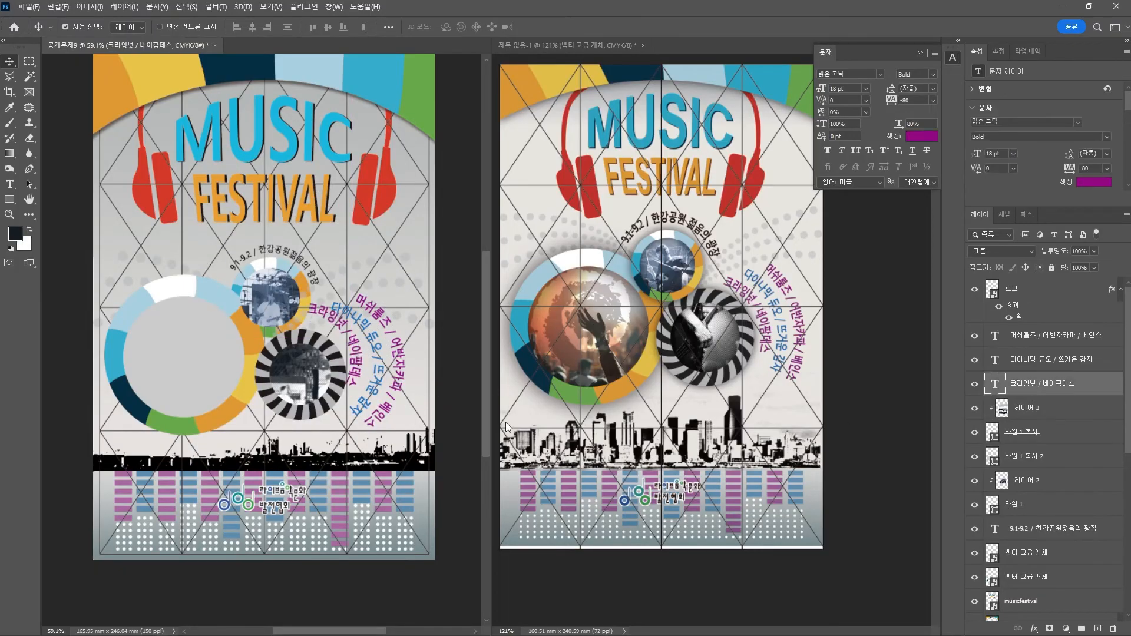
pyautogui.click(1040, 412)
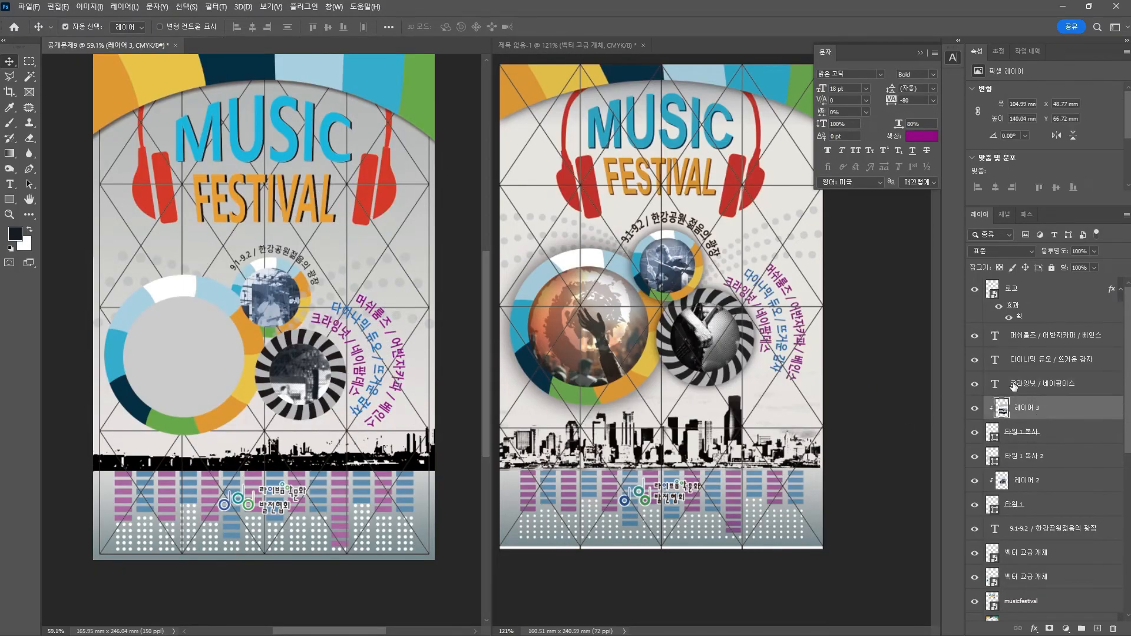
pyautogui.hotkey('shift', 'Up')
pyautogui.hotkey('shift', 'Up')
pyautogui.hotkey('shift', 'Up')
pyautogui.hotkey('shift', 'Up')
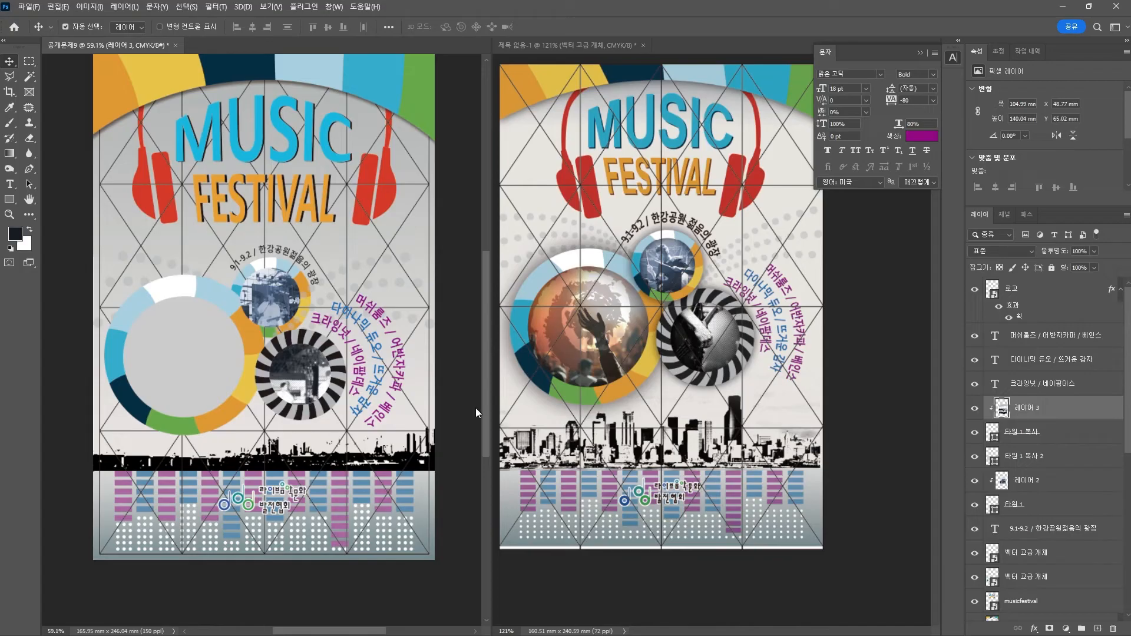
pyautogui.hotkey('shift', 'Right')
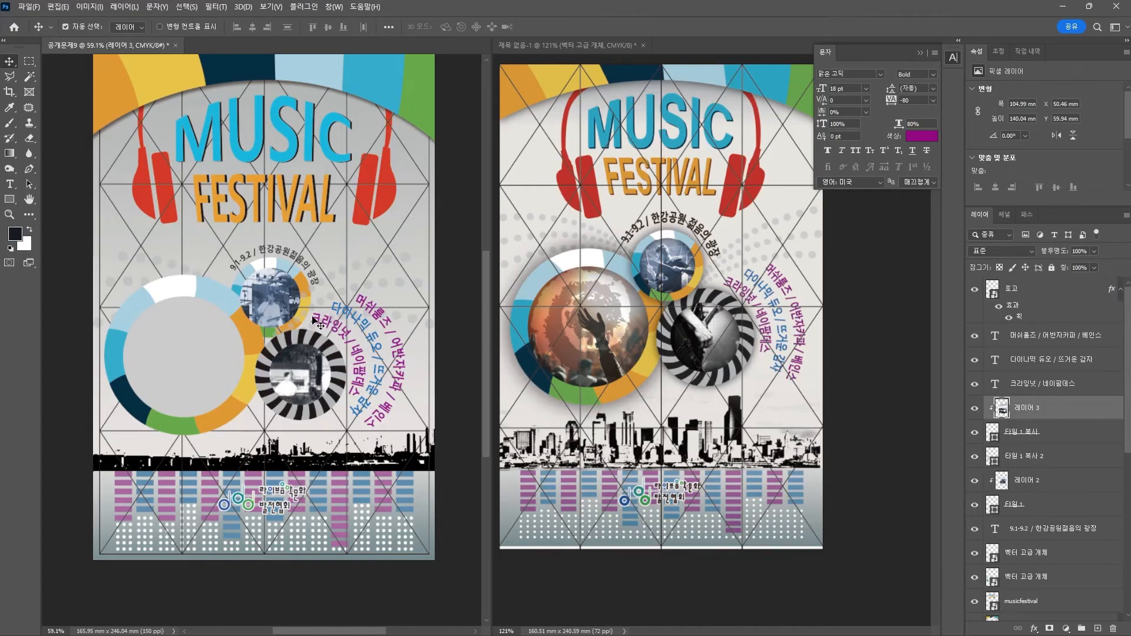
# Select the large grey circle's shape layer in the poster and switch to the remaining open photo document
pyautogui.click(176, 346)
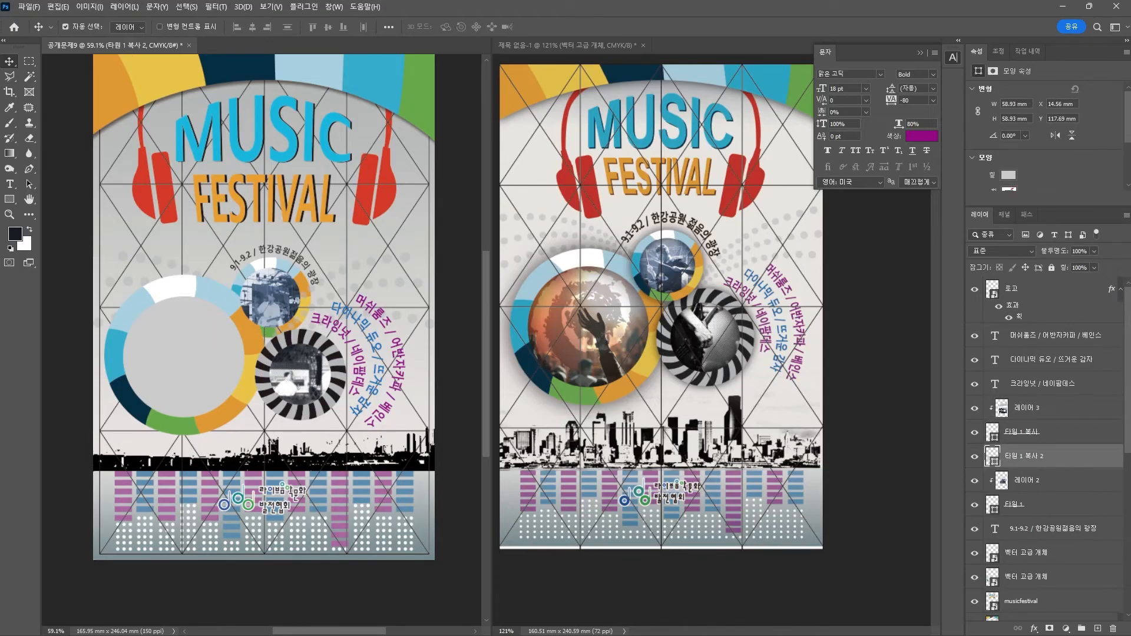
pyautogui.hotkey('ctrl', 'Tab')
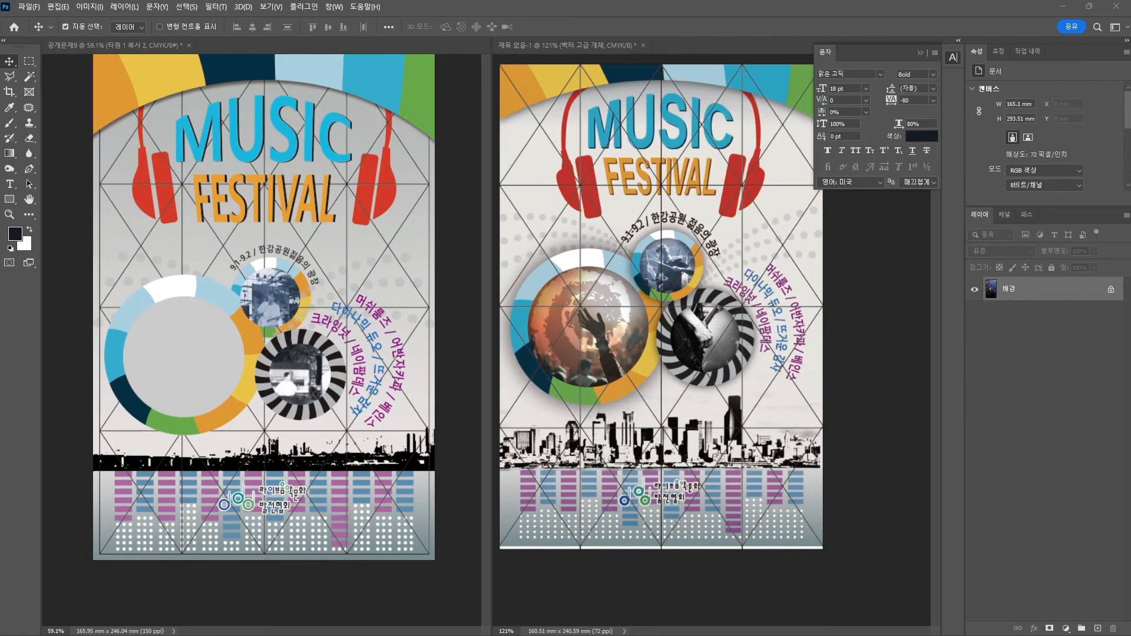
pyautogui.click(176, 347)
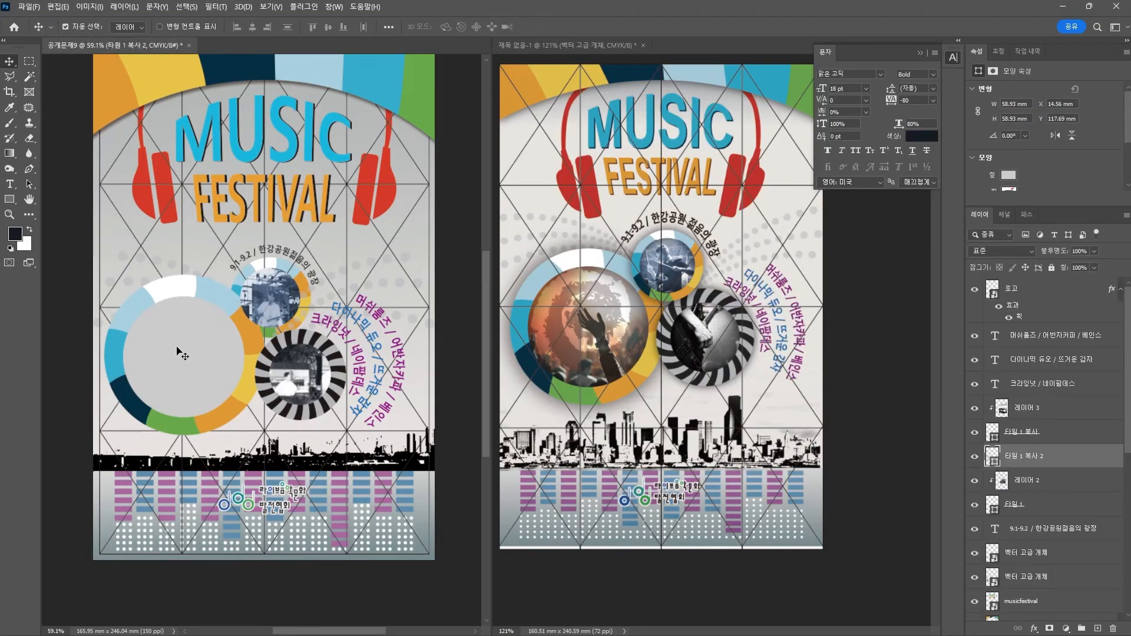
pyautogui.hotkey('ctrl', 'Tab')
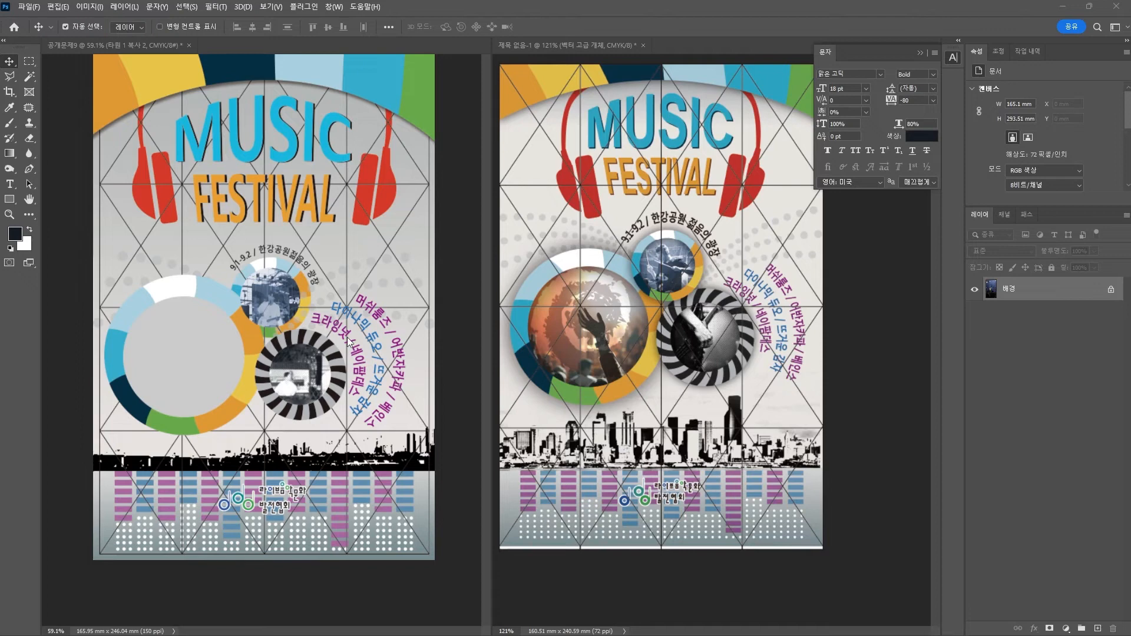
# Create a new 700 x 700 pixel RGB document at 150 ppi with a white background
pyautogui.click(40, 8)
pyautogui.click(43, 19)
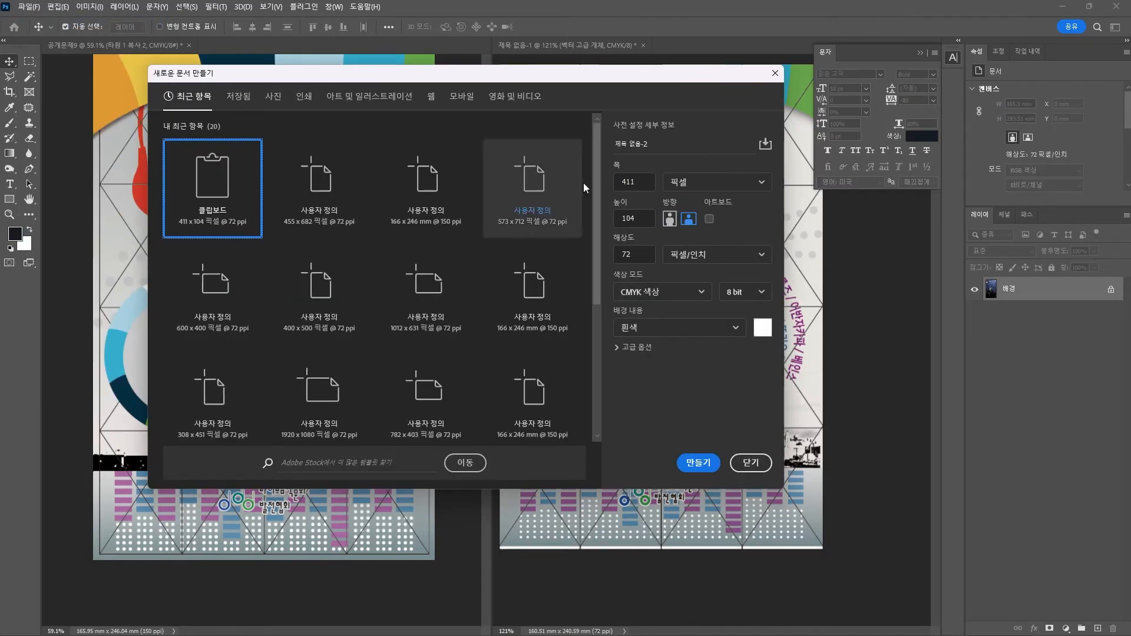
pyautogui.click(582, 187)
pyautogui.write('7')
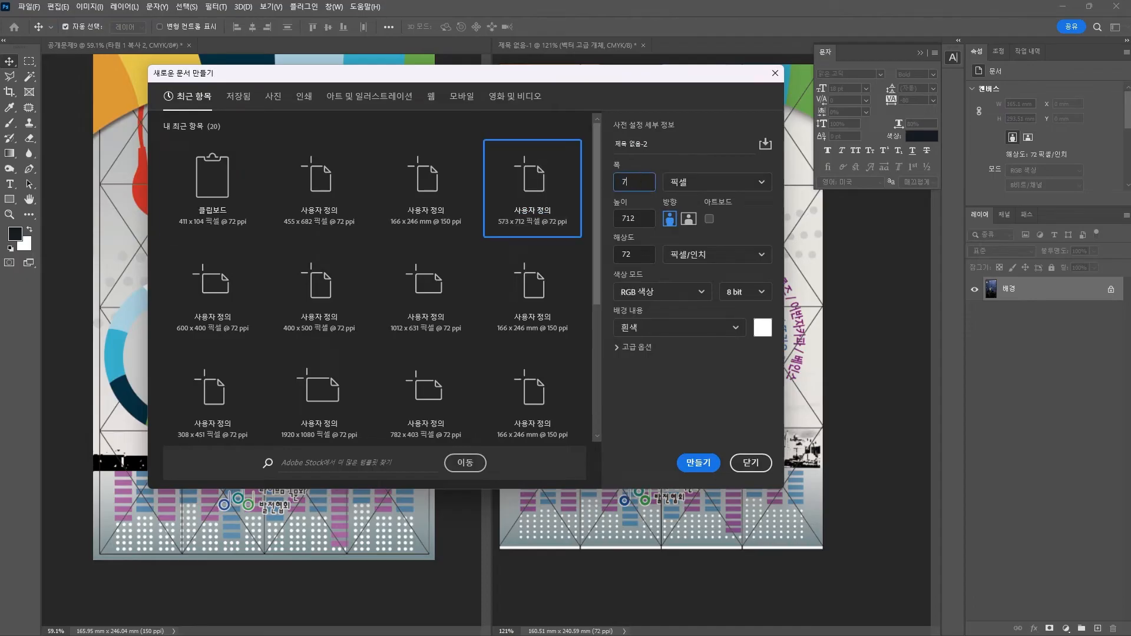
pyautogui.write('00')
pyautogui.press('Tab')
pyautogui.press('Tab')
pyautogui.write('150')
pyautogui.press('Return')
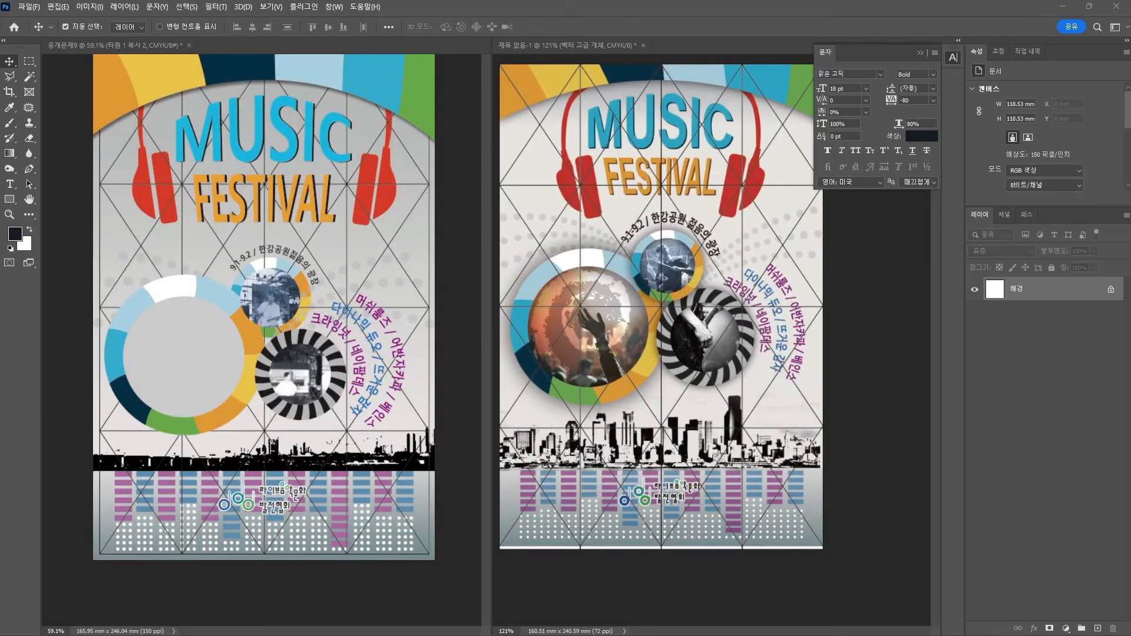
# Load the black-to-white preset from the Basics group as the gradient for the Gradient tool
pyautogui.click(9, 153)
pyautogui.click(82, 27)
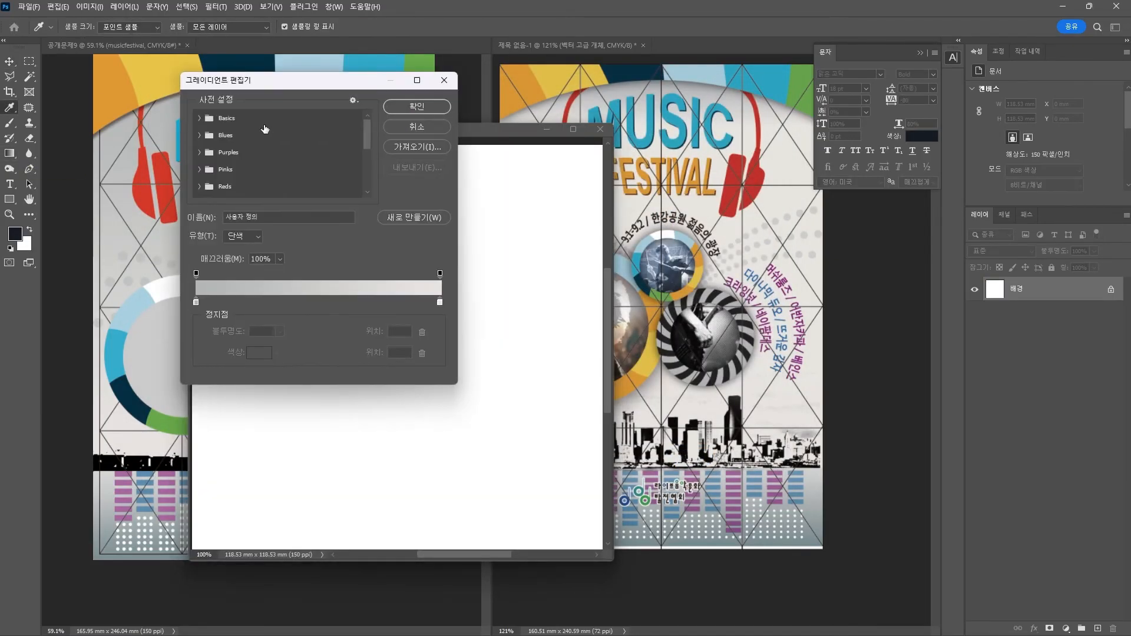
pyautogui.click(201, 118)
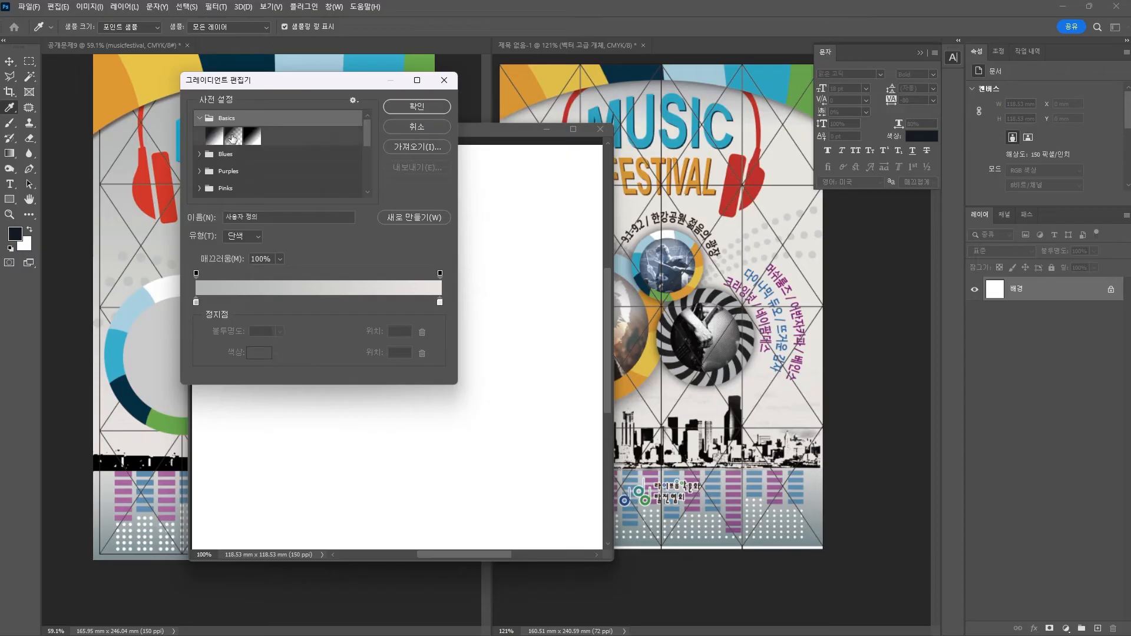
pyautogui.click(252, 138)
pyautogui.click(417, 106)
# Add a new layer in the blank document and draw a horizontal black-to-white gradient across it
pyautogui.click(1097, 628)
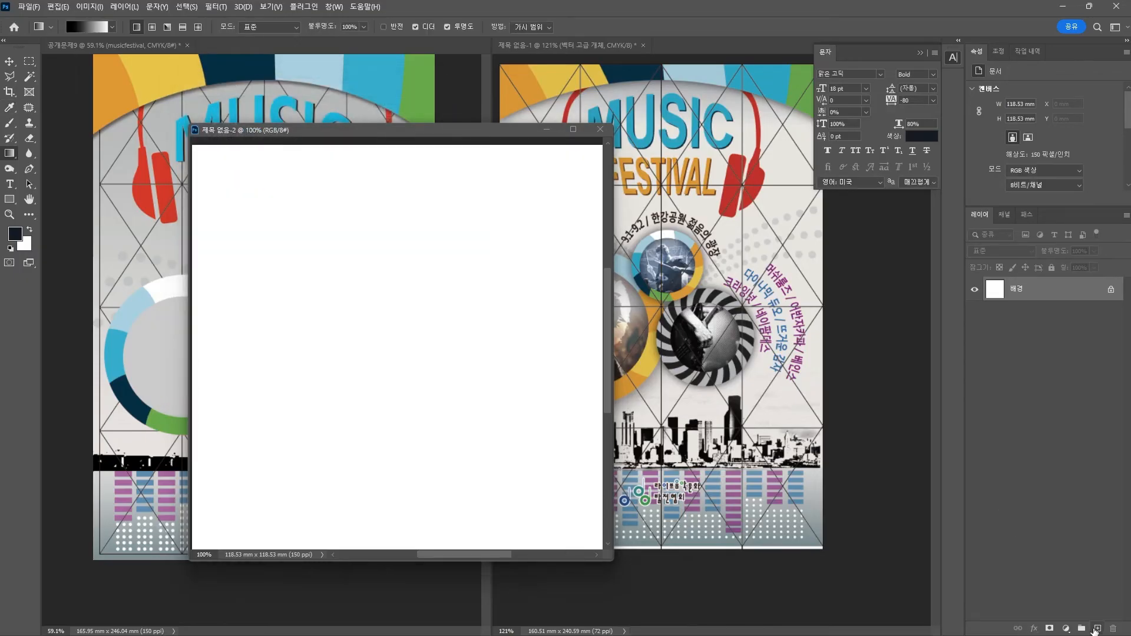
pyautogui.click(1096, 629)
pyautogui.hotkey('ctrl', 'z')
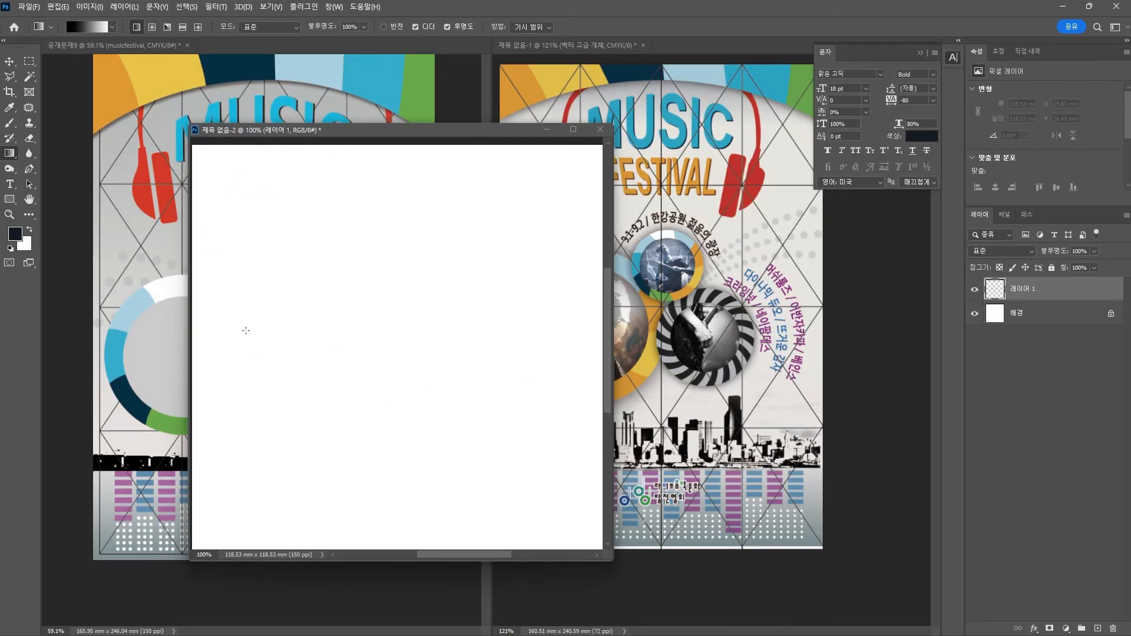
pyautogui.moveTo(246, 330); pyautogui.dragTo(545, 331)
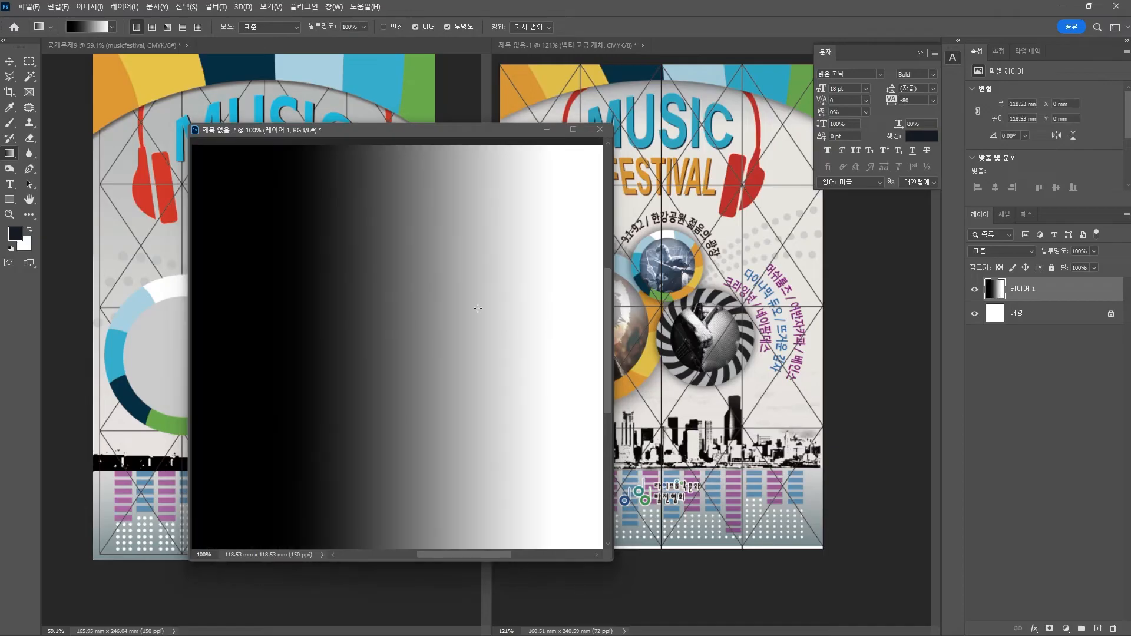
# Apply a Twirl filter with an angle of 999 degrees to the gradient layer and move its window off the reference poster
pyautogui.click(216, 7)
pyautogui.moveTo(253, 214)
pyautogui.click(386, 249)
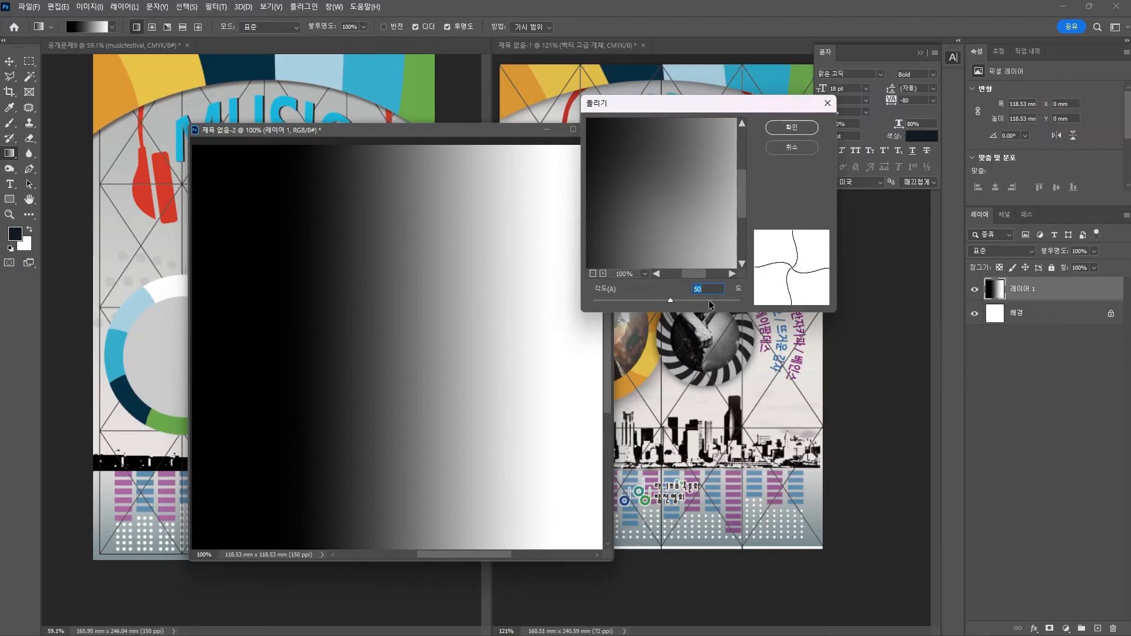
pyautogui.moveTo(708, 299); pyautogui.dragTo(745, 300)
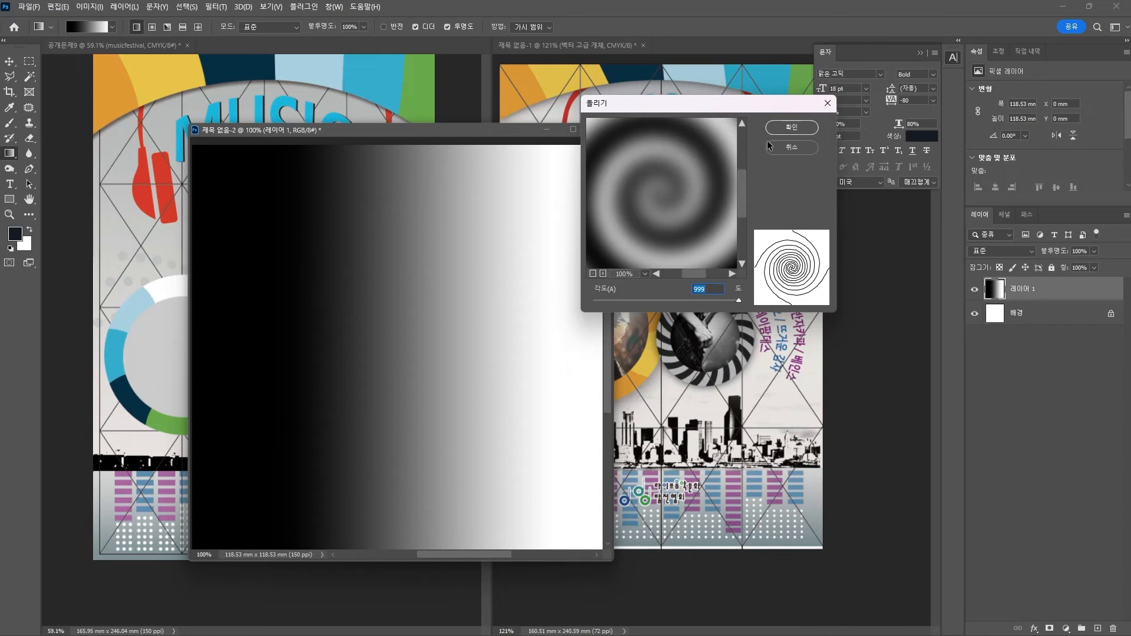
pyautogui.click(789, 128)
pyautogui.moveTo(421, 136); pyautogui.dragTo(302, 173)
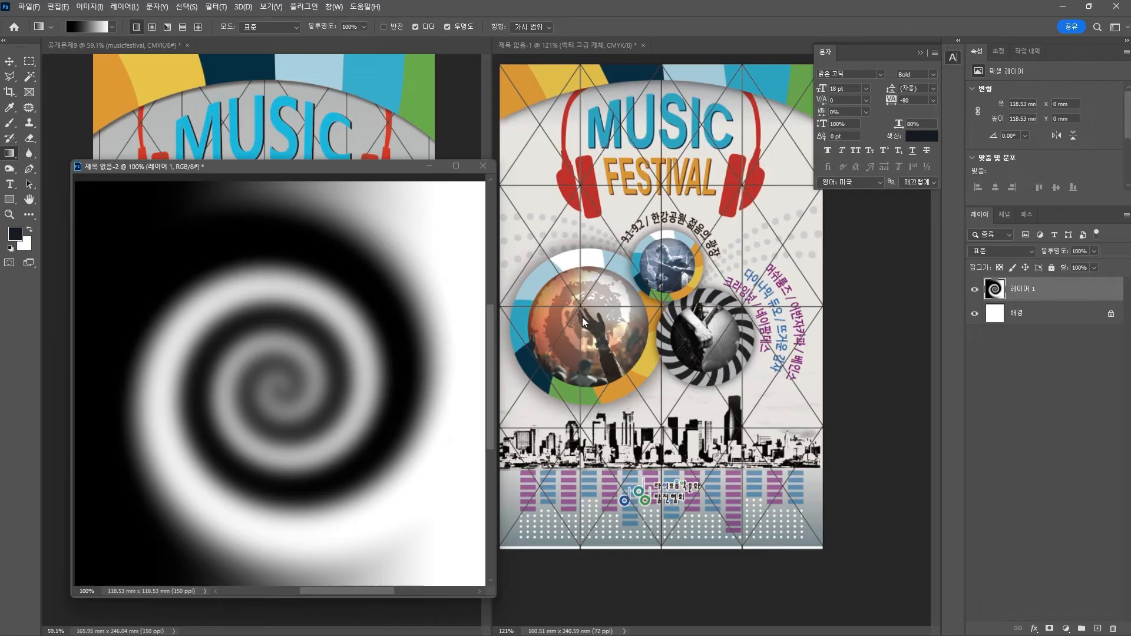
# Open the Filter Gallery for the spiral layer and preview Sketch filters such as Torn Edges and Stamp
pyautogui.click(216, 6)
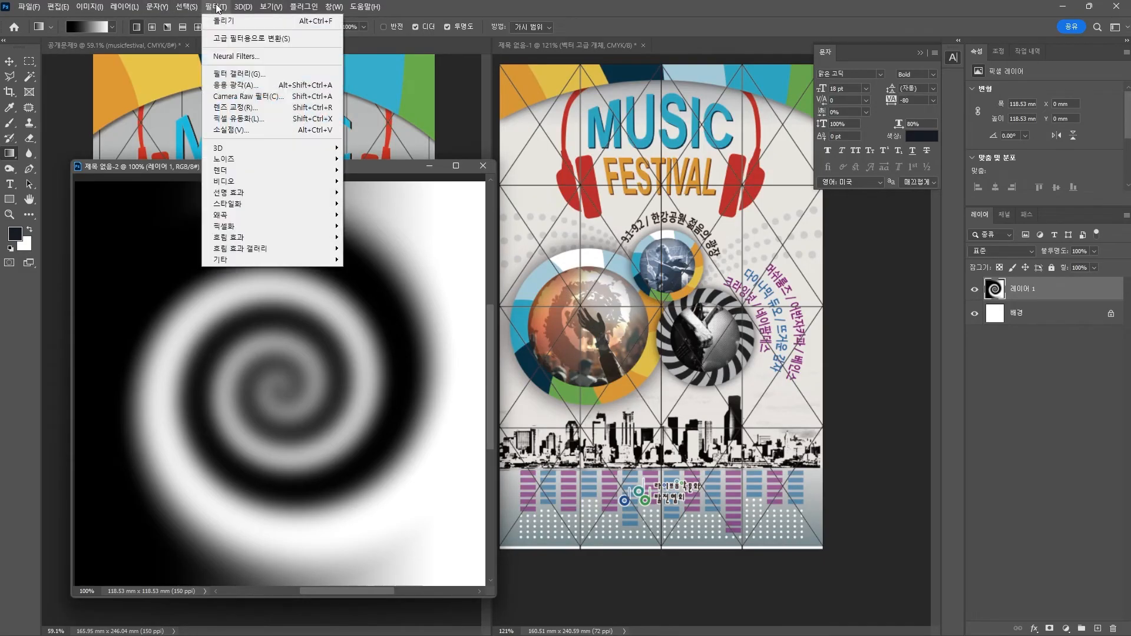
pyautogui.click(235, 74)
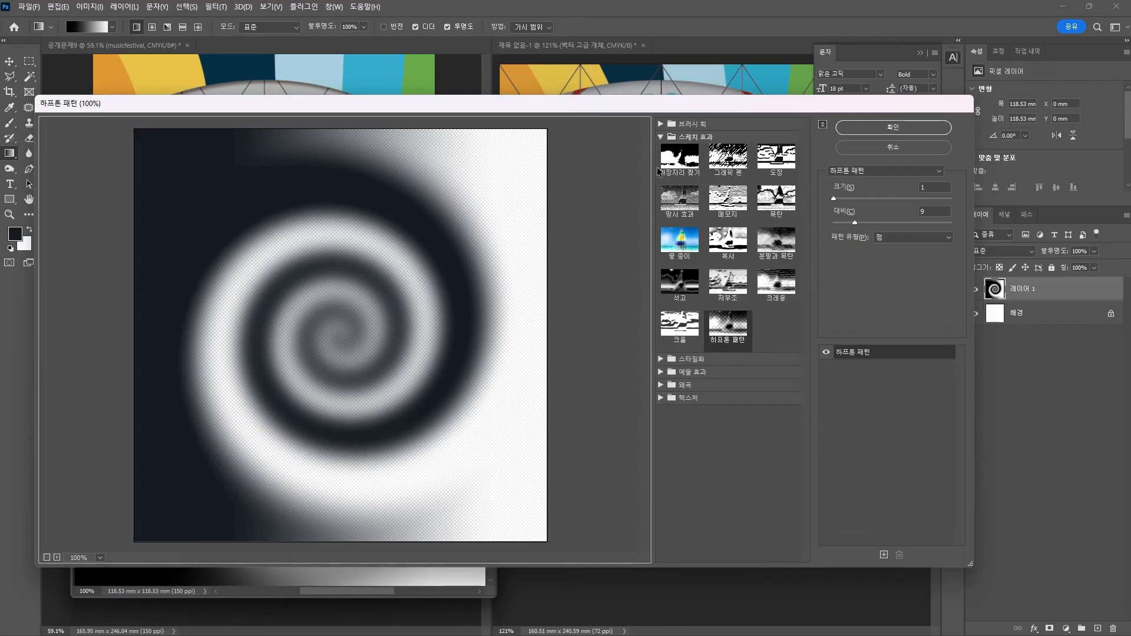
pyautogui.click(659, 169)
pyautogui.click(743, 170)
pyautogui.click(679, 157)
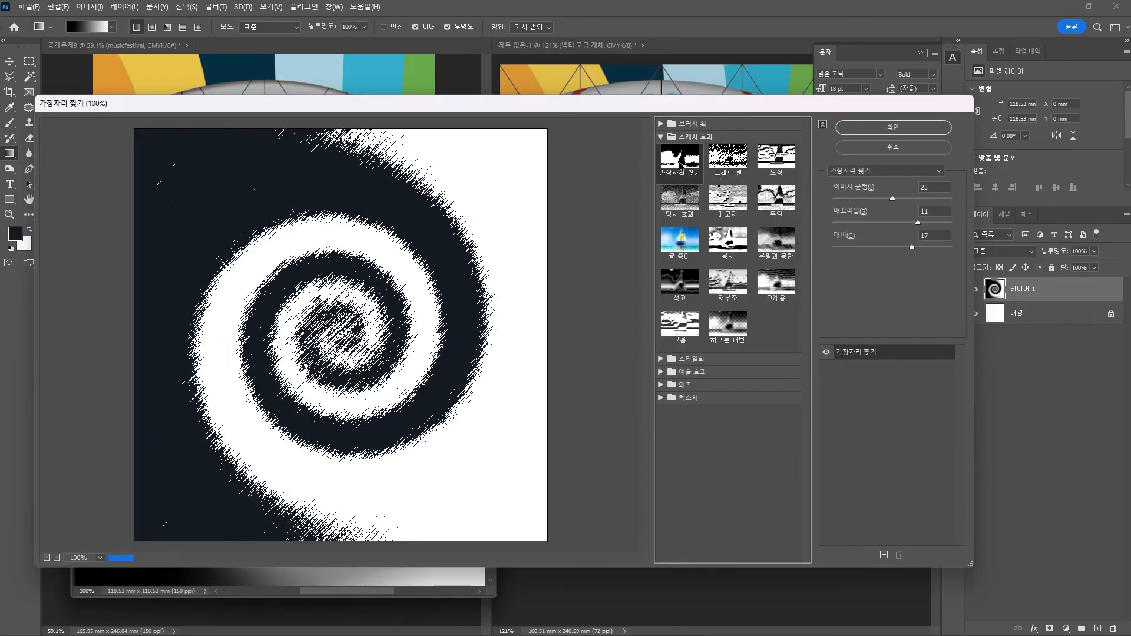
pyautogui.moveTo(892, 198); pyautogui.dragTo(886, 199)
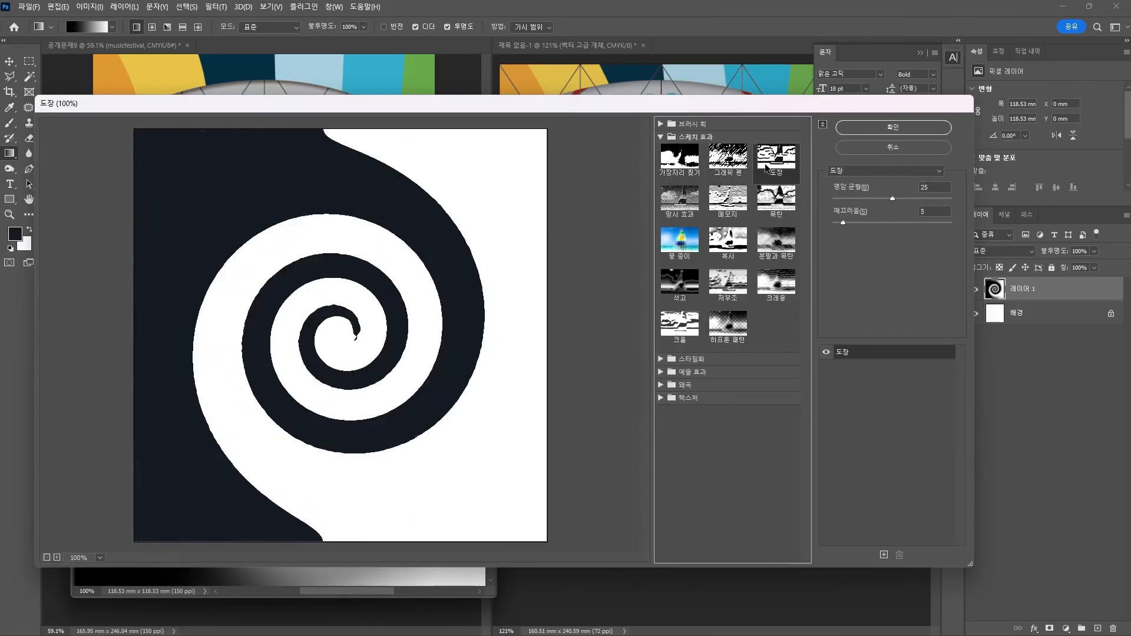
# Preview further Sketch filters and Artistic filters such as Fresco on the spiral
pyautogui.click(679, 240)
pyautogui.click(679, 324)
pyautogui.click(661, 358)
pyautogui.click(660, 413)
pyautogui.click(679, 476)
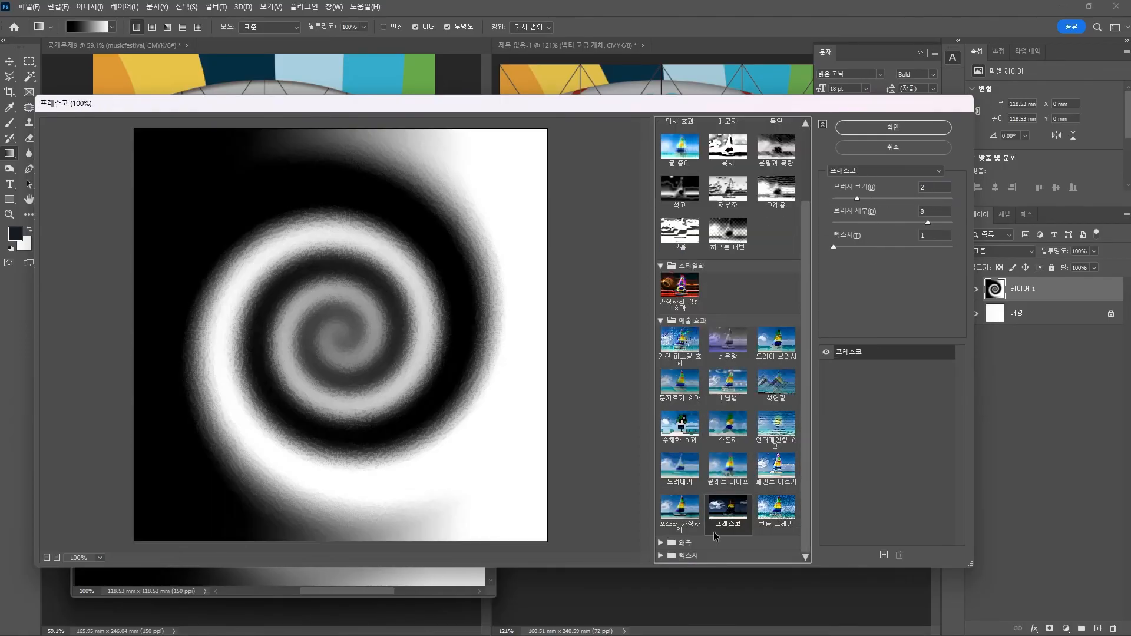
# Preview Glass on the spiral, and try Ocean Ripple with ripple size 3 and magnitude 14
pyautogui.press('Escape')
pyautogui.hotkey('ctrl', 'alt', 'f')
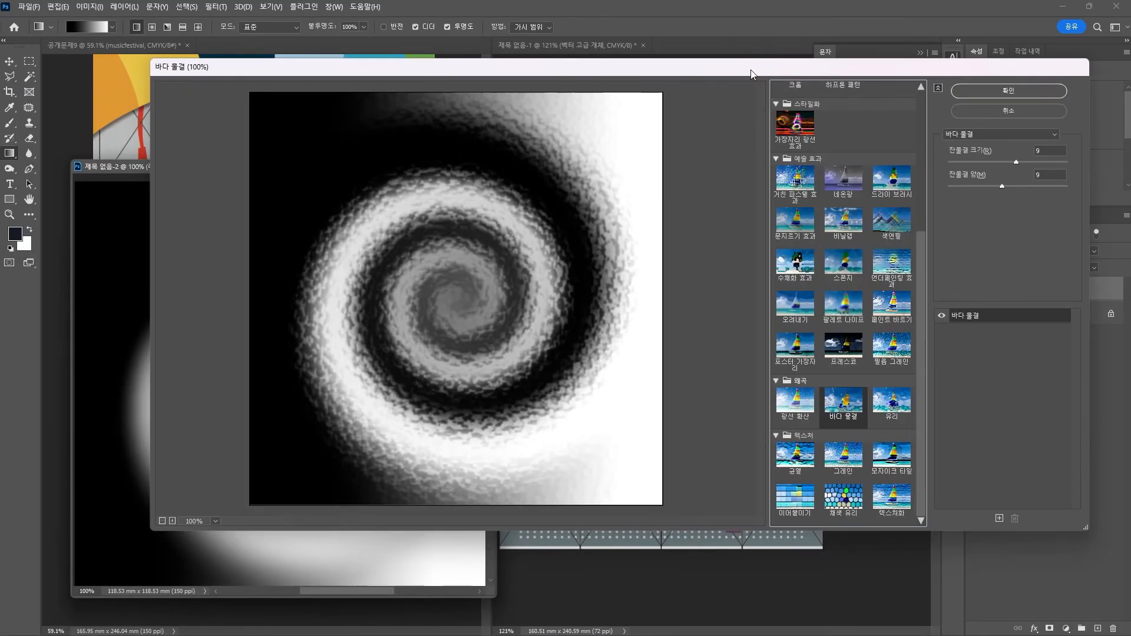
pyautogui.click(891, 402)
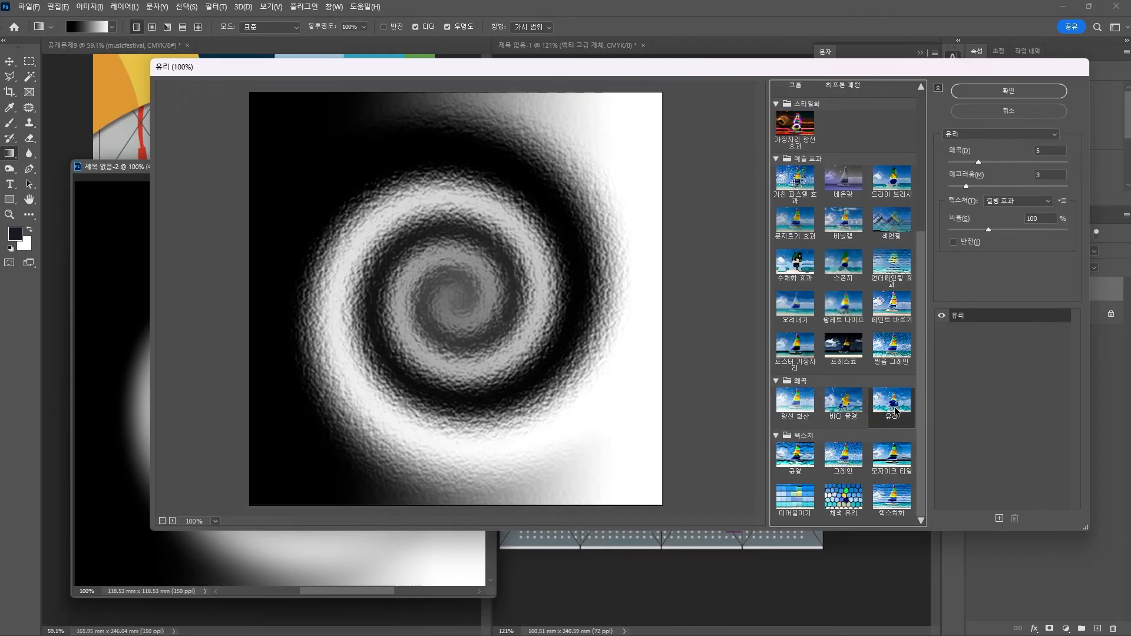
pyautogui.click(841, 415)
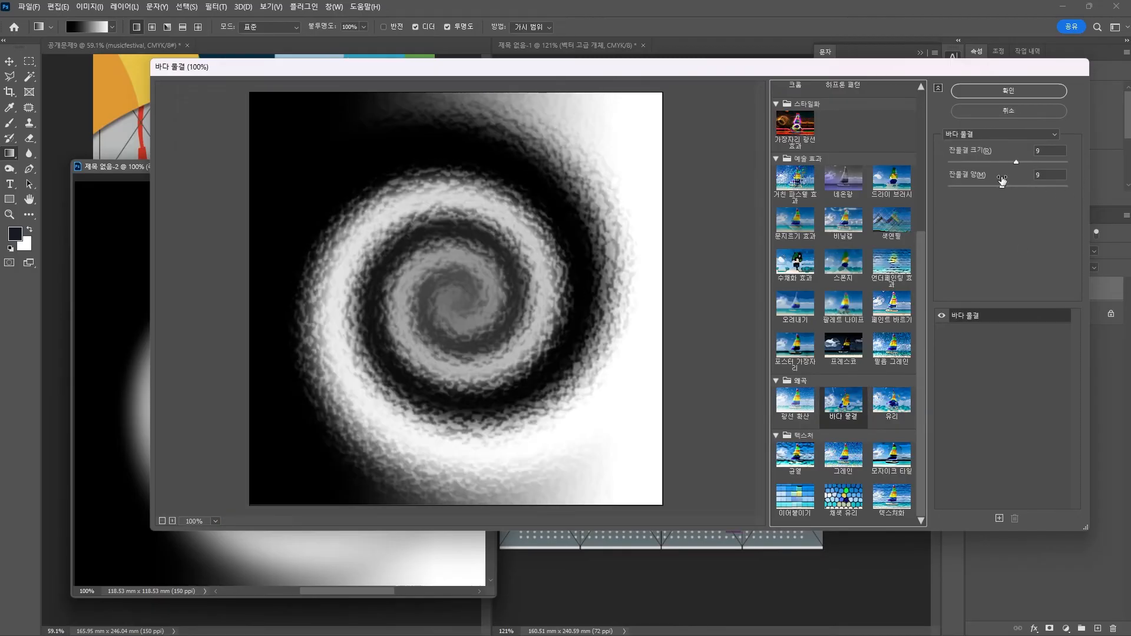
pyautogui.moveTo(1015, 161); pyautogui.dragTo(1026, 186)
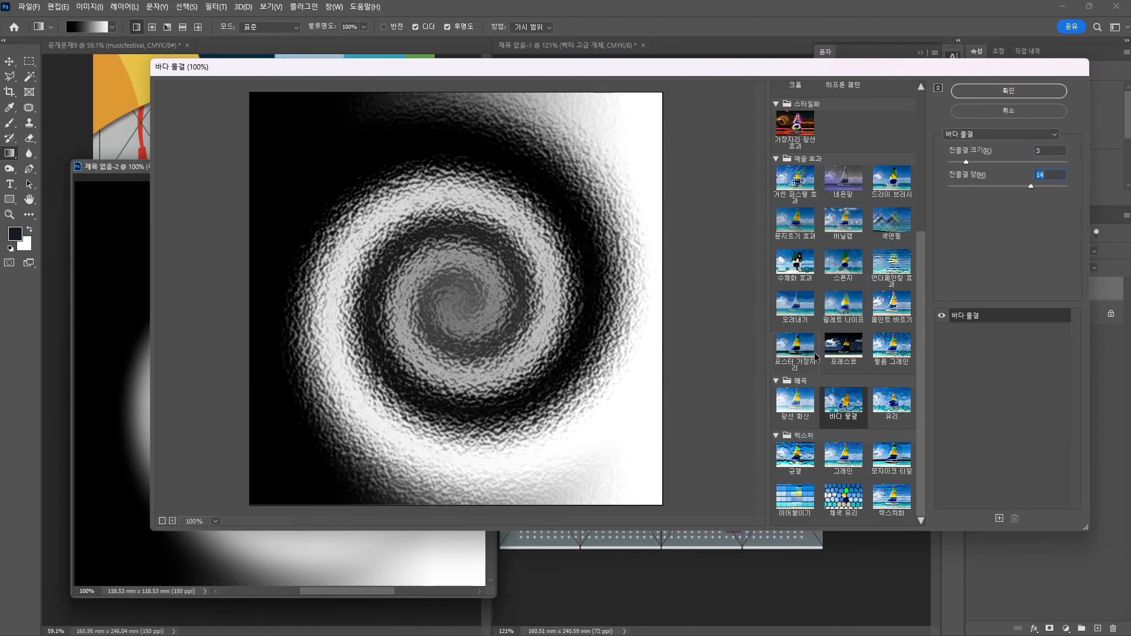
# Try the Palette Knife filter on the spiral with a stroke size of 7
pyautogui.click(815, 356)
pyautogui.click(846, 353)
pyautogui.click(858, 315)
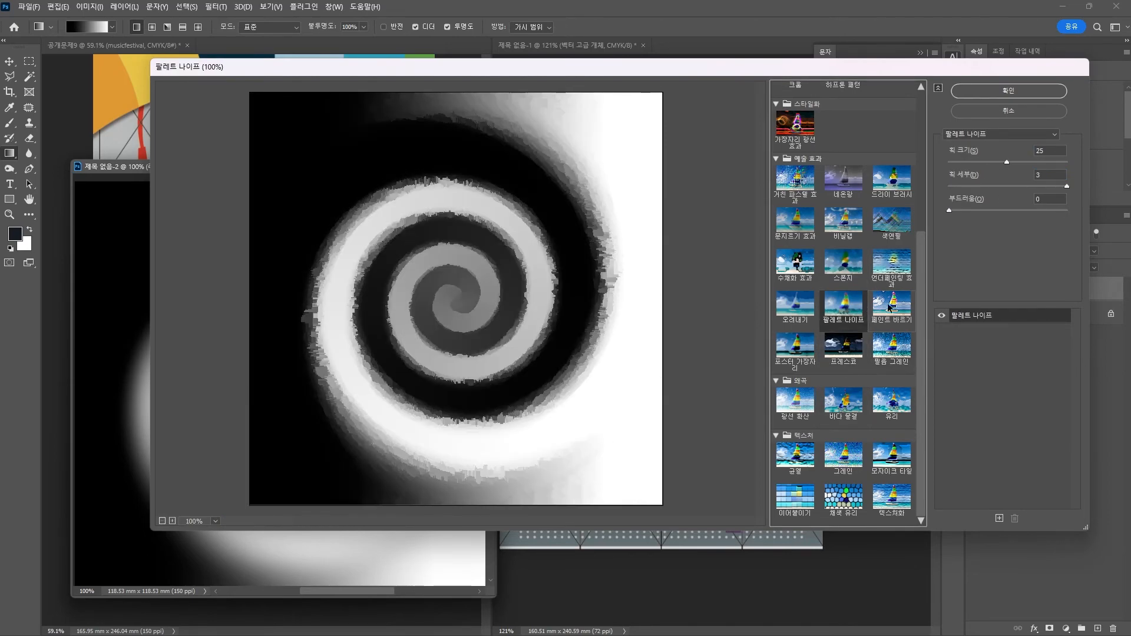
pyautogui.click(1036, 162)
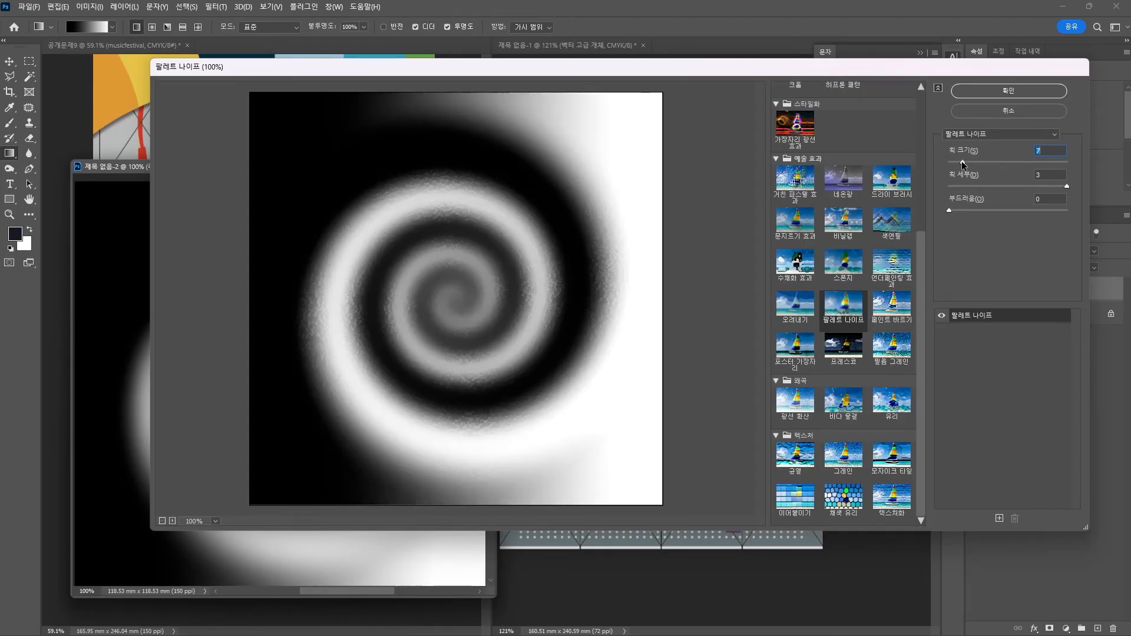
# Apply the Spatter filter to the spiral with a spray radius of 22 and smoothness of 6
pyautogui.click(1023, 162)
pyautogui.click(1005, 186)
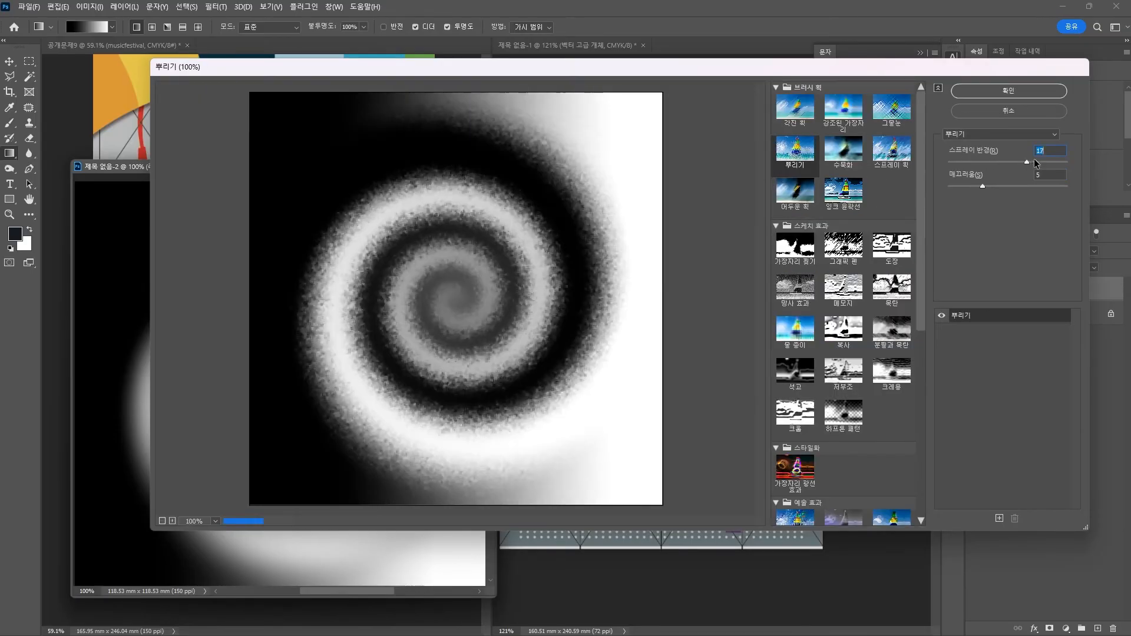
pyautogui.click(1051, 162)
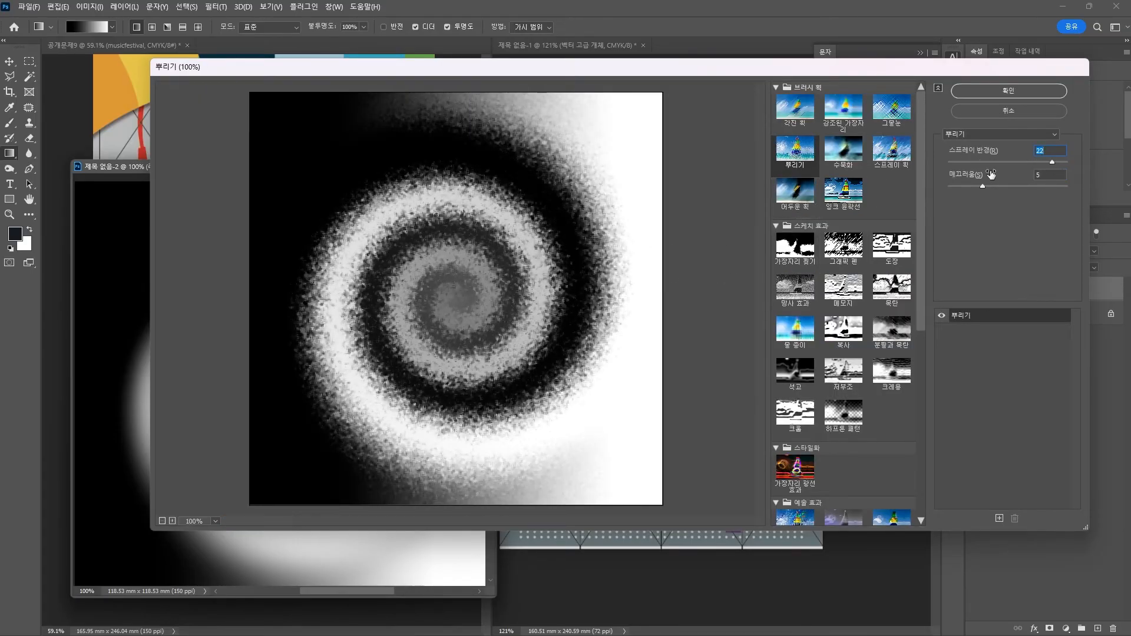
pyautogui.moveTo(982, 185)
pyautogui.mouseDown()
pyautogui.moveTo(1059, 182)
pyautogui.moveTo(991, 185)
pyautogui.mouseUp()
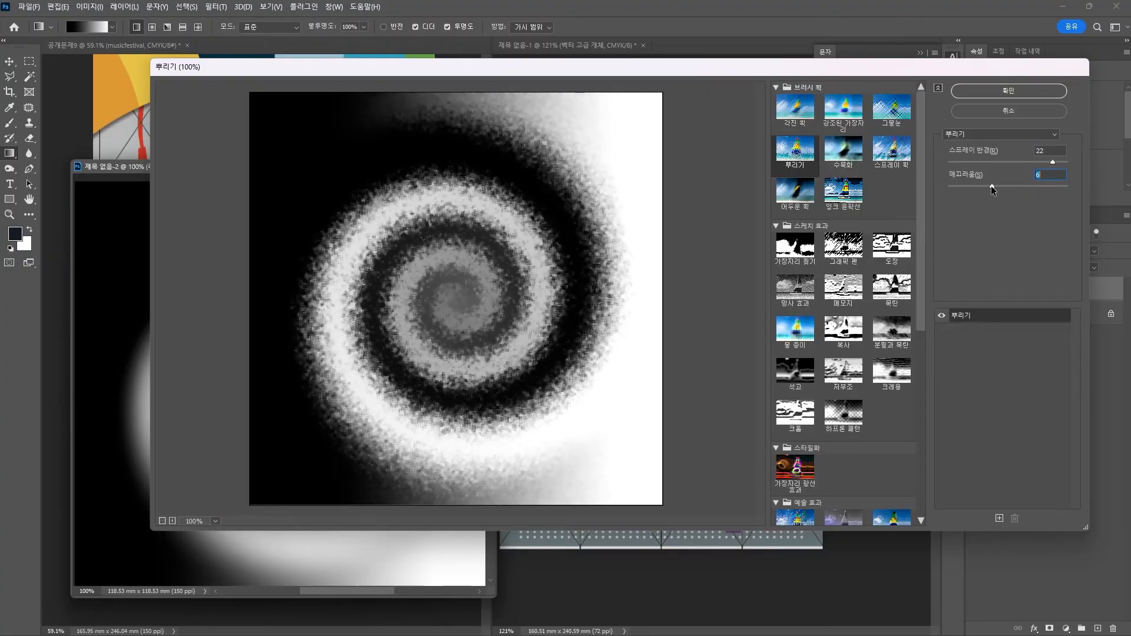
pyautogui.click(1010, 92)
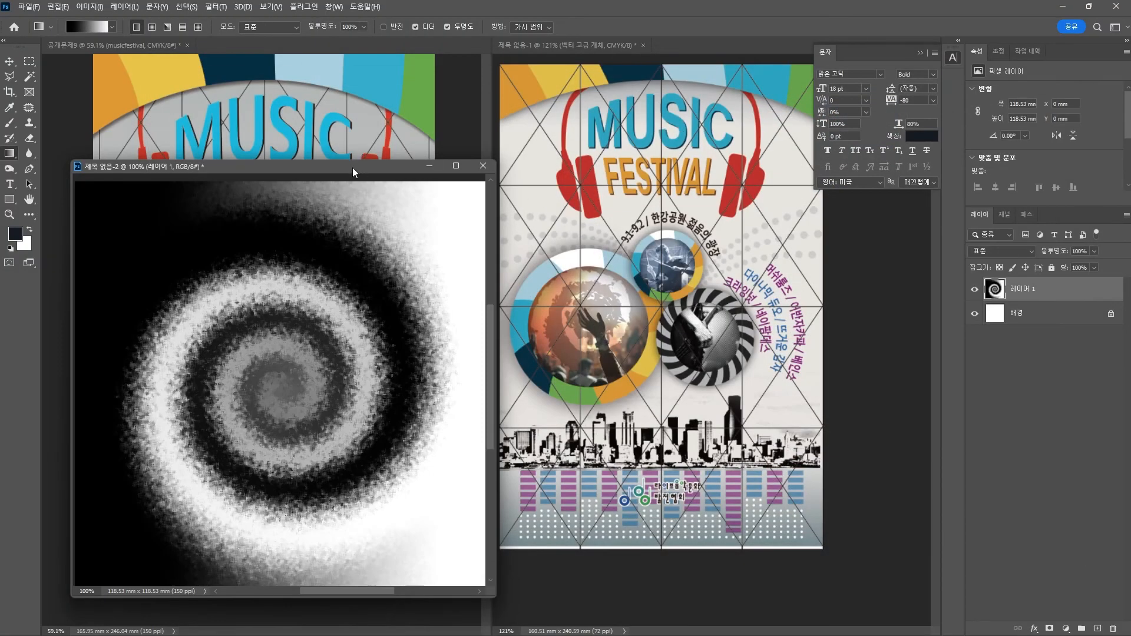
# Move the spiral document out of the way and select the large grey circle's shape layer in the poster
pyautogui.moveTo(352, 172); pyautogui.dragTo(327, 633)
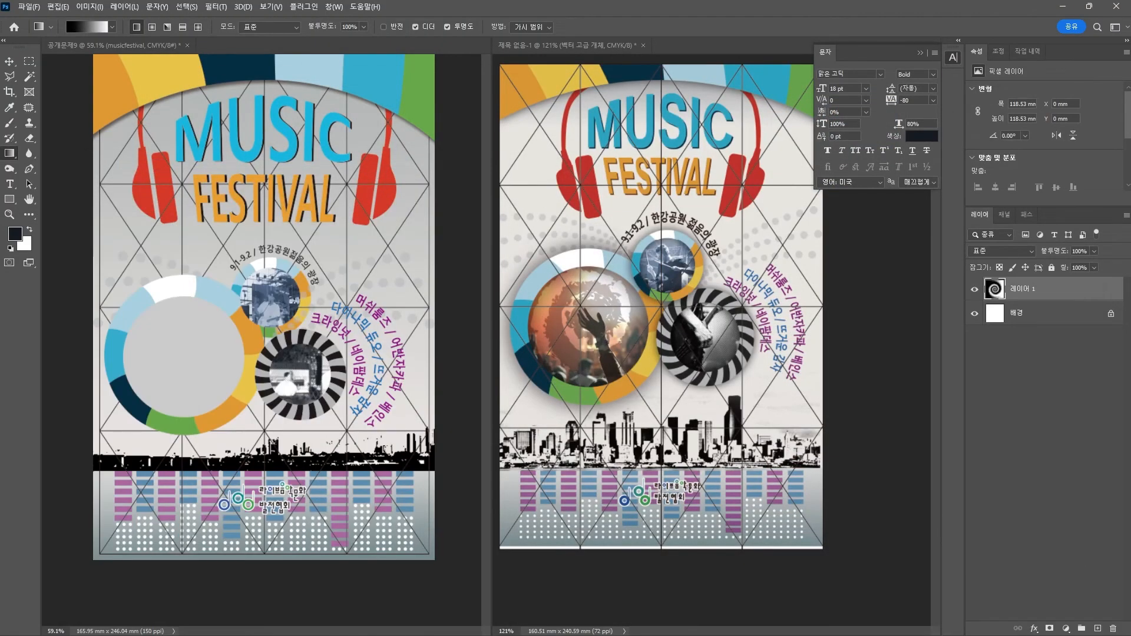
pyautogui.click(184, 363)
pyautogui.click(10, 61)
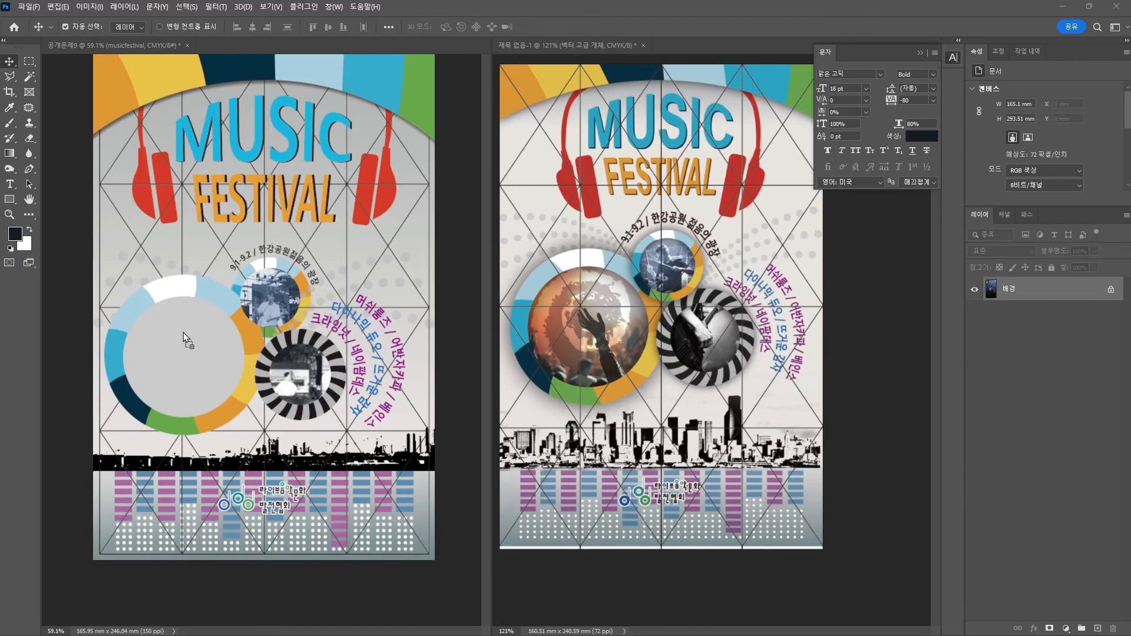
pyautogui.moveTo(183, 332); pyautogui.dragTo(183, 333)
pyautogui.press('Delete')
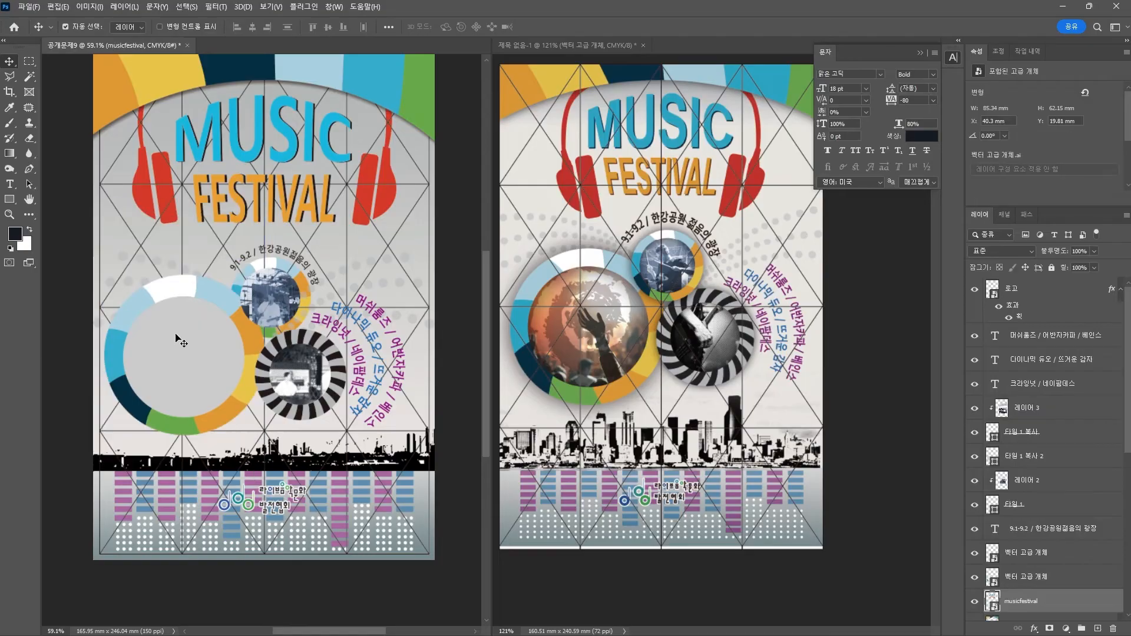
pyautogui.click(182, 348)
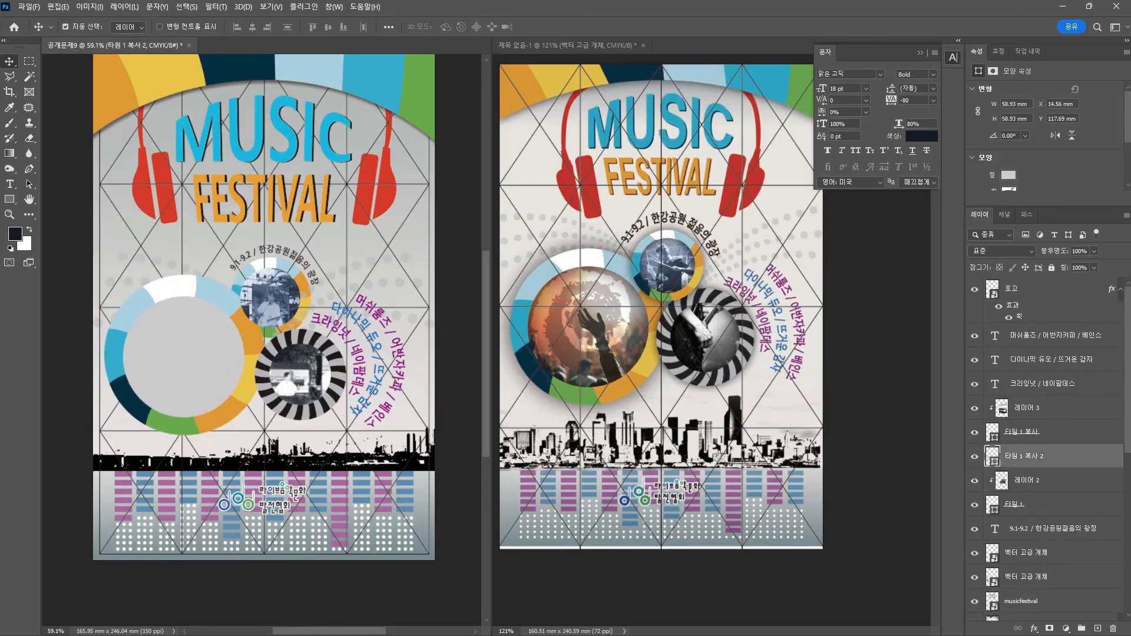
# Copy the stage performer photo above the large grey circle, clip it to that circle and adjust its position
pyautogui.hotkey('ctrl', 'z')
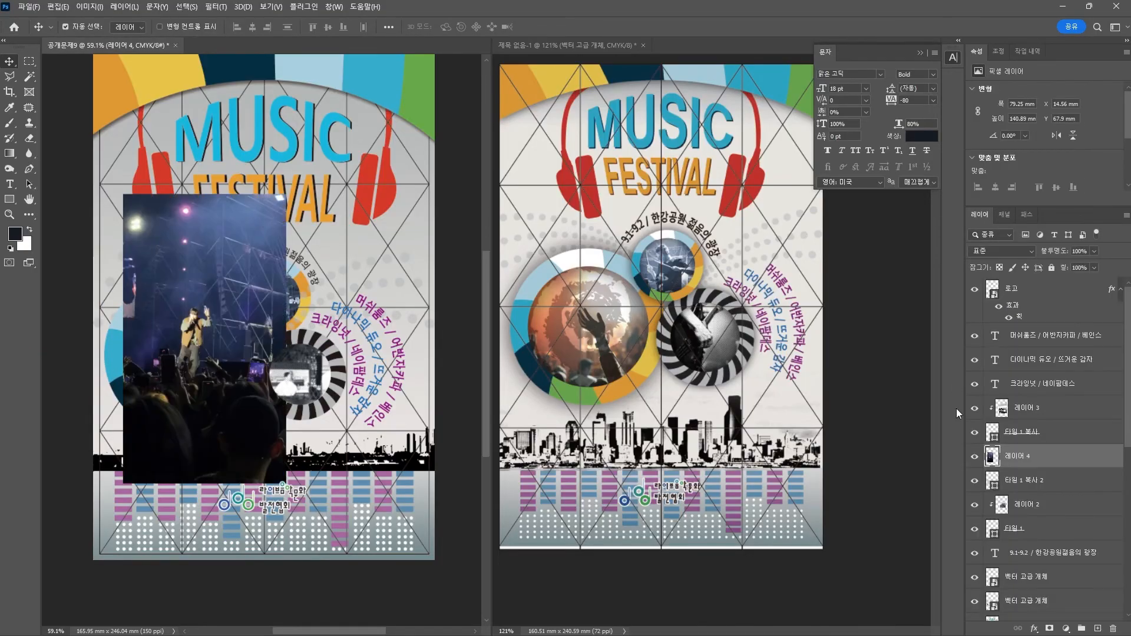
pyautogui.keyDown('alt'); pyautogui.click(995, 469); pyautogui.keyUp('alt')
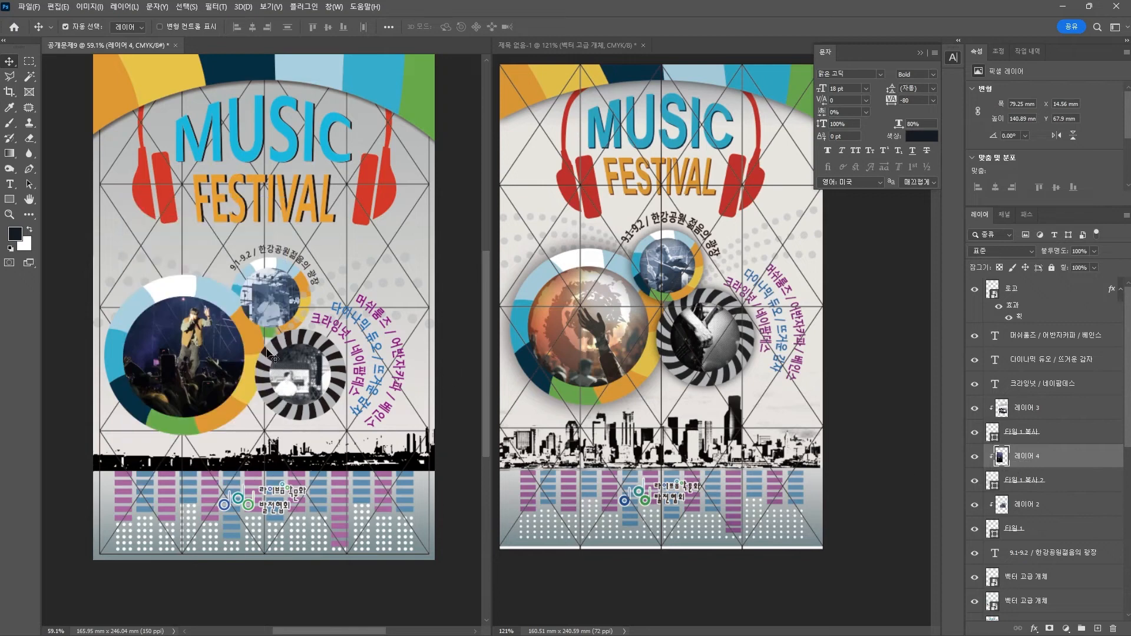
pyautogui.moveTo(193, 354); pyautogui.dragTo(187, 357)
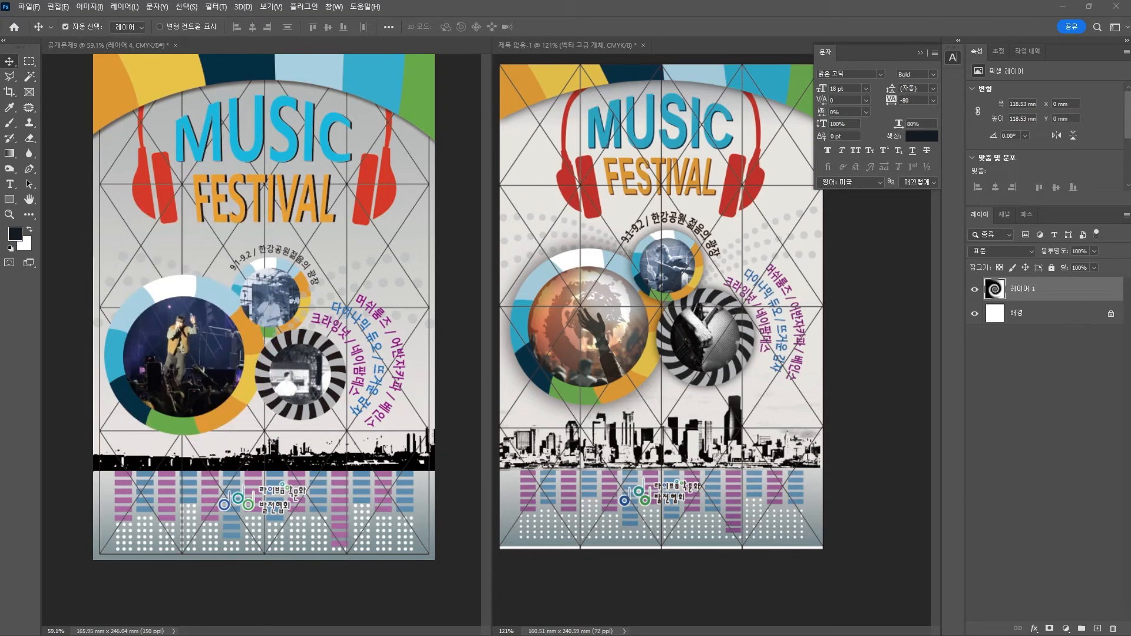
# Copy the spattered spiral layer above the performer photo, clip it to the large circle and centre the swirl
pyautogui.moveTo(994, 288); pyautogui.dragTo(191, 322)
pyautogui.moveTo(1023, 457); pyautogui.dragTo(1016, 466)
pyautogui.keyDown('alt'); pyautogui.click(992, 468); pyautogui.keyUp('alt')
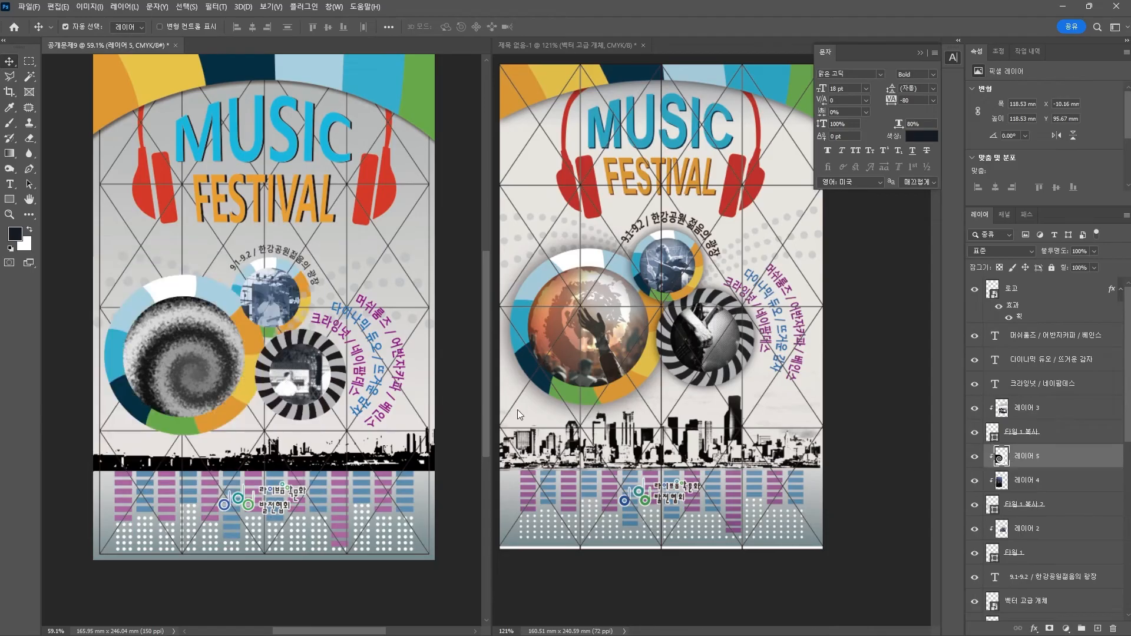
pyautogui.moveTo(197, 377); pyautogui.dragTo(191, 352)
# Try blend modes such as Multiply on the clipped spiral layer over the performer photo
pyautogui.click(1001, 251)
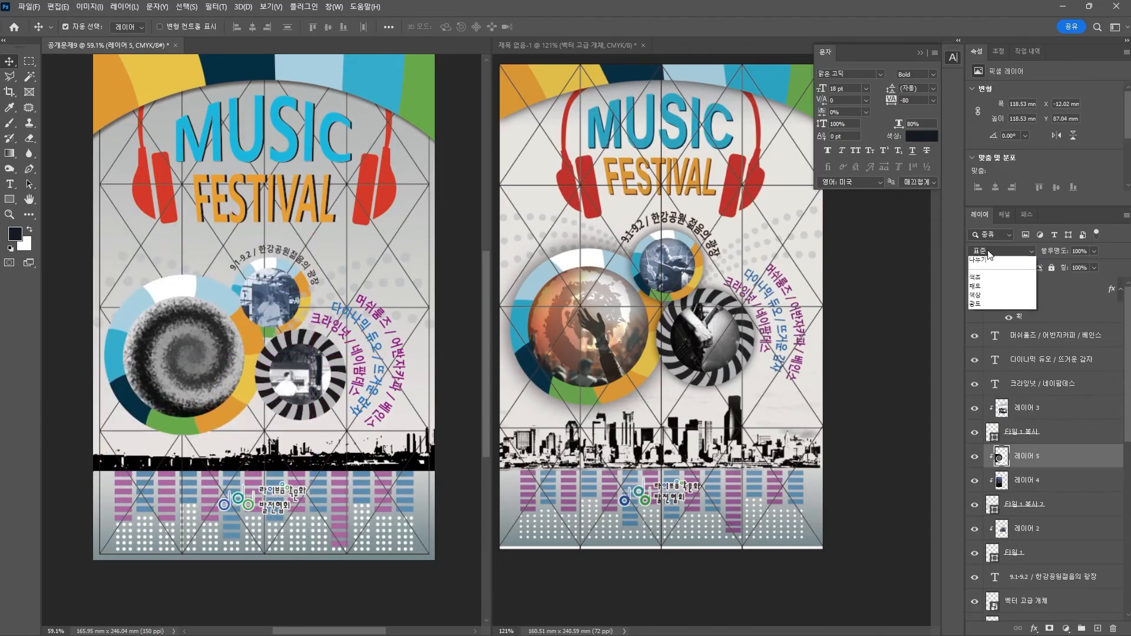
pyautogui.click(978, 295)
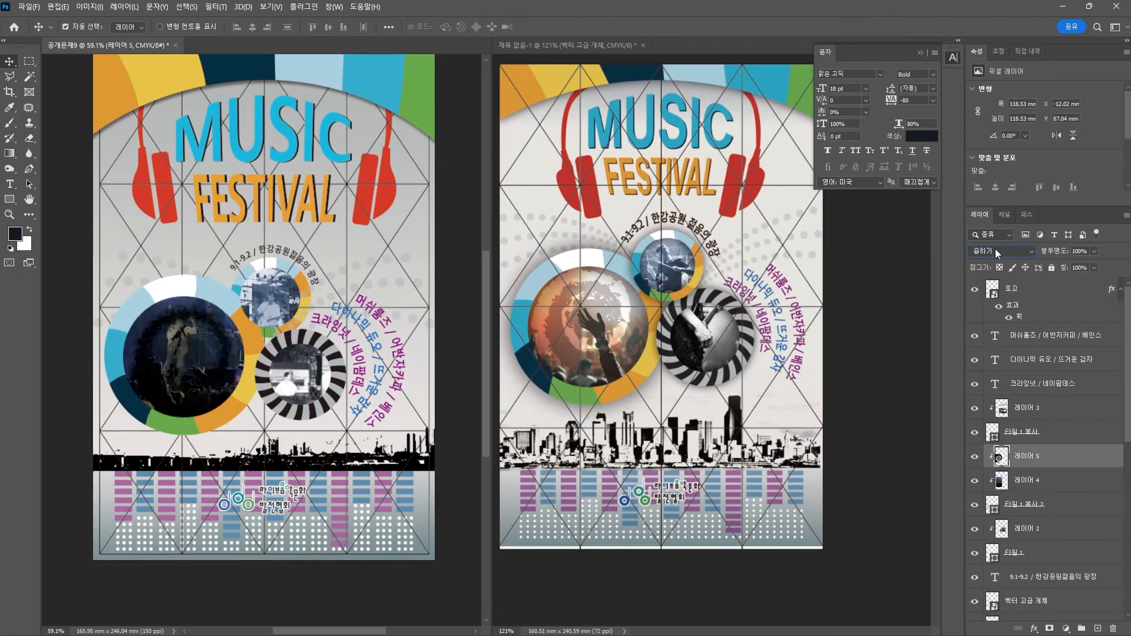
pyautogui.scroll(3, 995, 249)
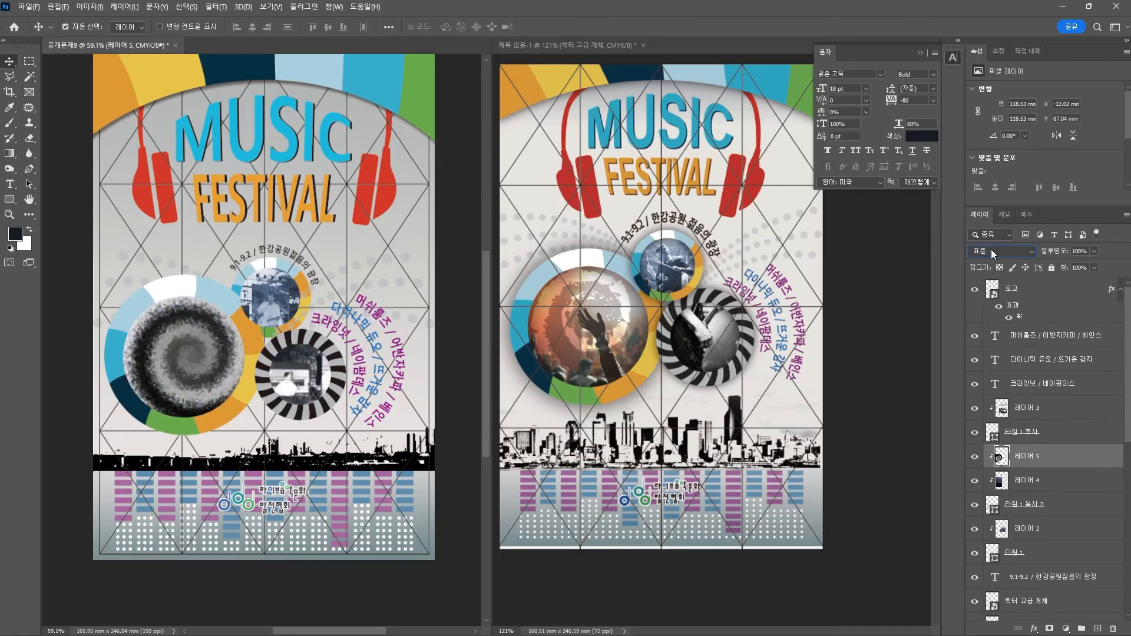
# Scale the clipped spiral layer to 78.29% and centre it within the large circle
pyautogui.hotkey('ctrl', 't')
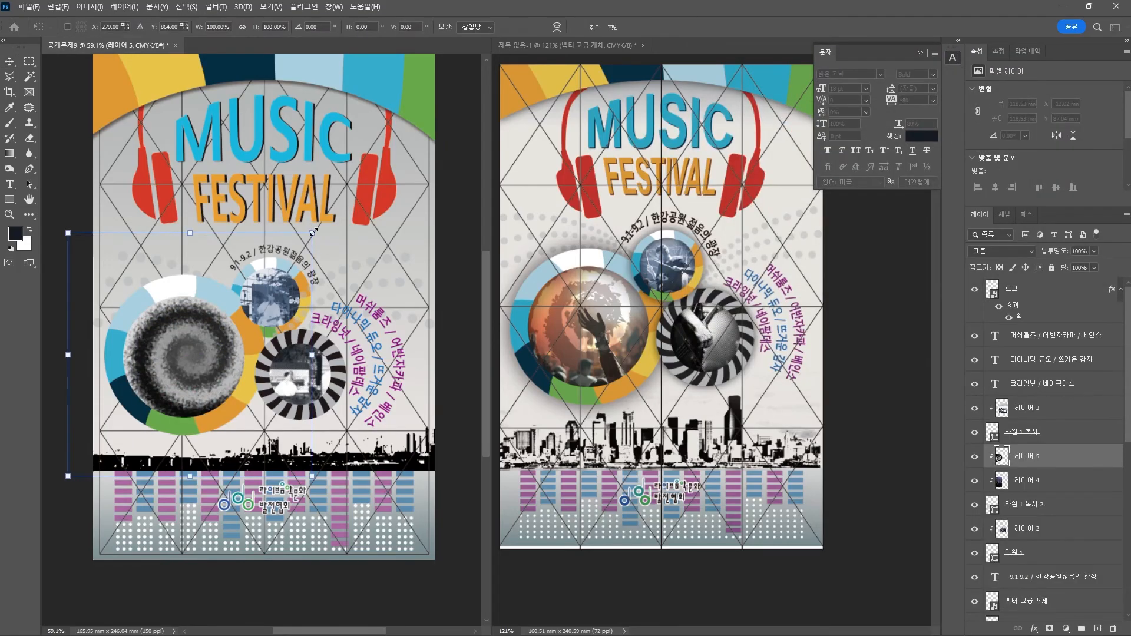
pyautogui.moveTo(330, 214); pyautogui.dragTo(289, 250)
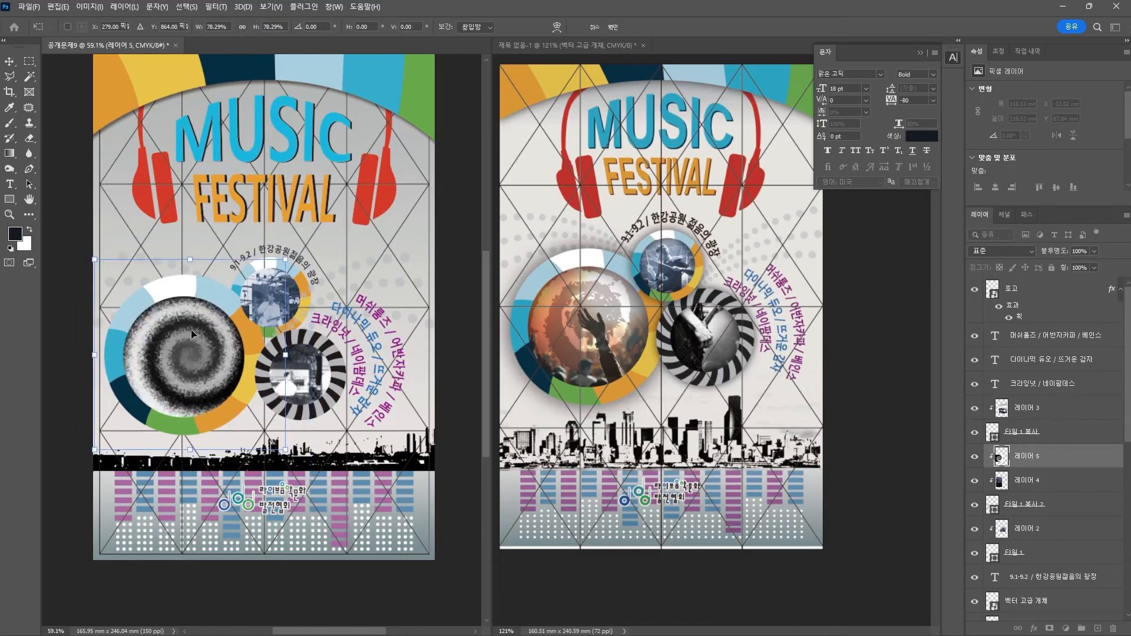
pyautogui.press('Return')
pyautogui.moveTo(180, 318); pyautogui.dragTo(178, 316)
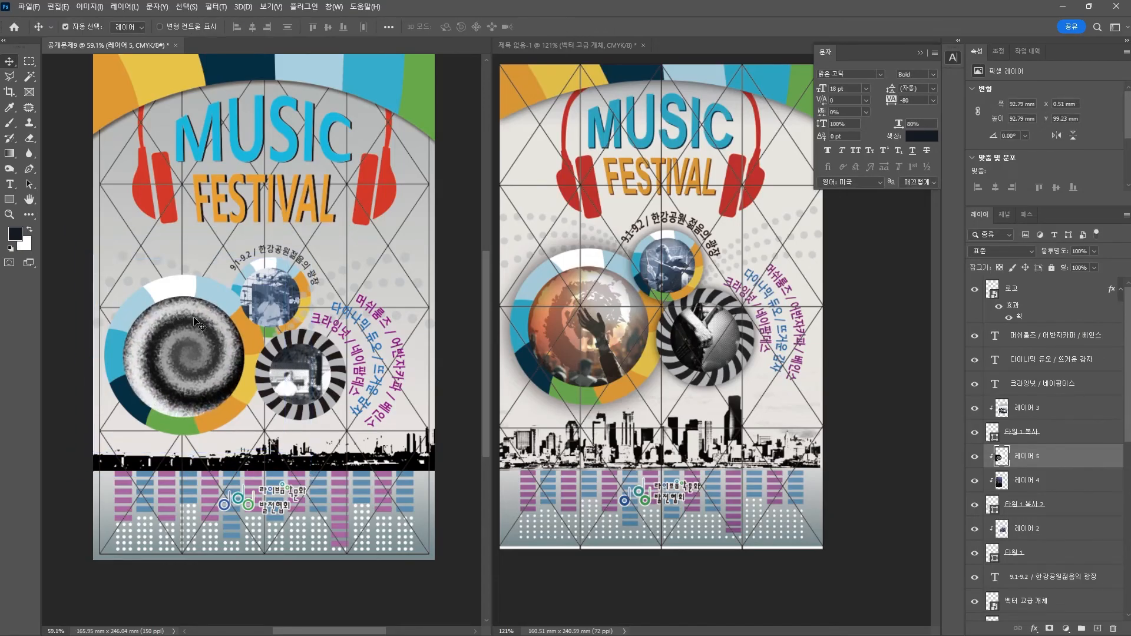
# Raise the spiral layer's contrast with Curves by shifting the zero-output endpoint to an input of 33
pyautogui.click(90, 6)
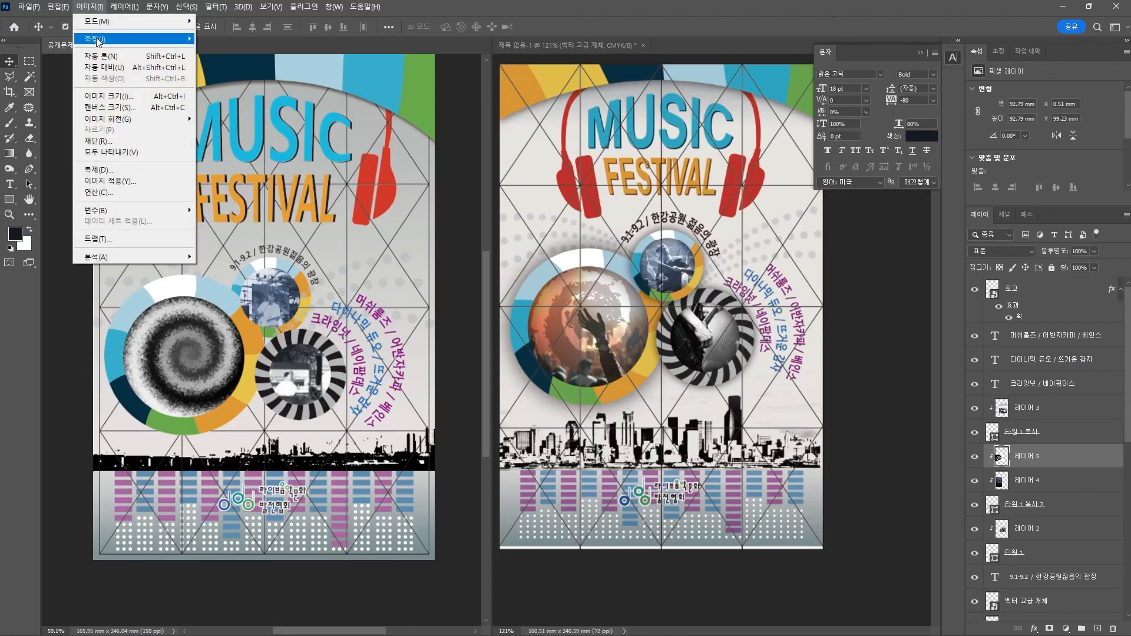
pyautogui.moveTo(101, 39)
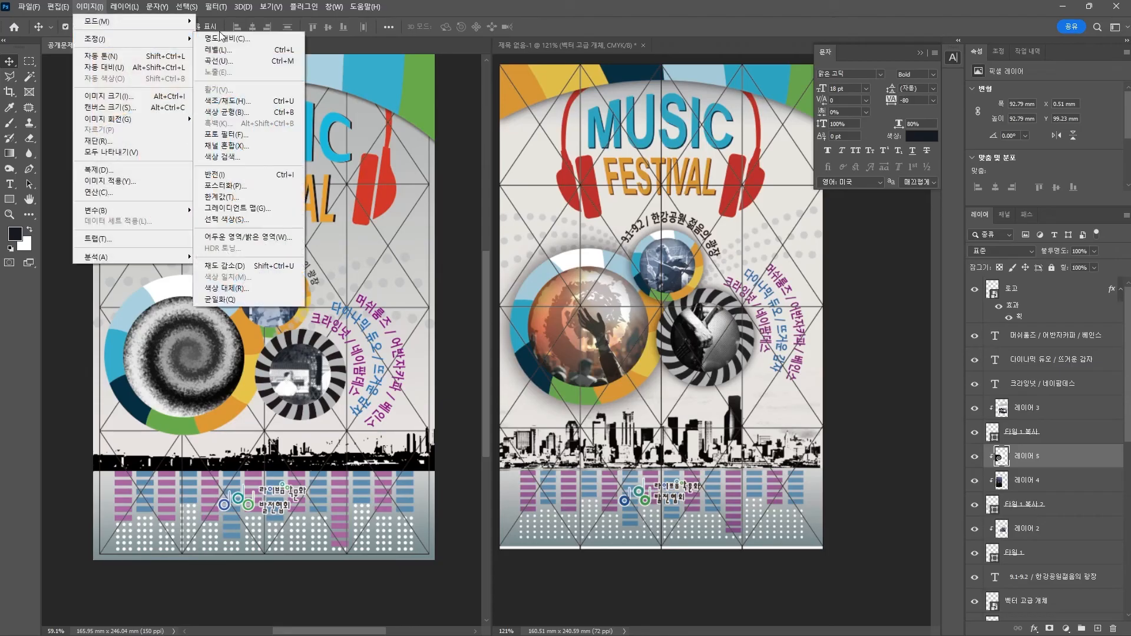
pyautogui.click(231, 61)
pyautogui.moveTo(725, 331); pyautogui.dragTo(773, 337)
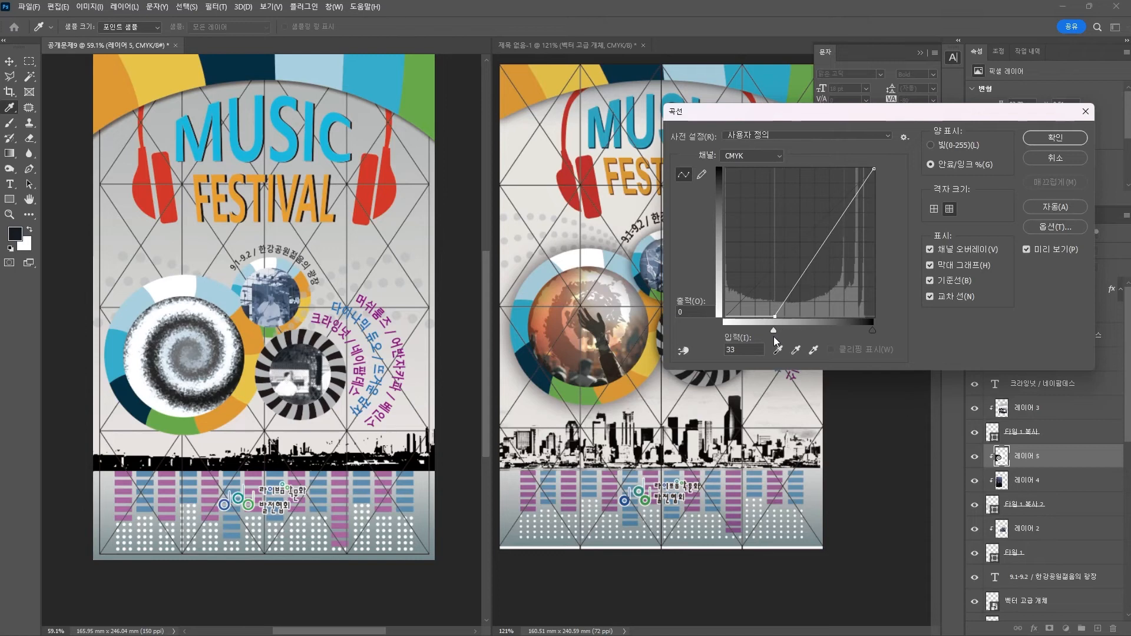
pyautogui.click(1054, 138)
pyautogui.press('v')
# Set the spiral layer's blend mode to Soft Light and shift its position slightly over the performer photo
pyautogui.click(1001, 251)
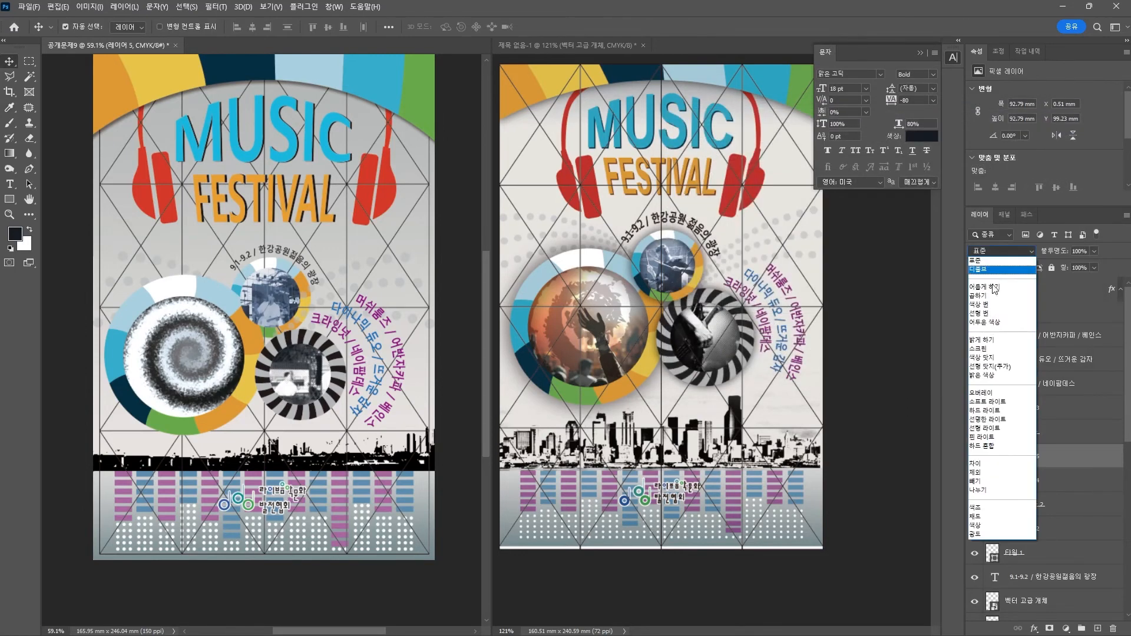
pyautogui.click(998, 402)
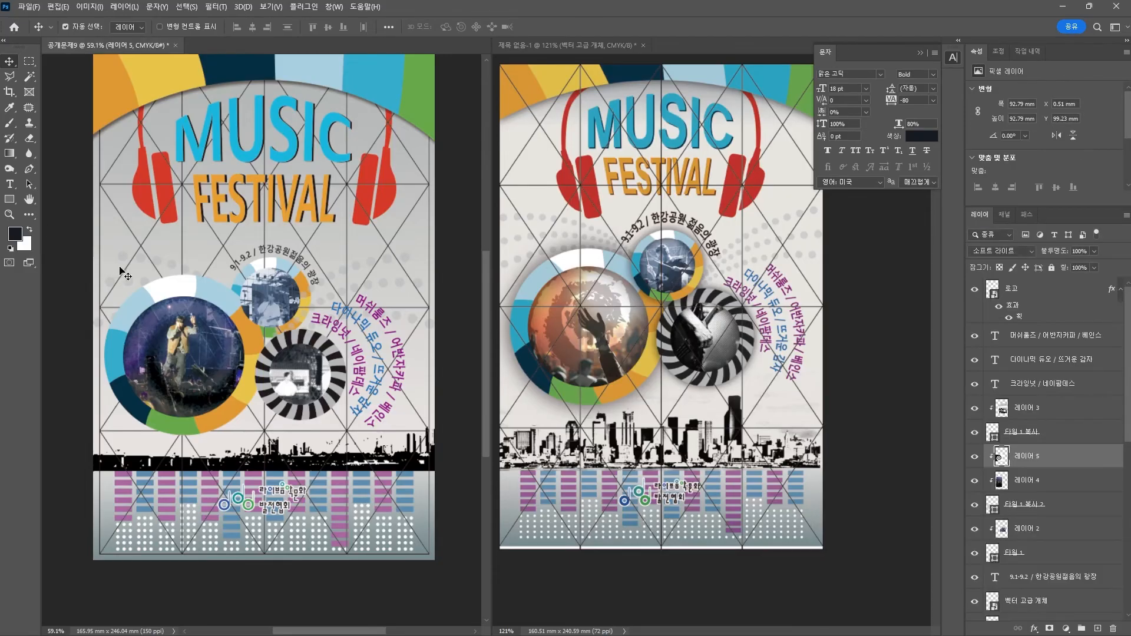
pyautogui.moveTo(163, 363); pyautogui.dragTo(160, 361)
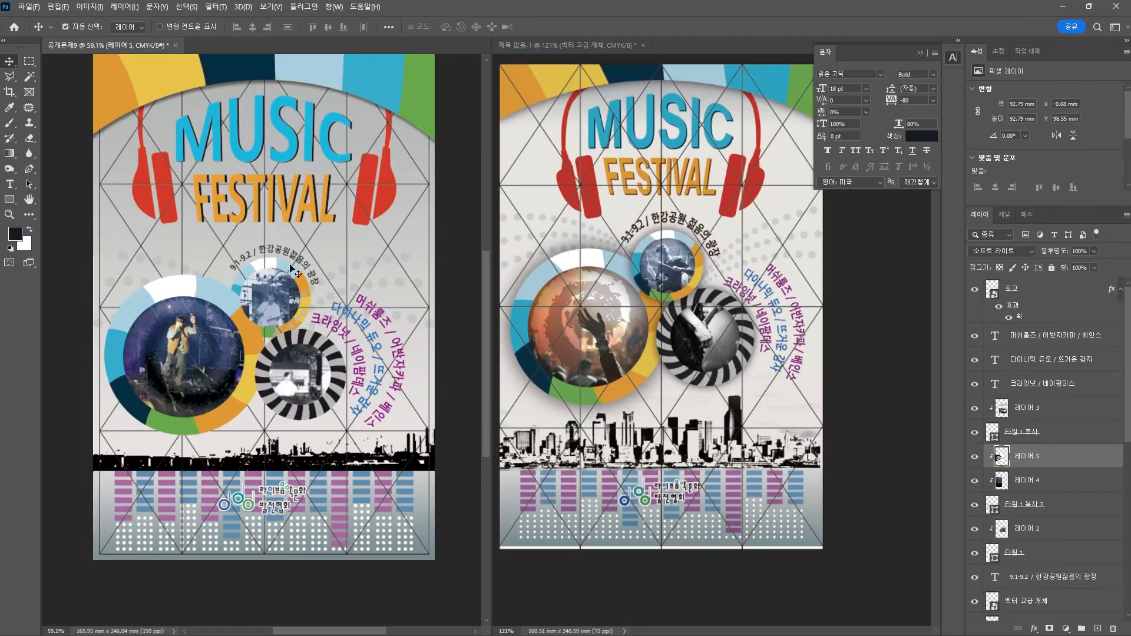
# Check the reference PDF, and give the large coloured ring a 43% Multiply drop shadow with 13 px distance and 24 px size
pyautogui.hotkey('alt', 'Tab')
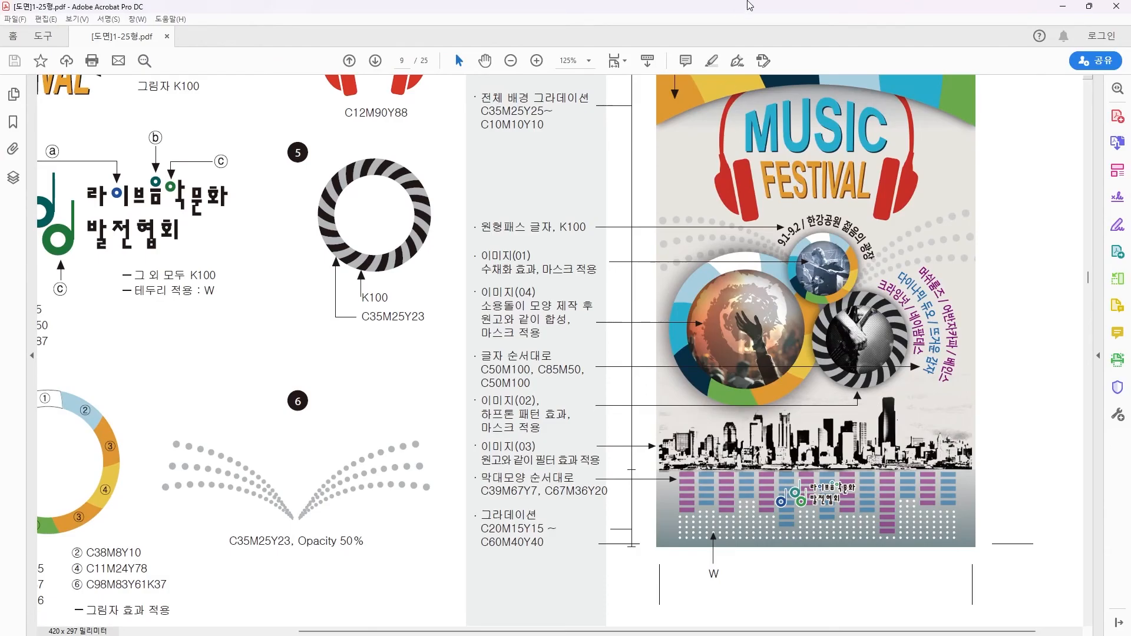
pyautogui.hotkey('alt', 'Tab')
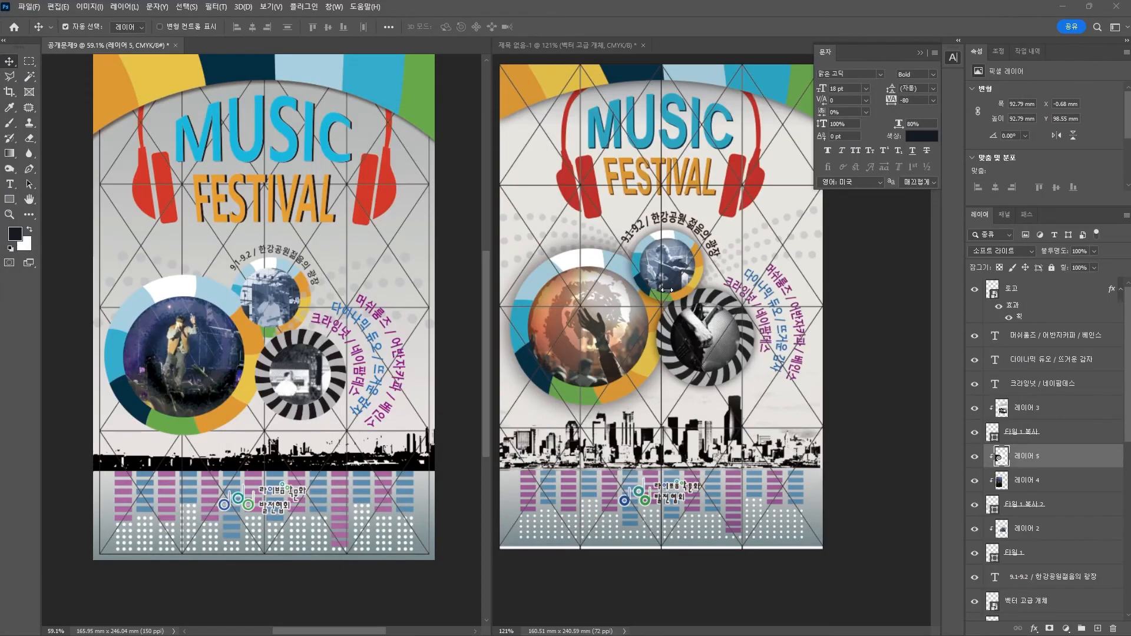
pyautogui.rightClick(243, 268)
pyautogui.click(277, 283)
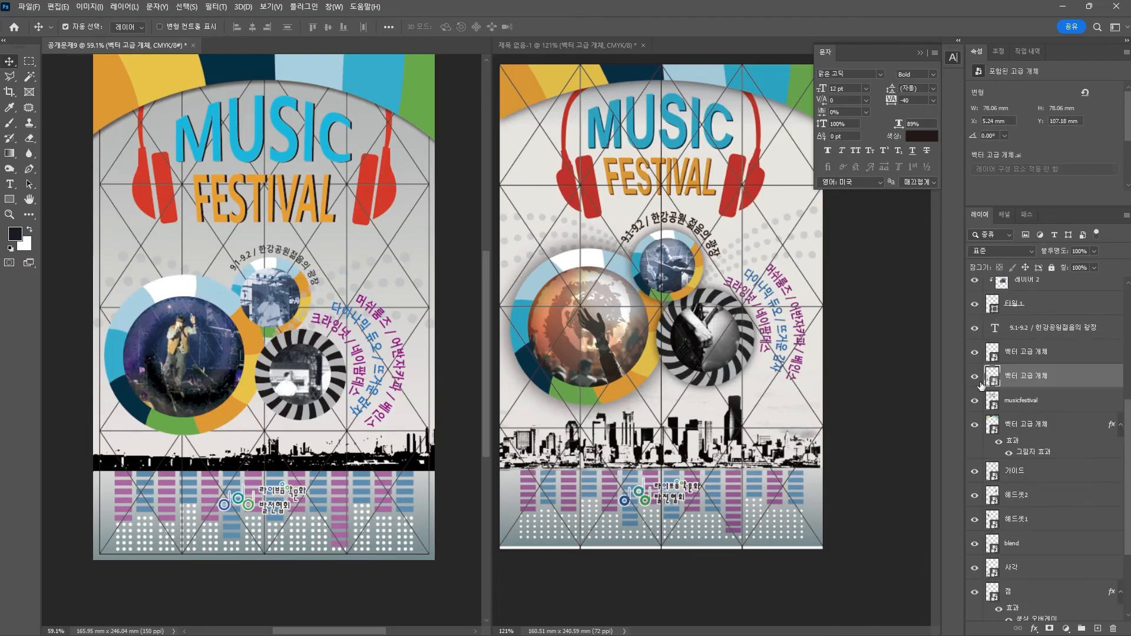
pyautogui.click(1034, 629)
pyautogui.click(1034, 628)
pyautogui.click(1035, 628)
pyautogui.click(1025, 622)
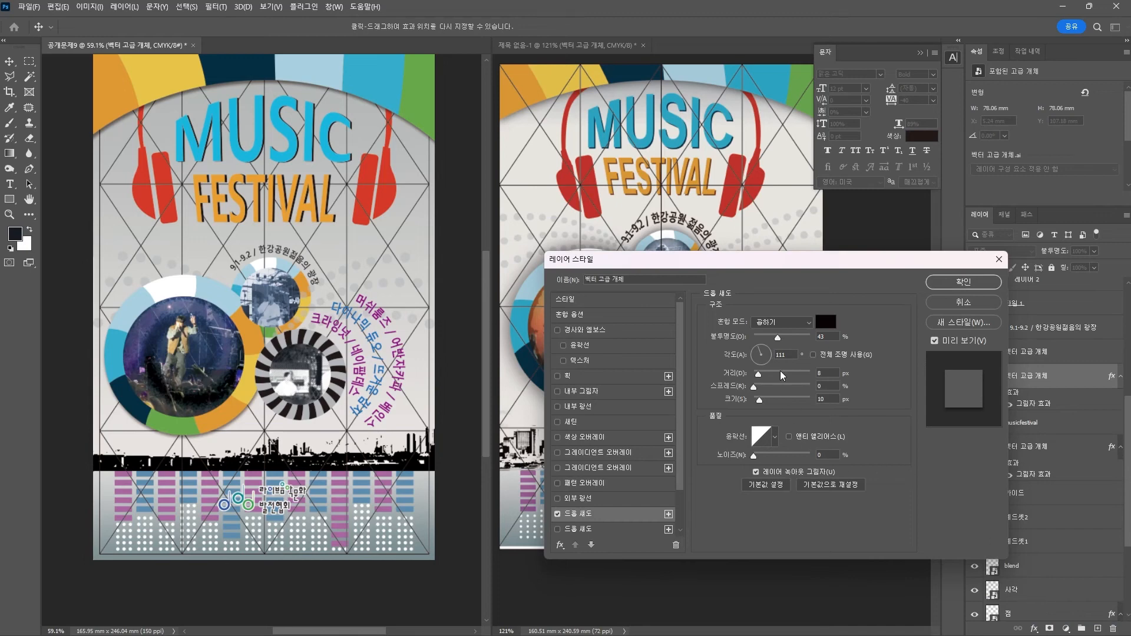
pyautogui.click(761, 374)
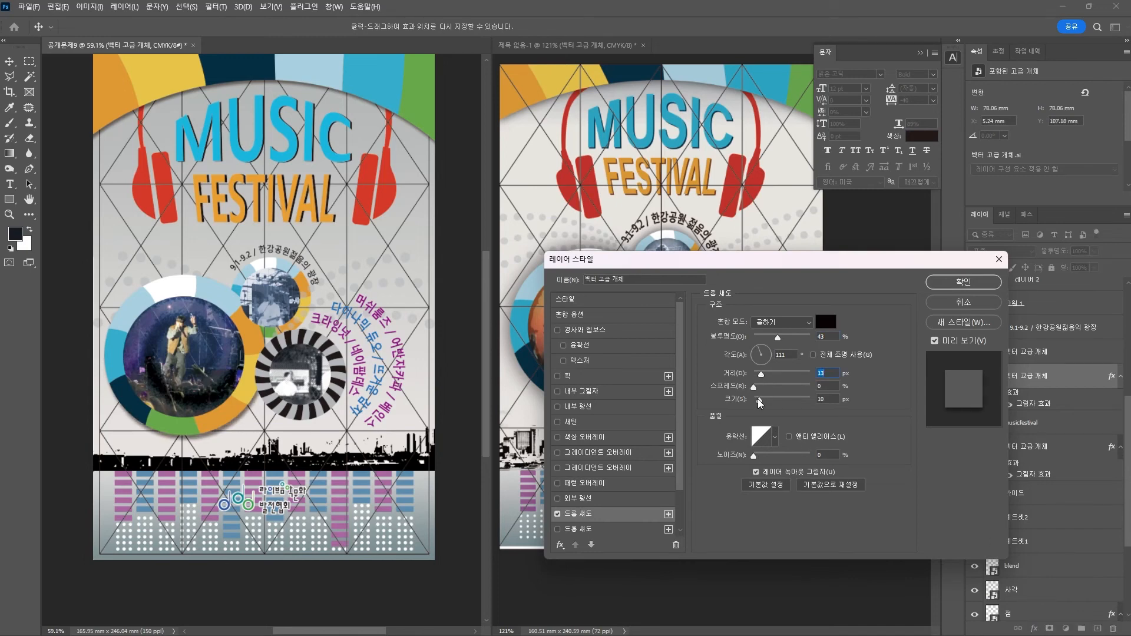
pyautogui.moveTo(759, 399); pyautogui.dragTo(762, 400)
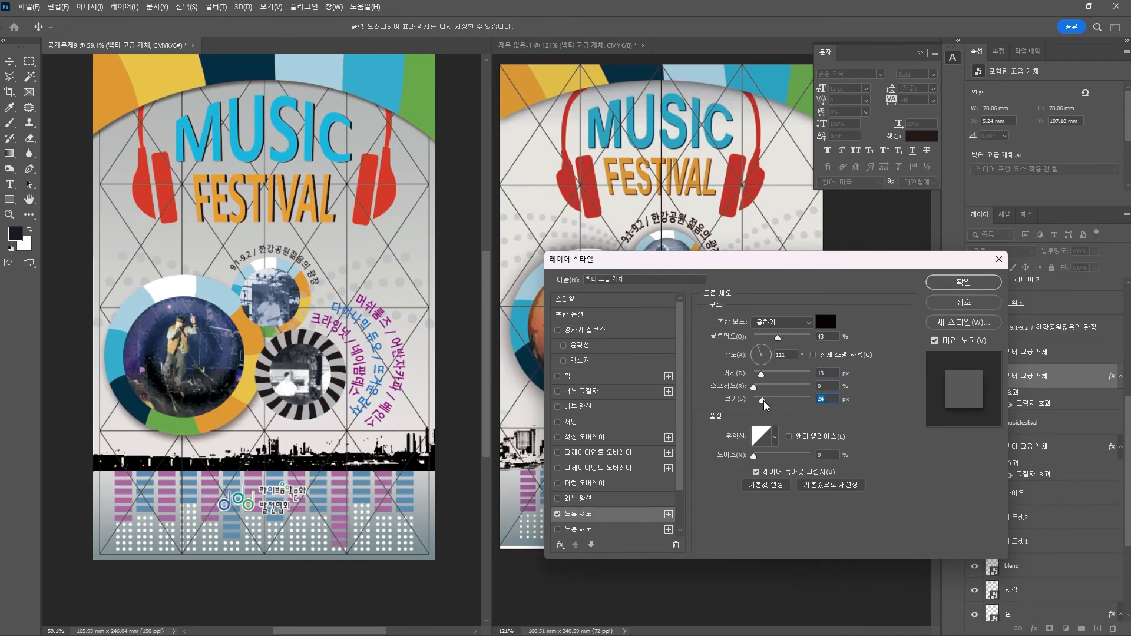
pyautogui.press('Return')
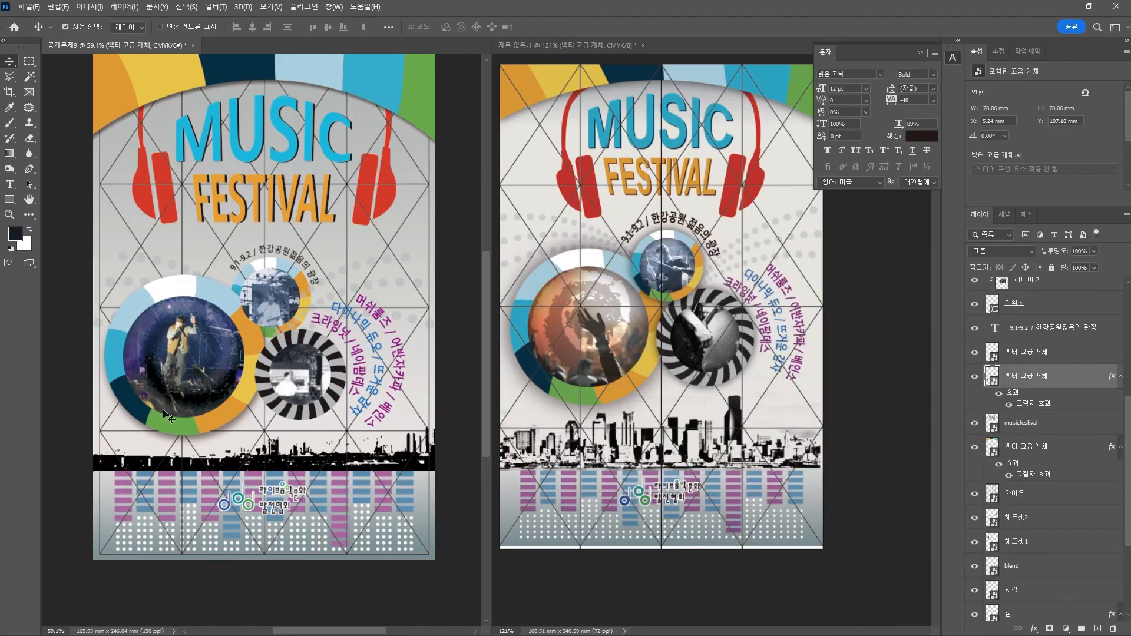
# Copy the drop shadow effect to the striped ring's layer and to the small coloured ring's layer, 박스
pyautogui.click(975, 351)
pyautogui.click(974, 352)
pyautogui.moveTo(1042, 404); pyautogui.dragTo(1041, 360)
pyautogui.click(296, 275)
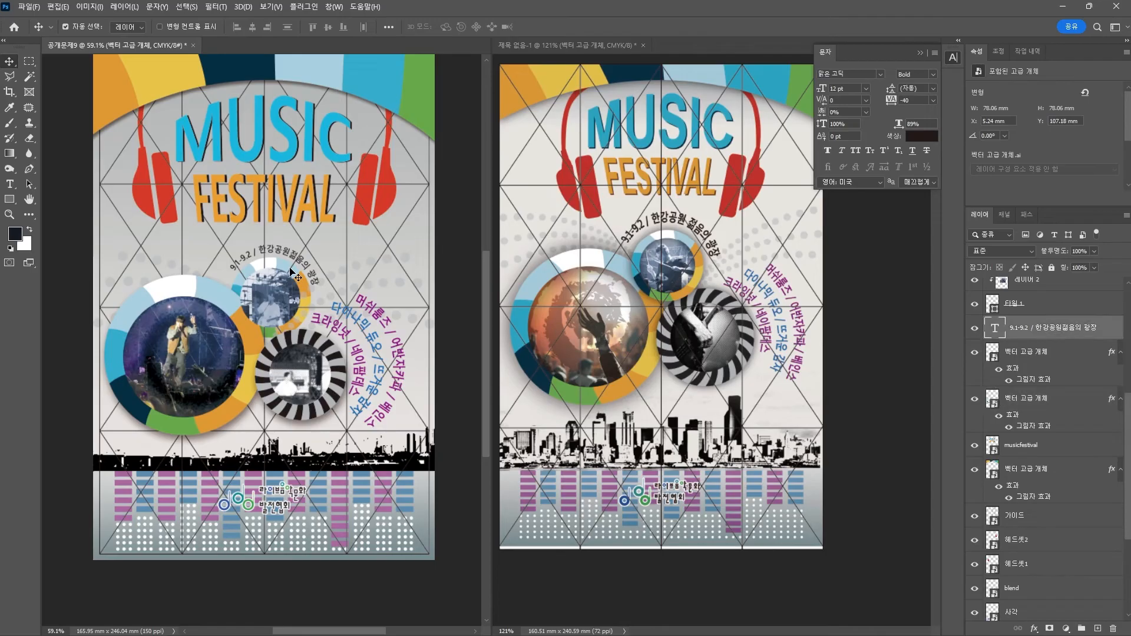
pyautogui.click(984, 347)
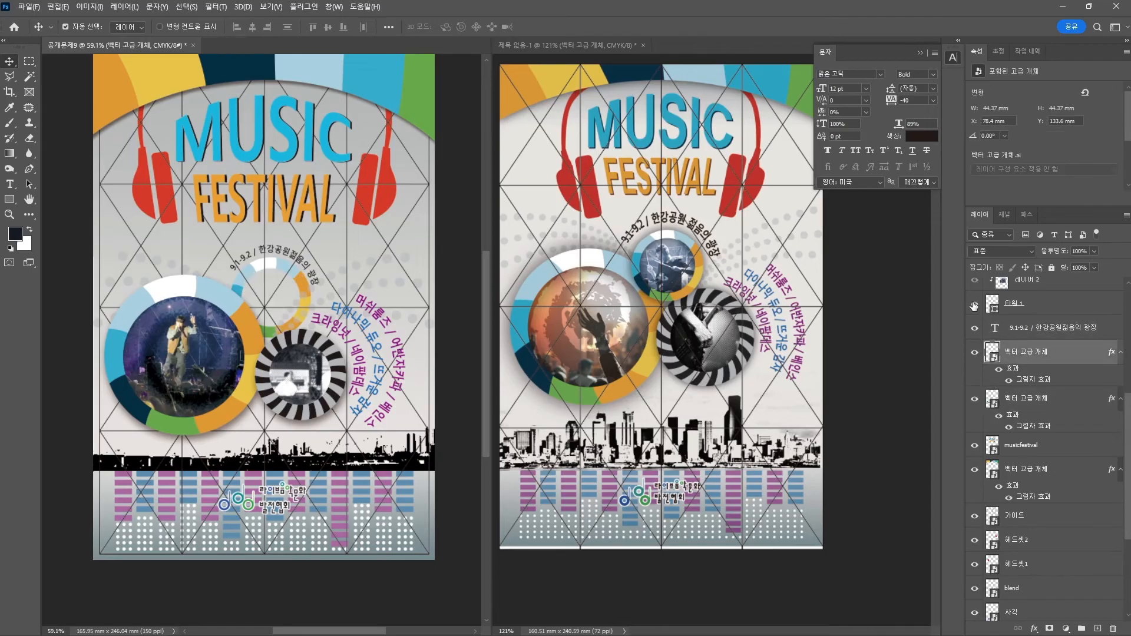
pyautogui.click(271, 297)
pyautogui.moveTo(1033, 403); pyautogui.dragTo(1035, 592)
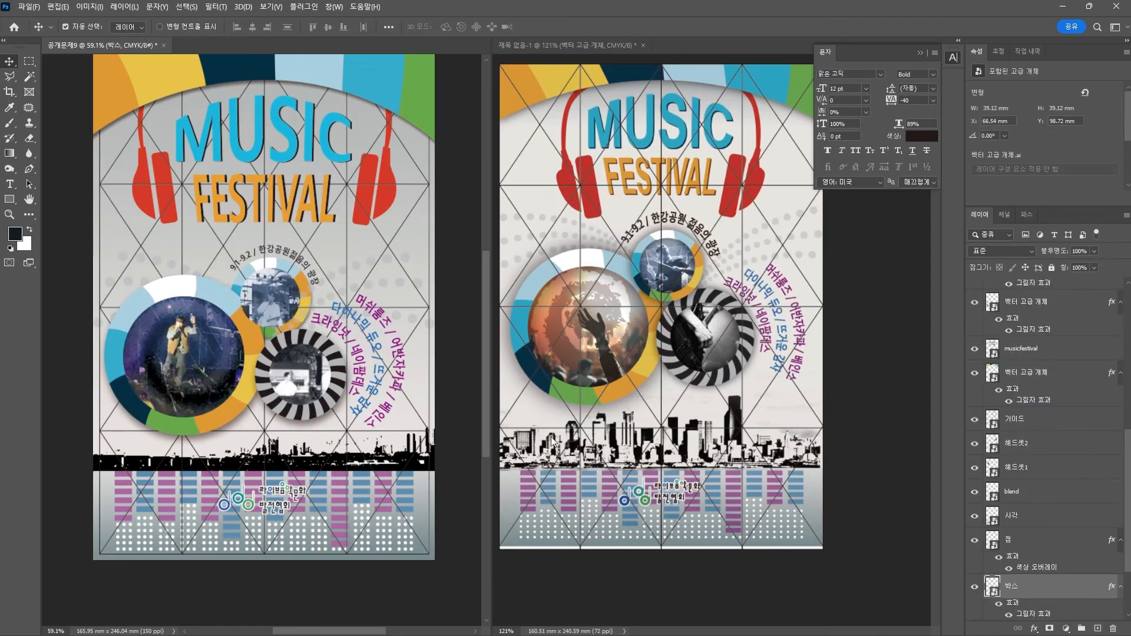
# Move the 박스 layer above the other ring layers, directly below the curved date text layer
pyautogui.click(248, 278)
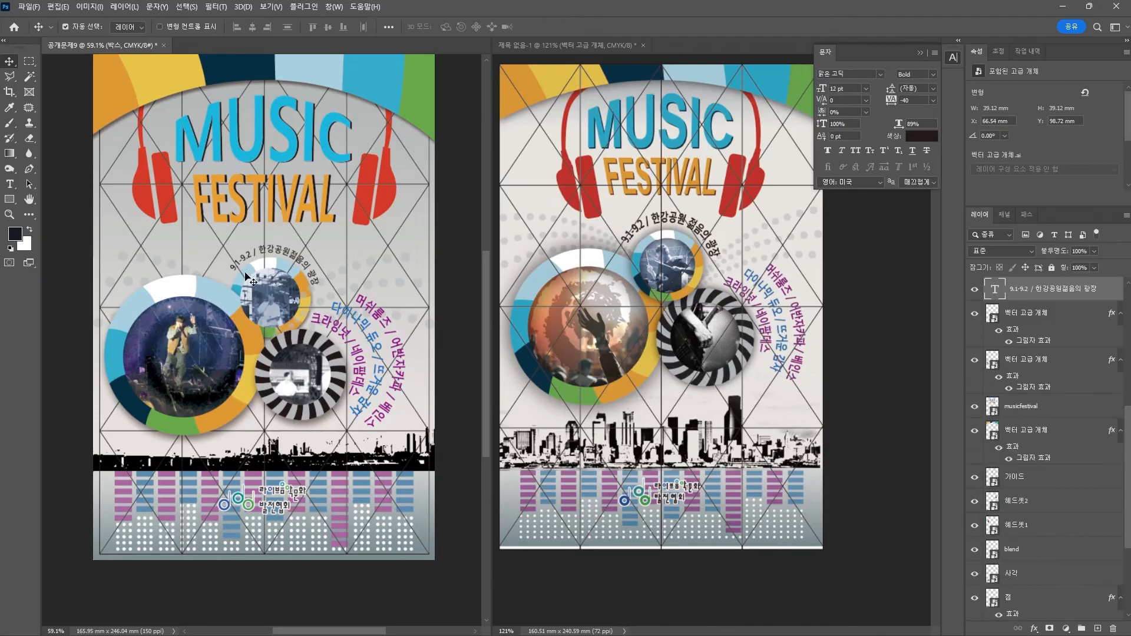
pyautogui.scroll(-3, 1034, 545)
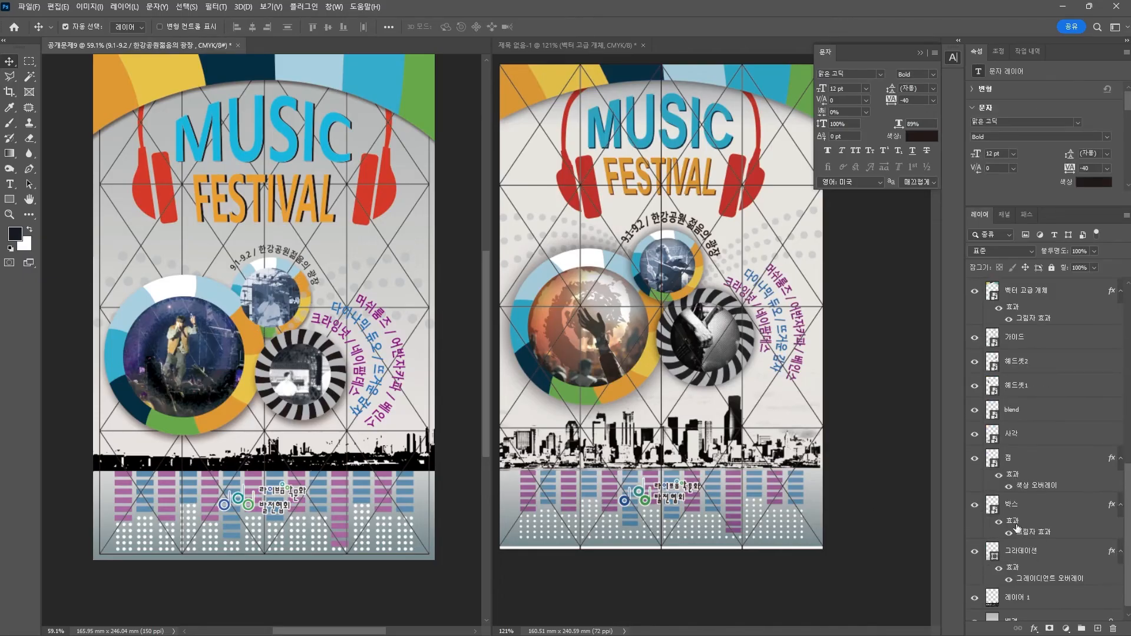
pyautogui.moveTo(1017, 507); pyautogui.dragTo(1018, 359)
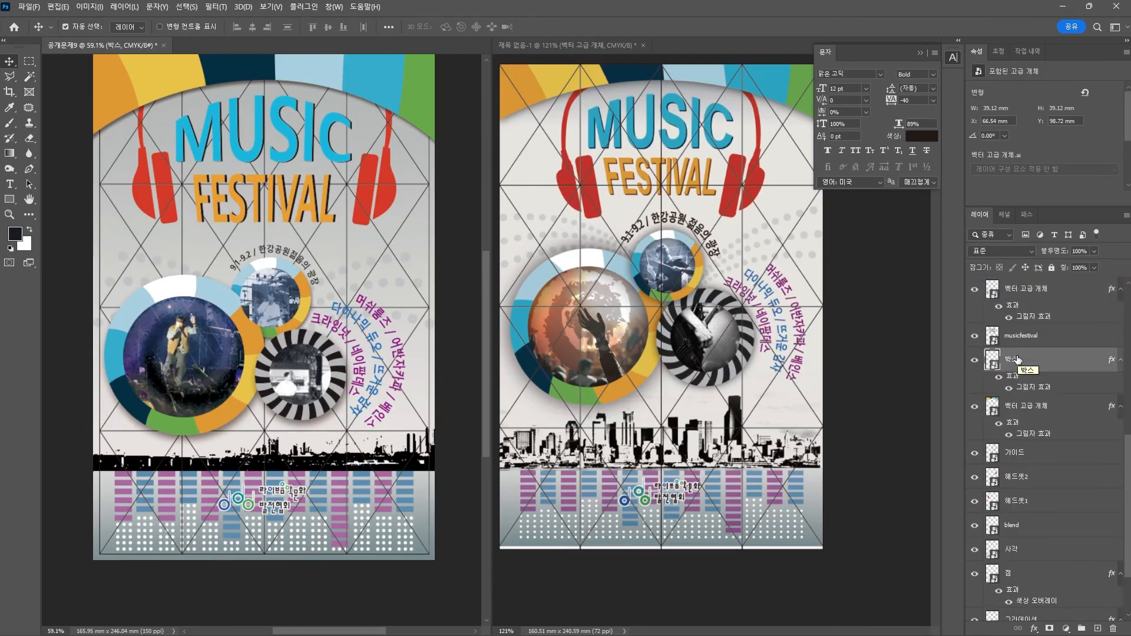
pyautogui.moveTo(1018, 358); pyautogui.dragTo(1037, 334)
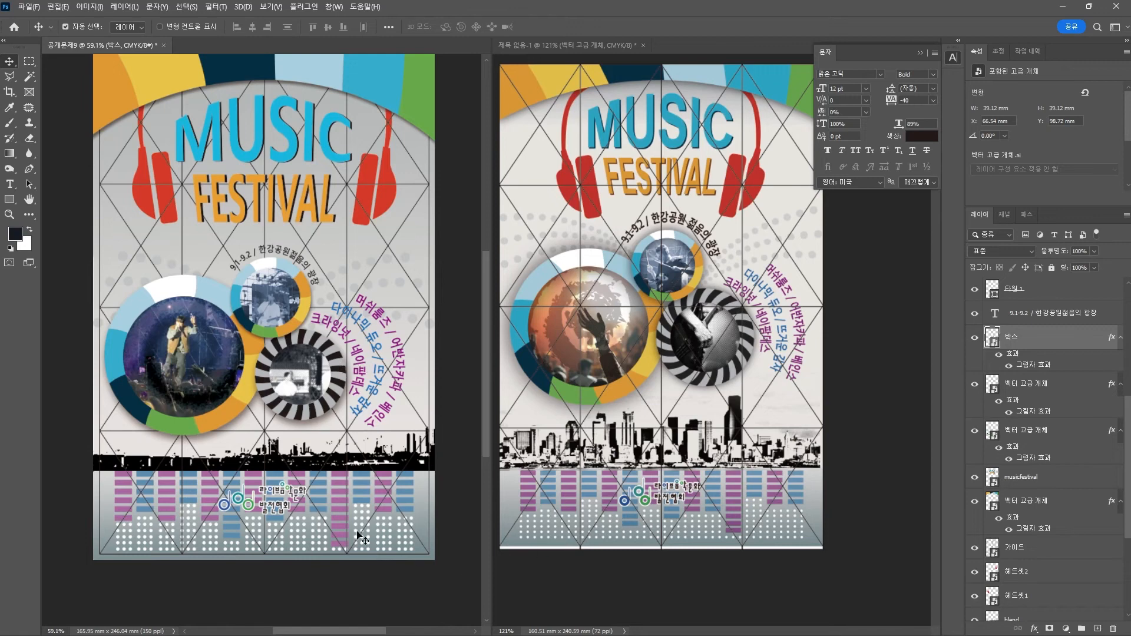
pyautogui.moveTo(282, 246); pyautogui.dragTo(276, 276)
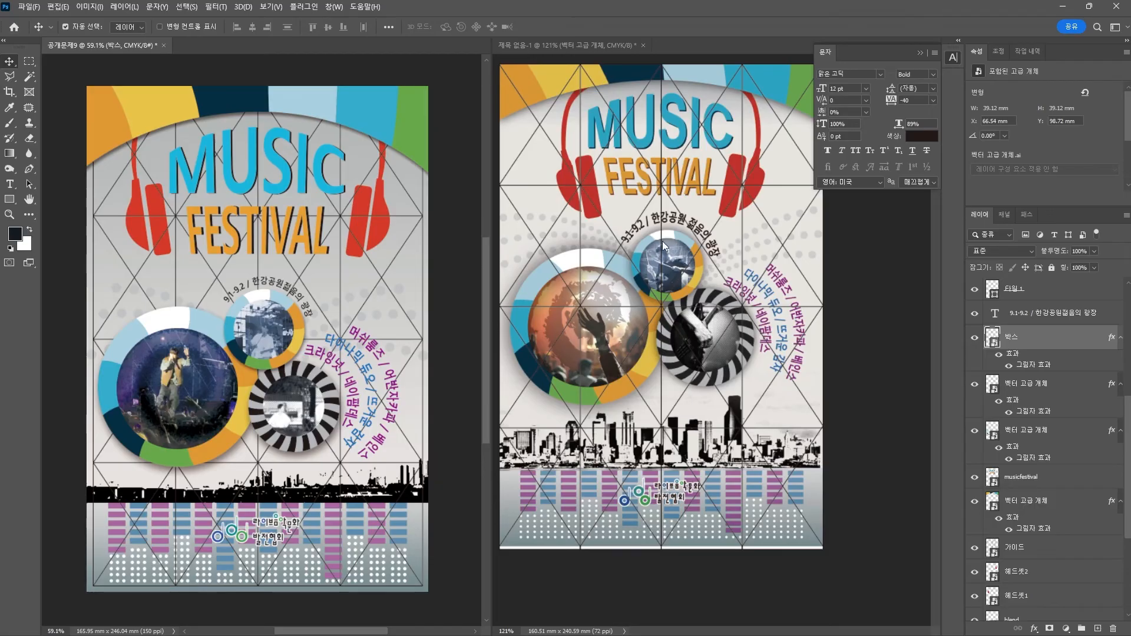
# Move the small circle's clipped photo layer 레이어 2 and its shape layer 타원 1 together beneath the 박스 ring layer
pyautogui.rightClick(252, 294)
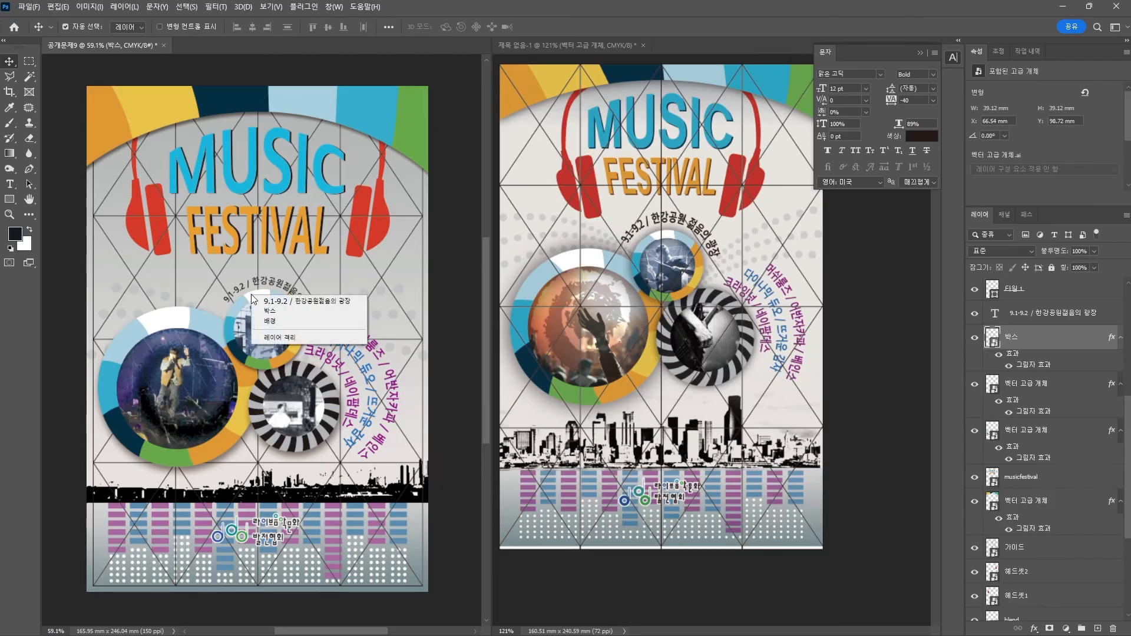
pyautogui.click(995, 292)
pyautogui.click(974, 291)
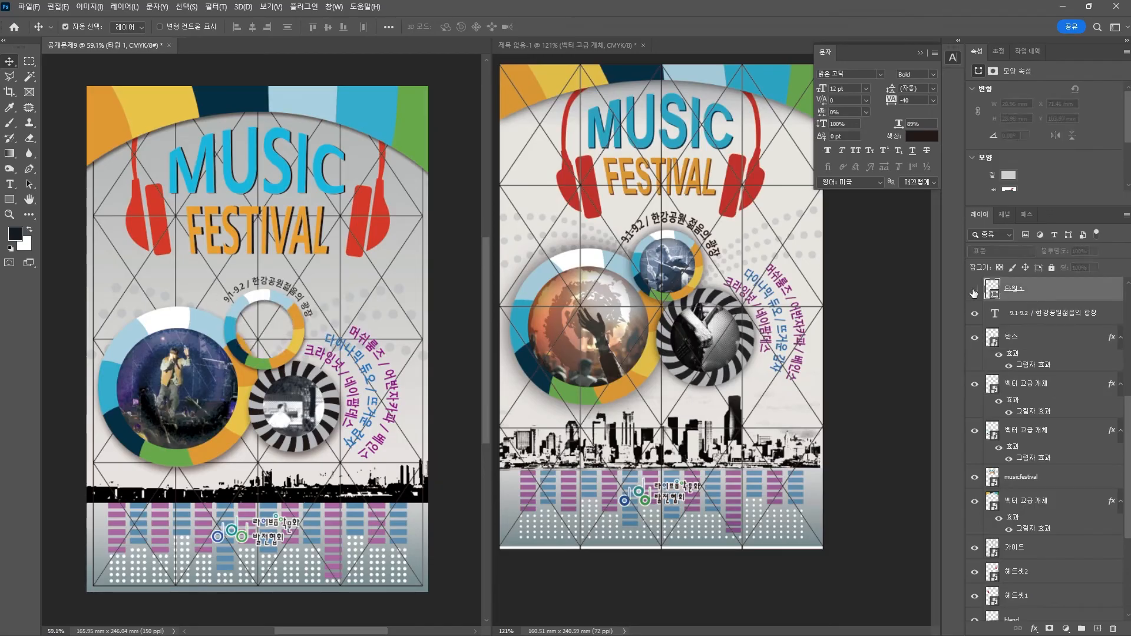
pyautogui.click(974, 291)
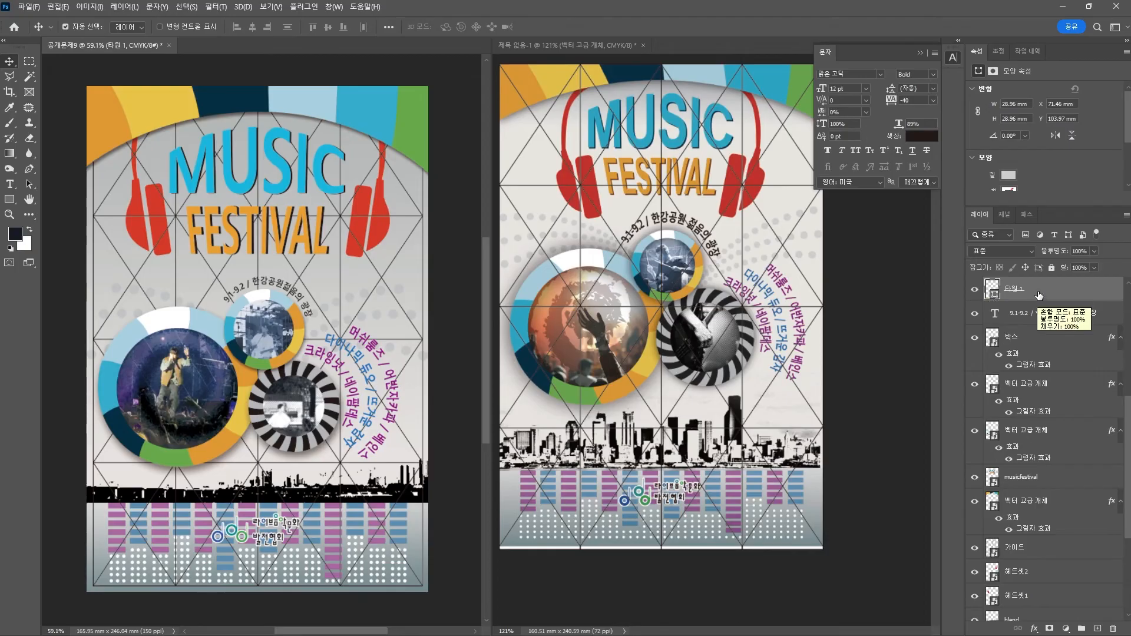
pyautogui.scroll(1, 1039, 296)
pyautogui.keyDown('shift'); pyautogui.click(1044, 316); pyautogui.keyUp('shift')
pyautogui.doubleClick(1044, 315)
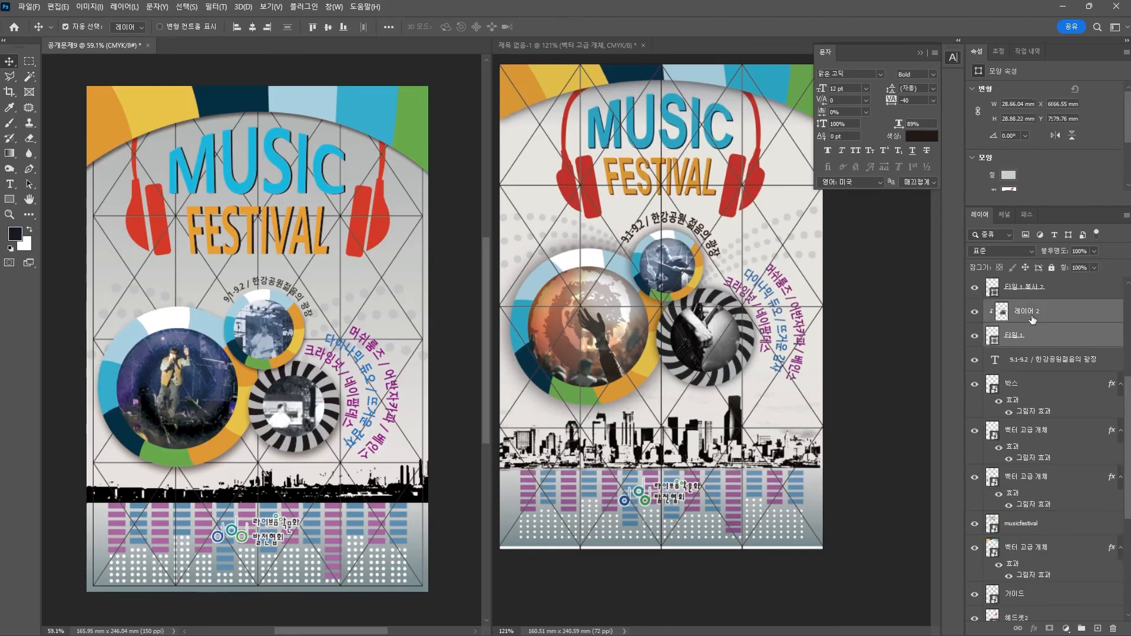
pyautogui.click(963, 302)
pyautogui.press('v')
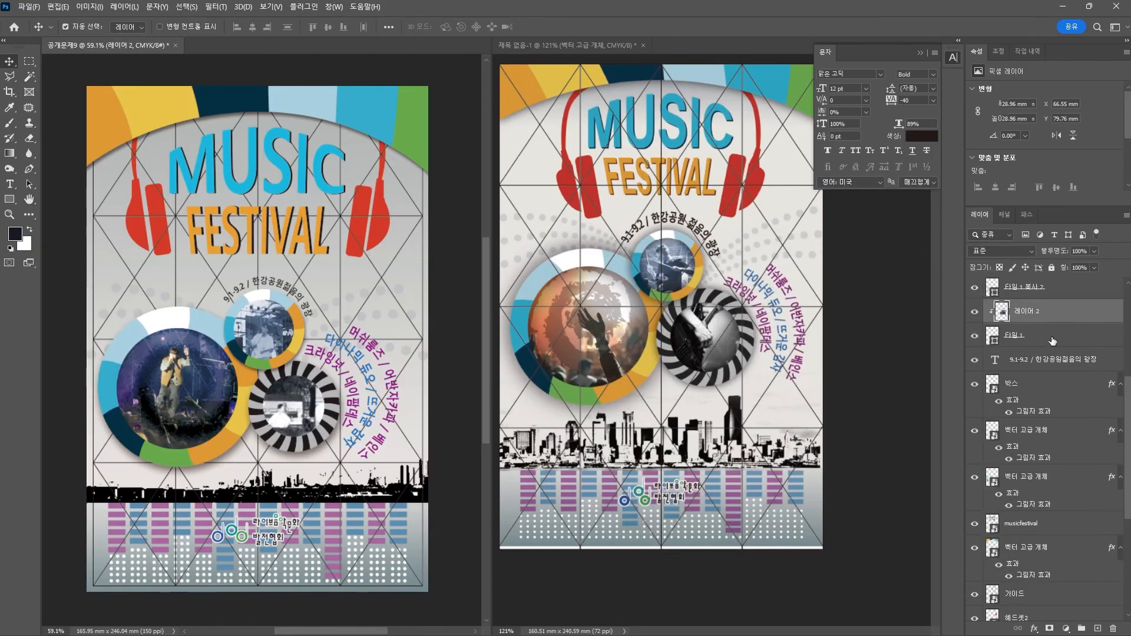
pyautogui.keyDown('shift'); pyautogui.click(1043, 335); pyautogui.keyUp('shift')
pyautogui.moveTo(1042, 339); pyautogui.dragTo(1032, 416)
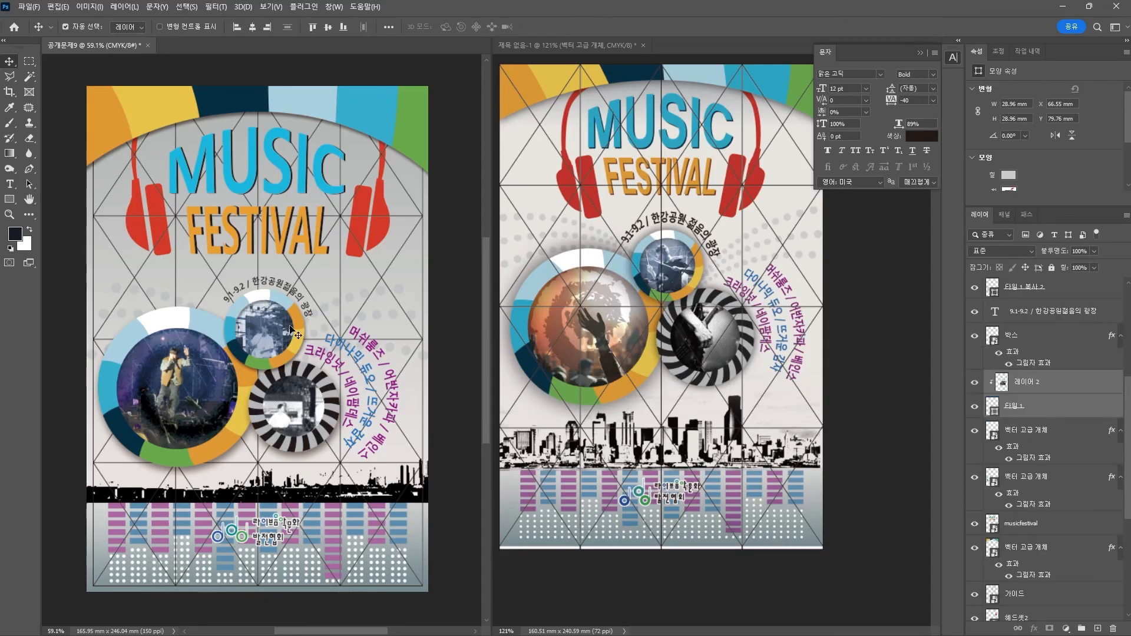
# Move the clipped image and shape layers of the striped and large circles beneath their matching ring layers
pyautogui.click(292, 406)
pyautogui.keyDown('shift'); pyautogui.click(1027, 313); pyautogui.keyUp('shift')
pyautogui.moveTo(1042, 289); pyautogui.dragTo(1045, 594)
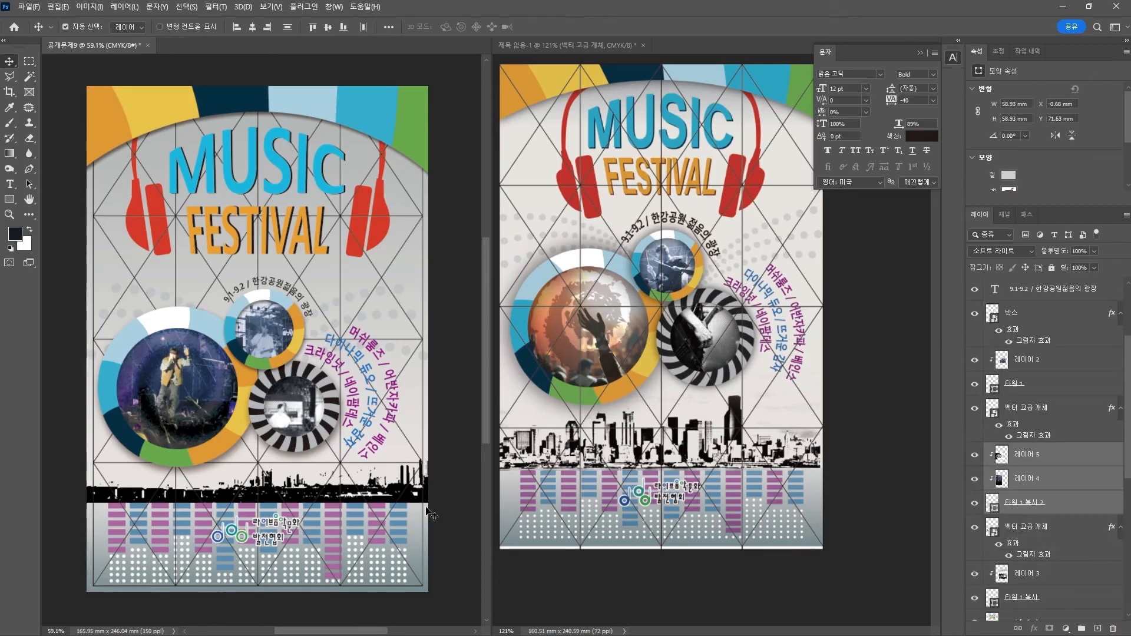
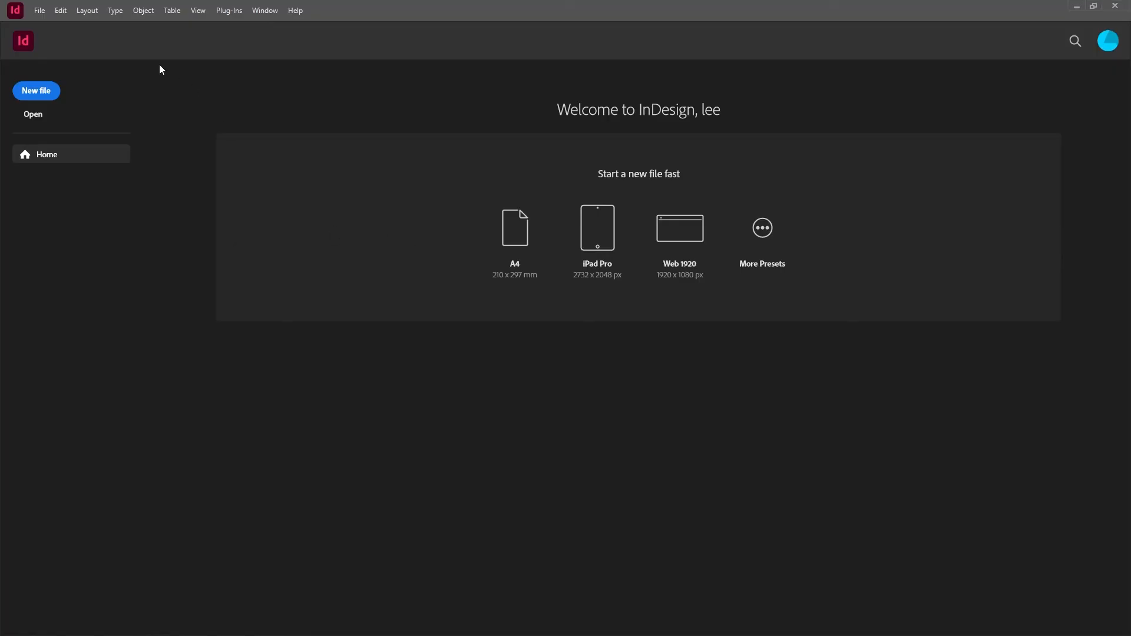
# Start a new A4 document named 공개문제9 with facing pages turned off
pyautogui.click(40, 11)
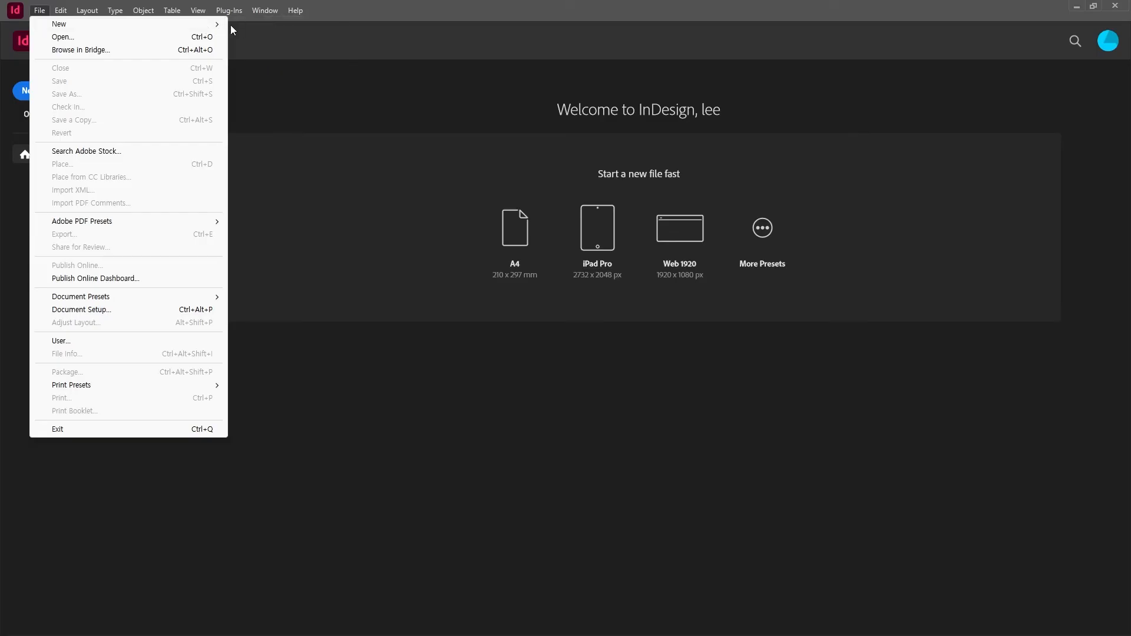
pyautogui.moveTo(217, 24)
pyautogui.click(254, 25)
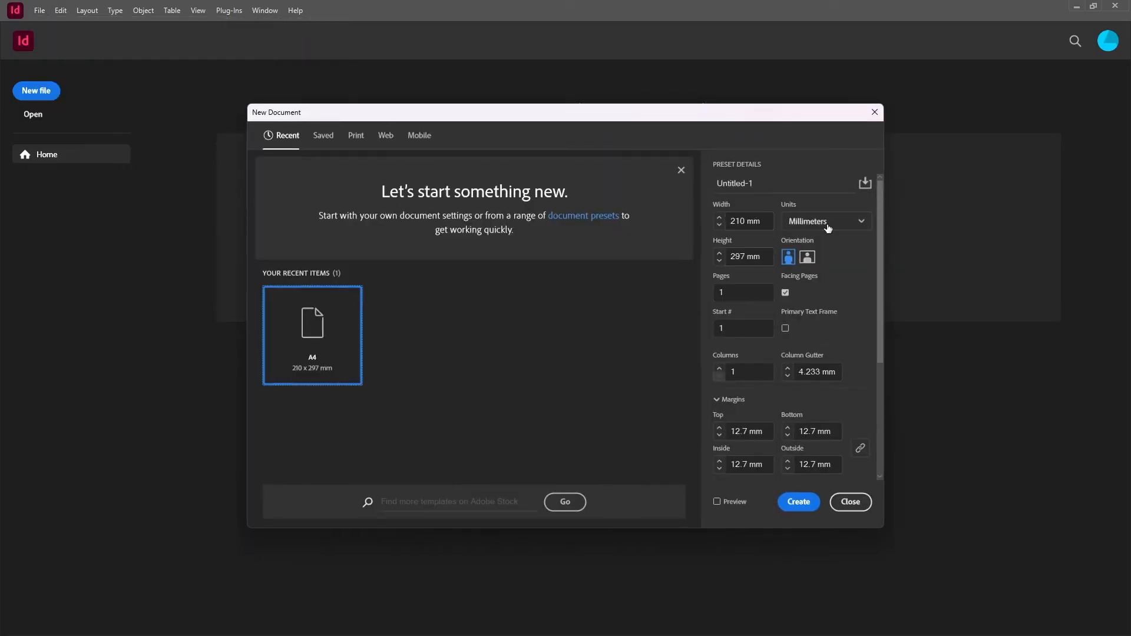
pyautogui.click(800, 179)
pyautogui.write('r')
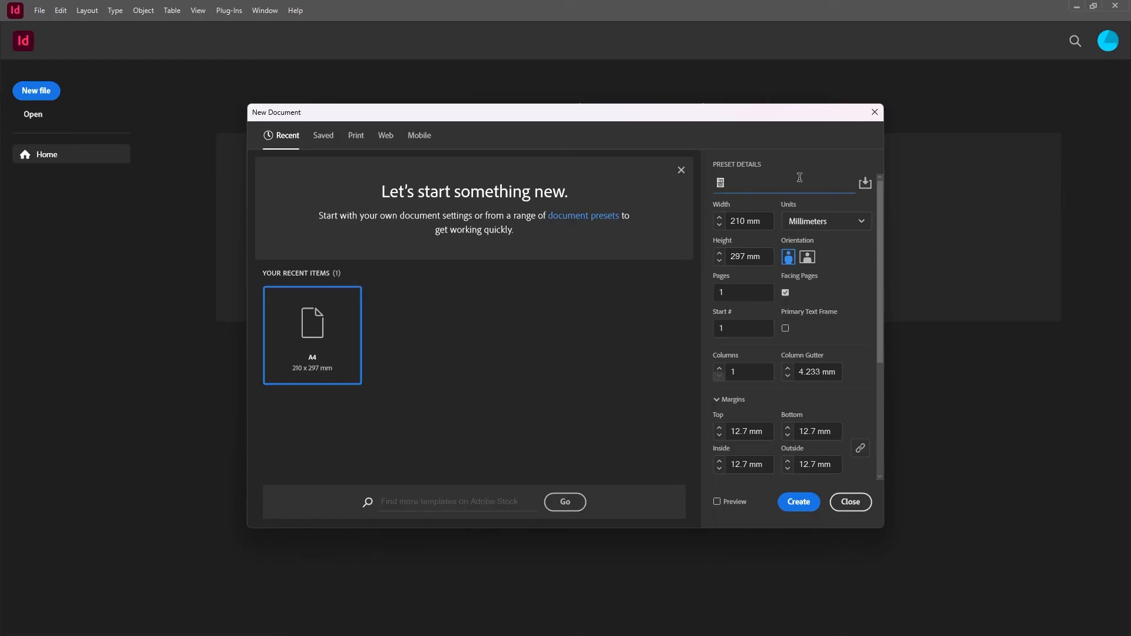
pyautogui.write('공개문제9')
pyautogui.click(785, 293)
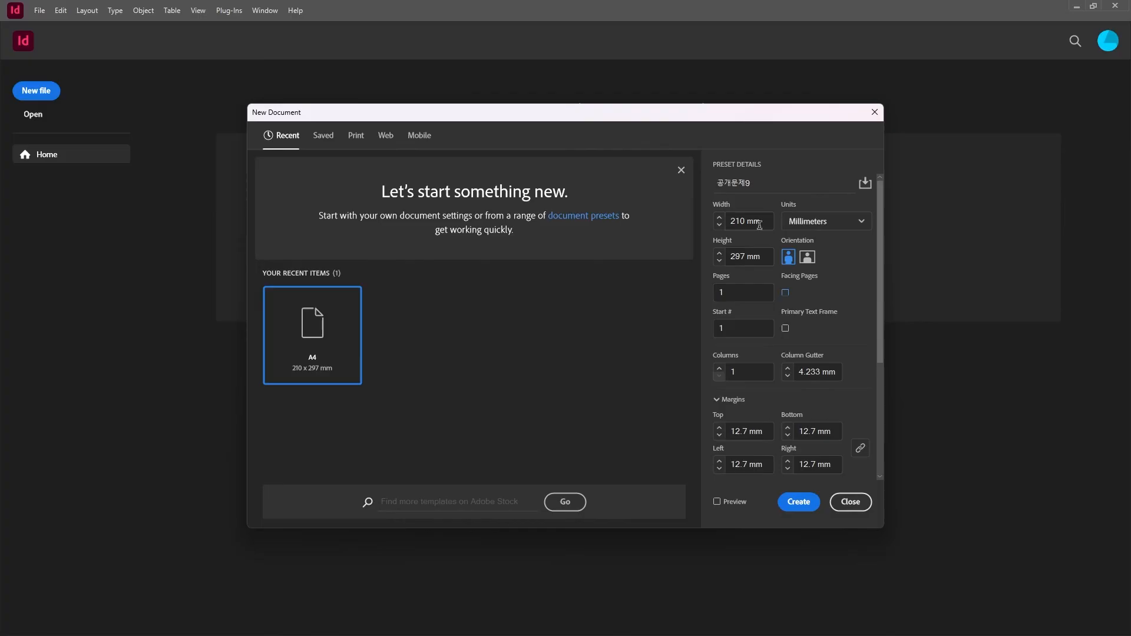
pyautogui.scroll(-3, 860, 368)
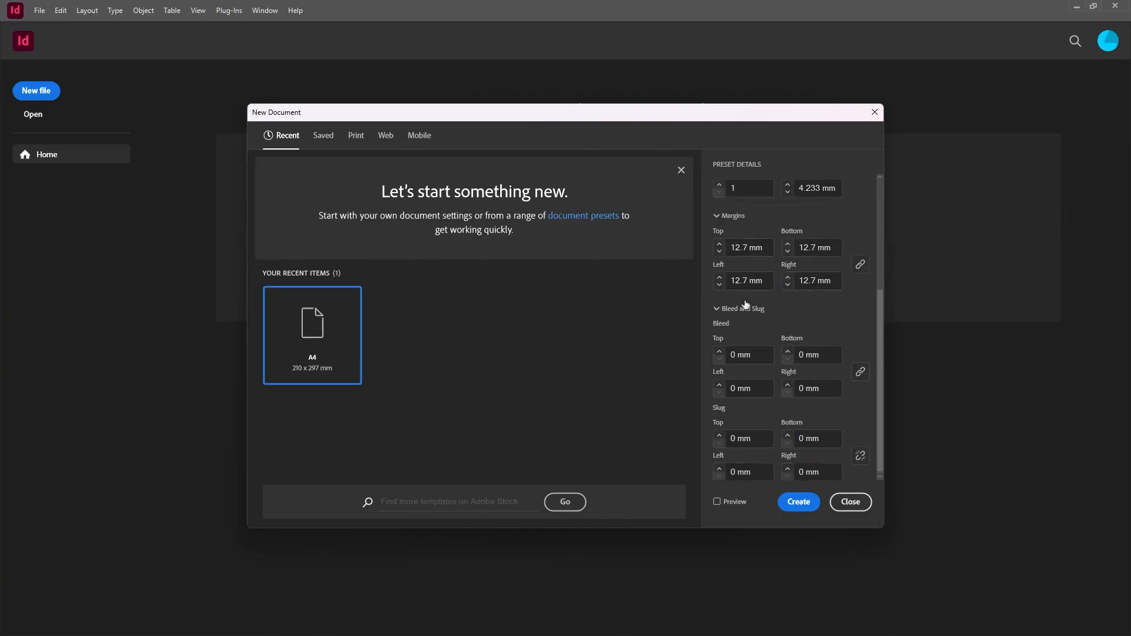
pyautogui.click(718, 308)
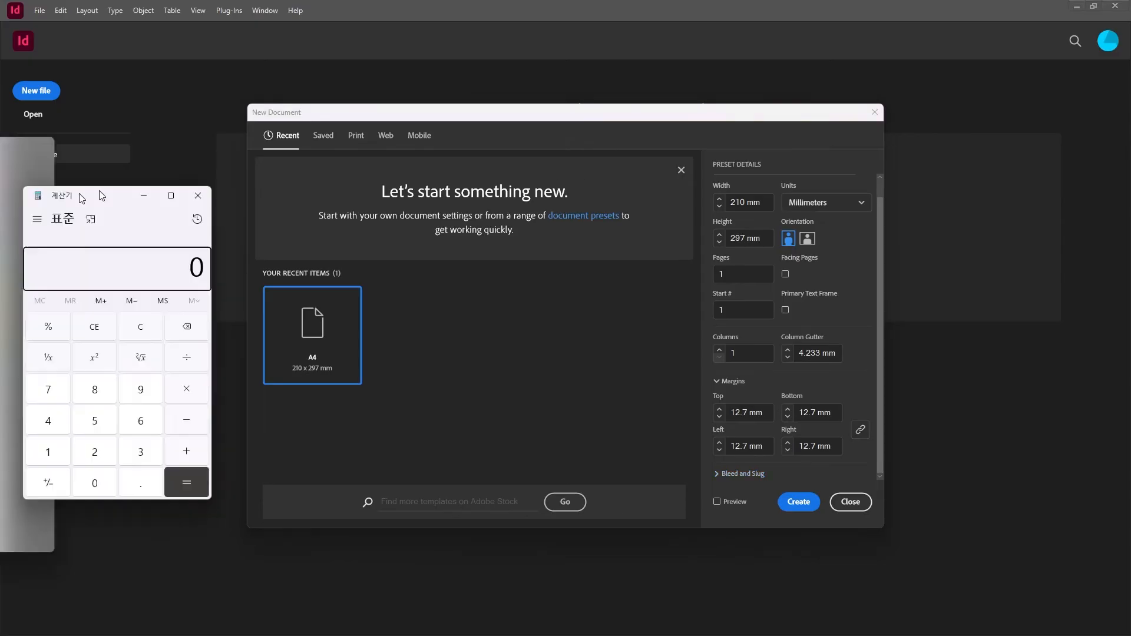
# Calculate the side margin as half of 210 minus 166 and set all linked margins to 22 mm
pyautogui.write('210')
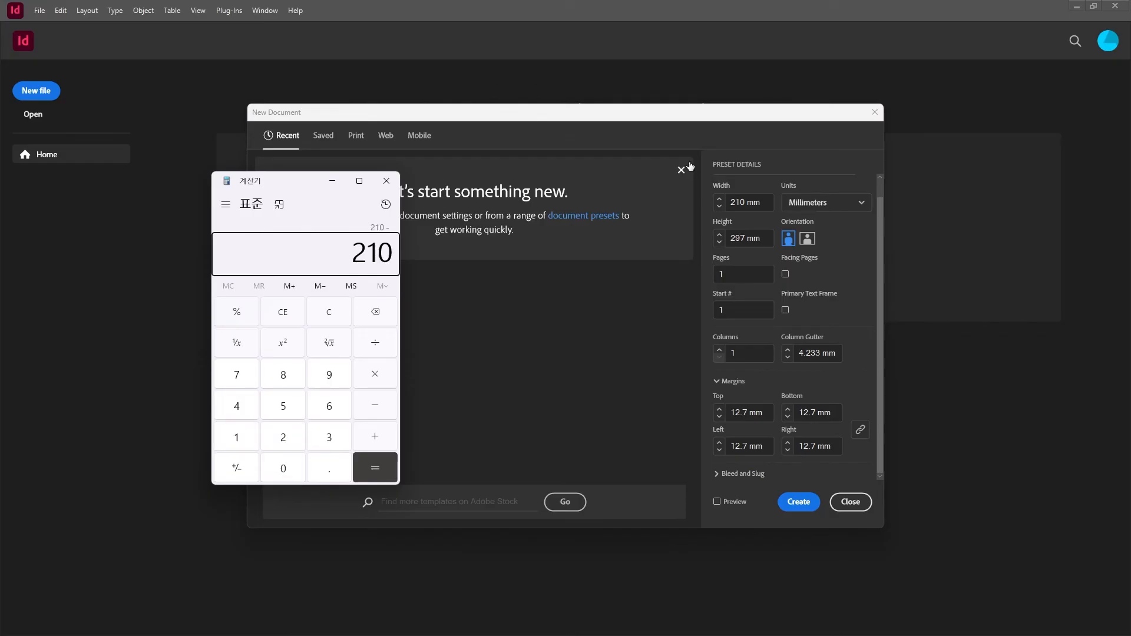
pyautogui.write('166/2')
pyautogui.press('Return')
pyautogui.click(756, 446)
pyautogui.write('22')
pyautogui.press('Tab')
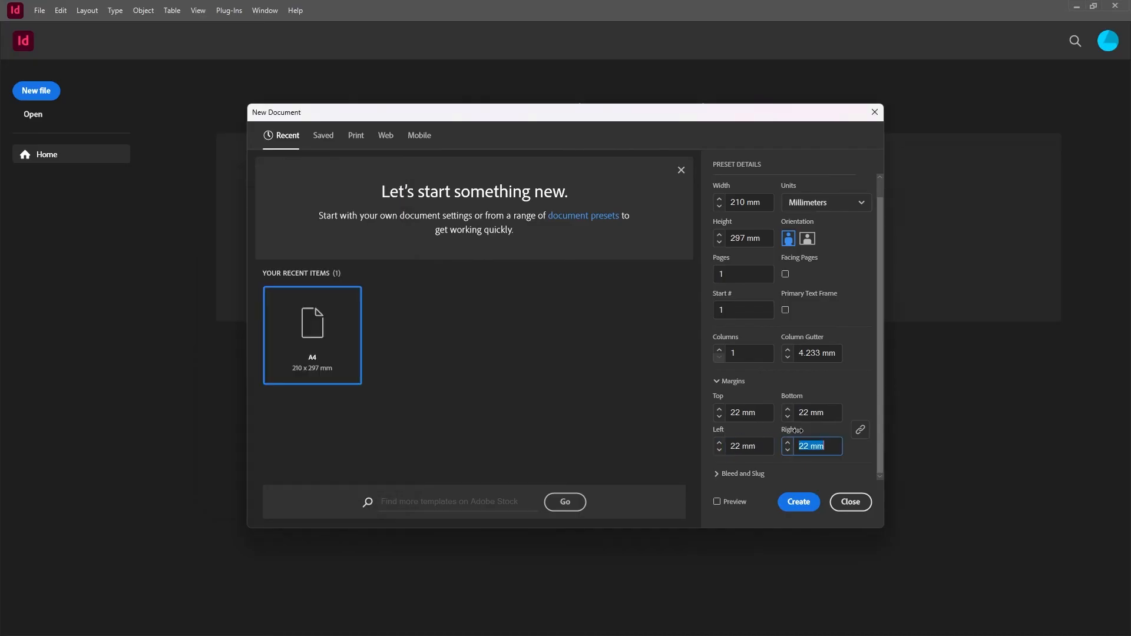
pyautogui.write('22')
# Calculate the top margin as half of 297 minus 246 and enter 25.5 mm as the linked top margin
pyautogui.hotkey('alt', 'Tab')
pyautogui.write('2')
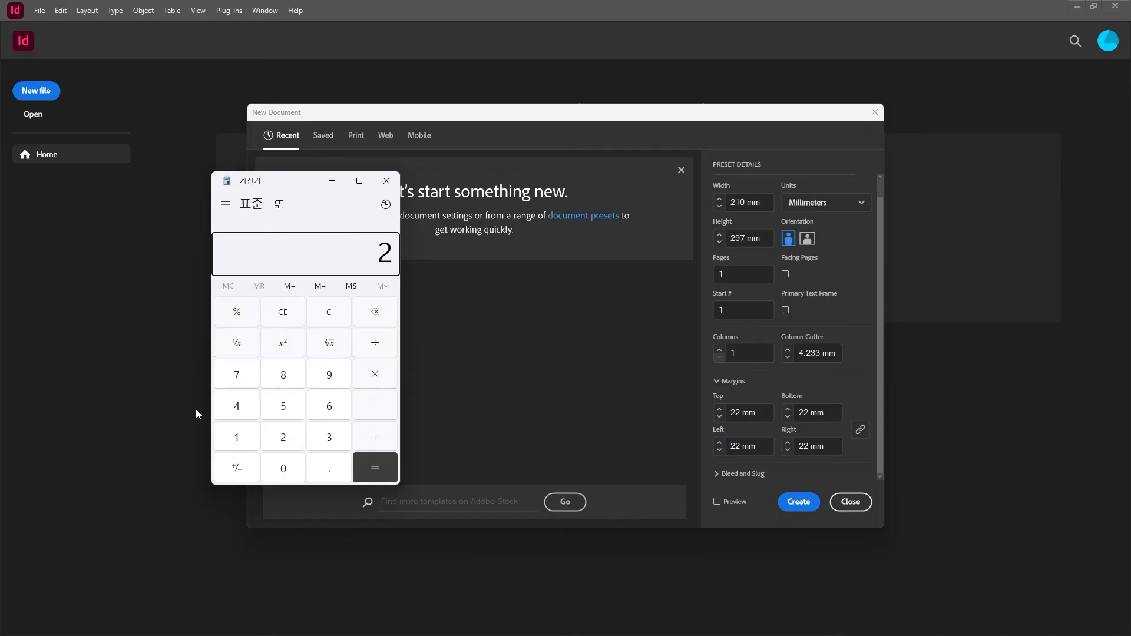
pyautogui.write('97246/2')
pyautogui.press('Return')
pyautogui.click(761, 411)
pyautogui.write('25.')
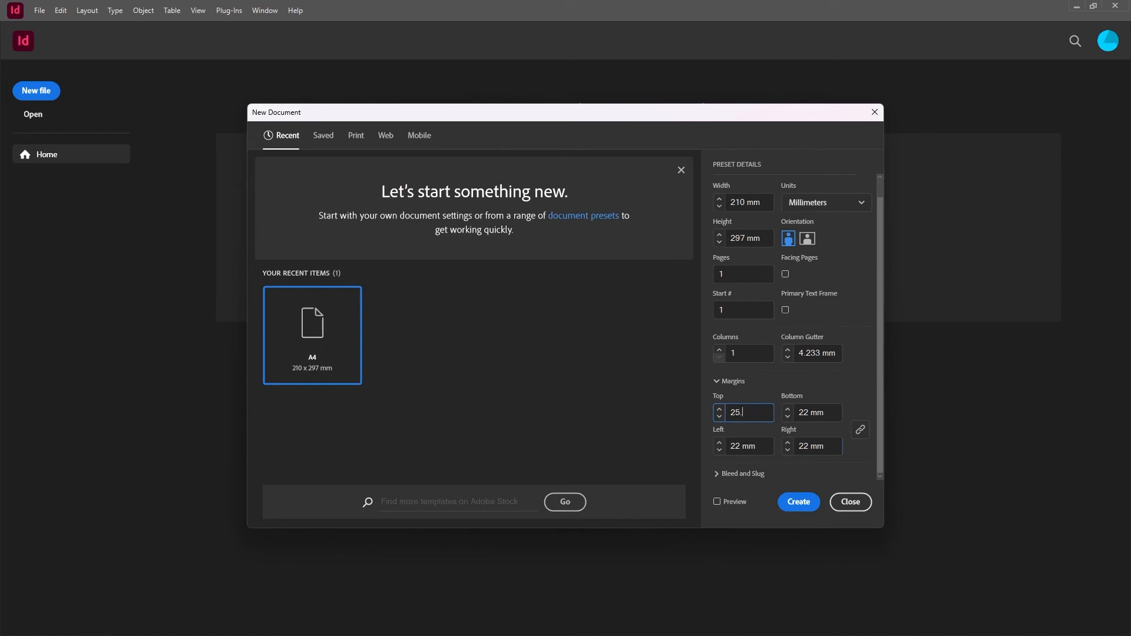
pyautogui.write('5')
pyautogui.press('Tab')
pyautogui.write('2')
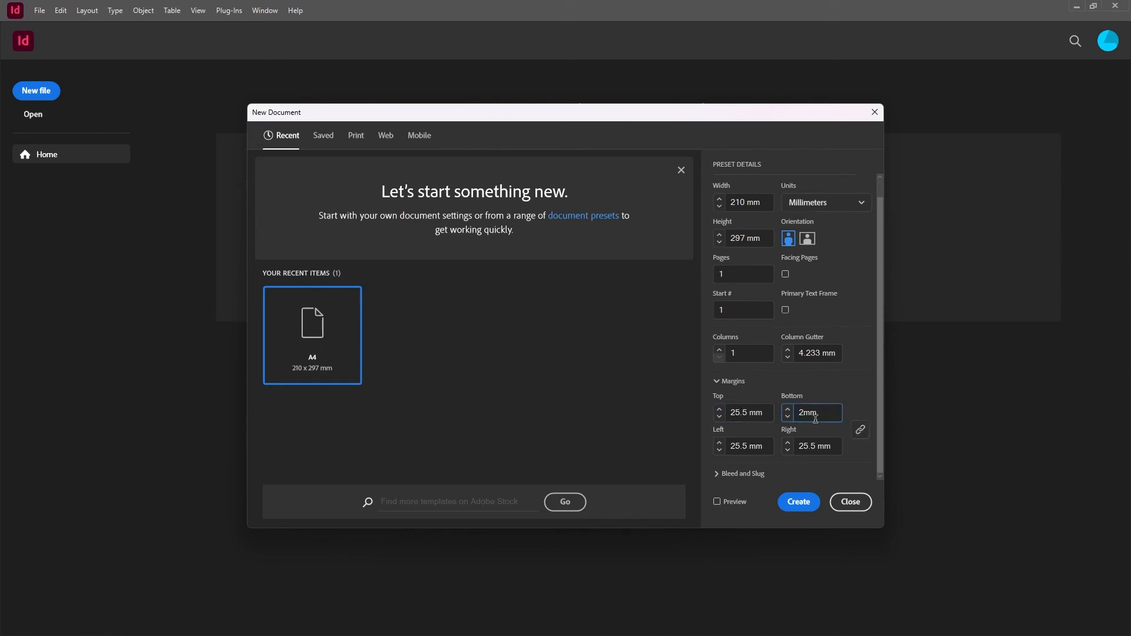
# Unlink the margins, set top and bottom to 25.5 mm and left and right to 22 mm, and create the document
pyautogui.click(860, 430)
pyautogui.click(748, 412)
pyautogui.write('25.5')
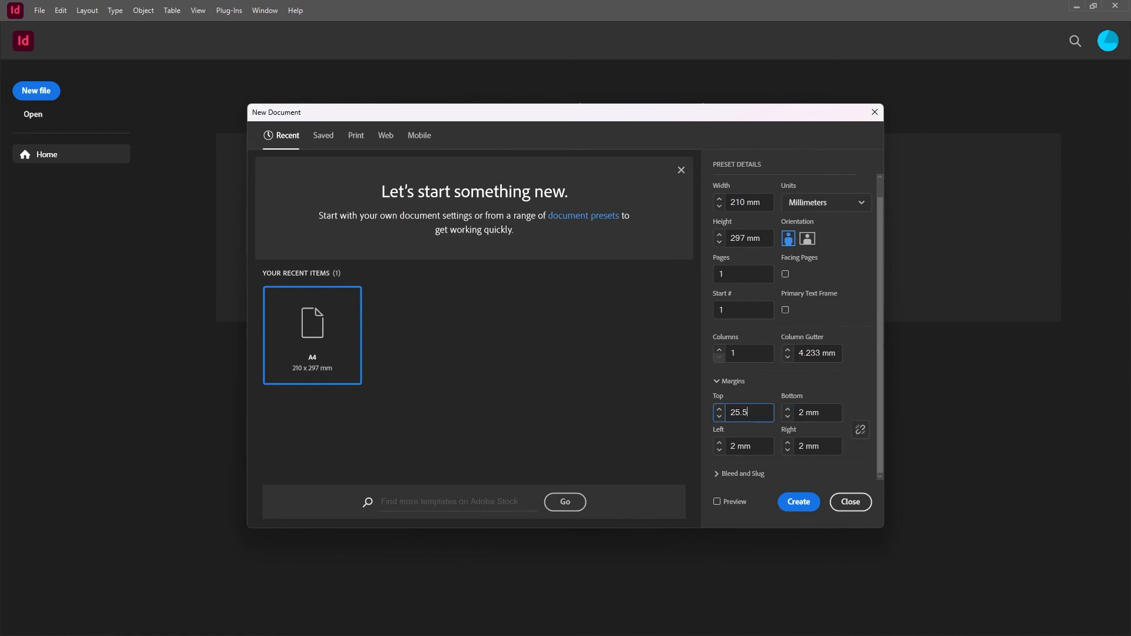
pyautogui.press('Tab')
pyautogui.write('25.5')
pyautogui.press('Tab')
pyautogui.write('22')
pyautogui.press('Tab')
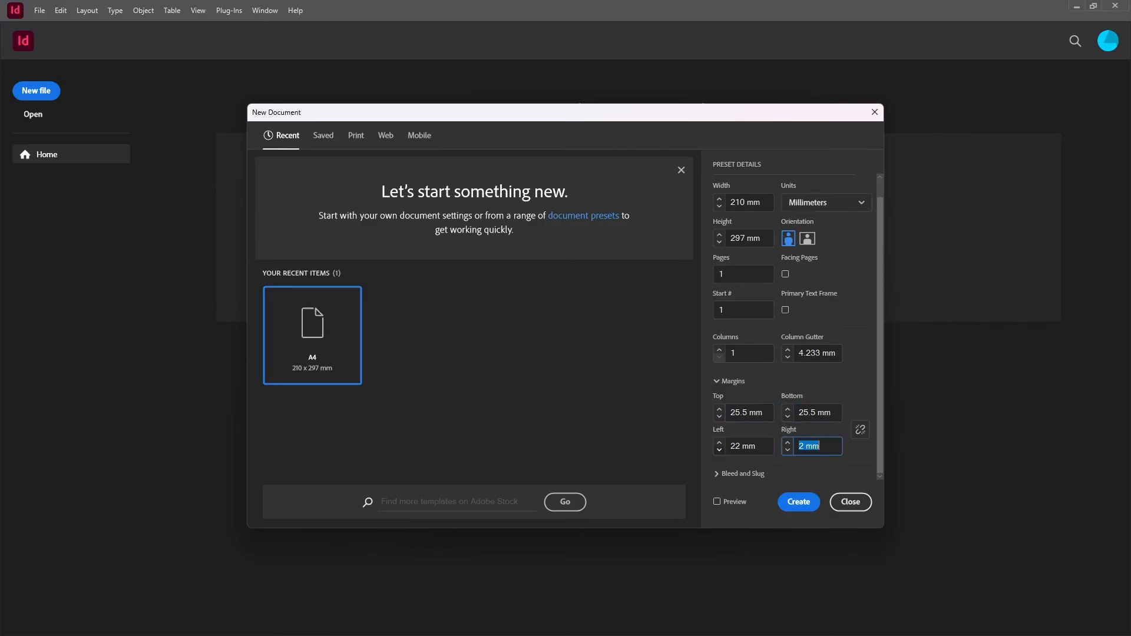
pyautogui.write('22')
pyautogui.click(717, 501)
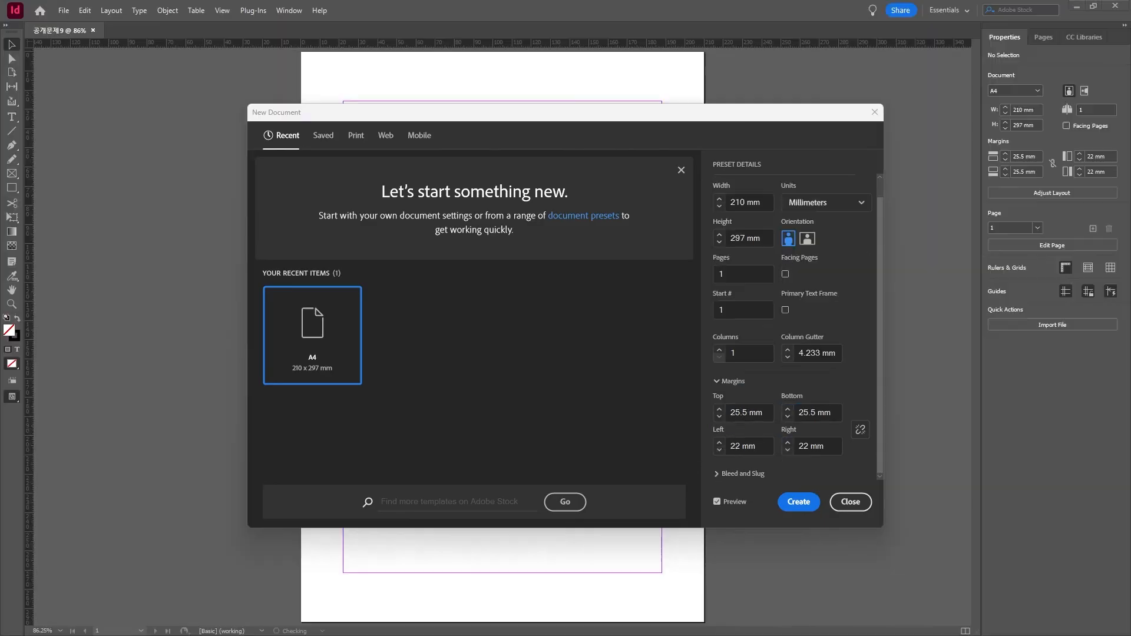
pyautogui.click(816, 502)
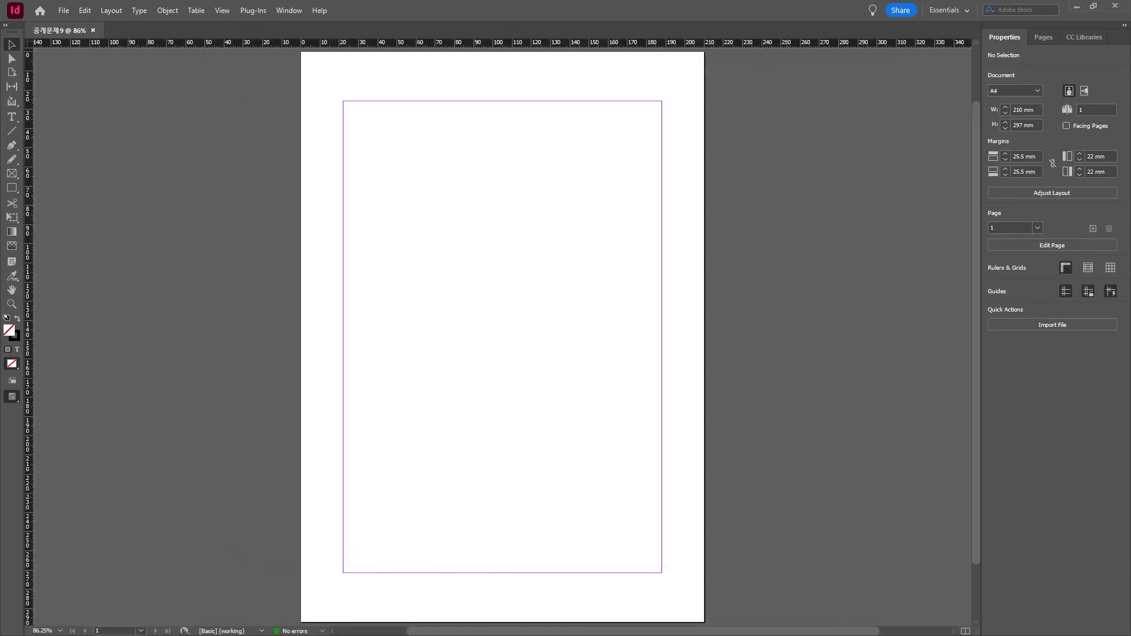
# Place the finished Music Festival poster image on the page so that it fills the margin frame
pyautogui.click(63, 10)
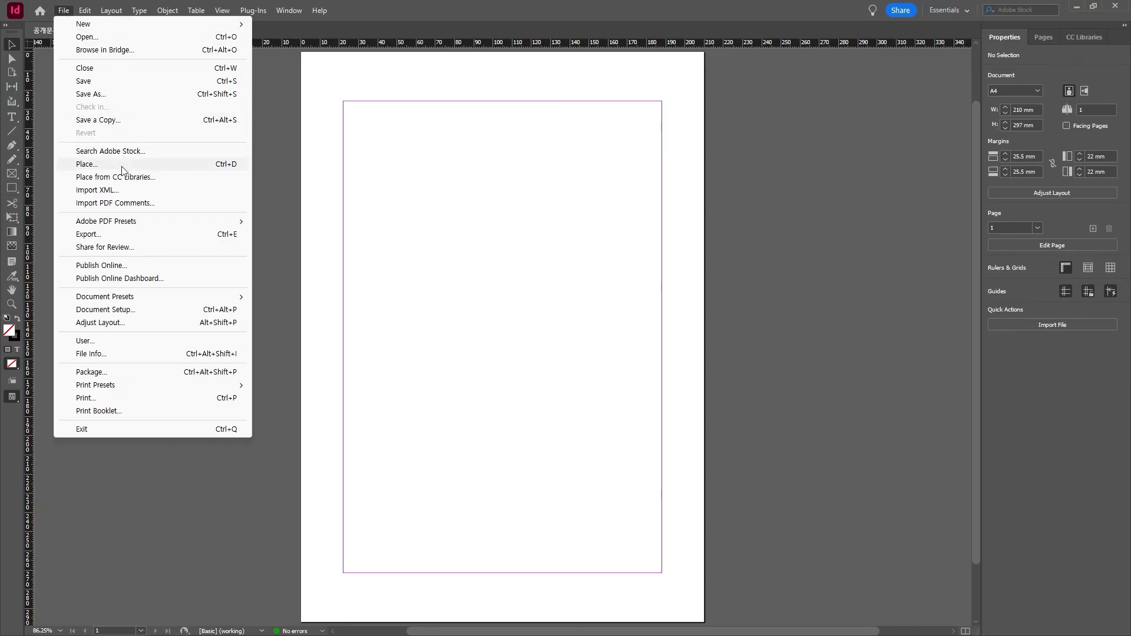
pyautogui.click(87, 164)
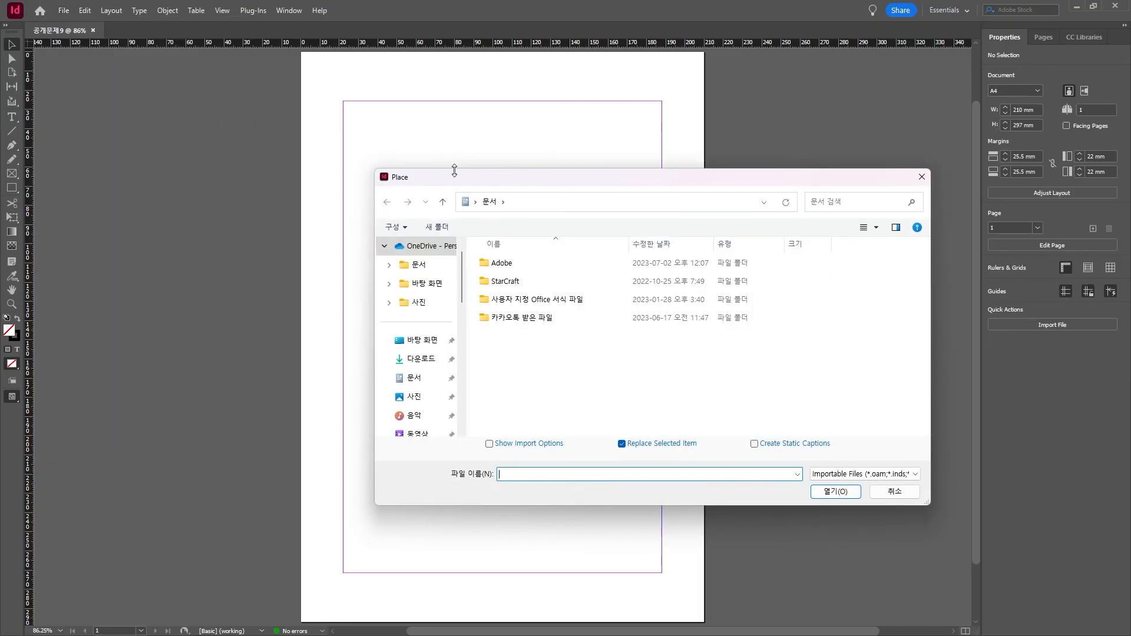
pyautogui.moveTo(454, 170); pyautogui.dragTo(308, 114)
pyautogui.click(245, 222)
pyautogui.doubleClick(359, 224)
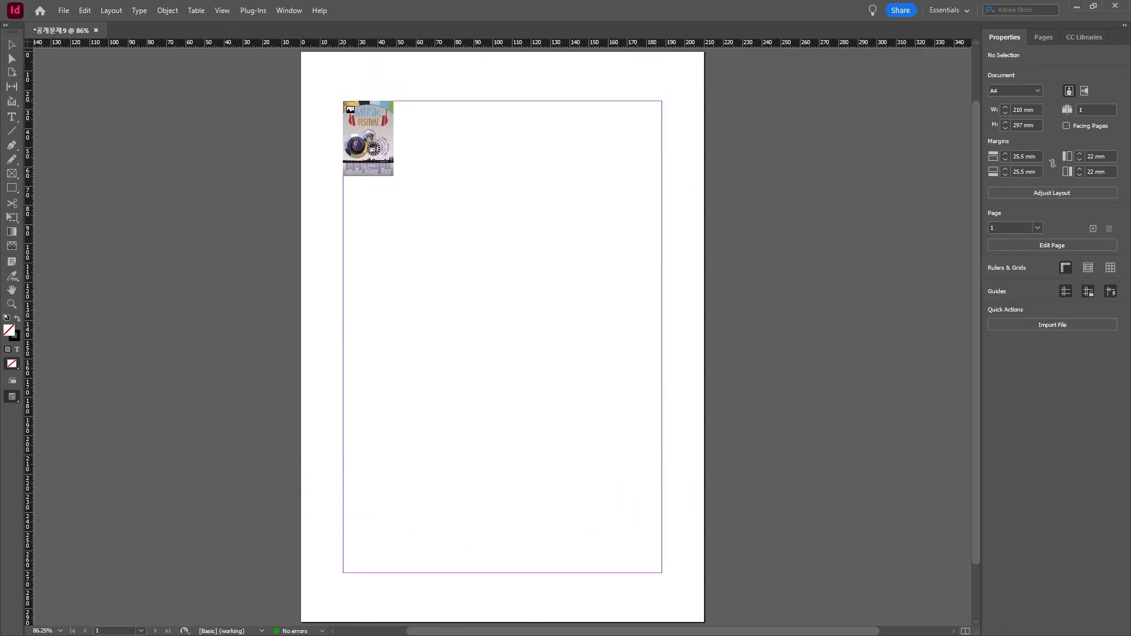
pyautogui.moveTo(344, 101); pyautogui.dragTo(650, 574)
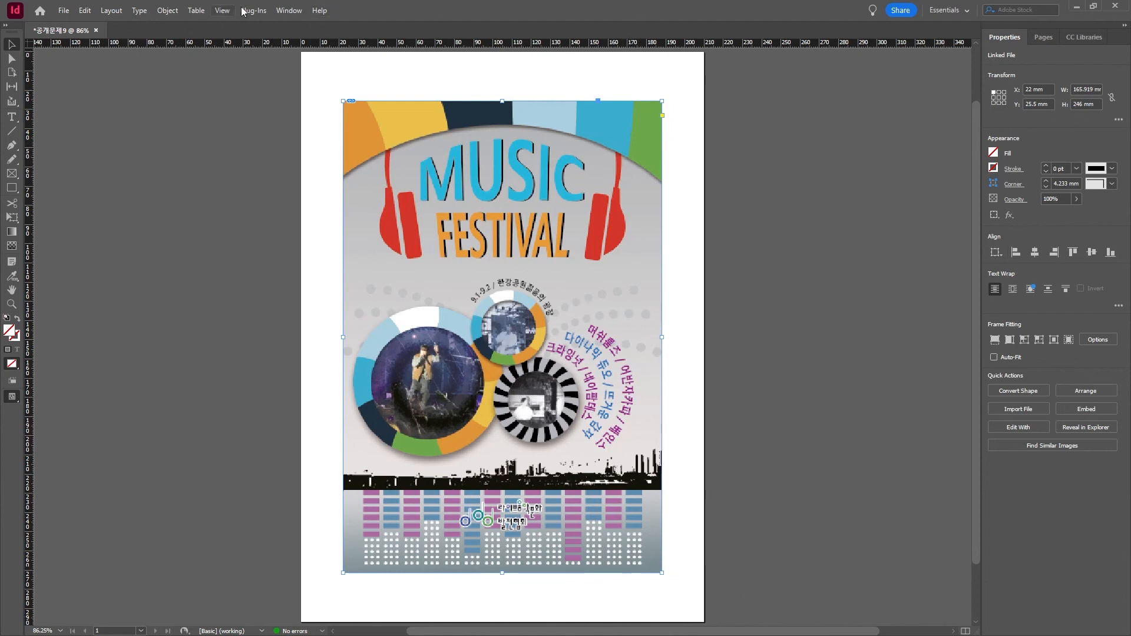
# Show the Control bar and set the placed poster's width to 166 mm
pyautogui.click(288, 14)
pyautogui.click(318, 119)
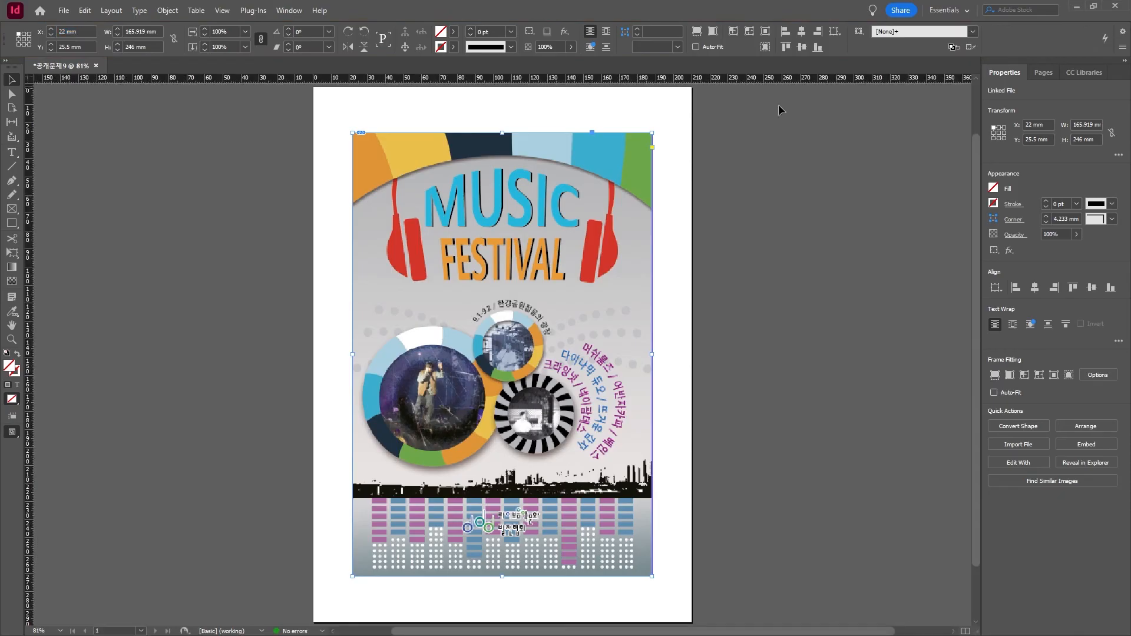
pyautogui.moveTo(126, 26); pyautogui.dragTo(158, 28)
pyautogui.write('166')
pyautogui.press('Return')
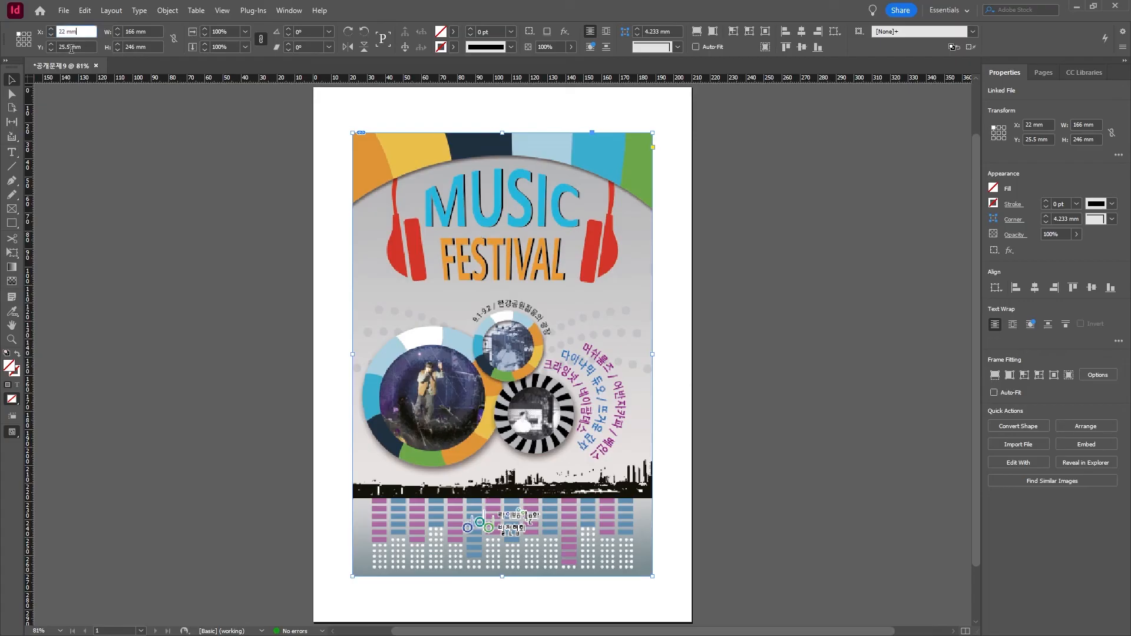
pyautogui.click(160, 155)
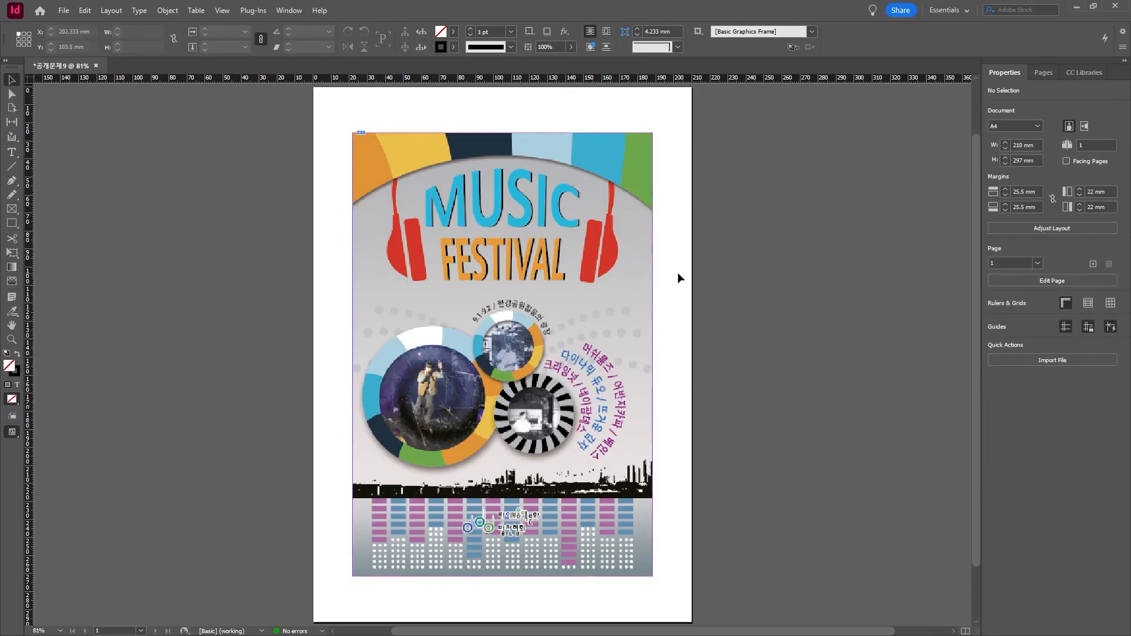
# Create a 3 x 3 mm rectangle just above the poster's upper-left corner
pyautogui.scroll(6, 388, 117)
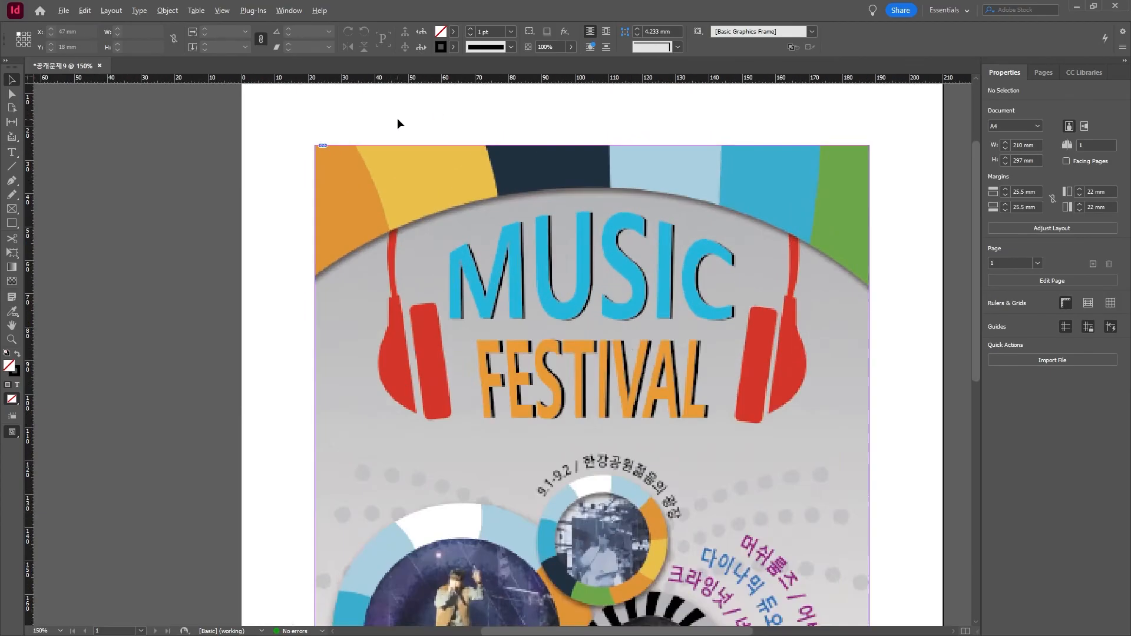
pyautogui.click(11, 223)
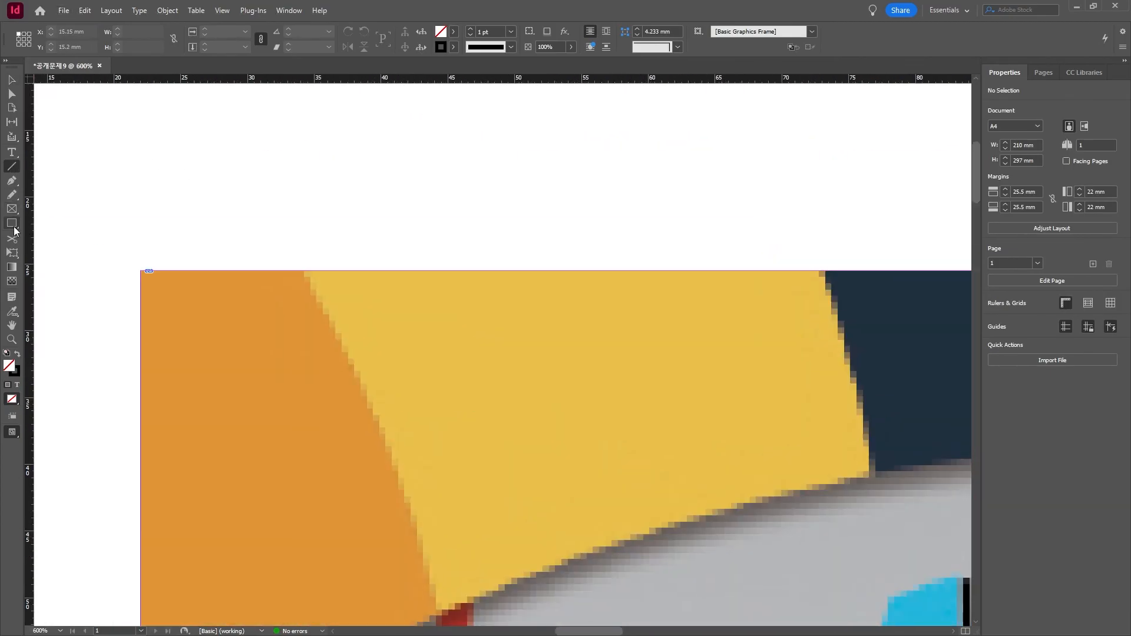
pyautogui.click(121, 171)
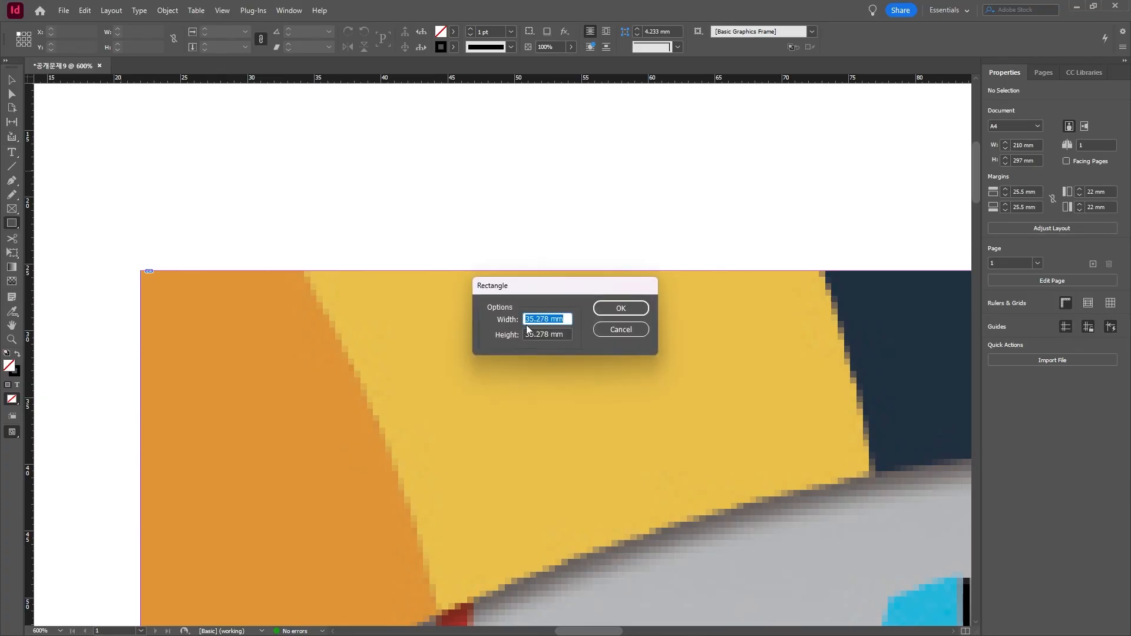
pyautogui.write('3')
pyautogui.press('Tab')
pyautogui.write('3')
pyautogui.press('Return')
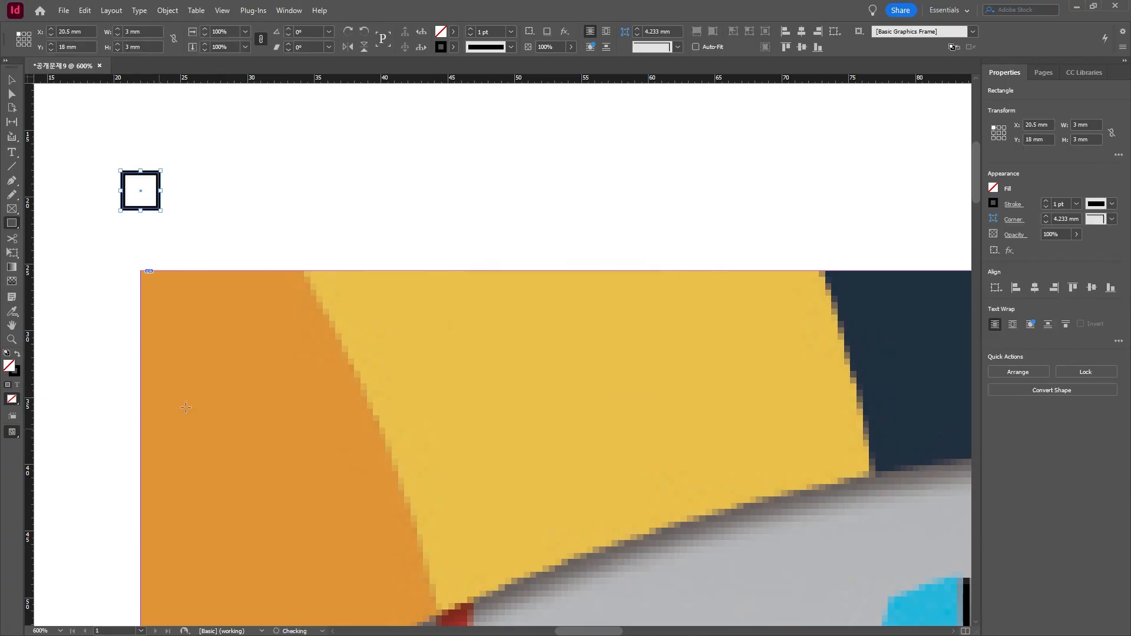
# Swap the small square's stroke and fill to make it solid black, and snap it into the poster's upper-left corner
pyautogui.click(17, 353)
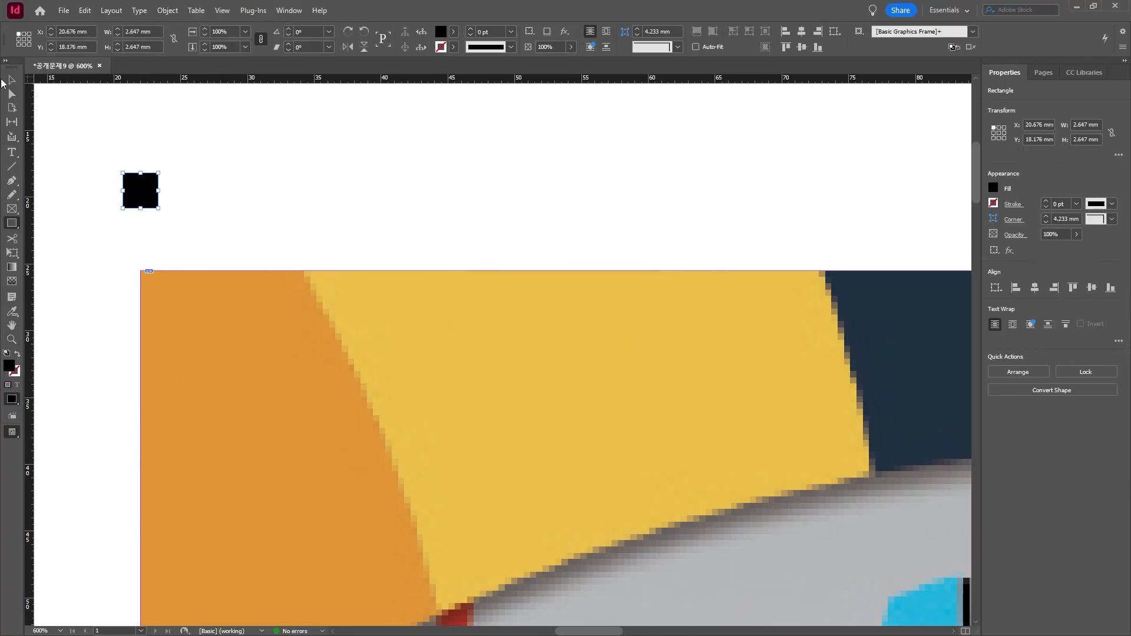
pyautogui.click(12, 81)
pyautogui.click(36, 98)
pyautogui.moveTo(145, 188); pyautogui.dragTo(163, 286)
# Draw a vertical line above the black square's right edge and set its length to 5 mm
pyautogui.click(11, 166)
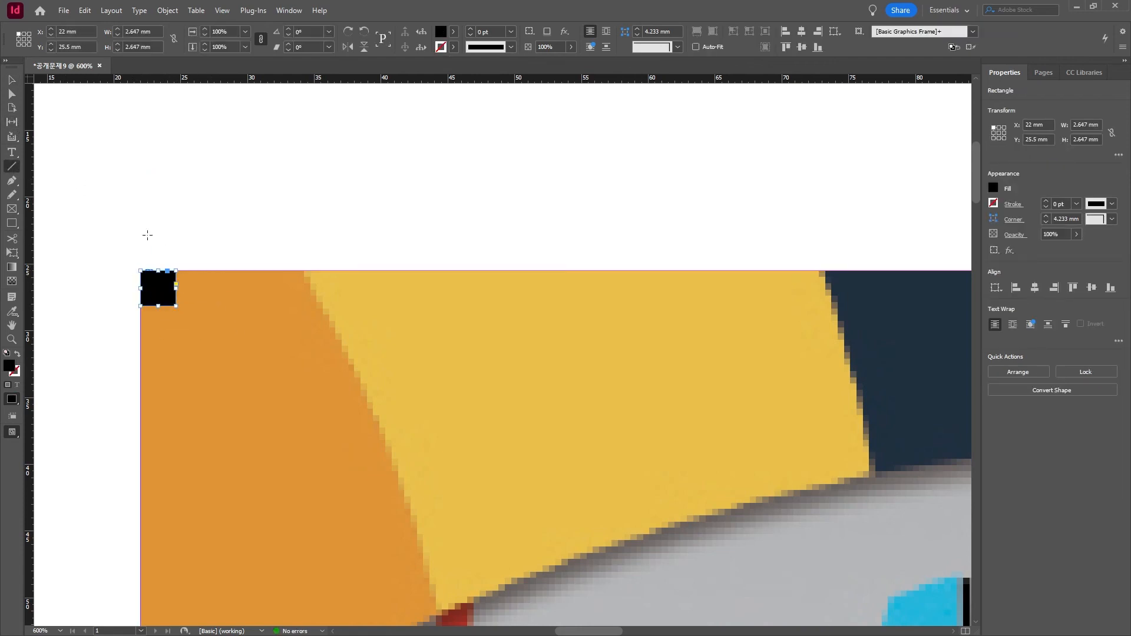
pyautogui.moveTo(177, 262); pyautogui.dragTo(176, 184)
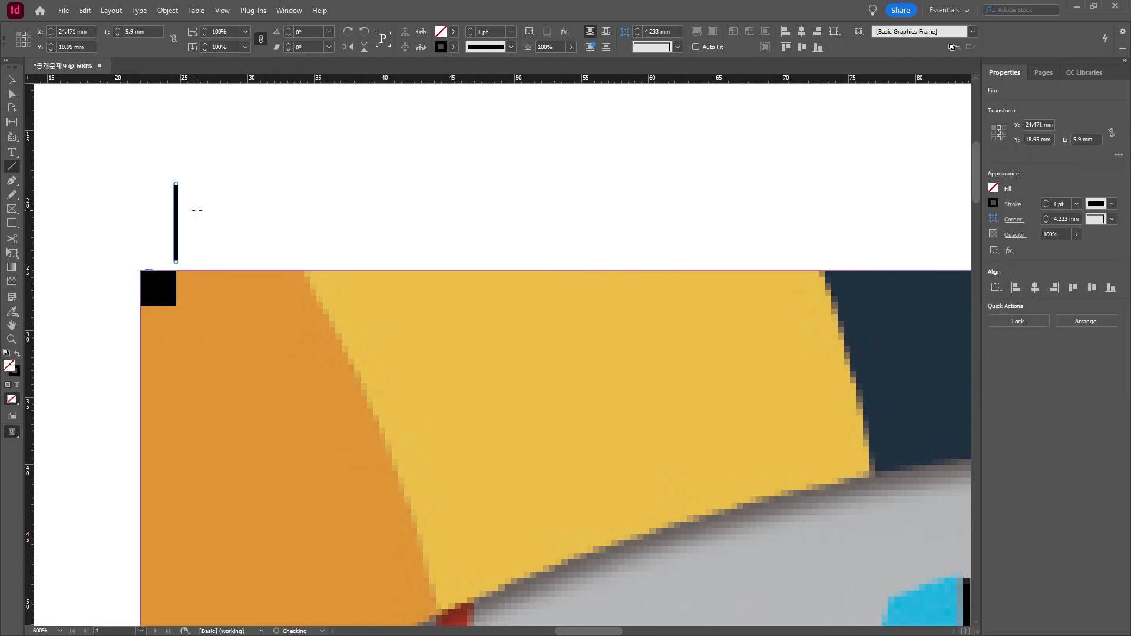
pyautogui.click(148, 30)
pyautogui.write('5')
pyautogui.press('Return')
# Snap the vertical line to the black square's top-right corner and add a horizontal copy outside its left edge, level with its bottom
pyautogui.press('v')
pyautogui.scroll(3, 119, 192)
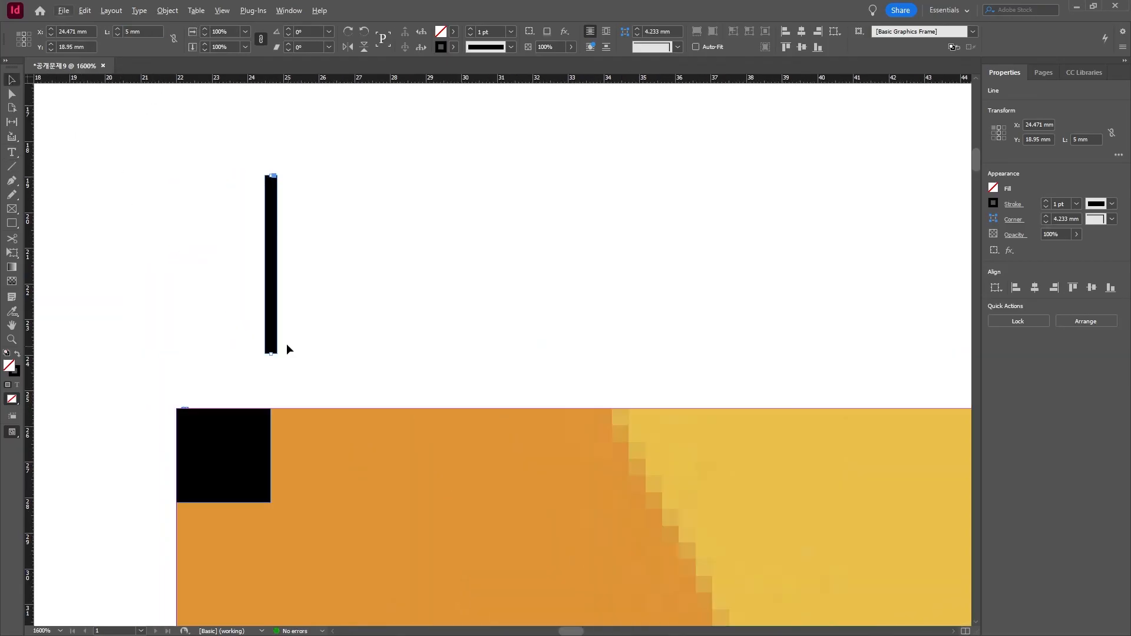
pyautogui.moveTo(271, 337); pyautogui.dragTo(120, 380)
pyautogui.moveTo(122, 216); pyautogui.dragTo(53, 275)
pyautogui.moveTo(308, 312); pyautogui.dragTo(282, 497)
pyautogui.moveTo(429, 239); pyautogui.dragTo(482, 274)
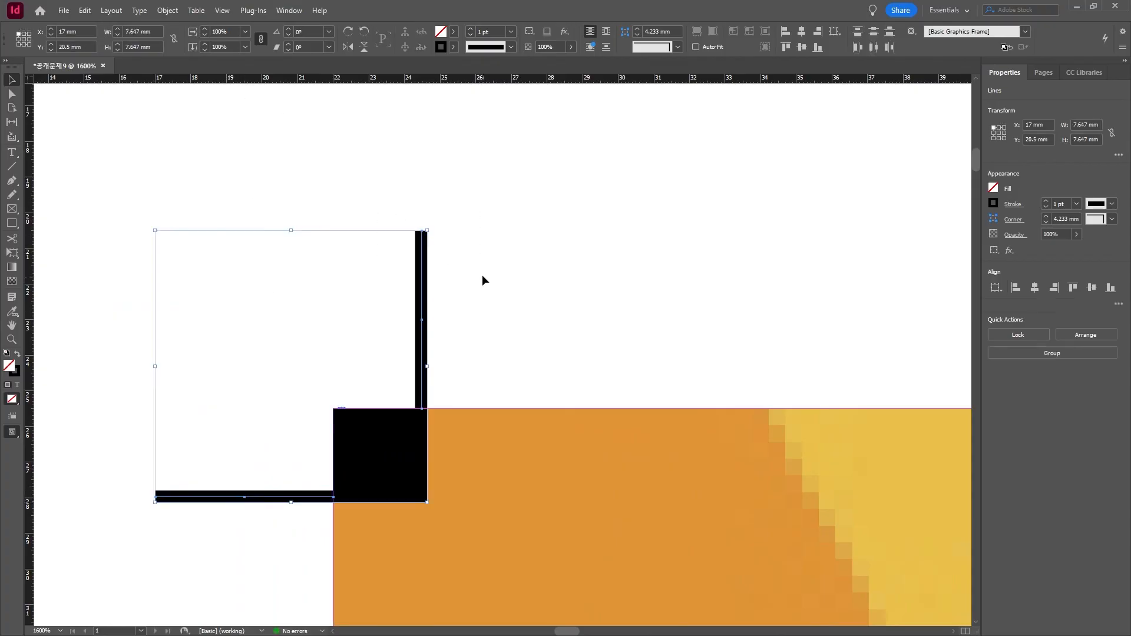
# Set the stroke weight of both crop lines to 0.25 pt
pyautogui.click(511, 32)
pyautogui.click(498, 44)
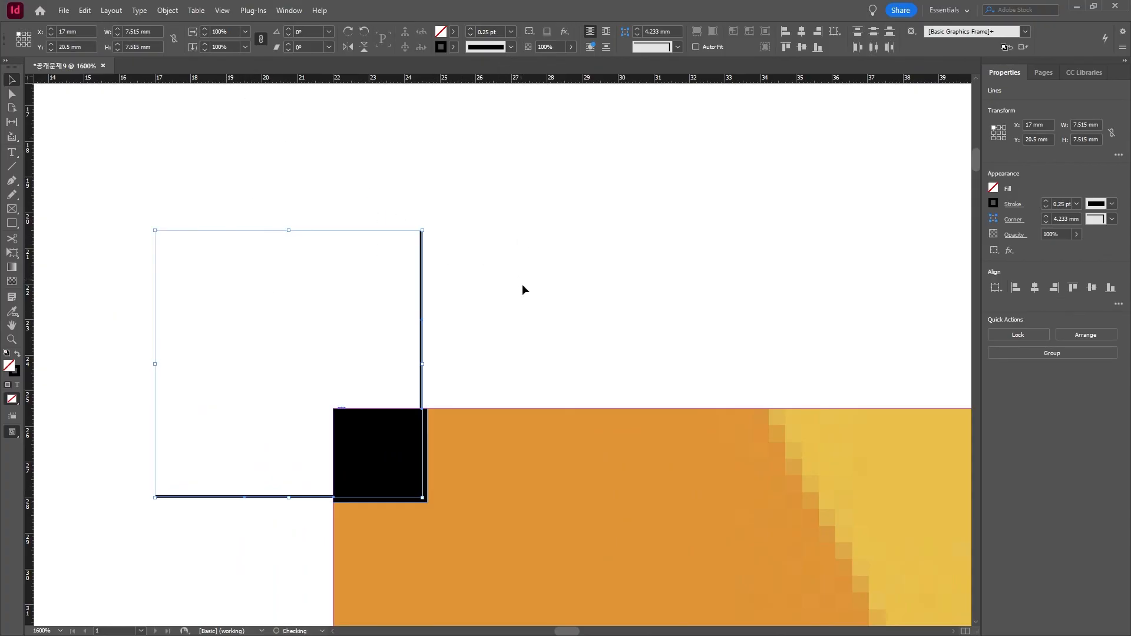
pyautogui.click(522, 284)
# Align the vertical crop line to the black square's right edge and the horizontal crop line to its bottom edge
pyautogui.click(420, 398)
pyautogui.keyDown('shift'); pyautogui.click(411, 434); pyautogui.keyUp('shift')
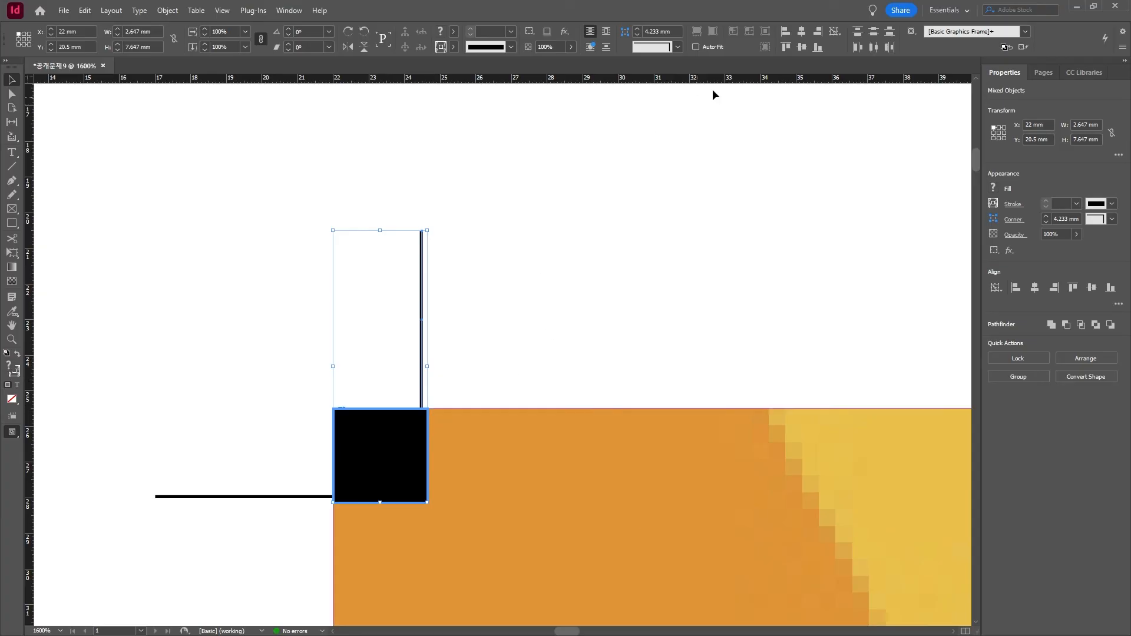
pyautogui.click(524, 313)
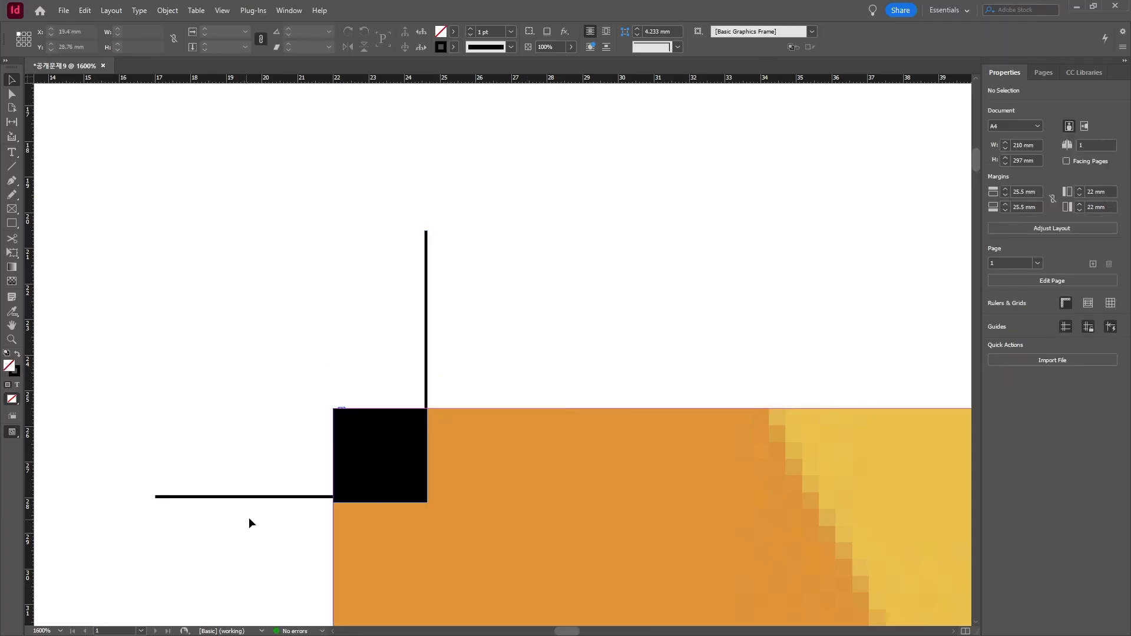
pyautogui.click(301, 501)
pyautogui.keyDown('shift'); pyautogui.click(391, 460); pyautogui.keyUp('shift')
pyautogui.click(368, 477)
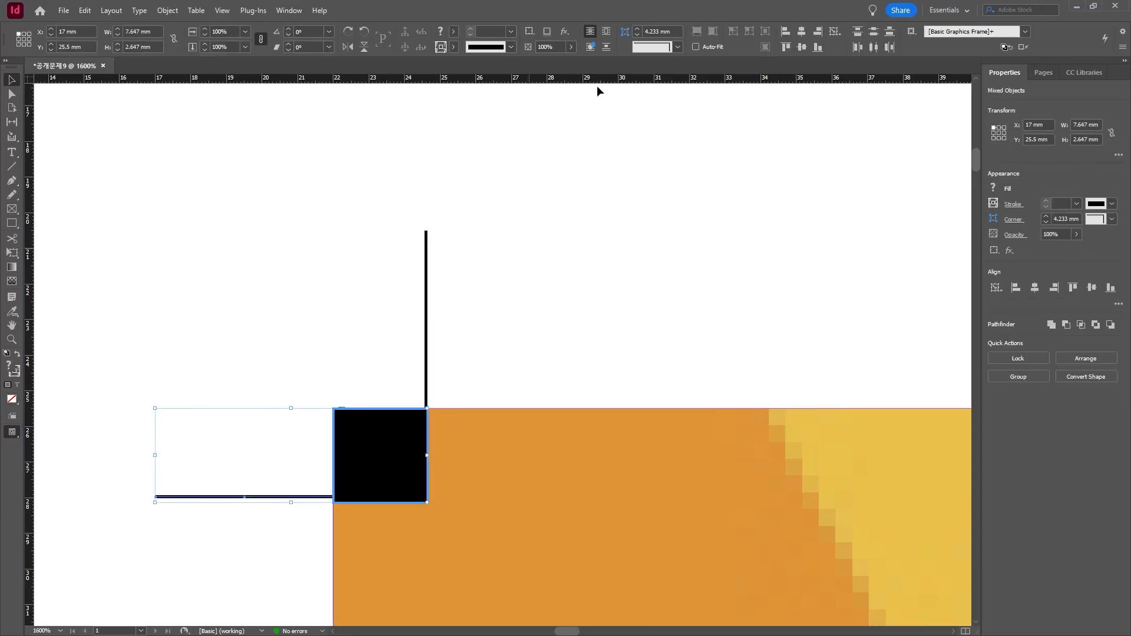
pyautogui.click(818, 48)
pyautogui.click(574, 333)
# Copy the black square with its two crop lines, flip it horizontally, and snap it into the poster's upper-right corner
pyautogui.scroll(-4, 570, 329)
pyautogui.moveTo(571, 330); pyautogui.dragTo(296, 263)
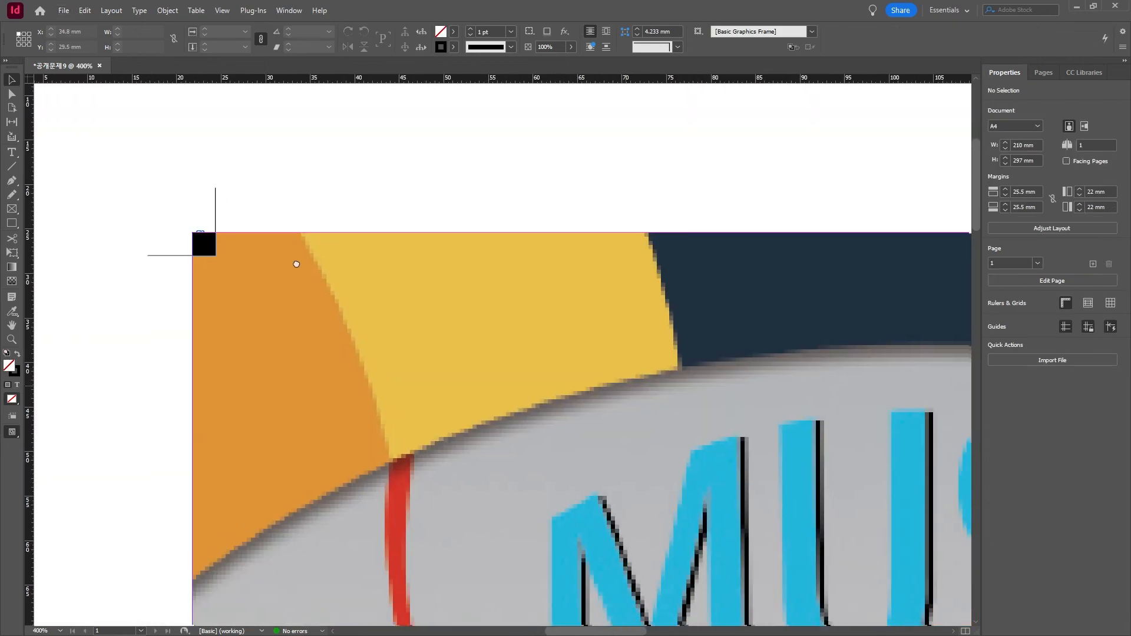
pyautogui.moveTo(263, 154); pyautogui.dragTo(802, 269)
pyautogui.moveTo(811, 215); pyautogui.dragTo(913, 299)
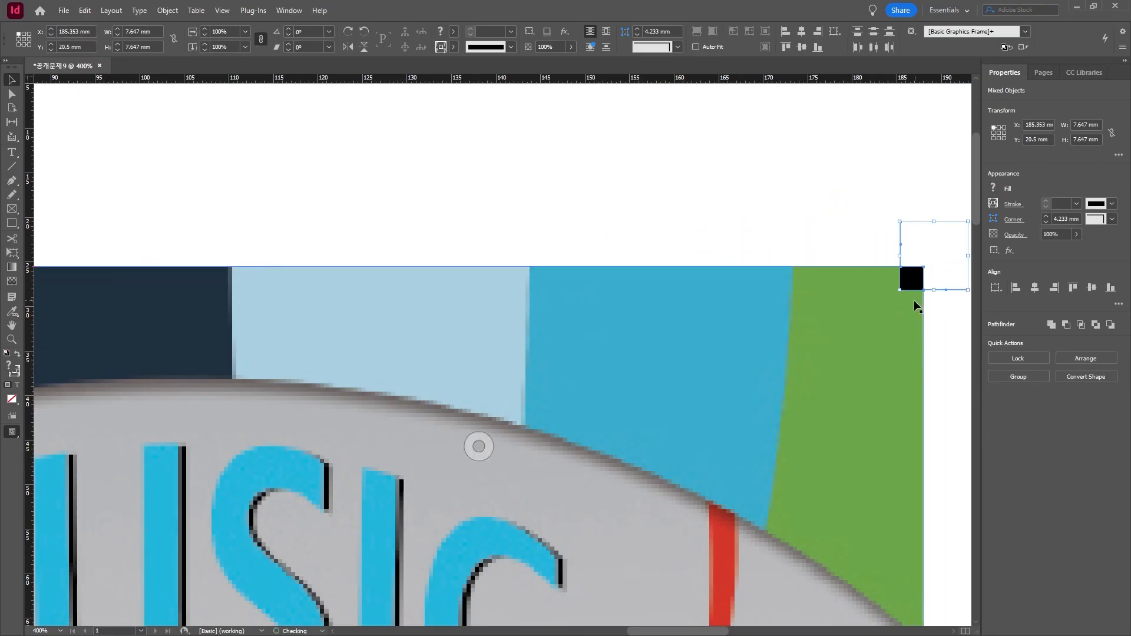
pyautogui.scroll(3, 927, 387)
pyautogui.scroll(-3, 351, 284)
pyautogui.hscroll(6, 352, 284)
pyautogui.scroll(2, 477, 287)
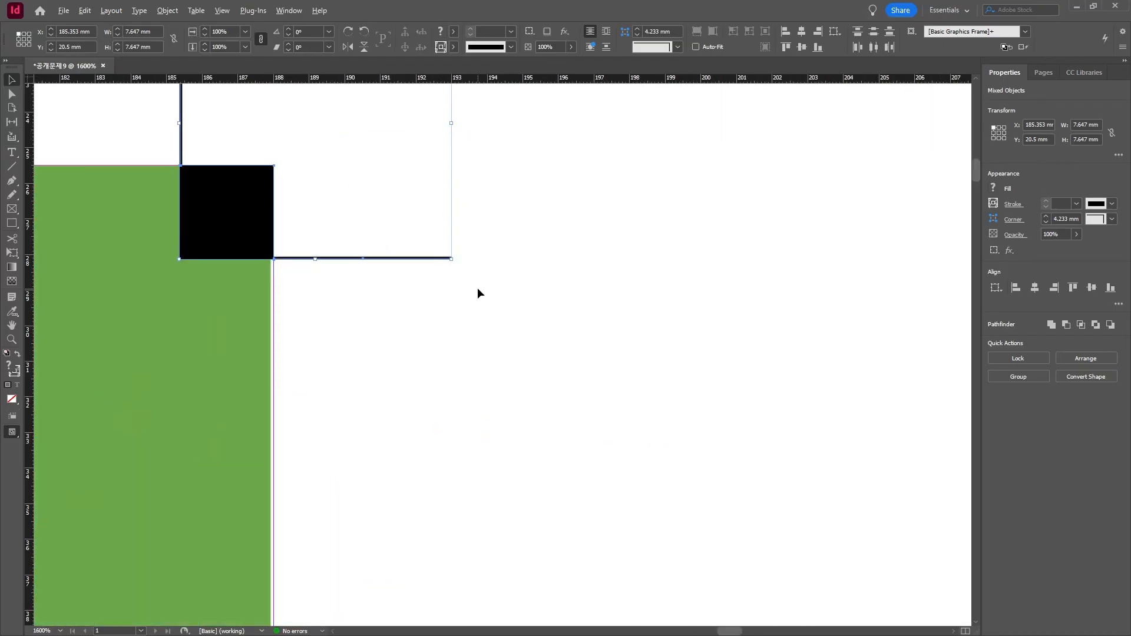
# Copy both upper corner mark sets together, rotate the copy 180°, and snap it onto the poster's lower corners
pyautogui.scroll(-6, 476, 291)
pyautogui.hscroll(-6, 474, 300)
pyautogui.scroll(-1, 474, 301)
pyautogui.hscroll(4, 361, 316)
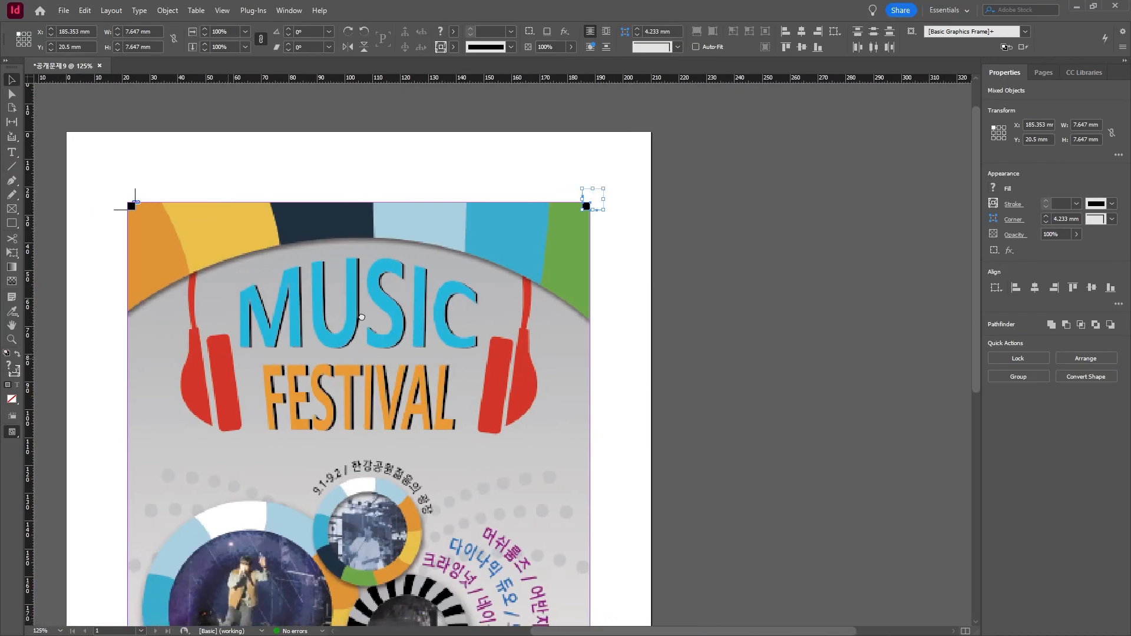
pyautogui.moveTo(80, 160); pyautogui.dragTo(168, 232)
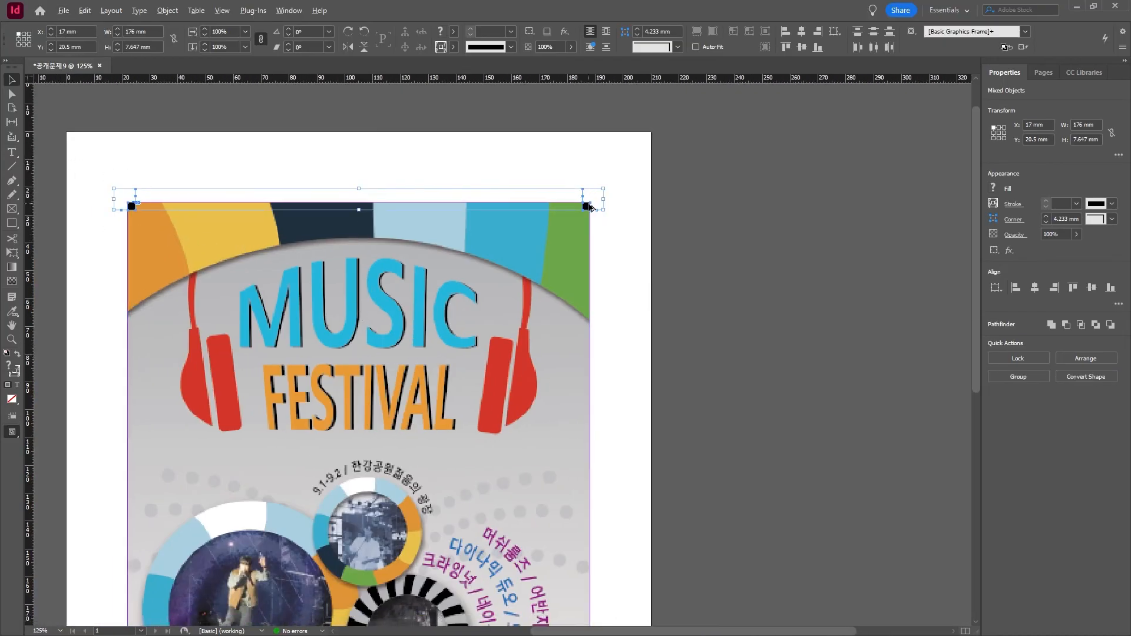
pyautogui.moveTo(590, 207); pyautogui.dragTo(595, 360)
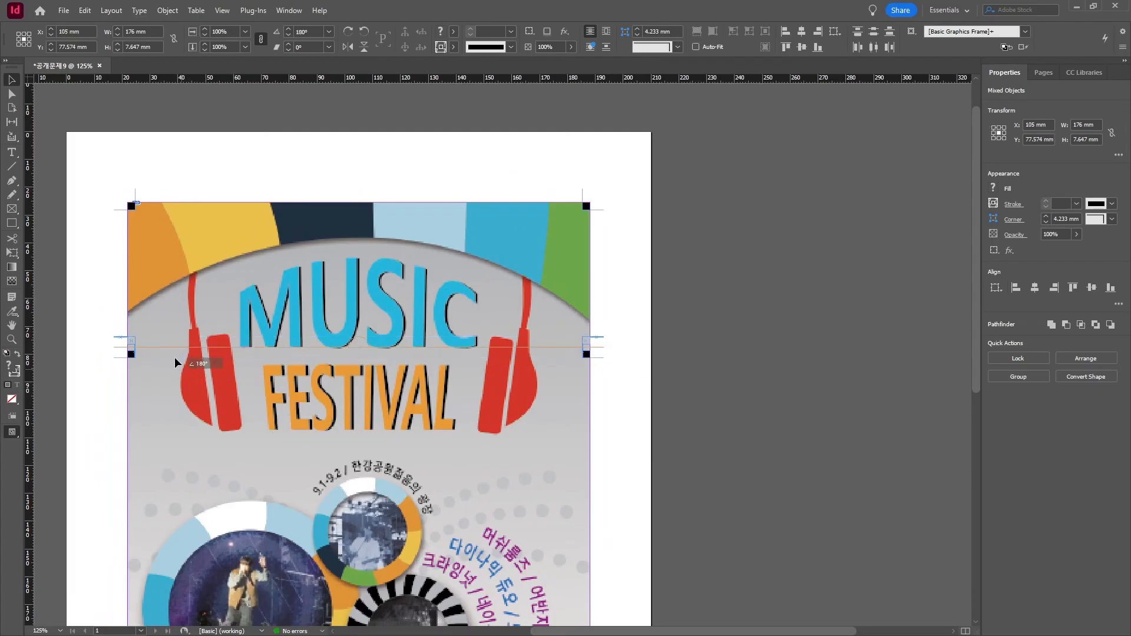
pyautogui.moveTo(140, 356); pyautogui.dragTo(207, 493)
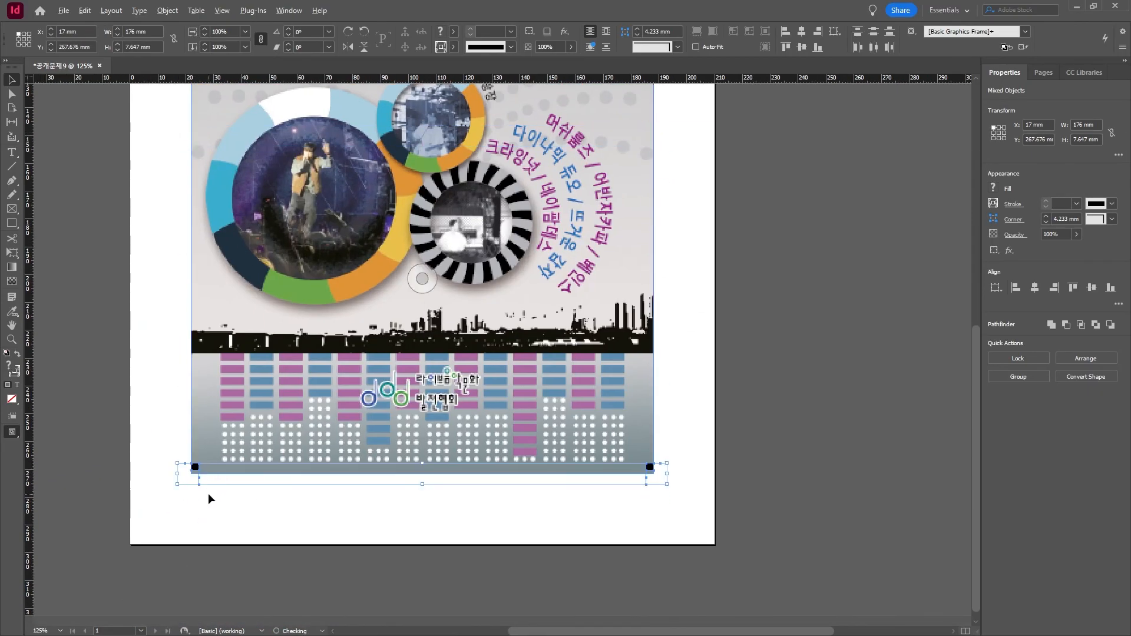
pyautogui.scroll(5, 208, 493)
pyautogui.moveTo(125, 324); pyautogui.dragTo(160, 238)
pyautogui.scroll(4, 130, 339)
pyautogui.click(400, 396)
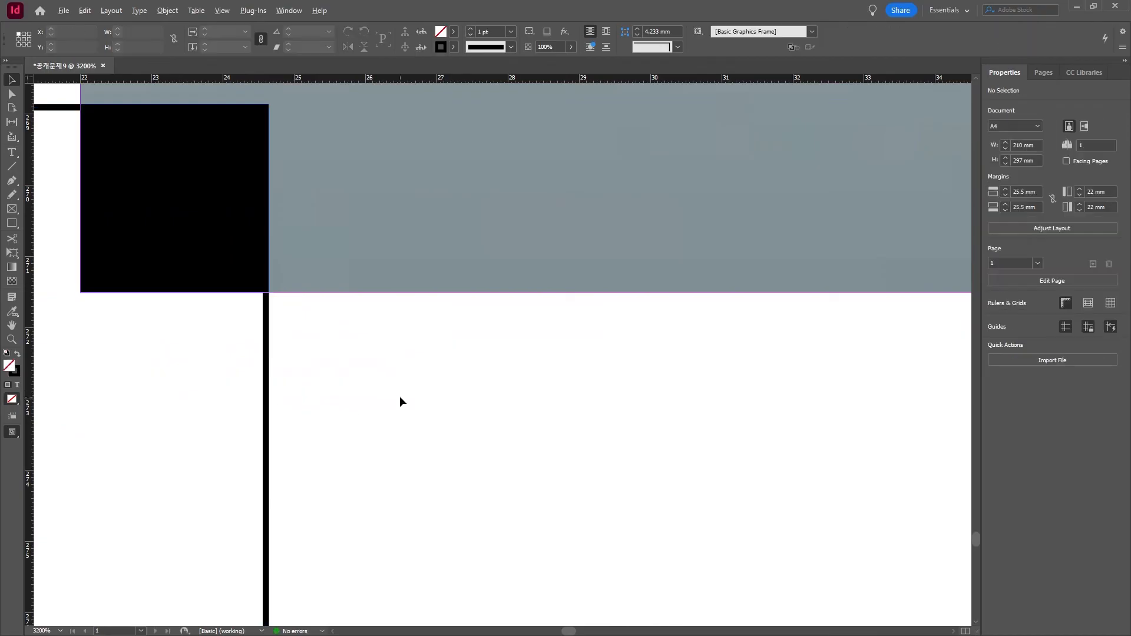
# Add a text frame about 20 by 5 mm beside the lower-left vertical crop line and enter ㅁ03
pyautogui.scroll(-4, 398, 400)
pyautogui.hscroll(3, 316, 374)
pyautogui.scroll(-1, 316, 373)
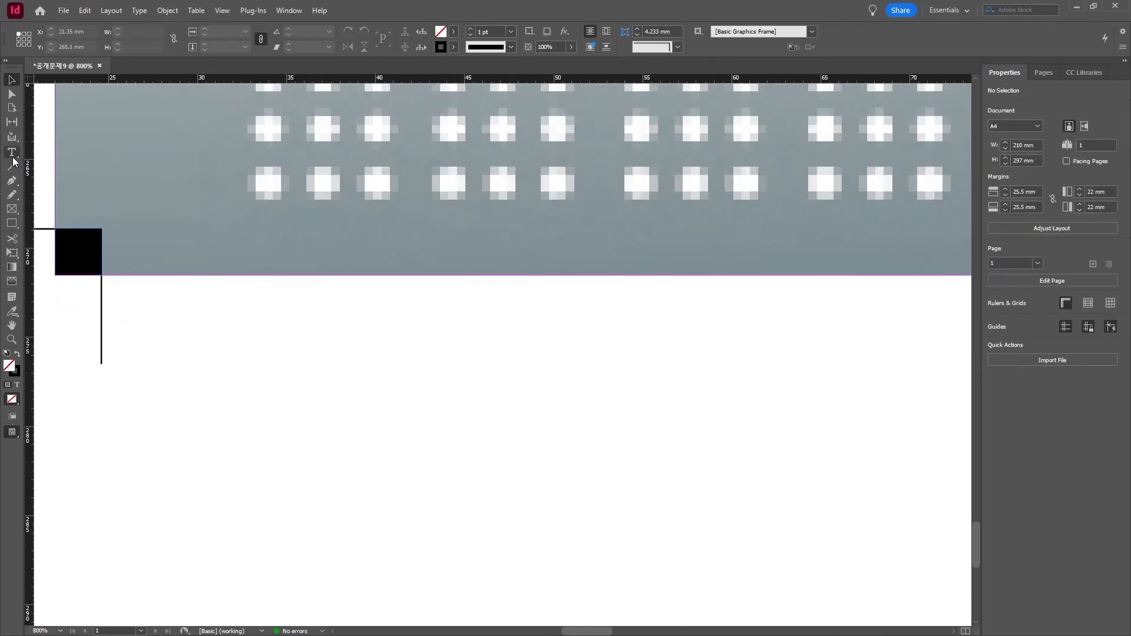
pyautogui.moveTo(114, 308); pyautogui.dragTo(470, 397)
pyautogui.write('□03')
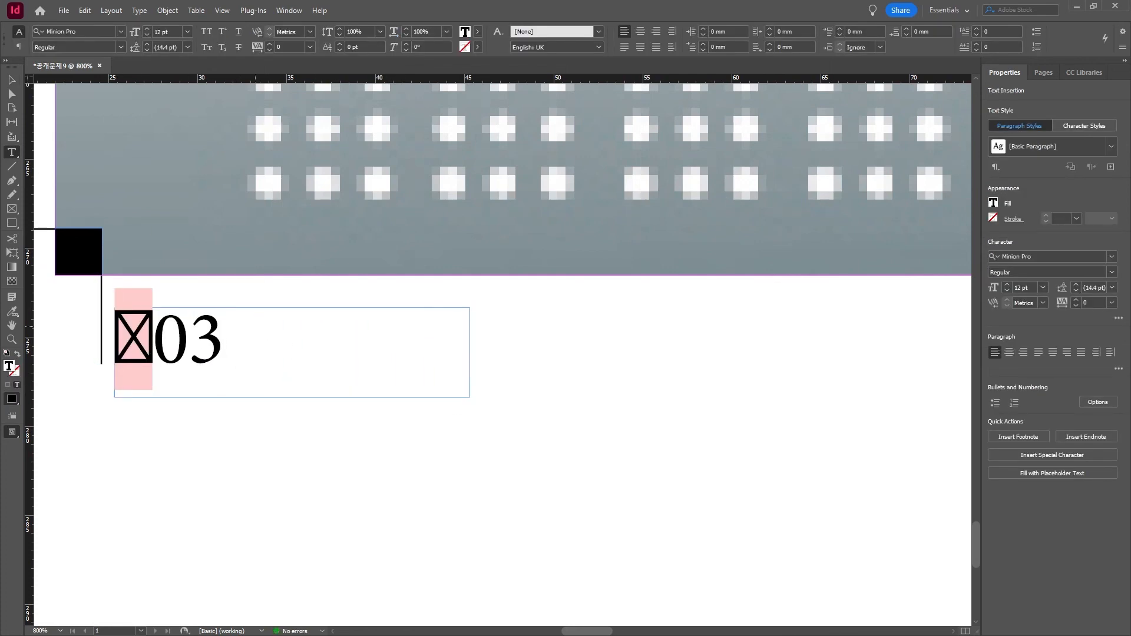
# Set the text below the poster in Dotum at 10 pt
pyautogui.hotkey('ctrl', 'a')
pyautogui.click(122, 32)
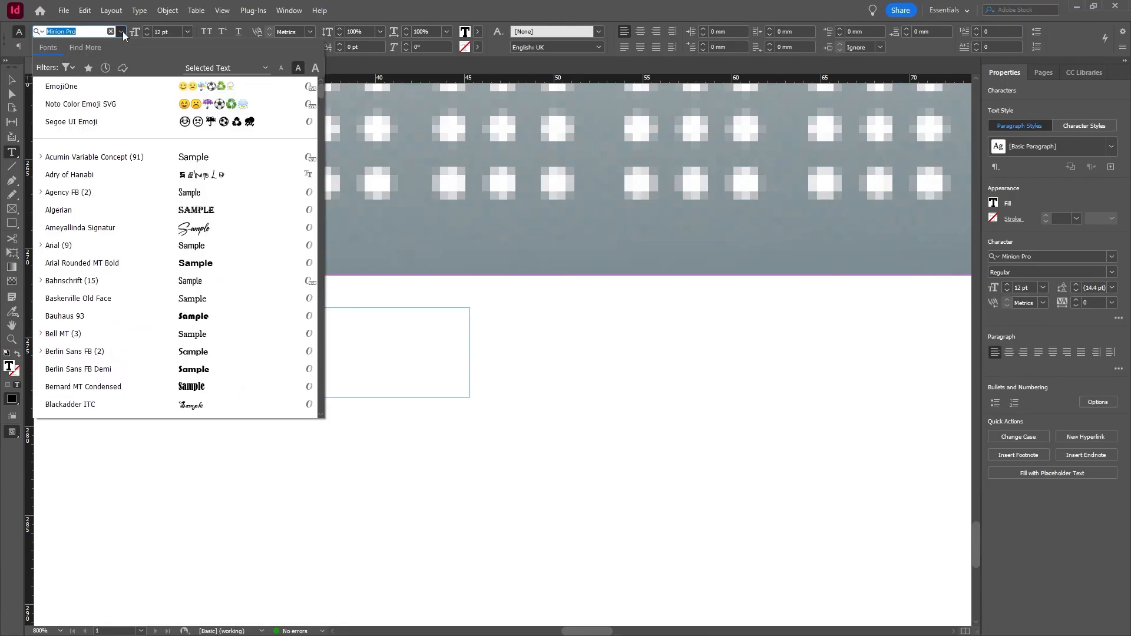
pyautogui.click(121, 68)
pyautogui.write('d')
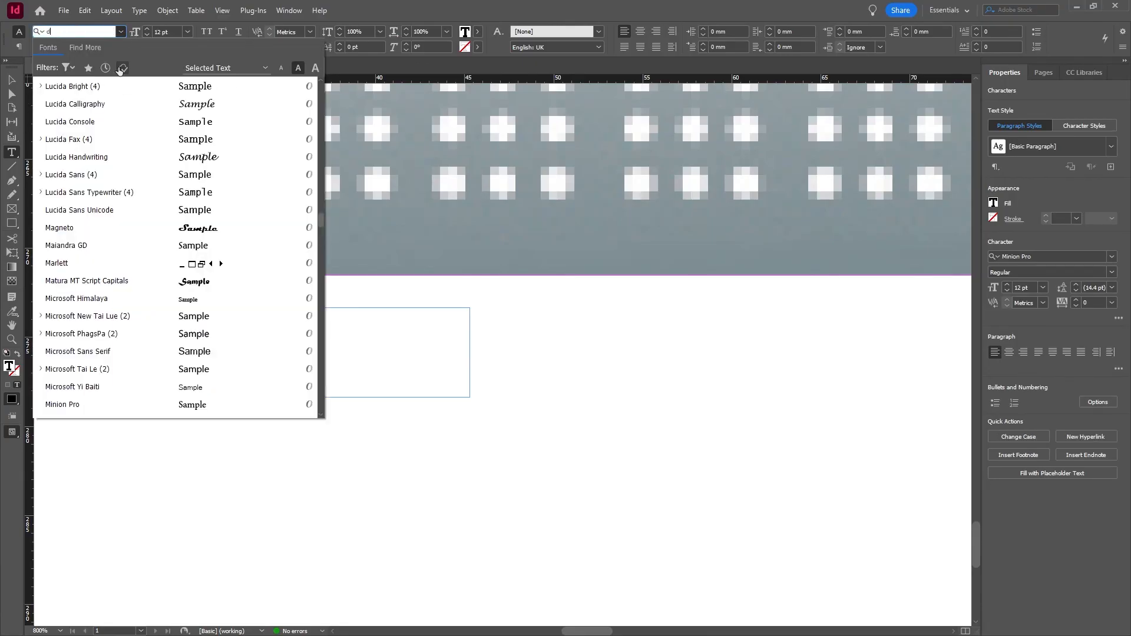
pyautogui.write('ot')
pyautogui.press('Return')
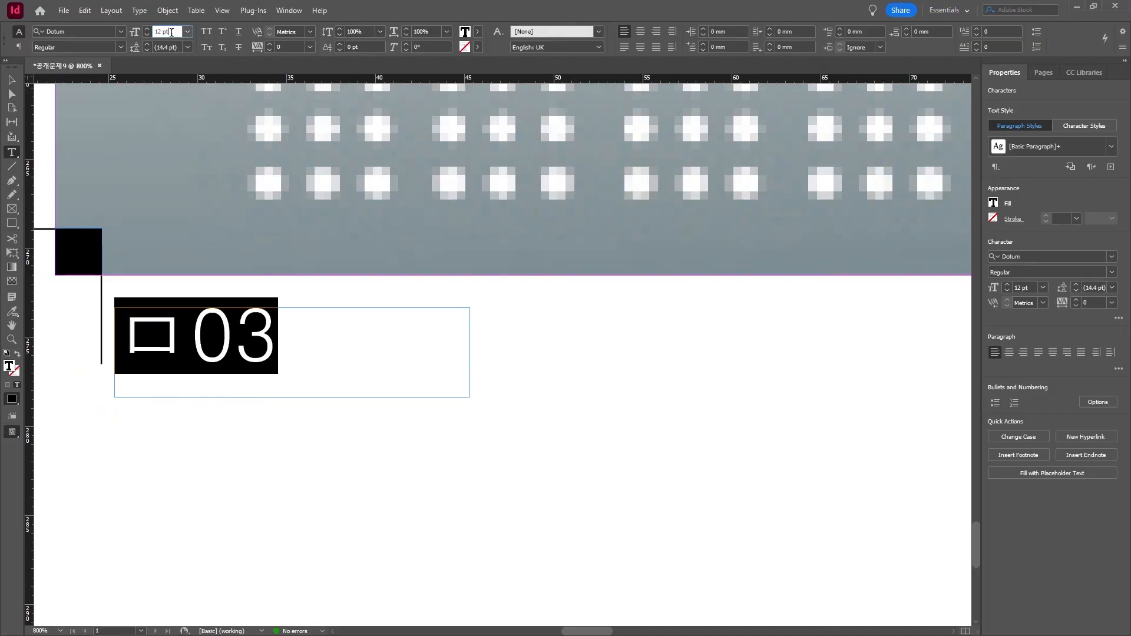
pyautogui.write('10')
pyautogui.press('Return')
# Replace the label's leading ㅁ with A so that it reads A03
pyautogui.click(149, 328)
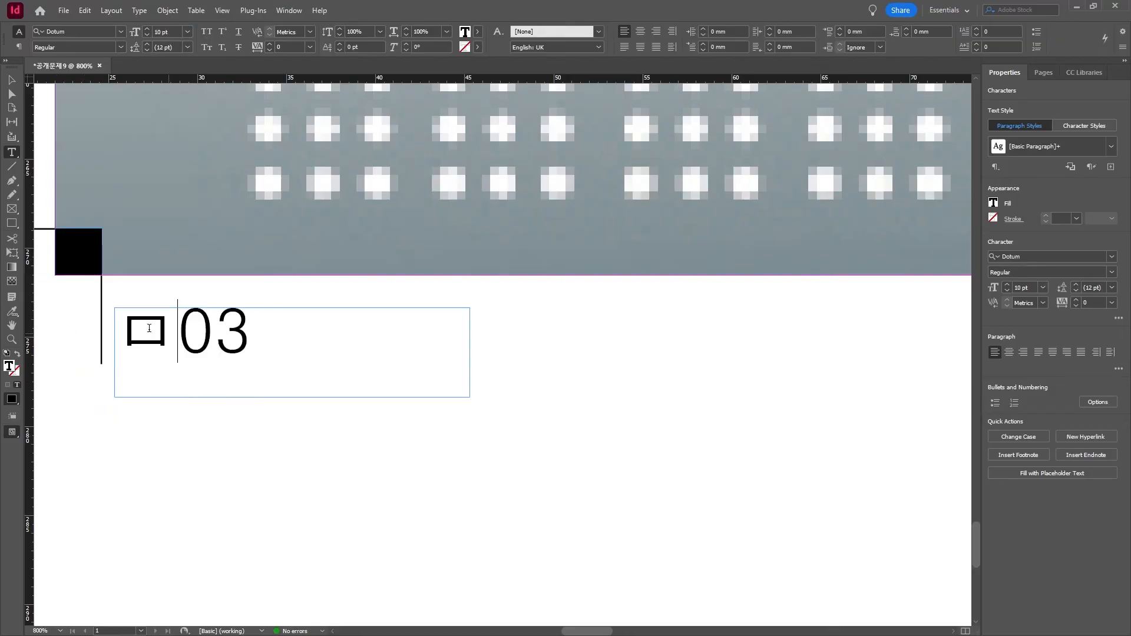
pyautogui.press('BackSpace')
pyautogui.write('A')
pyautogui.press('Escape')
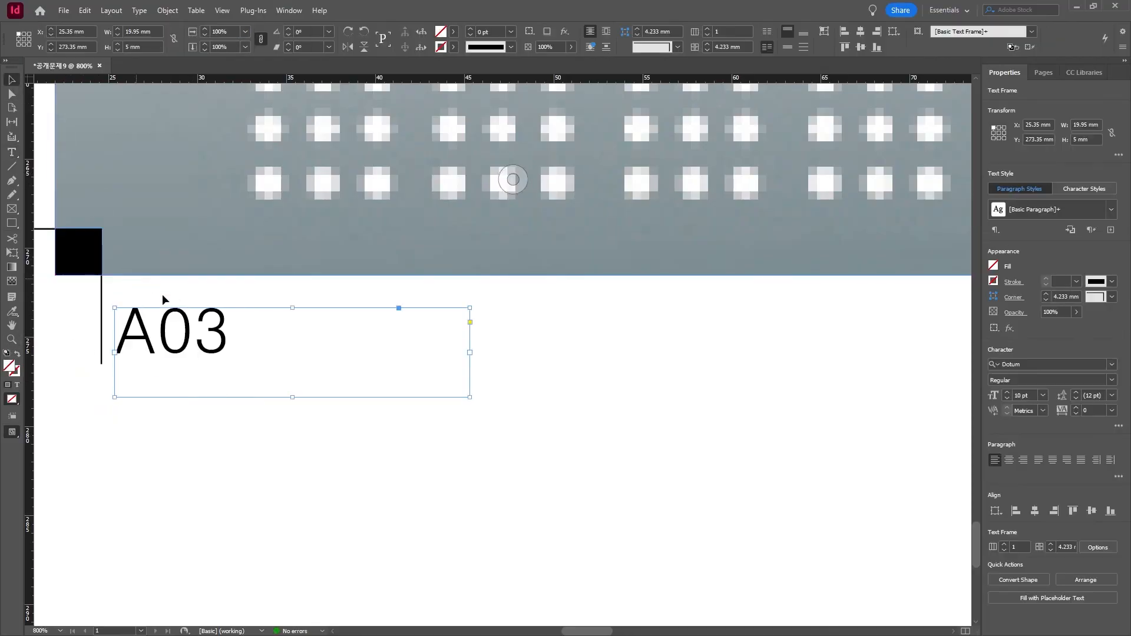
# Snap the A03 frame to the lower-left vertical crop line's top end, set its Y to 274.507 mm, and shift it right about 3 mm
pyautogui.moveTo(168, 345); pyautogui.dragTo(159, 311)
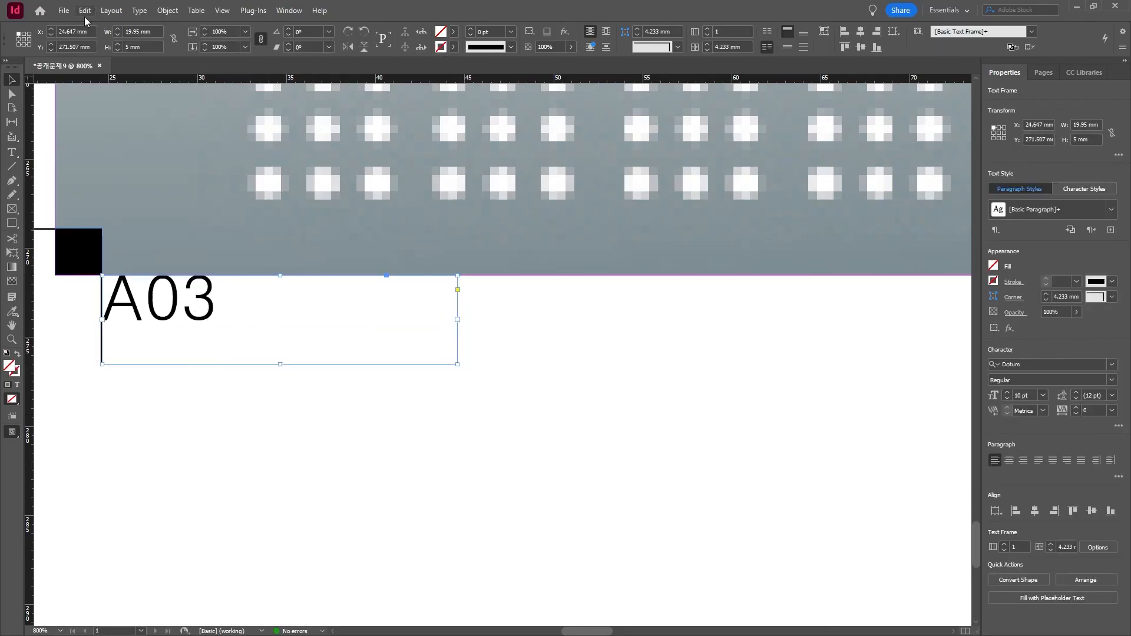
pyautogui.click(67, 46)
pyautogui.write('4')
pyautogui.press('Return')
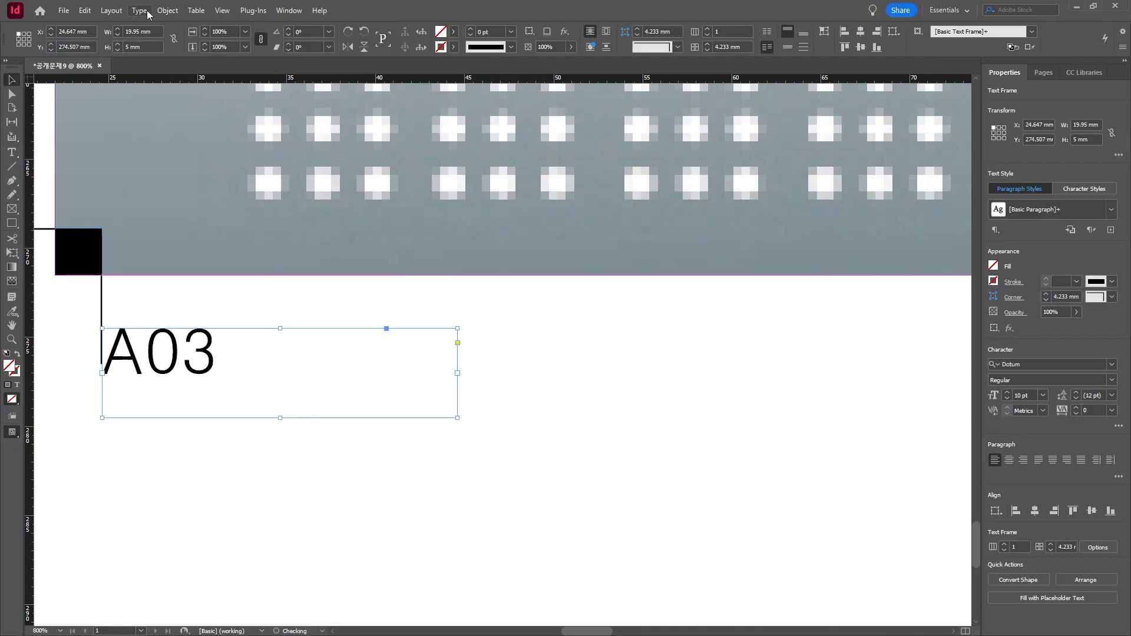
pyautogui.click(65, 31)
pyautogui.press('Return')
pyautogui.click(318, 494)
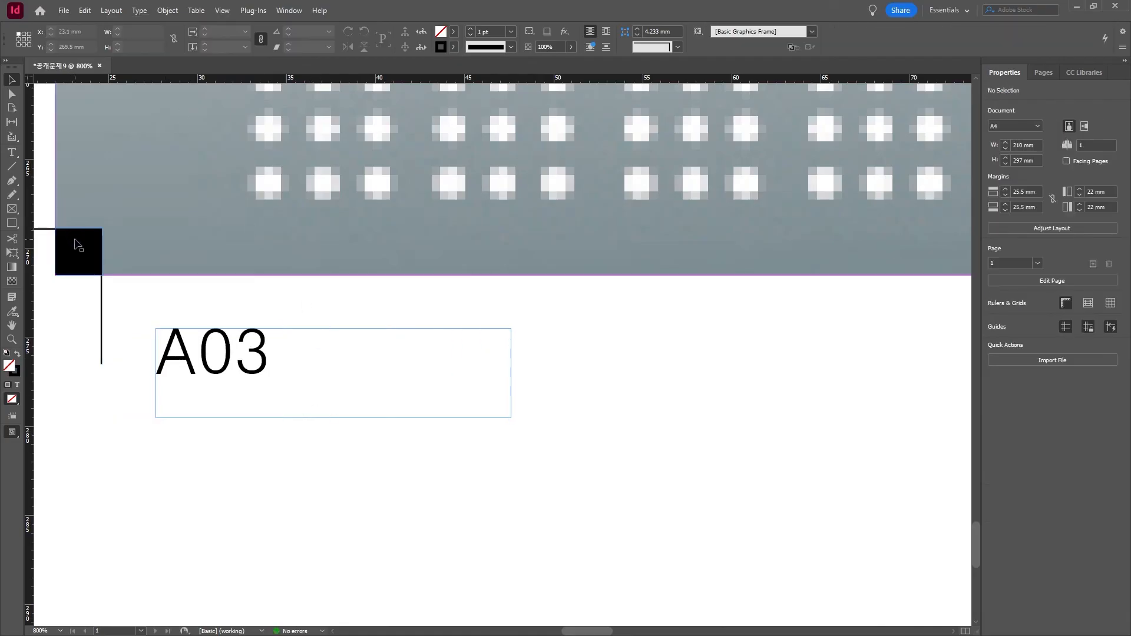
# Delete the black squares at all four poster corners, keeping only the crop lines
pyautogui.click(77, 246)
pyautogui.press('Delete')
pyautogui.press('-')
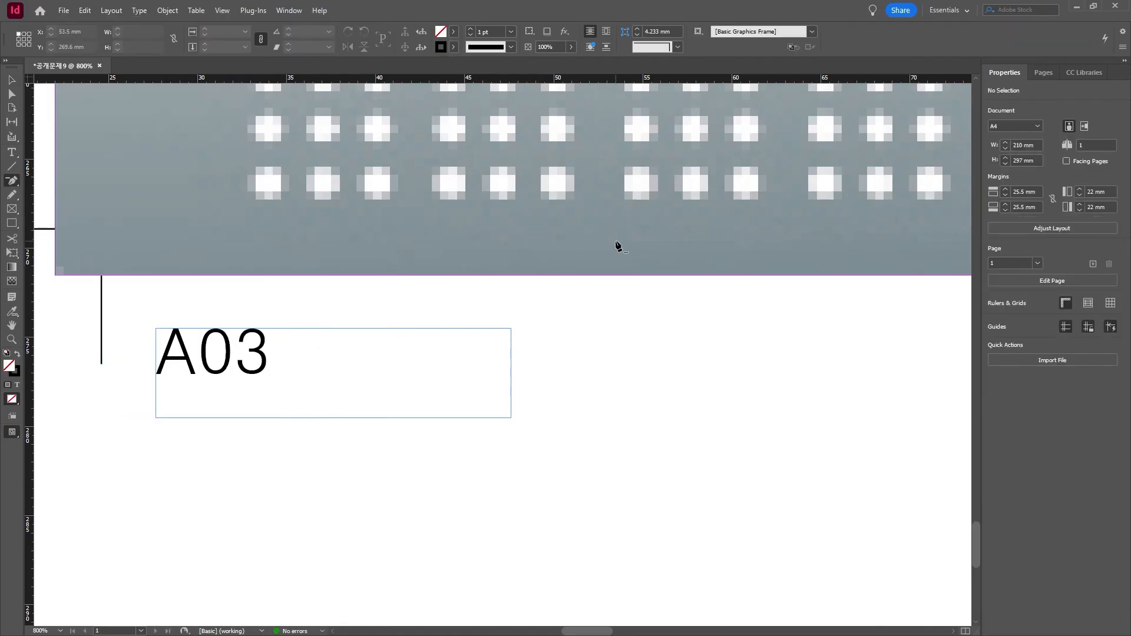
pyautogui.hotkey('ctrl', '-')
pyautogui.moveTo(854, 188); pyautogui.dragTo(201, 375)
pyautogui.moveTo(854, 412); pyautogui.dragTo(208, 396)
pyautogui.press('v')
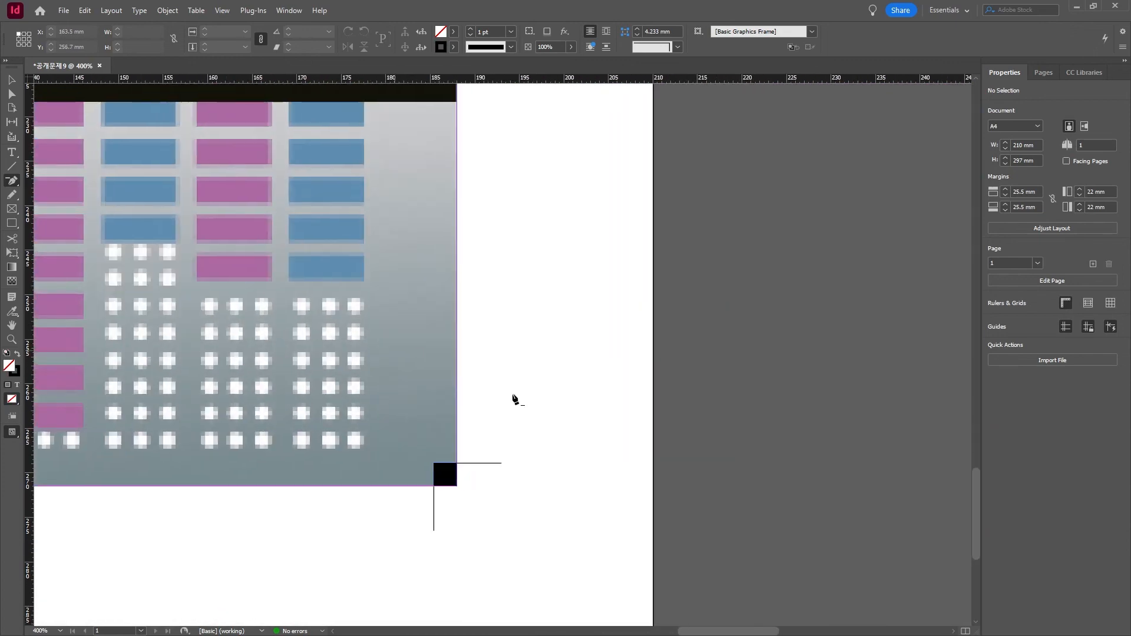
pyautogui.scroll(10, 448, 302)
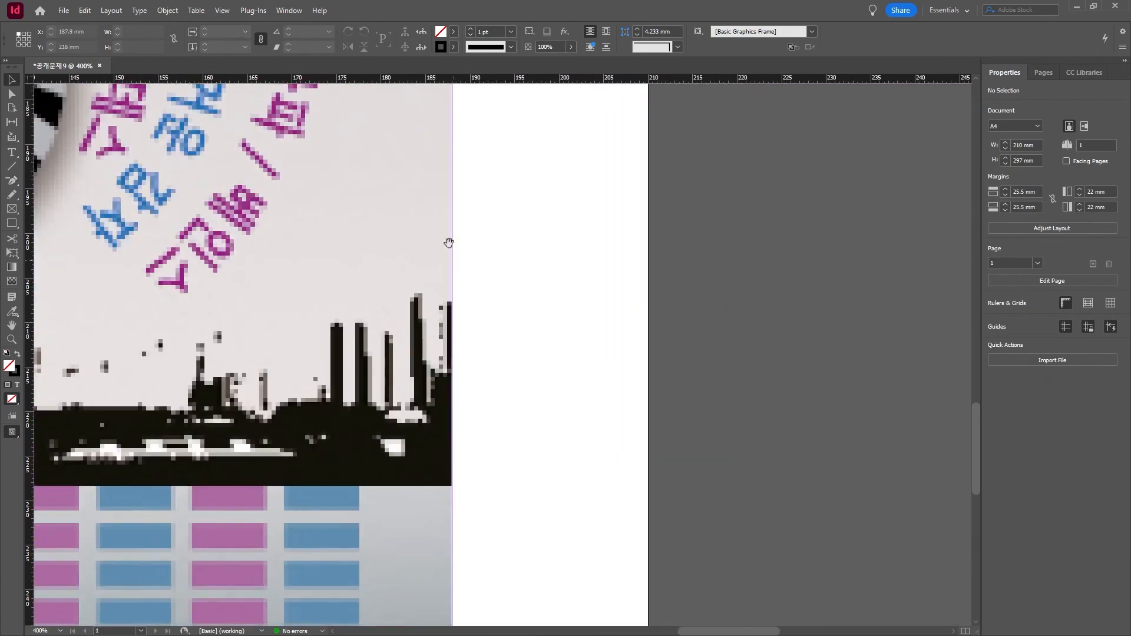
pyautogui.keyDown('alt'); pyautogui.scroll(-4, 448, 301); pyautogui.keyUp('alt')
pyautogui.scroll(5, 457, 271)
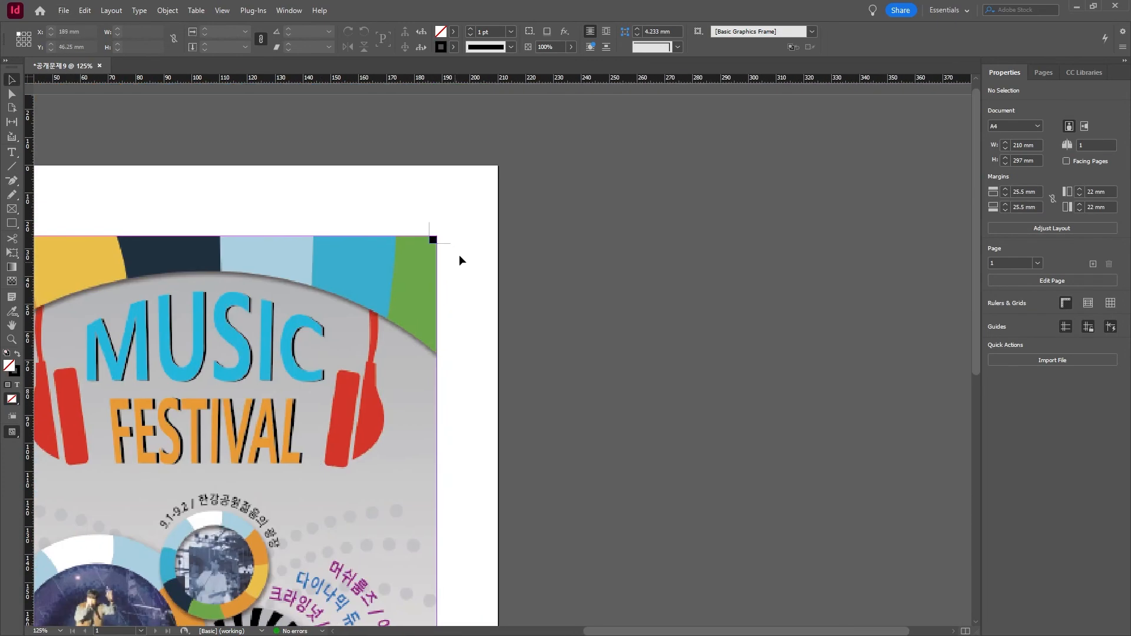
pyautogui.keyDown('shift'); pyautogui.hscroll(-7, 461, 300); pyautogui.keyUp('shift')
pyautogui.scroll(-1, 424, 236)
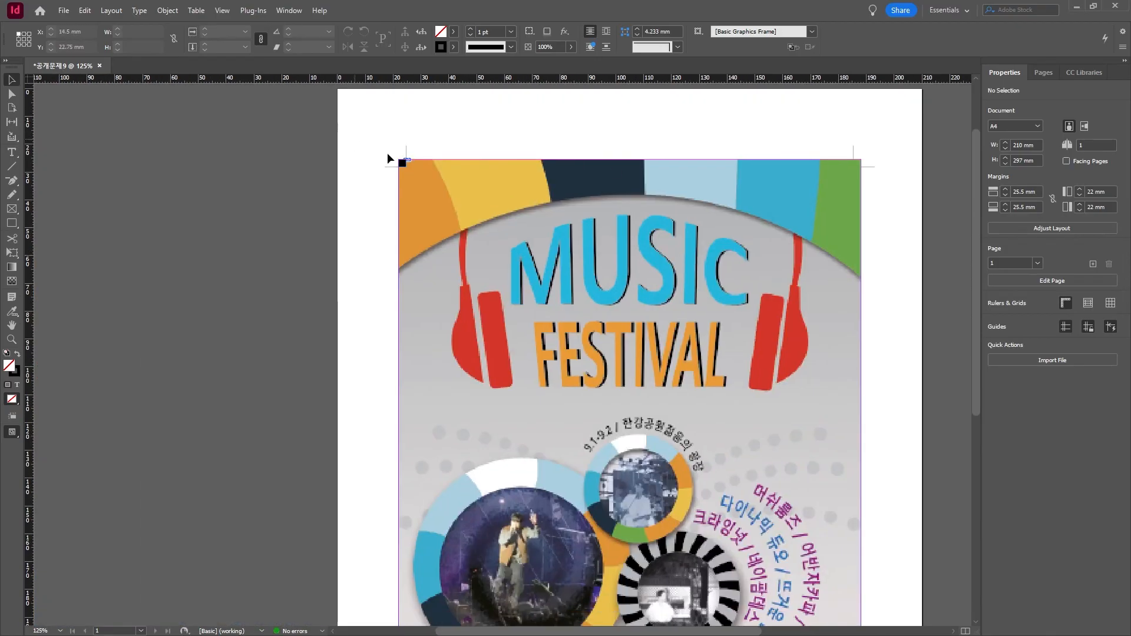
pyautogui.moveTo(723, 333); pyautogui.dragTo(485, 238)
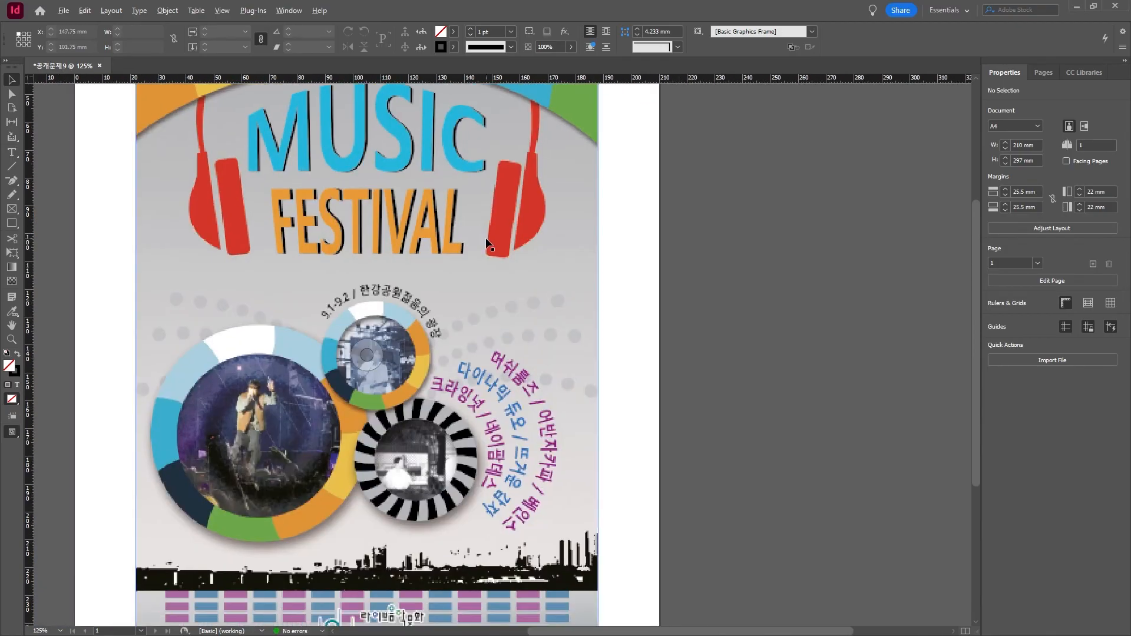
# Switch the document's display performance to High Quality Display
pyautogui.keyDown('alt'); pyautogui.scroll(-2, 486, 237); pyautogui.keyUp('alt')
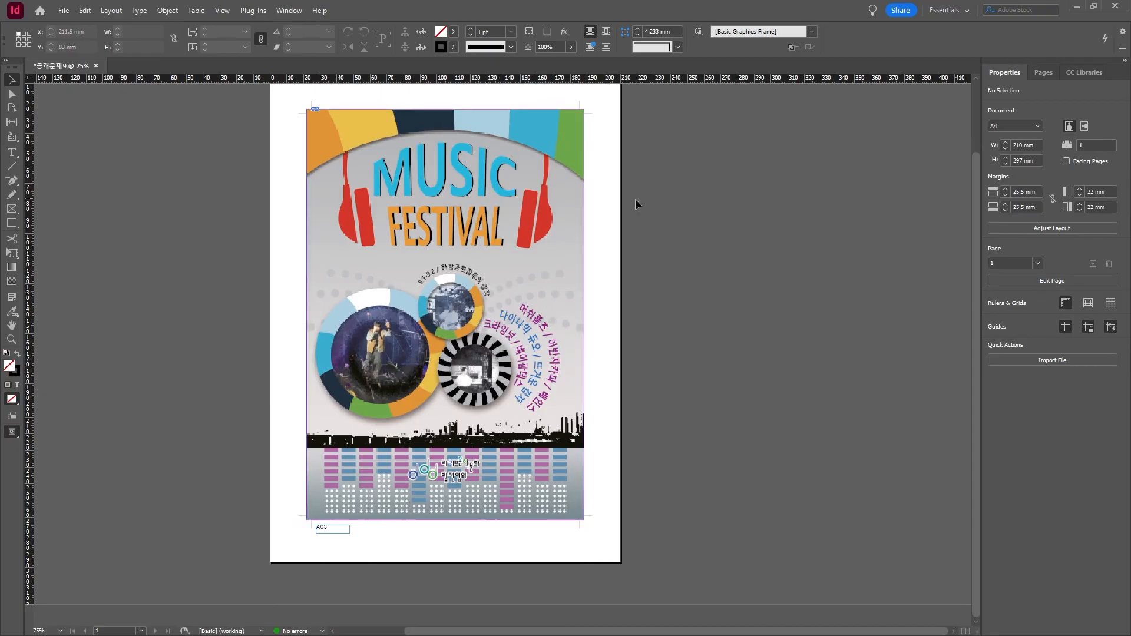
pyautogui.click(513, 194)
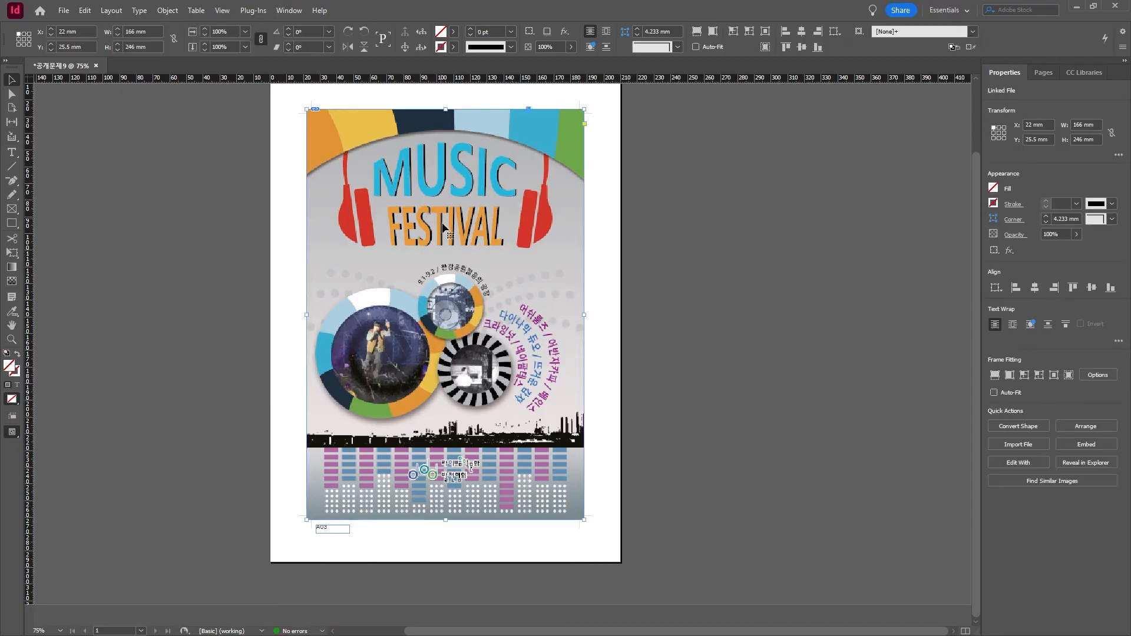
pyautogui.click(222, 11)
pyautogui.moveTo(289, 206)
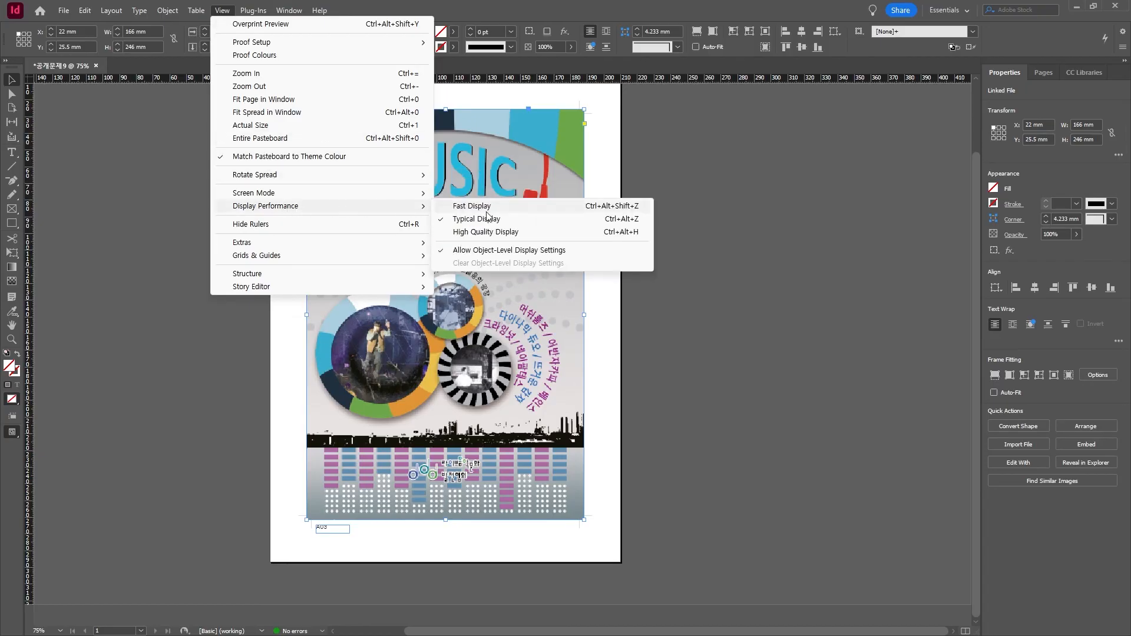
pyautogui.click(519, 233)
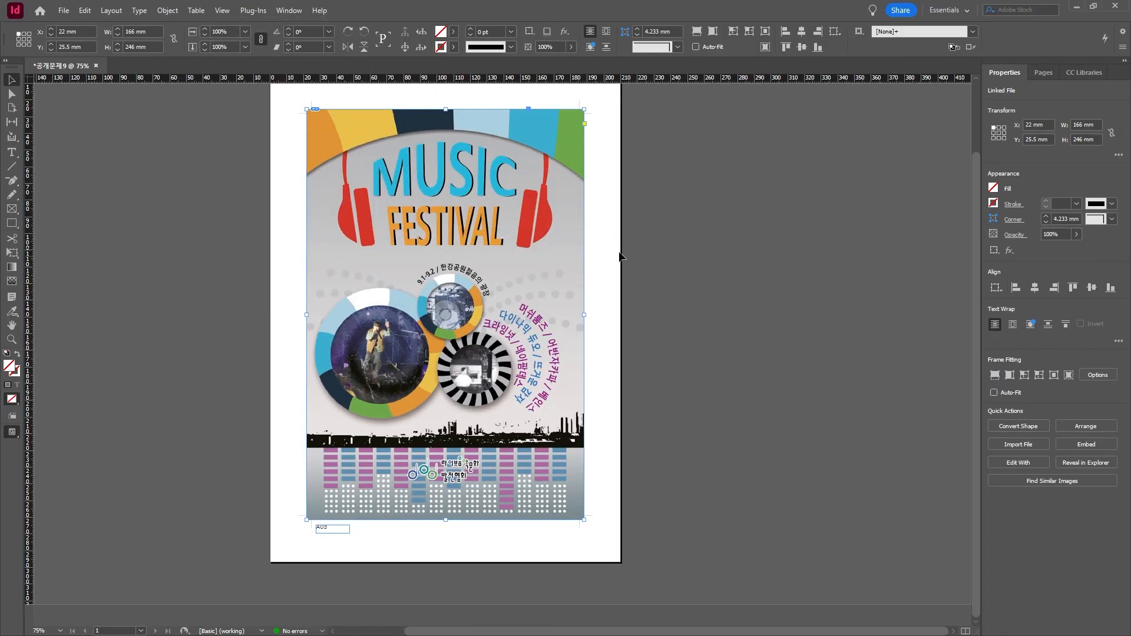
pyautogui.click(638, 313)
pyautogui.moveTo(687, 533); pyautogui.dragTo(676, 540)
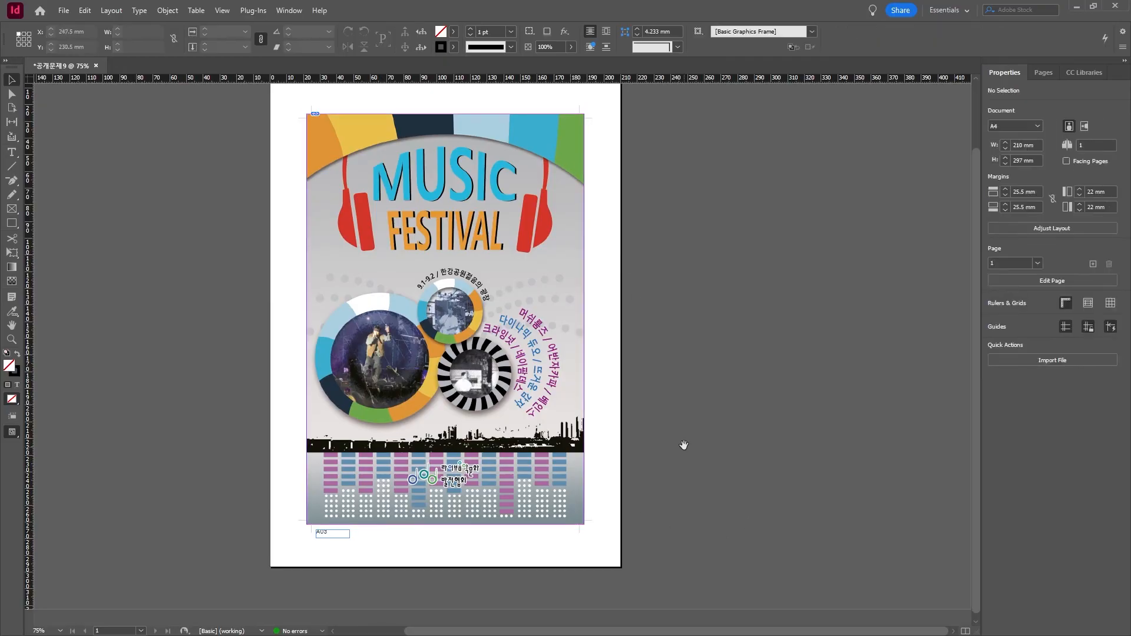
# Save the document as 공개문제9.indd in the desktop's 공개문제9 folder
pyautogui.click(63, 11)
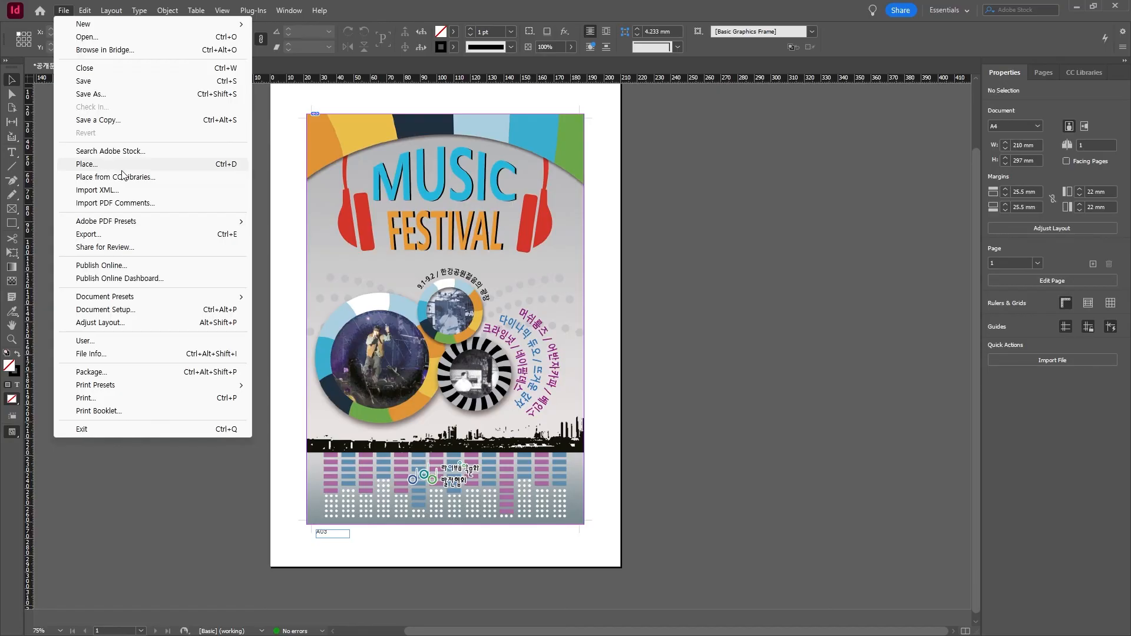
pyautogui.click(112, 95)
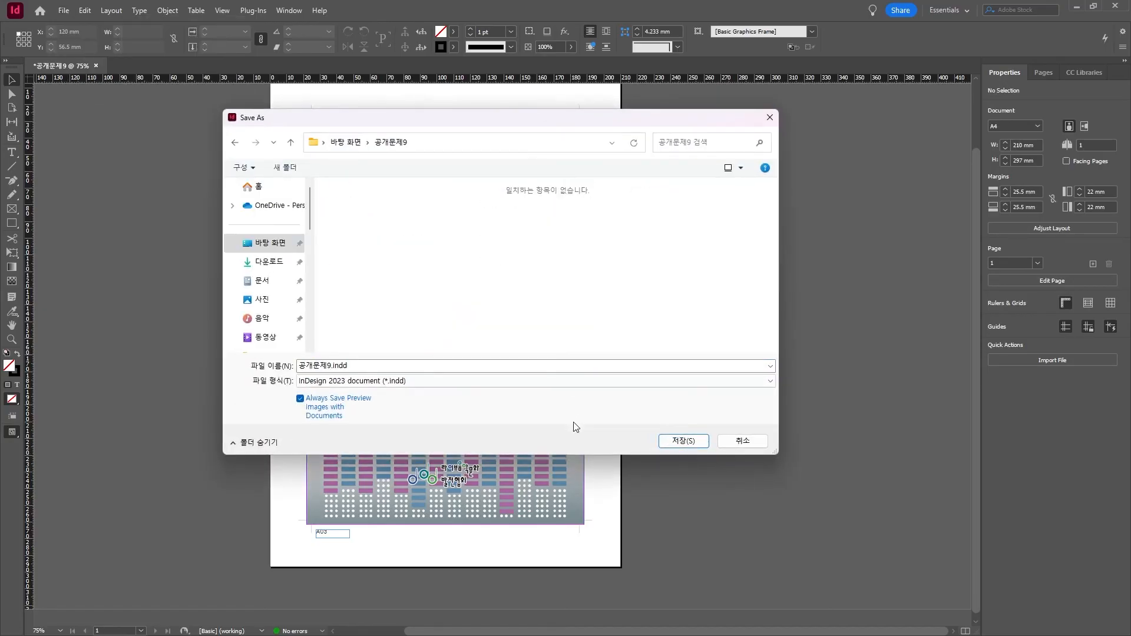
pyautogui.click(681, 441)
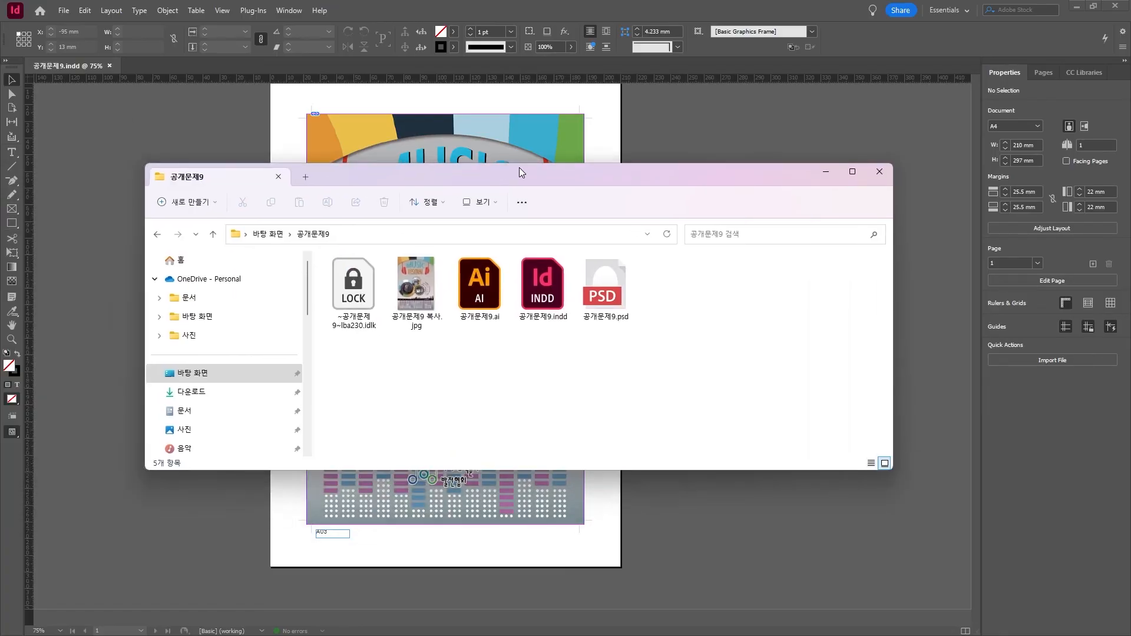
# Check the JPG and INDD files in the 공개문제9 folder and minimize the folder window
pyautogui.click(412, 310)
pyautogui.click(569, 295)
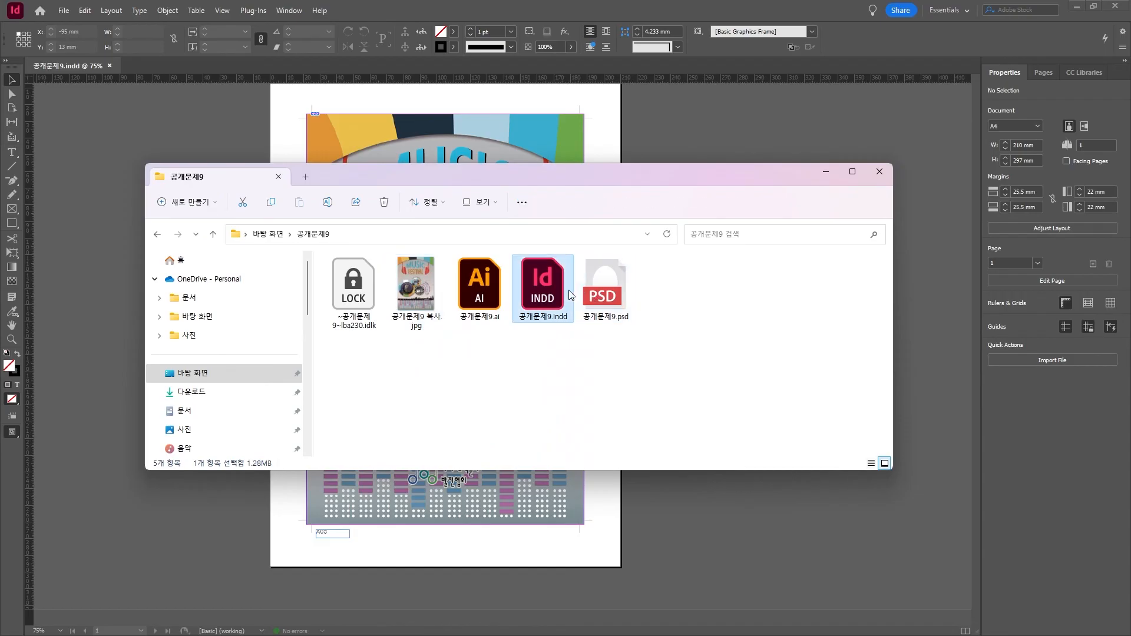
pyautogui.click(825, 172)
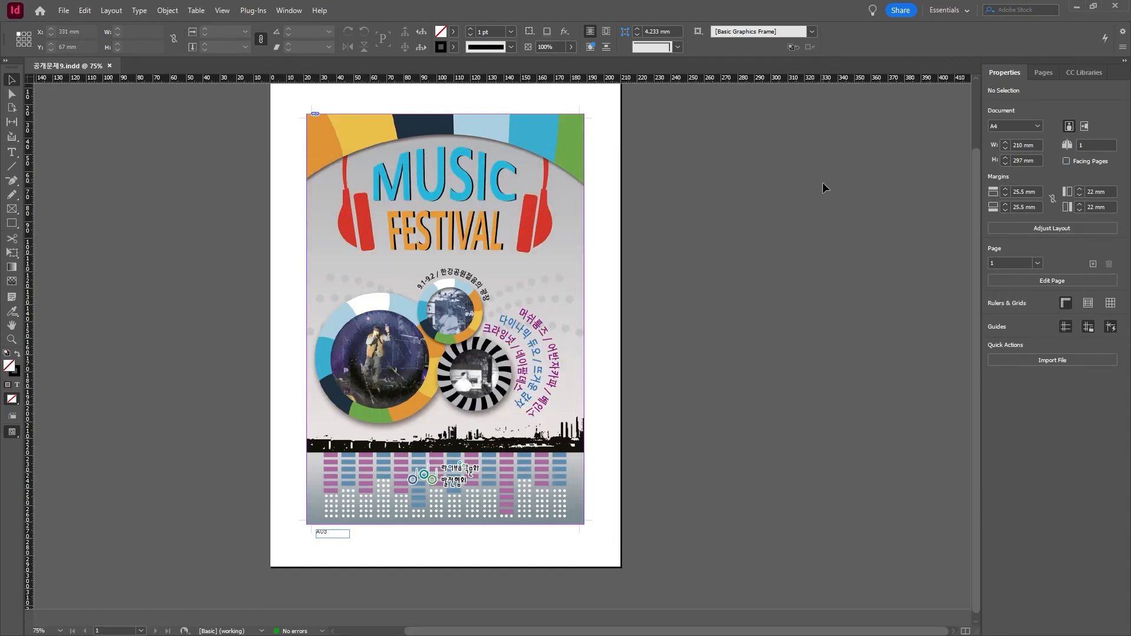